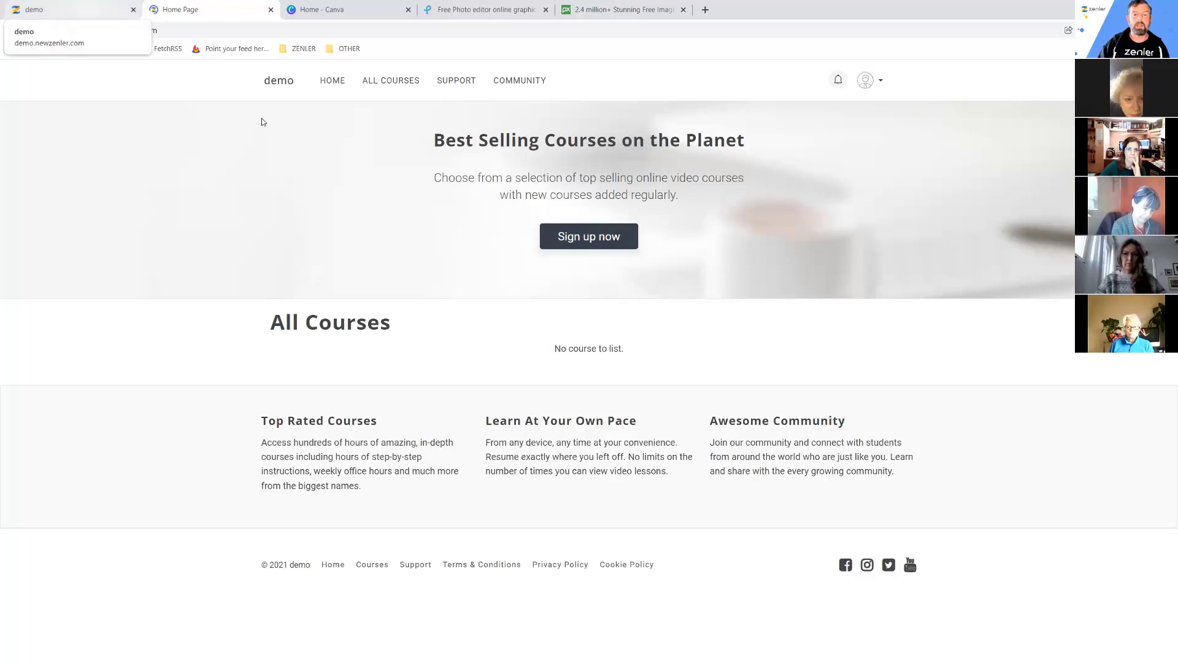
Switch to the Pixabay tab and select its pixabay.com address.
left_click(612, 10)
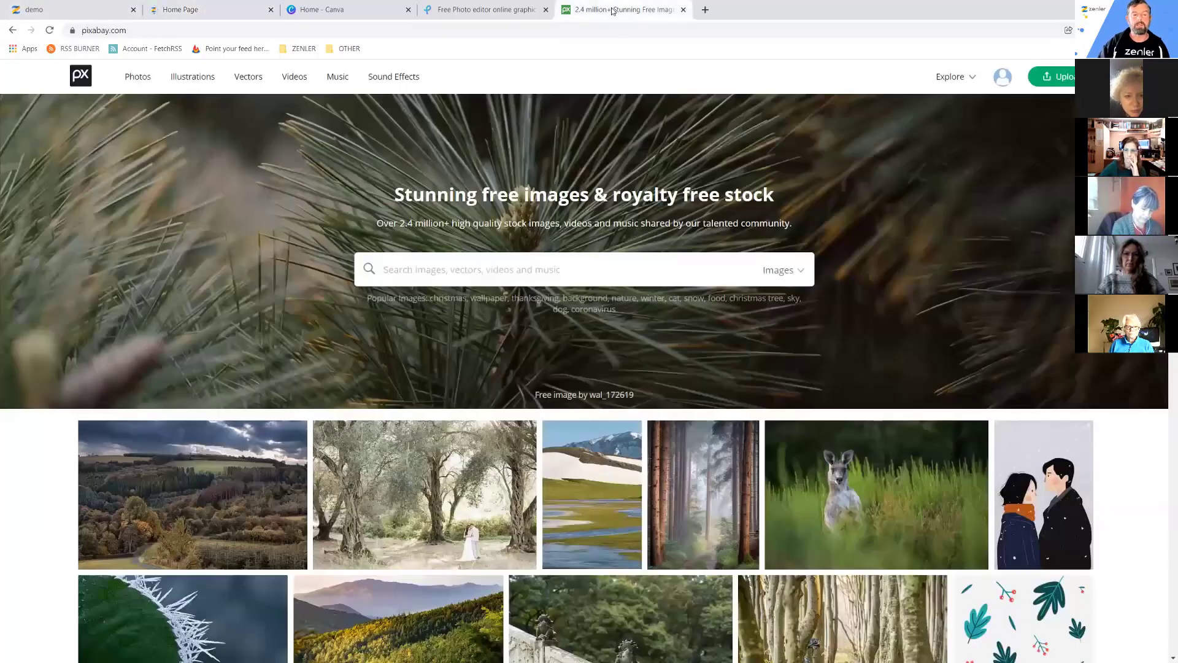
left_click(143, 32)
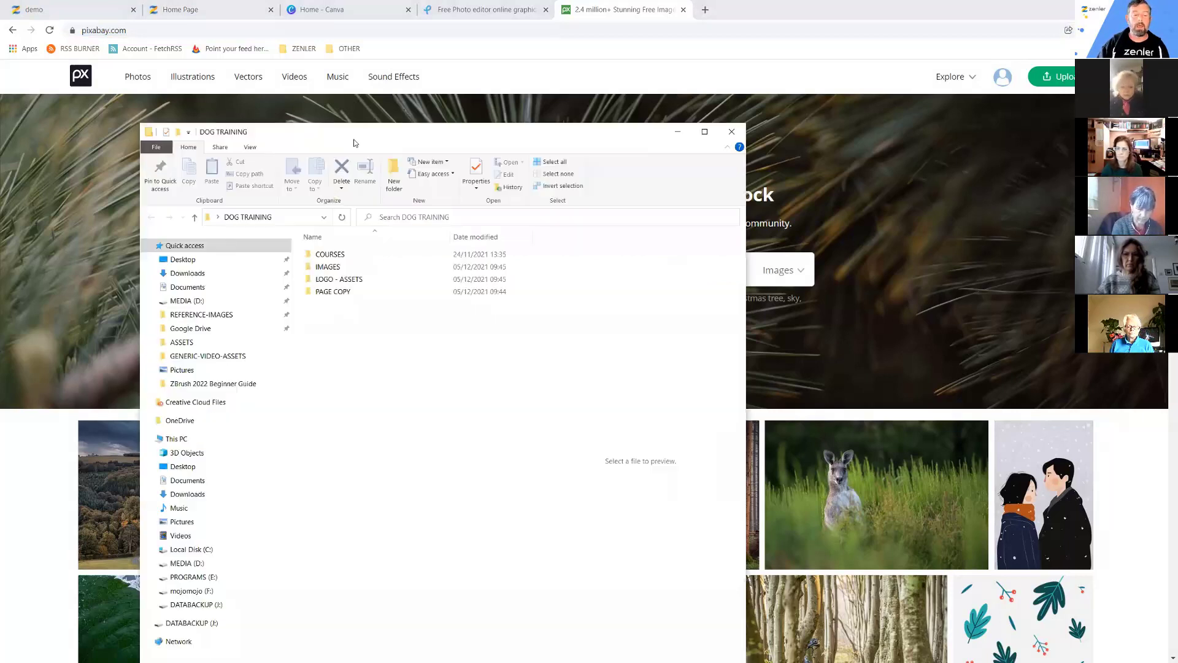
Confirm the DOG TRAINING IMAGES folder is empty, then bring Pixabay back to the front.
double_click(322, 268)
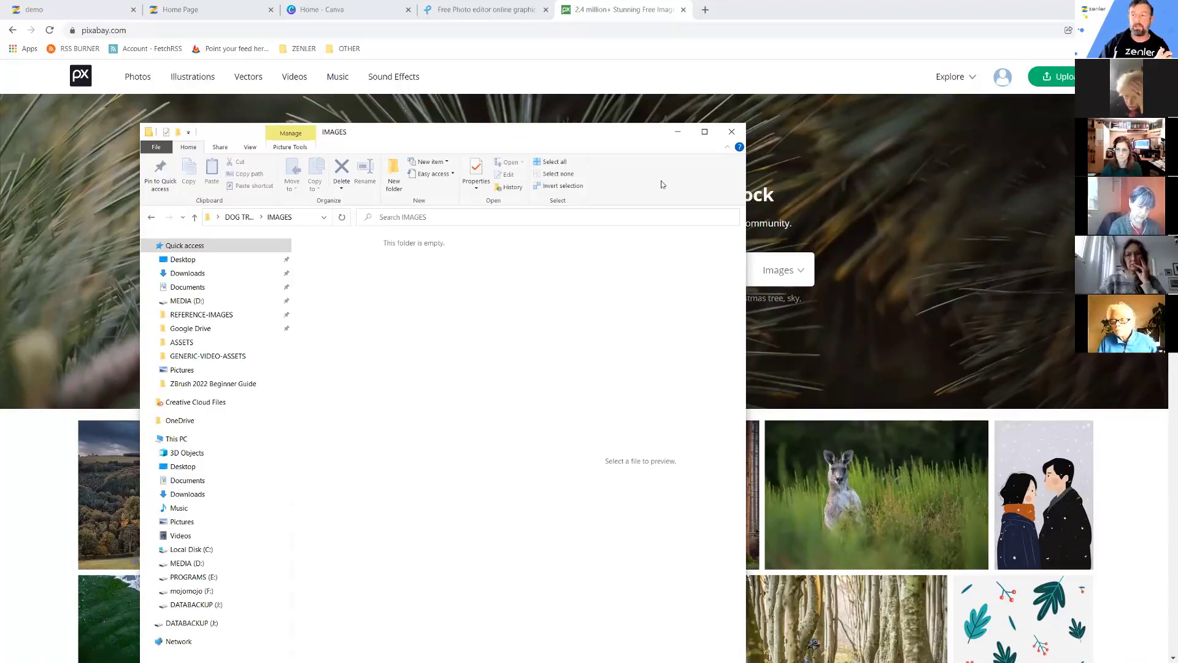
left_click(798, 360)
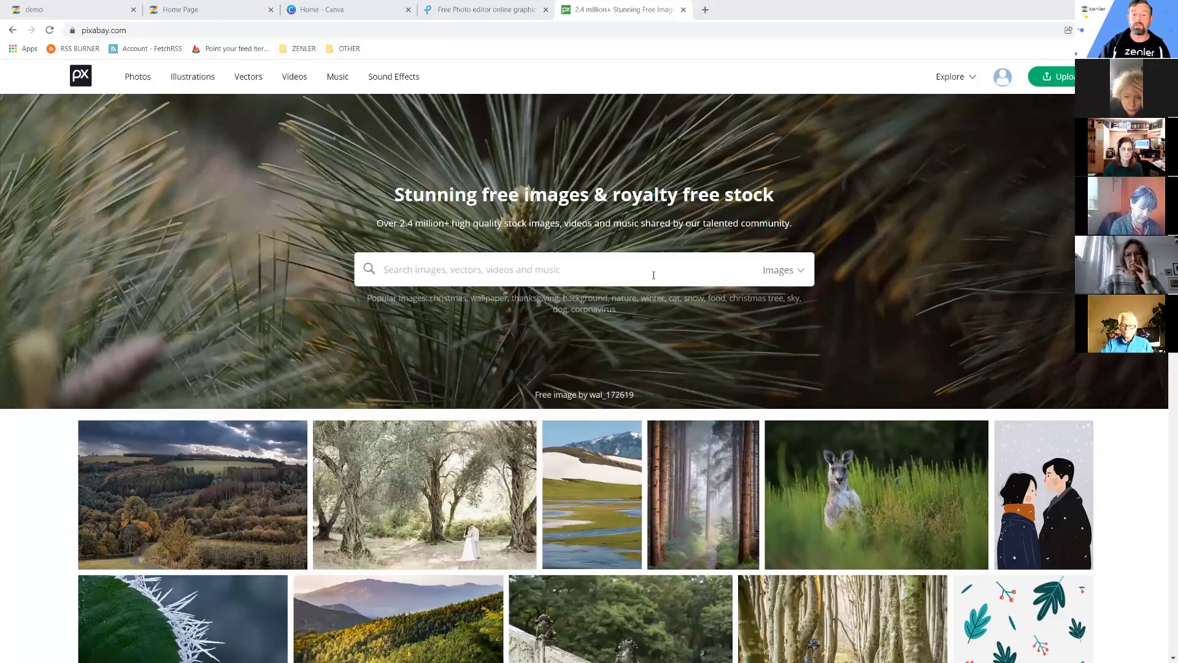
Leave Pixabay for the demo tab showing the New Zenler admin dashboard.
left_click(131, 30)
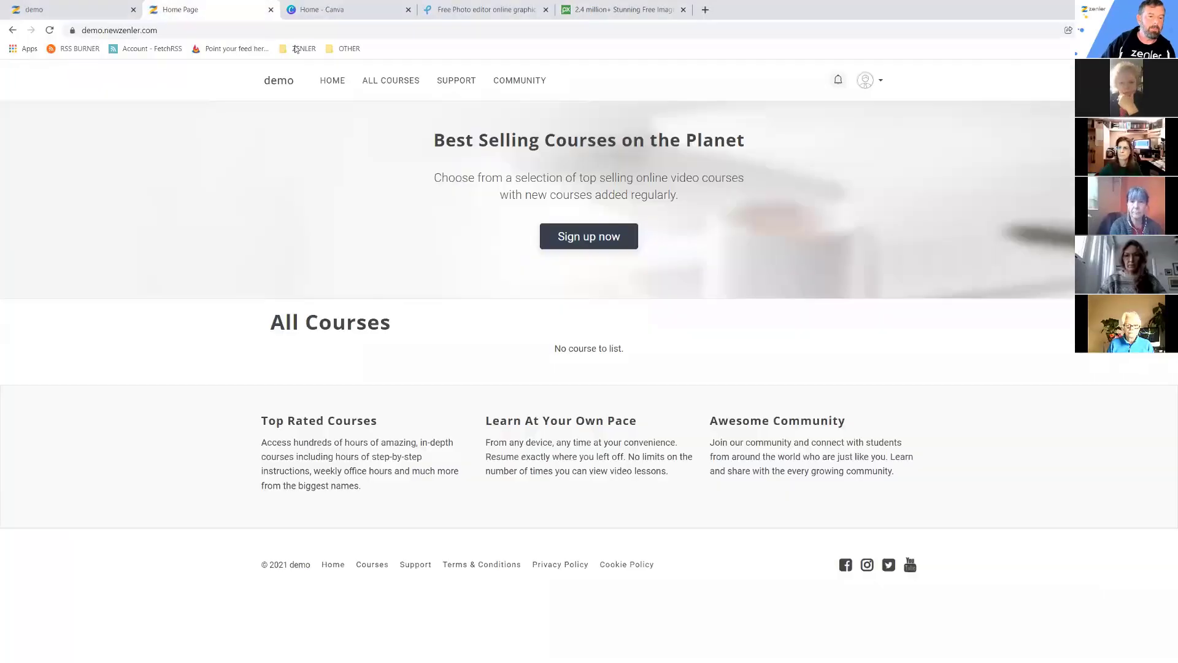
left_click(80, 10)
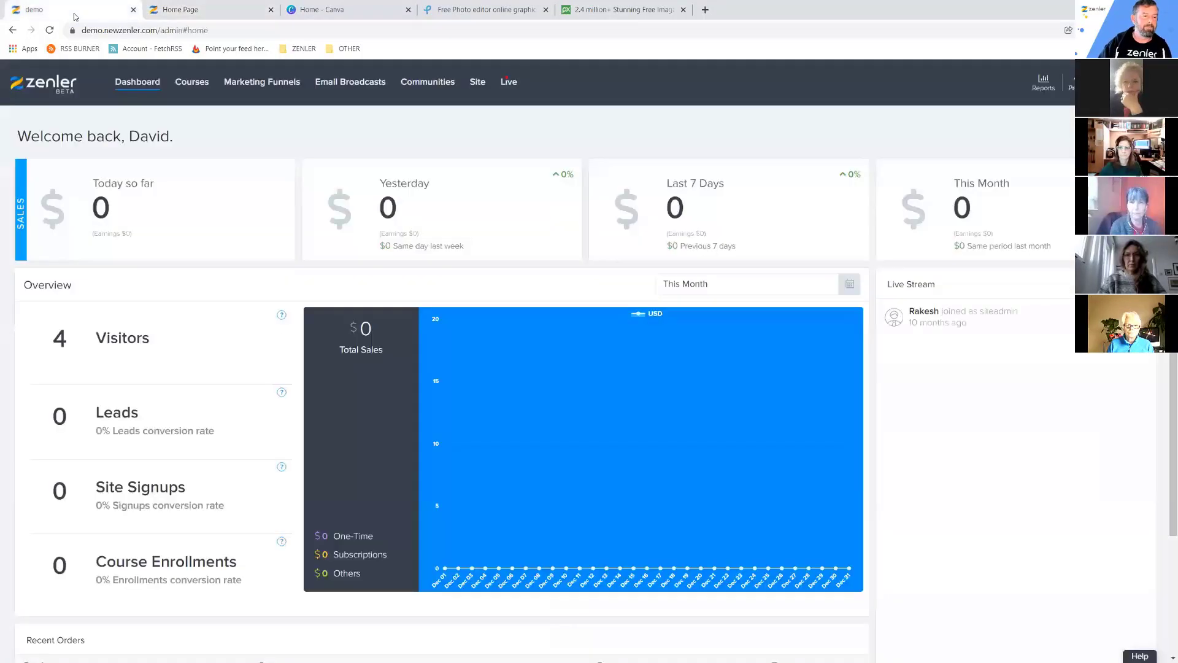
Under Site > Pages, add a Blank Page titled MESSABOUT with URL 'mess'.
left_click(477, 82)
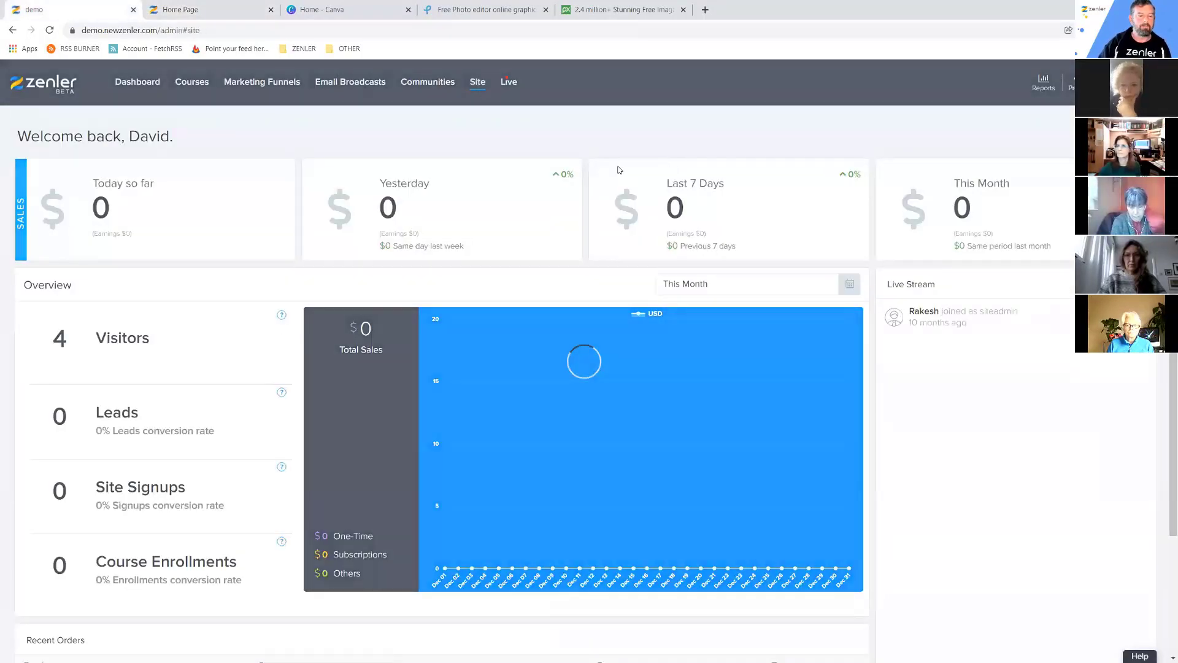
left_click(73, 219)
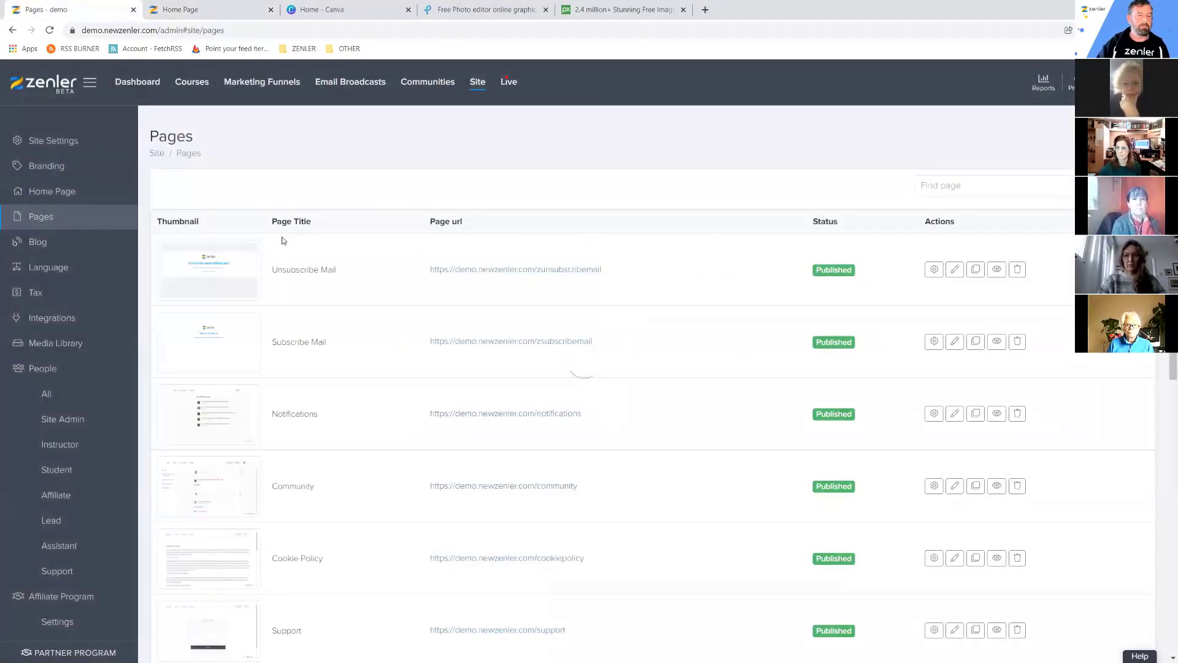
scroll(359, 288, "down", 9)
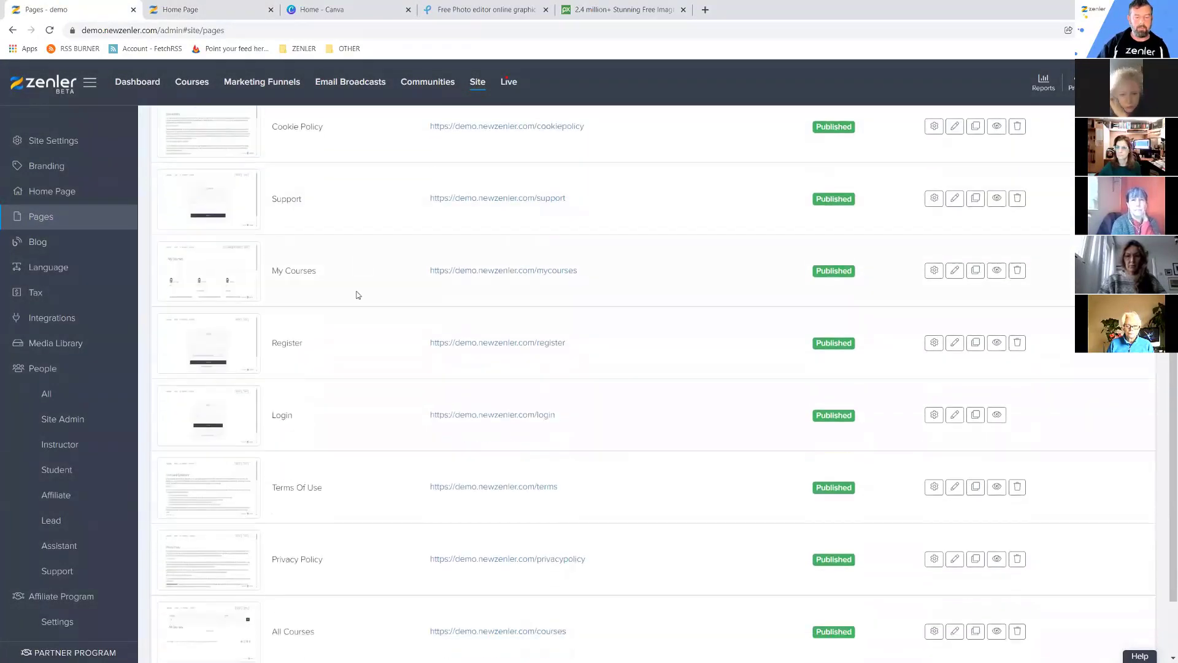
scroll(362, 276, "up", 9)
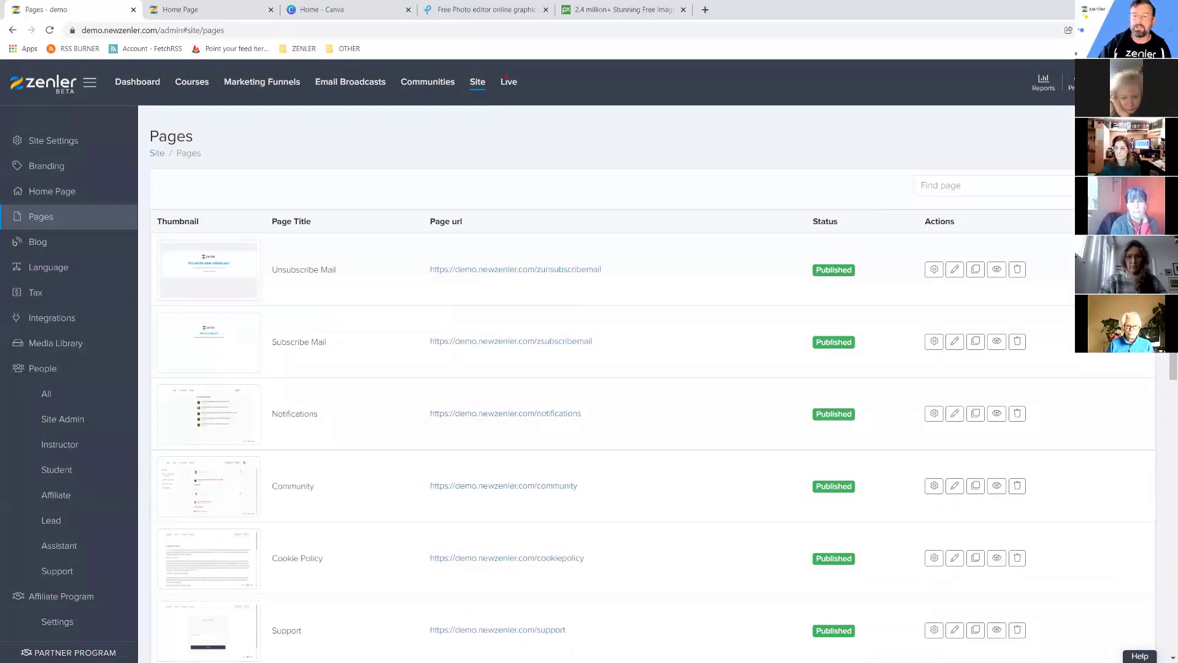
left_click(1117, 136)
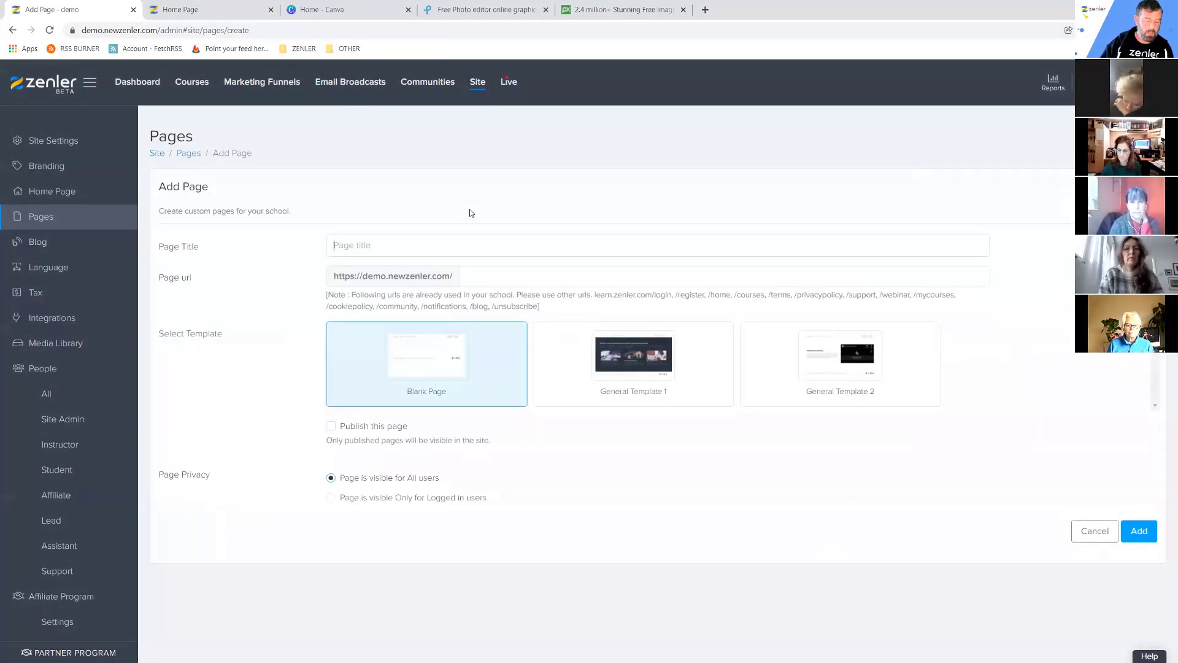
type("MESS")
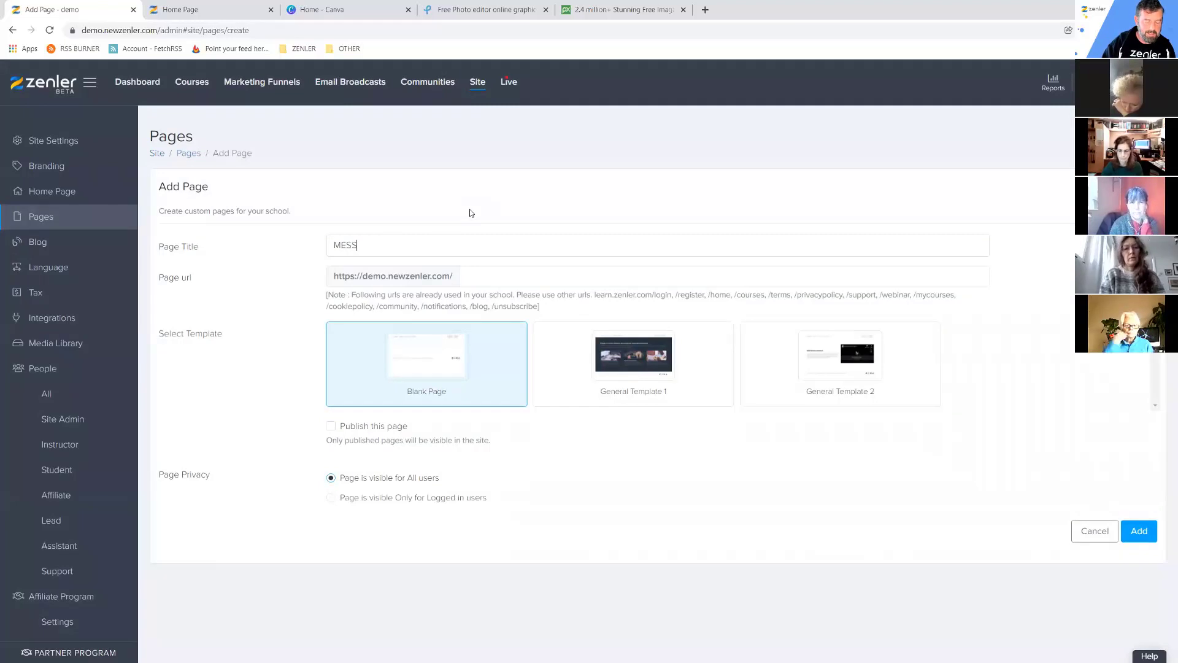
type("ABOUT")
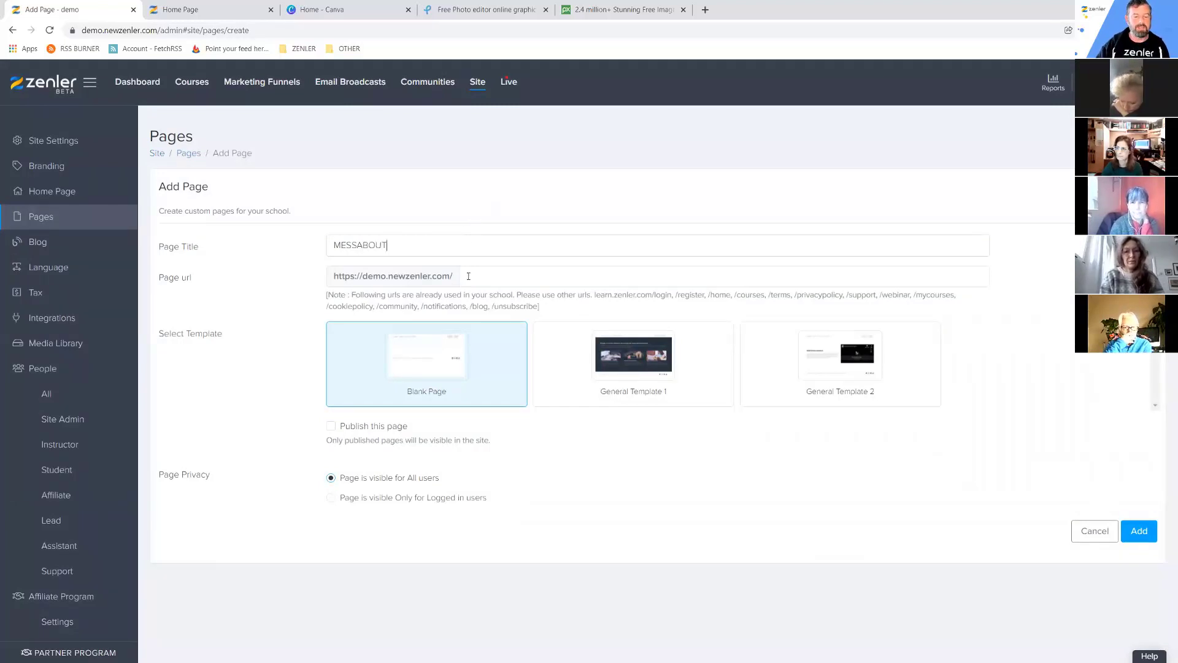
left_click(488, 276)
type("mess")
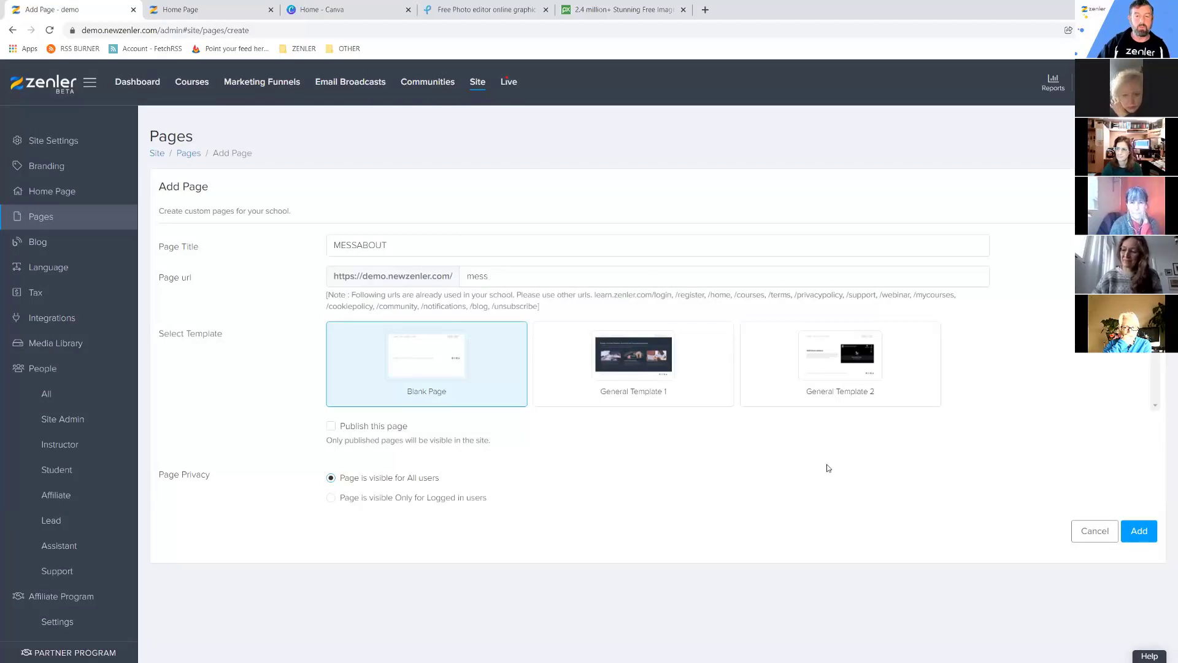
left_click(1137, 531)
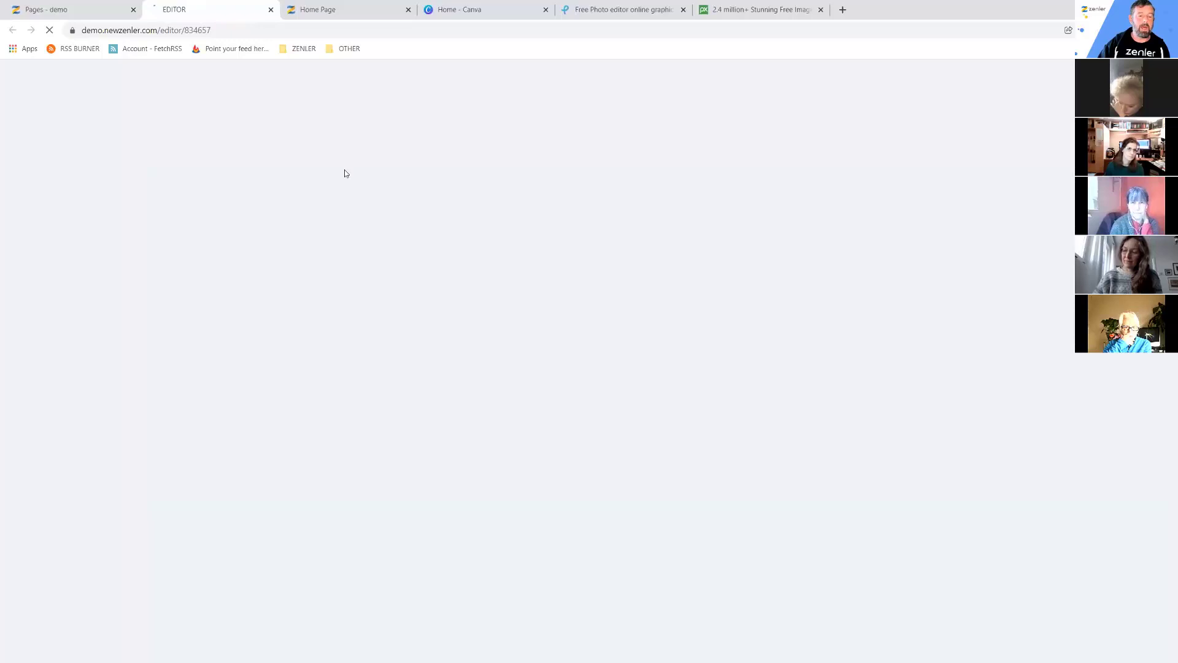
Add a 100% full-width row to the MESSABOUT section and open the Elements library.
left_click(107, 14)
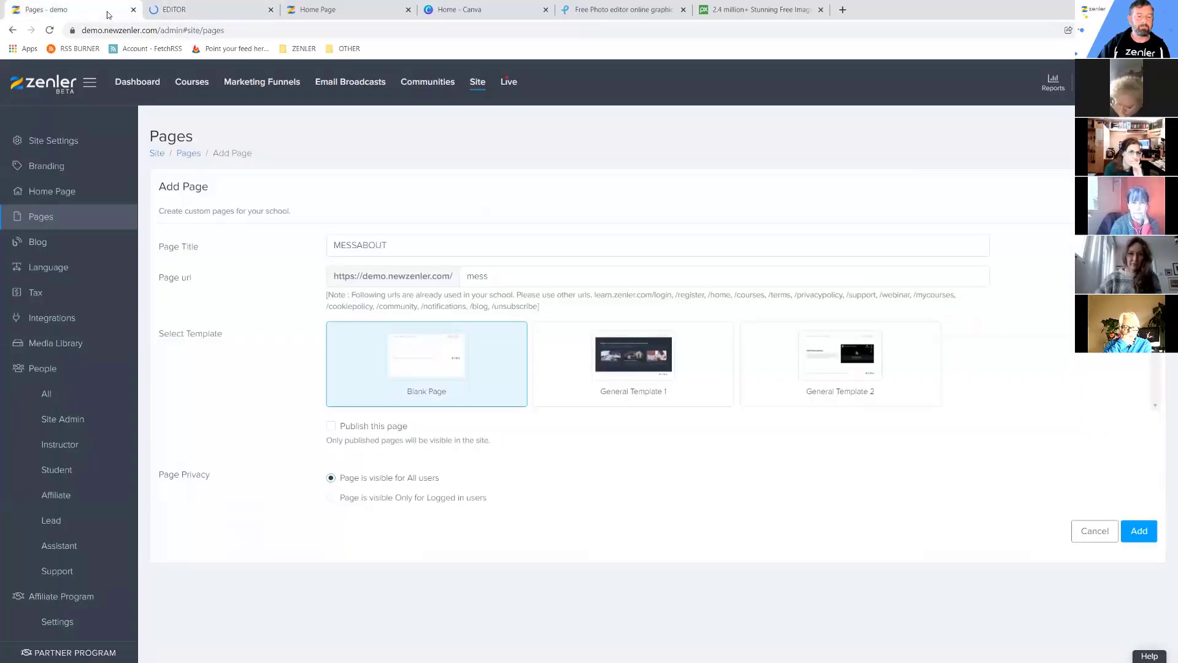
left_click(184, 10)
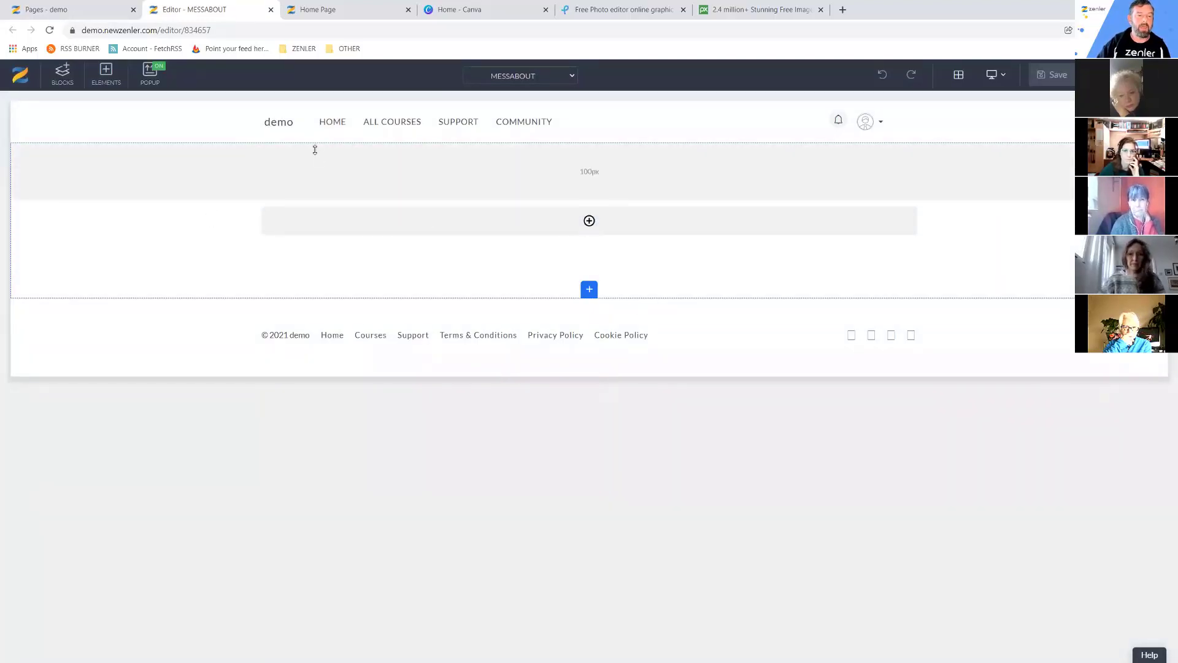
left_click(124, 222)
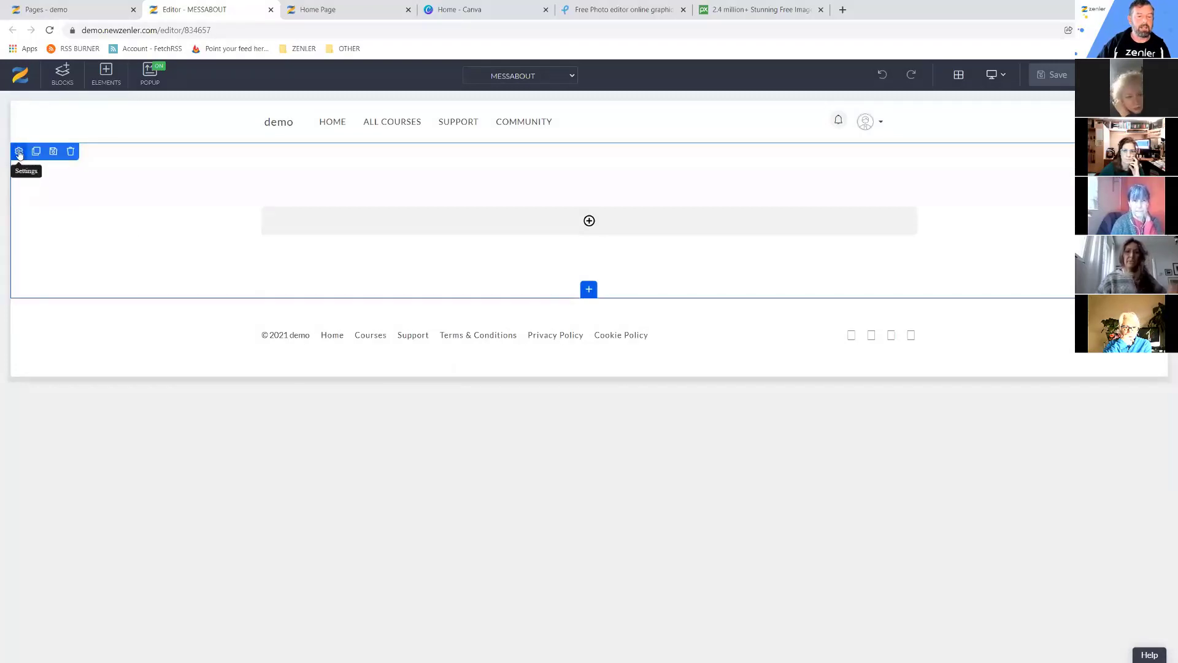
left_click(589, 221)
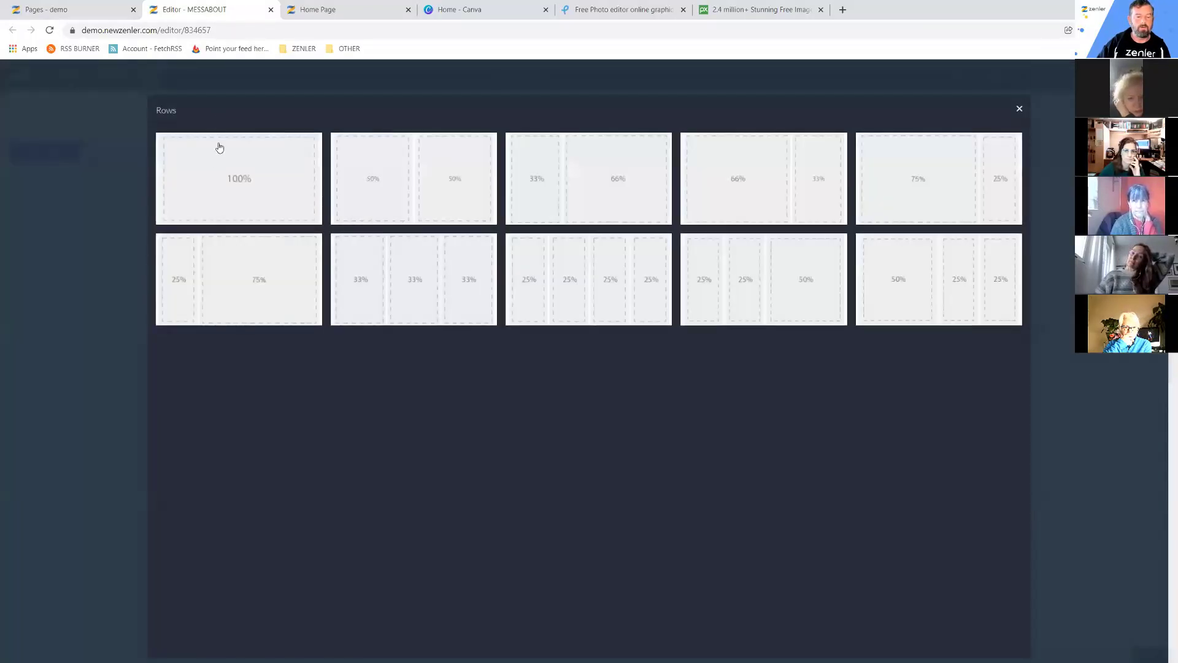
left_click(253, 176)
left_click(584, 231)
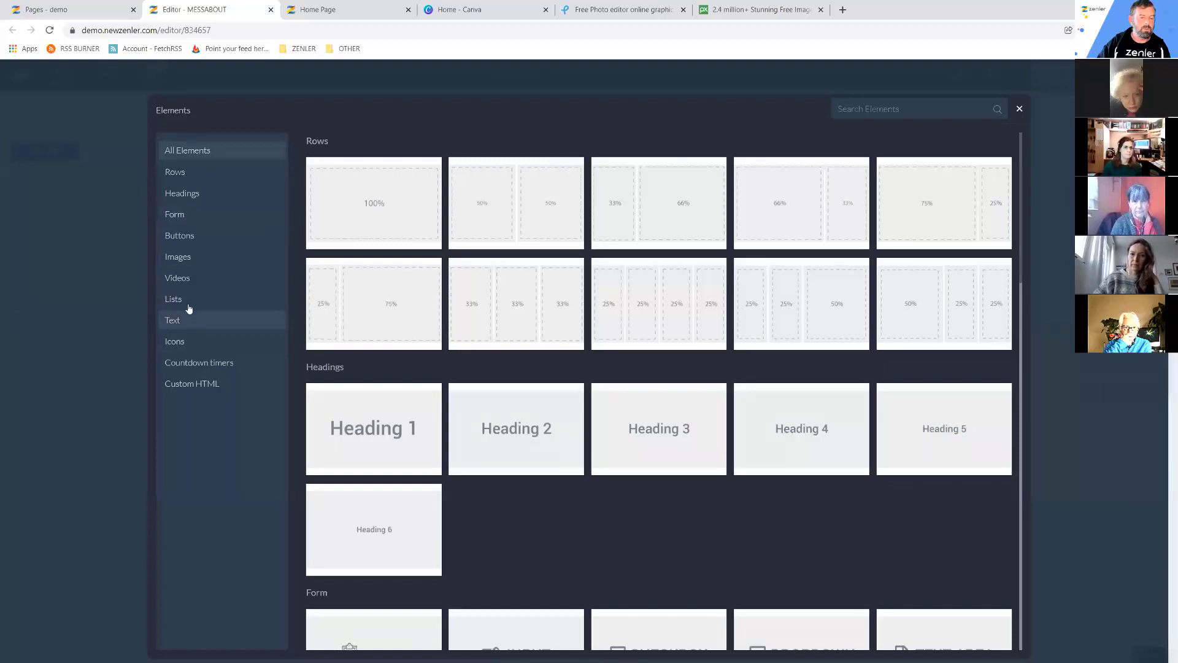
Search the Elements panel's Pixabay images for 'dog'.
left_click(193, 261)
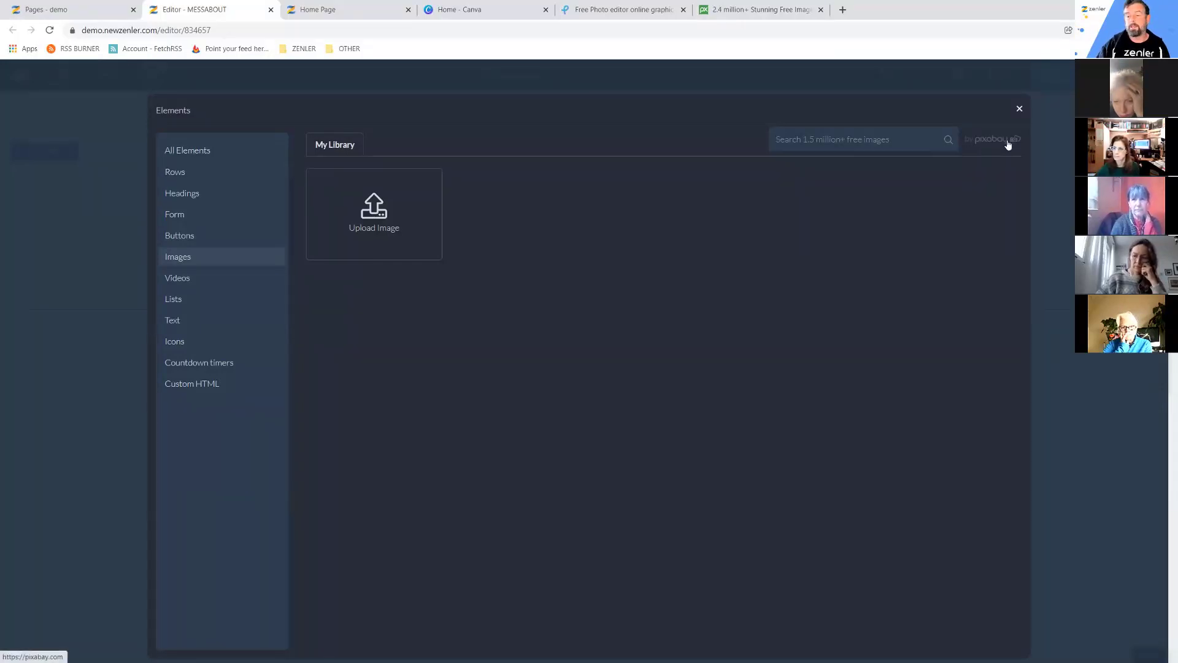
left_click(828, 140)
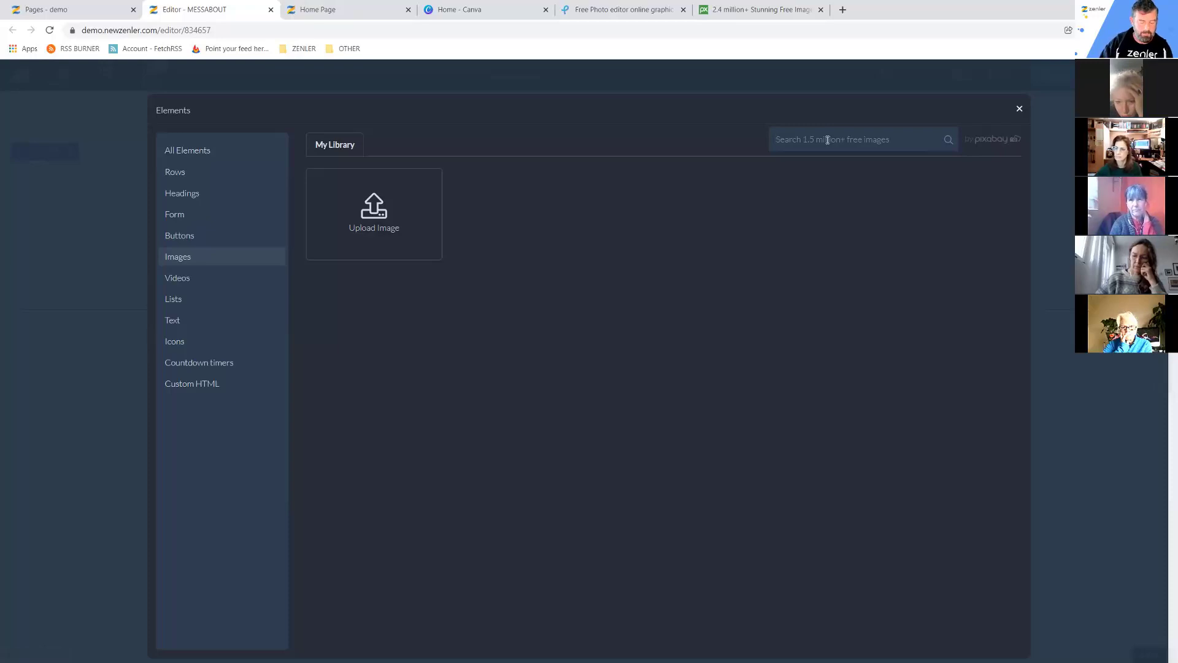
type("do")
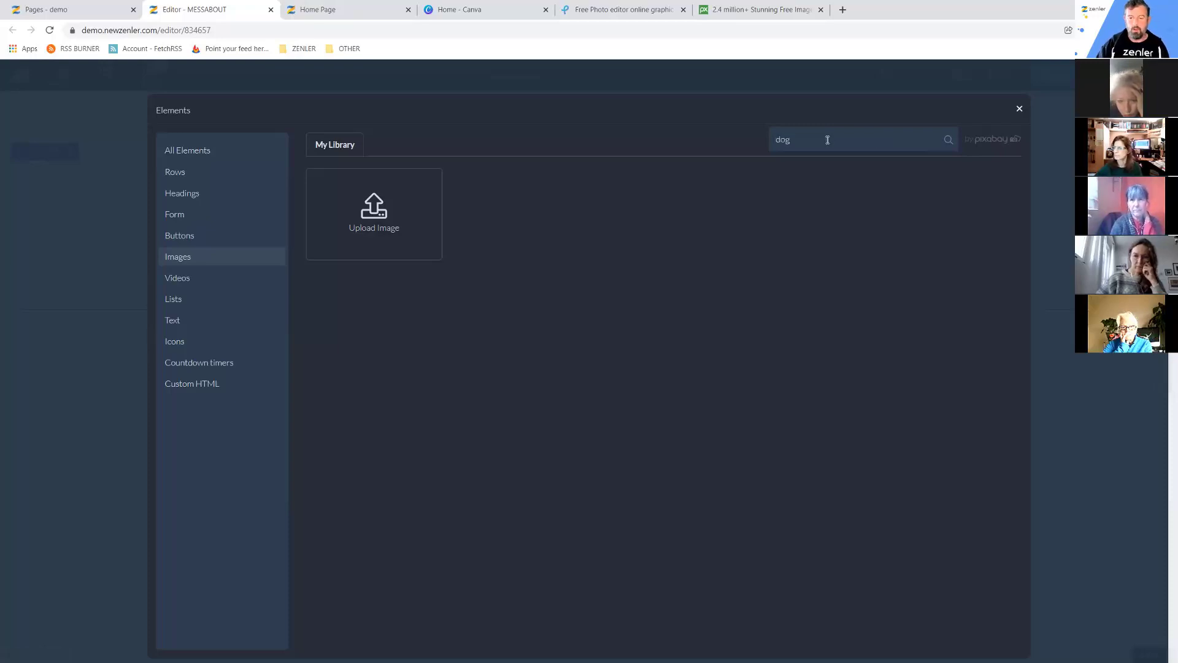
type("g")
key("Return")
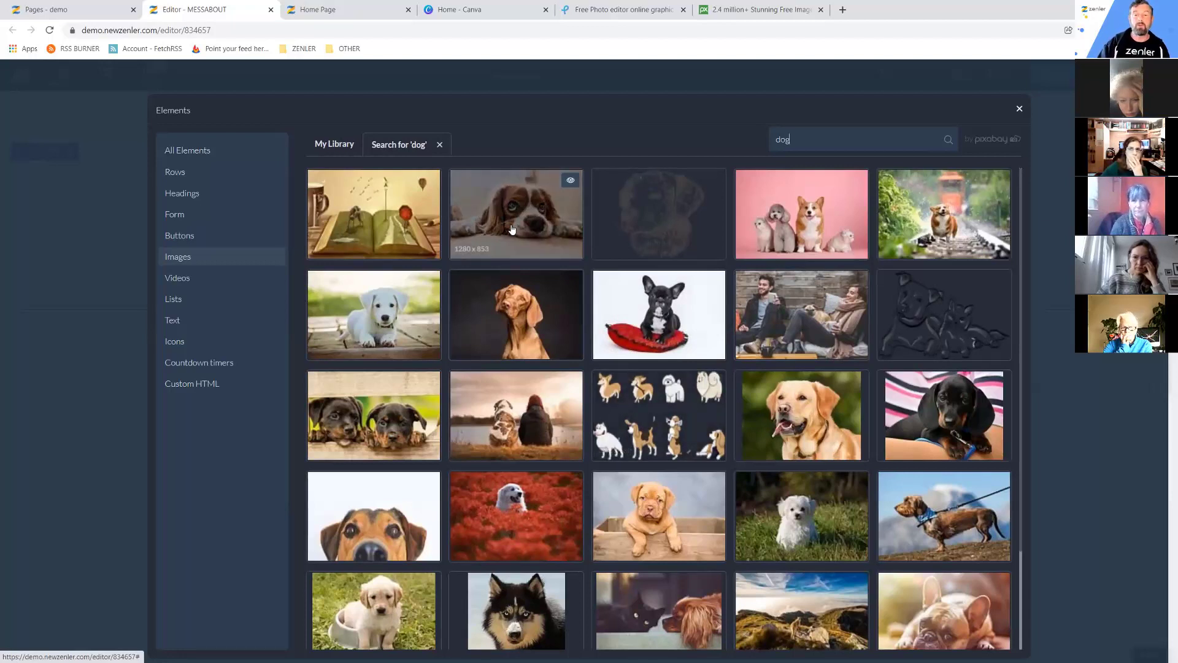
Insert the cocker spaniel photo into the row, cropped to a wider frame.
left_click(503, 216)
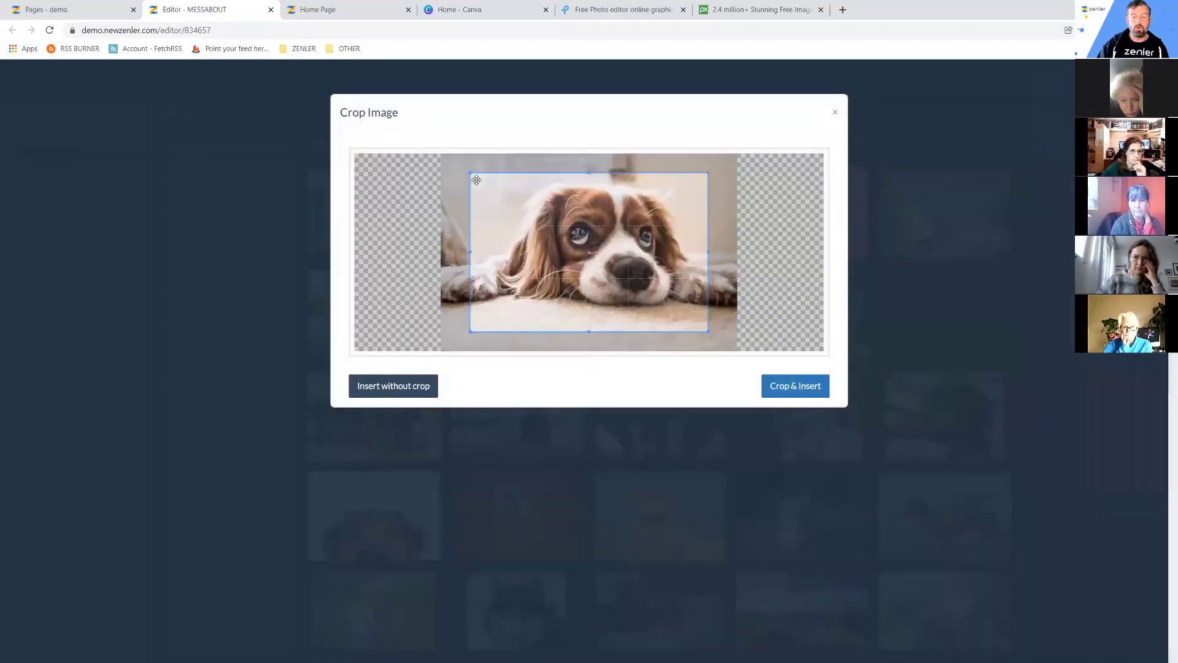
left_click_drag(470, 252, 441, 243)
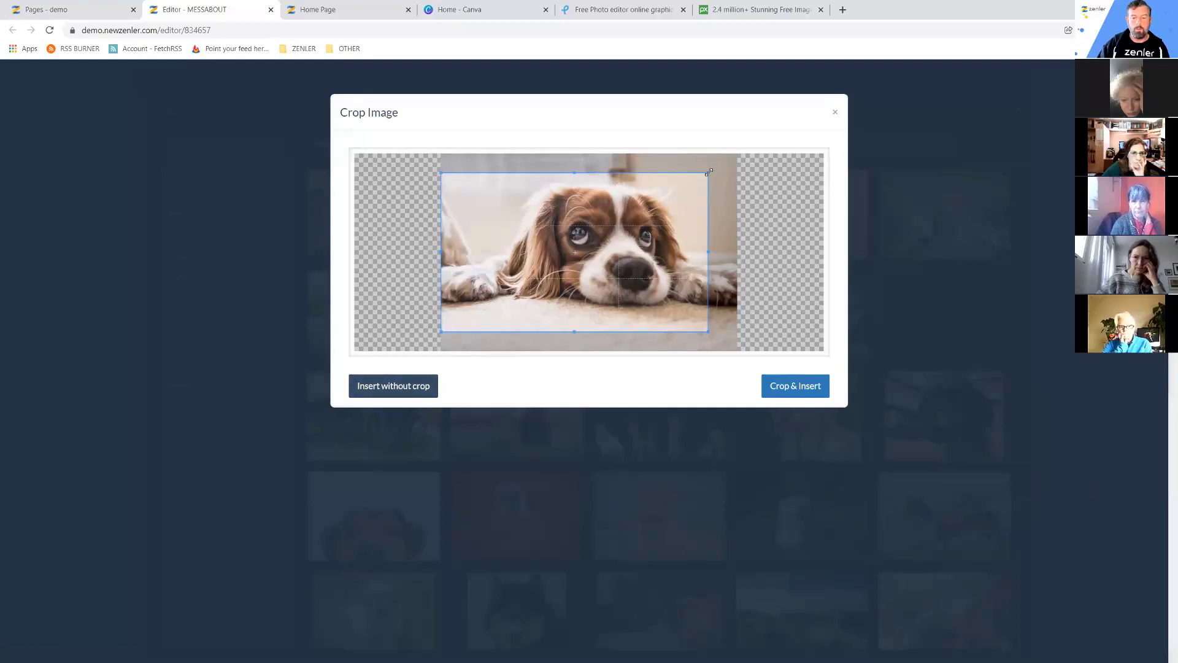
left_click_drag(709, 172, 716, 175)
left_click(796, 387)
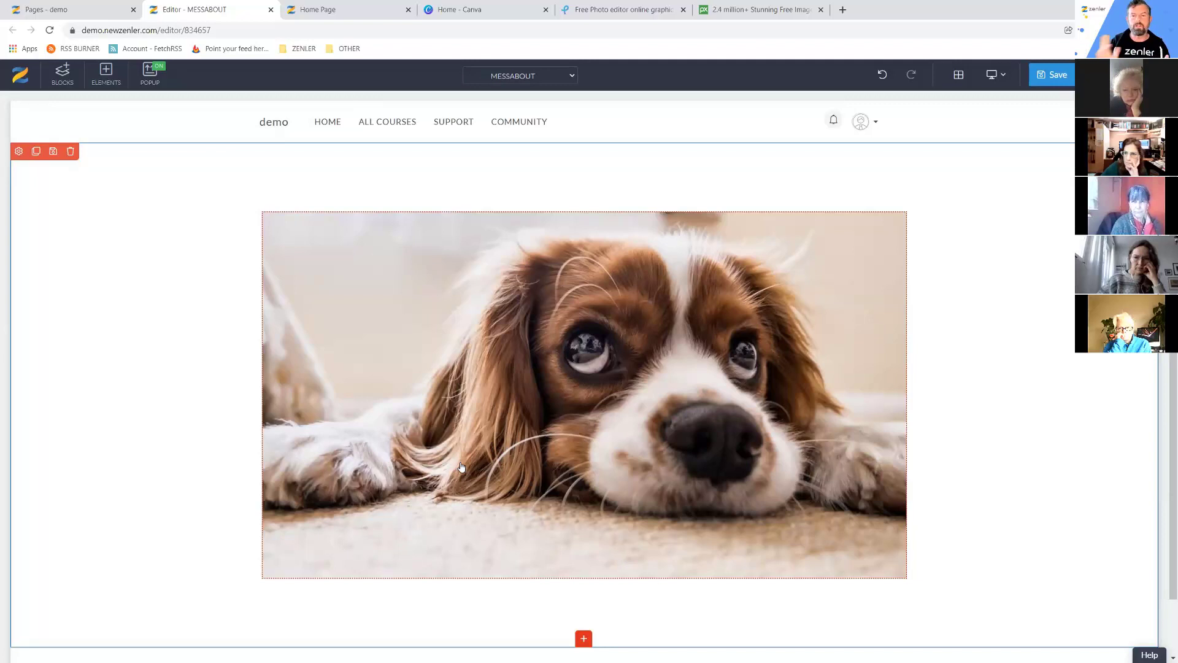
left_click(760, 10)
Search Pixabay for 'dog' images.
left_click(470, 272)
type("dog")
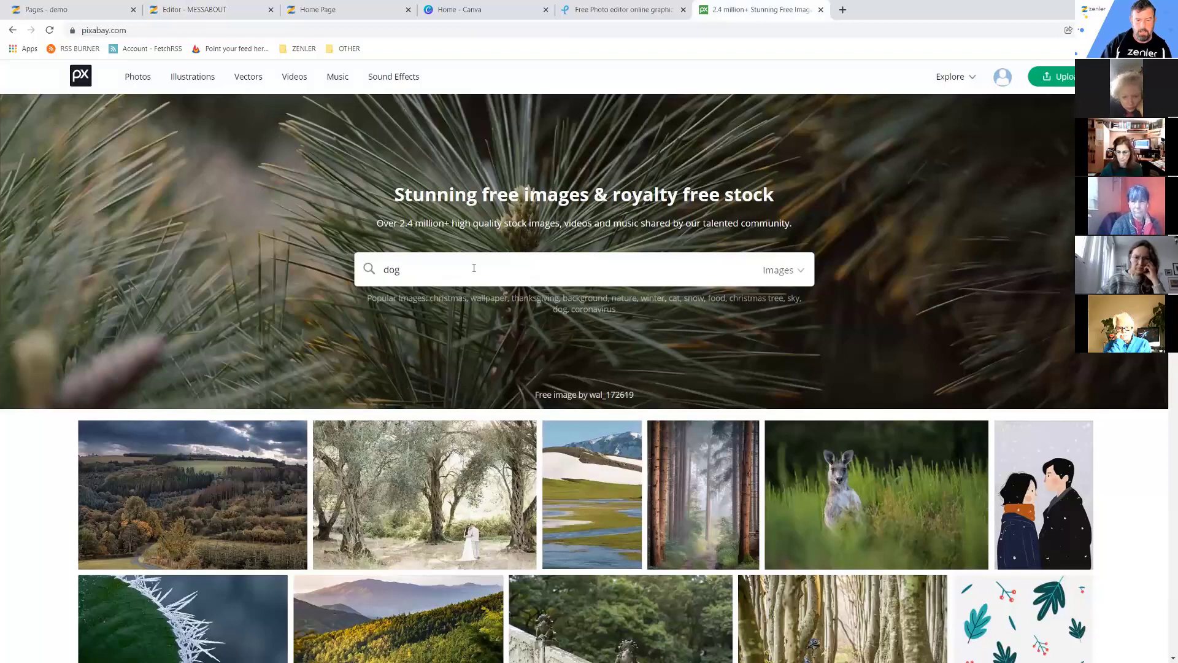
key("Return")
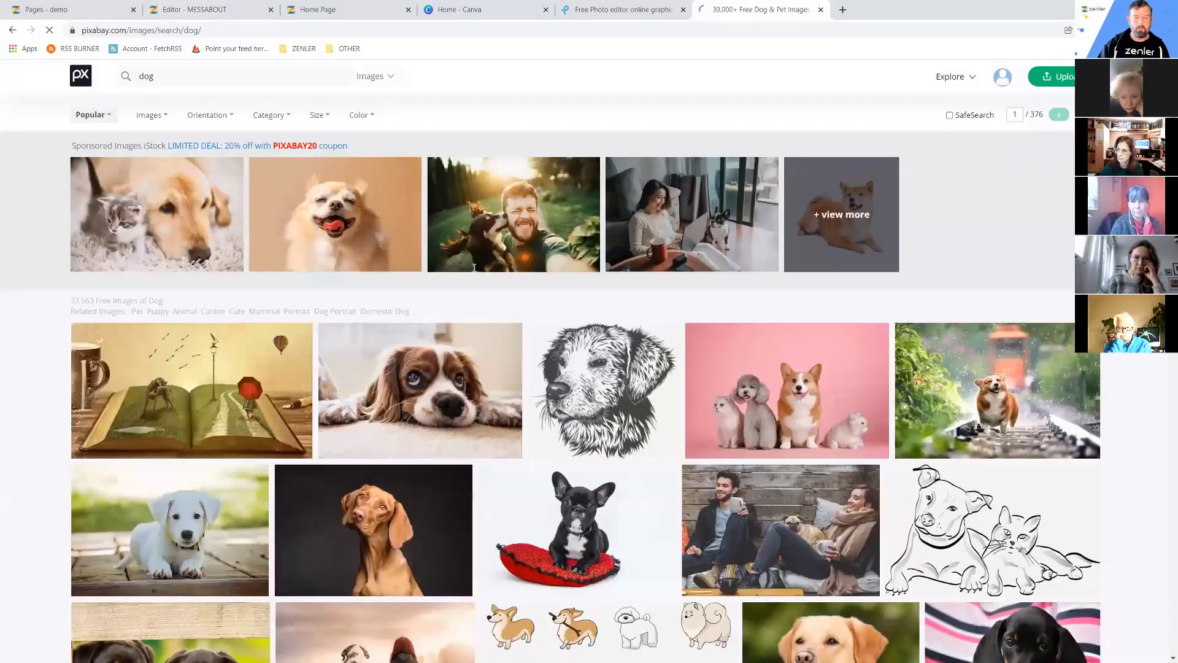
Check the cocker spaniel photo's download sizes, then return to the MESSABOUT editor.
mouse_move(436, 385)
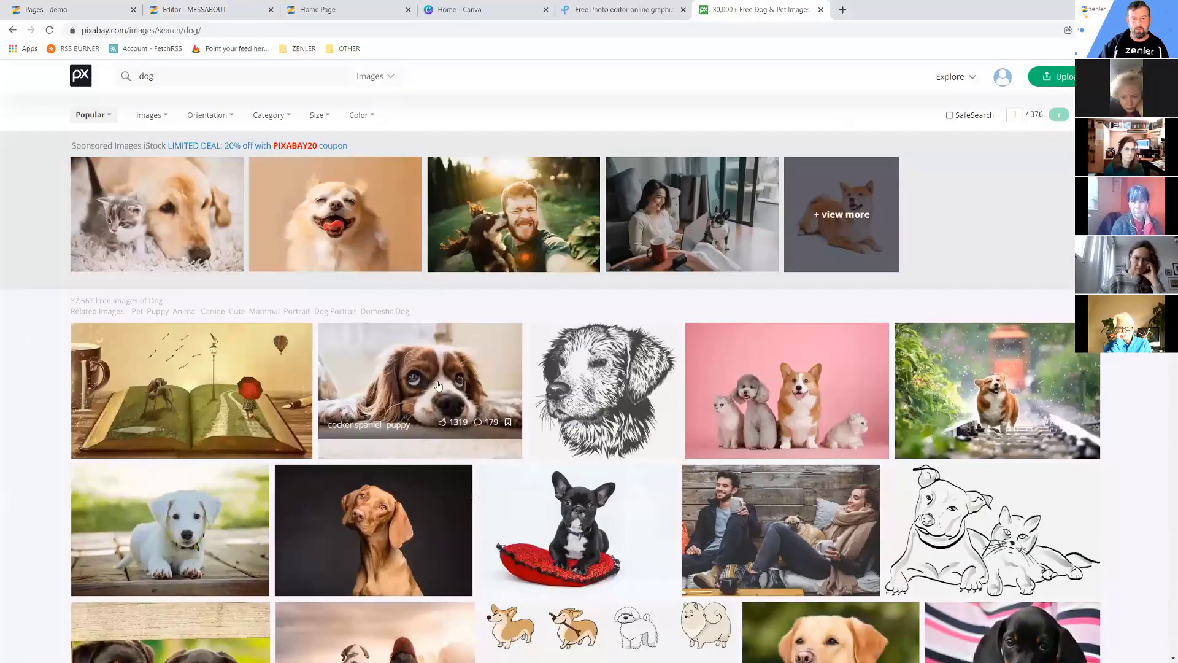
mouse_move(624, 407)
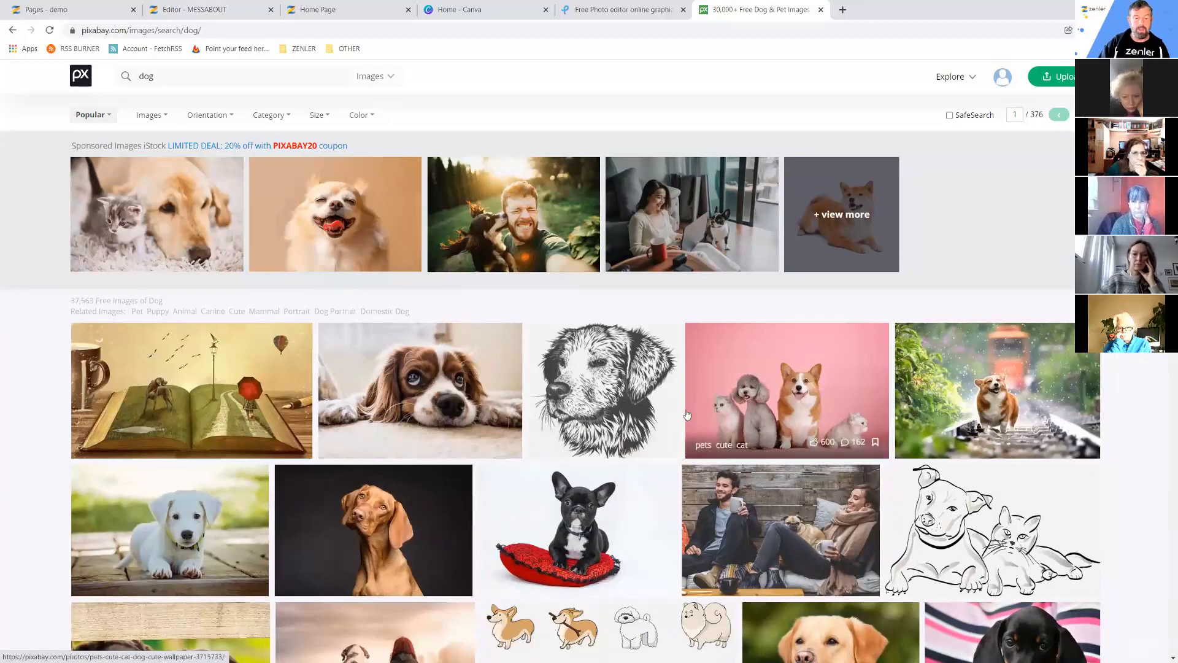
left_click(409, 362)
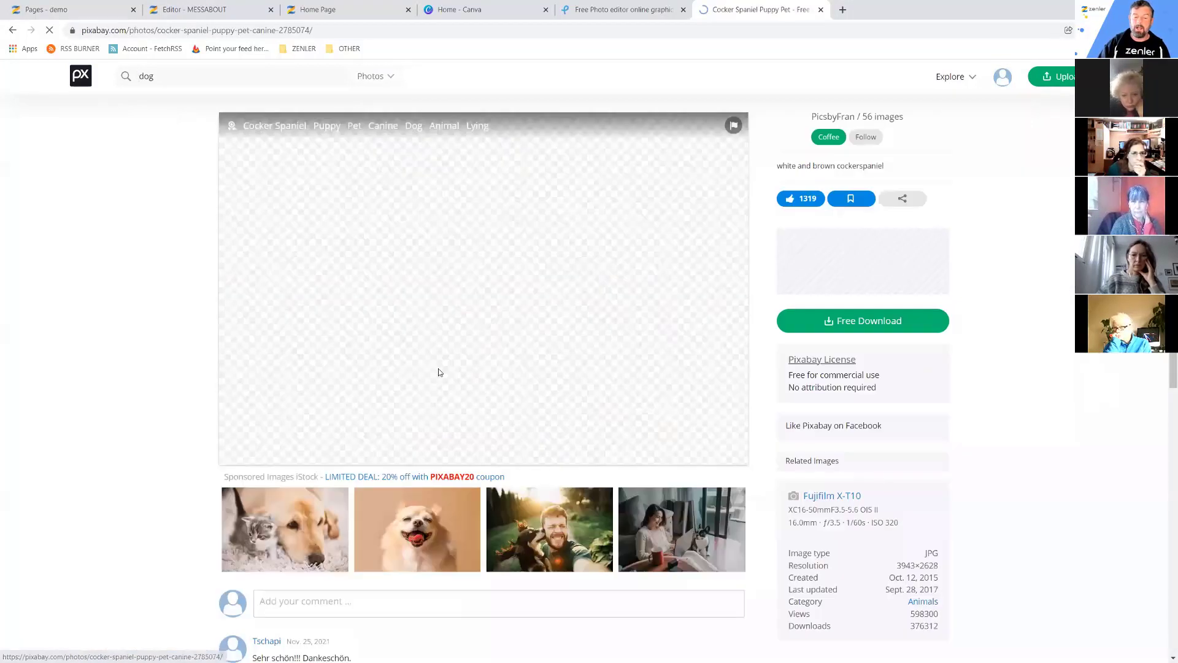
left_click(834, 329)
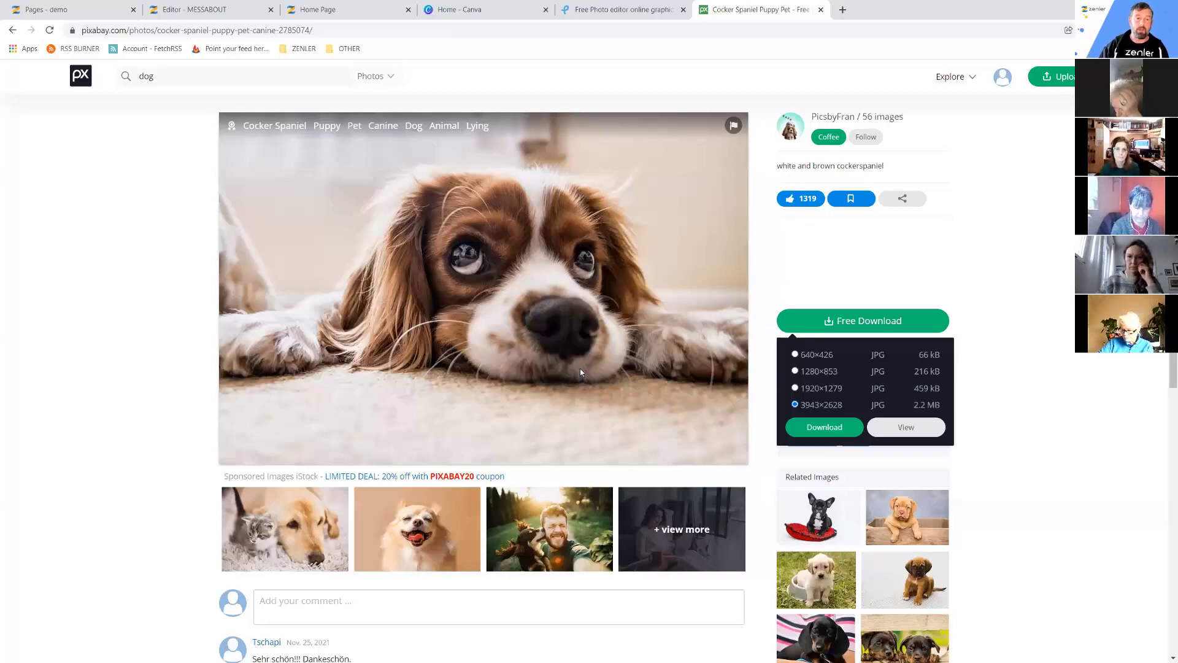
left_click(216, 9)
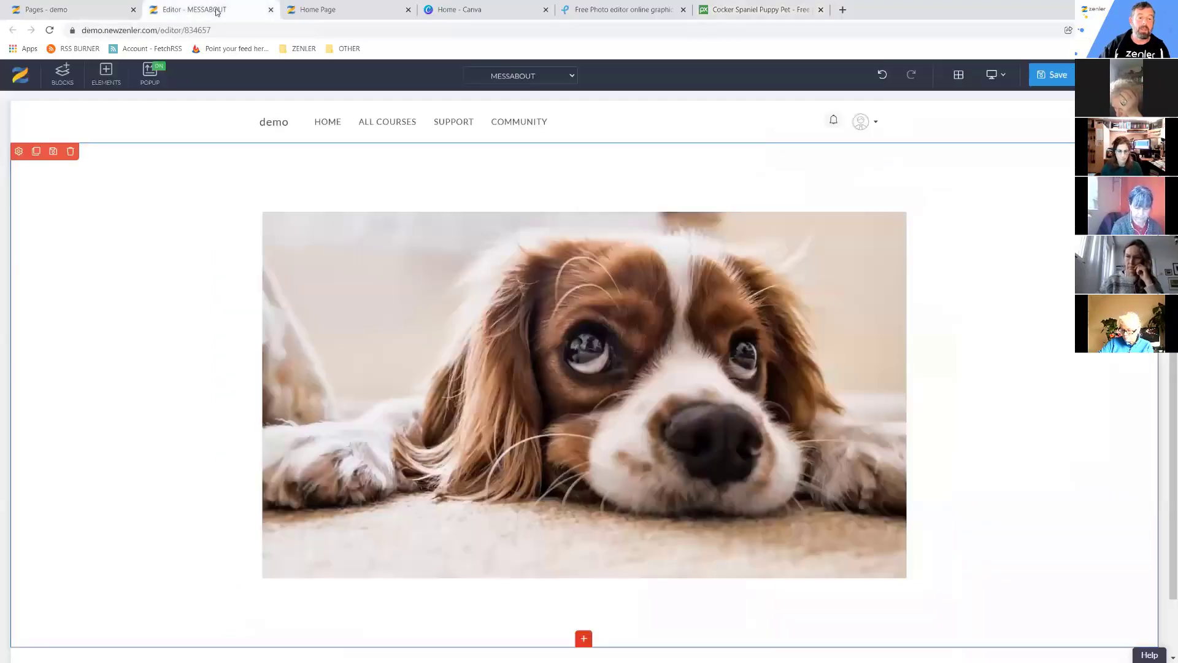
Shrink the spaniel image to a smaller centred size and open the row's settings.
left_click(332, 338)
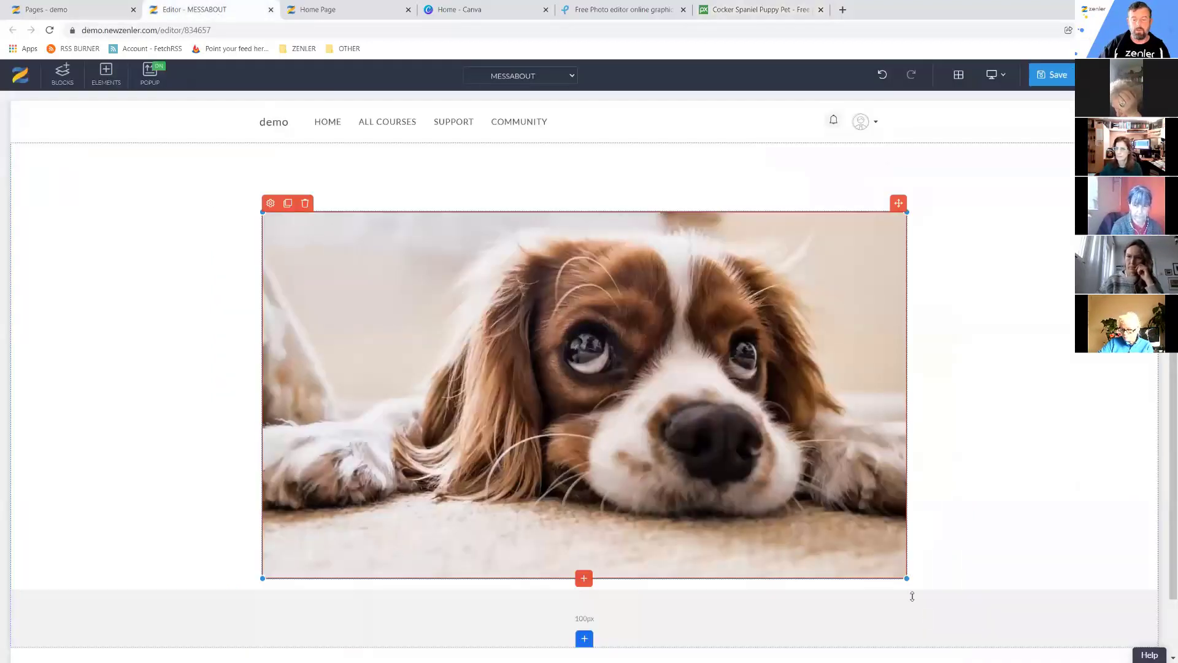
left_click_drag(869, 552, 818, 522)
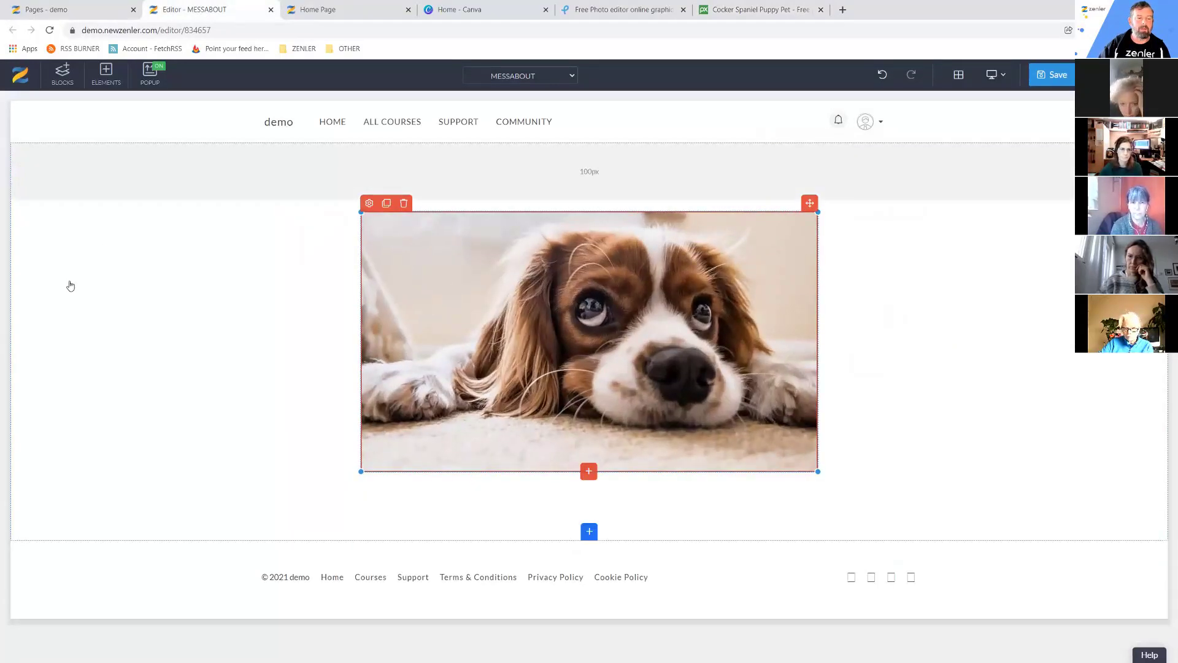
left_click(42, 258)
left_click(19, 152)
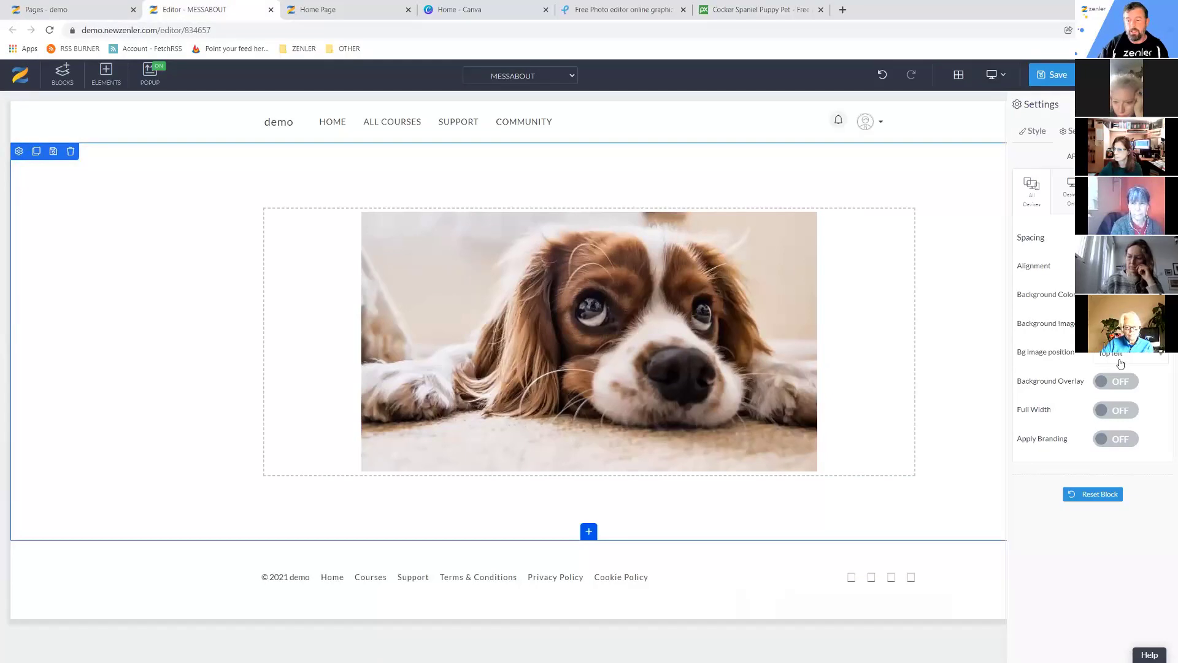
Set the spaniel photo from My Library as the row's background image.
left_click(1105, 294)
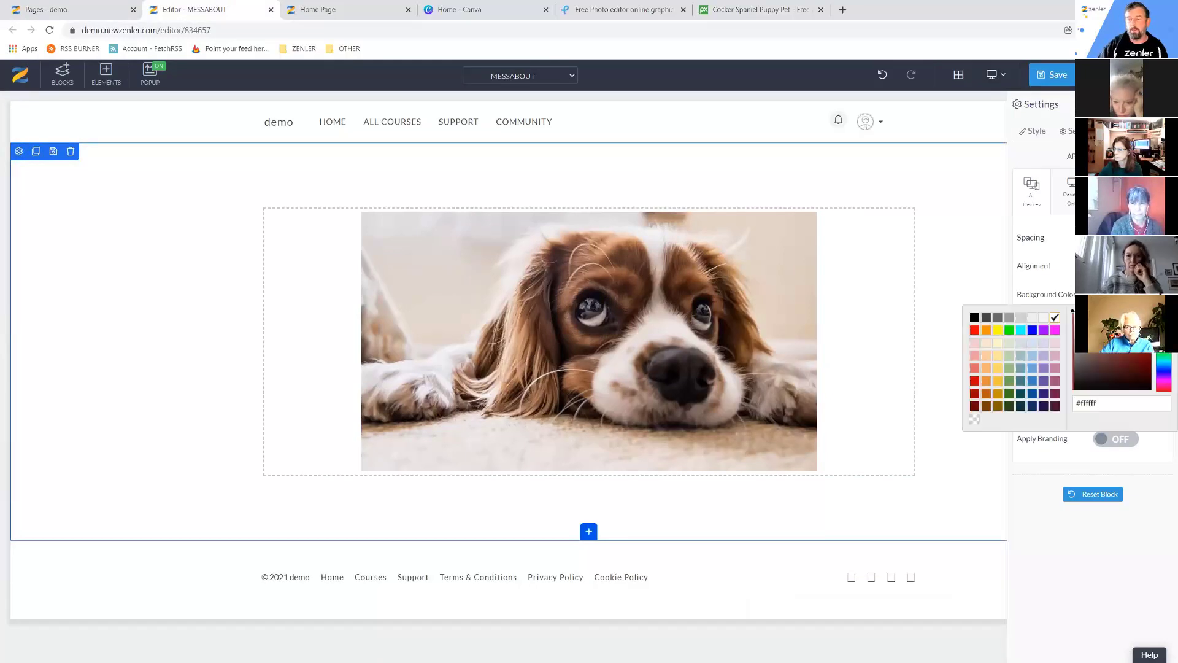
left_click(1132, 360)
left_click(1069, 277)
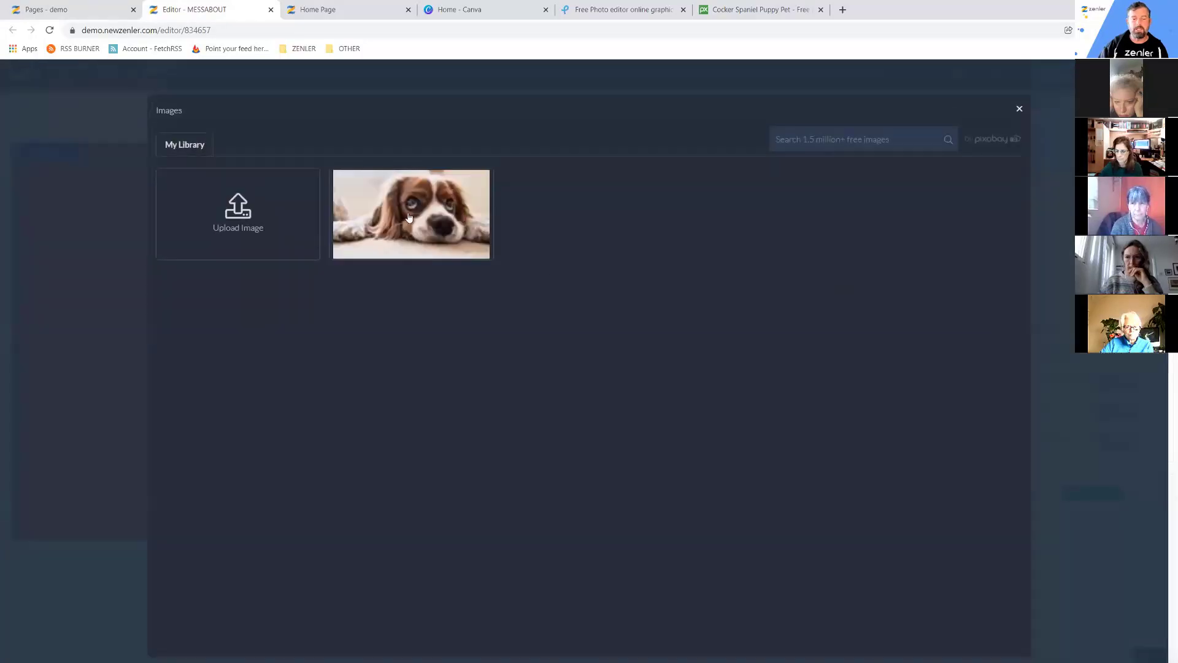
mouse_move(408, 219)
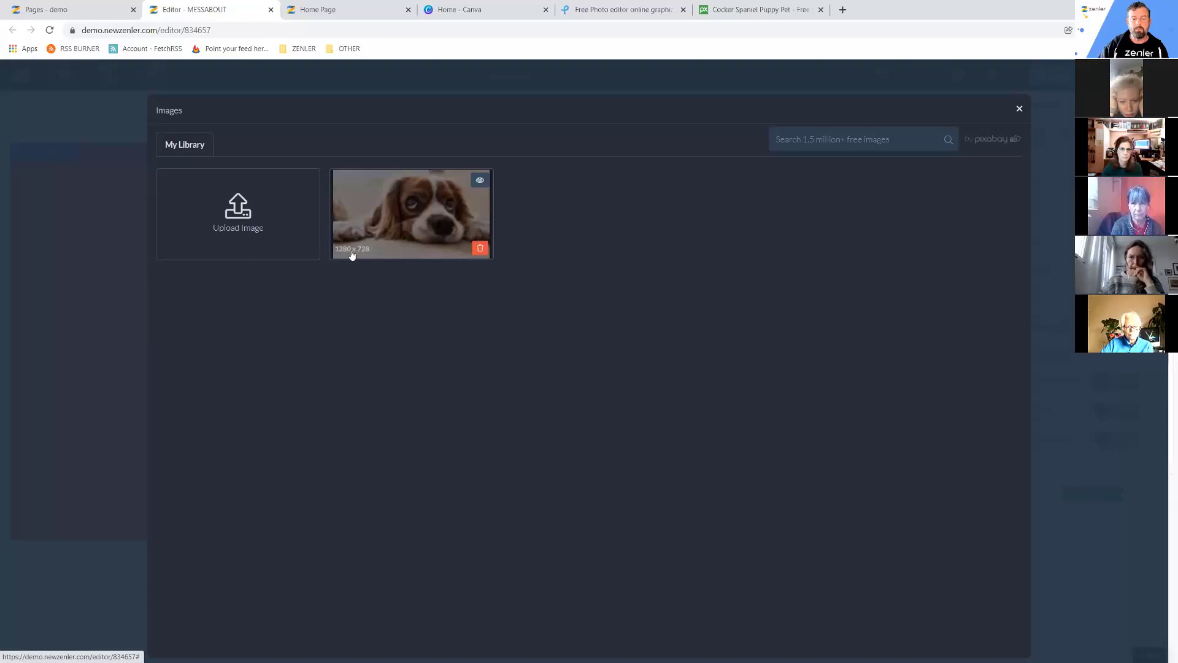
left_click(410, 220)
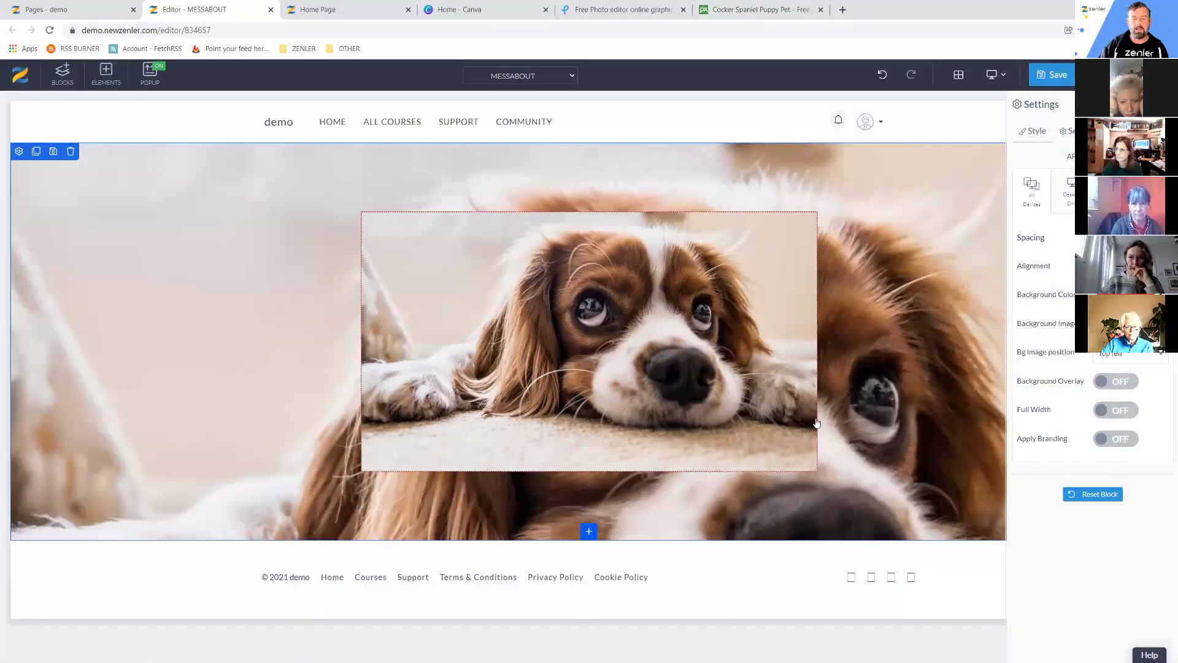
left_click(432, 271)
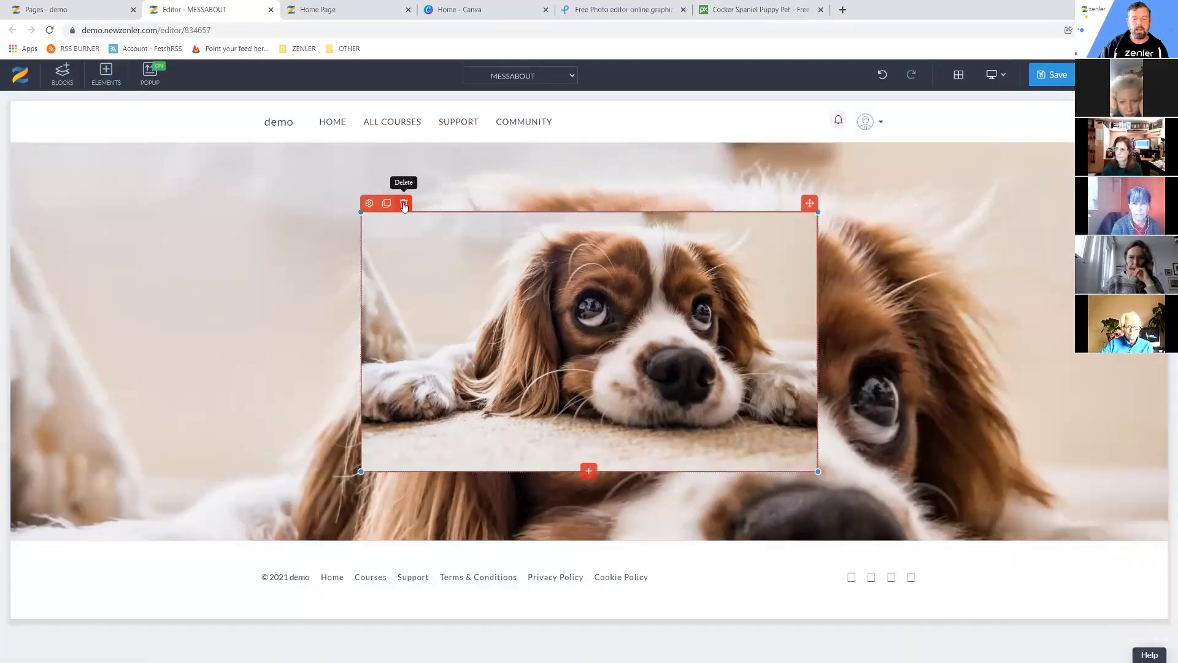
Delete the inner dog image and enlarge the row's top and bottom padding.
left_click(405, 205)
left_click(618, 203)
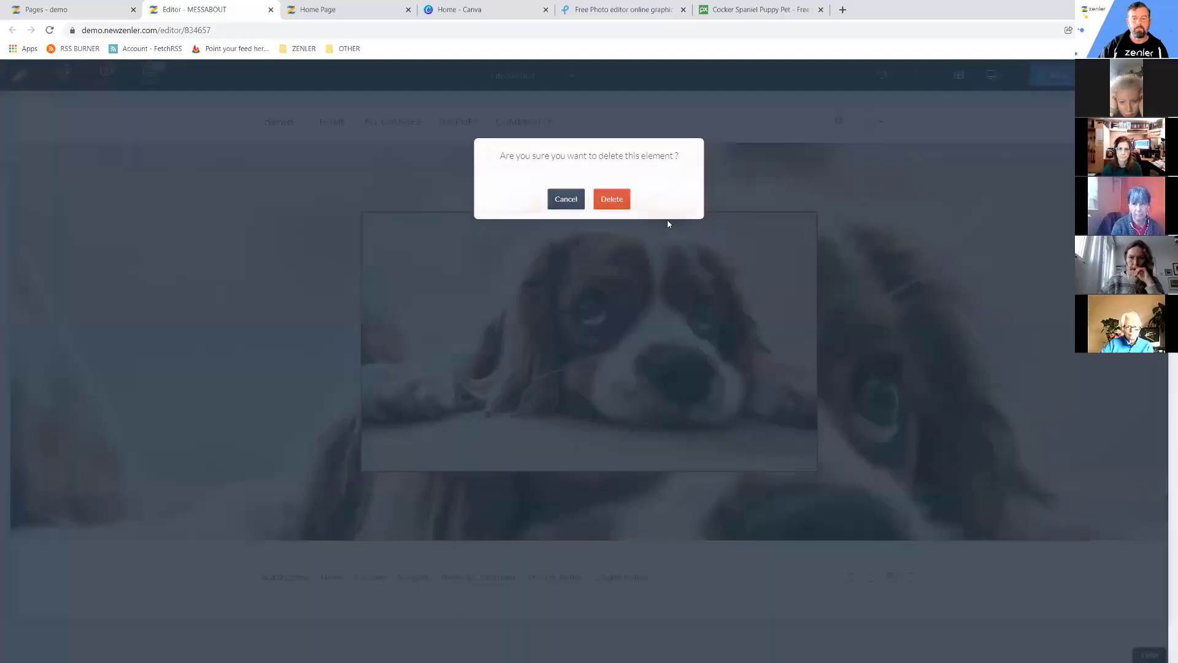
left_click_drag(531, 268, 530, 420)
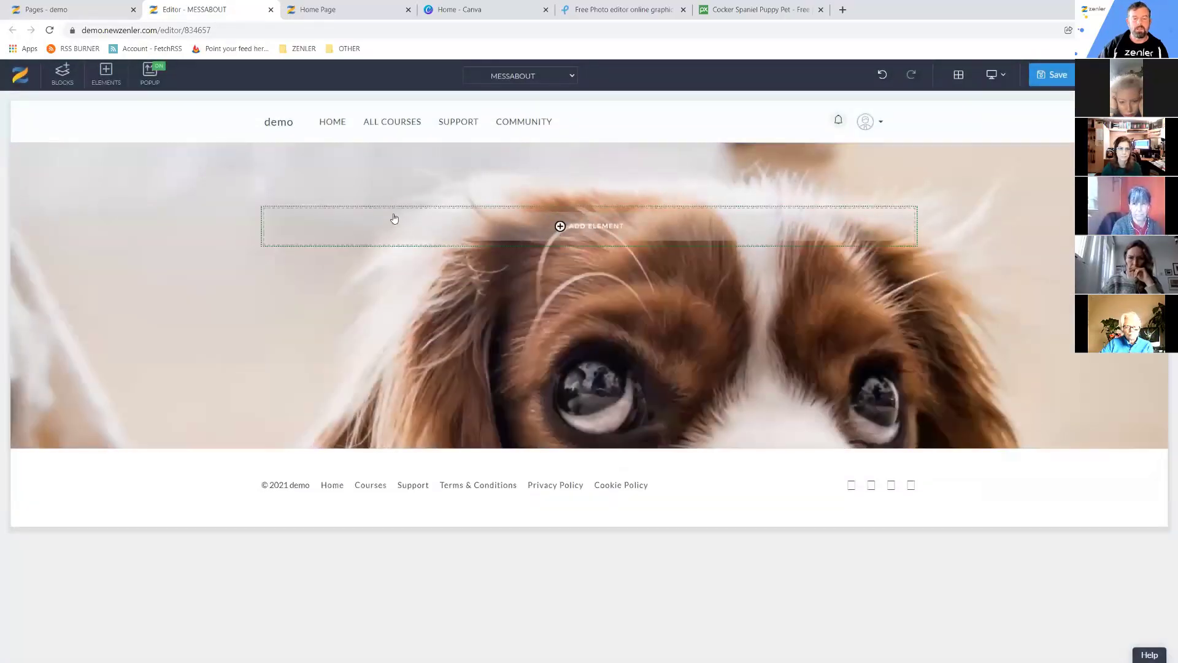
left_click_drag(385, 184, 383, 243)
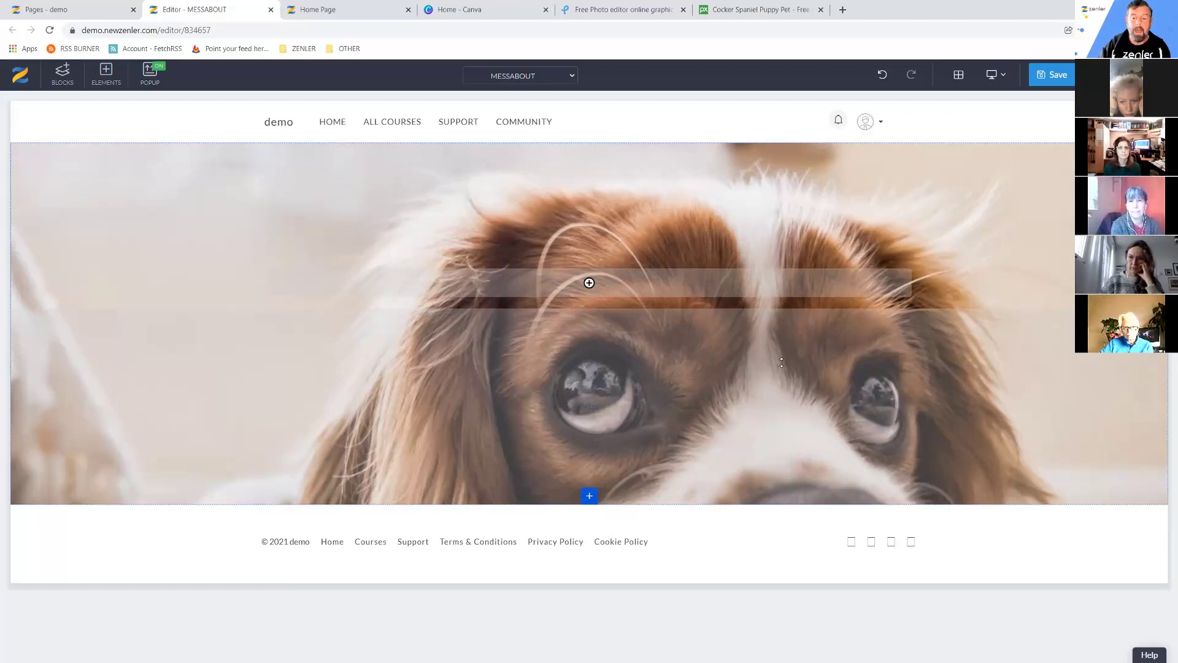
left_click_drag(782, 363, 338, 244)
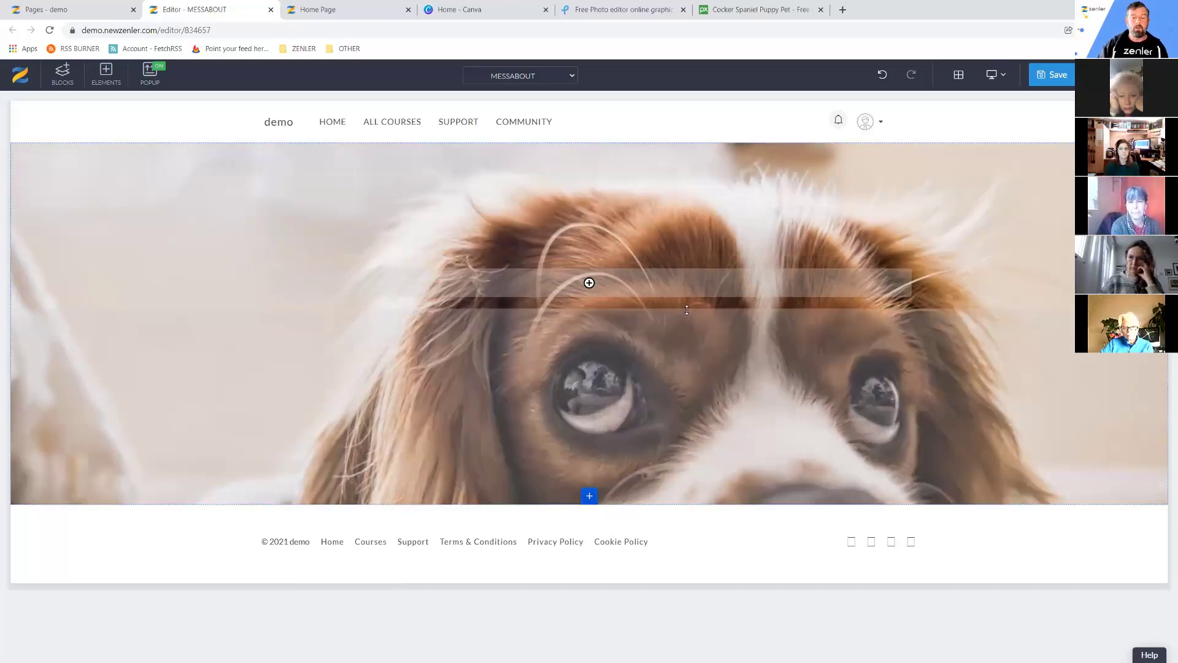
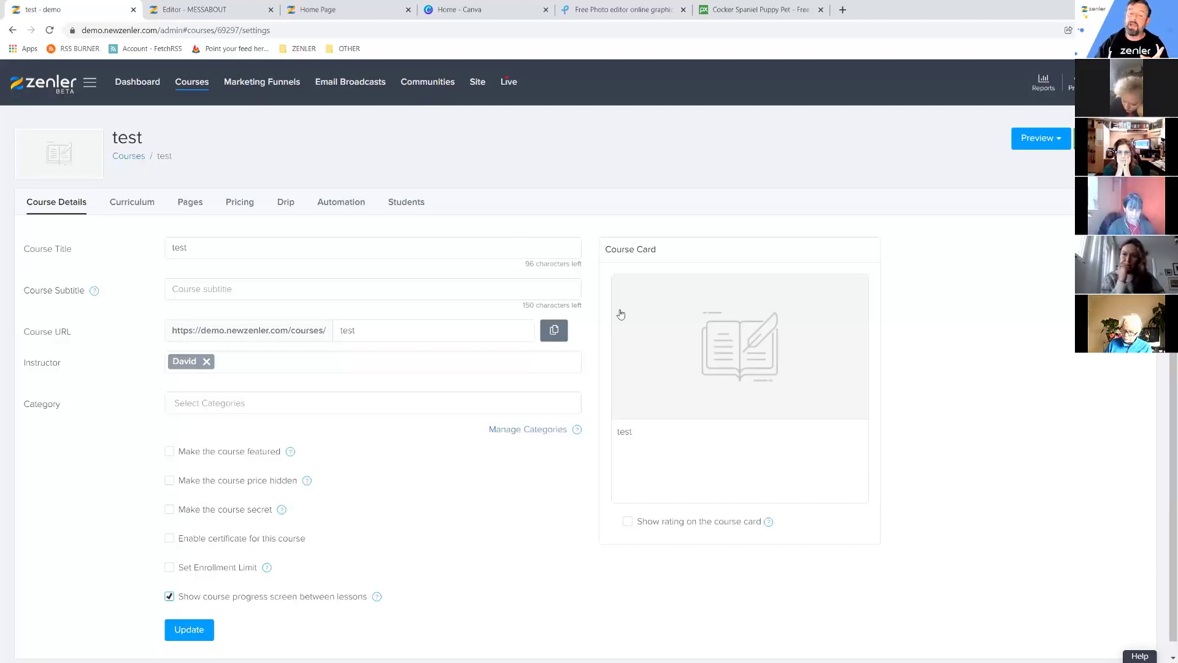
Show the Course Details of course 'test', with title and URL slug 'test'.
mouse_move(647, 312)
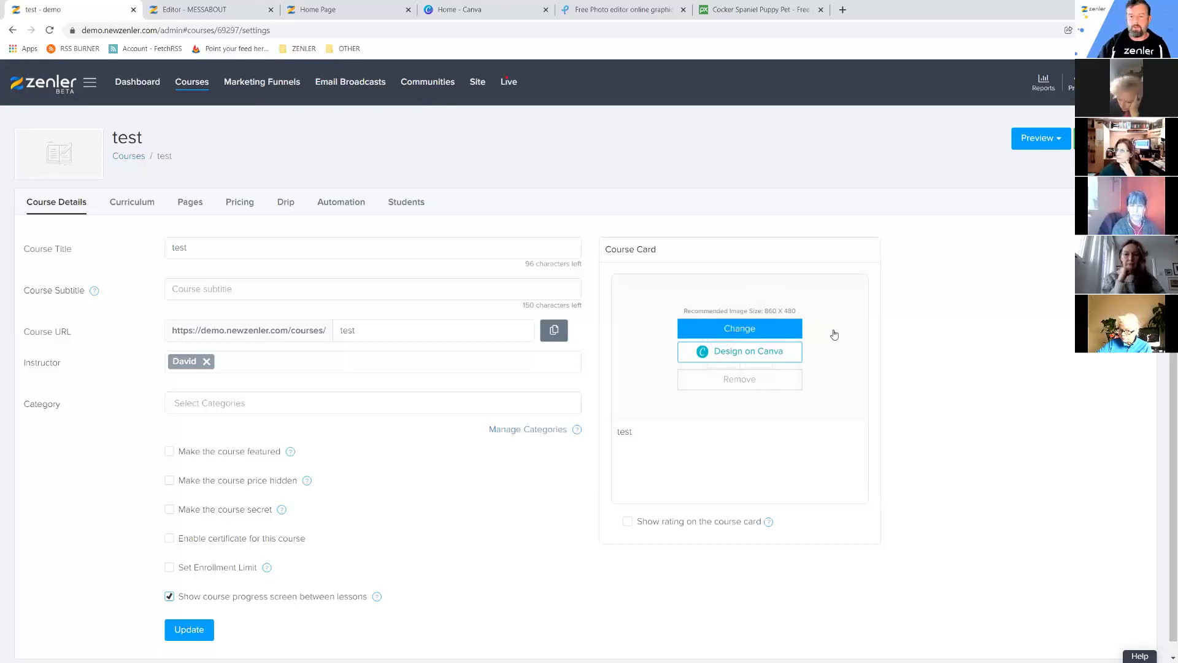
Glance at the cocker spaniel photo on Pixabay, then return to the course settings.
left_click(736, 10)
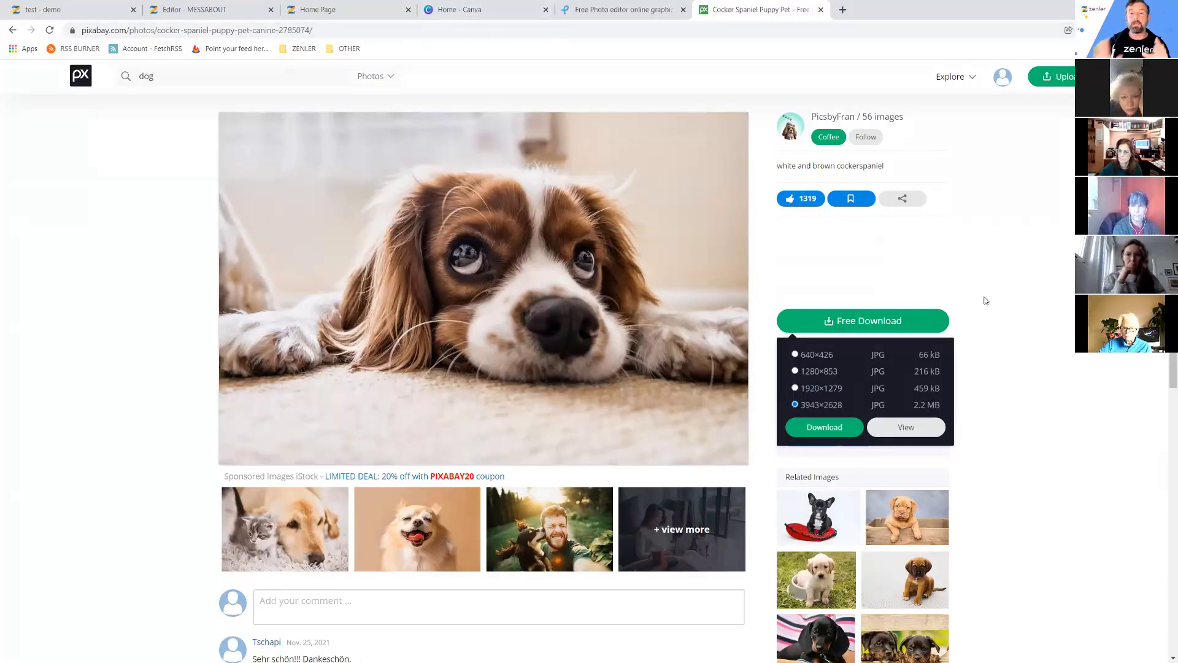
left_click(212, 13)
key("ctrl+shift+Tab")
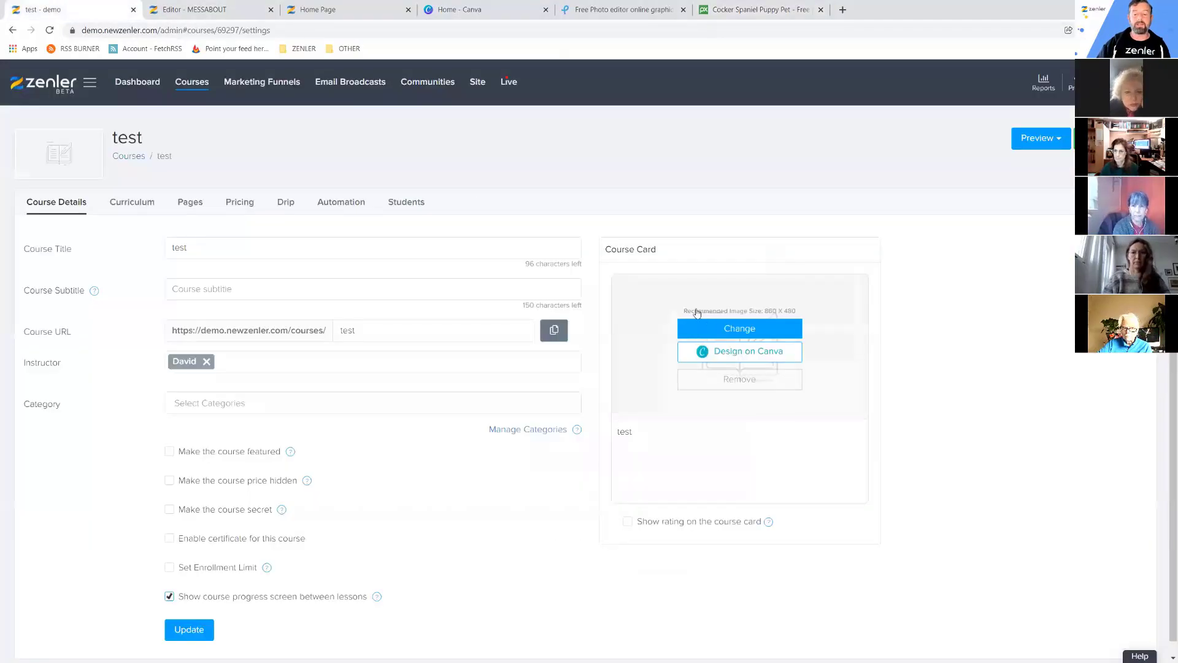
Browse the course card image picker into DOG TRAINING without changing it, then view the demo home page.
left_click(733, 331)
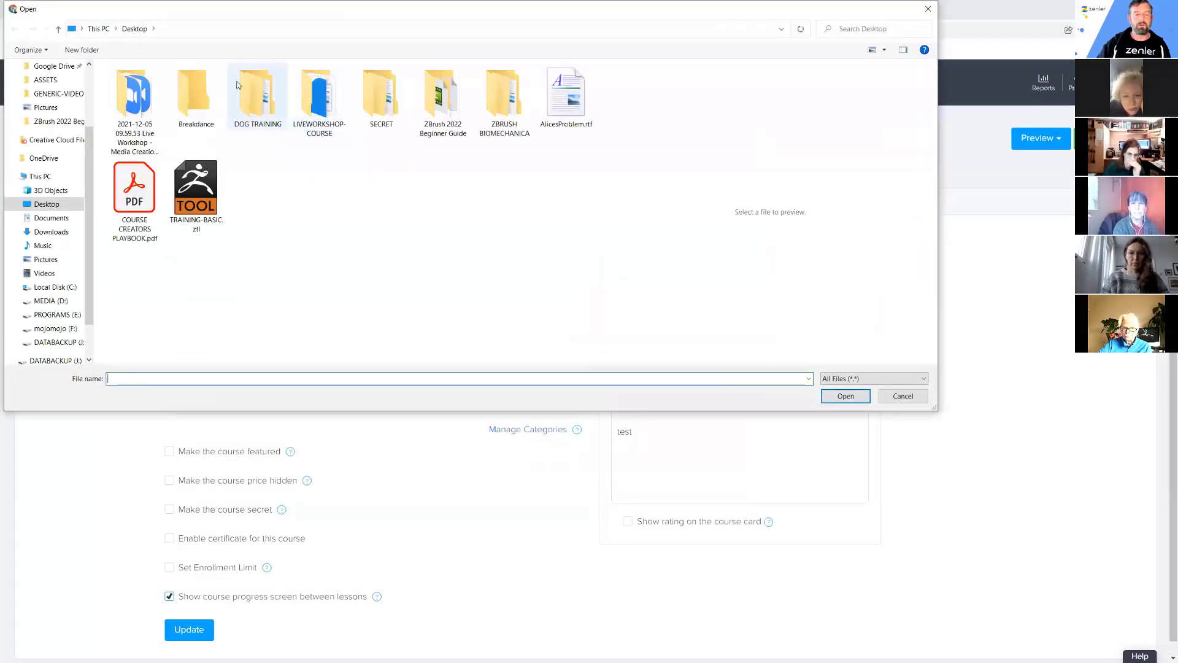
double_click(264, 103)
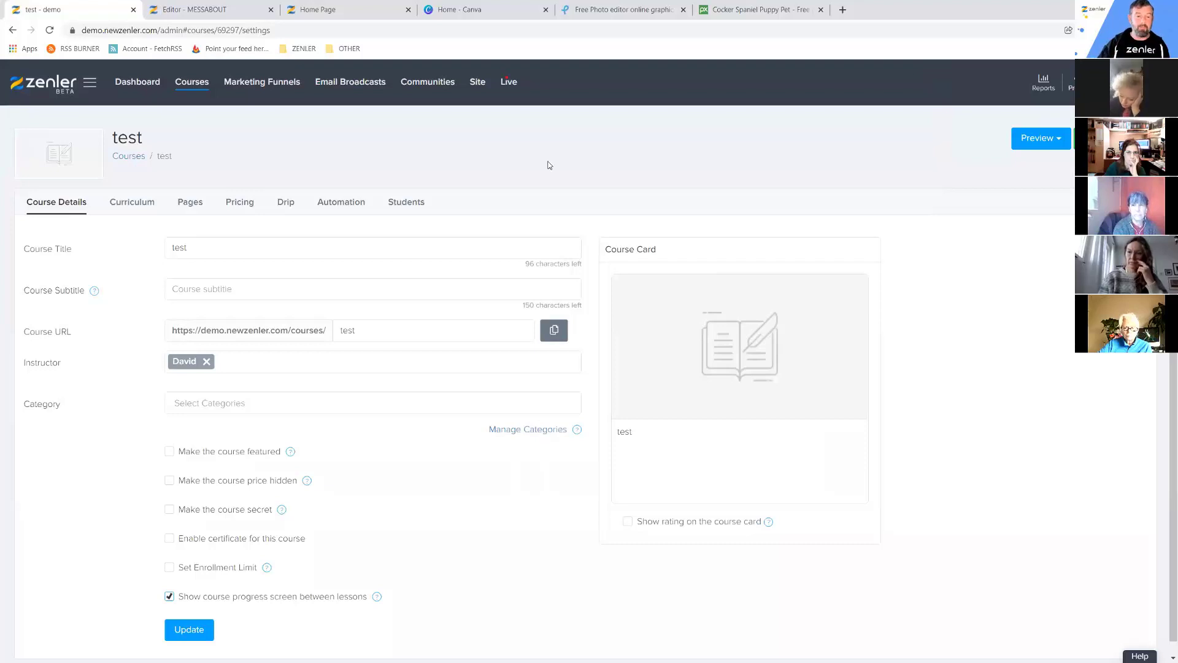
left_click(325, 9)
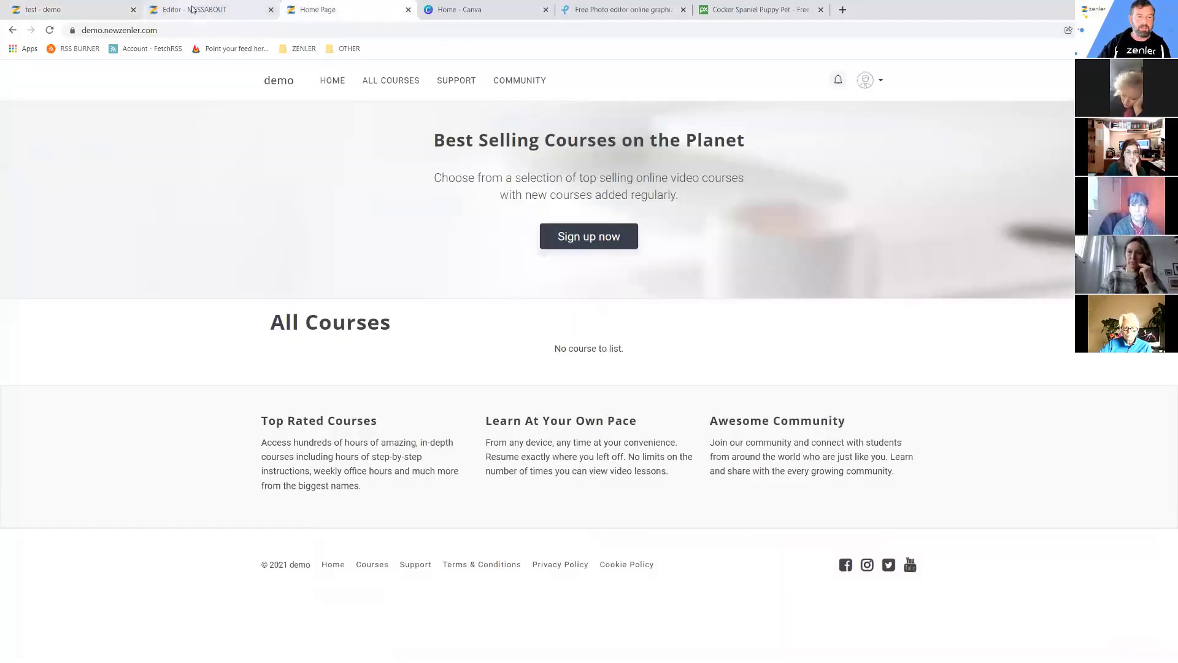
Open the dog hero block's Style background settings, then return to the Pixabay spaniel page.
left_click(161, 10)
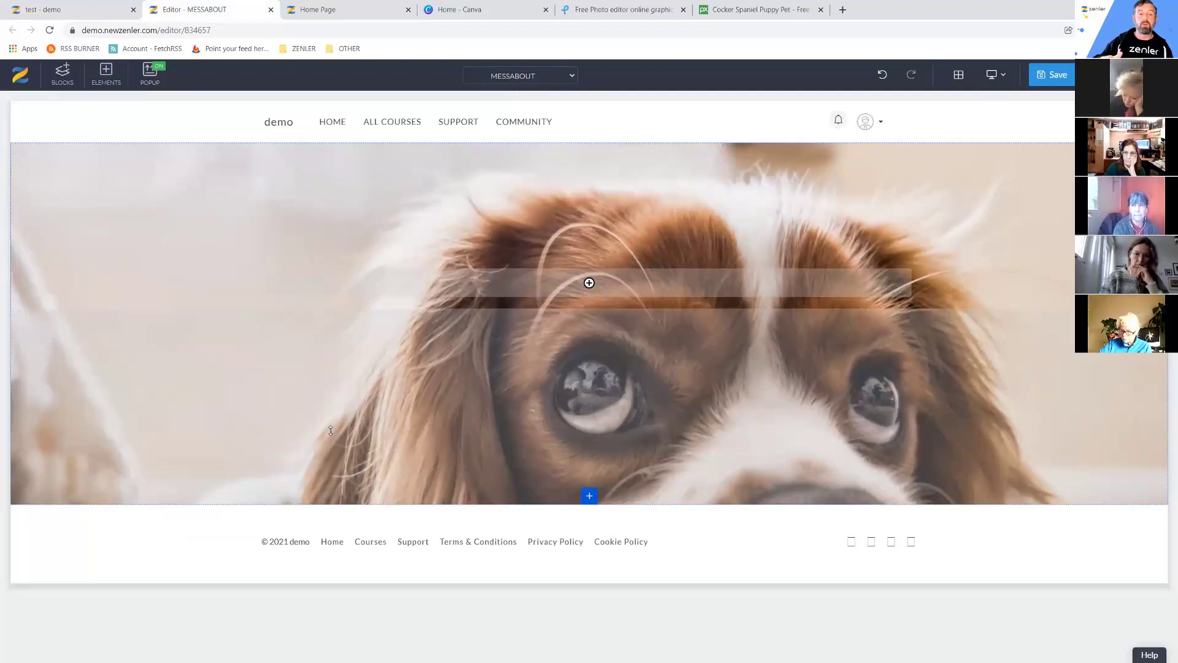
left_click(108, 219)
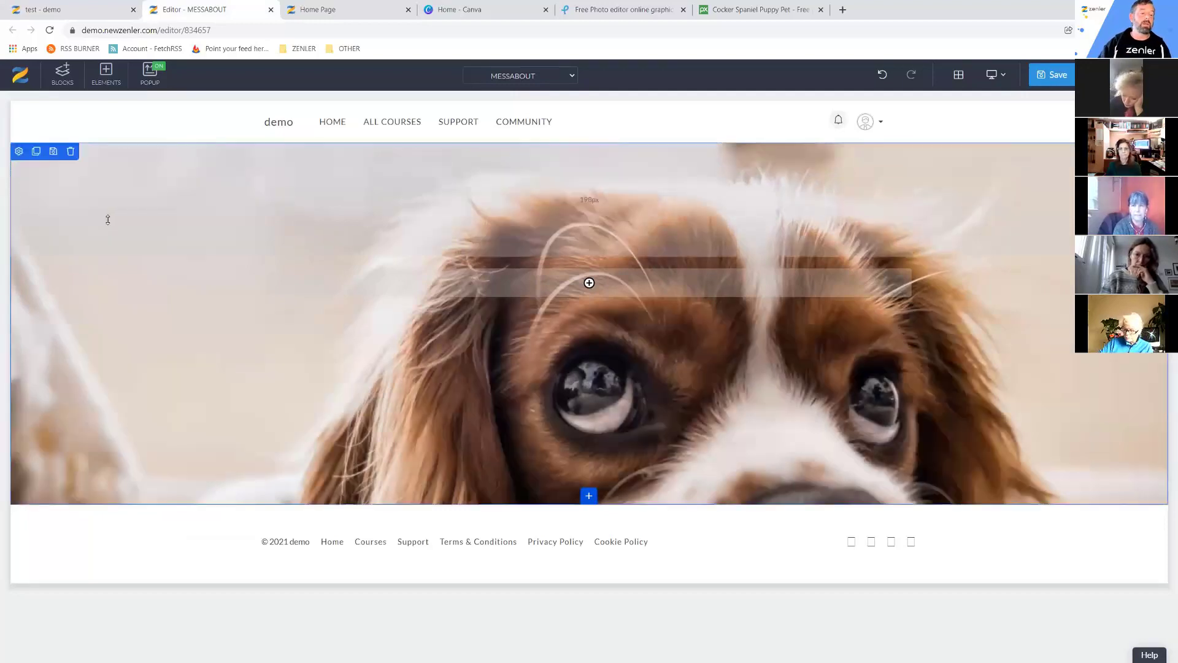
left_click(19, 152)
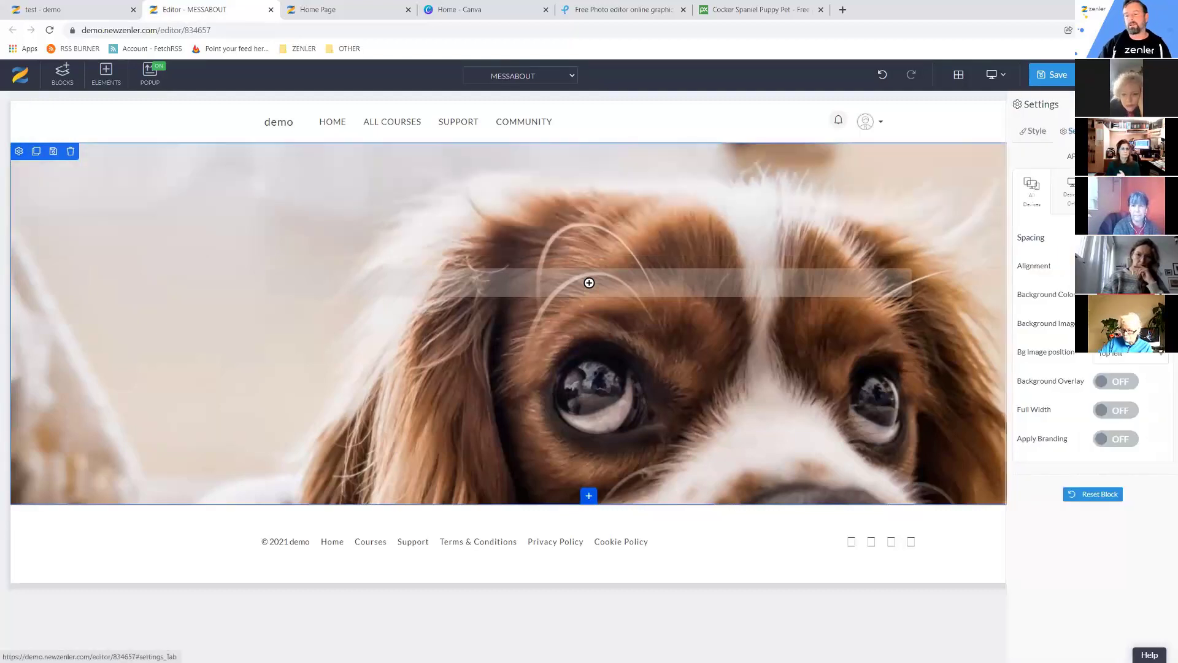
left_click(1070, 133)
left_click(1037, 132)
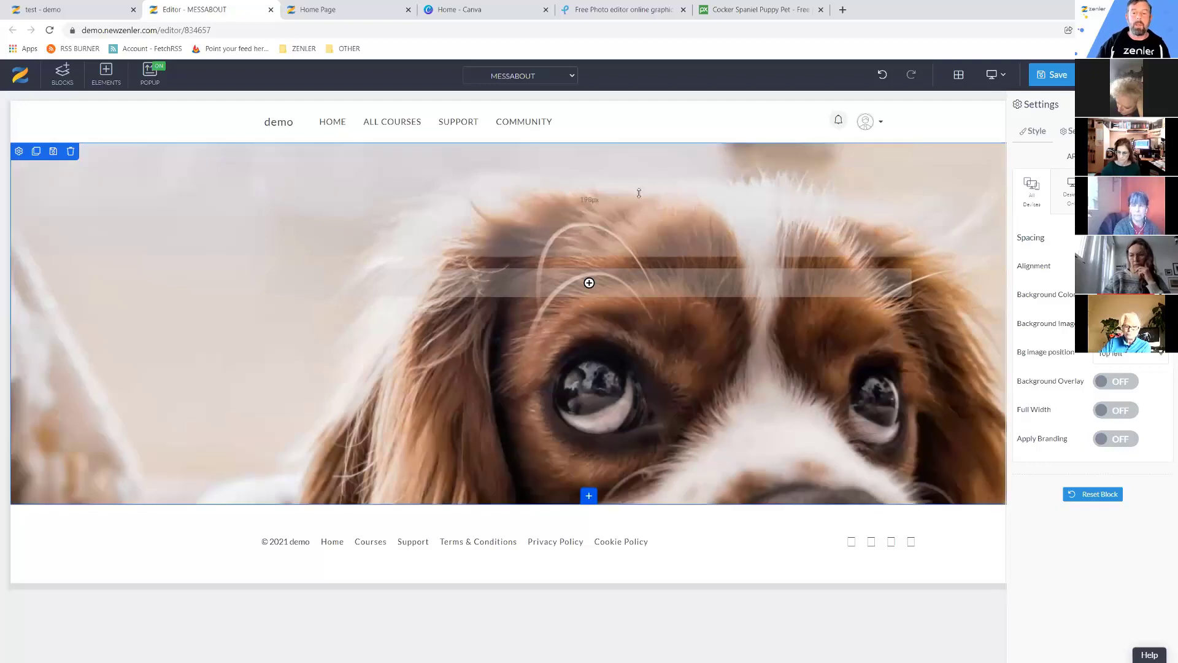
left_click(759, 10)
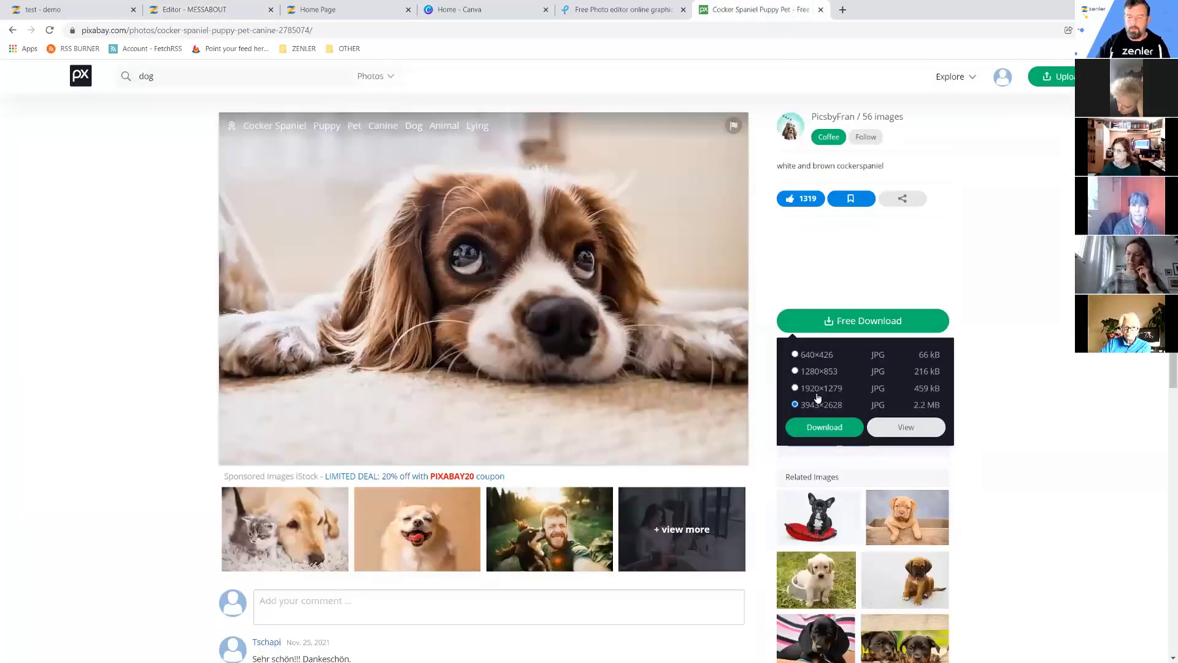
Download the spaniel photo at 640×426 and preview the 51 KB JPG in Downloads.
left_click(795, 356)
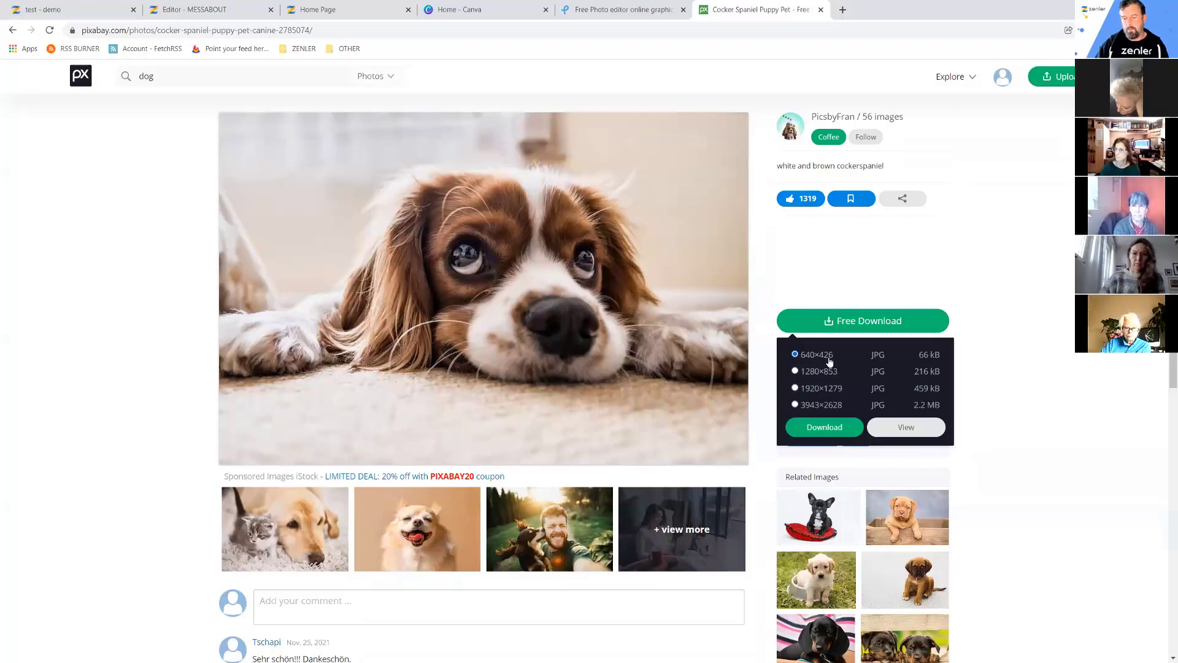
left_click(824, 428)
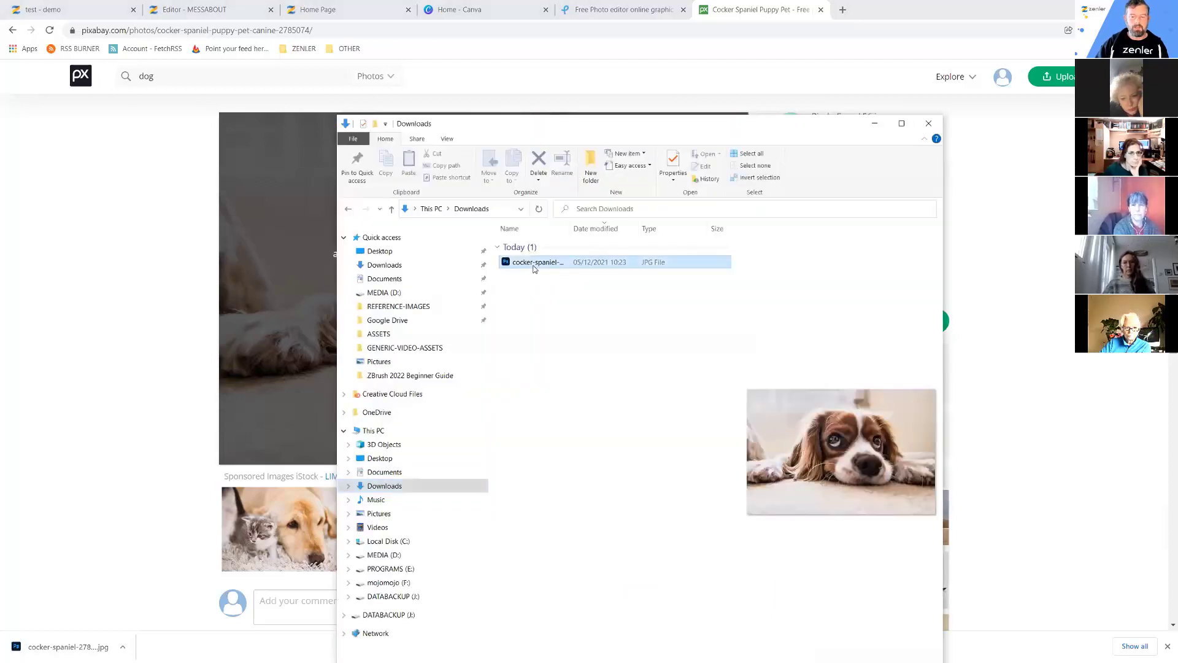
left_click(902, 123)
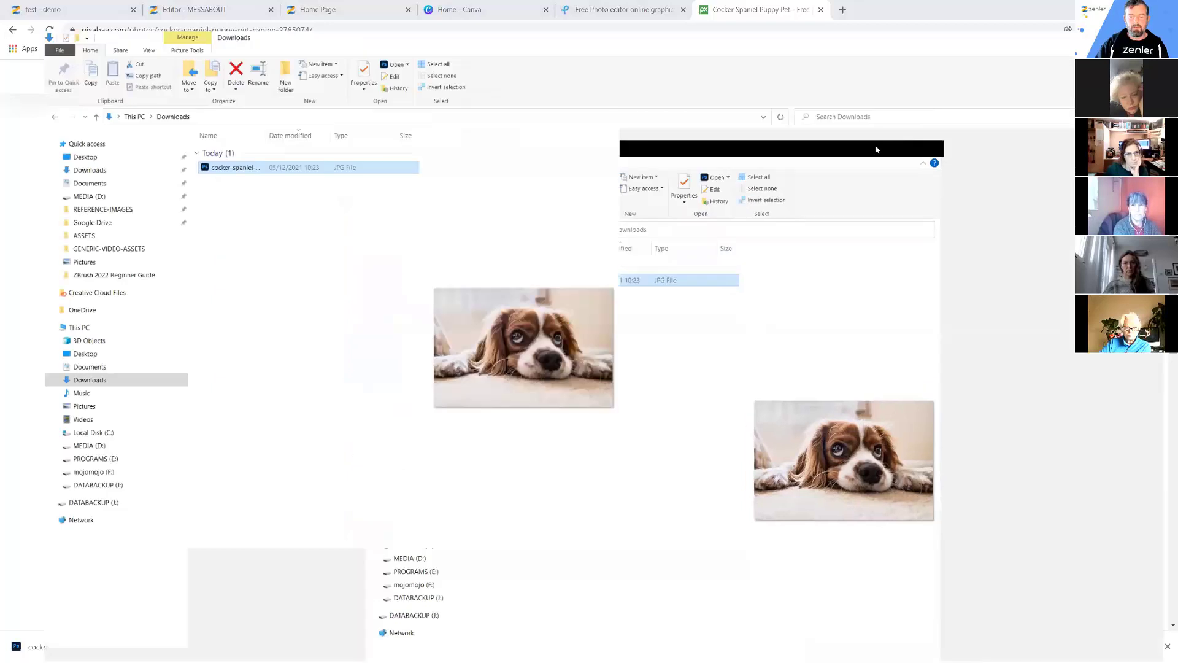
left_click_drag(967, 280, 632, 266)
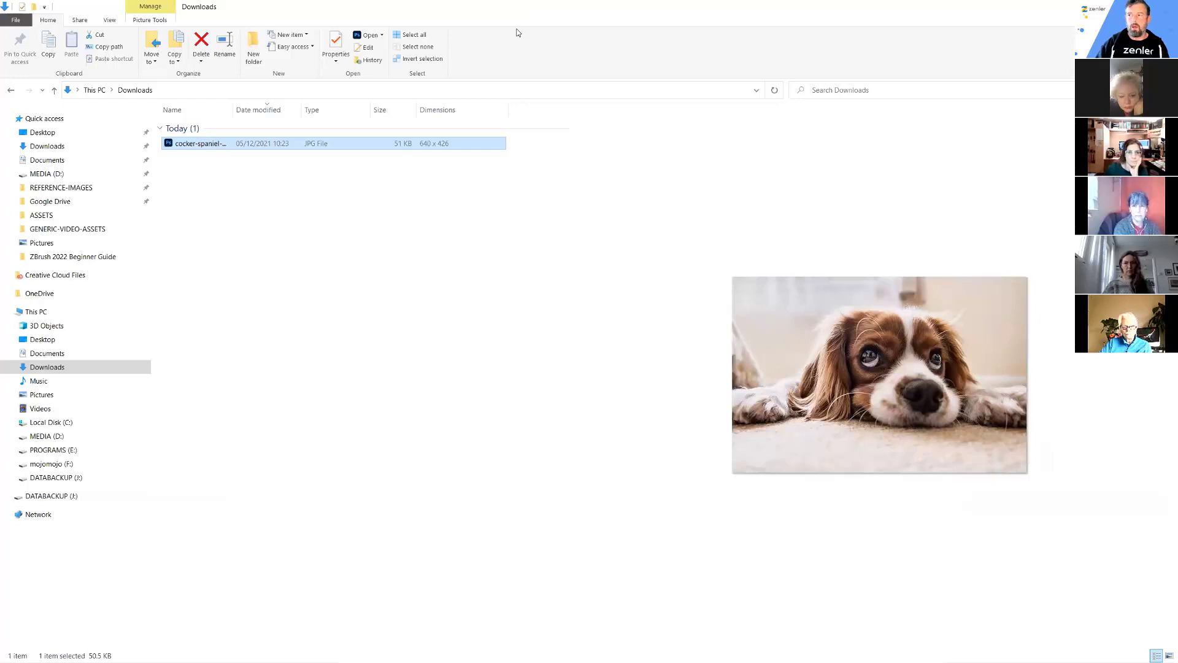
key("alt+Tab")
Upload the downloaded 640×426 spaniel JPG as the hero's background image, without cropping.
left_click(344, 9)
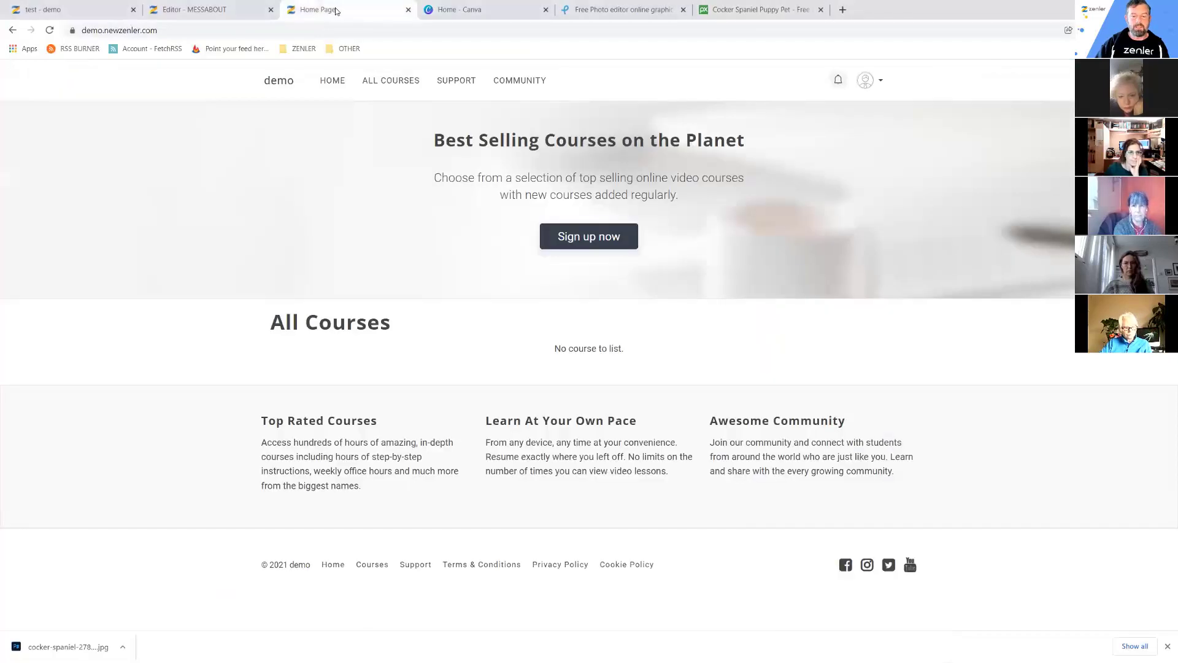
left_click(246, 10)
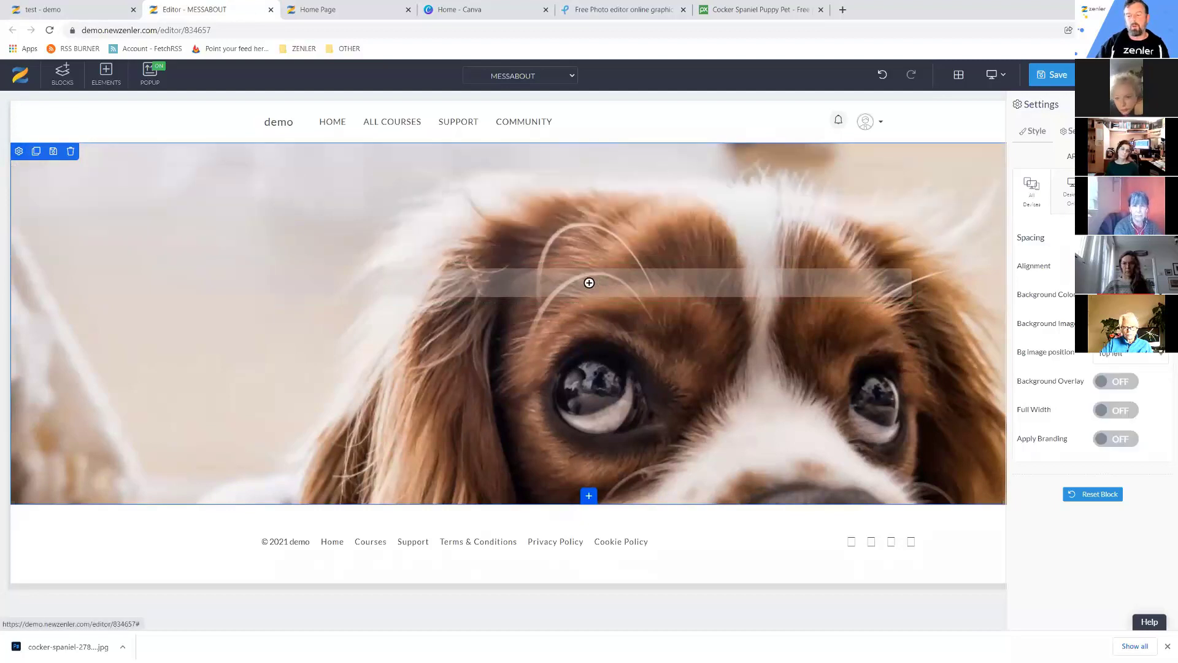
left_click(874, 267)
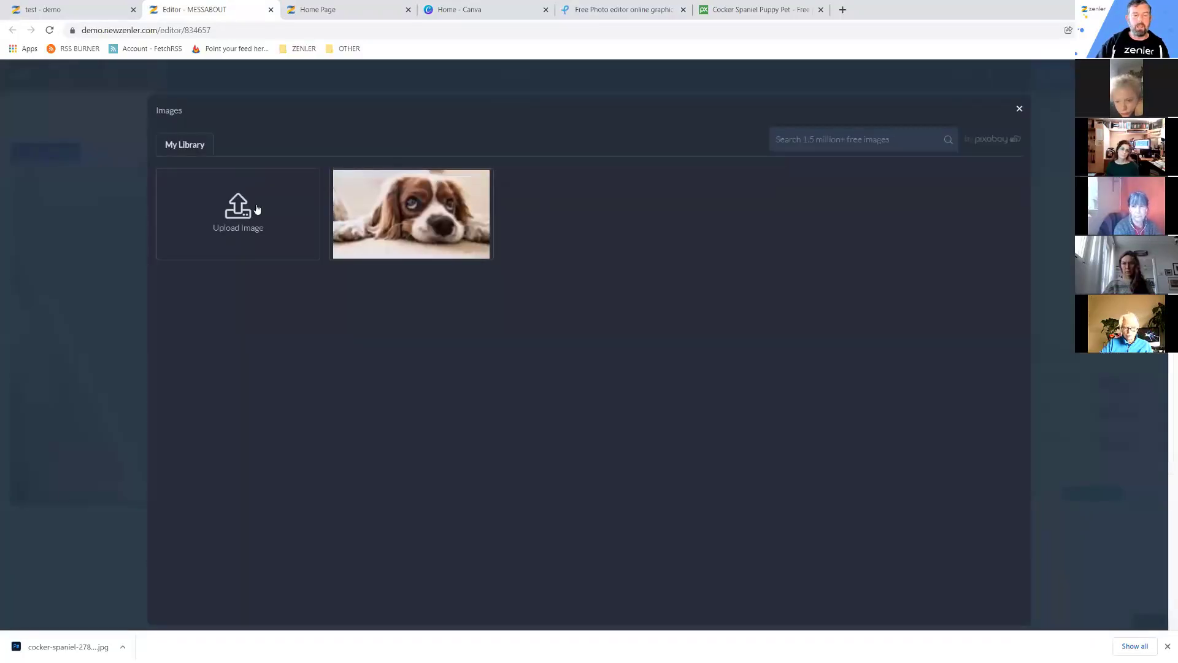
left_click(256, 231)
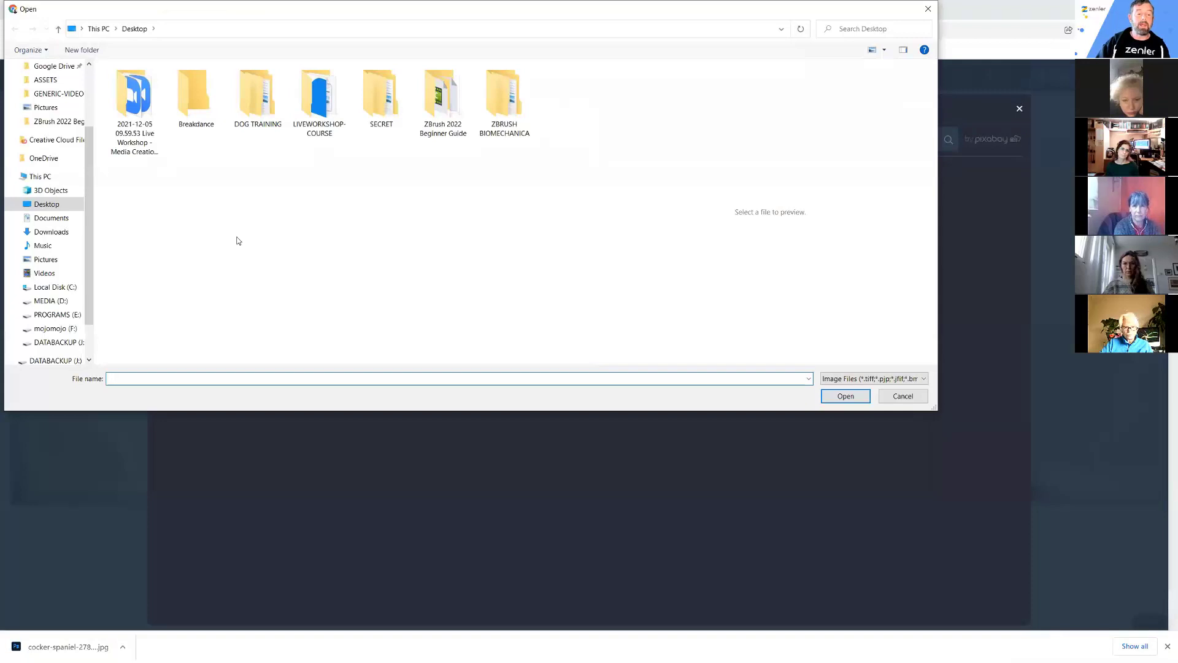
left_click(60, 232)
left_click(166, 97)
left_click(845, 396)
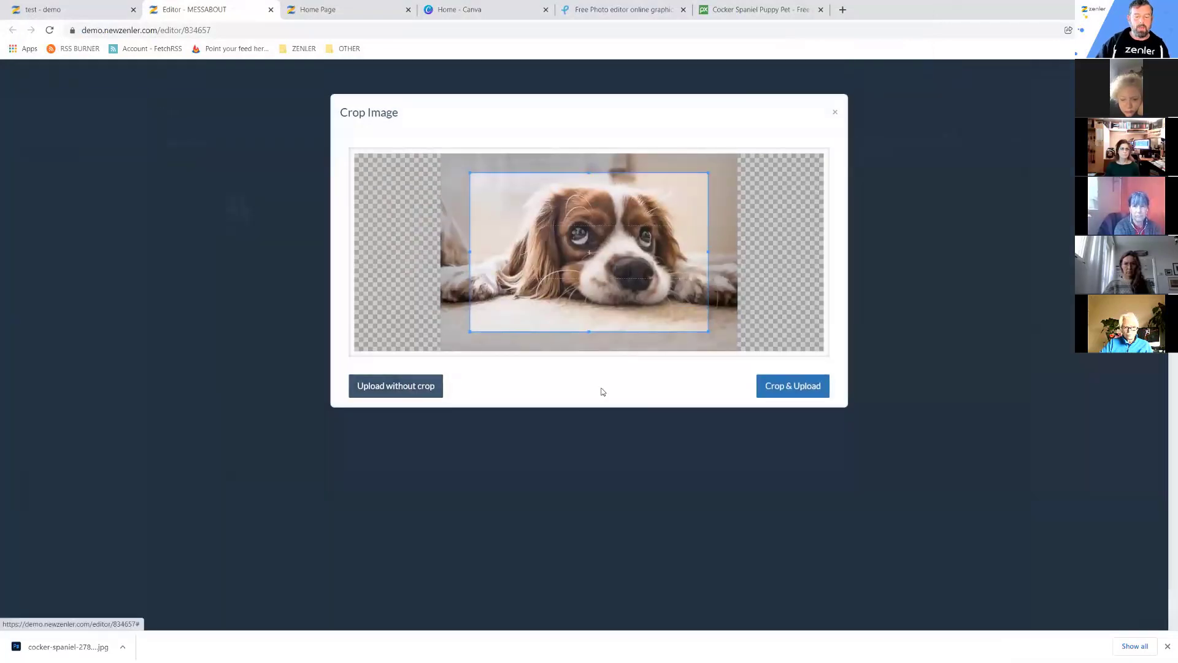
left_click(416, 386)
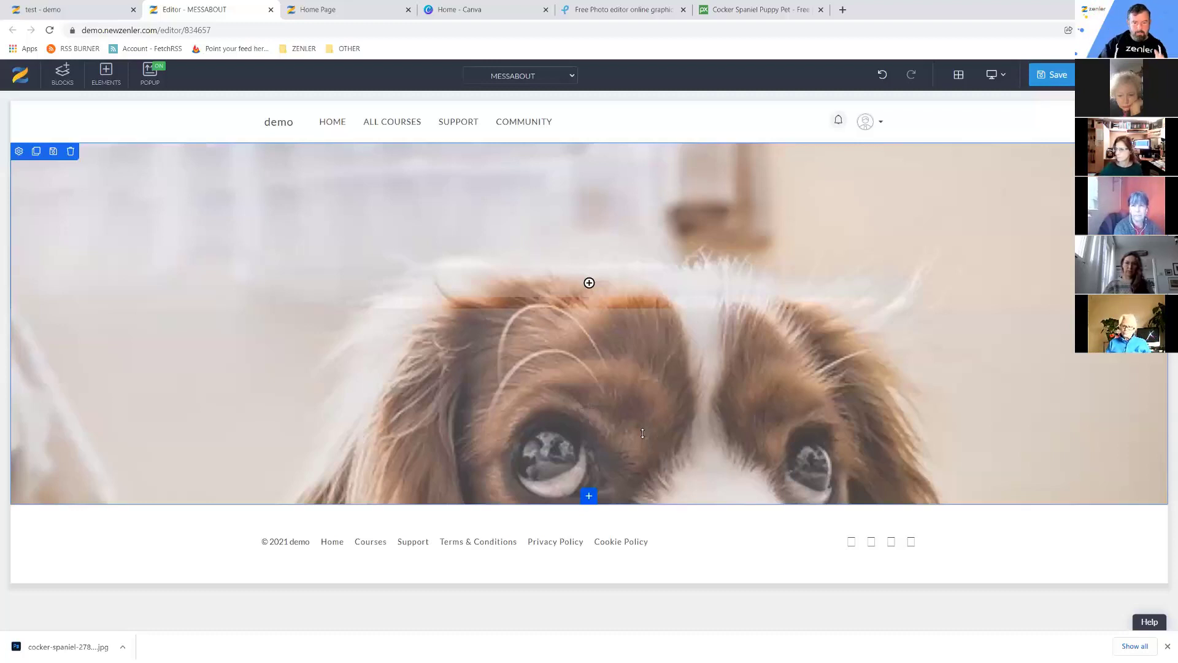
Undo and redo to compare hero backgrounds, keep the spaniel photo, and return to Pixabay.
left_click_drag(563, 363, 705, 227)
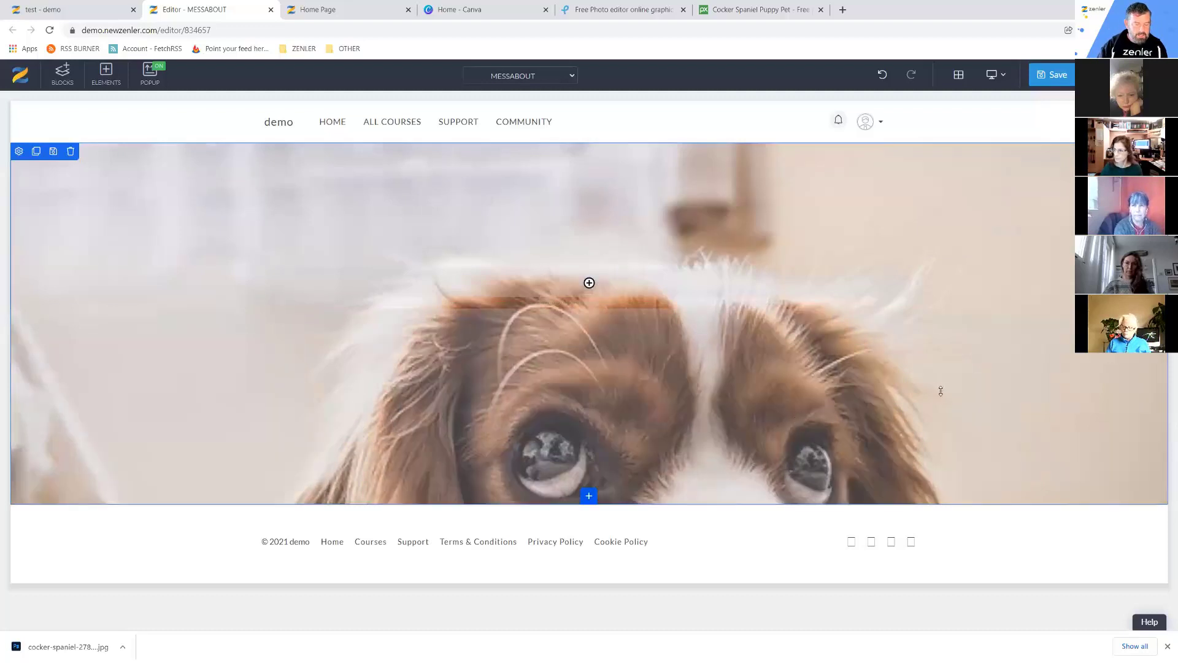
key("ctrl+z")
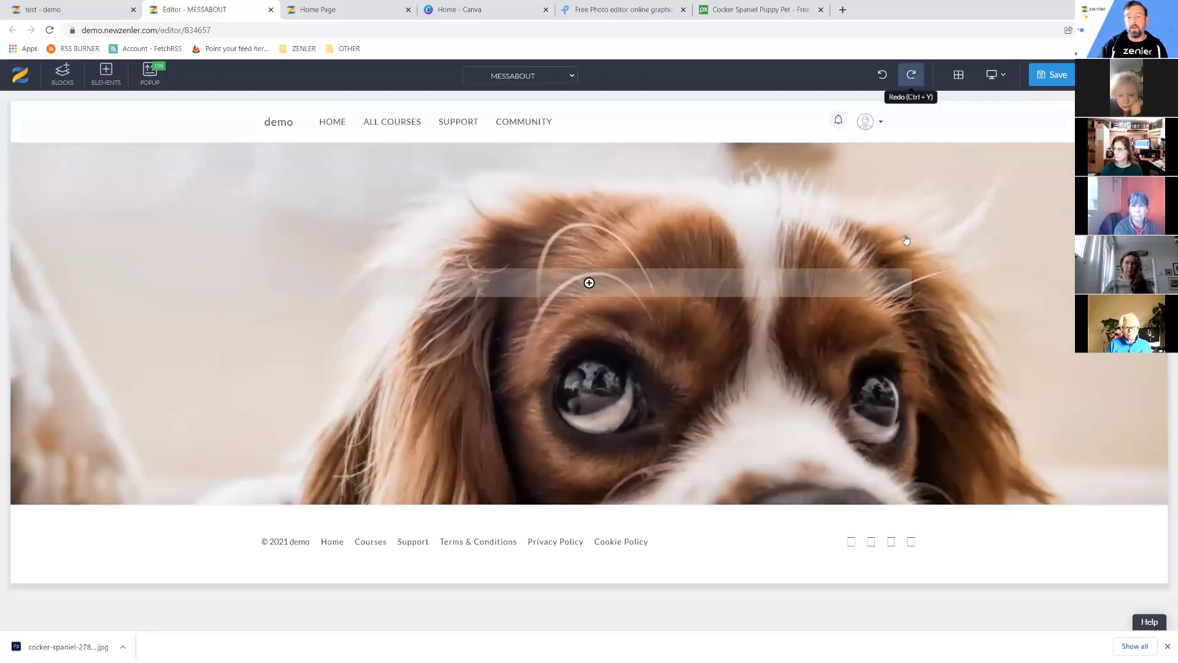
key("ctrl+y")
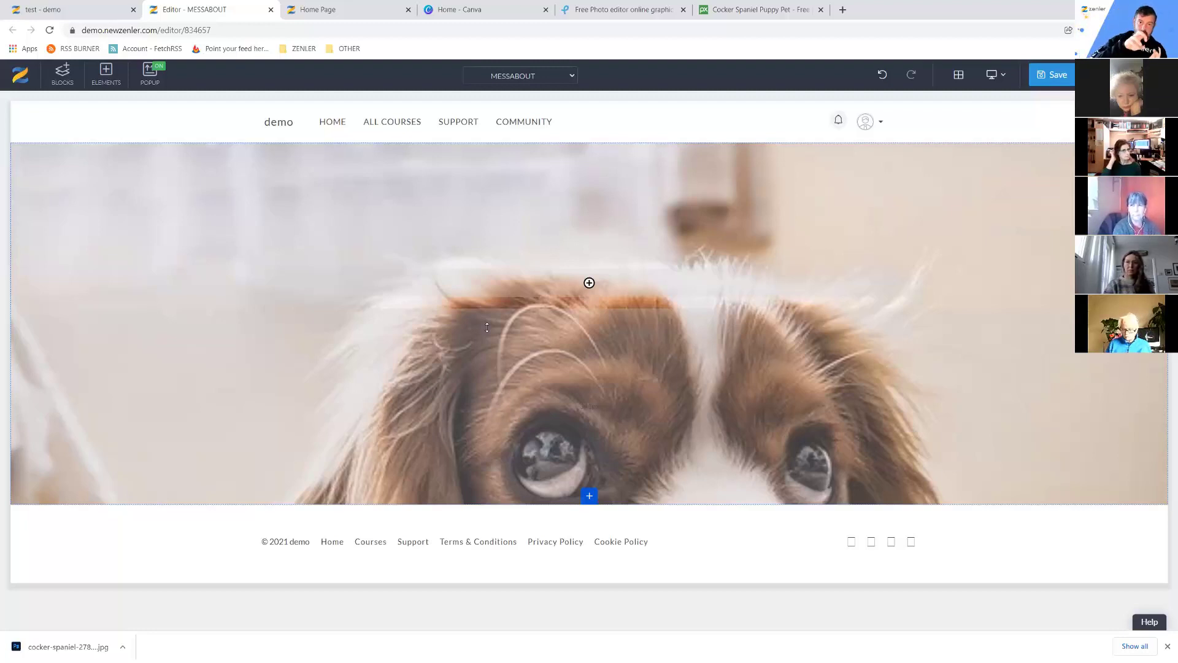
left_click(883, 74)
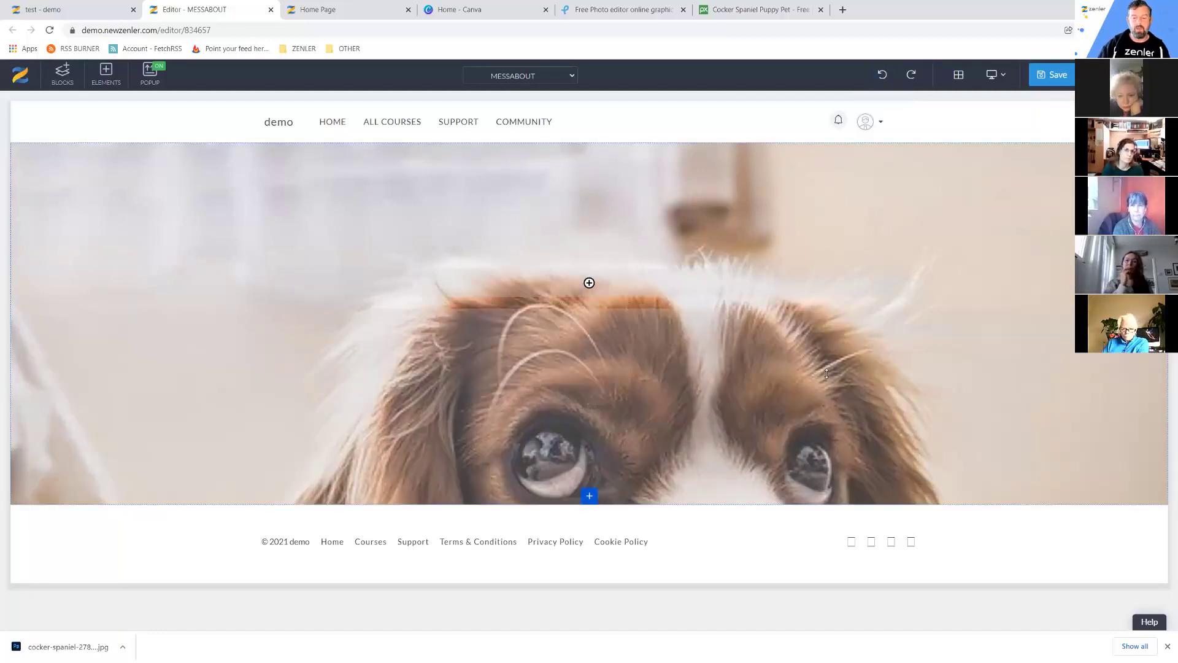
left_click(912, 75)
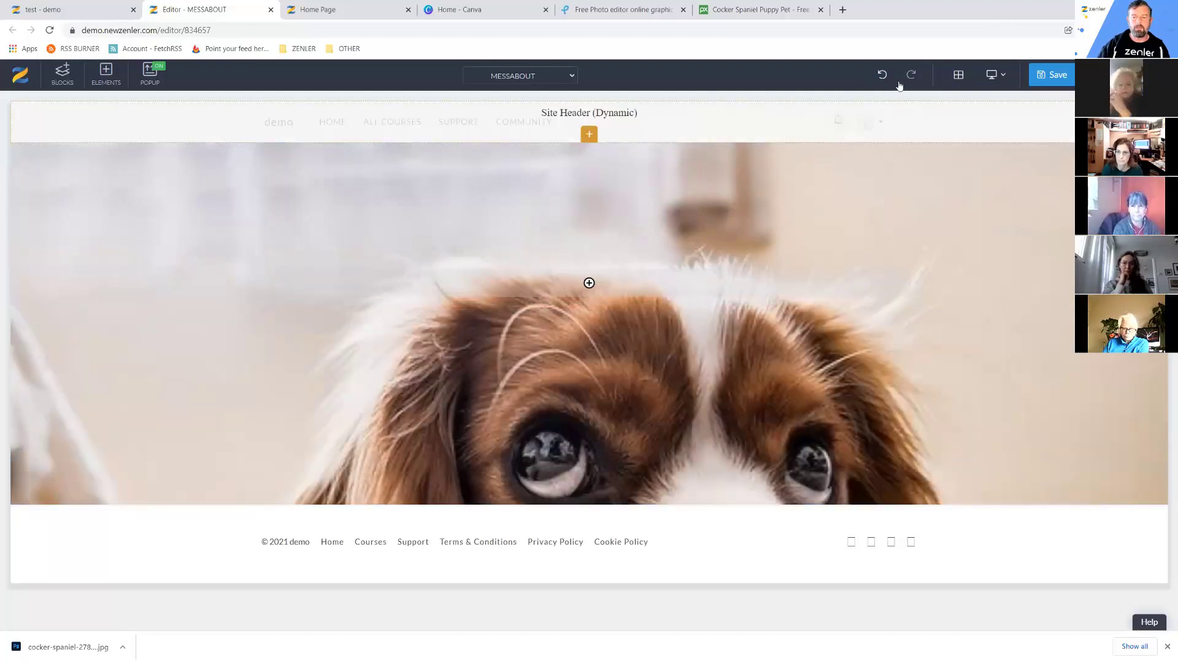
left_click(882, 74)
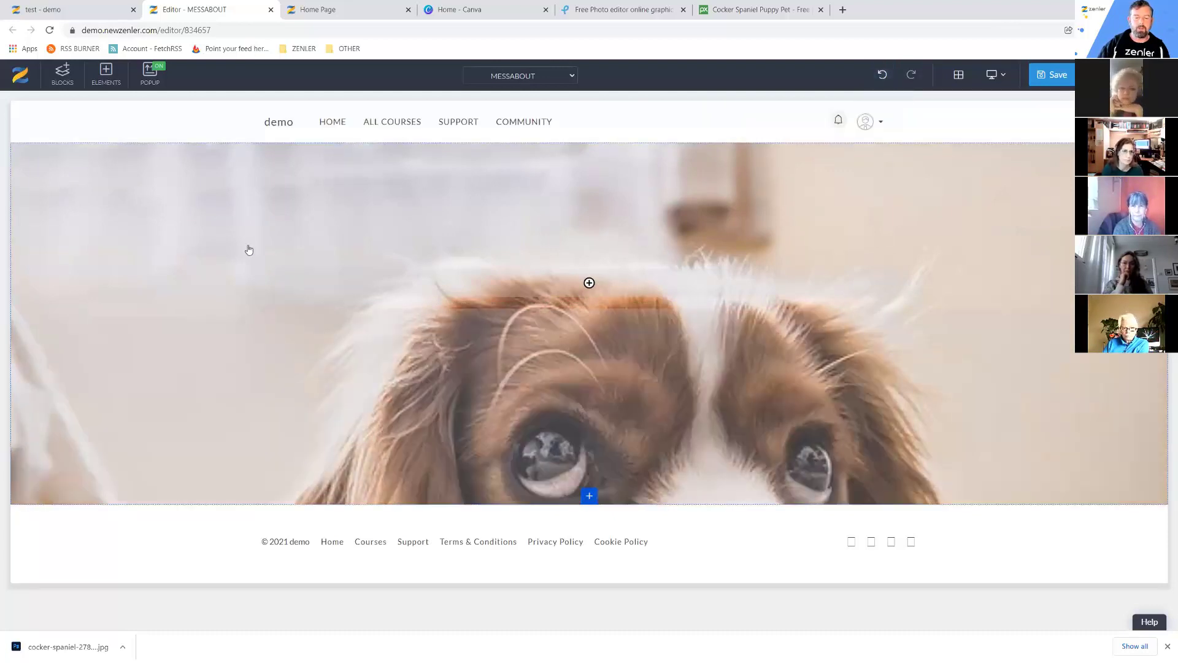
left_click(761, 9)
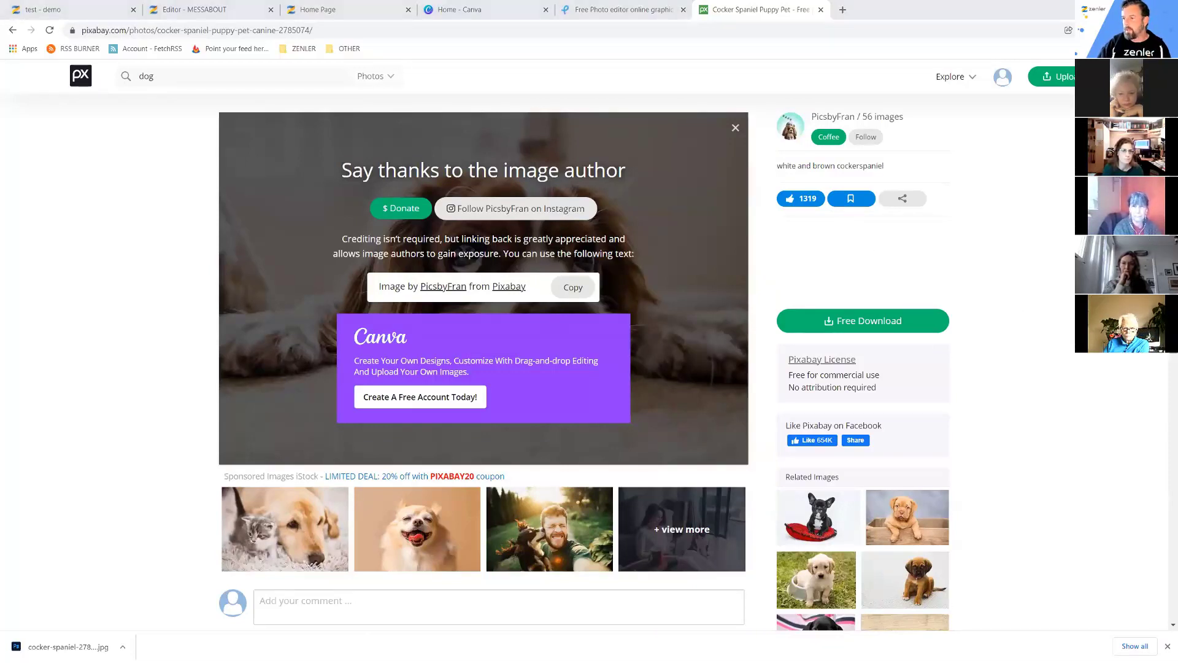
Download the cocker spaniel photo at 3943×2628.
left_click(865, 320)
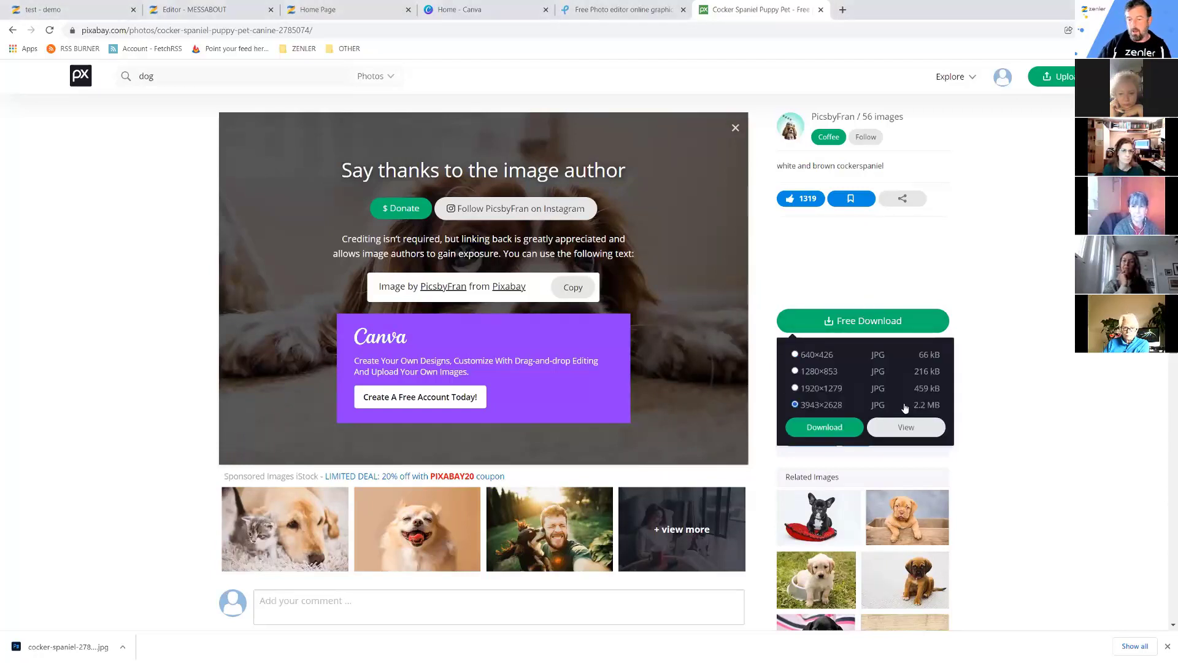
left_click(847, 432)
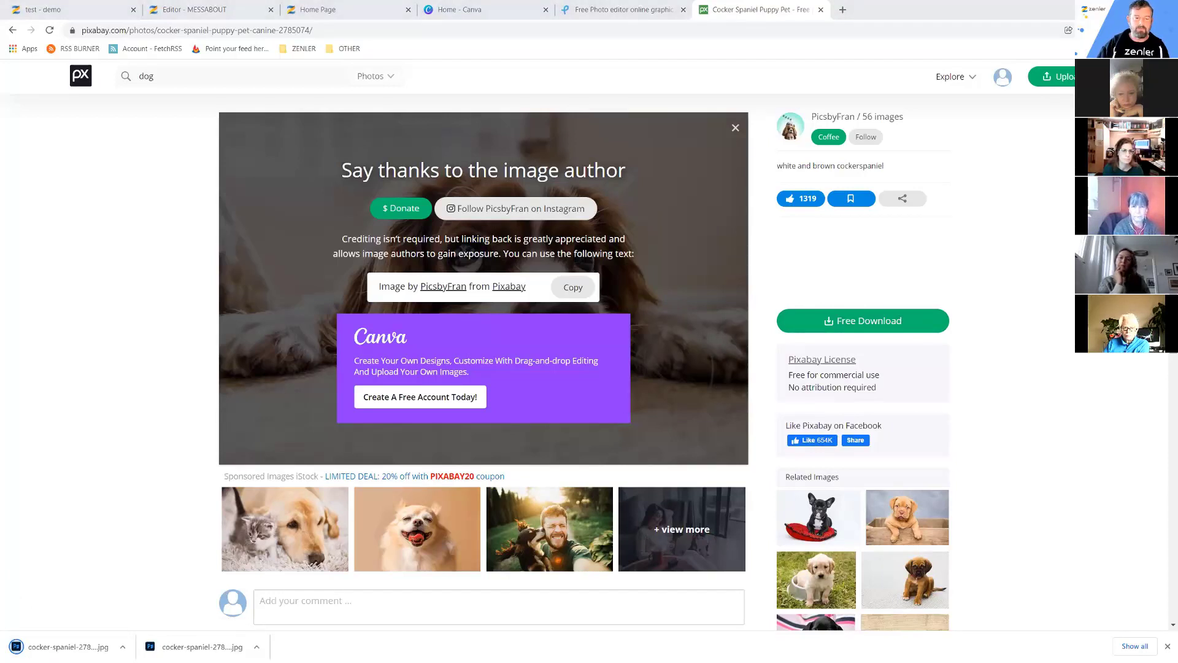
key("alt+Tab")
Move the cocker-spaniel JPG from Downloads into DOG TRAINING > IMAGES and close both folder windows.
left_click(236, 191)
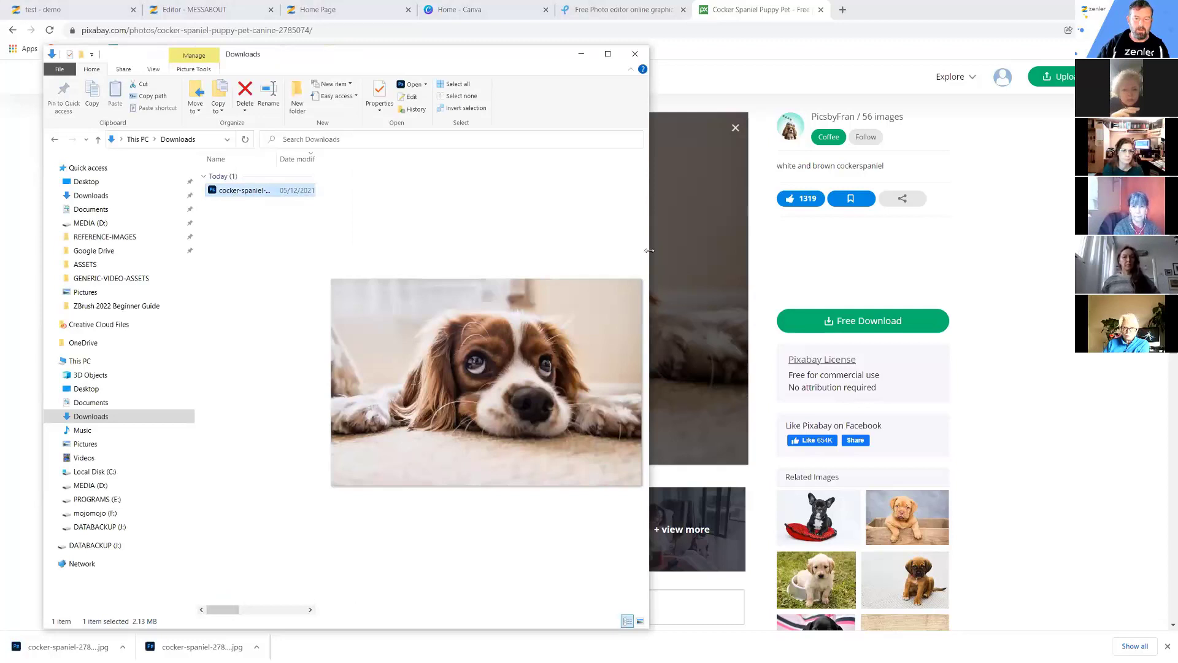
left_click_drag(649, 337, 529, 337)
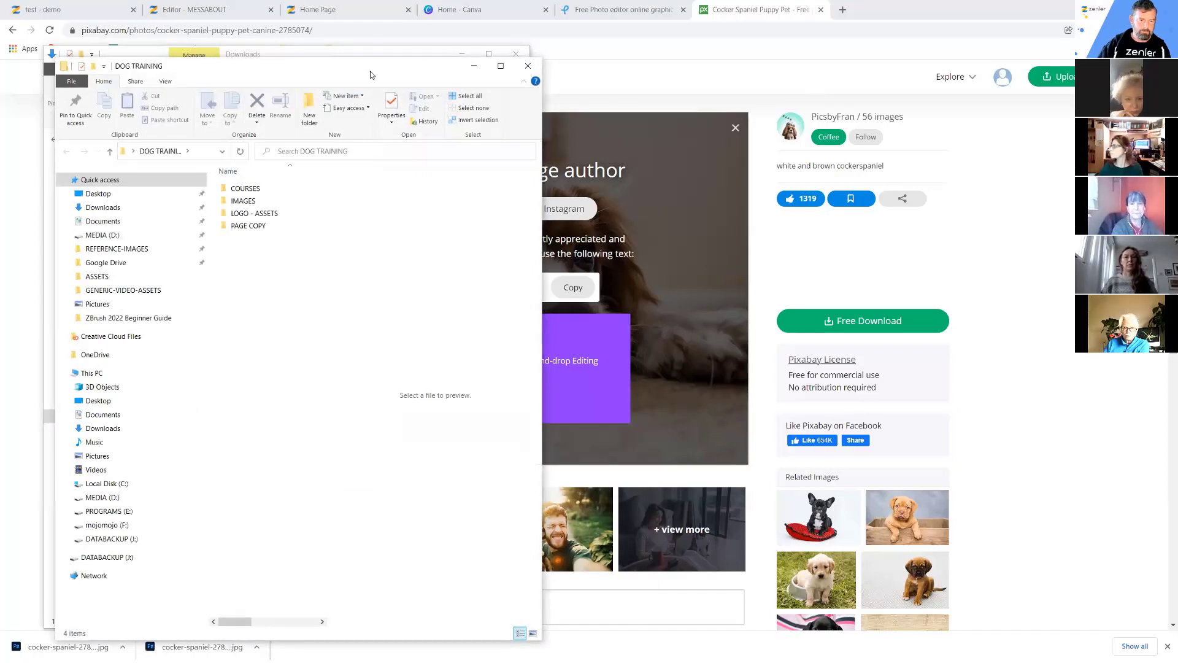
left_click_drag(371, 69, 858, 56)
double_click(728, 187)
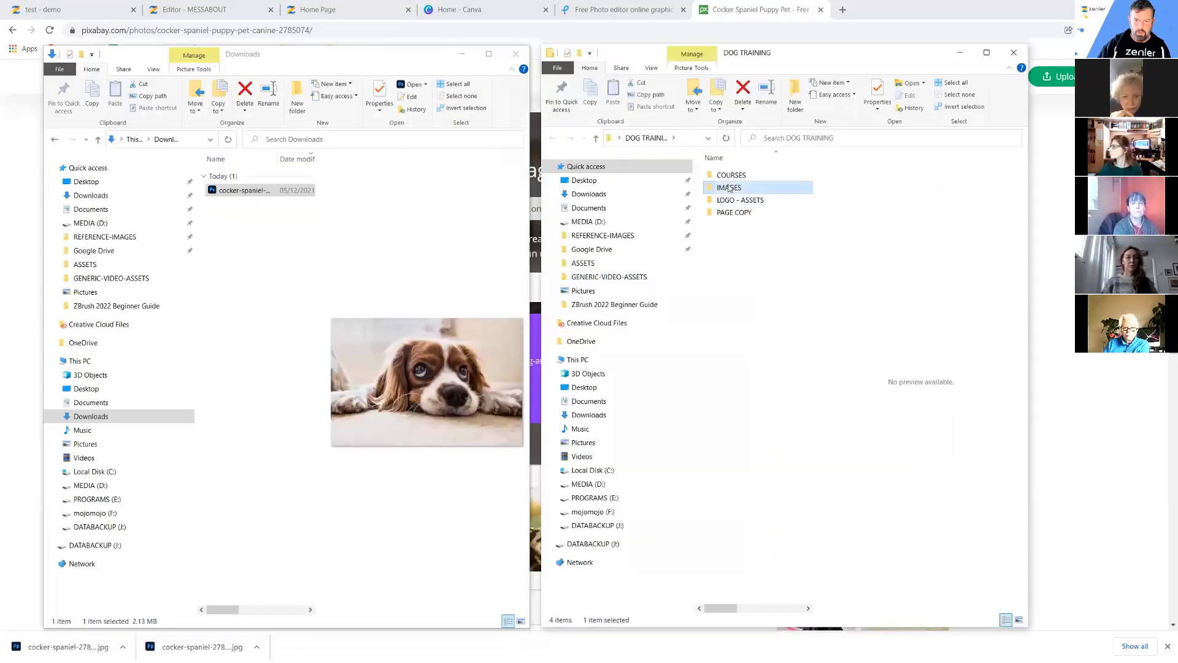
left_click(213, 192)
left_click_drag(213, 192, 730, 224)
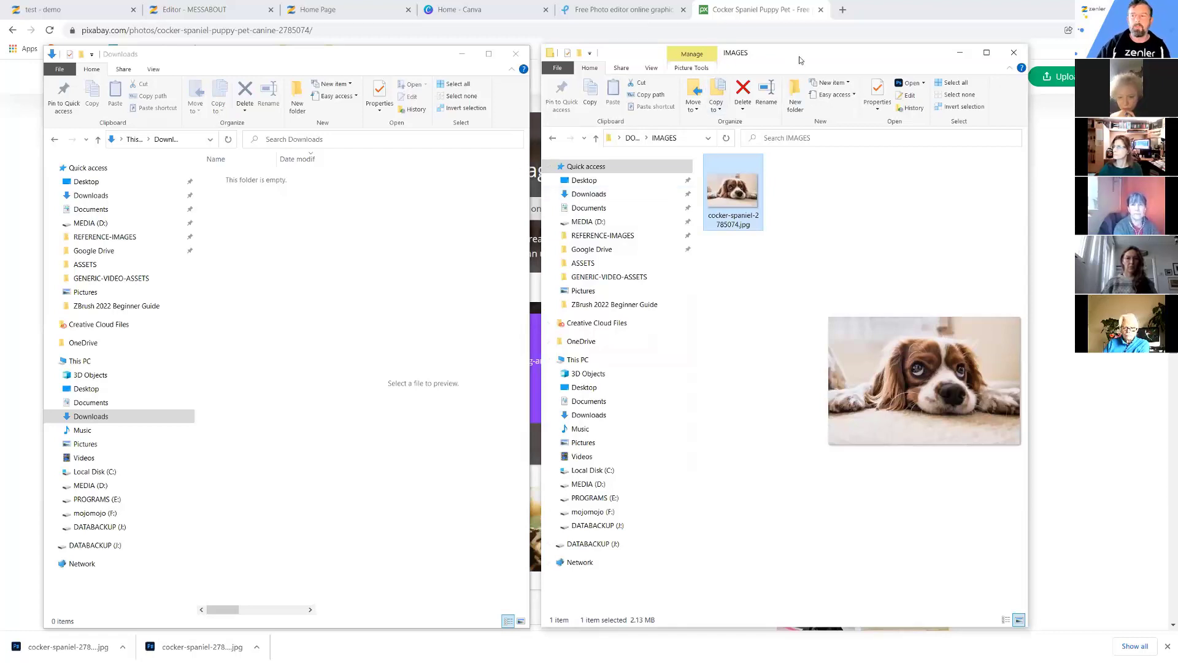
left_click(1013, 52)
left_click(386, 61)
left_click(862, 236)
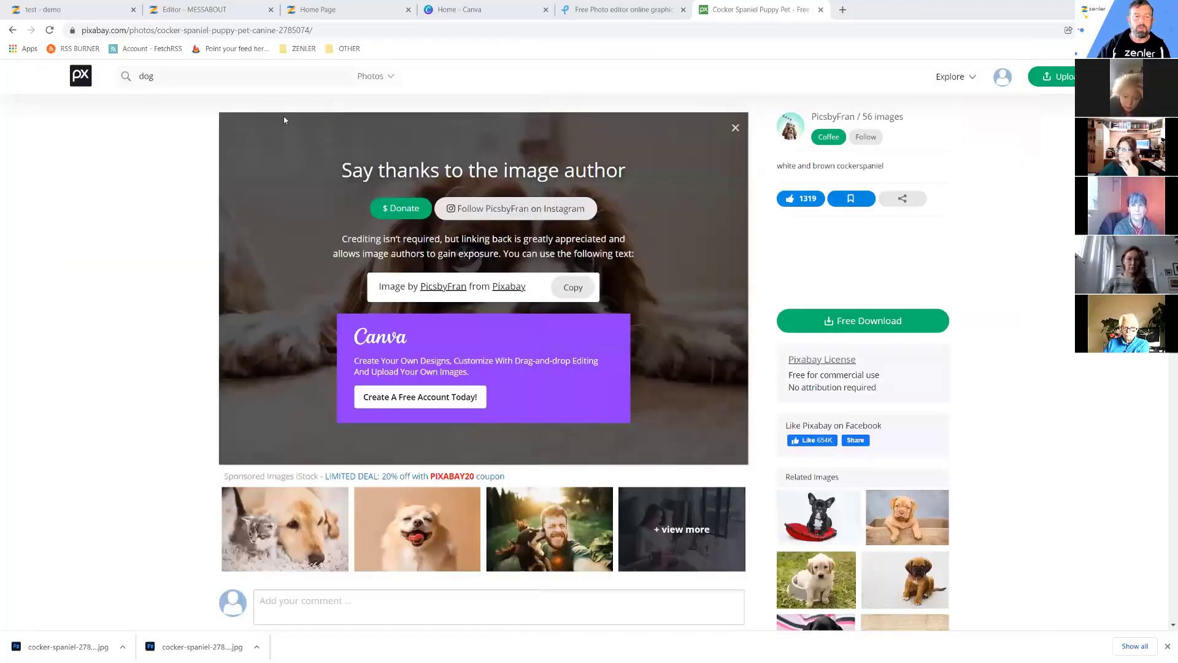
Filter the dog search results by colour to transparent-background images only.
left_click(49, 31)
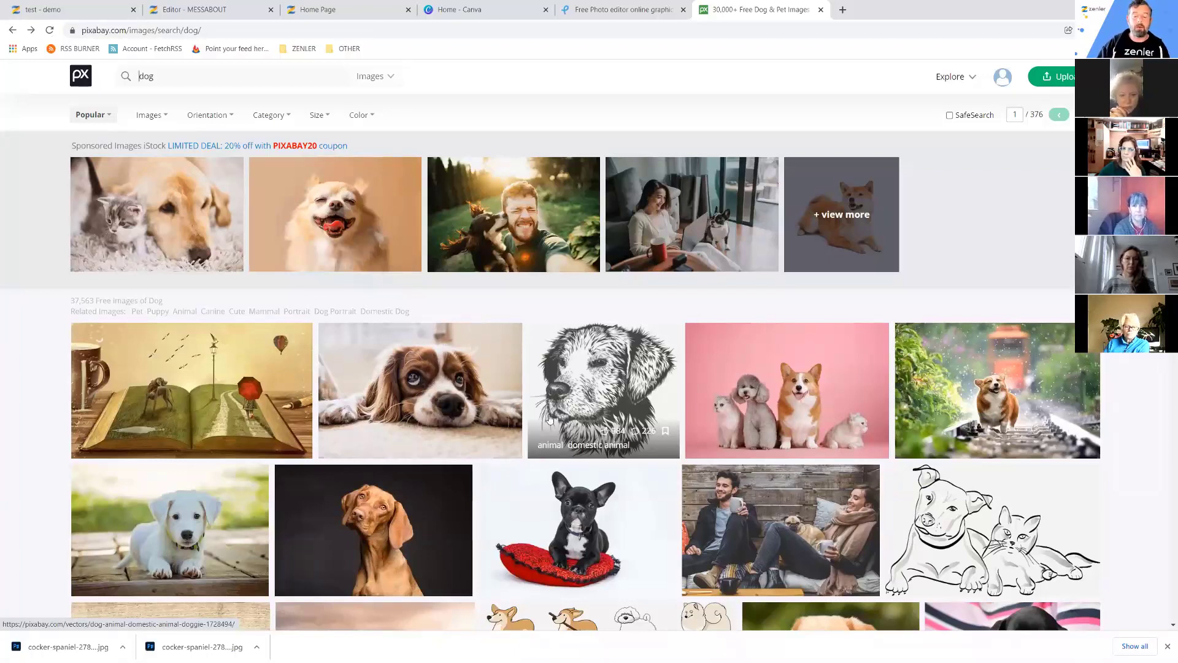
scroll(684, 451, "down", 2)
scroll(684, 451, "down", 2)
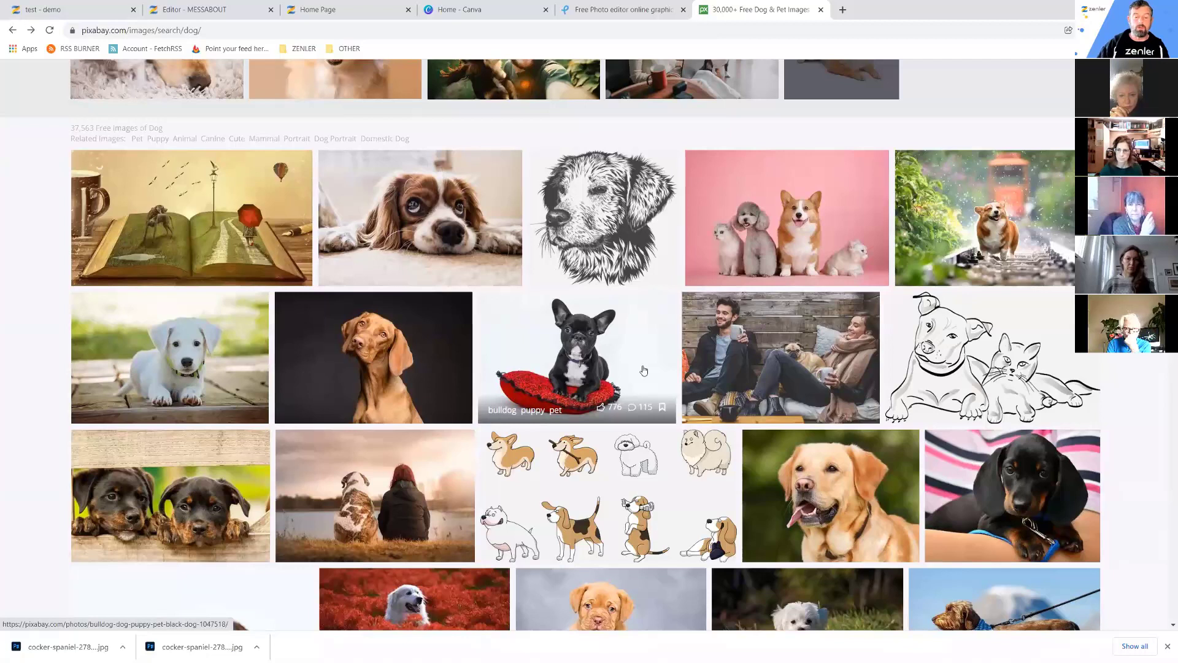
scroll(640, 368, "up", 3)
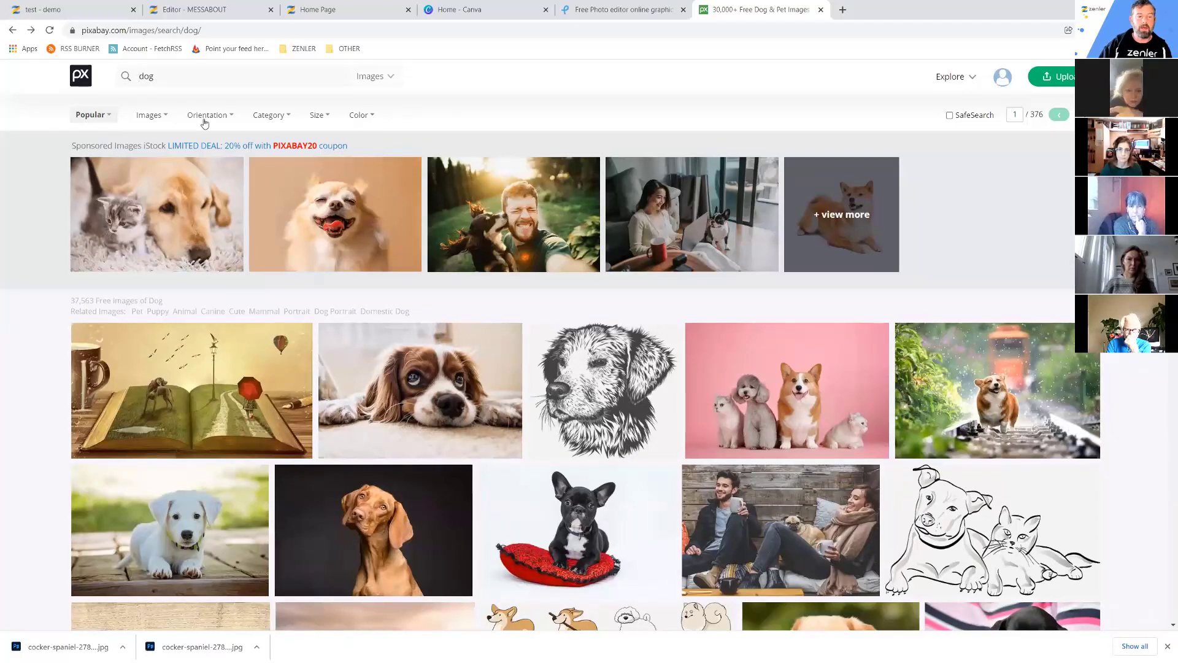
left_click(326, 117)
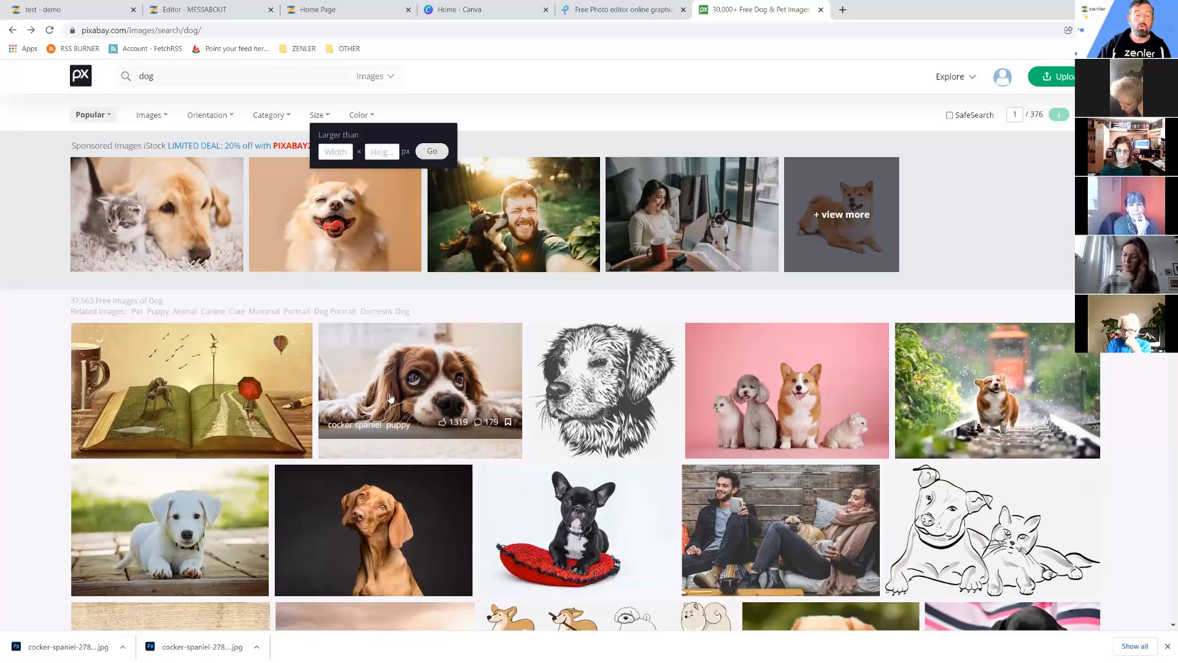
left_click(505, 108)
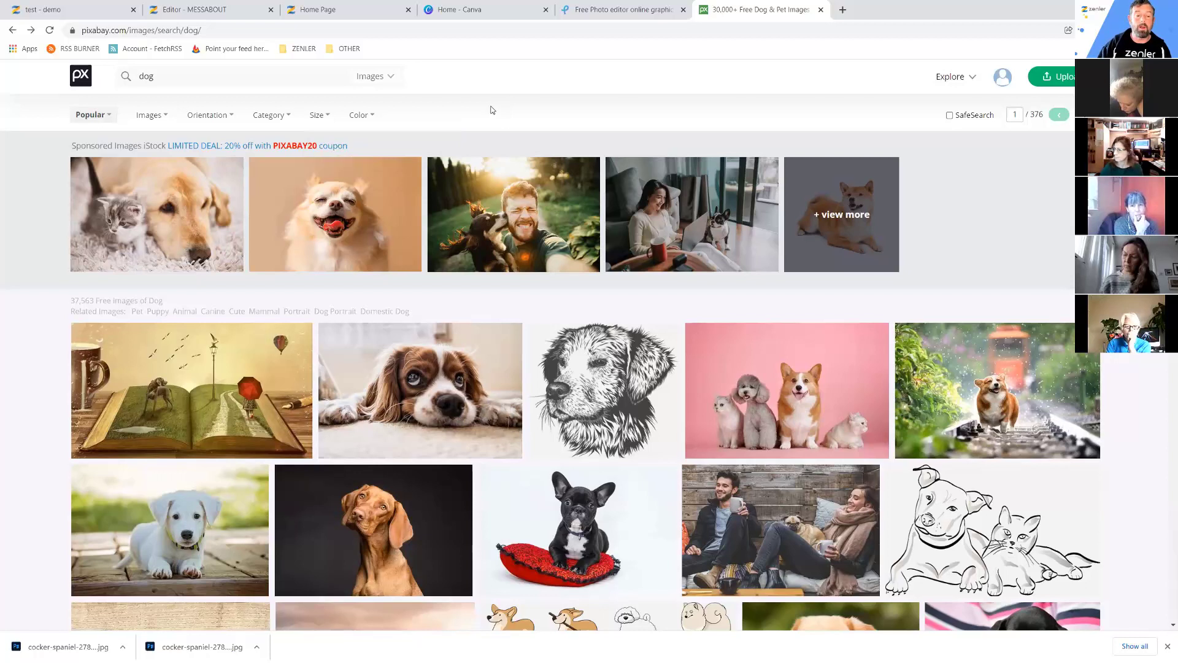
left_click(373, 116)
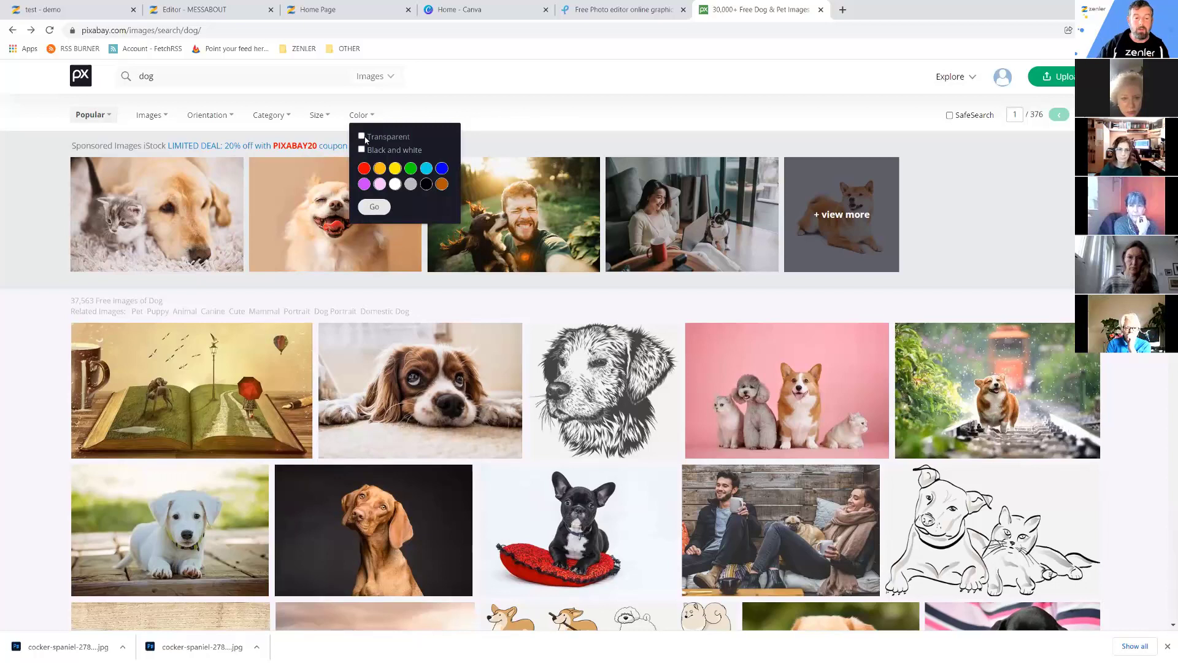
left_click(361, 136)
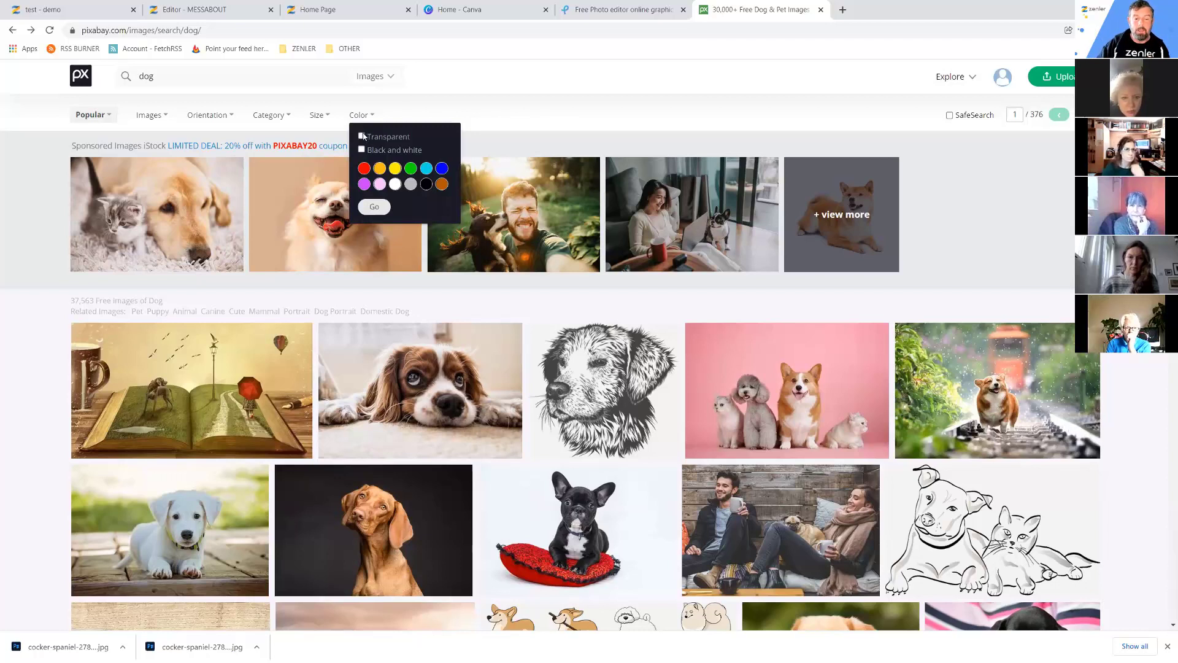
left_click(376, 208)
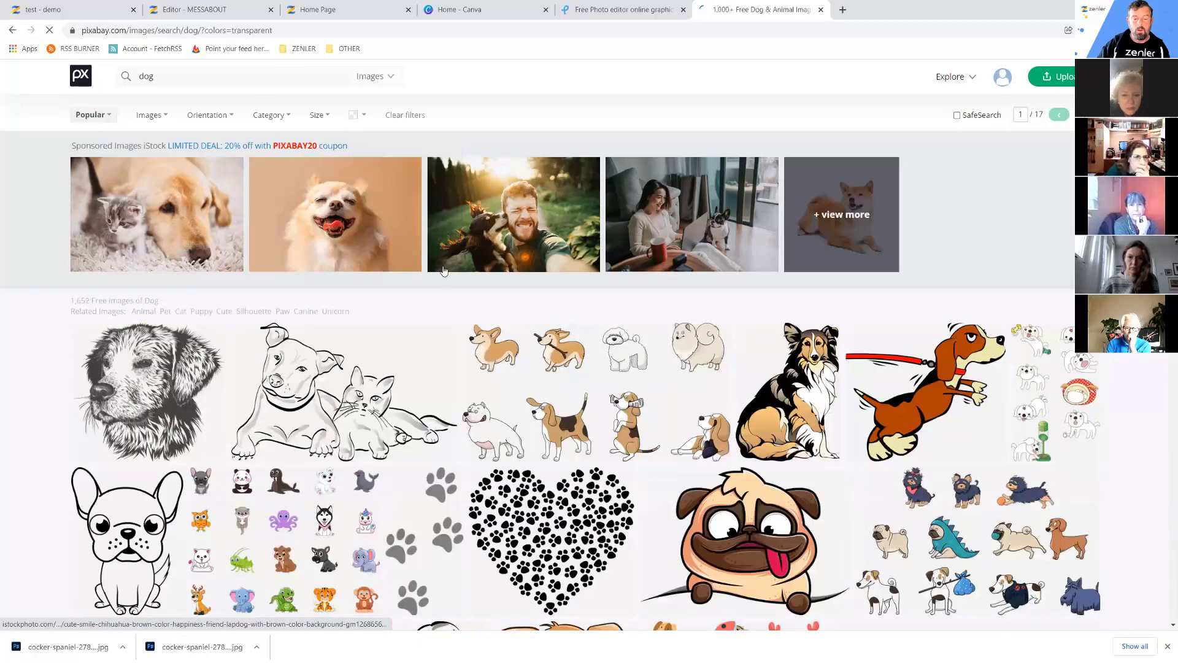
Scroll the transparent results and open the brown cartoon dog holding a bone.
scroll(686, 428, "down", 10)
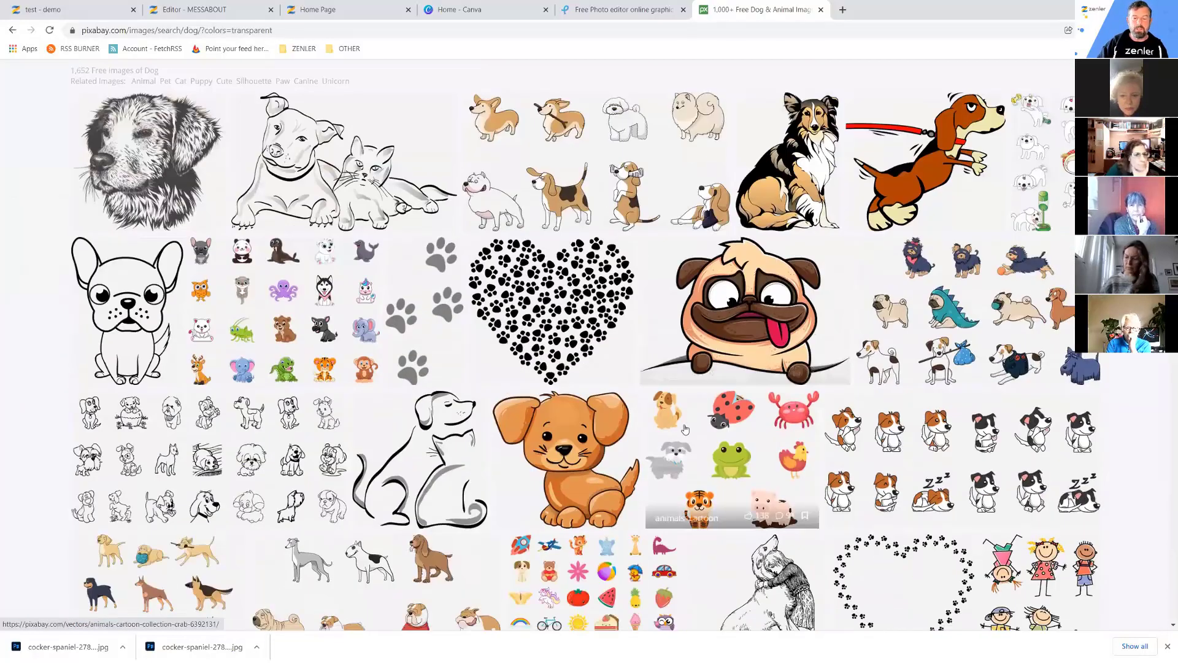
scroll(686, 428, "down", 10)
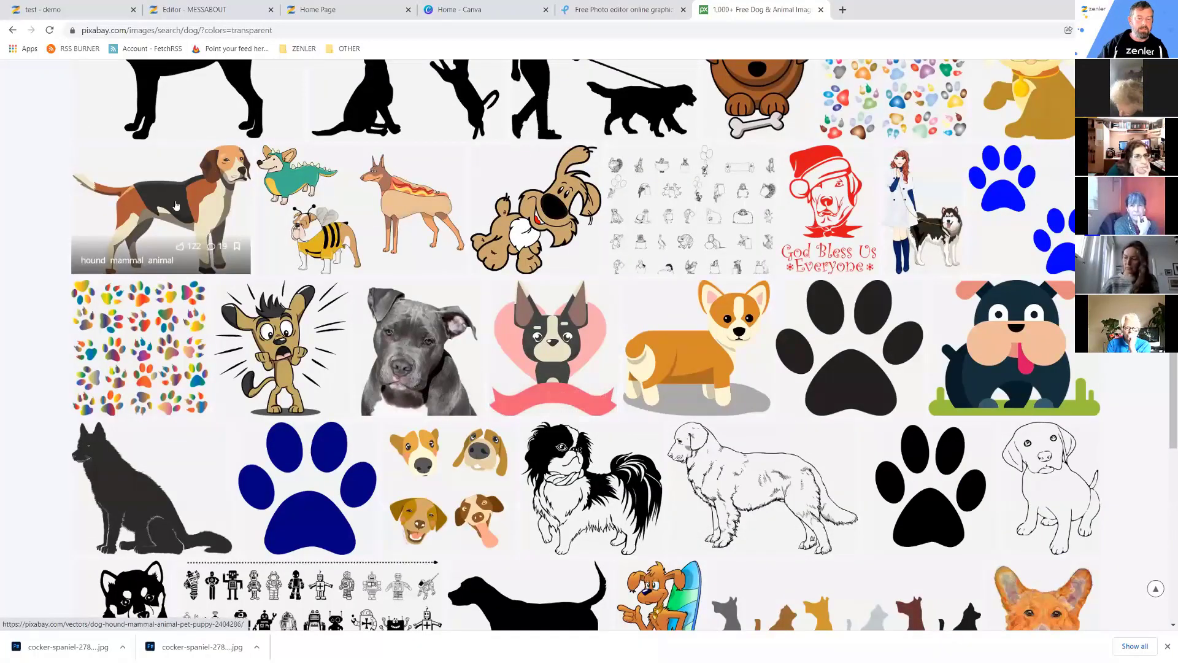
scroll(600, 282, "down", 6)
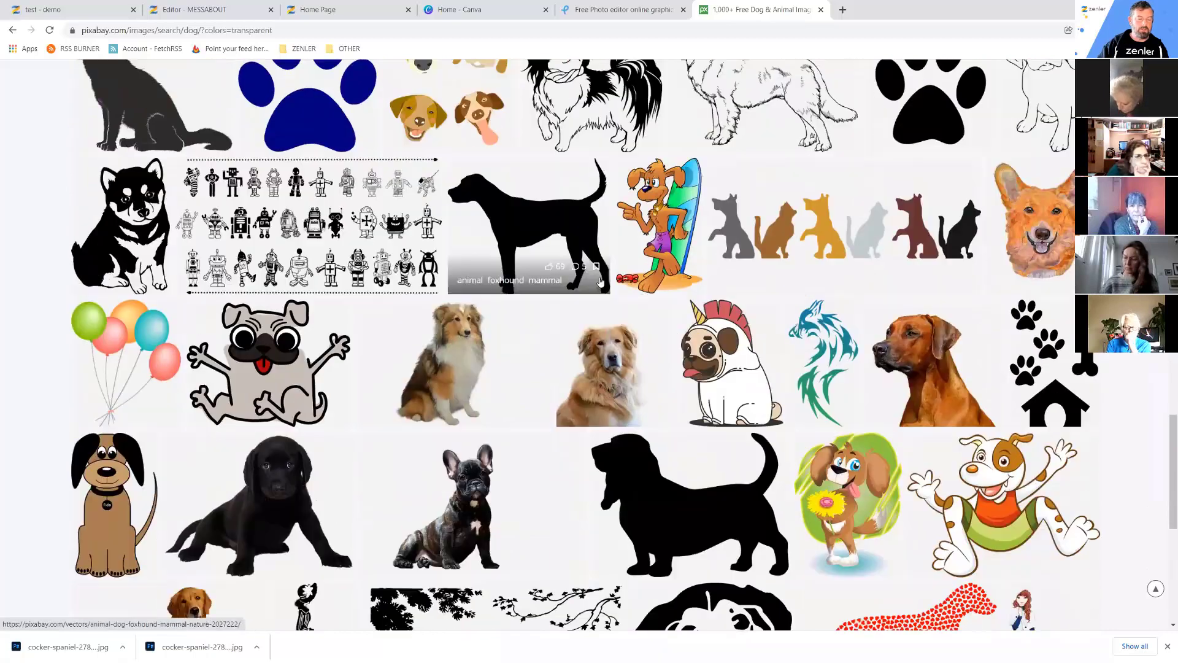
scroll(600, 282, "down", 5)
scroll(600, 282, "up", 1)
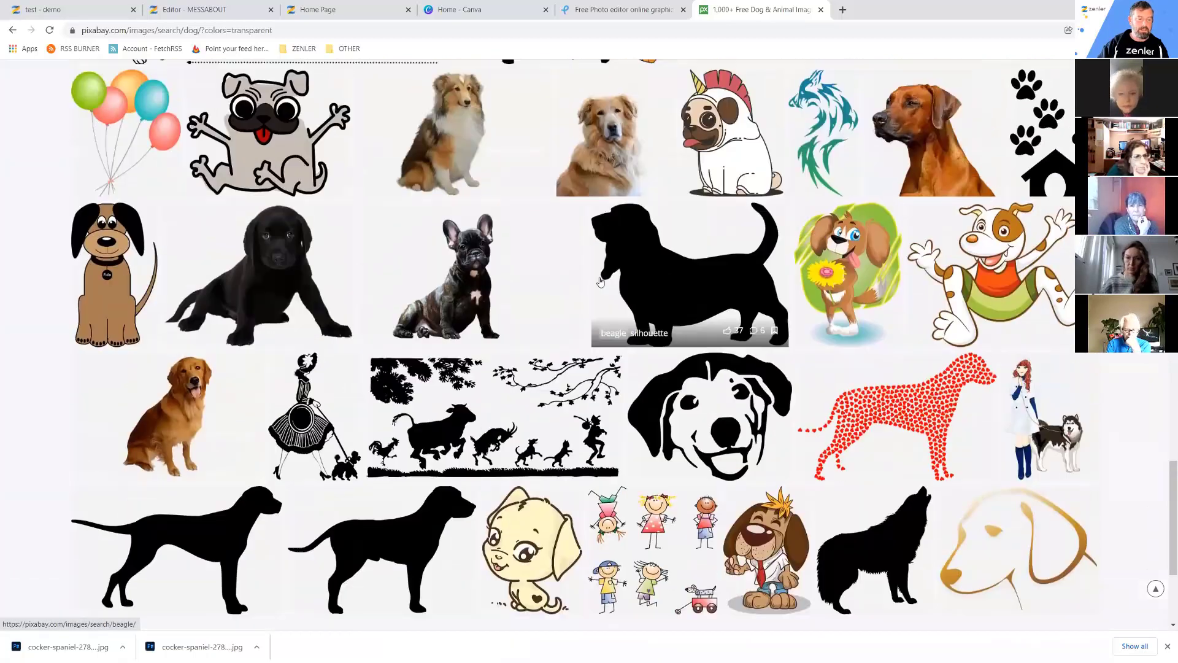
scroll(600, 282, "up", 6)
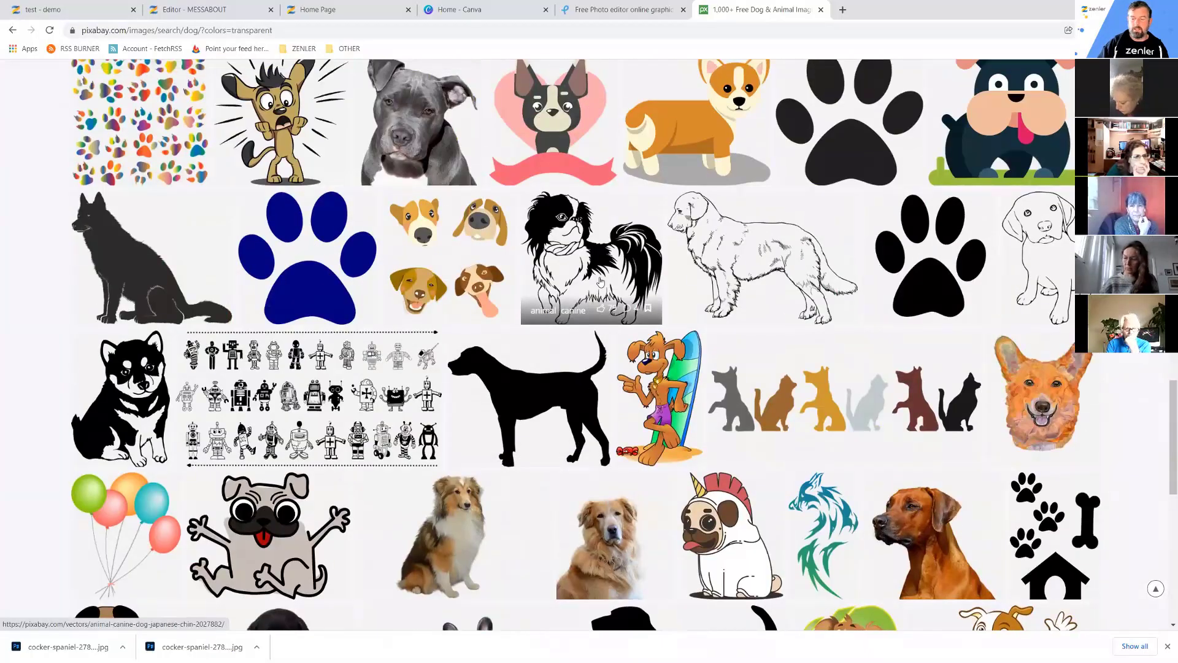
scroll(600, 282, "down", 7)
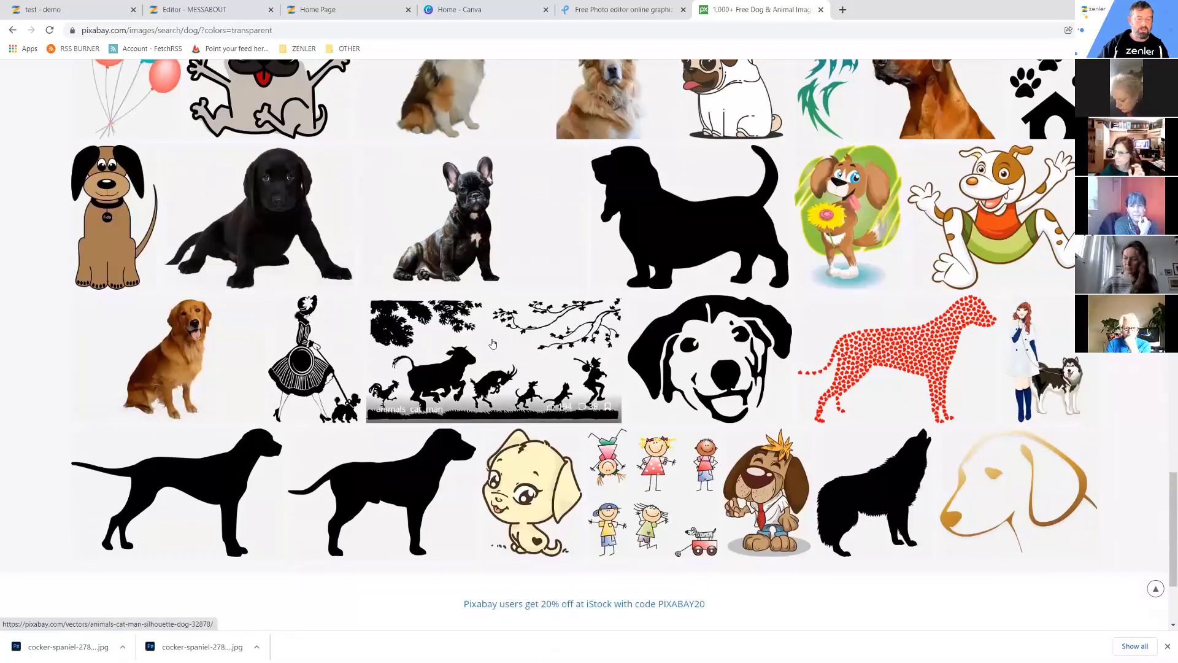
scroll(492, 343, "up", 13)
scroll(488, 325, "up", 4)
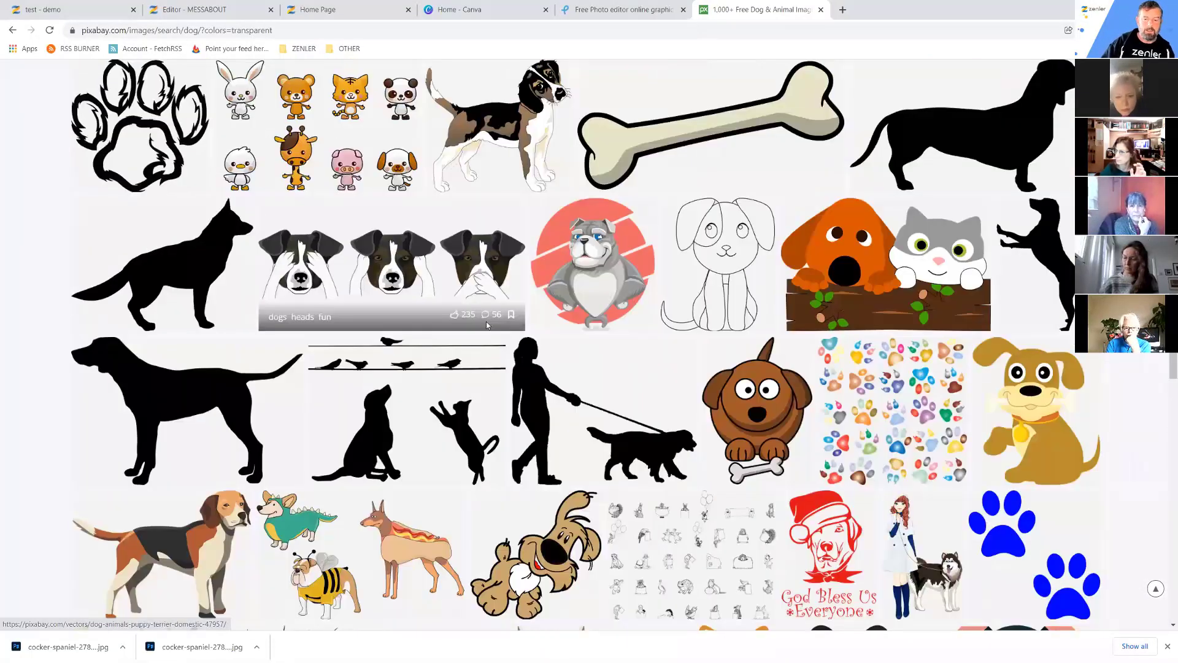
scroll(488, 325, "down", 3)
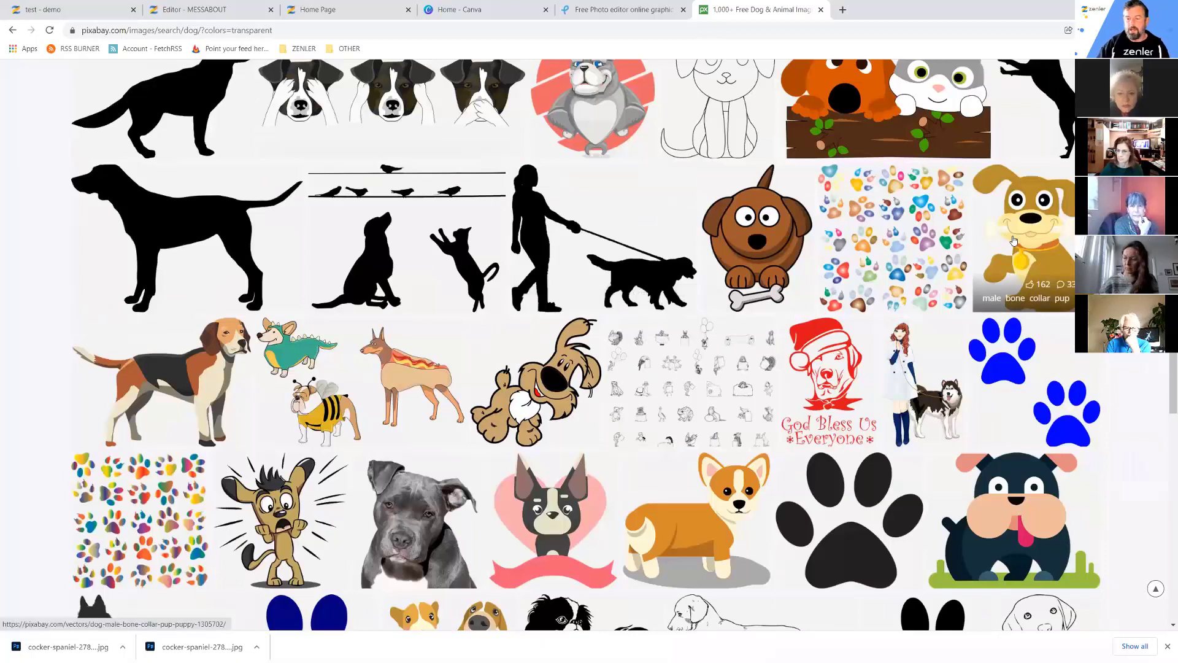
left_click(738, 242)
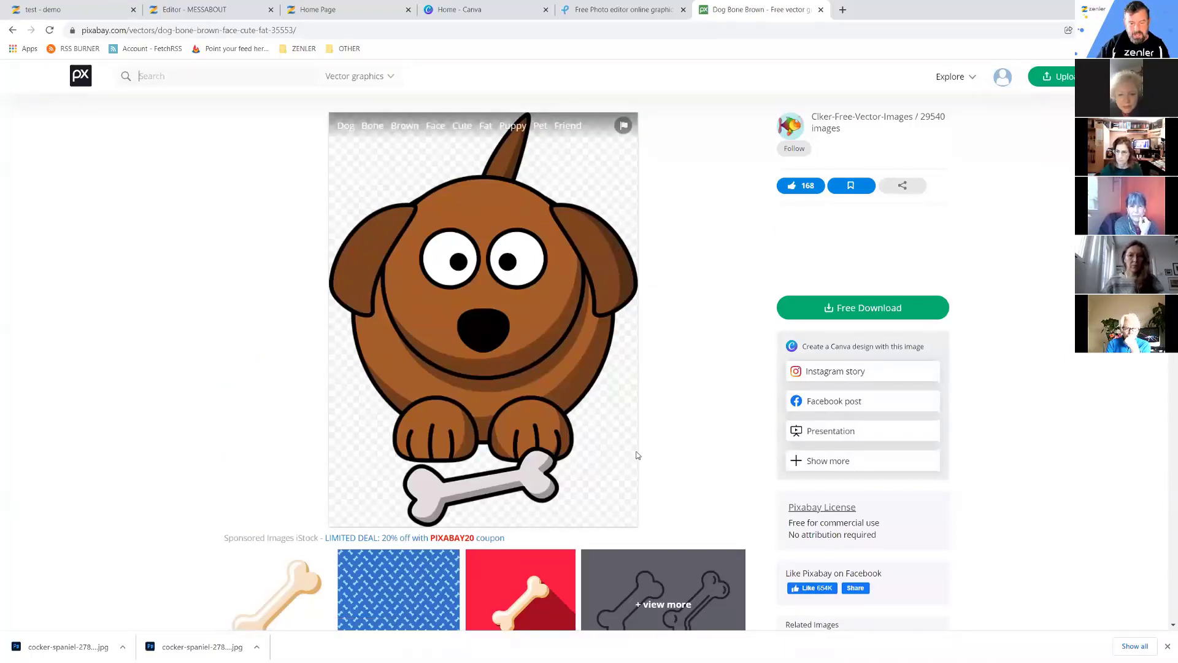
Download the brown cartoon dog as a 1432×1920 PNG.
left_click(852, 310)
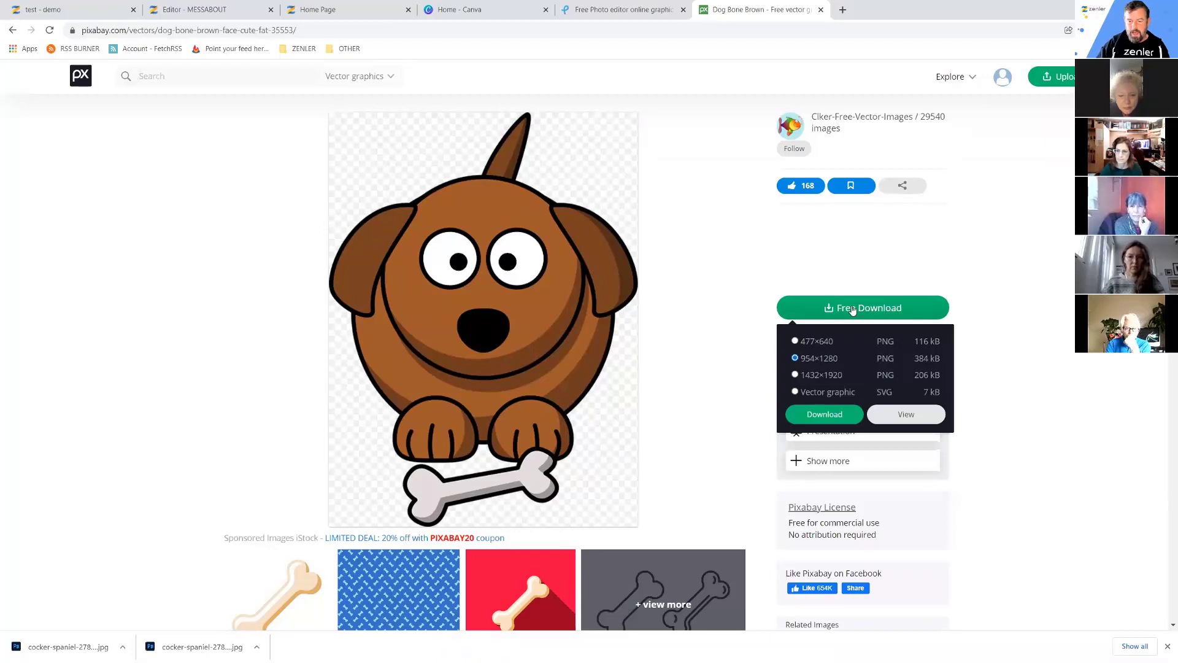
left_click(796, 375)
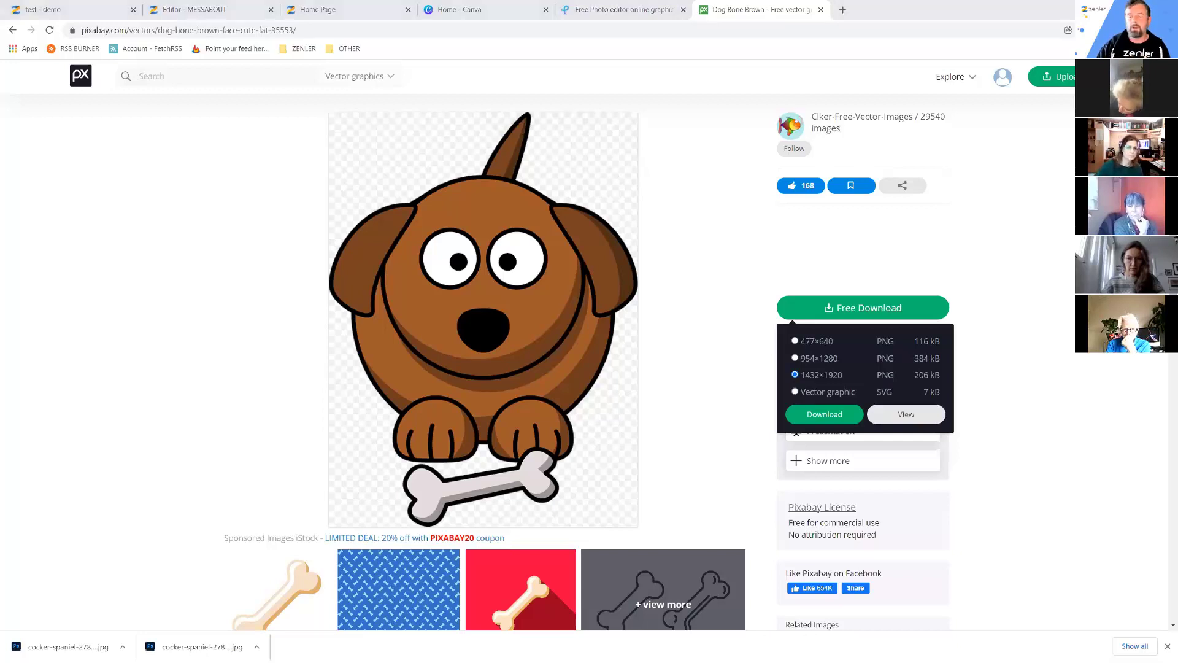
key("alt+Tab")
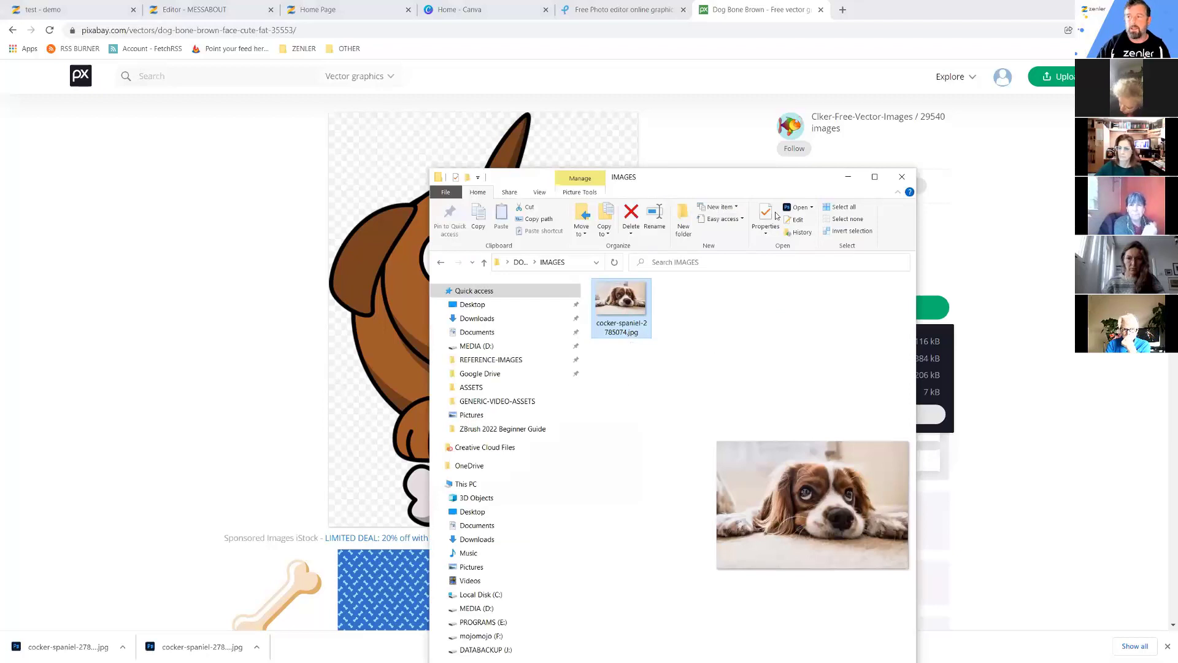
key("alt+Tab")
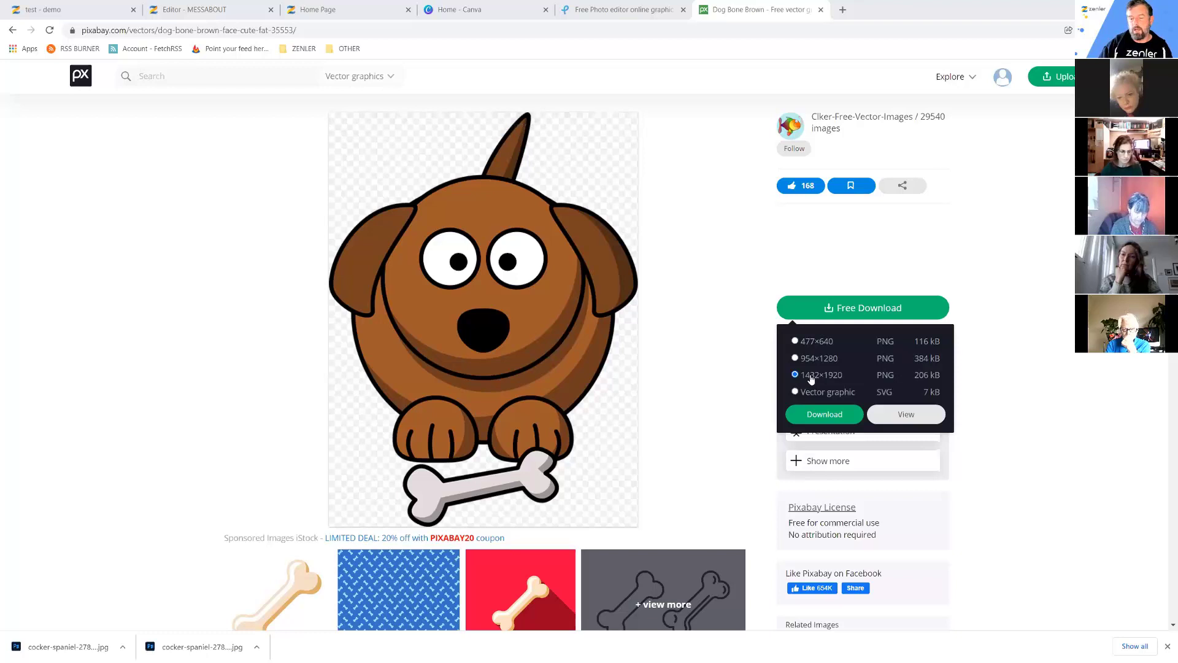
left_click(825, 416)
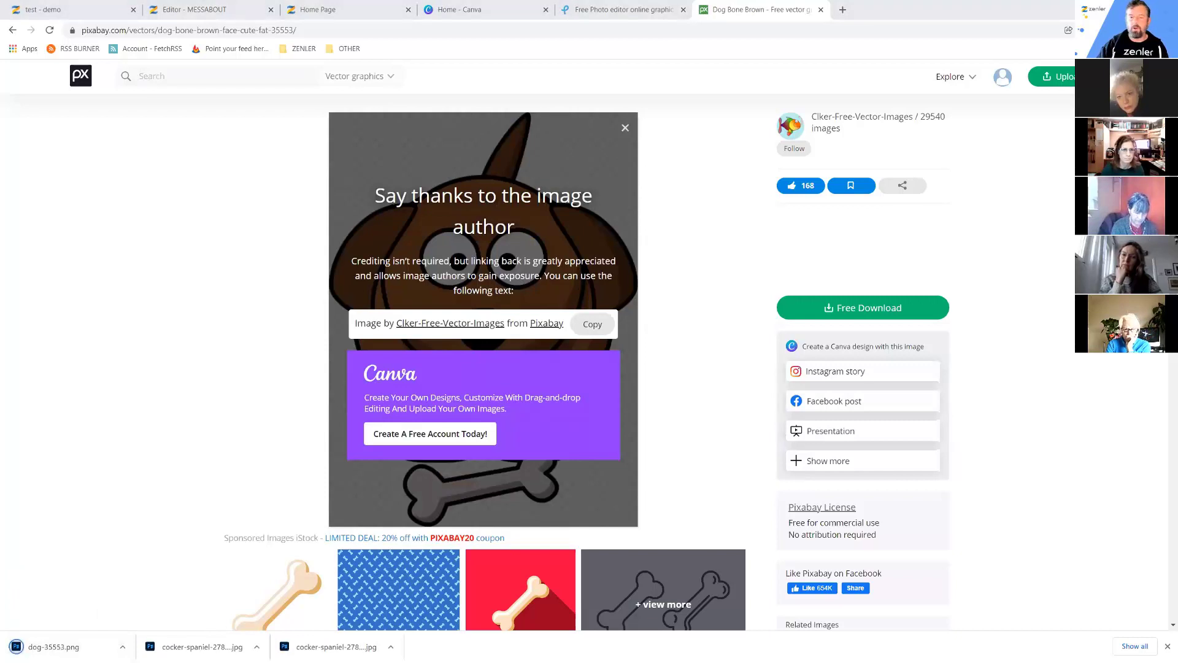
Drag dog-35553.png from Downloads into the IMAGES folder, then close both Explorer windows.
key("super+Down")
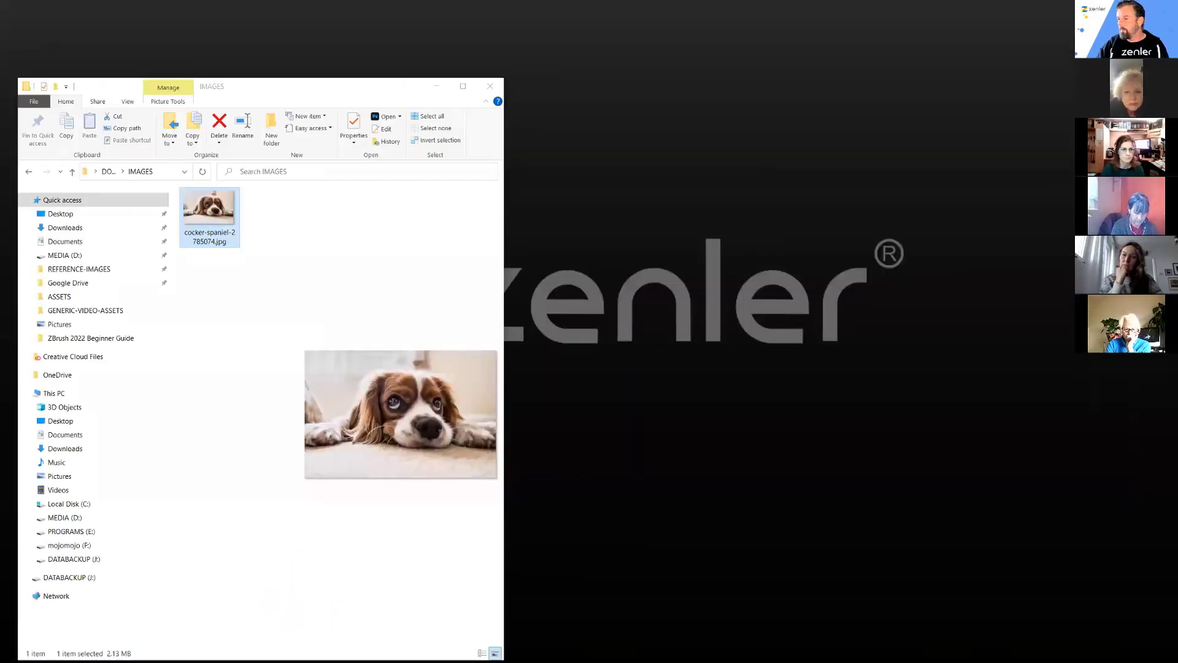
key("alt+Tab")
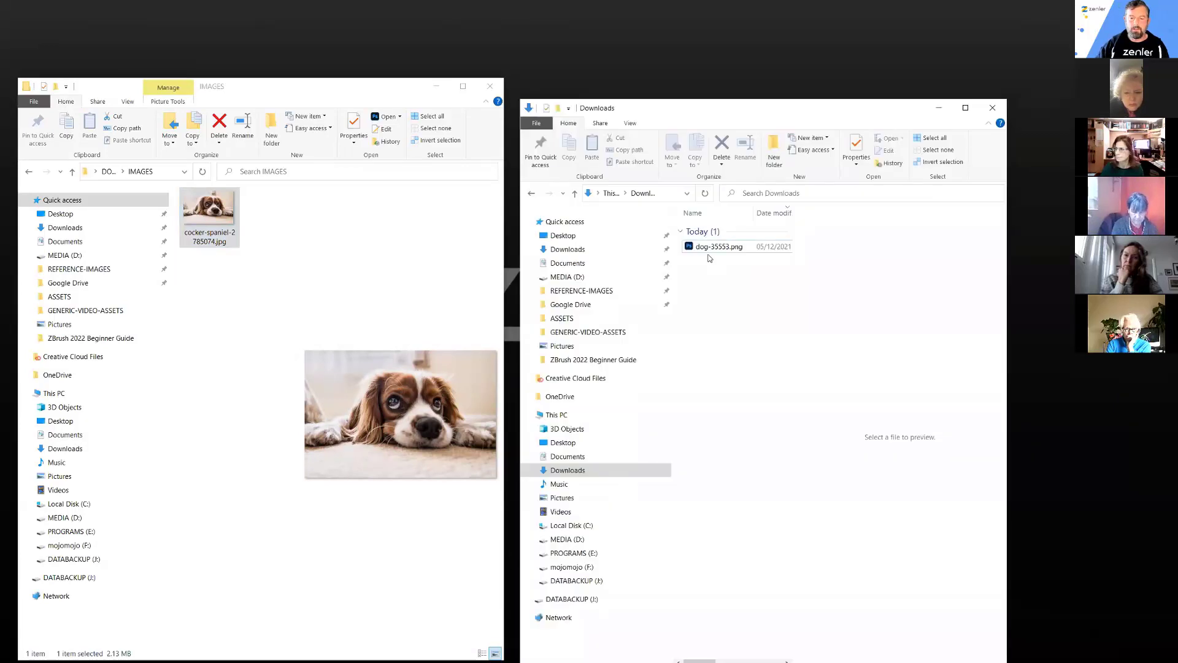
left_click(723, 247)
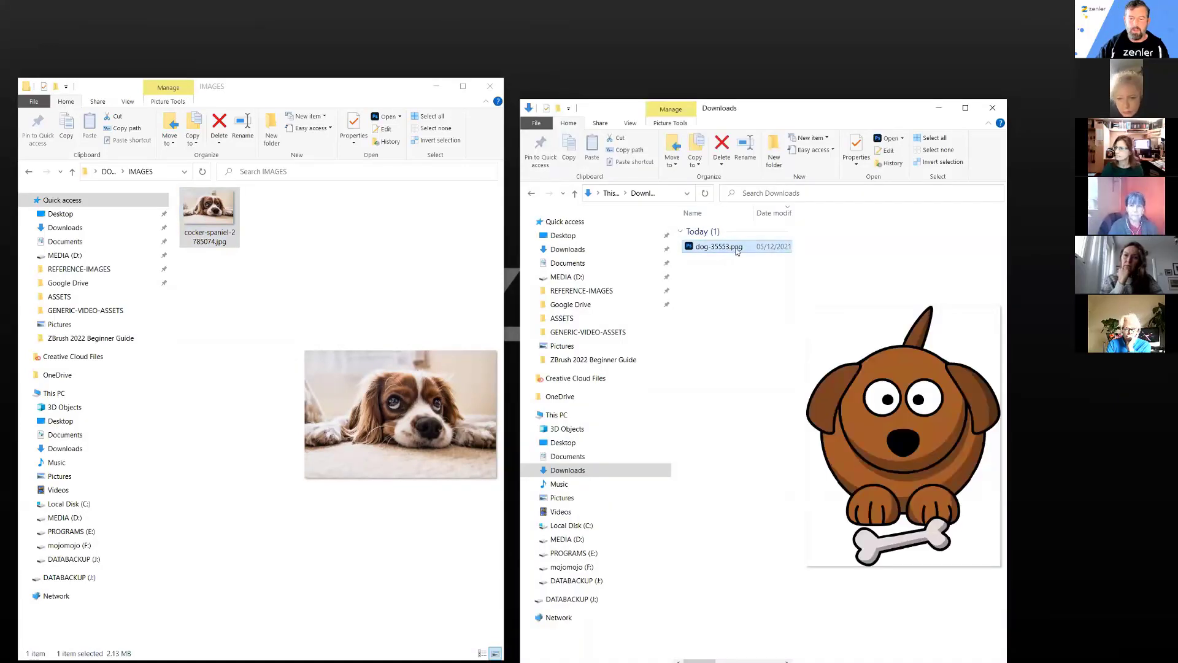
left_click_drag(737, 252, 208, 315)
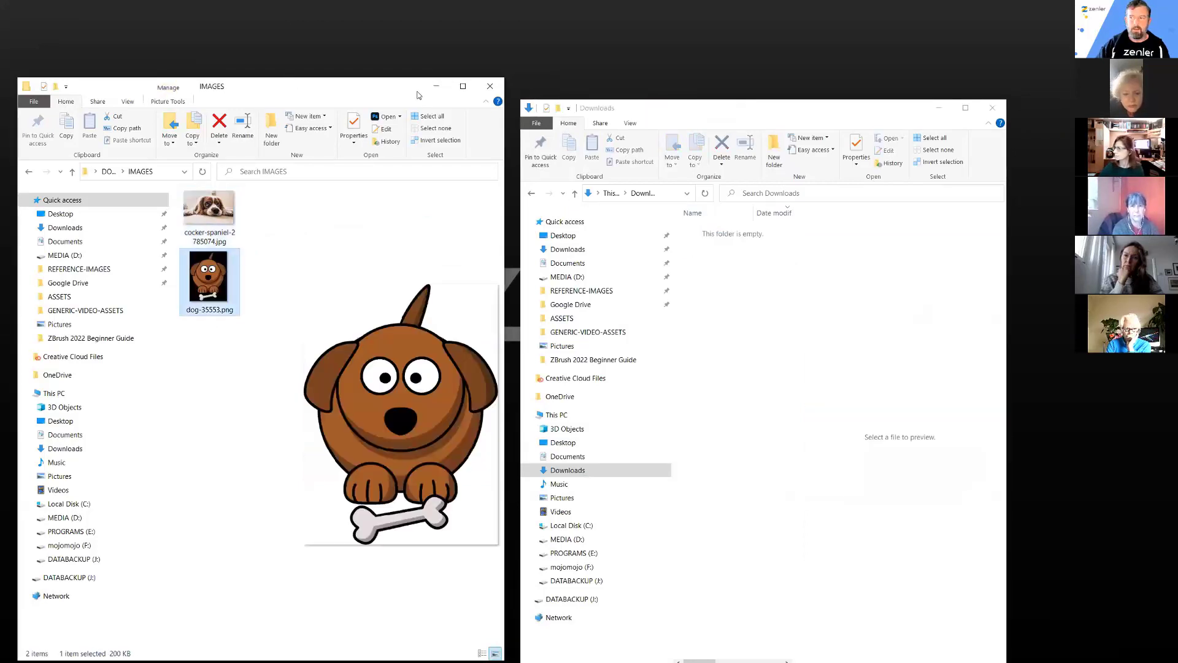
left_click(436, 86)
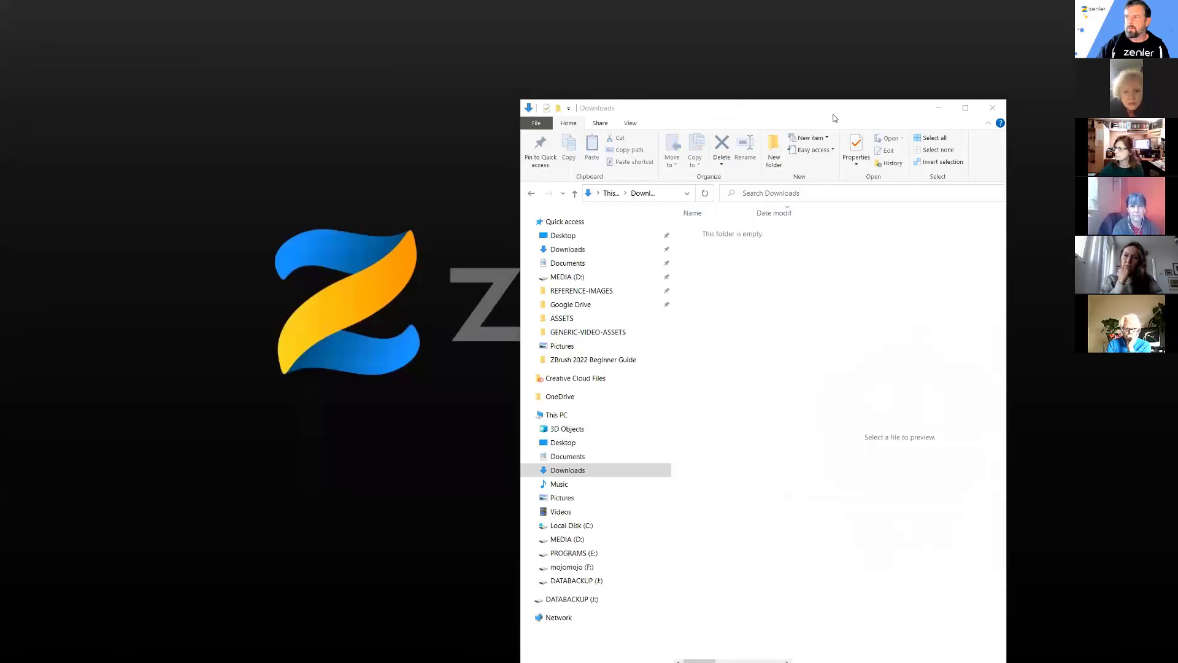
left_click(992, 107)
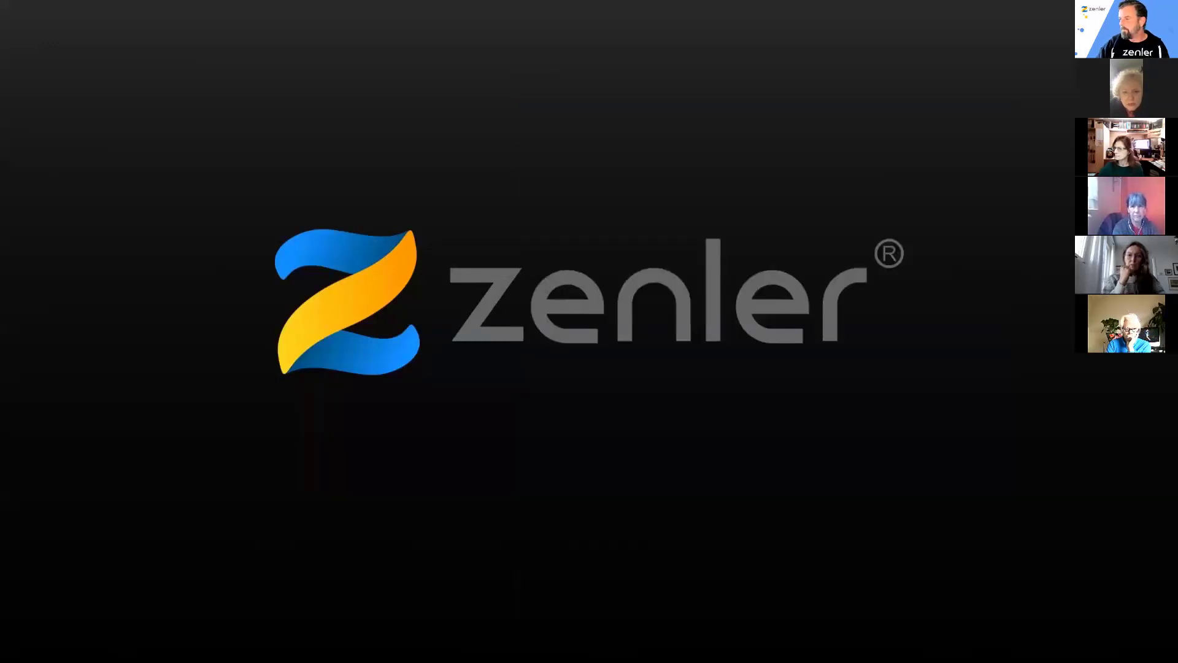
key("alt+Tab")
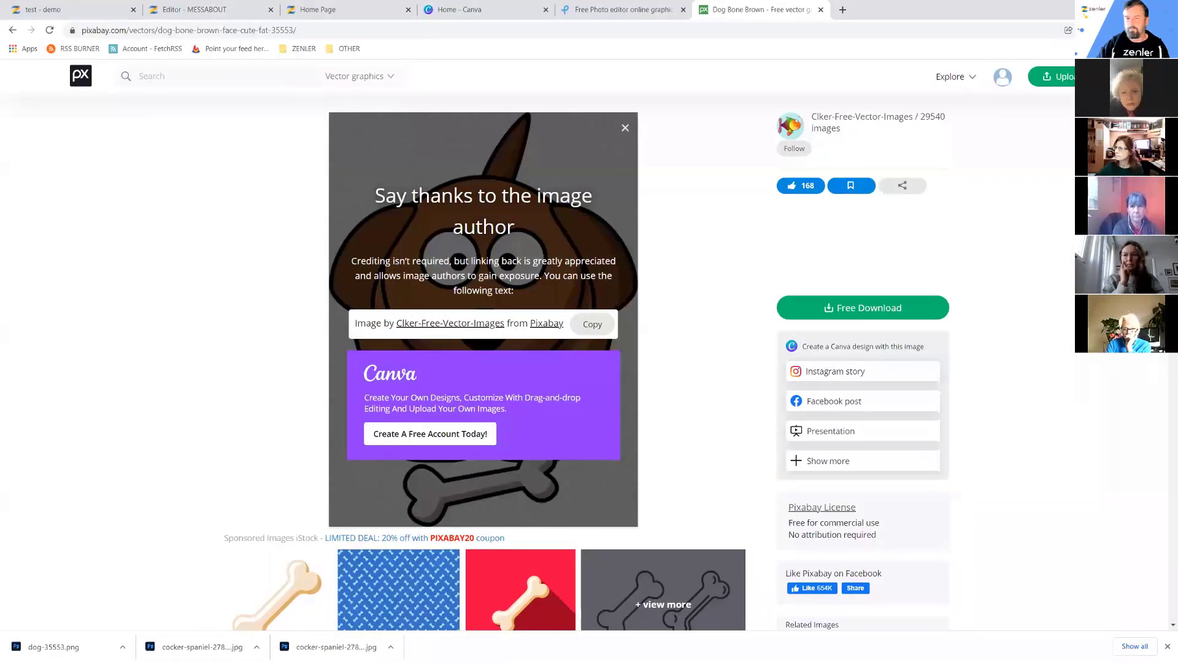
In the MESSABOUT editor, upload an image to the hero, choosing Desktop > DOG TRAINING > IMAGES > dog-35553.png.
left_click(61, 11)
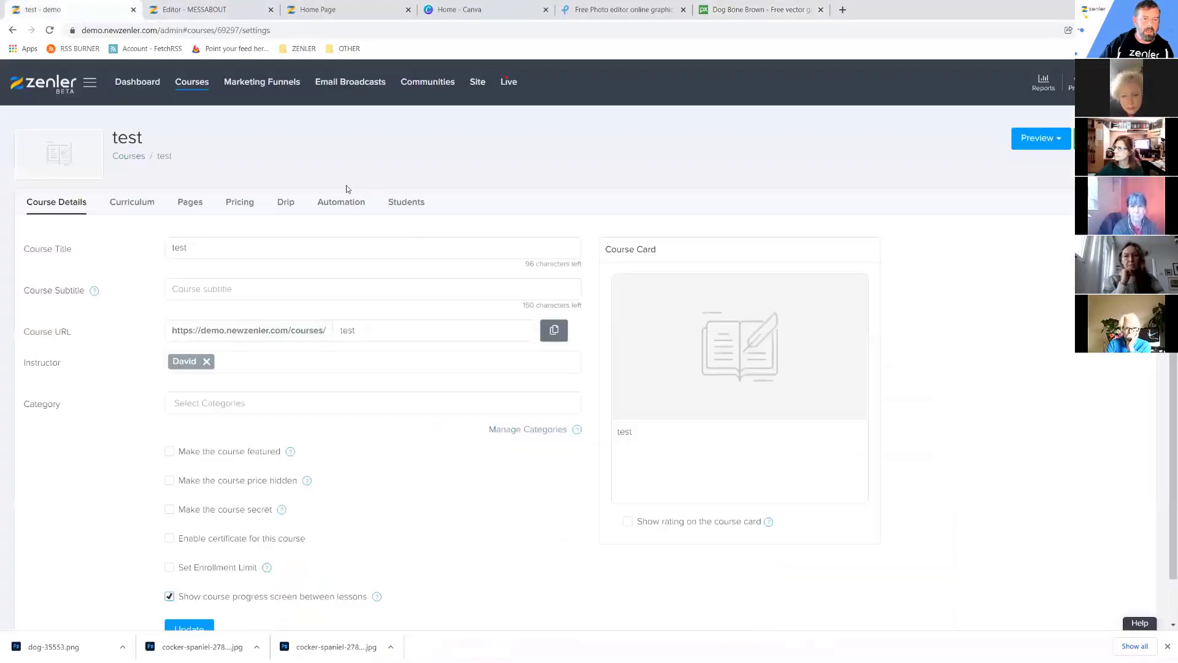
left_click(186, 10)
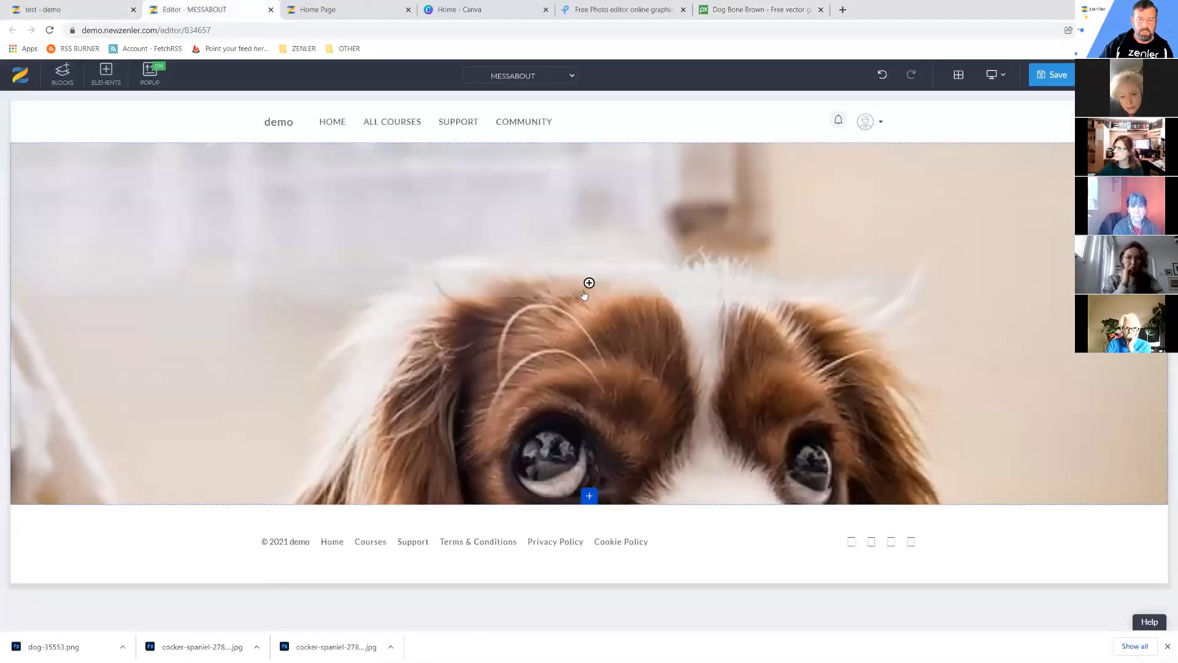
left_click(599, 283)
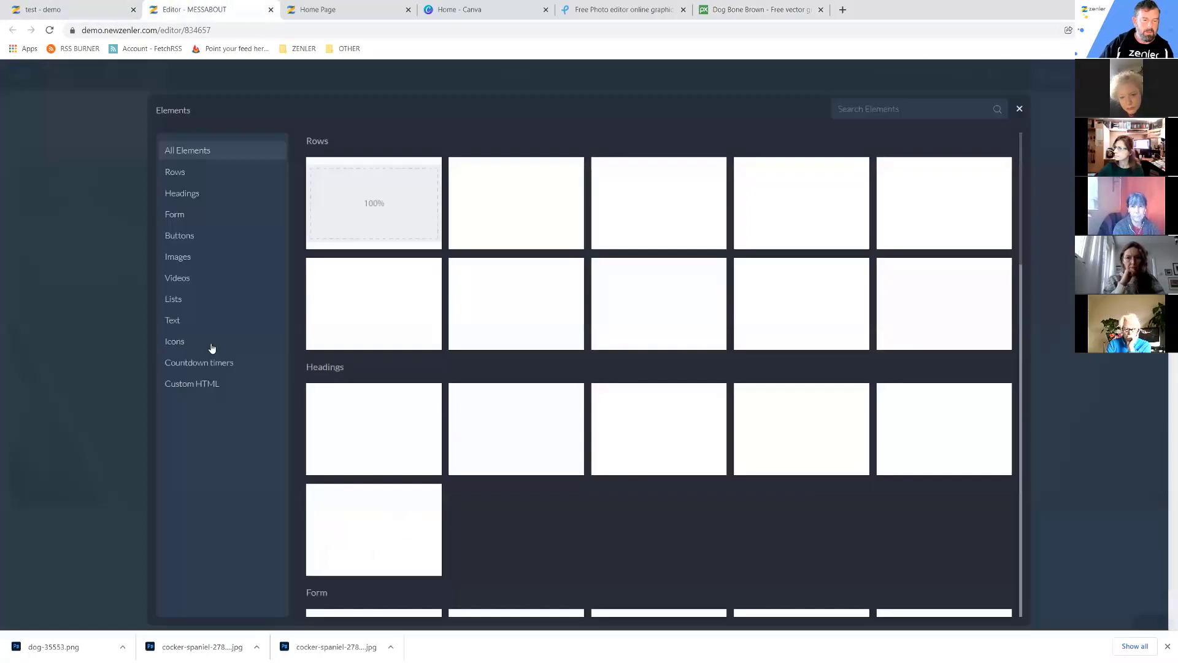
left_click(190, 258)
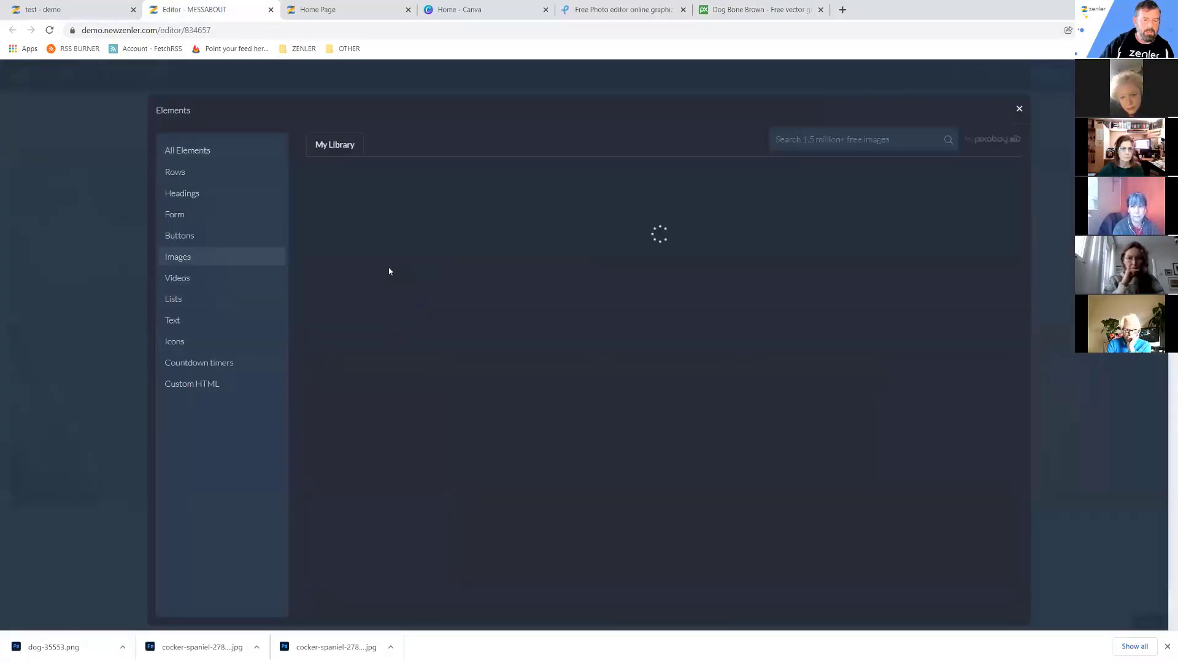
left_click(416, 235)
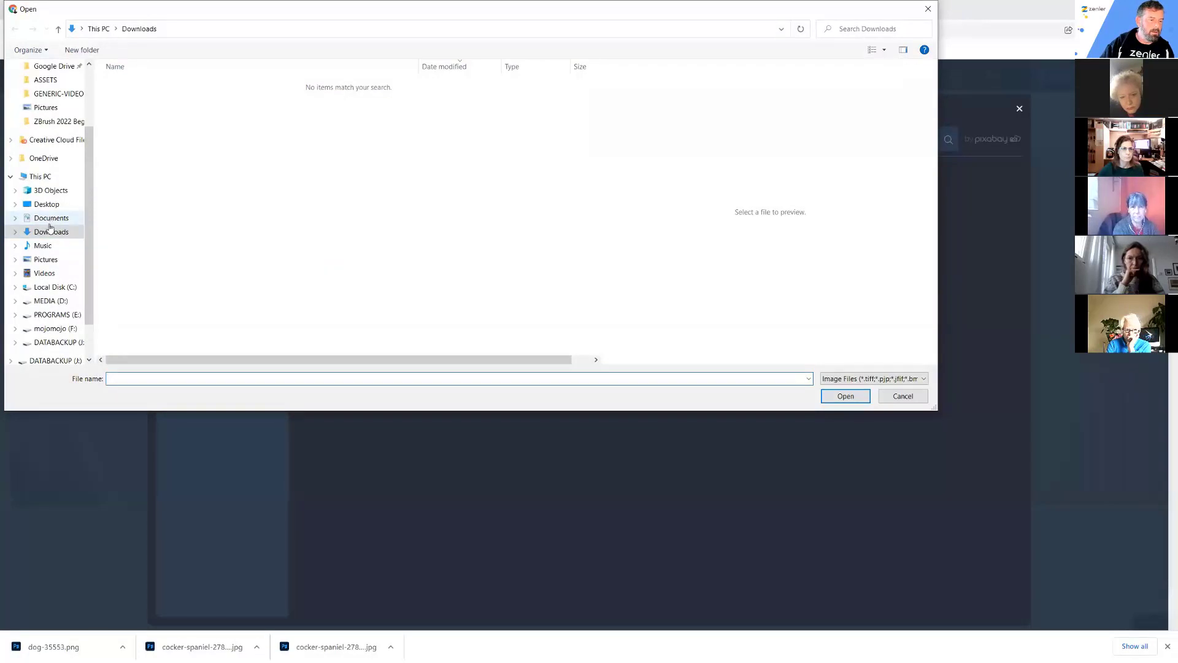
left_click(46, 206)
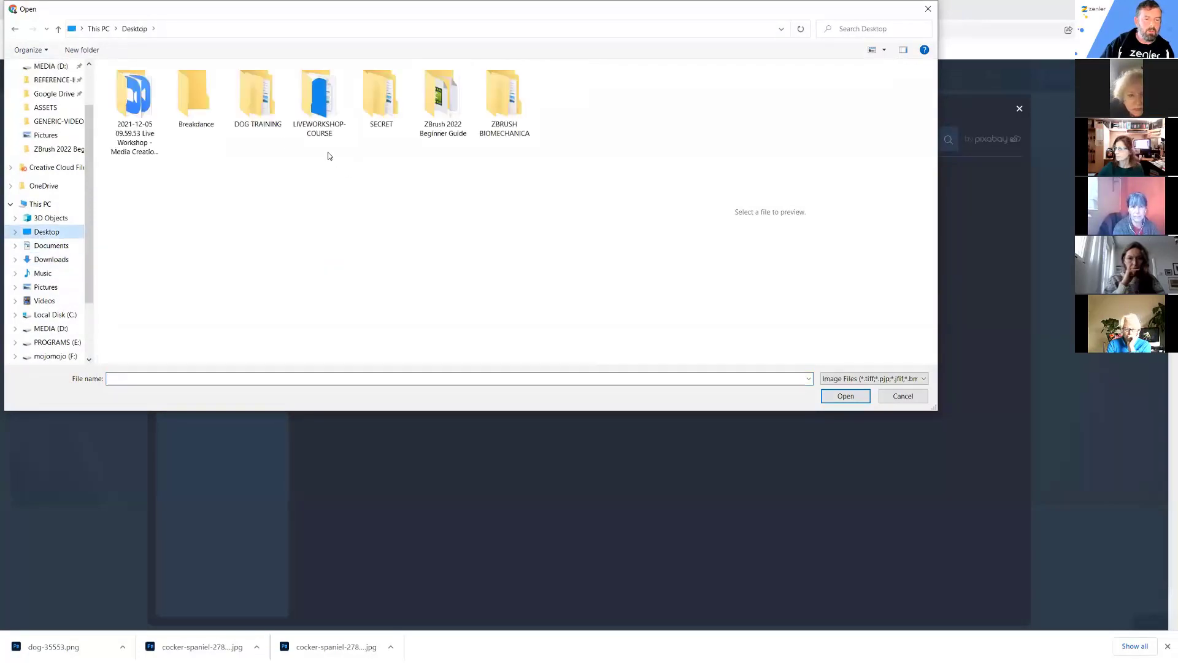
double_click(256, 101)
left_click(131, 96)
double_click(132, 96)
left_click(195, 92)
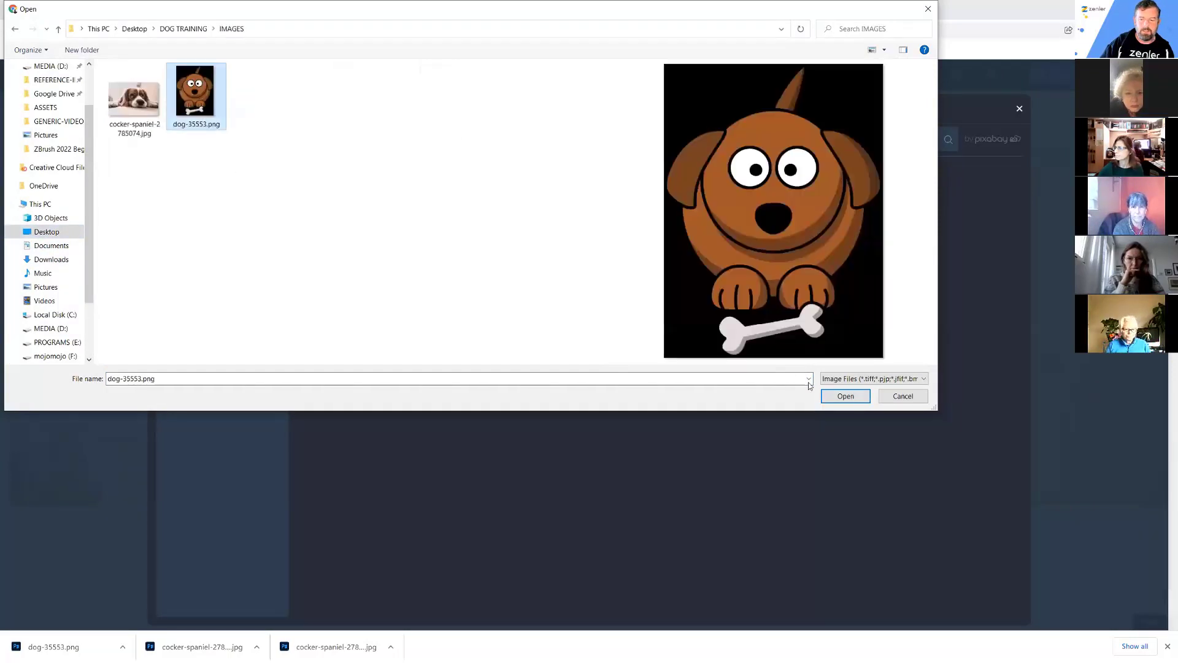
left_click(842, 395)
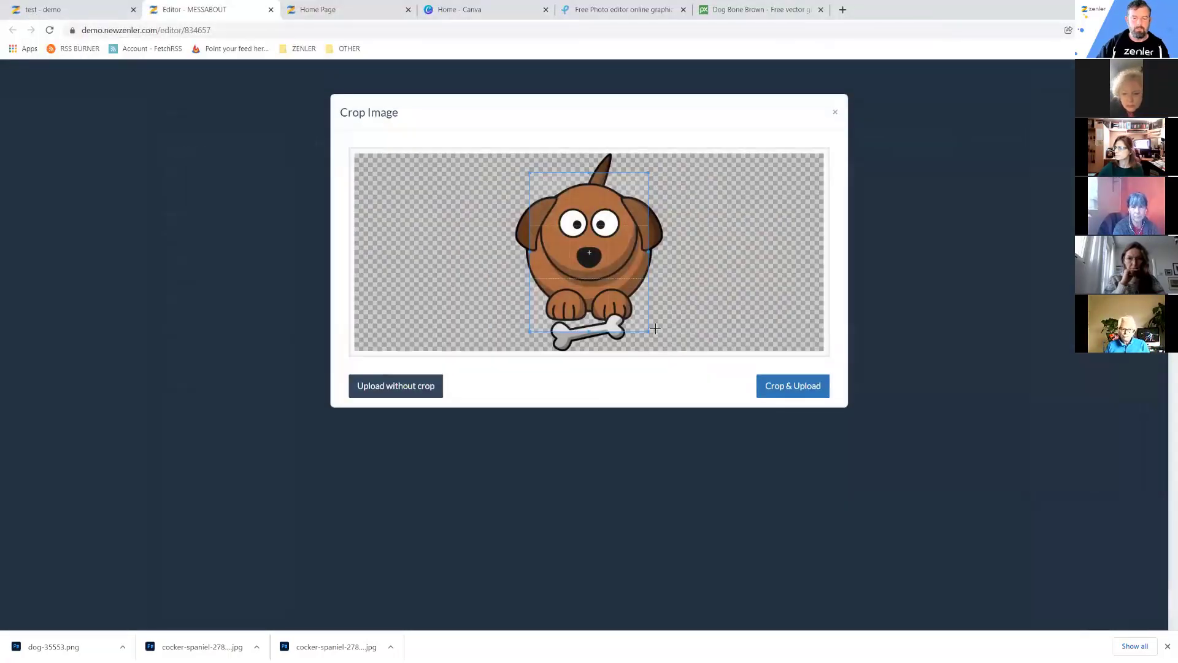
Enlarge the crop to include the bone and the image's top edge, then upload it.
left_click_drag(649, 332, 673, 355)
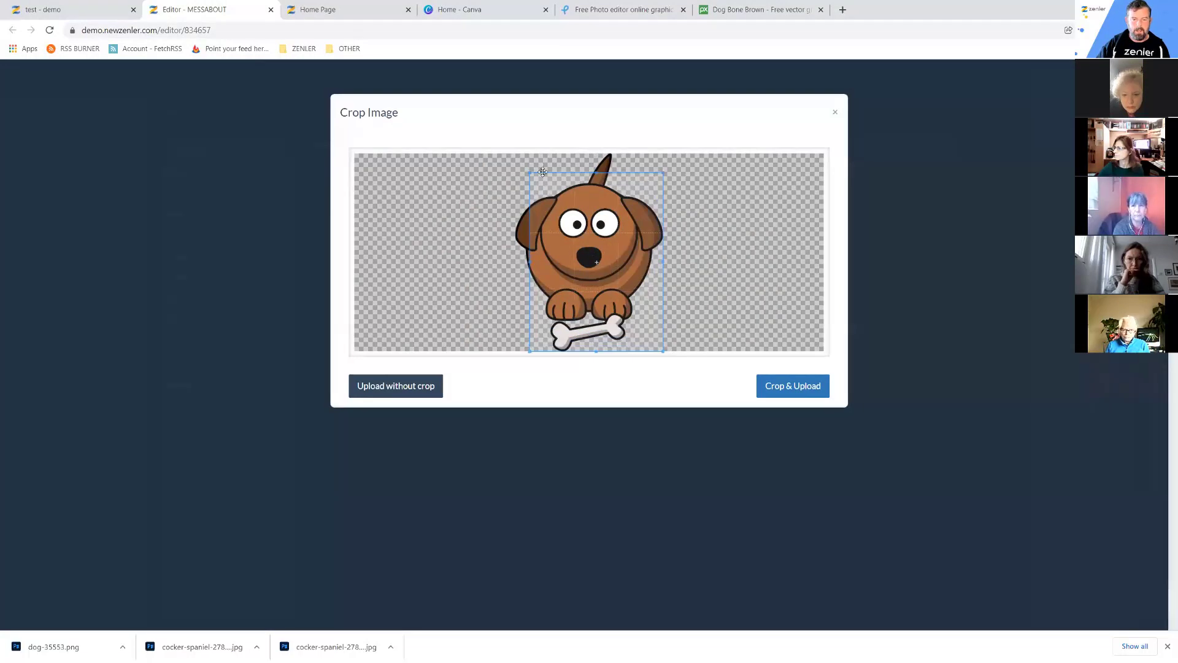
left_click_drag(529, 172, 482, 149)
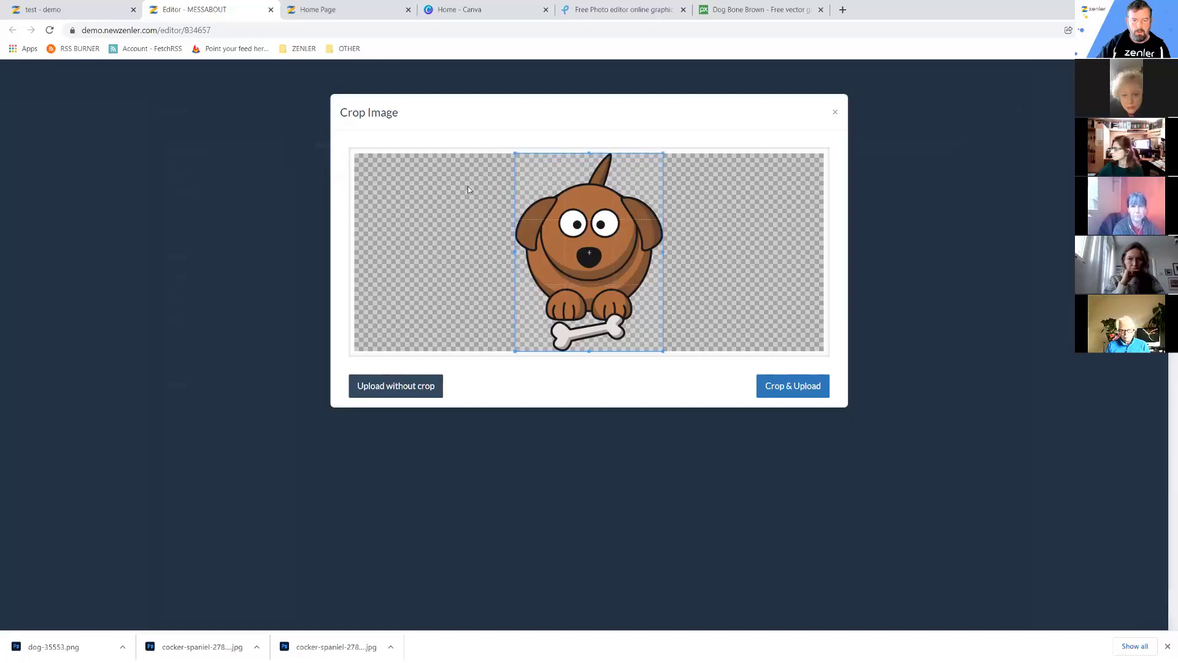
left_click(396, 387)
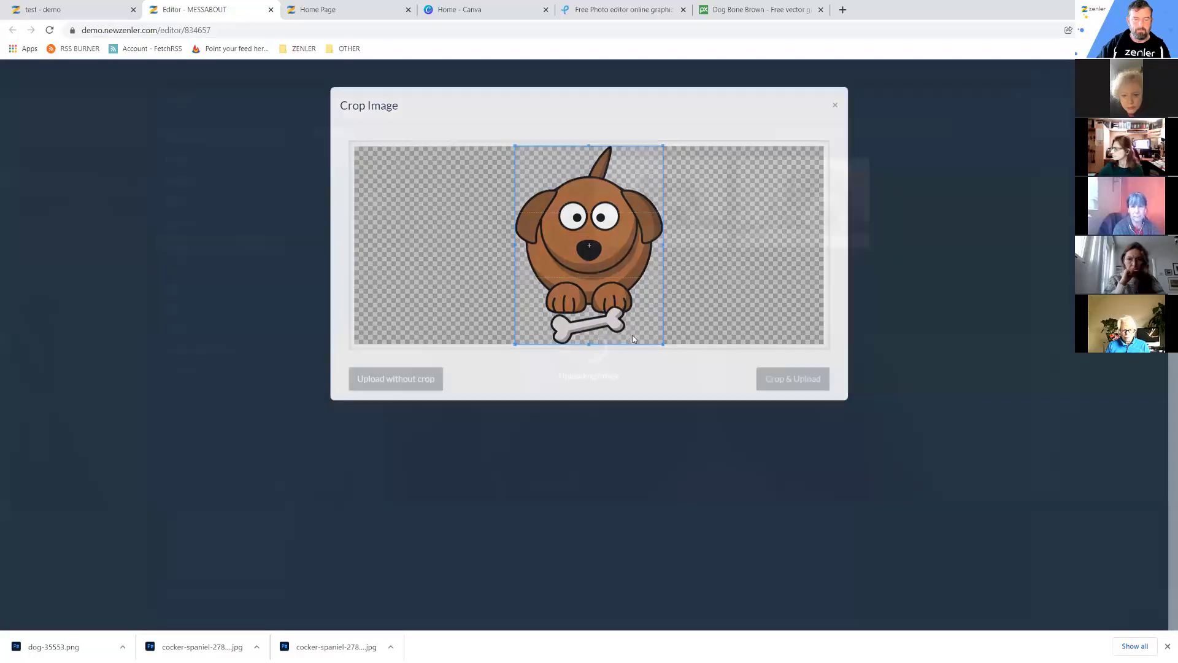
Resize the cartoon dog to a small figure over the spaniel photo and select the hero block.
scroll(797, 460, "down", 5)
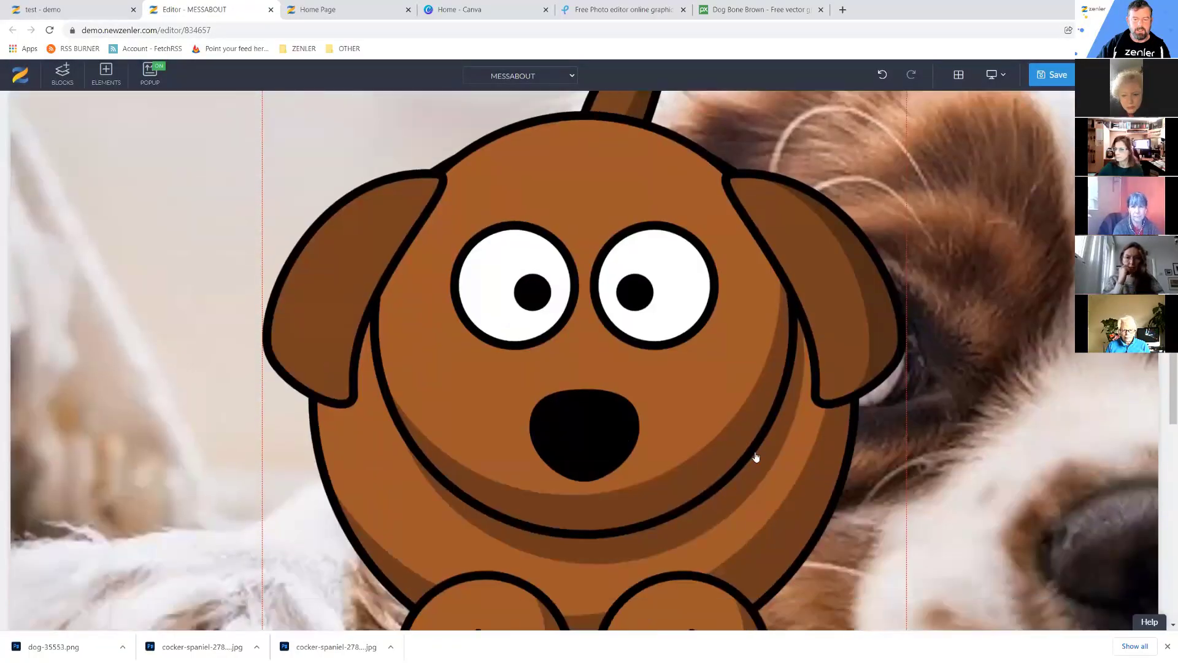
scroll(859, 491, "down", 3)
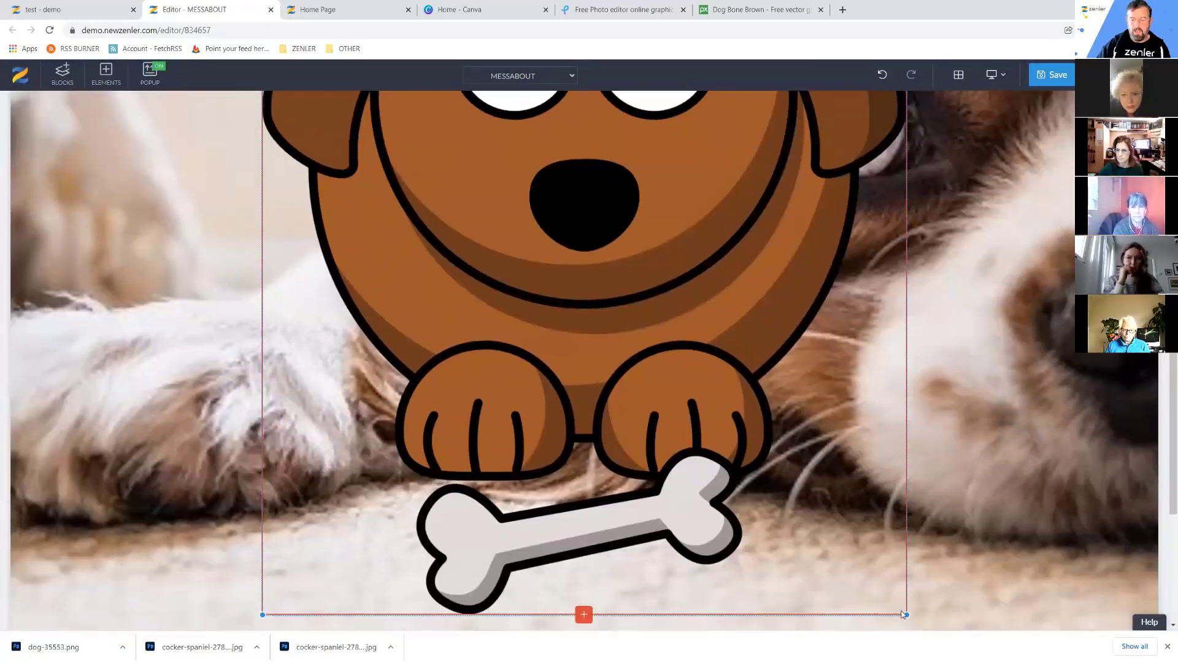
left_click_drag(902, 614, 727, 318)
scroll(882, 368, "up", 3)
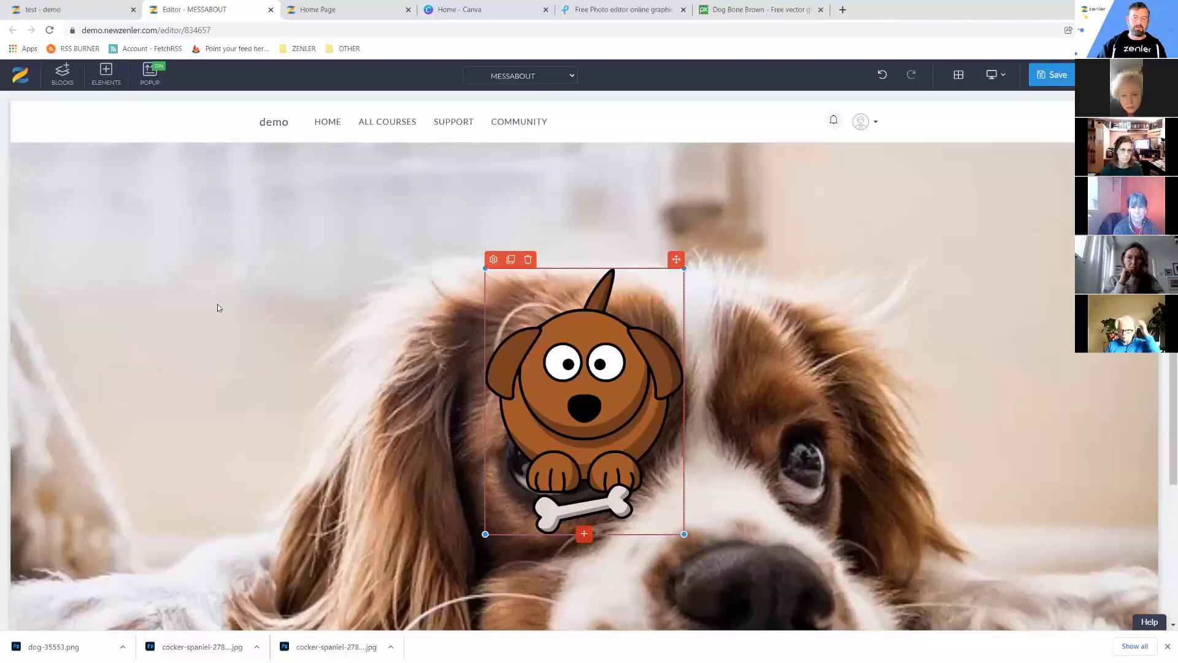
left_click(36, 263)
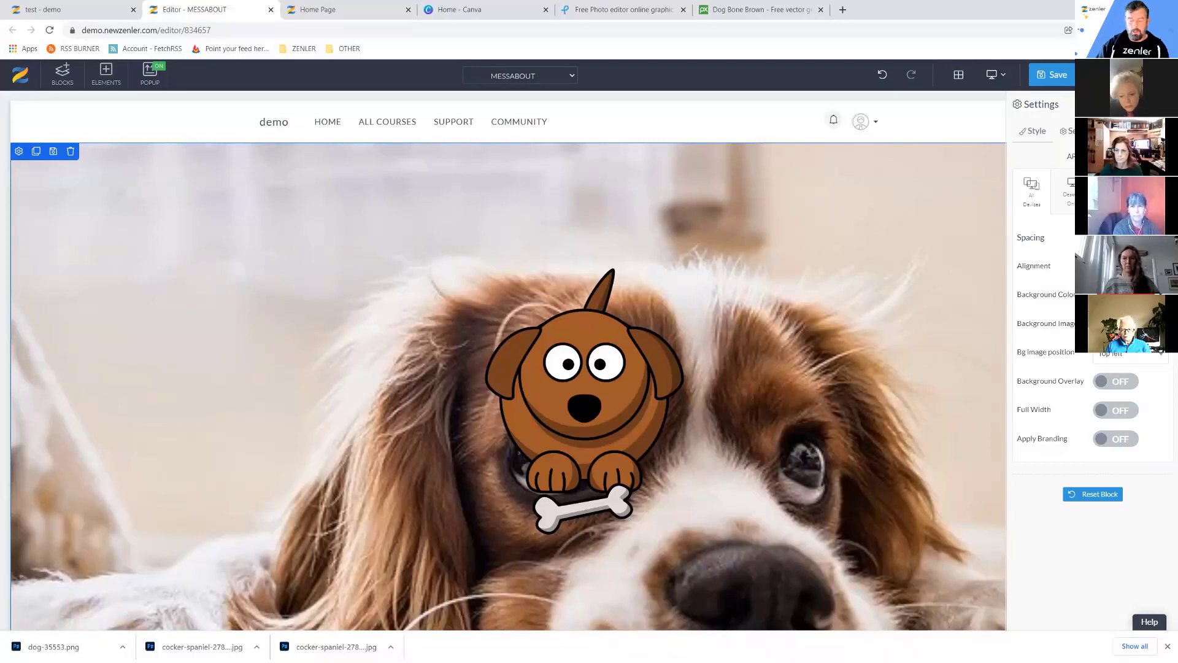
Swap the hero's spaniel background image for light blue, then go back to Pixabay's dog search results.
left_click(1146, 334)
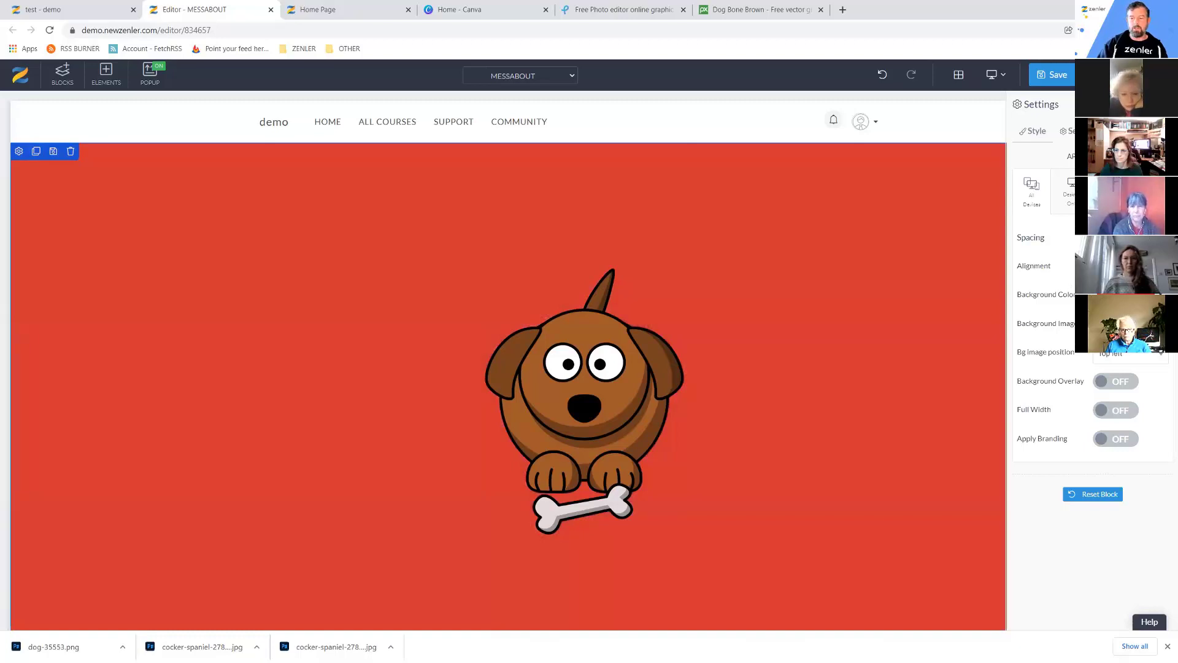
left_click(1129, 294)
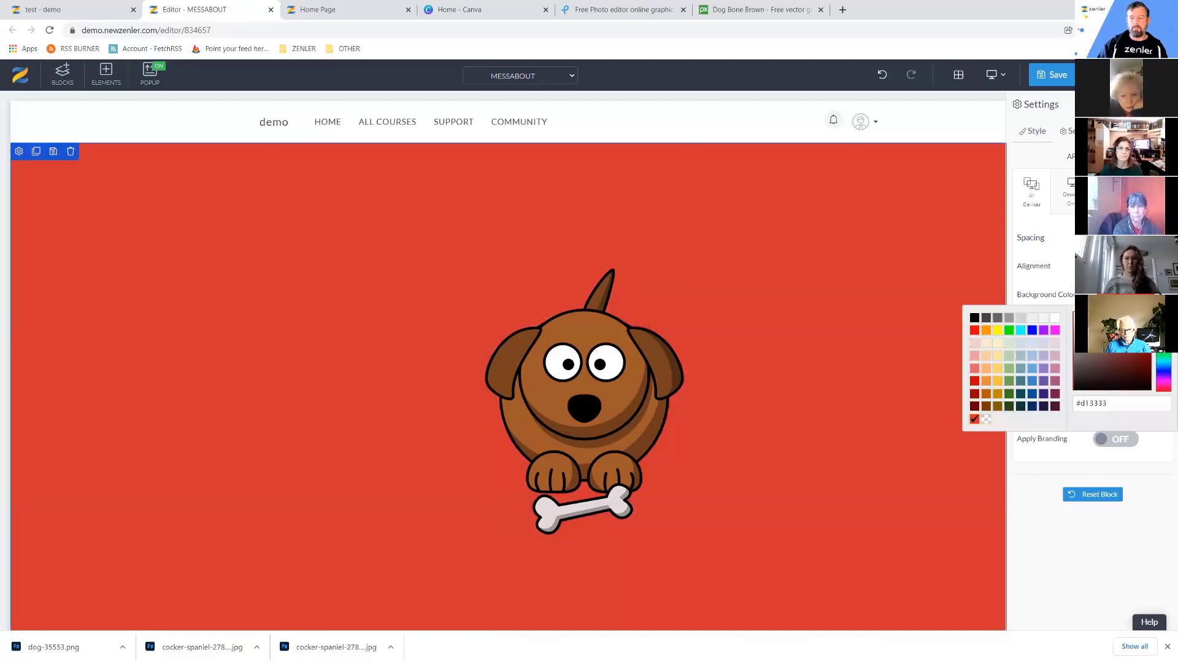
left_click(1032, 358)
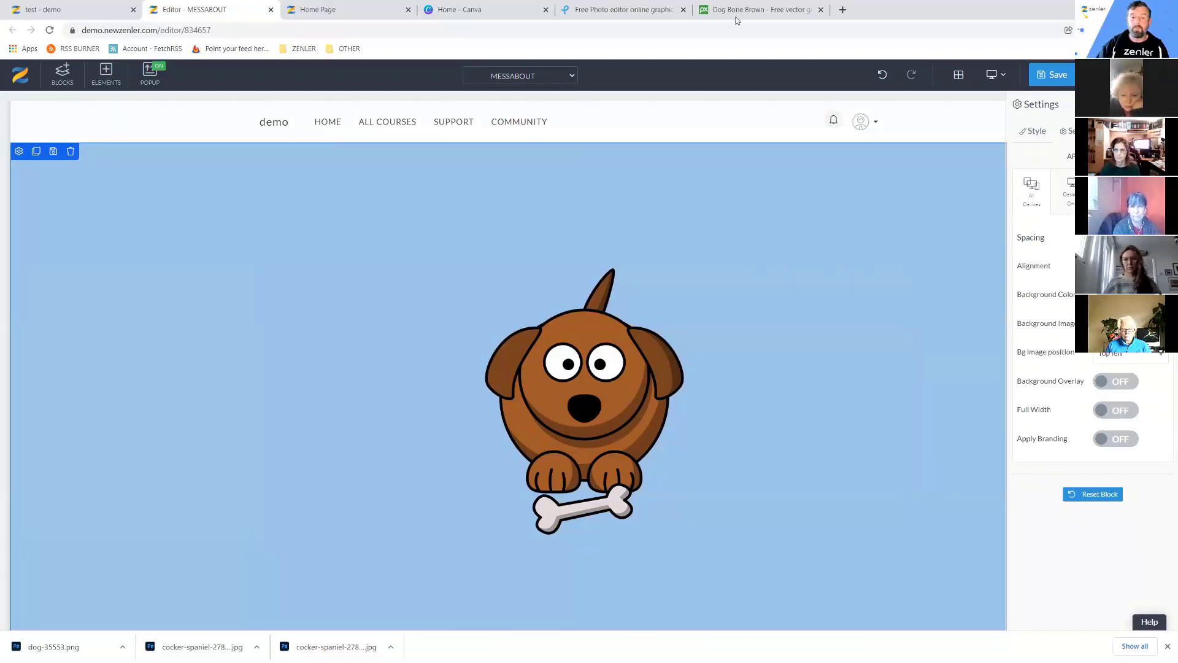
left_click(757, 9)
key("alt+Left")
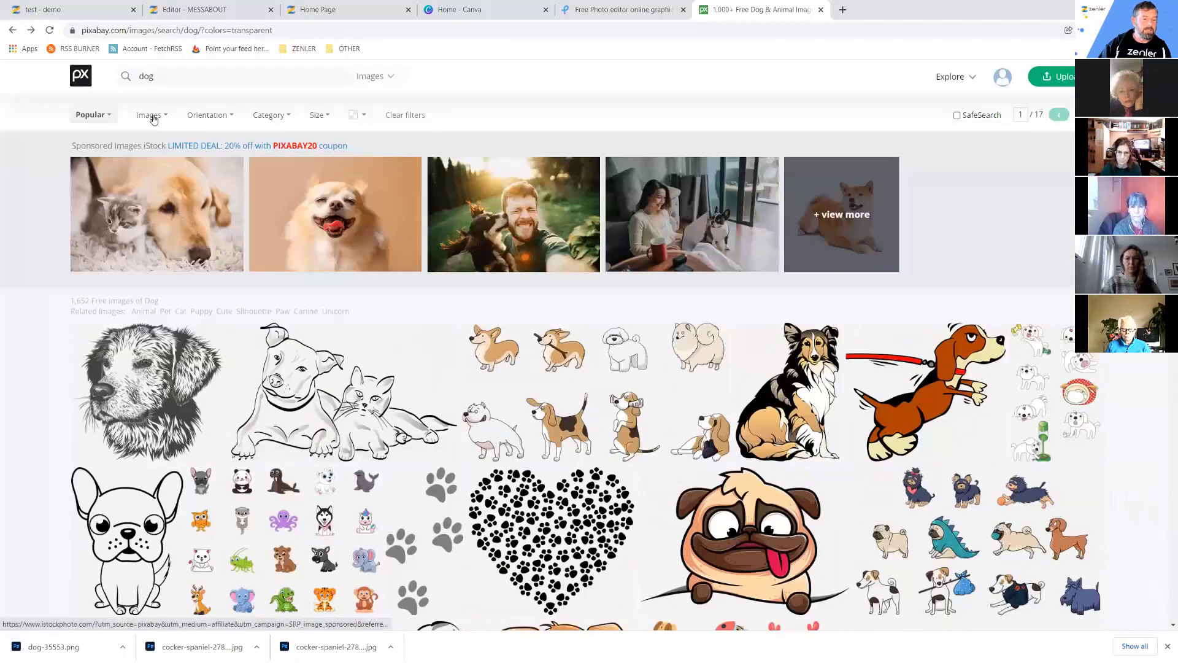
Drop the transparent-background filter and limit the Pixabay dog search to illustrations only.
left_click(151, 114)
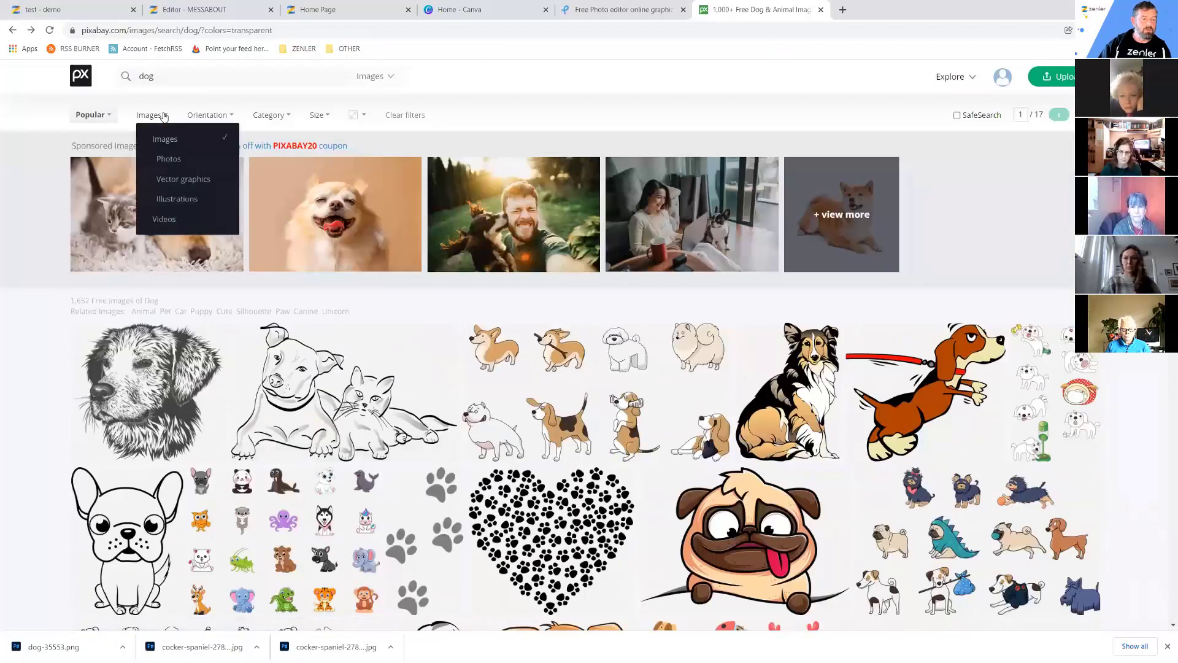
left_click(405, 116)
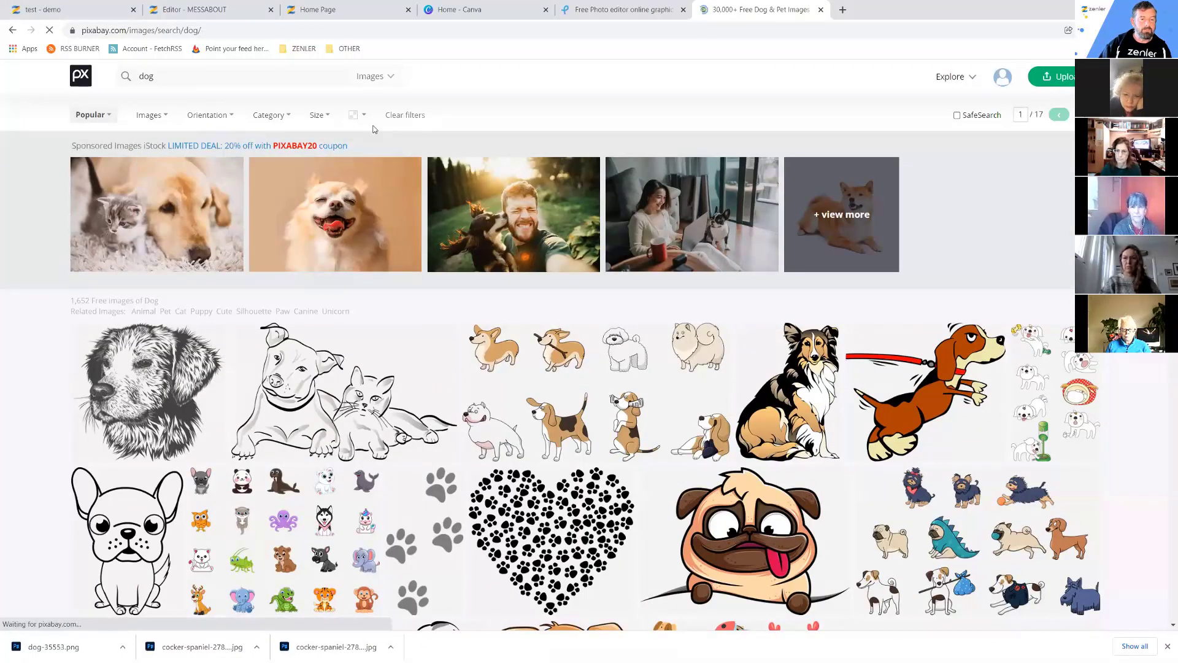
left_click(165, 121)
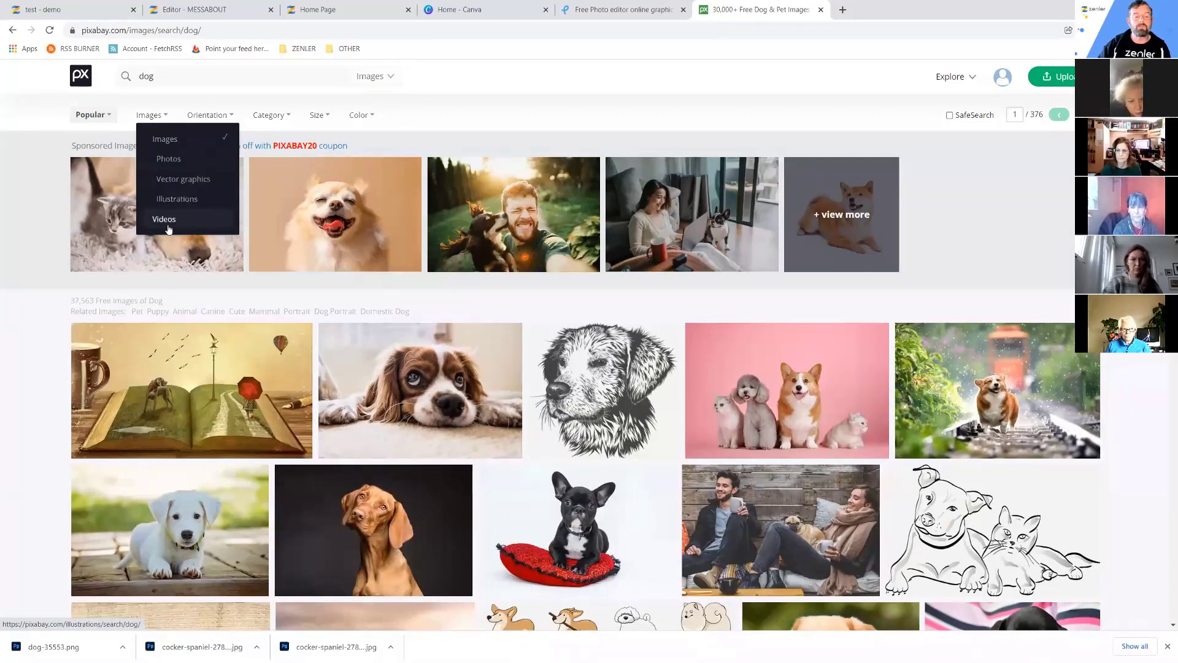
left_click(189, 198)
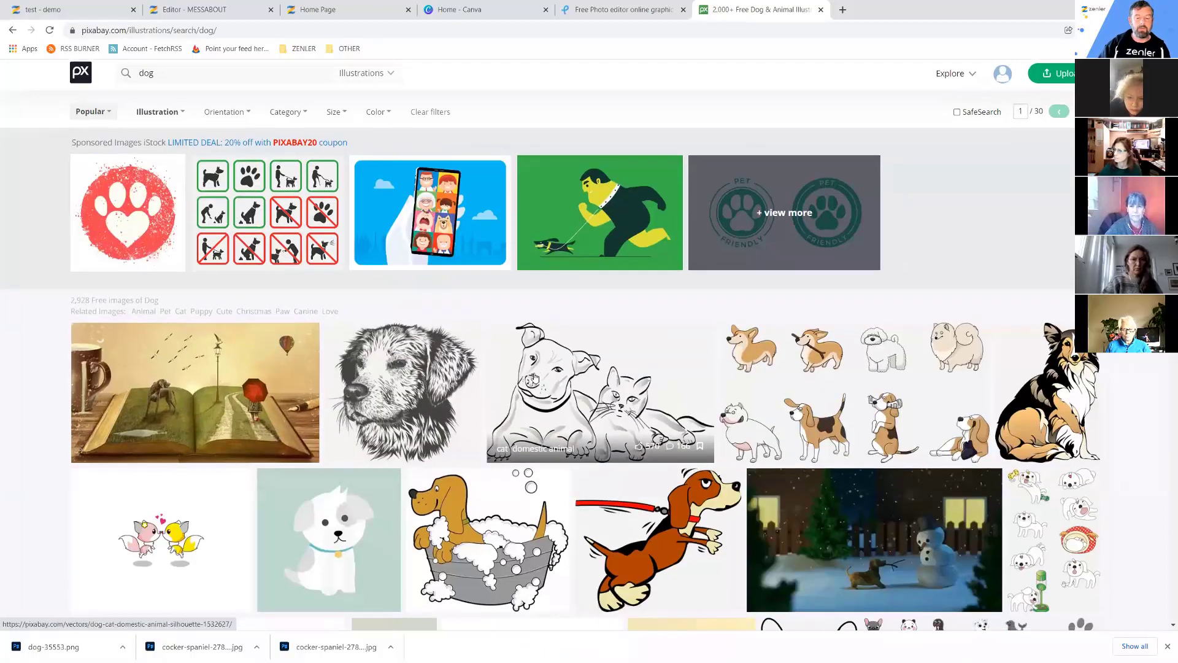
scroll(534, 375, "down", 5)
scroll(533, 374, "down", 4)
scroll(307, 206, "up", 8)
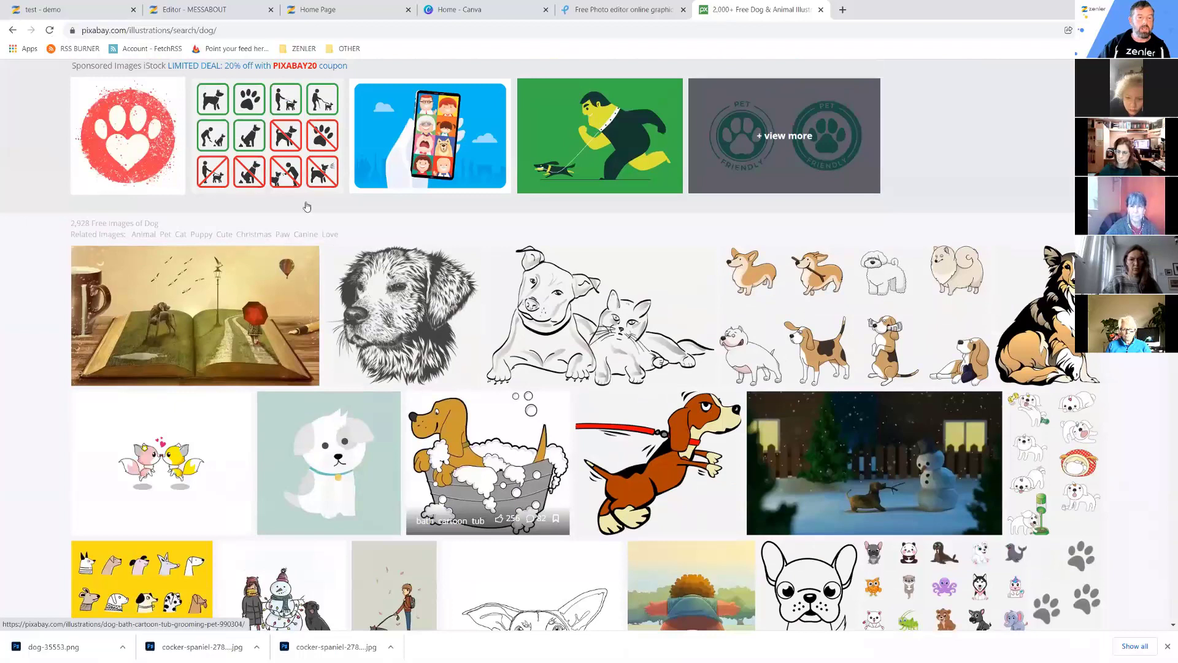
scroll(170, 123, "up", 2)
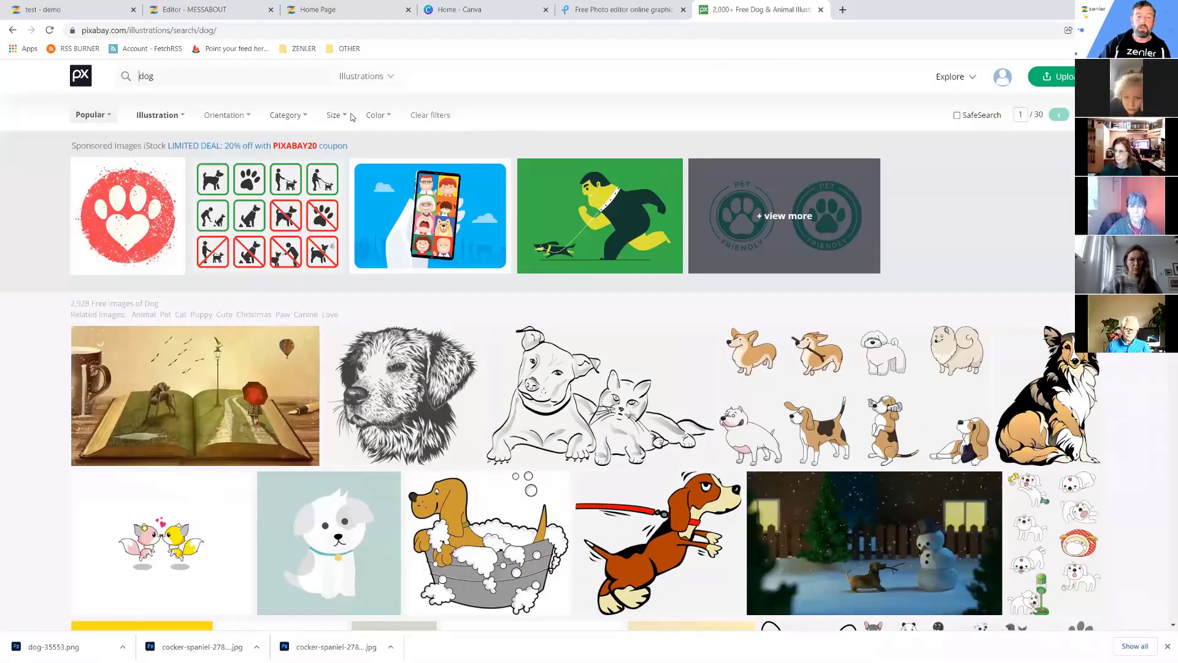
Close the category list unchanged and open the sketched dog head illustration from the results.
left_click(301, 116)
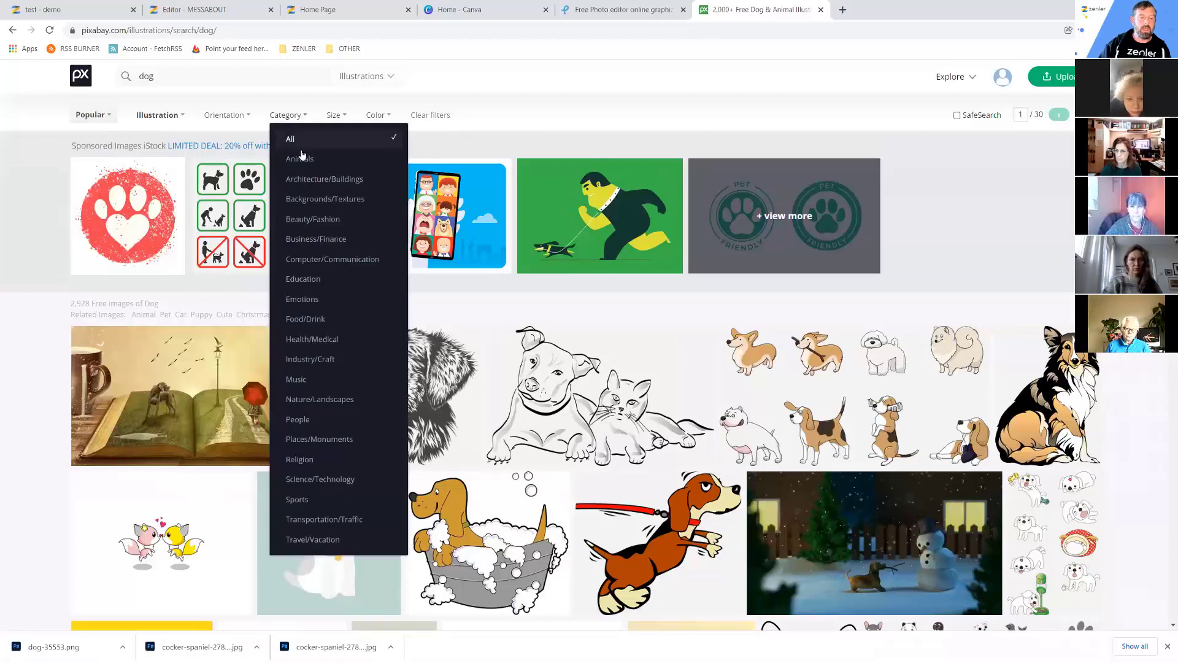
left_click(129, 82)
left_click(566, 123)
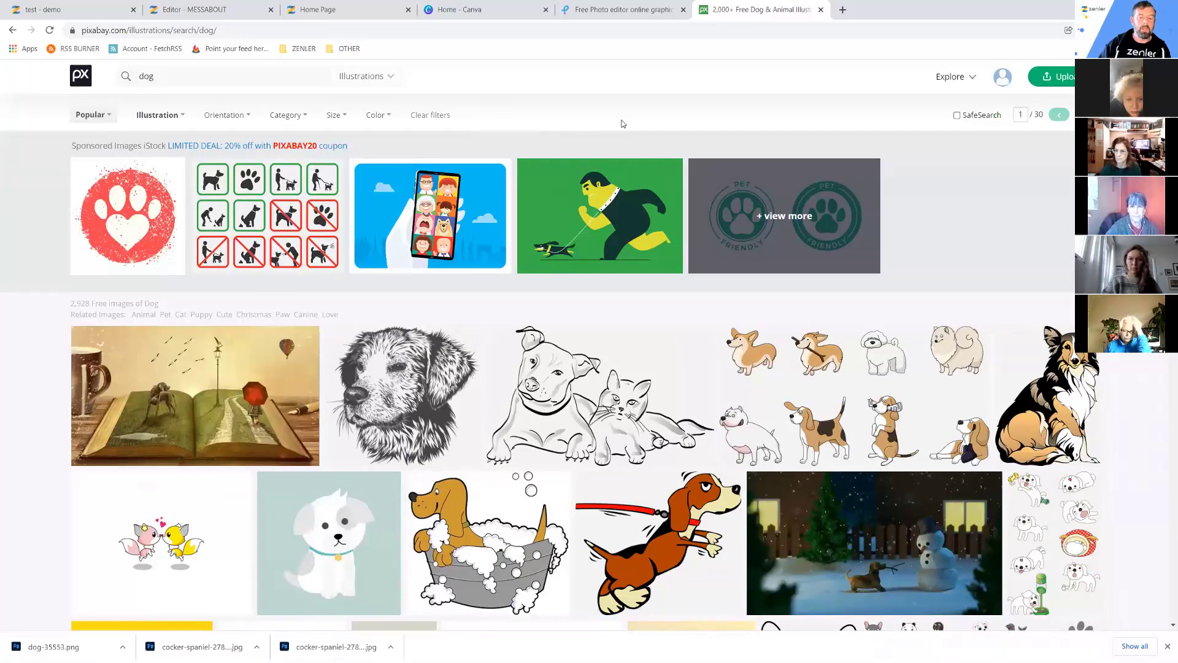
left_click(412, 367)
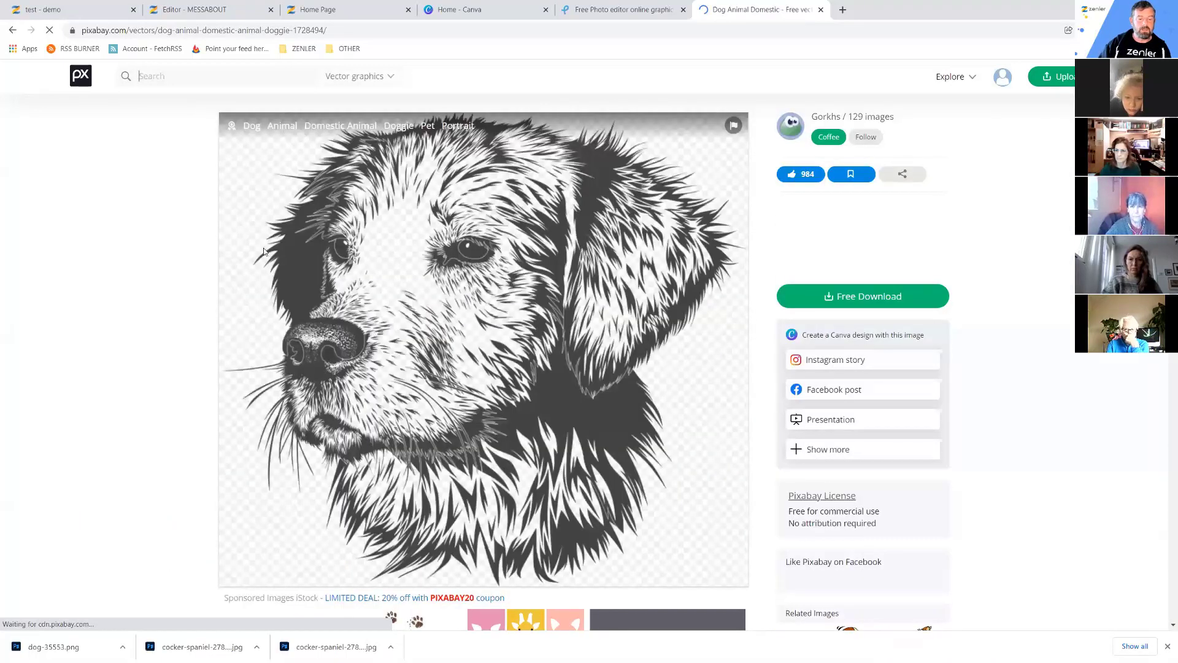
View the sketch's Free Download size options, drag the cocker spaniel file, then return to Editor - MESSABOUT.
left_click(859, 301)
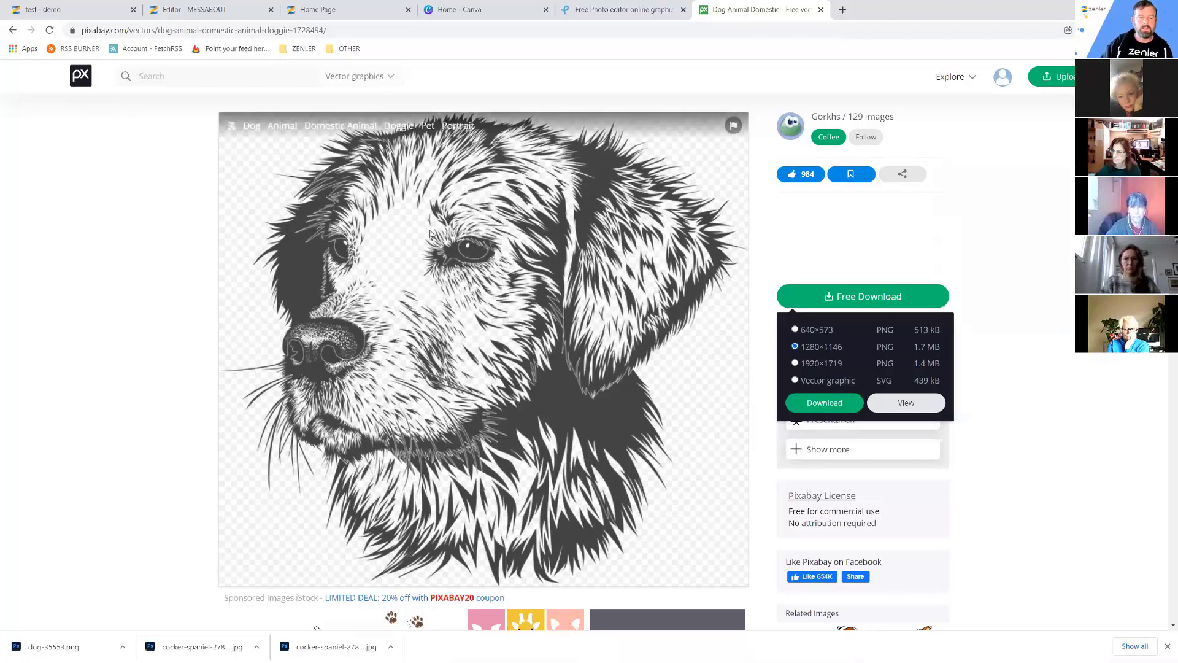
left_click(1039, 351)
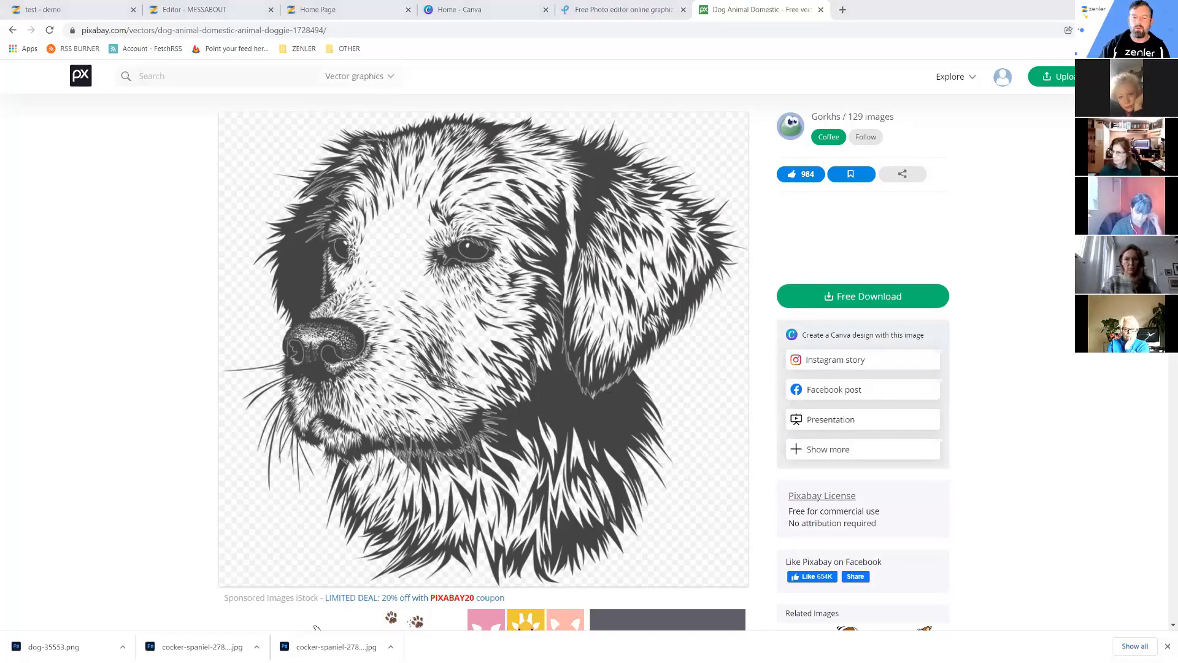
left_click_drag(463, 255, 657, 445)
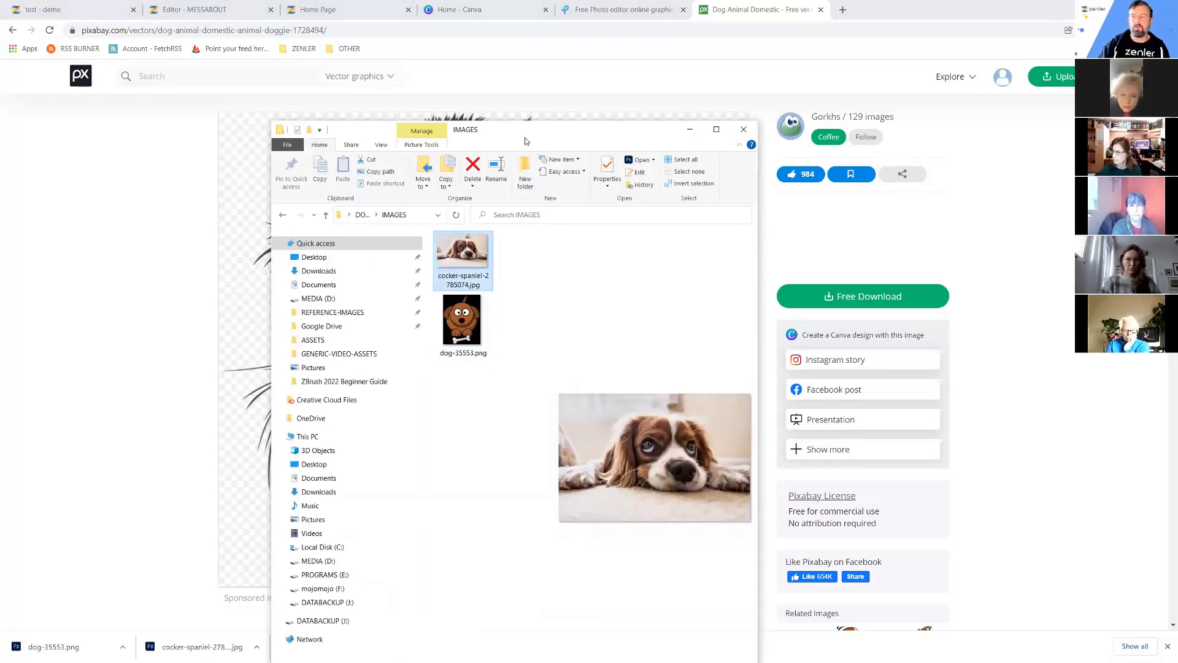
key("alt+Tab")
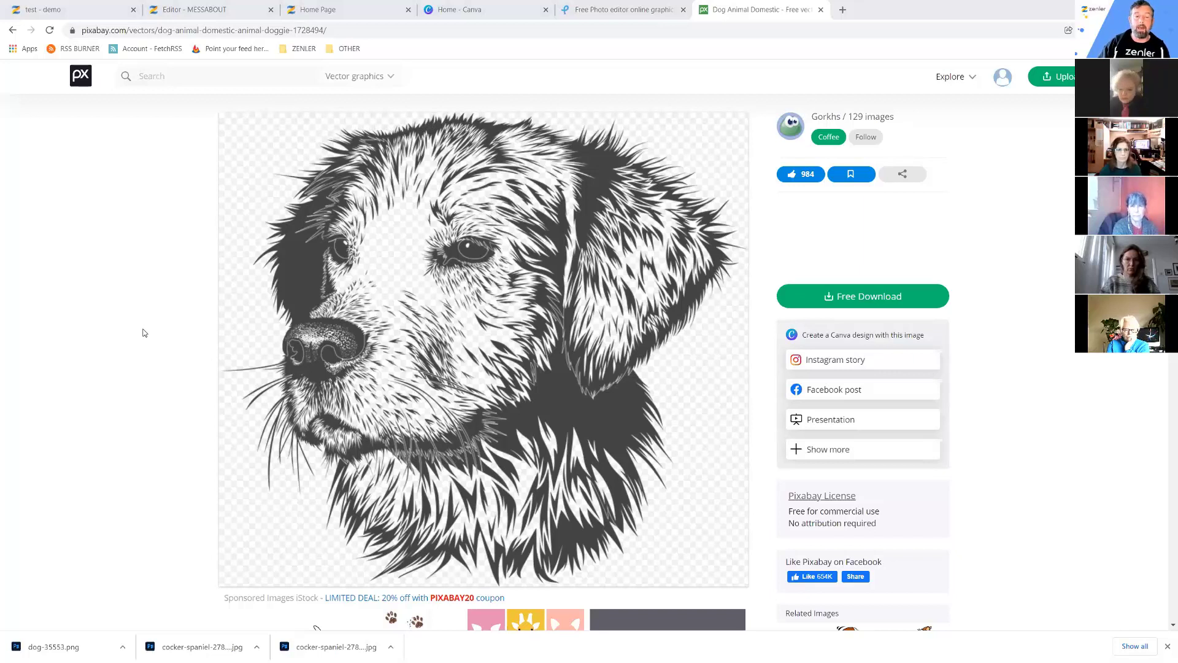
left_click(195, 9)
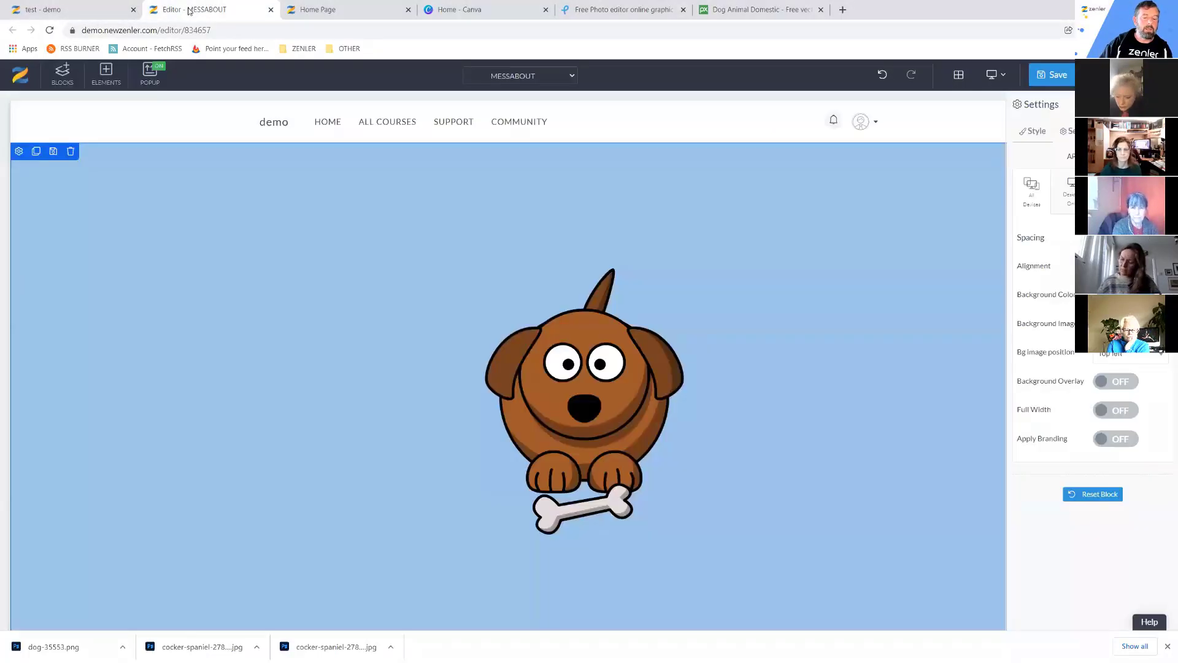
Undo twice to restore the spaniel photo background, then delete the cartoon dog image.
left_click(883, 76)
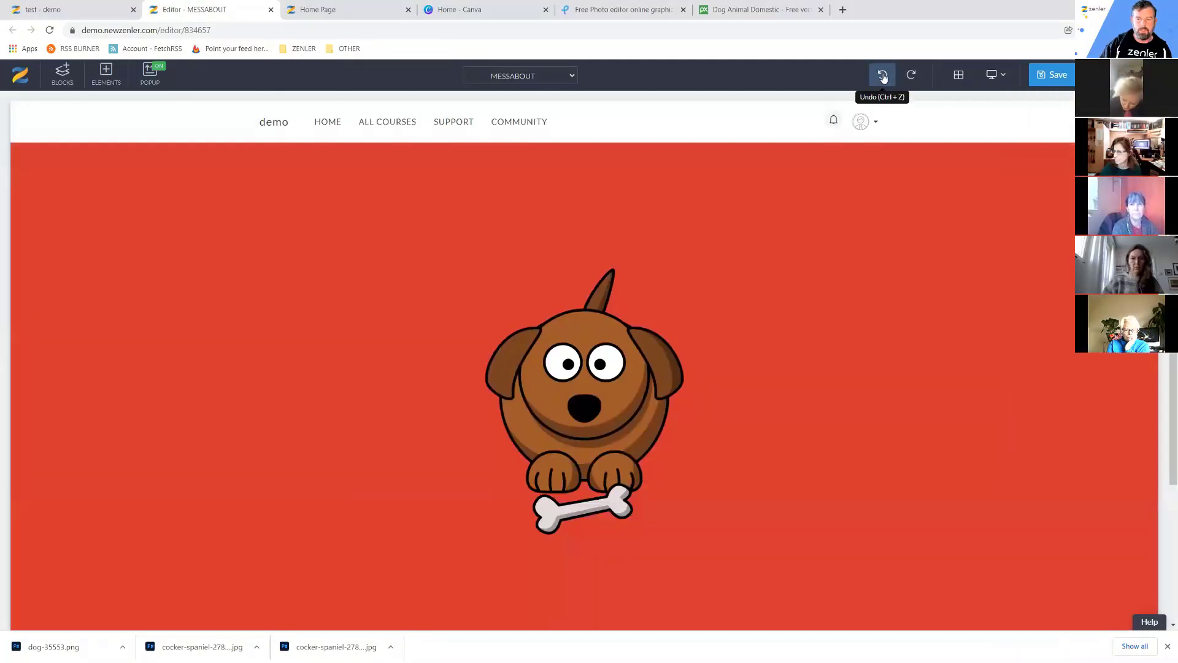
left_click(883, 76)
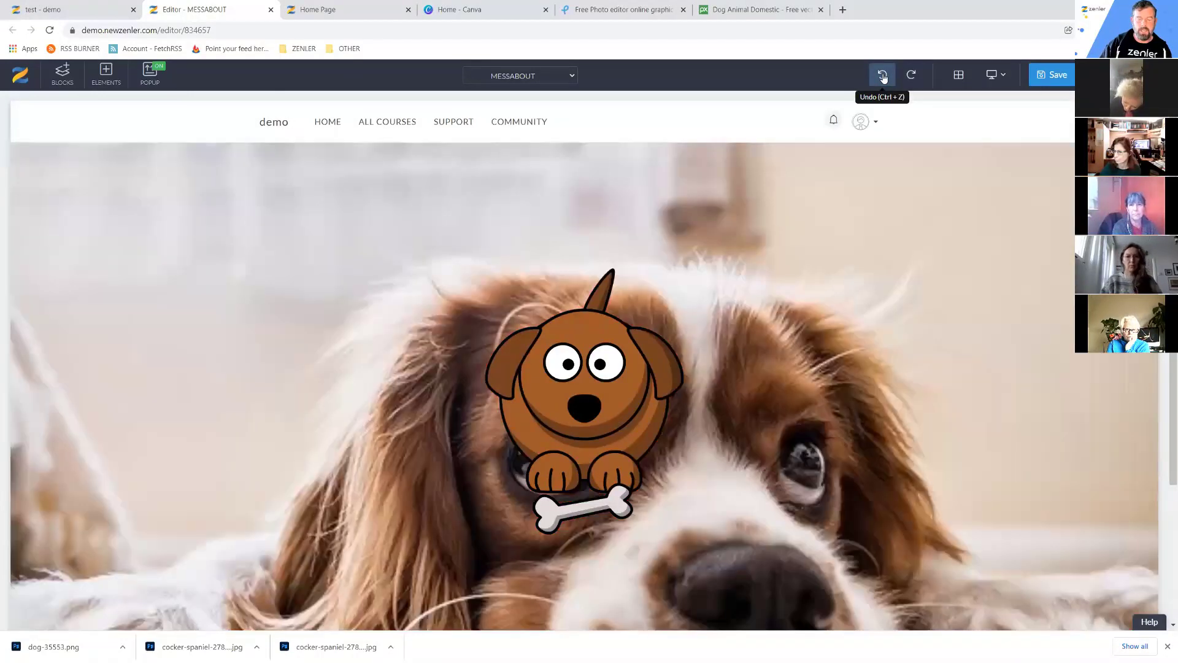
left_click(583, 362)
key("Delete")
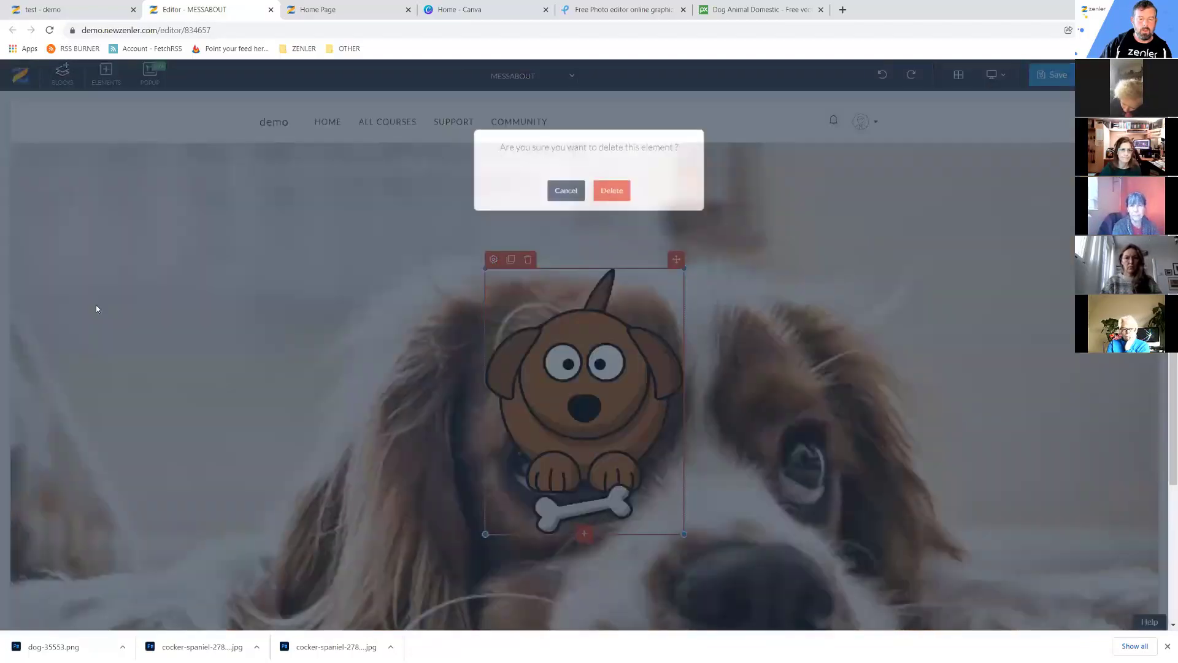
left_click(609, 200)
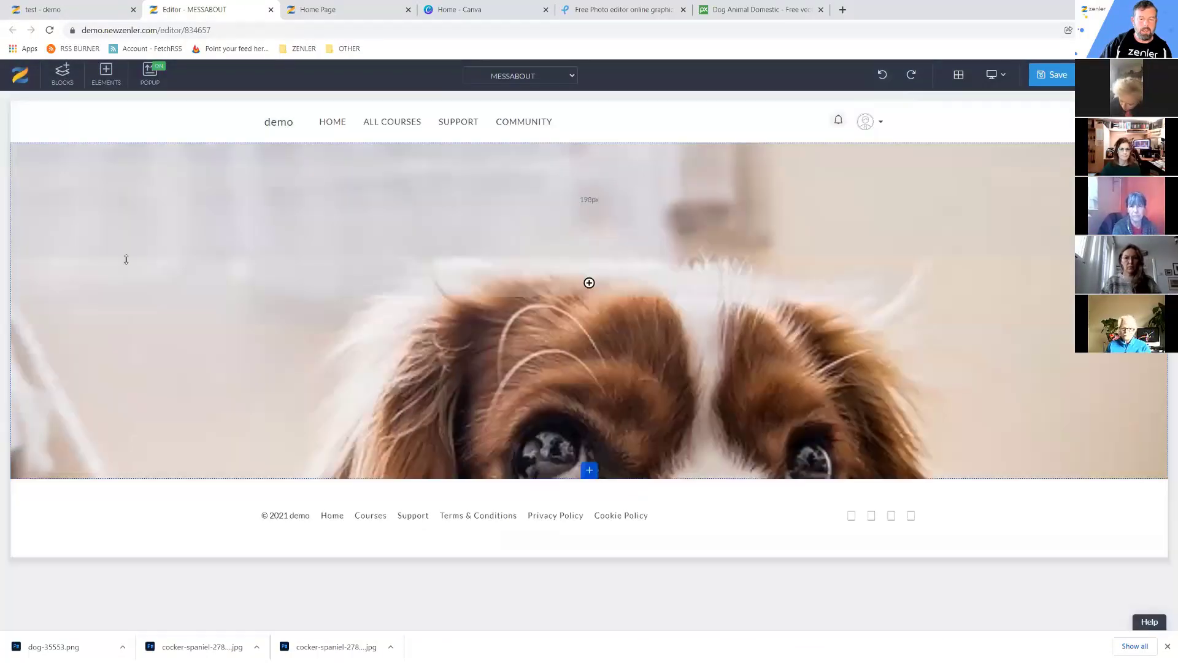
mouse_move(289, 241)
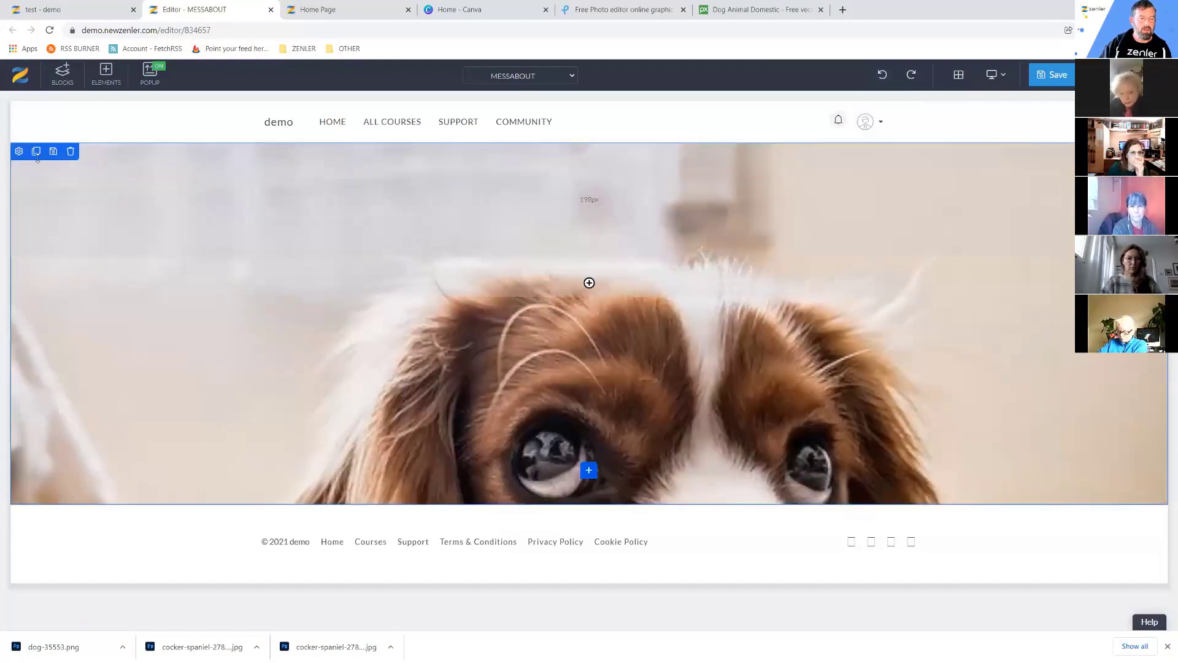
Enable the hero's Background Overlay in pure red and set the overlay opacity to 0.
left_click(19, 153)
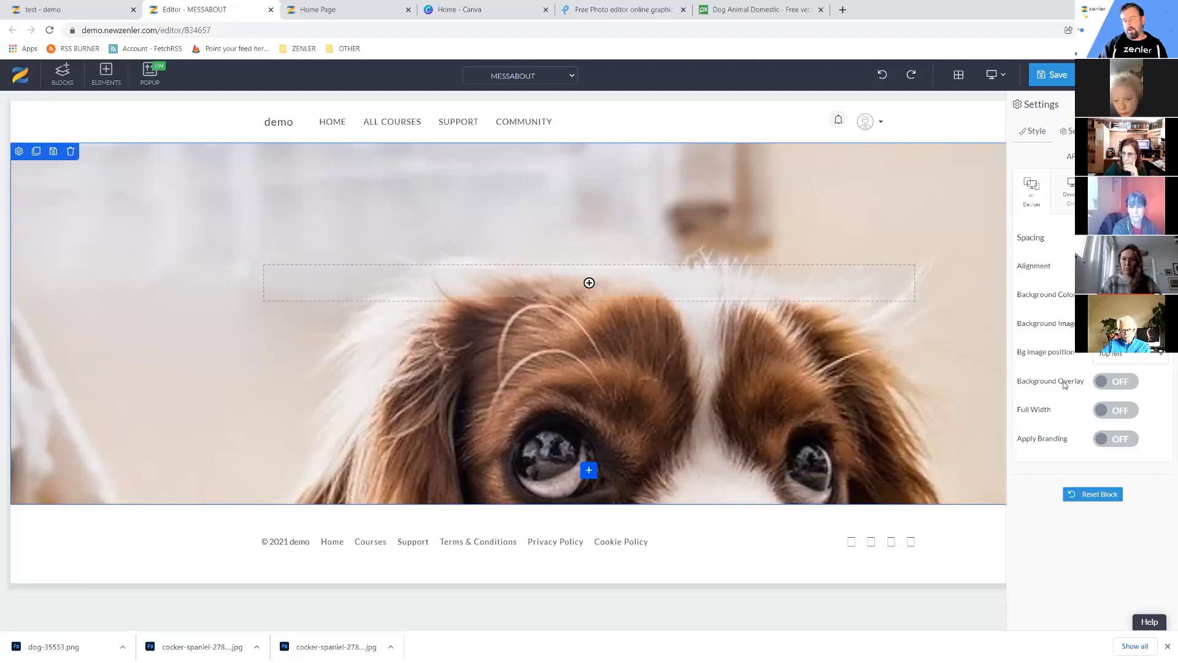
left_click(1122, 384)
left_click(1163, 412)
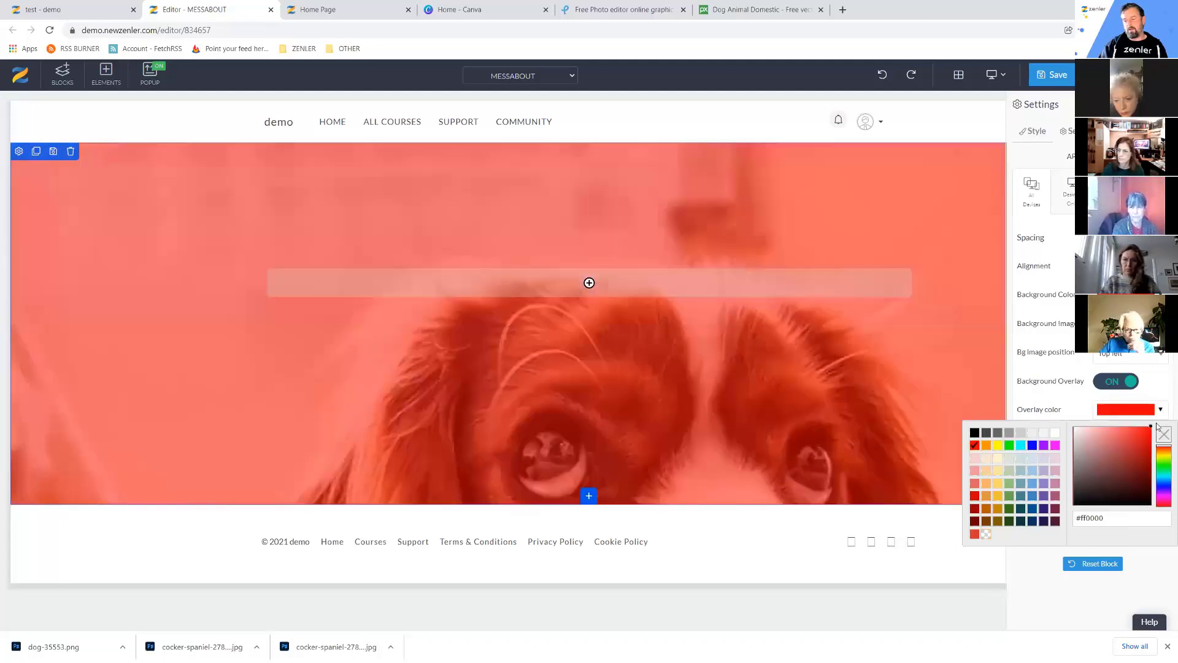
left_click_drag(1145, 432, 1158, 427)
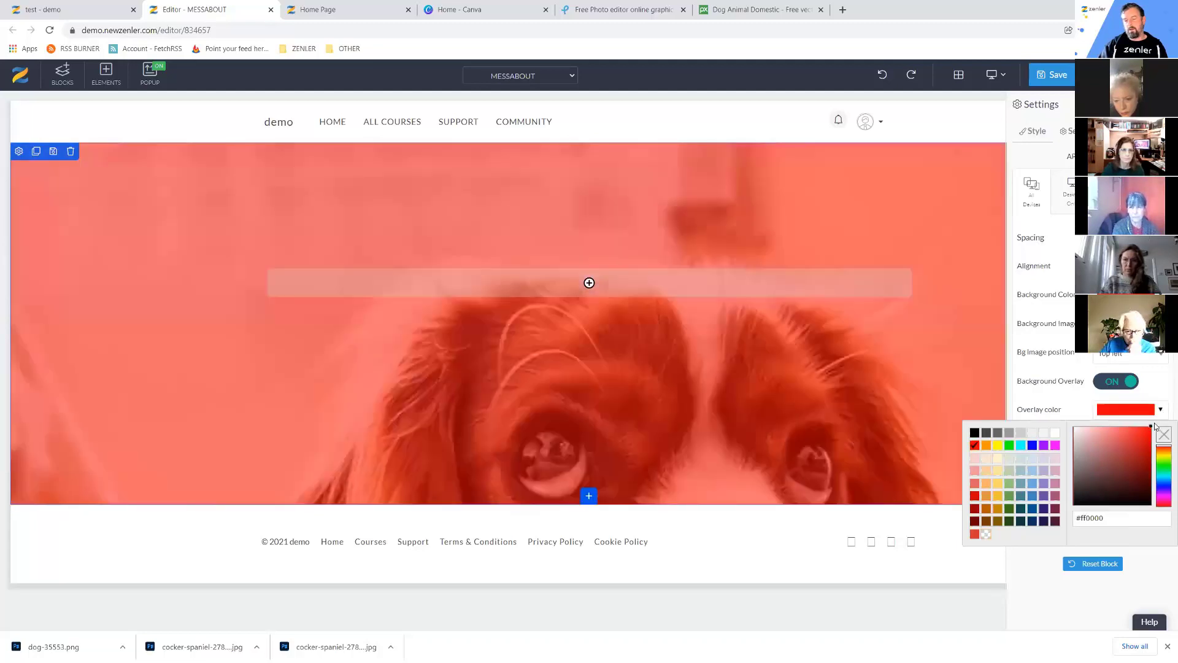
left_click(1160, 391)
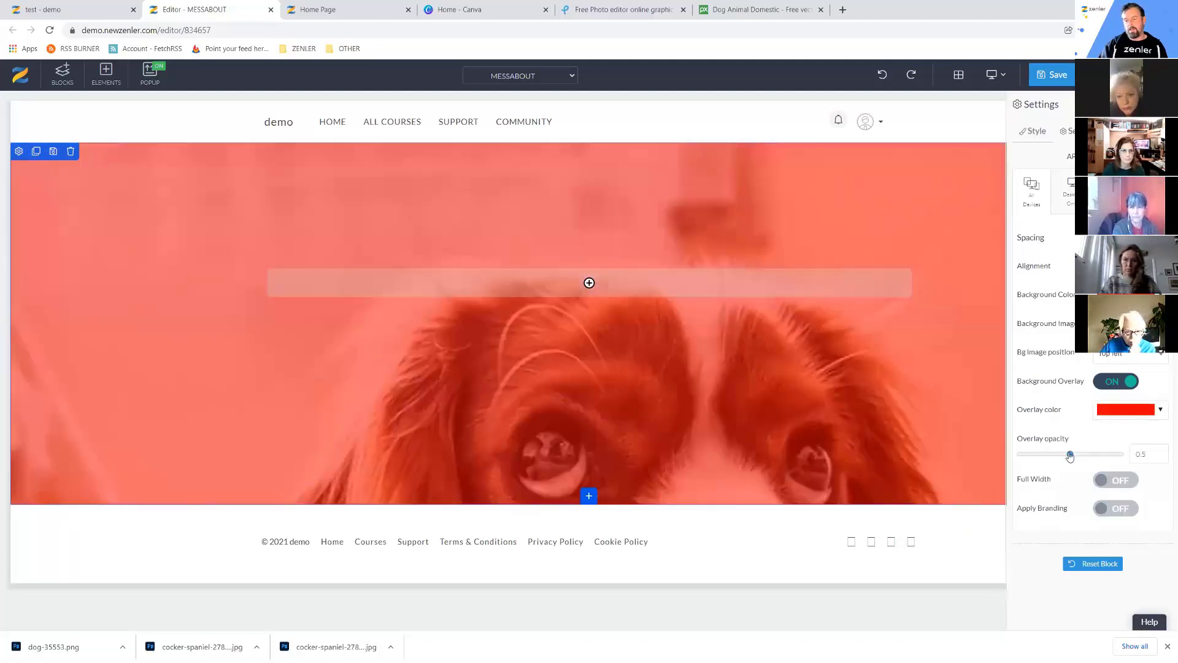
left_click_drag(1070, 456, 1051, 458)
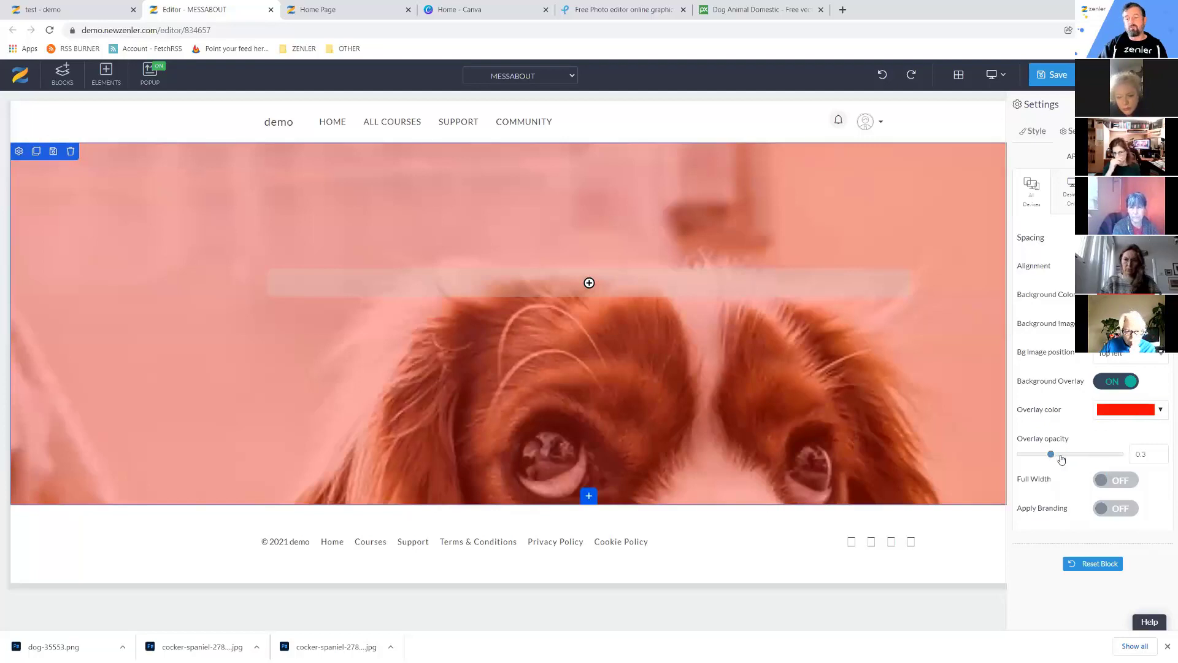
left_click(1062, 459)
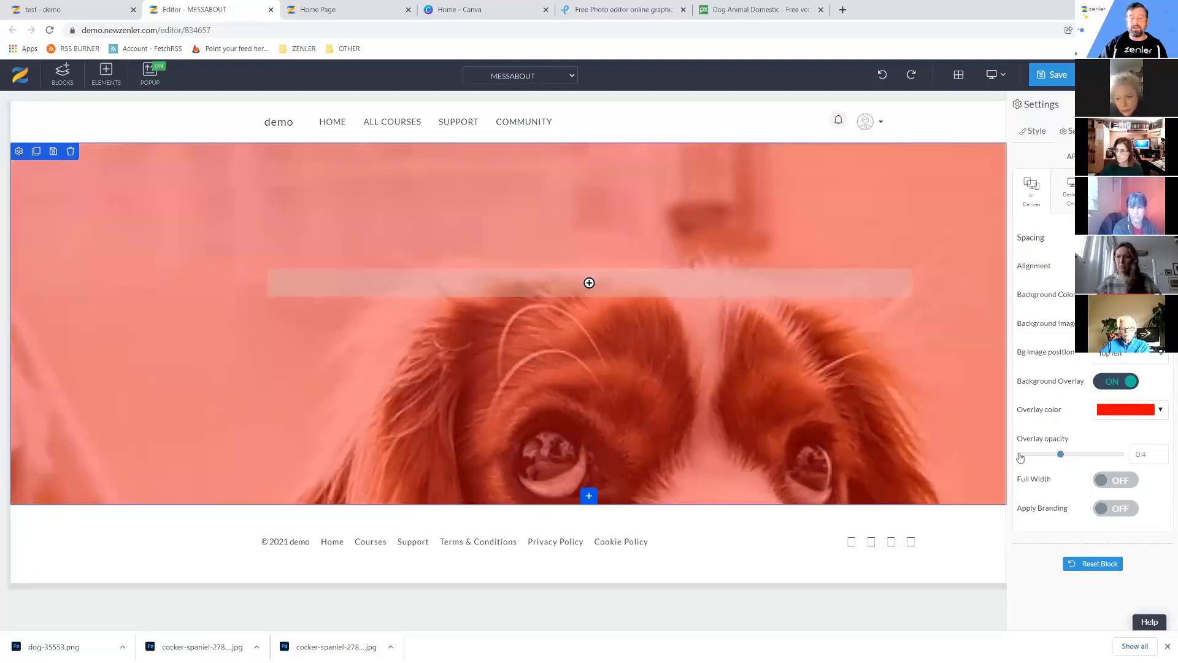
left_click(1021, 457)
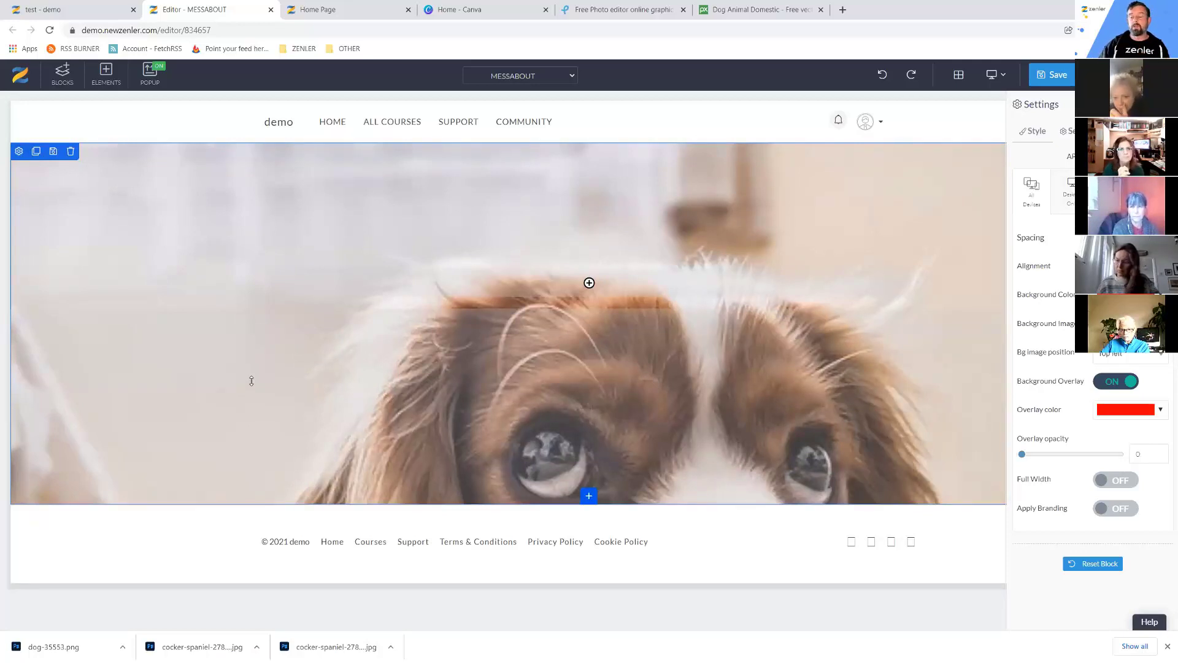
left_click(1162, 411)
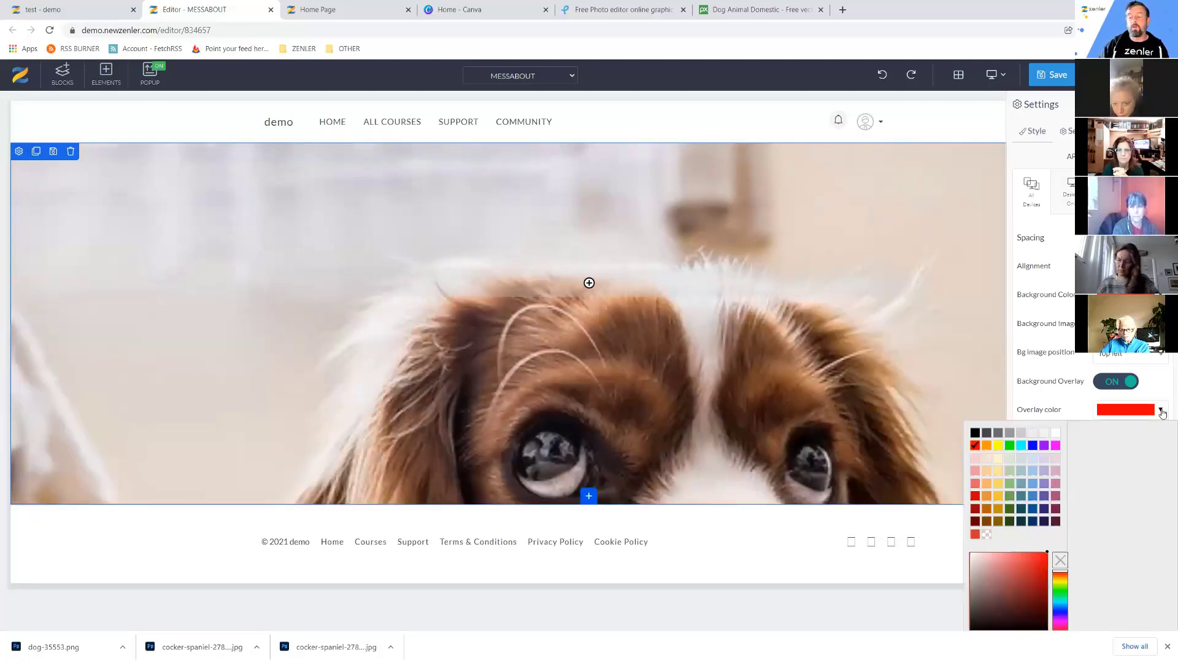
Add a Heading 1 from the Text > Headings elements to the hero and select it.
left_click(591, 283)
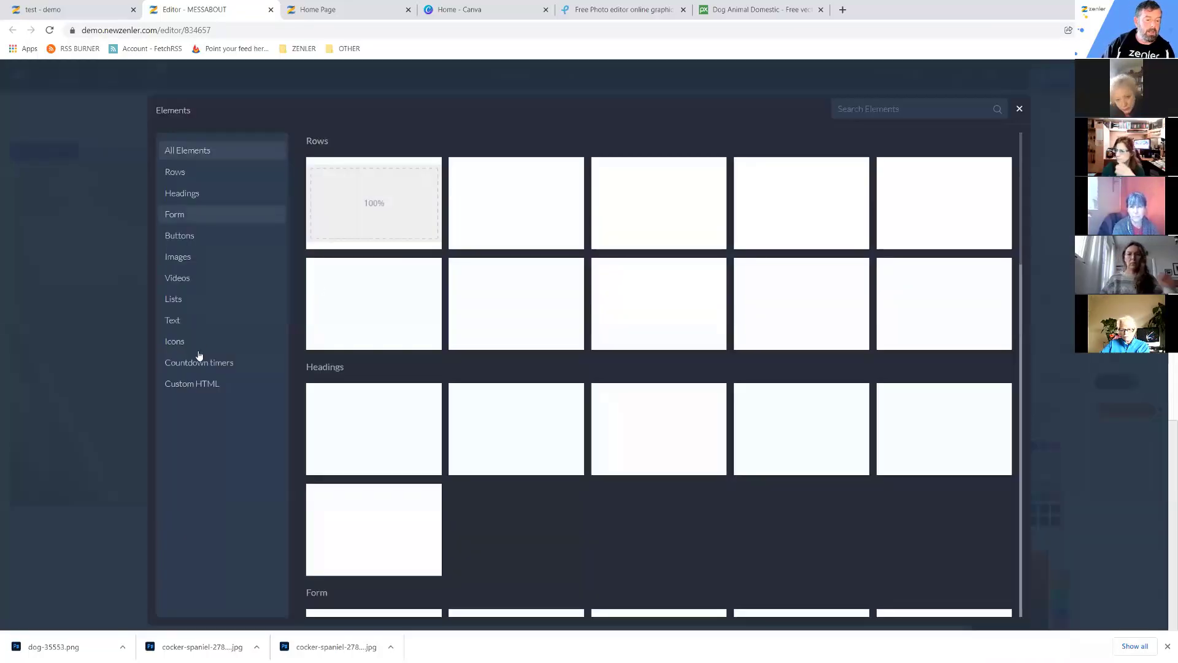
left_click(234, 318)
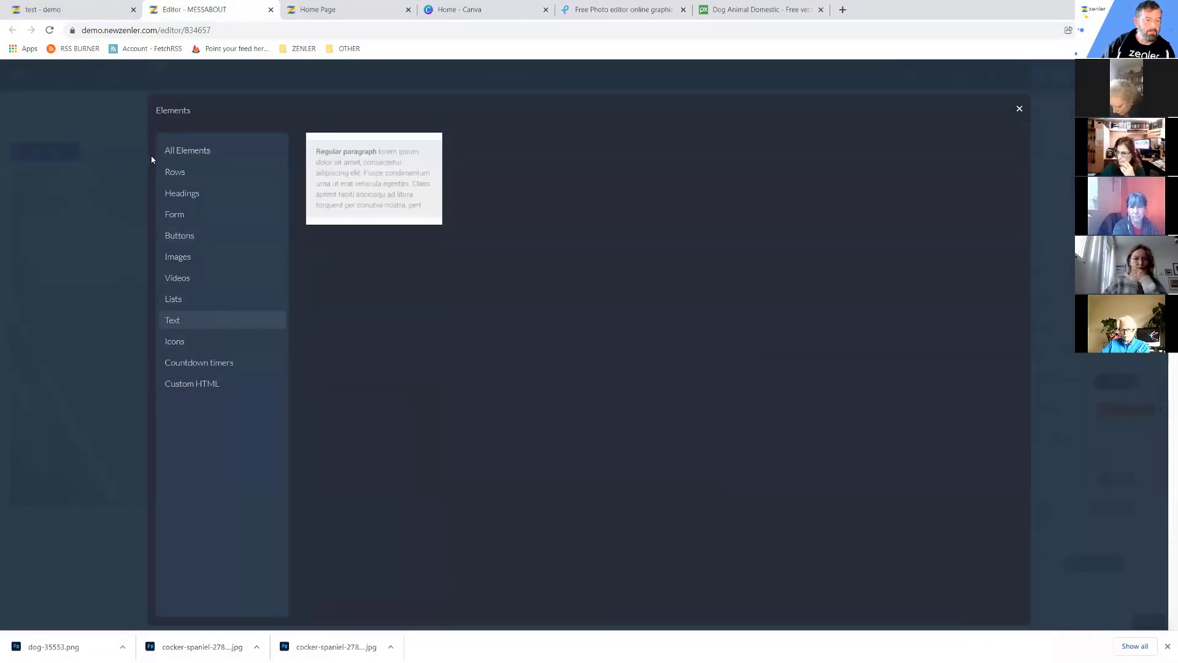
left_click(180, 194)
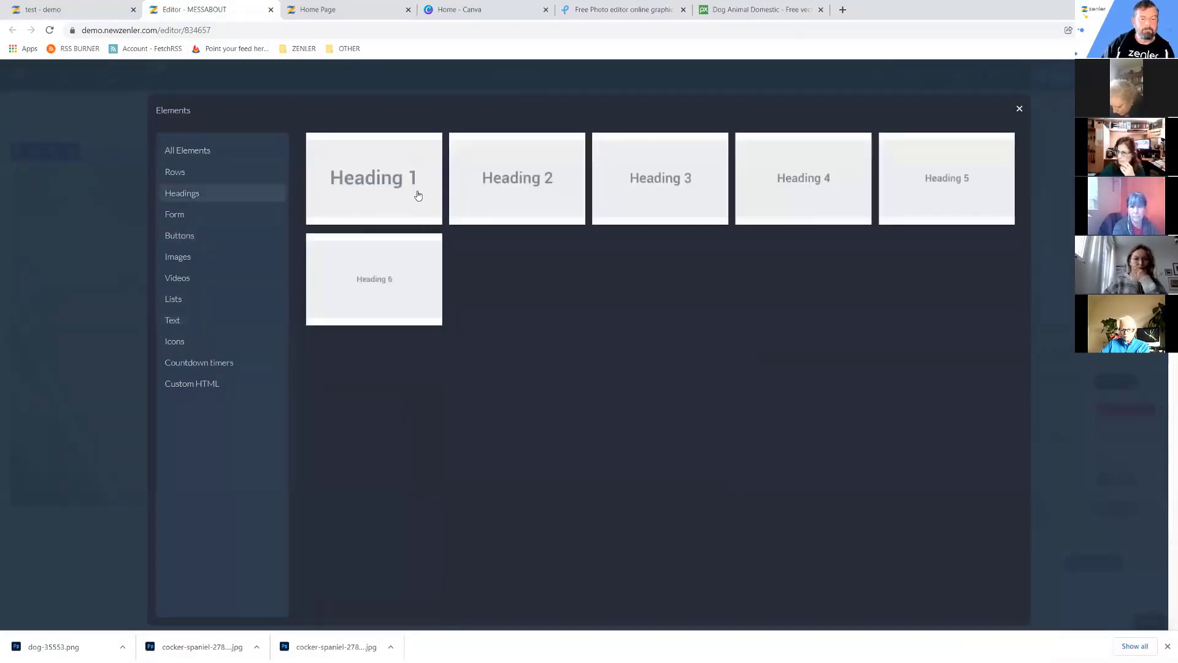
left_click(418, 195)
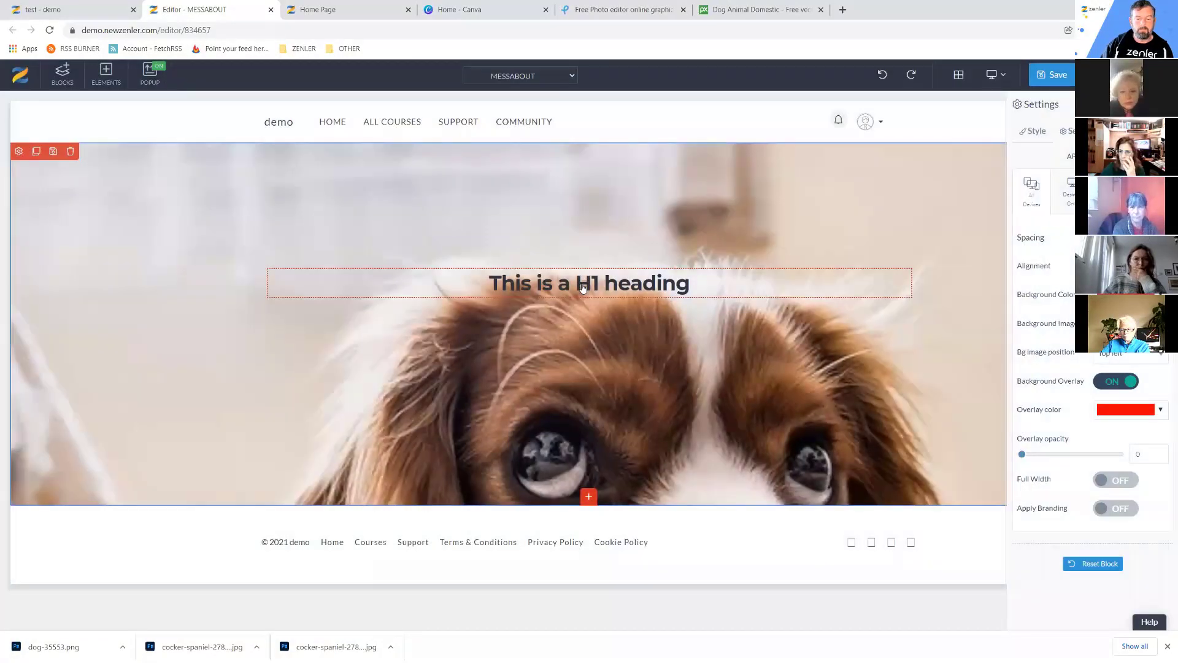
left_click(405, 296)
Set the H1 heading's colour to light grey #ececec and its font size to 55.
left_click(274, 261)
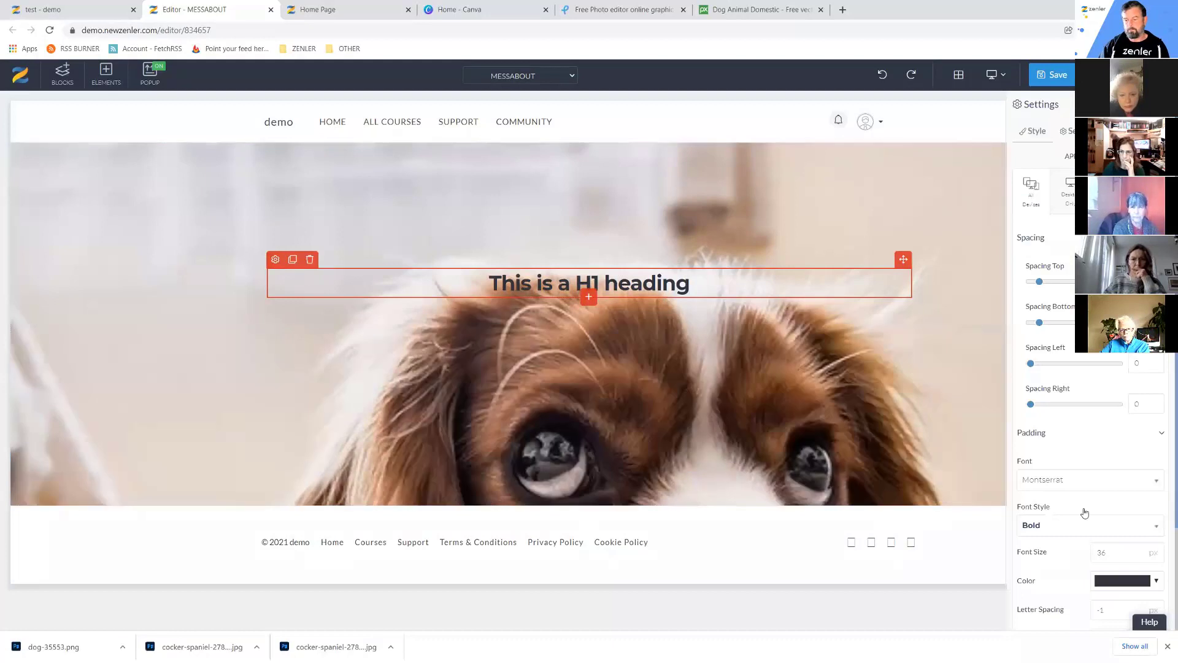
left_click(1155, 583)
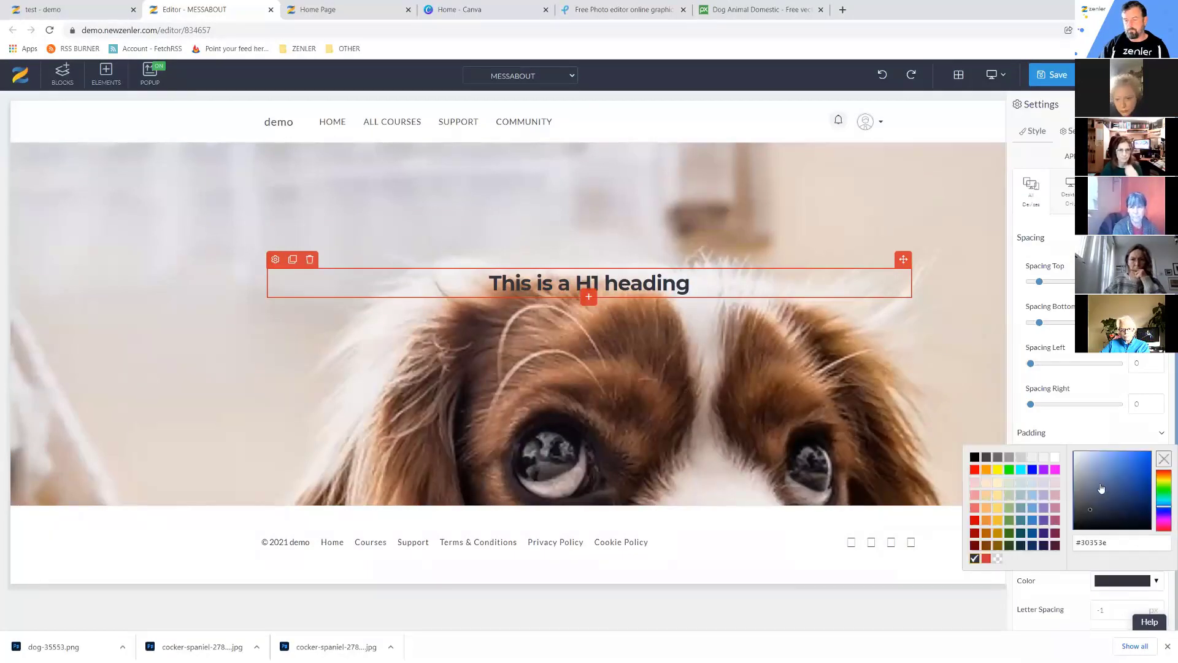
left_click_drag(1101, 488, 1064, 447)
left_click(1023, 420)
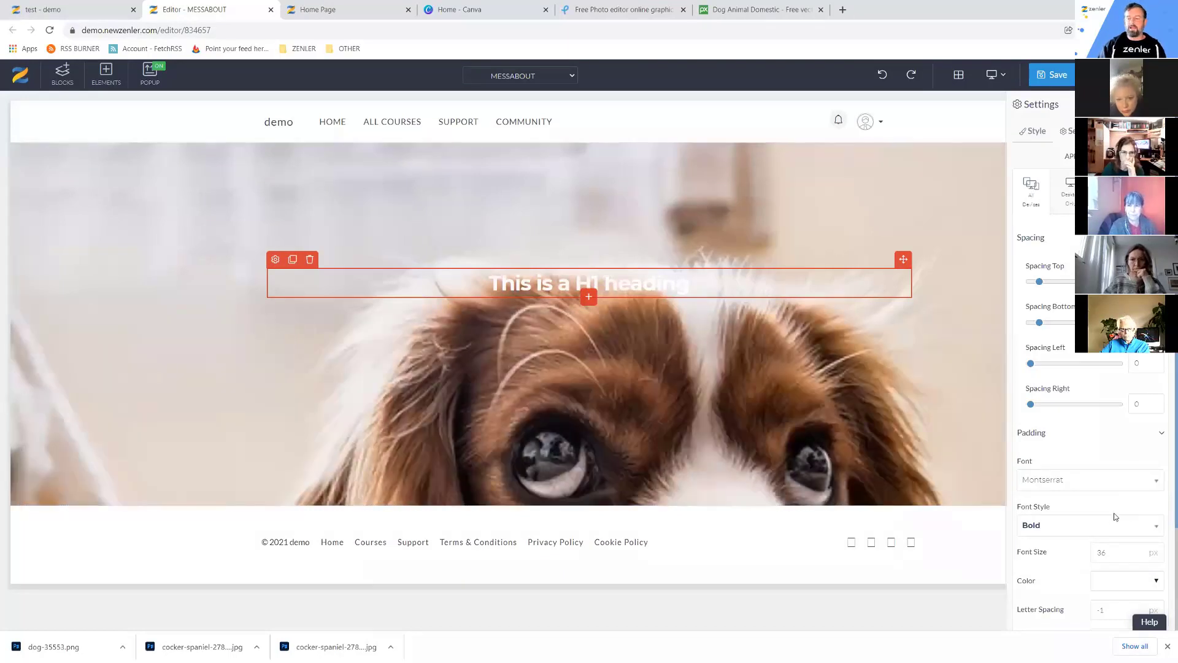
double_click(1095, 552)
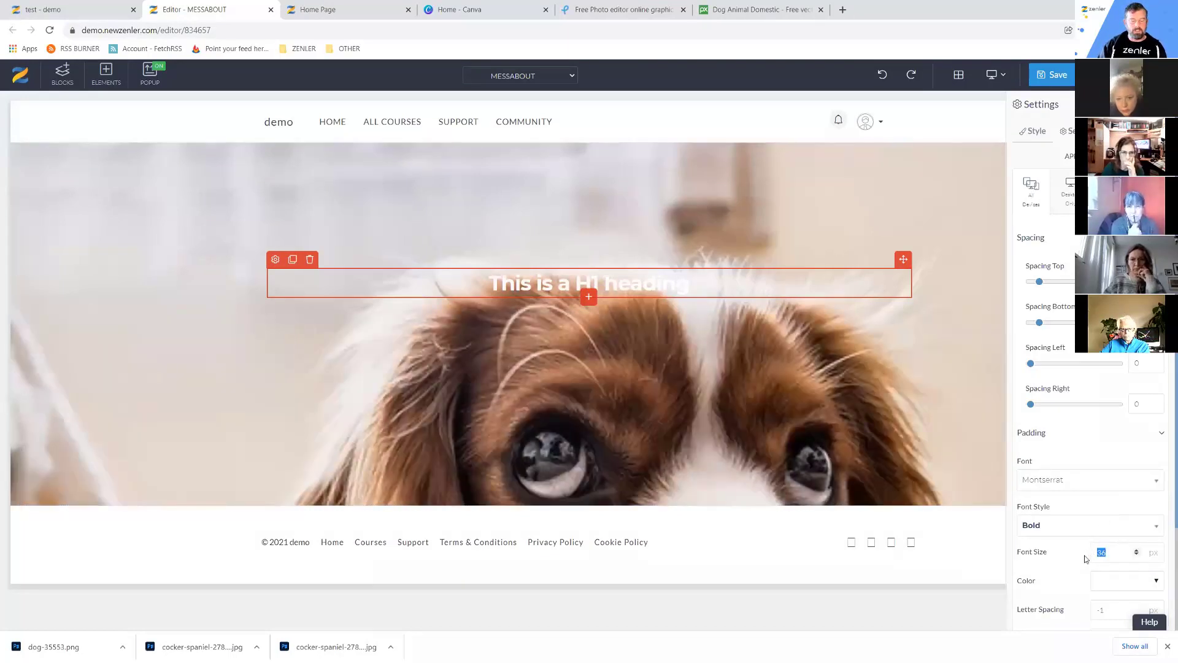
type("55")
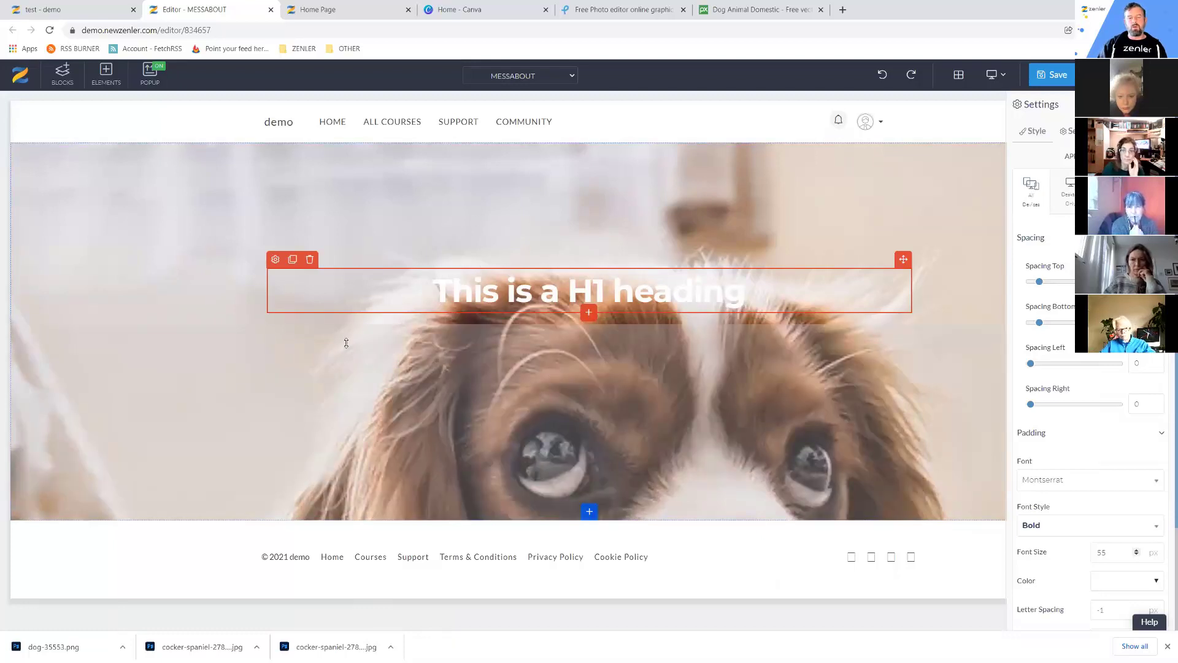
left_click(67, 224)
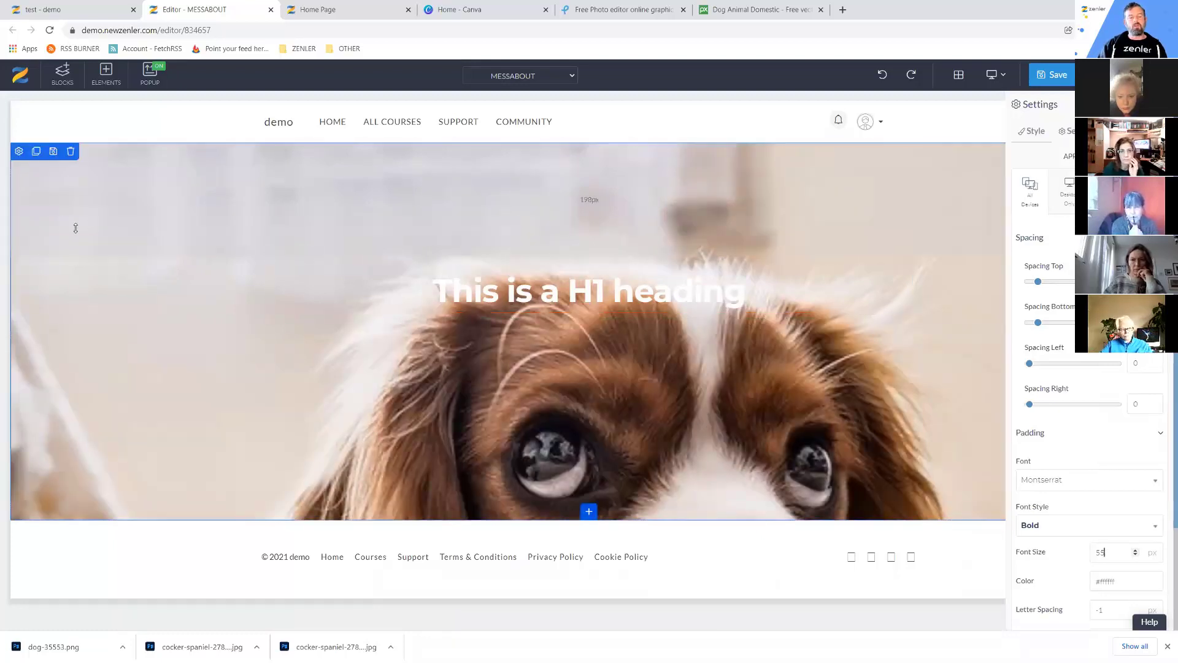
Set the hero's overlay colour to black at 0.2 opacity, then switch to the IMAGES folder.
left_click(19, 152)
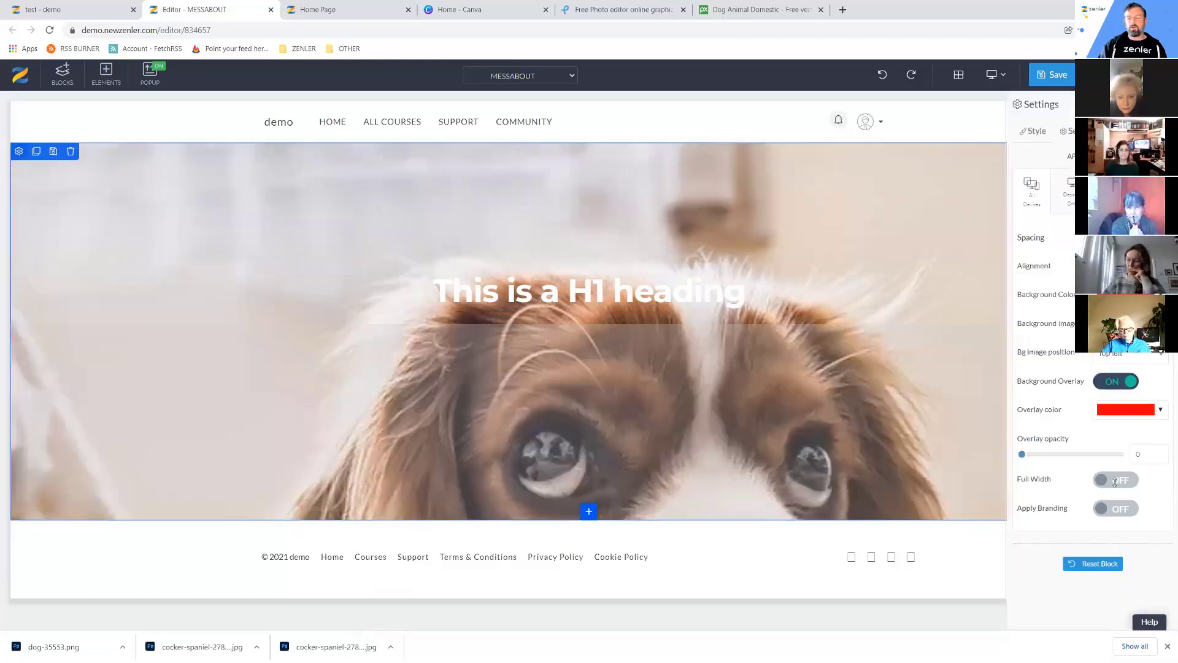
left_click(1160, 409)
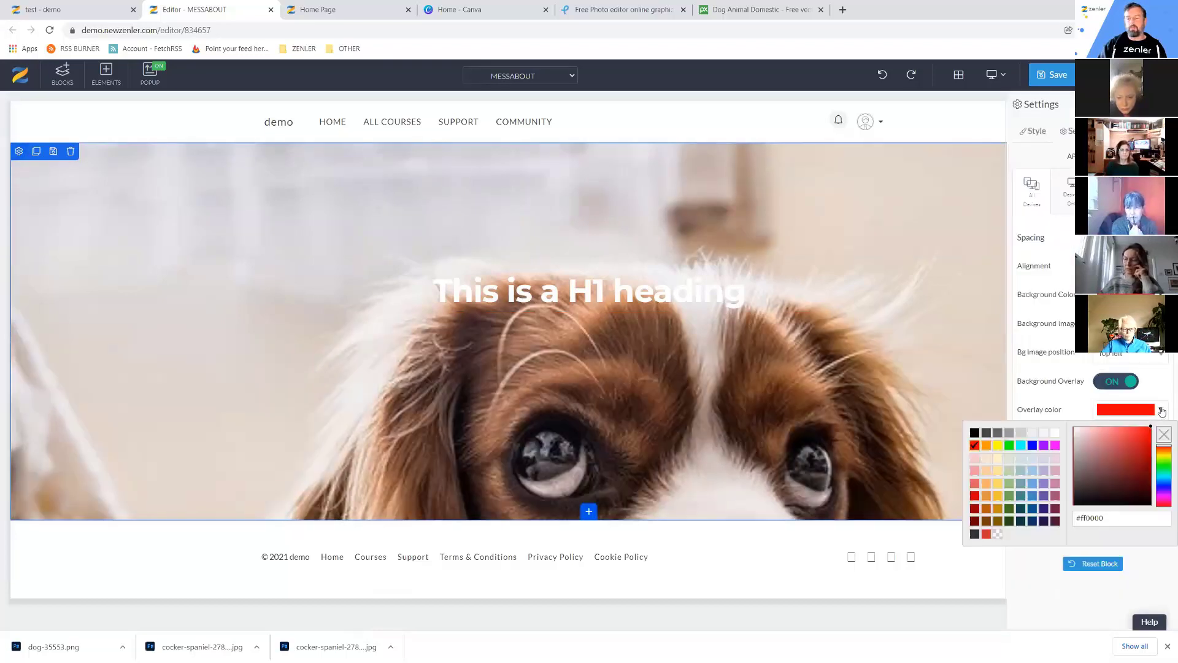
left_click(975, 433)
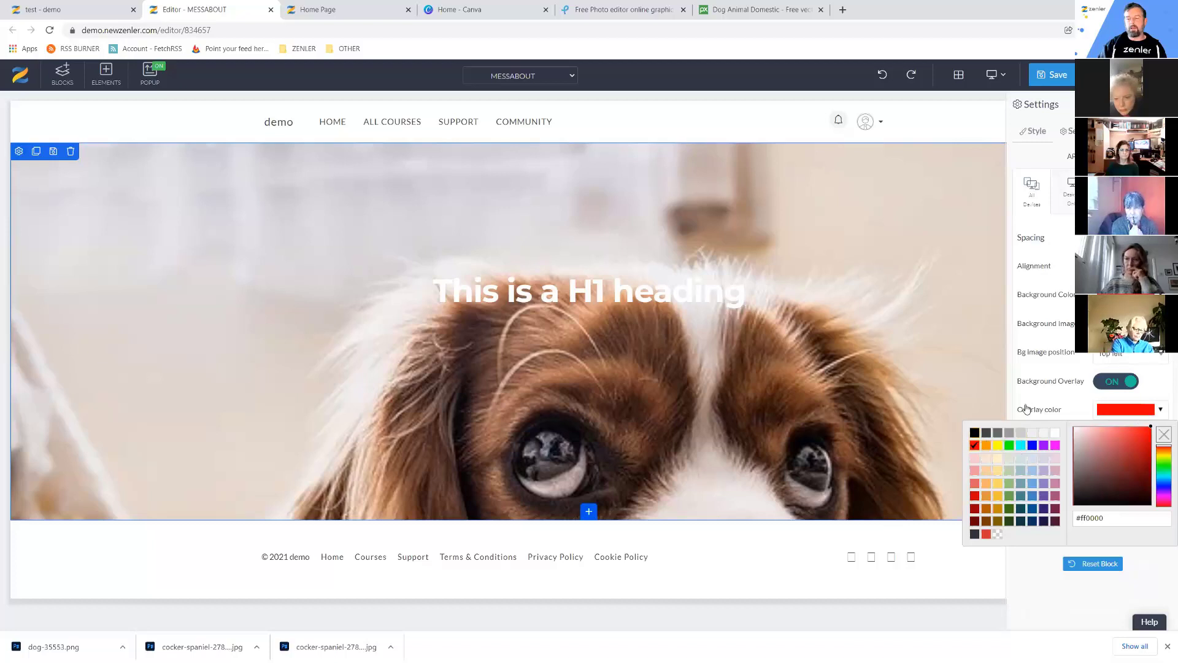
left_click(1035, 399)
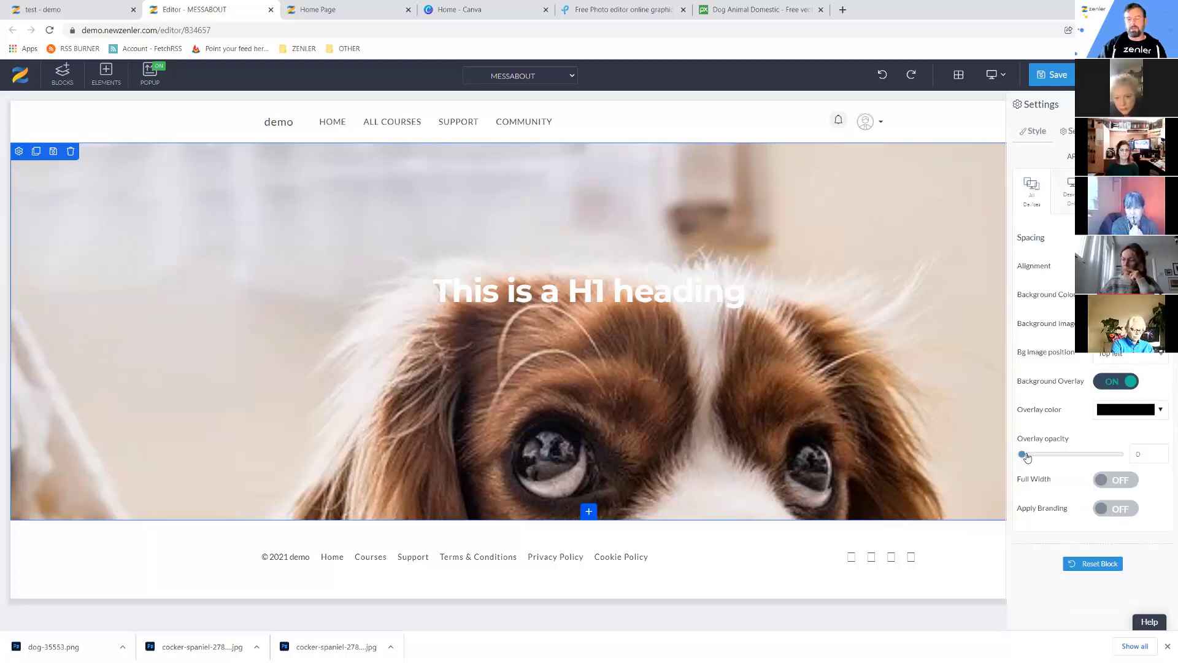
left_click(1027, 456)
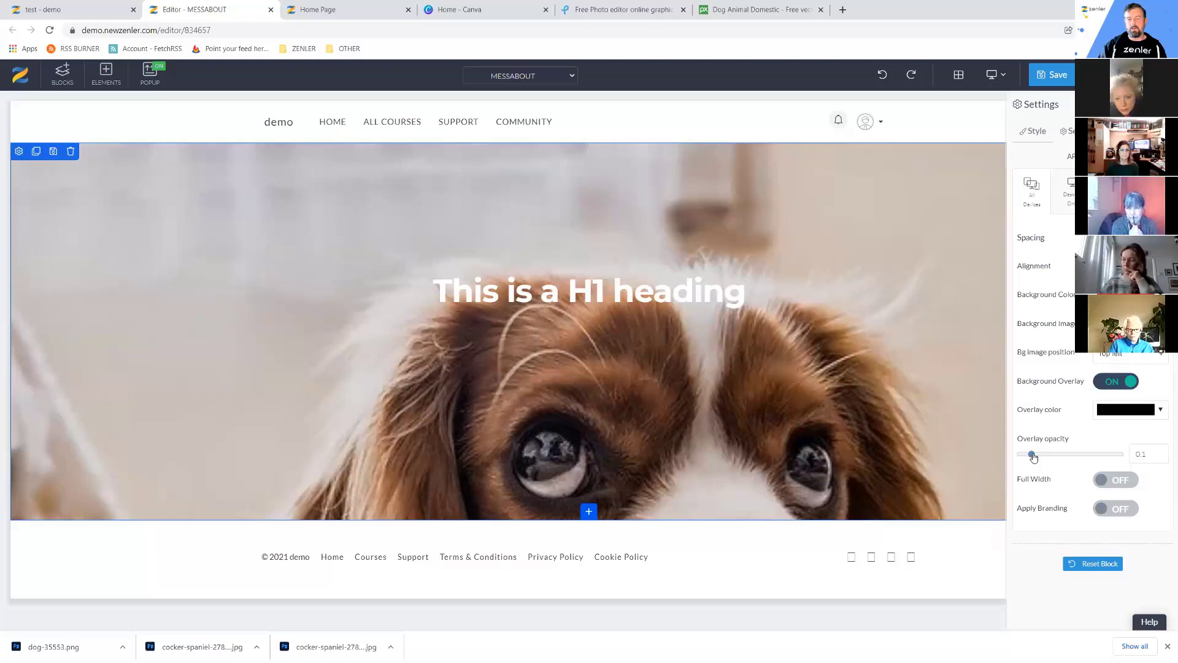
left_click(1042, 456)
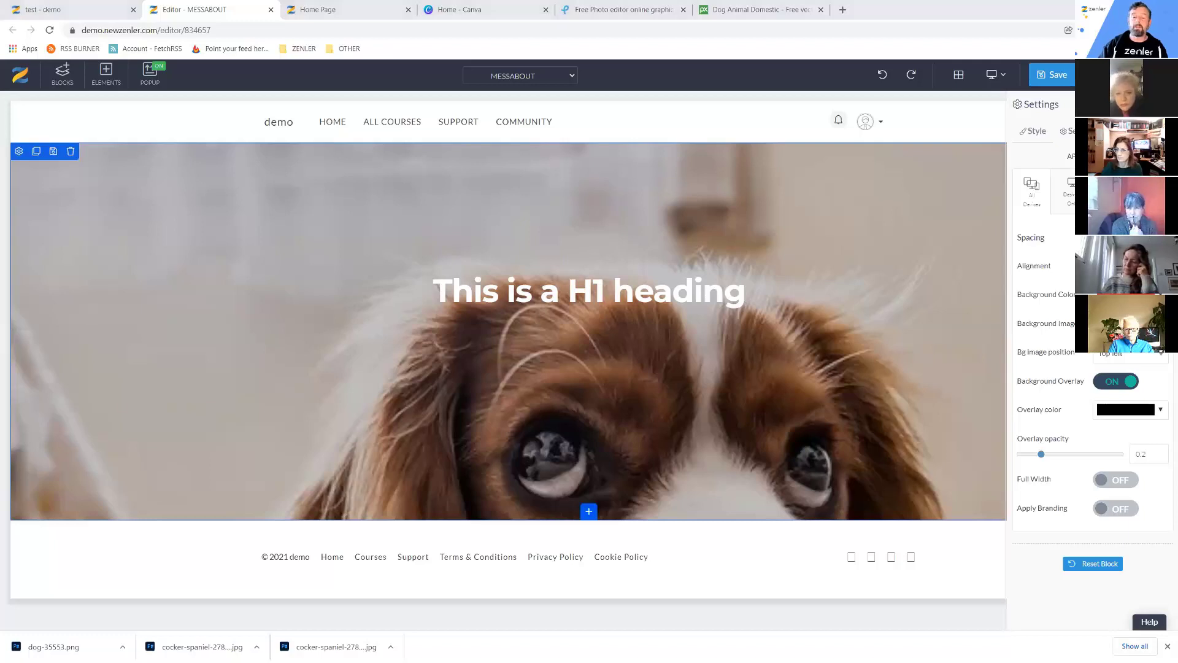
key("alt+Tab")
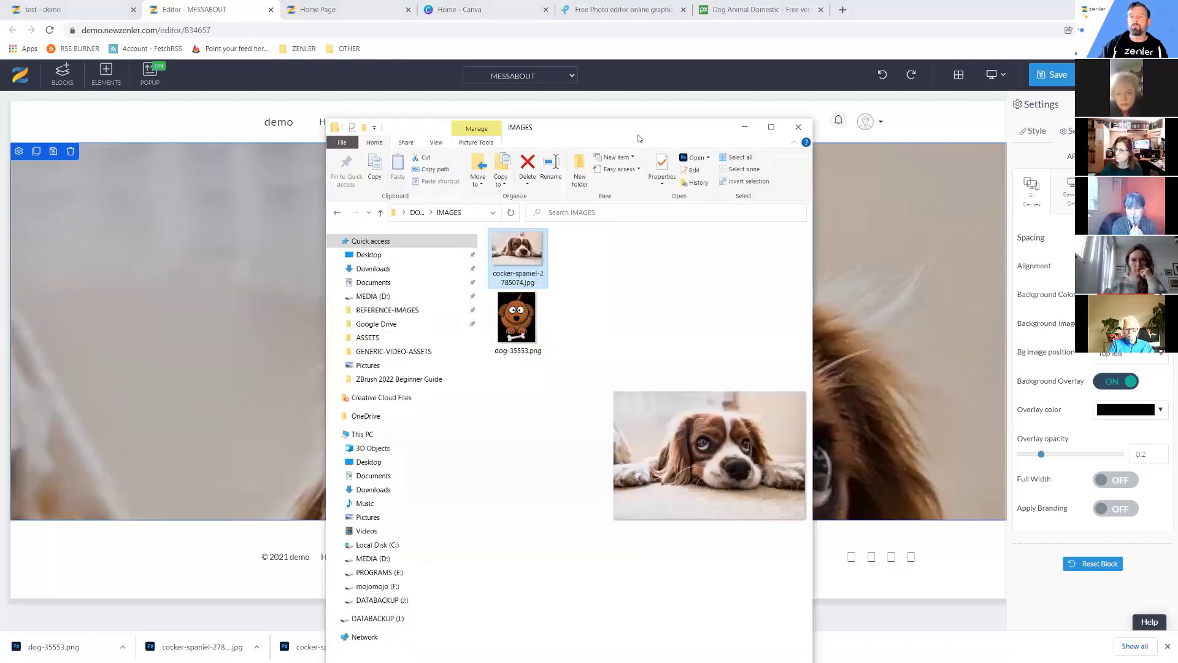
Go back to the pixlr.com page and launch the Pixlr E advanced photo editor.
key("alt+Tab")
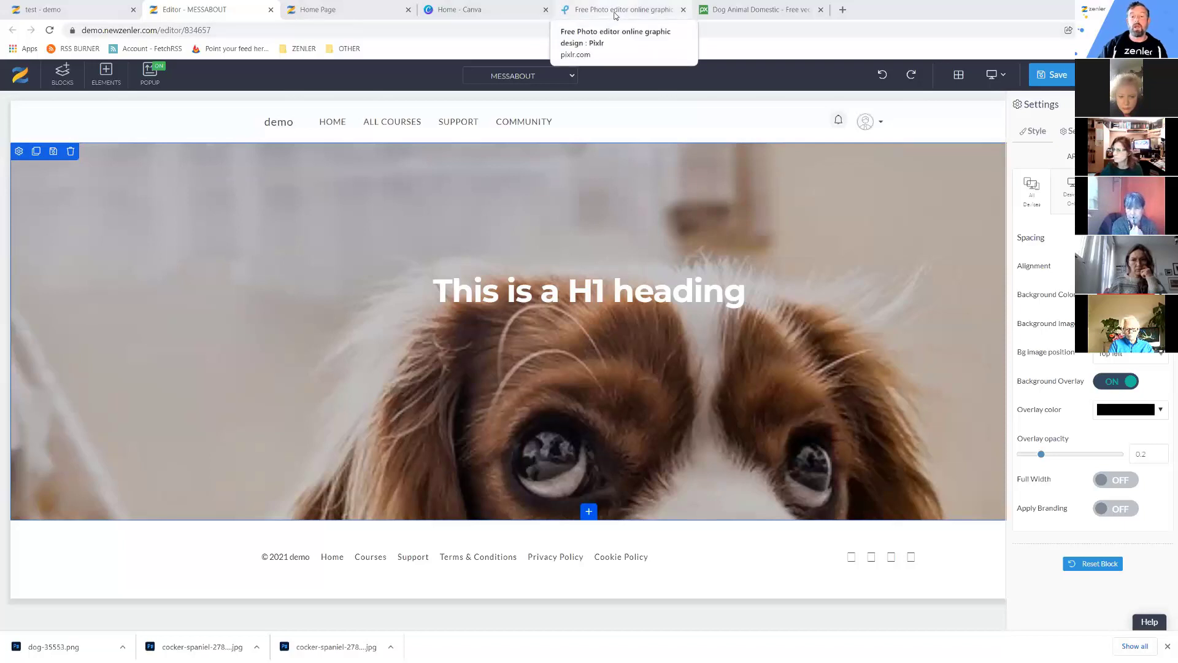
left_click(615, 15)
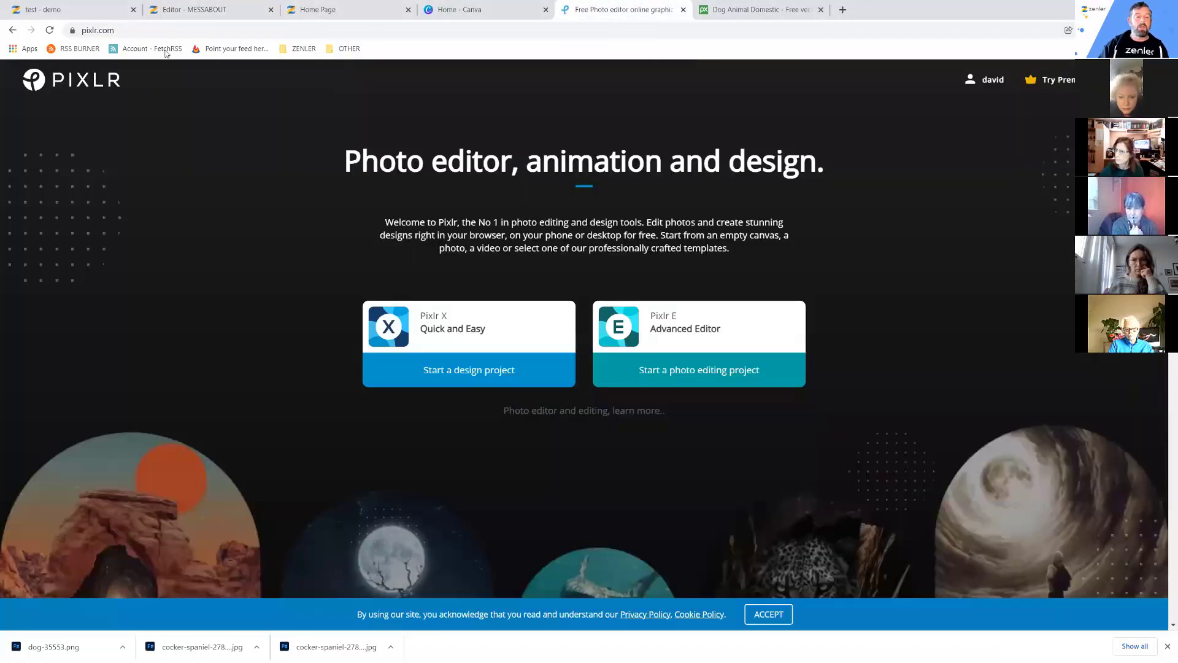
left_click(137, 30)
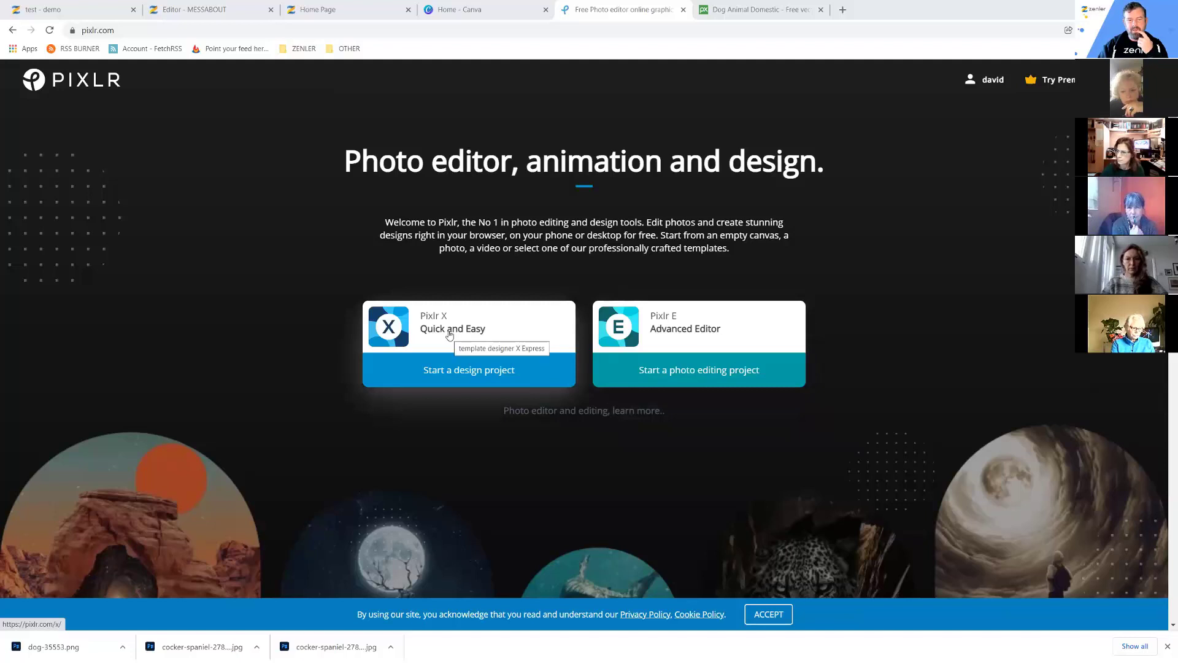
left_click(679, 335)
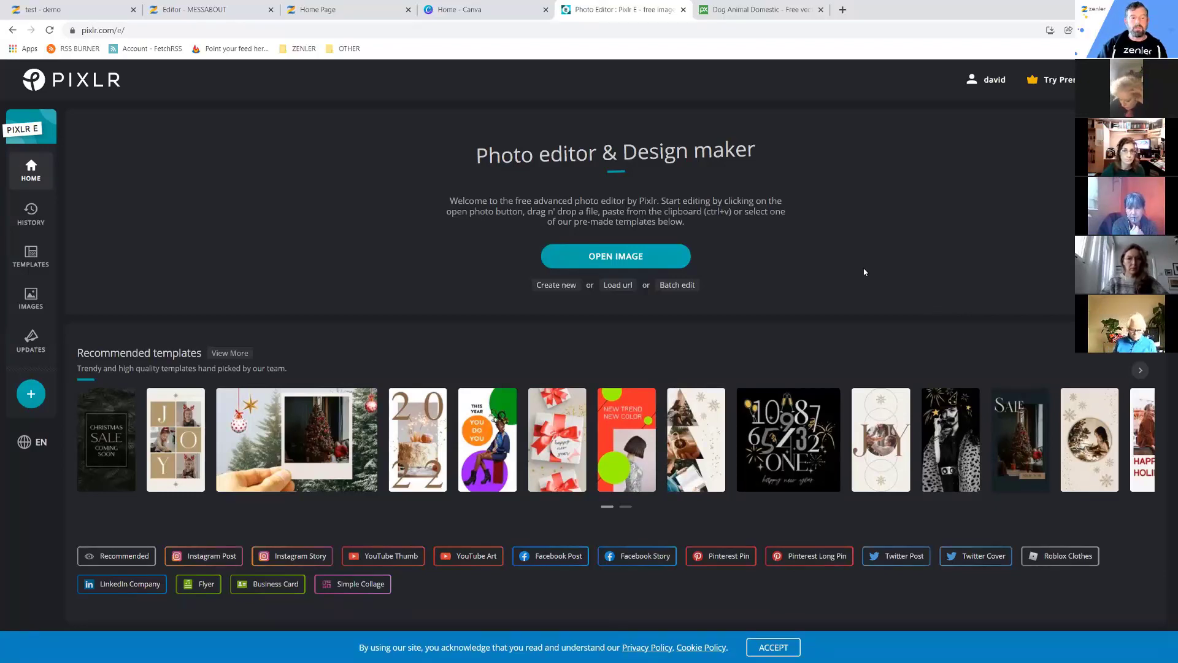
Open cocker-spaniel-2785074.jpg in Pixlr E, pre-resized to Ultra HD 3840 x 2559.
left_click(607, 258)
left_click(134, 99)
left_click(845, 396)
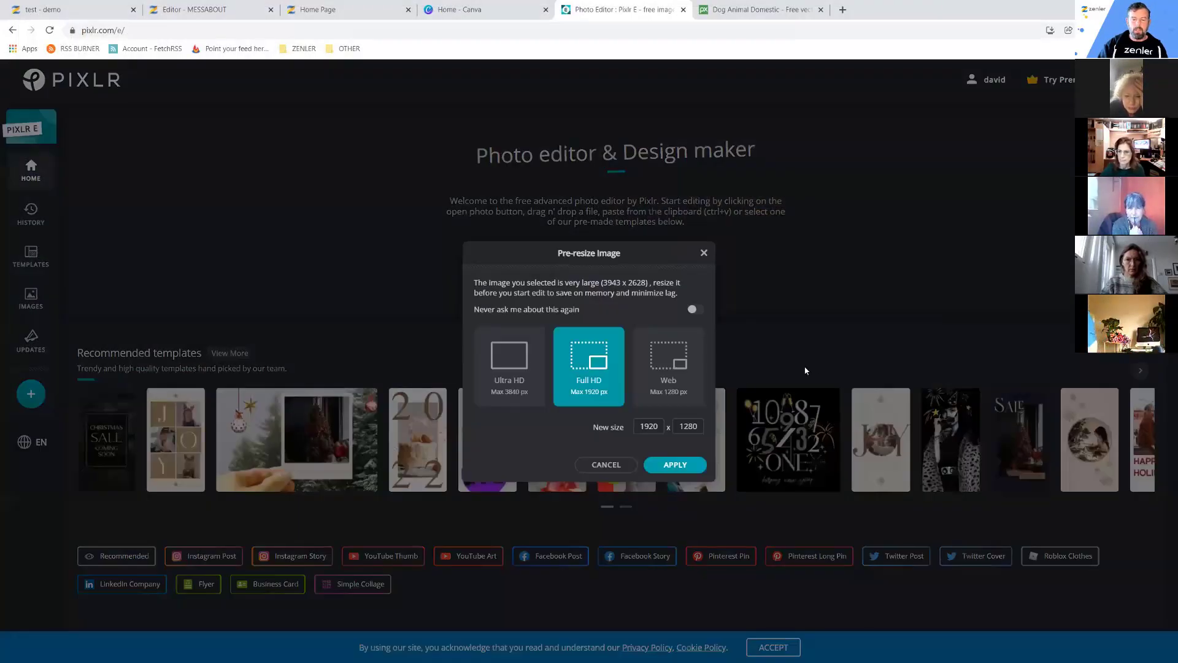
left_click(512, 377)
left_click(587, 402)
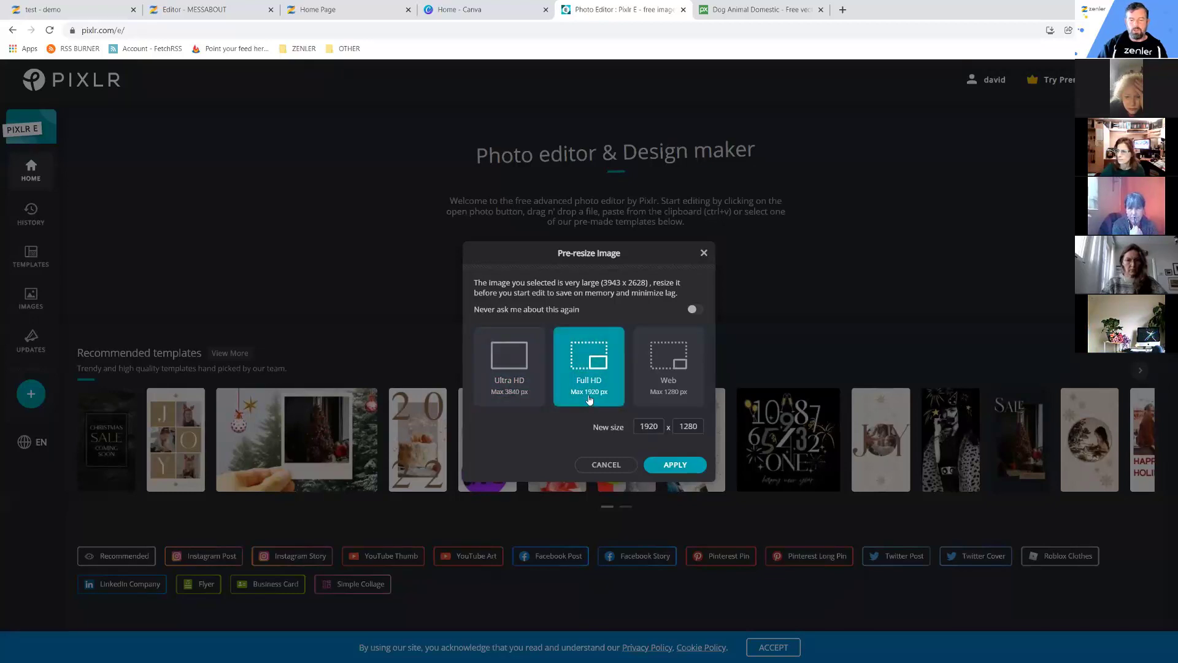
left_click(512, 372)
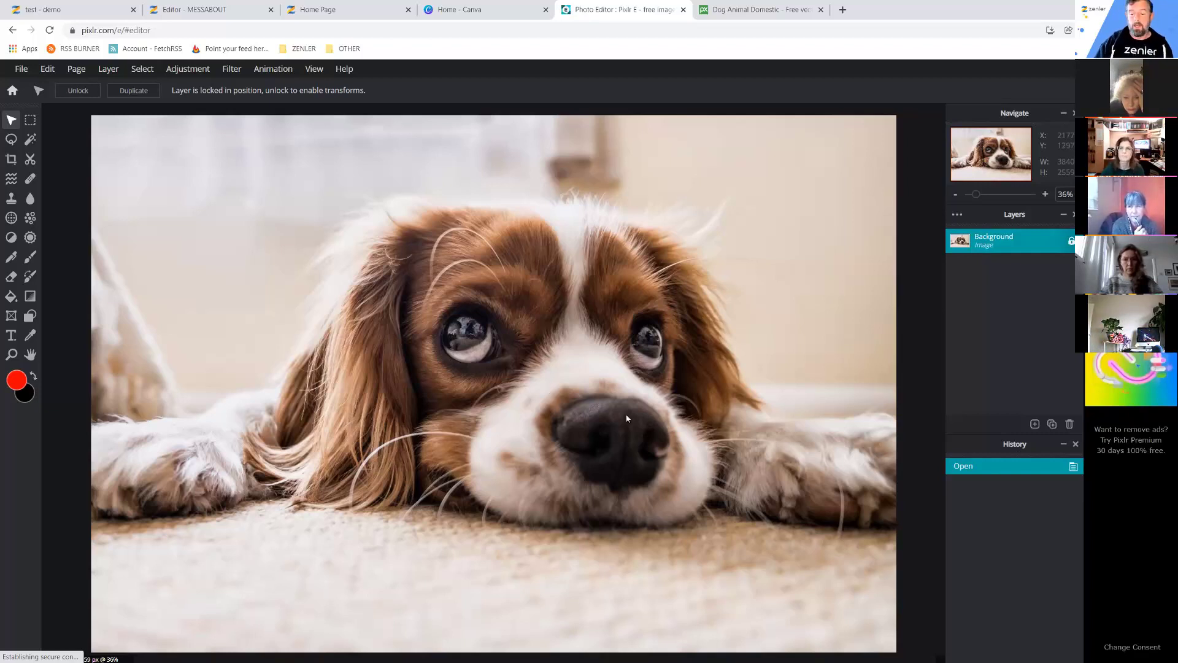
Add an empty Layer 2 above the Background layer and select it.
left_click(1035, 425)
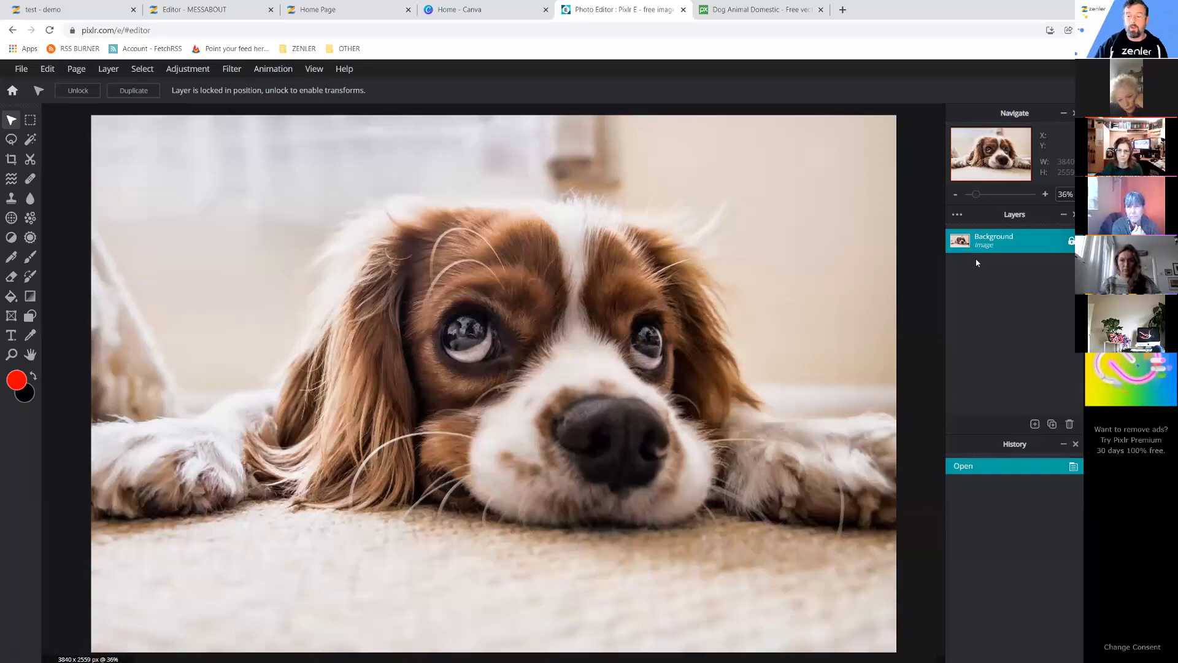
left_click(1036, 425)
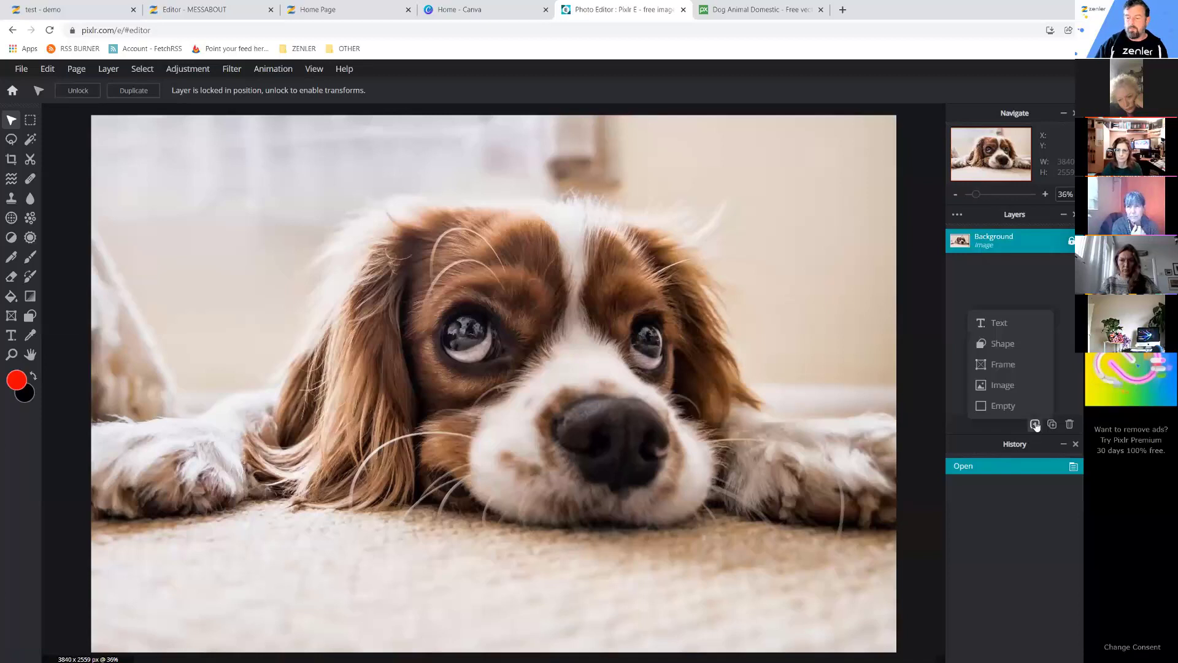
left_click(999, 404)
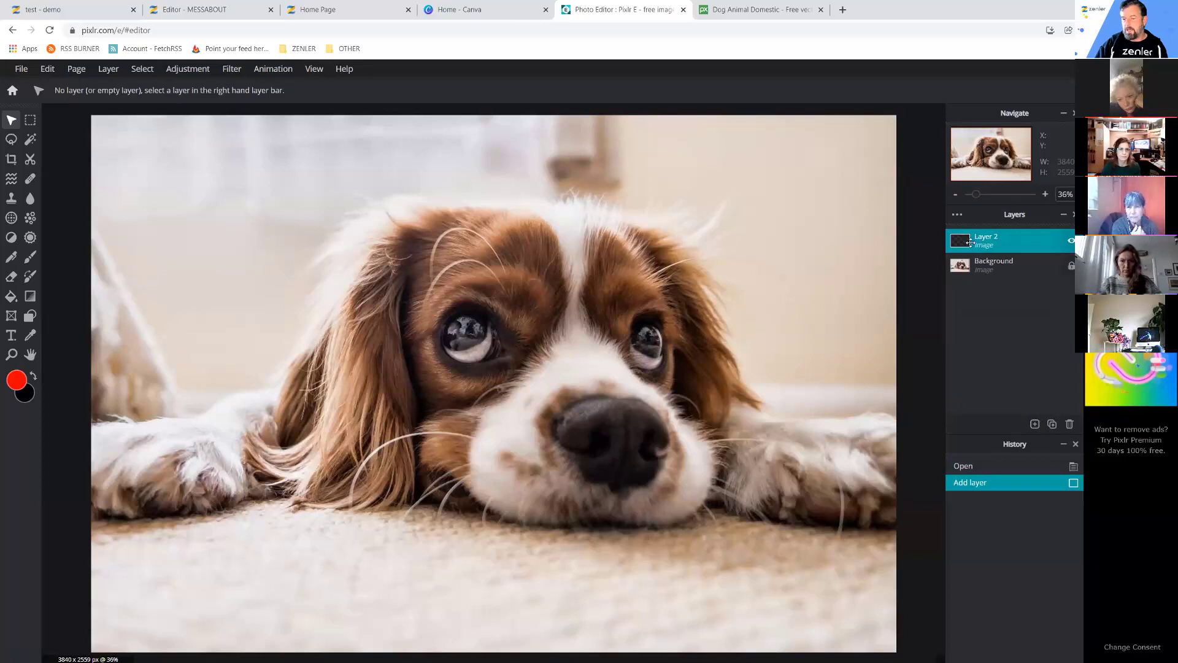
left_click(985, 270)
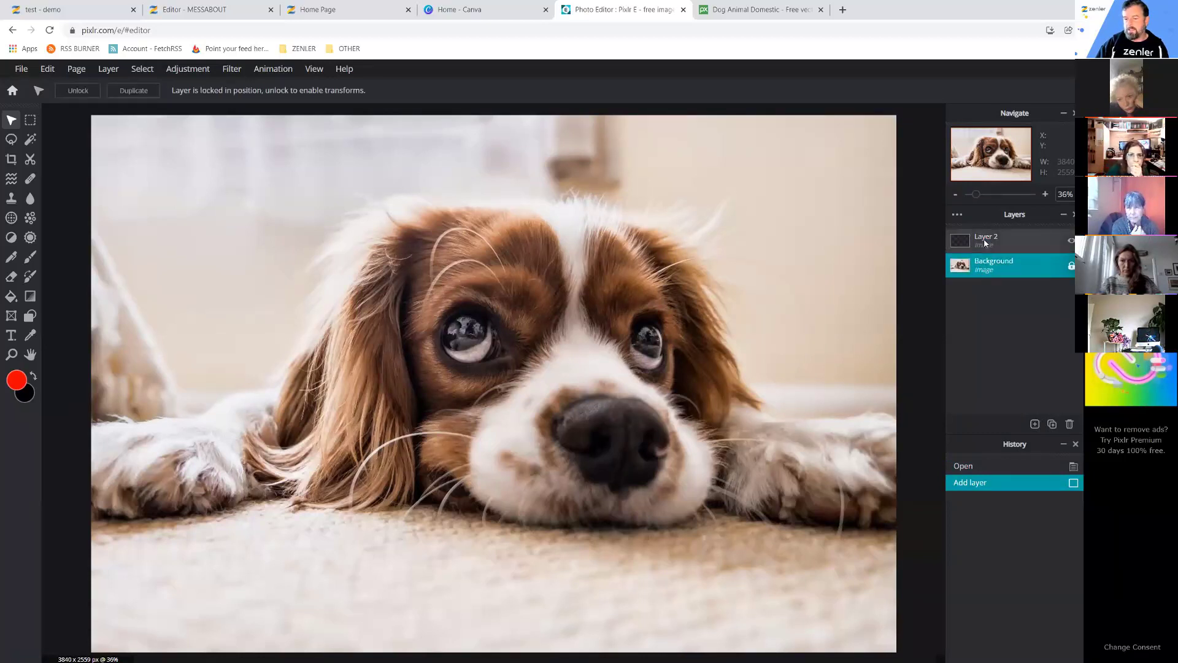
left_click(982, 326)
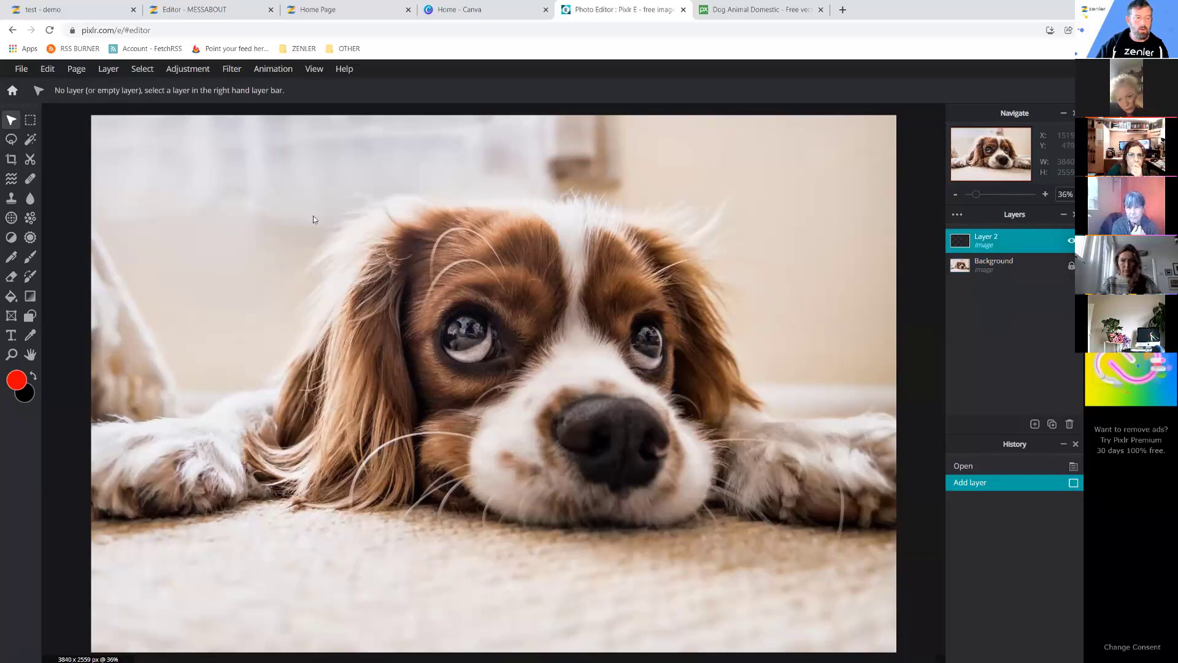
Set the brush size to 810px and paint a large red blob up the photo's left side.
left_click(33, 262)
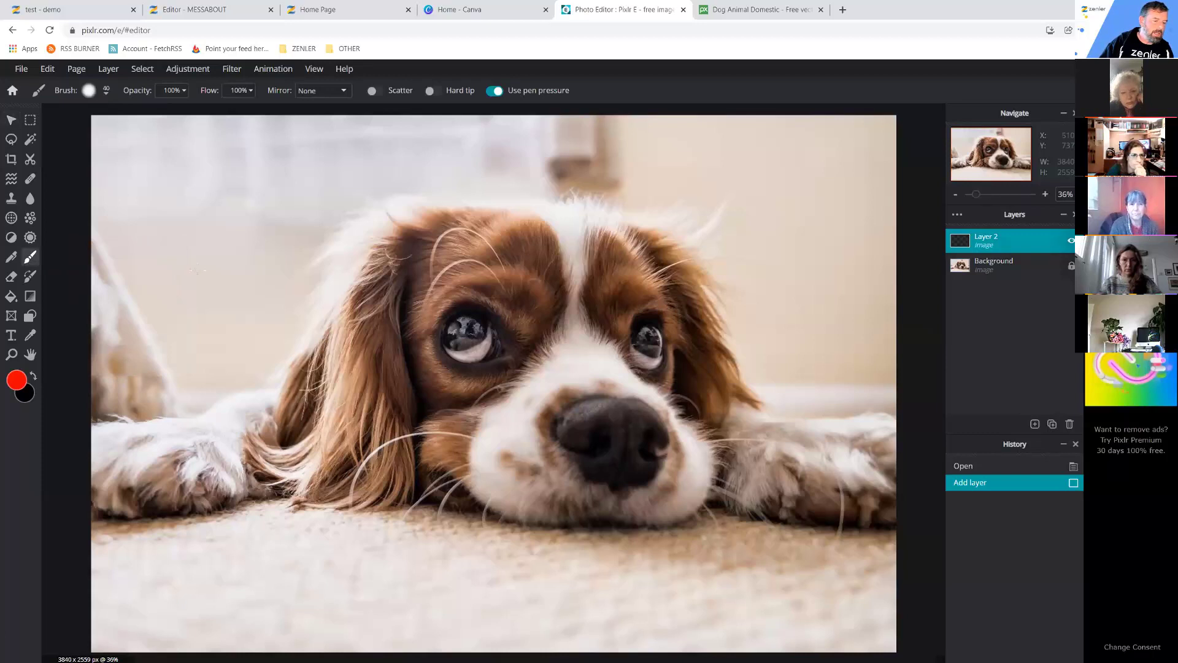
right_click(280, 276)
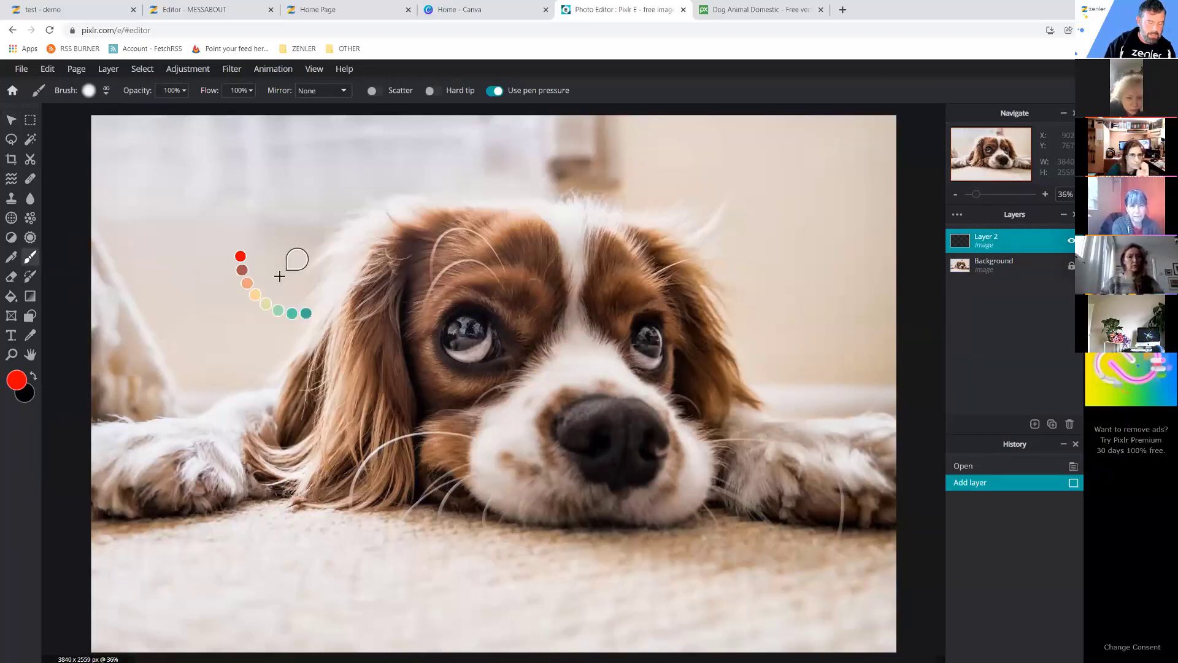
scroll(280, 276, "down", 1)
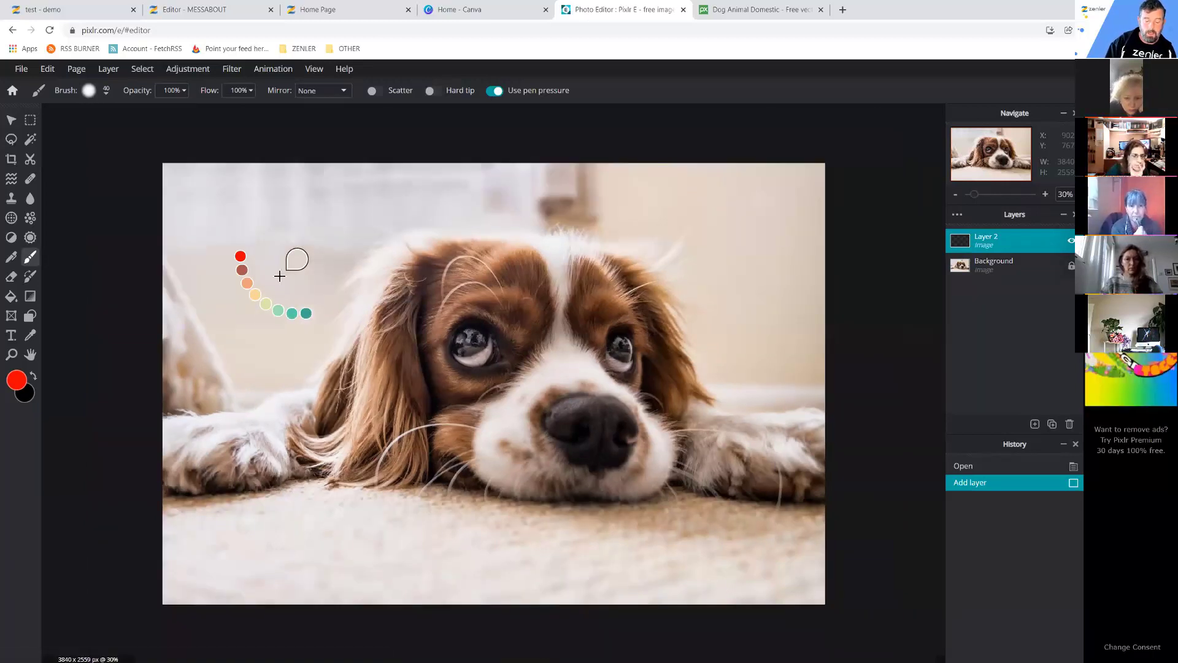
scroll(280, 276, "down", 1)
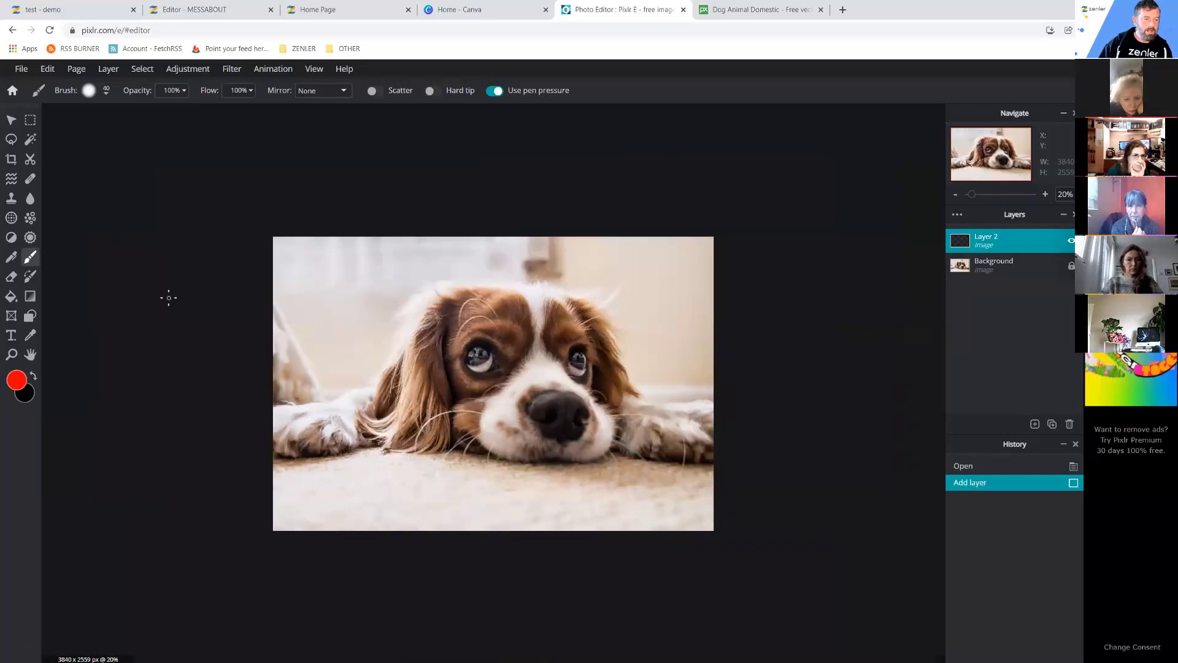
left_click(106, 94)
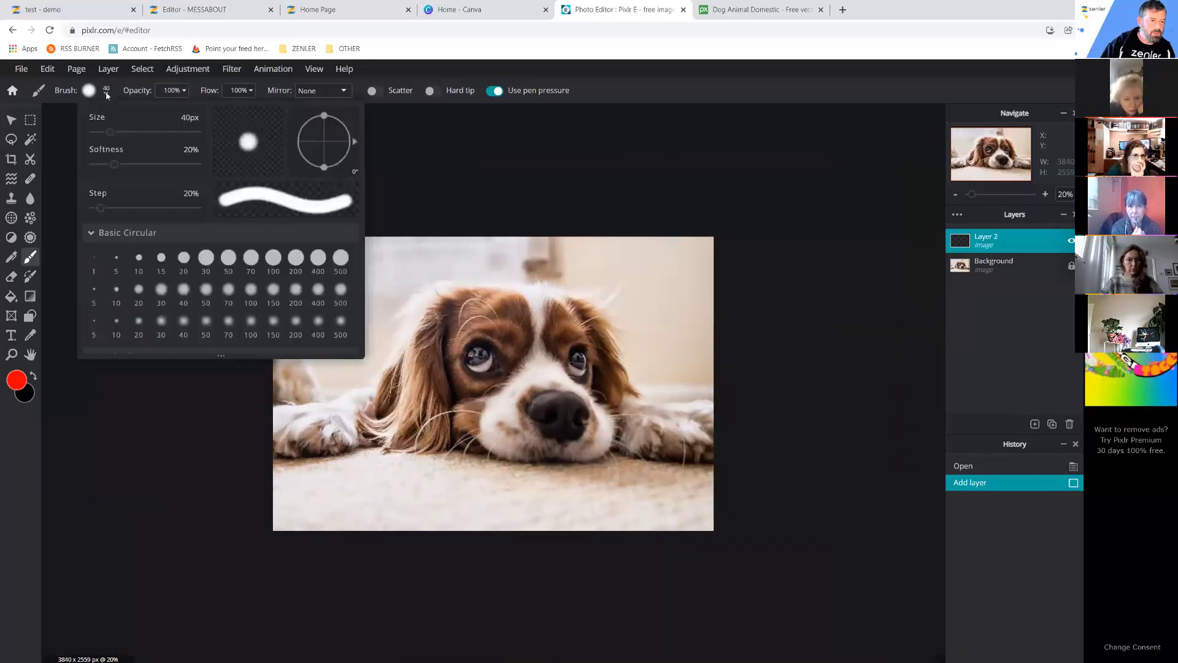
left_click_drag(113, 134, 184, 133)
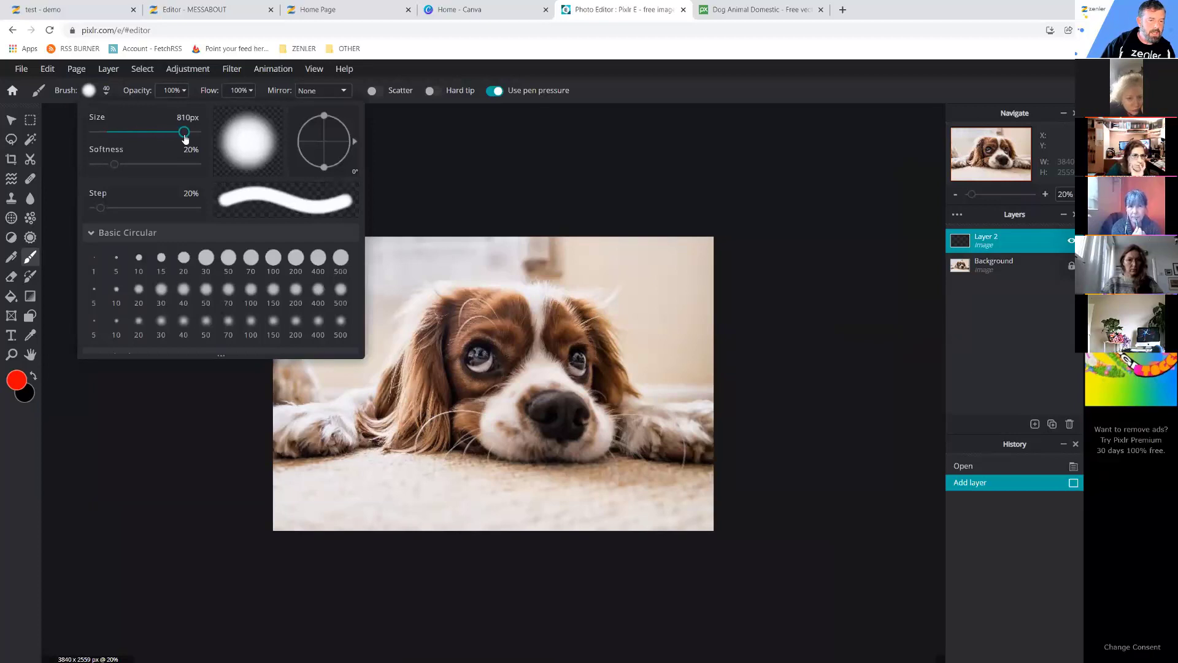
left_click(460, 333)
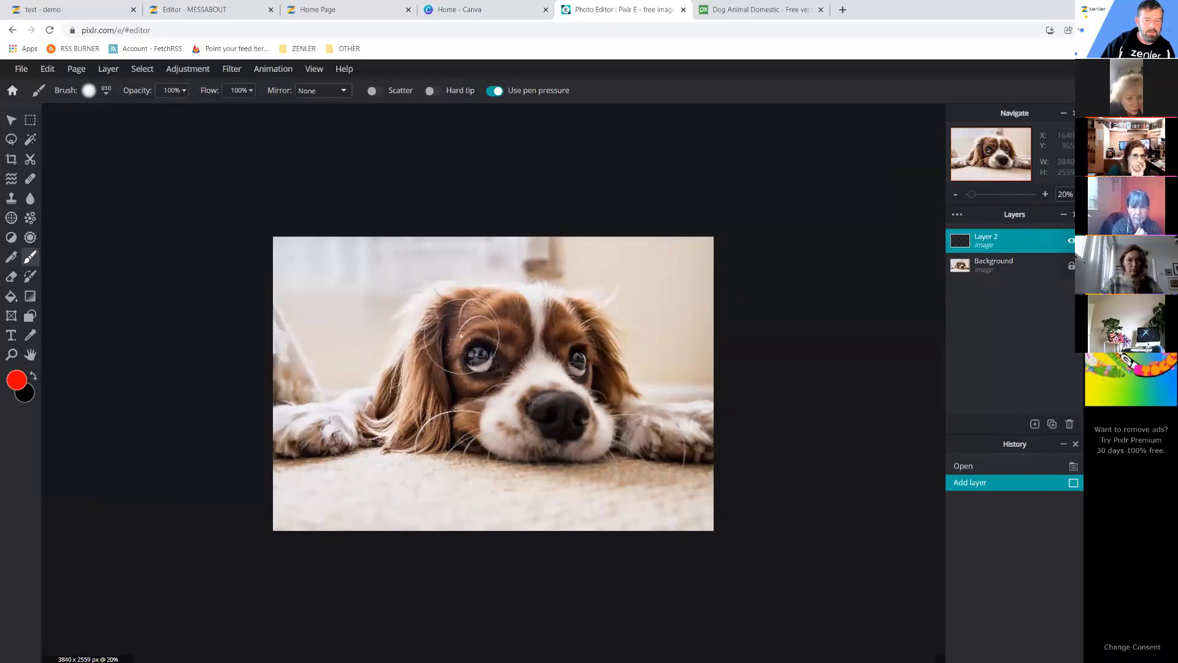
left_click(382, 350)
mouse_move(382, 350)
left_mouse_down()
mouse_move(341, 313)
mouse_move(344, 285)
mouse_move(389, 254)
mouse_move(421, 291)
mouse_move(422, 315)
mouse_move(376, 321)
mouse_move(394, 343)
mouse_move(452, 368)
mouse_move(454, 391)
mouse_move(376, 399)
mouse_move(341, 390)
mouse_move(322, 368)
mouse_move(332, 348)
left_mouse_up()
Paint a green blob across the dog's head on Layer 2.
left_click(17, 380)
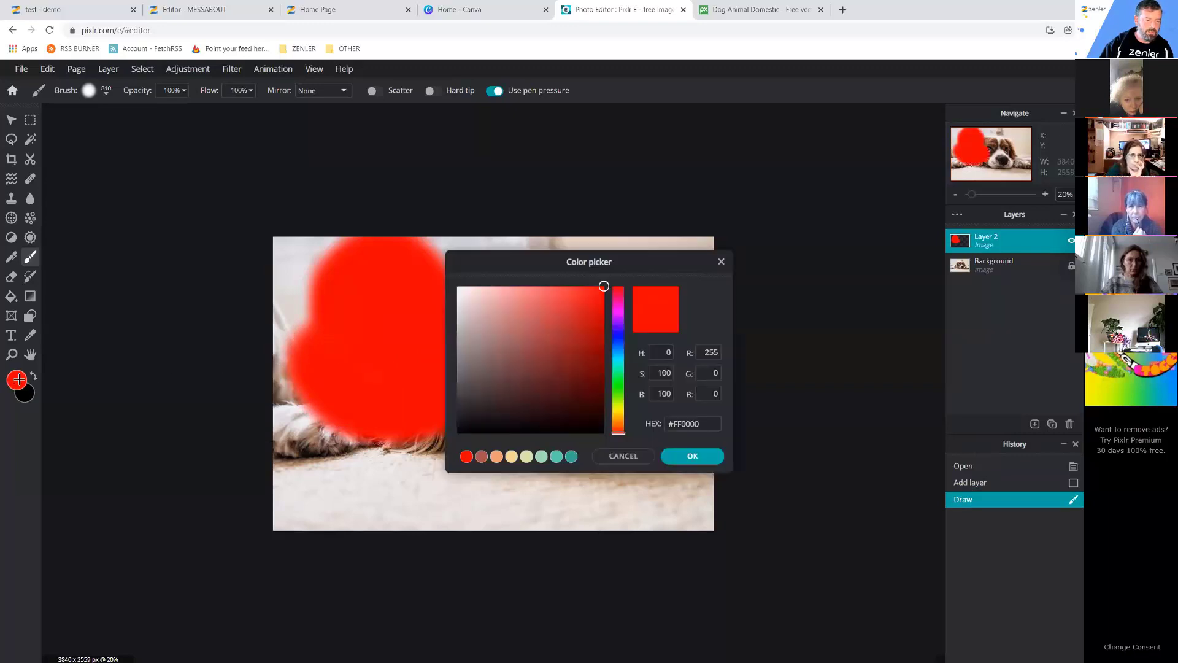
left_click(620, 387)
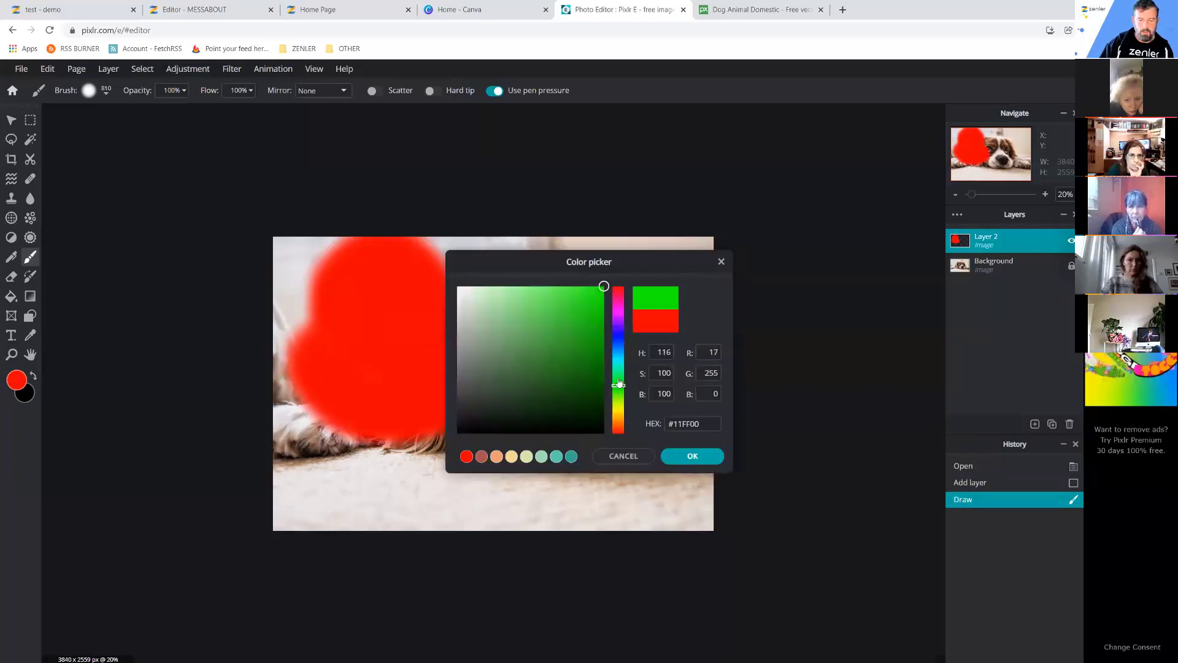
left_click(692, 457)
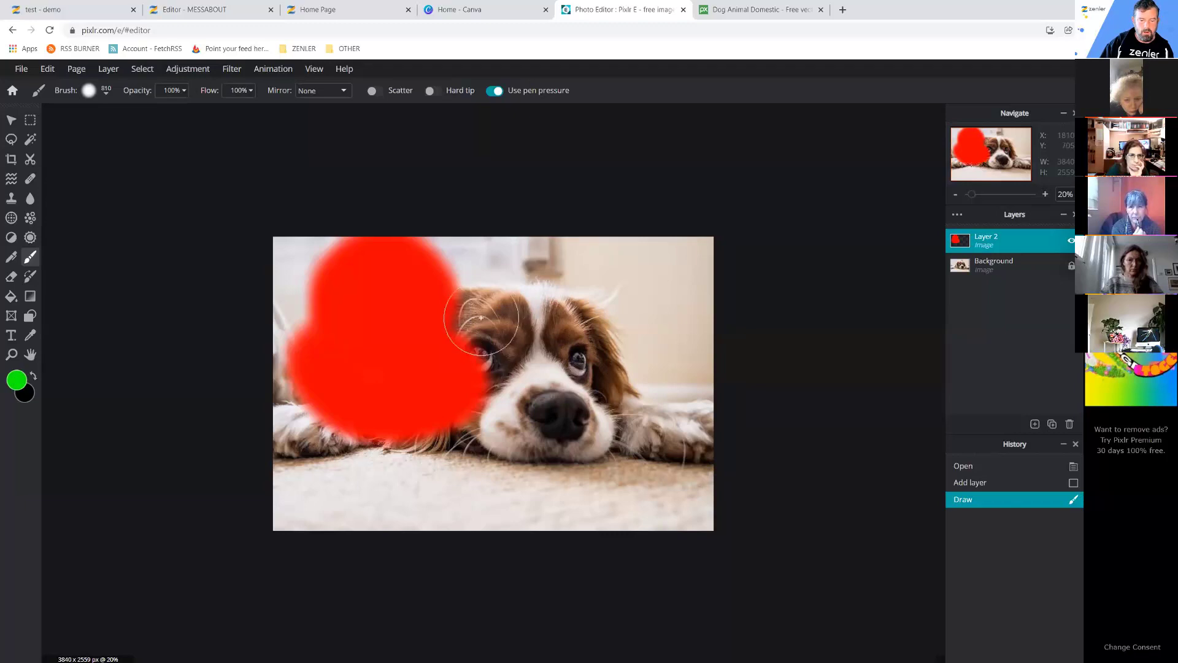
mouse_move(481, 318)
left_mouse_down()
mouse_move(479, 274)
mouse_move(441, 229)
mouse_move(599, 271)
mouse_move(609, 295)
mouse_move(578, 322)
mouse_move(522, 331)
mouse_move(536, 276)
left_mouse_up()
Paint a cyan blob over the lower middle, then open Layer 2's properties.
left_click(16, 381)
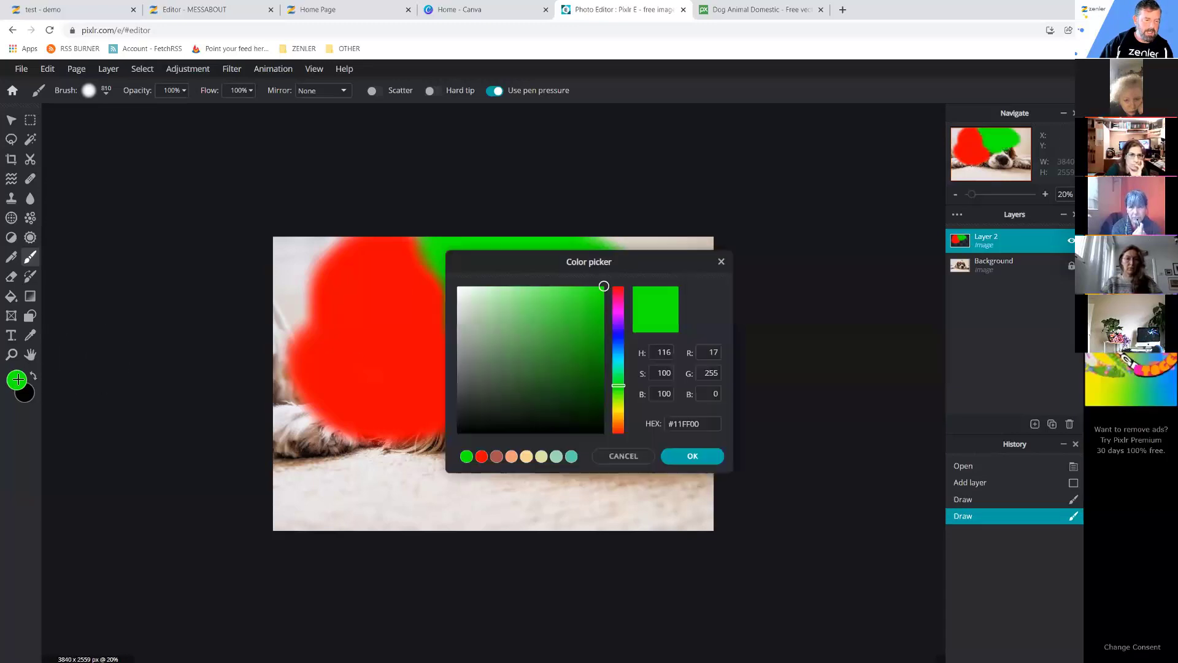
mouse_move(619, 386)
left_mouse_down()
mouse_move(619, 359)
mouse_move(573, 342)
mouse_move(598, 300)
left_mouse_up()
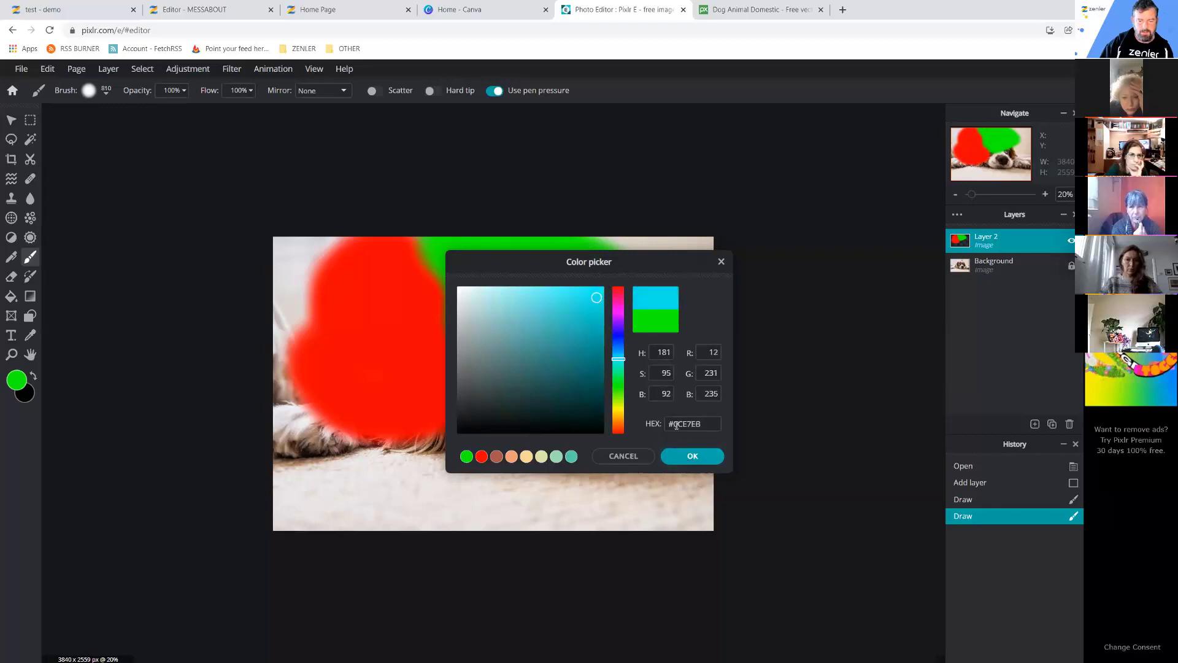
left_click(692, 456)
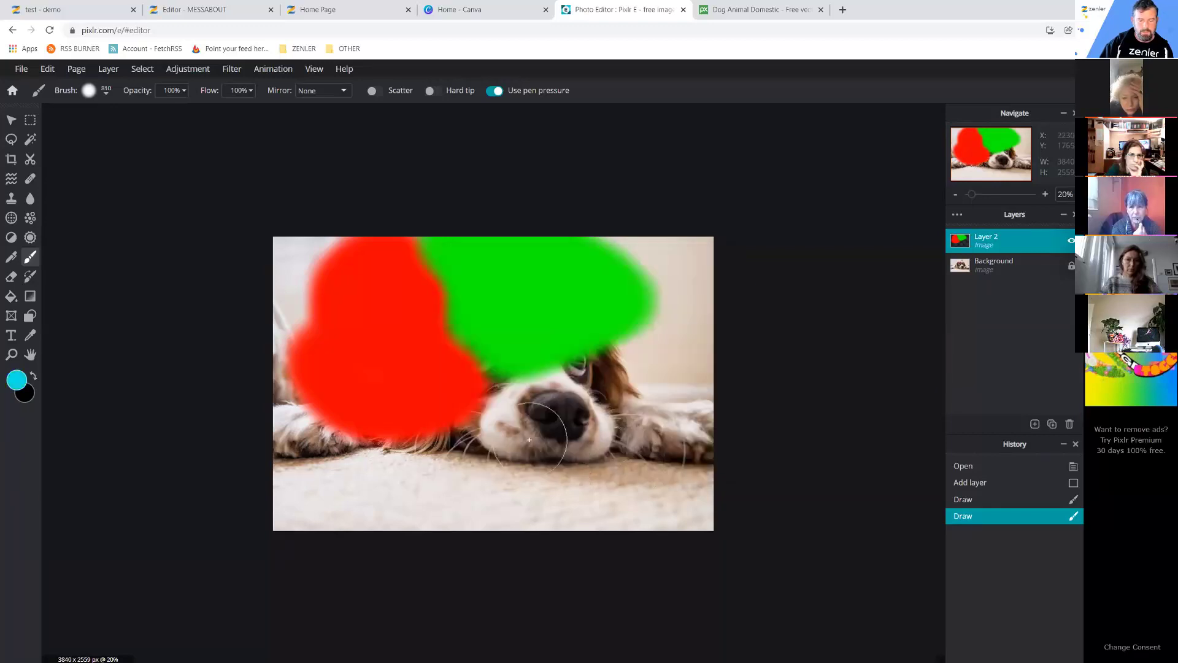
left_click(491, 385)
mouse_move(492, 385)
left_mouse_down()
mouse_move(519, 402)
mouse_move(506, 433)
mouse_move(445, 472)
mouse_move(495, 525)
mouse_move(536, 535)
mouse_move(586, 482)
mouse_move(574, 420)
mouse_move(543, 399)
mouse_move(524, 410)
mouse_move(538, 423)
mouse_move(526, 468)
mouse_move(534, 494)
left_mouse_up()
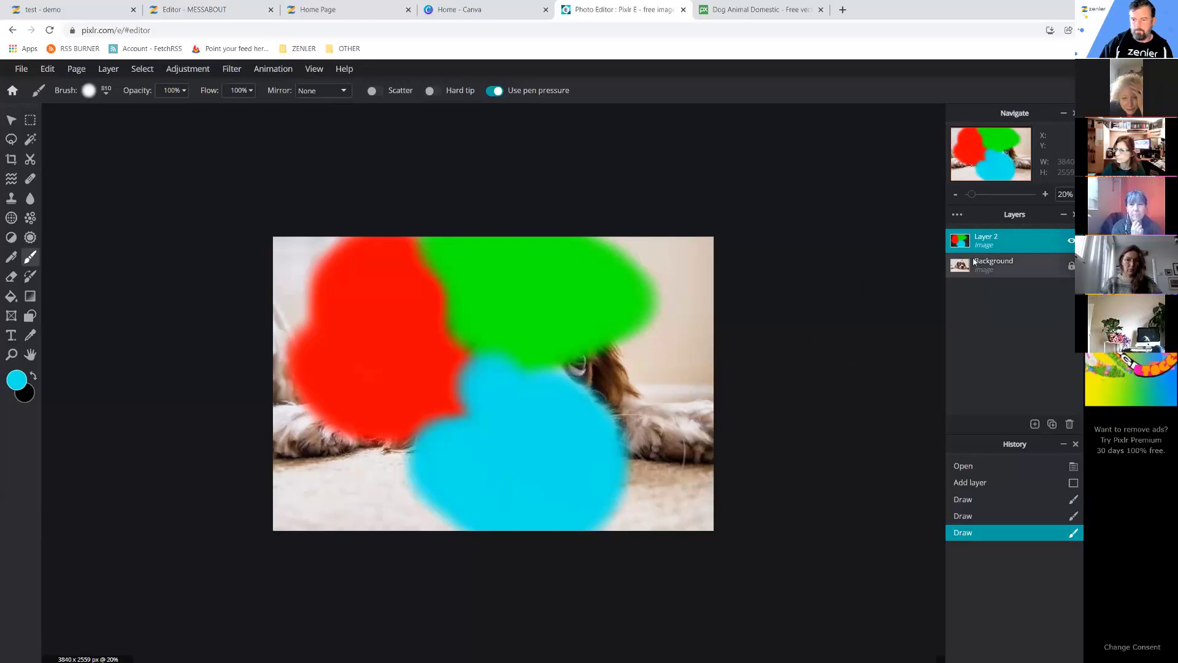
left_click(987, 239)
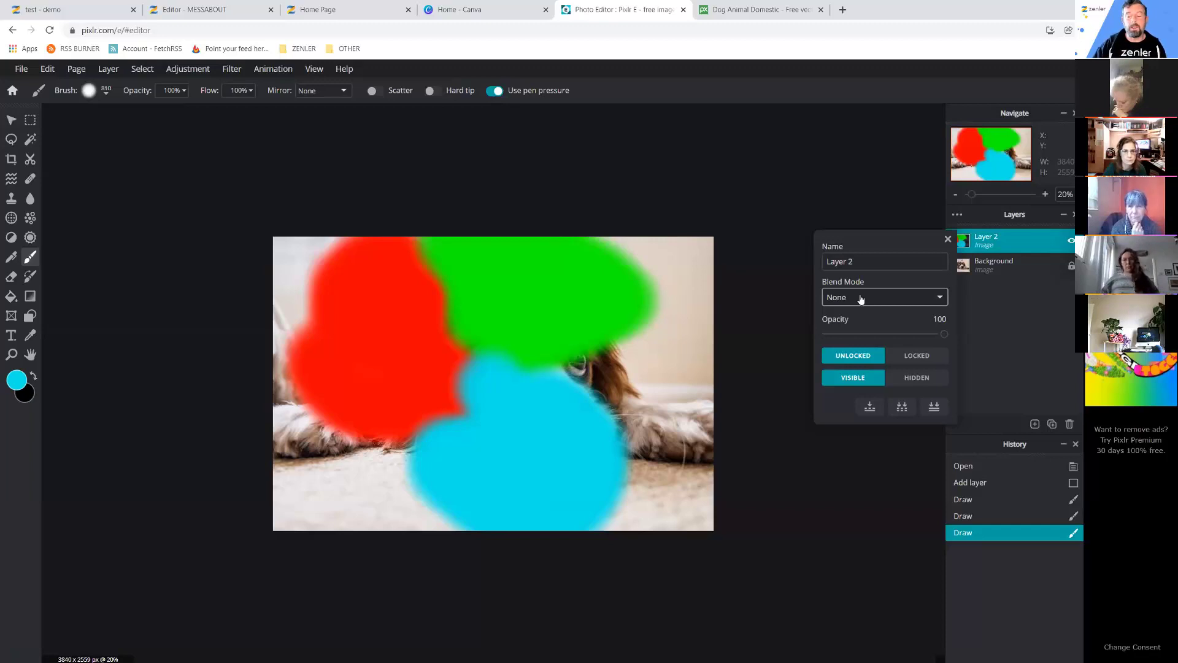
Try Overlay, Lighter and Soft-light blend modes on Layer 2.
left_click(861, 298)
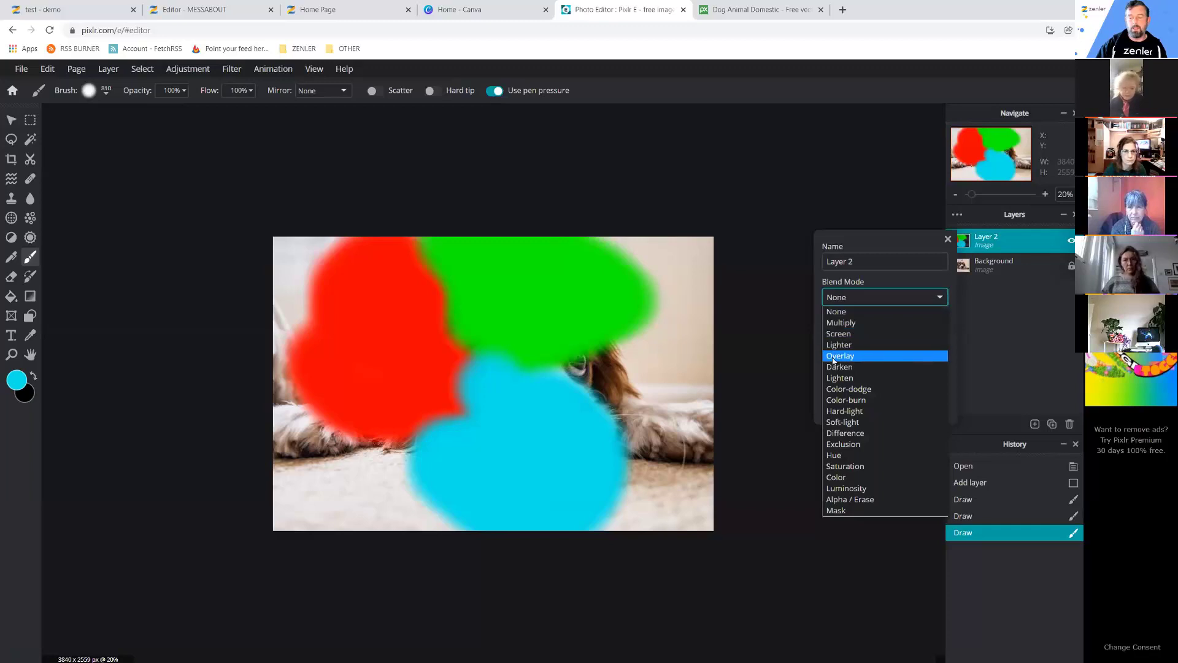
key("Escape")
key("Down")
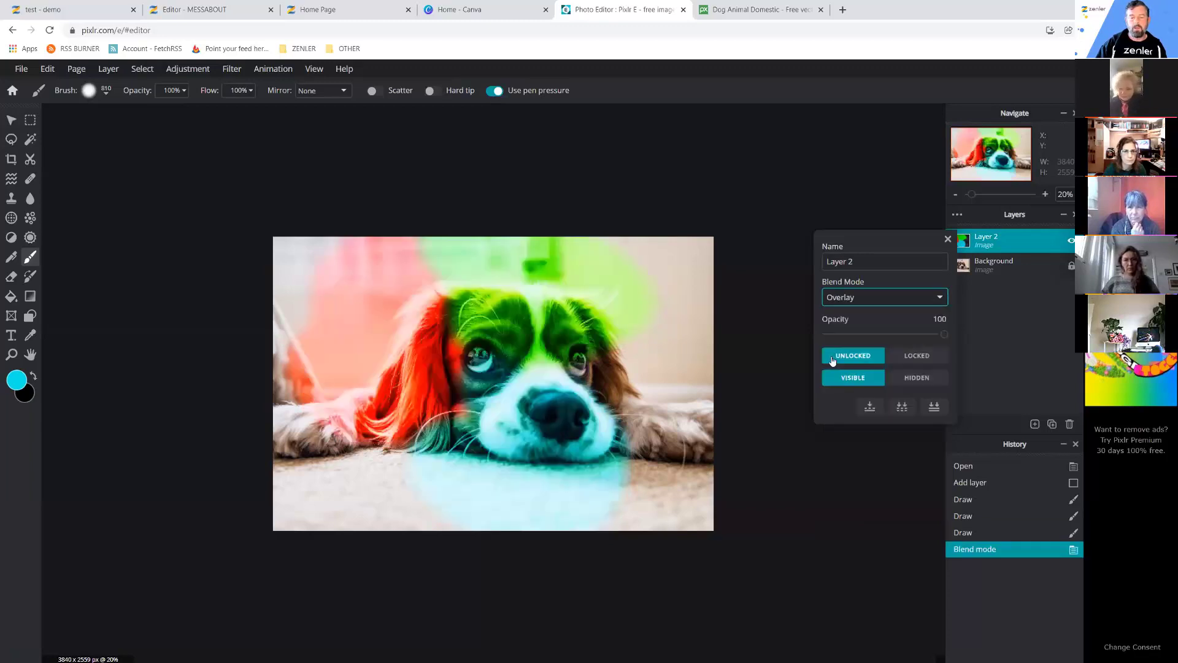
left_click(904, 303)
key("Escape")
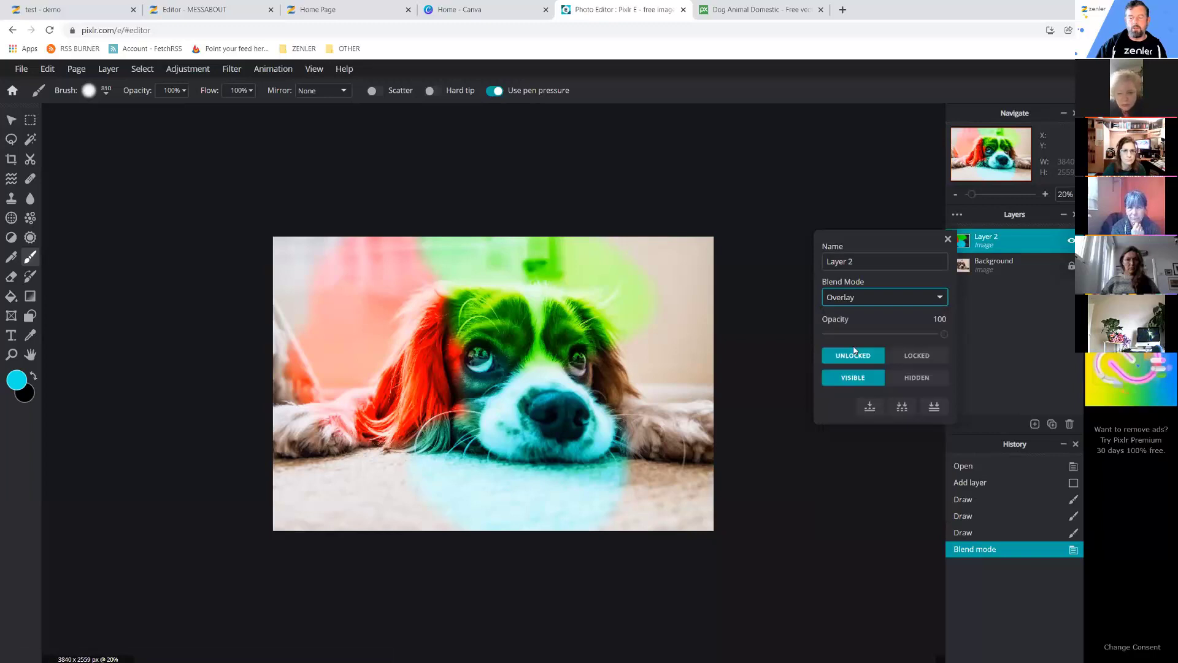
key("Up")
left_click(895, 300)
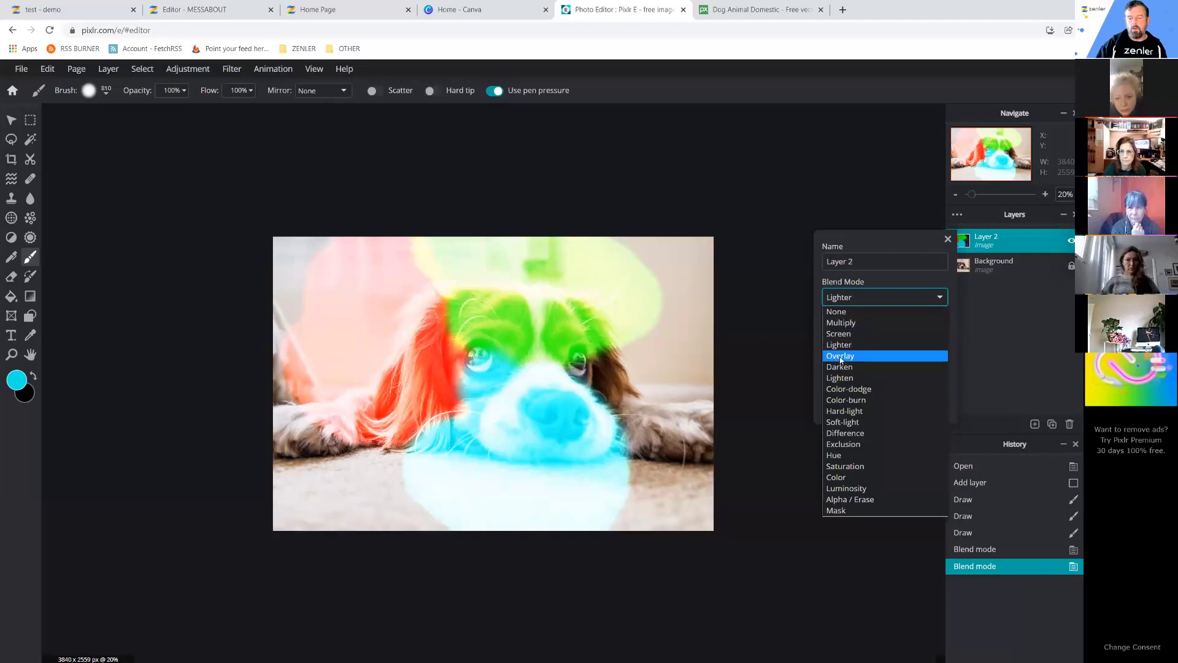
left_click(847, 412)
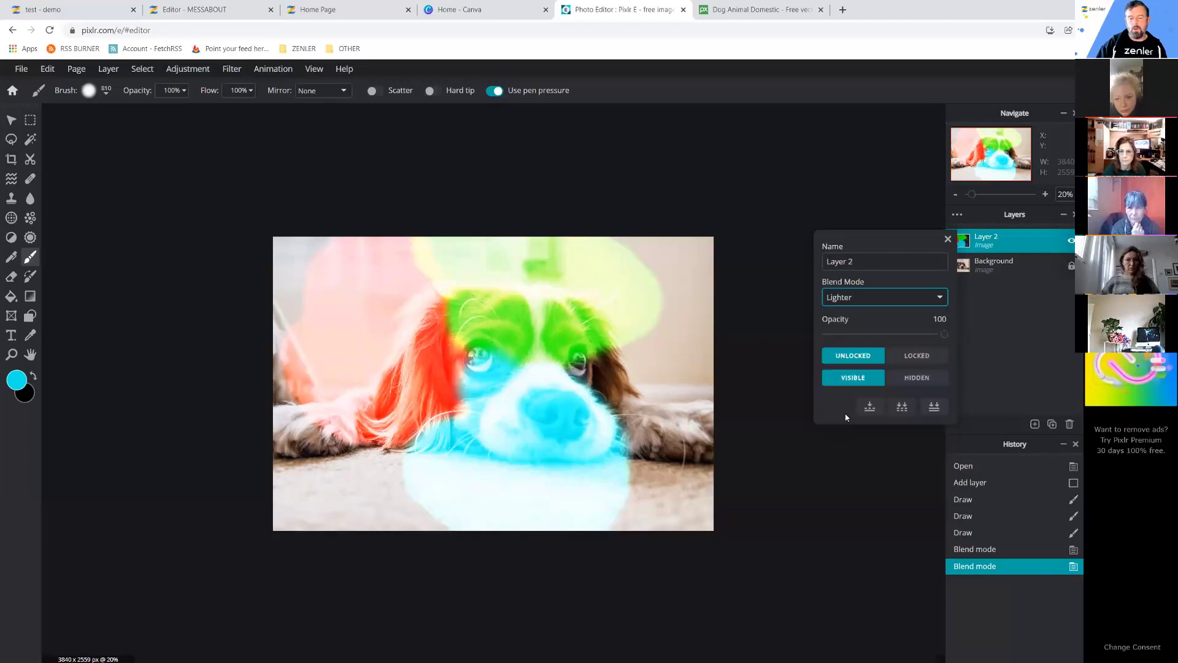
key("Down")
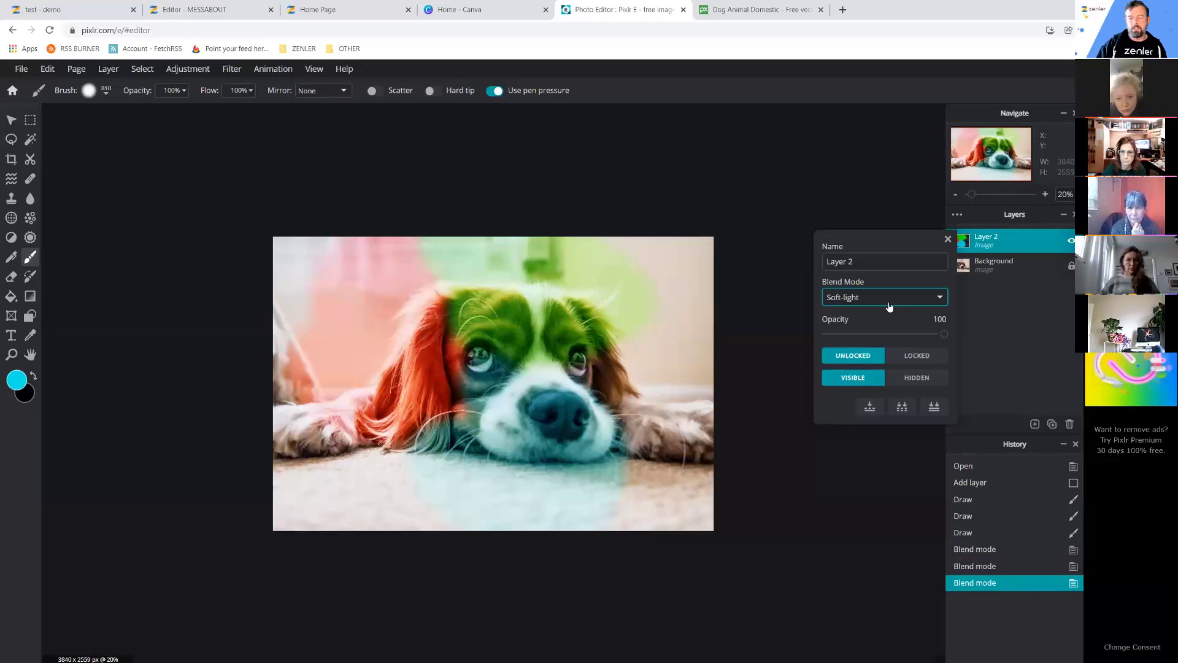
Set Layer 2 back to Overlay blending and start picking orange #EB8E0C as the paint colour.
left_click(887, 301)
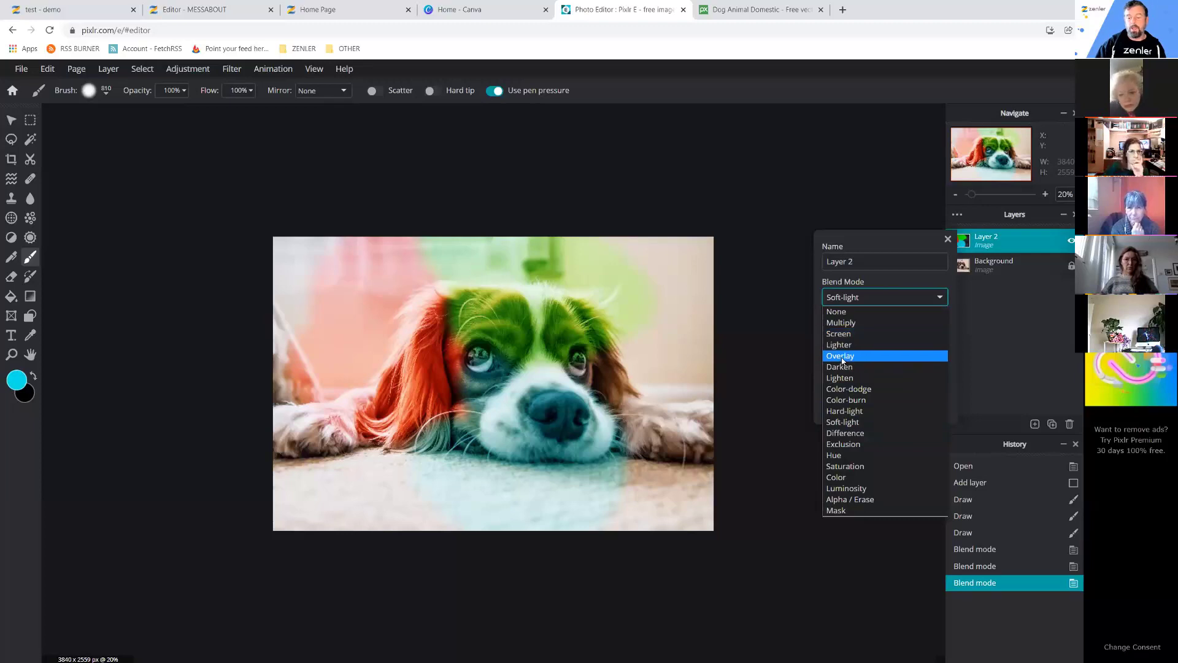
left_click(776, 473)
key("Up")
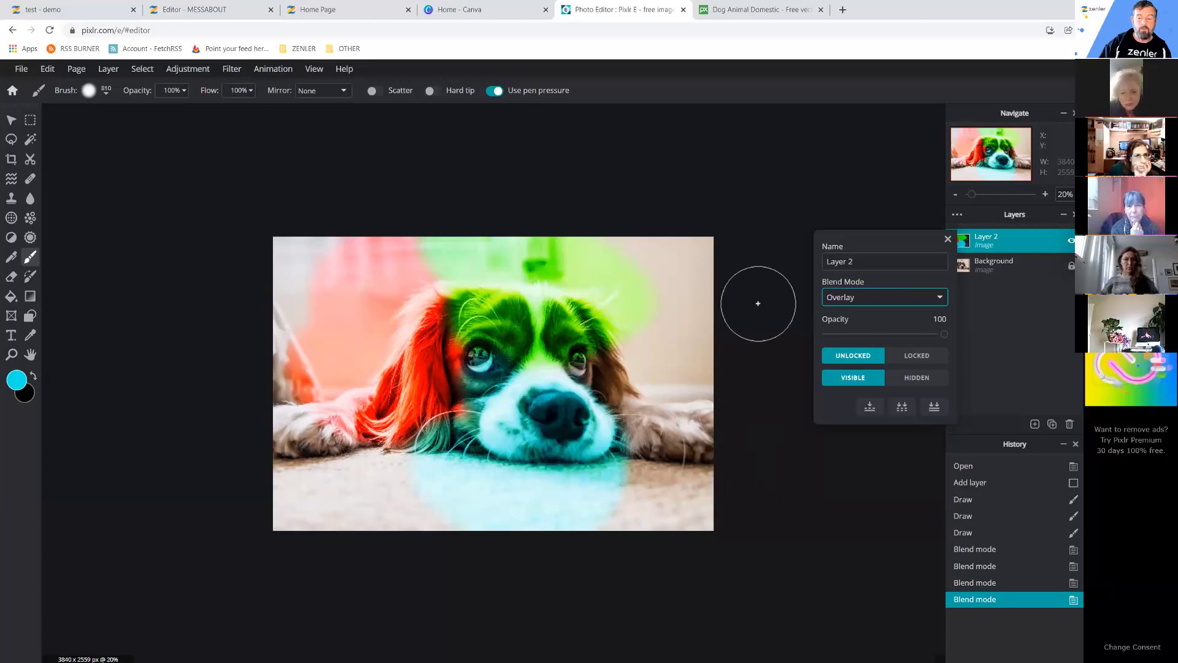
left_click(16, 380)
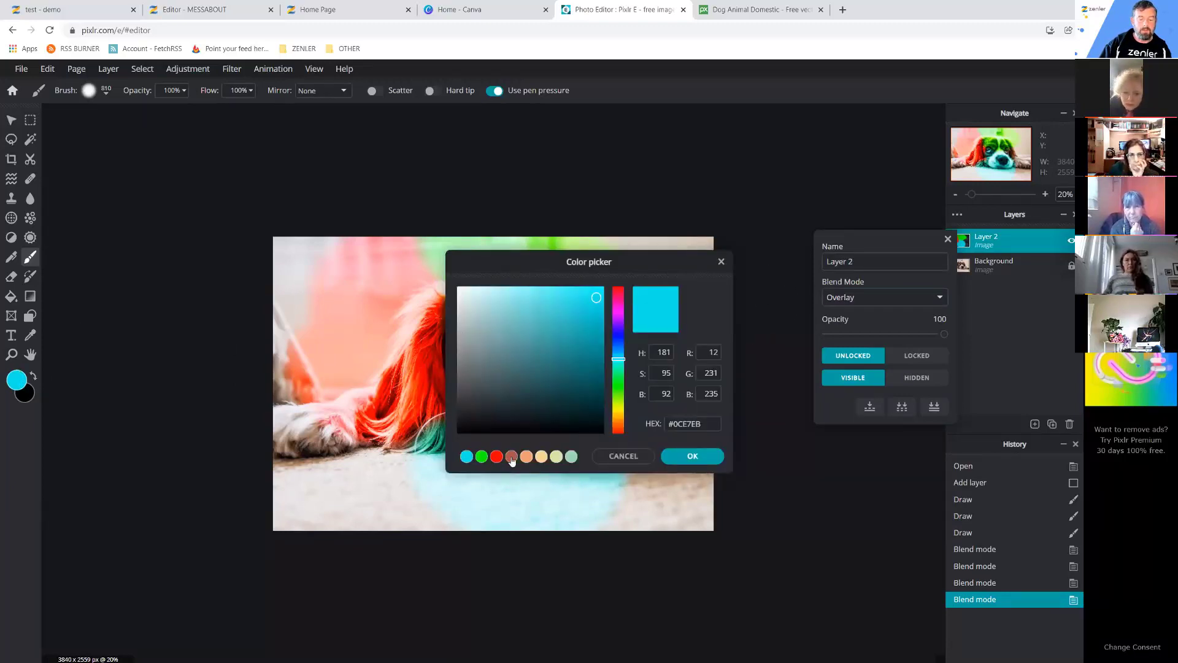
left_click(617, 419)
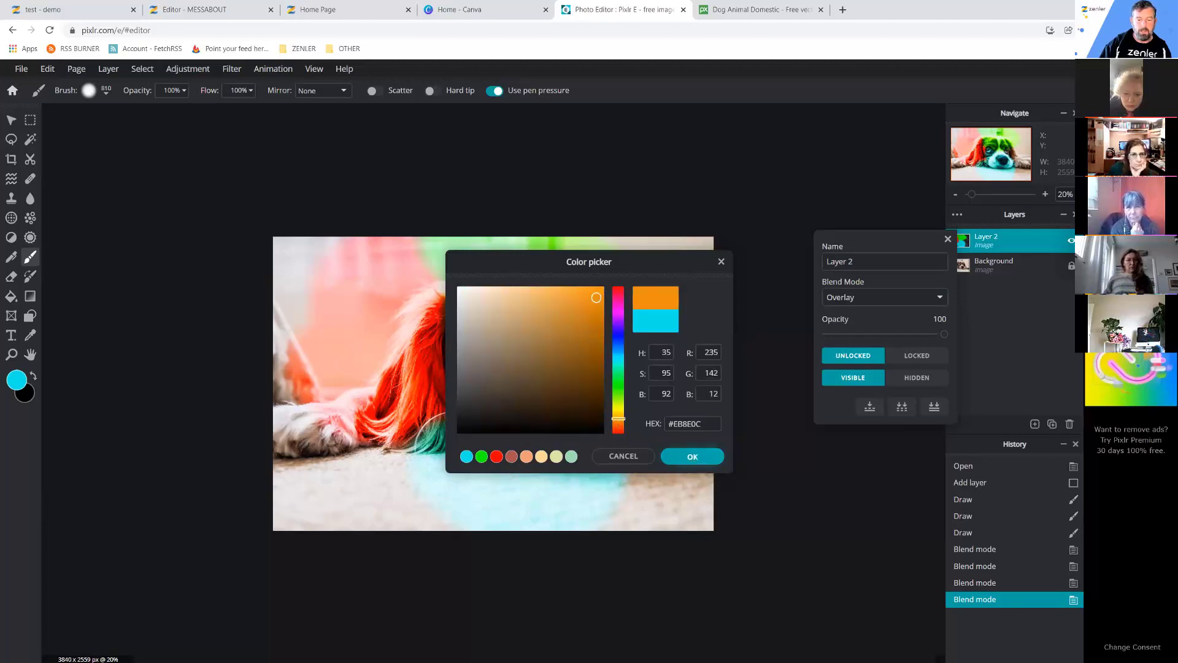
Paint an orange blob over the lower-left area by the dog's ear and paws.
left_click(692, 456)
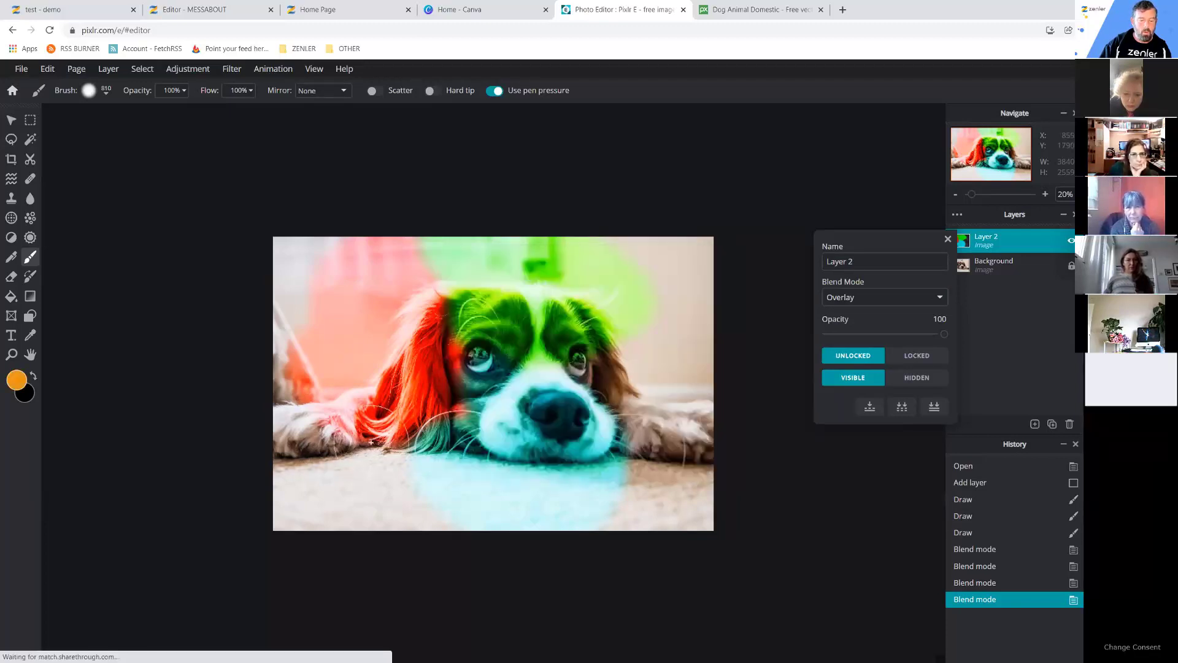
left_click(379, 445)
mouse_move(379, 444)
left_mouse_down()
mouse_move(400, 481)
mouse_move(393, 540)
mouse_move(282, 541)
mouse_move(208, 522)
mouse_move(220, 473)
mouse_move(343, 386)
mouse_move(378, 385)
mouse_move(368, 423)
mouse_move(313, 469)
mouse_move(190, 485)
mouse_move(411, 515)
left_mouse_up()
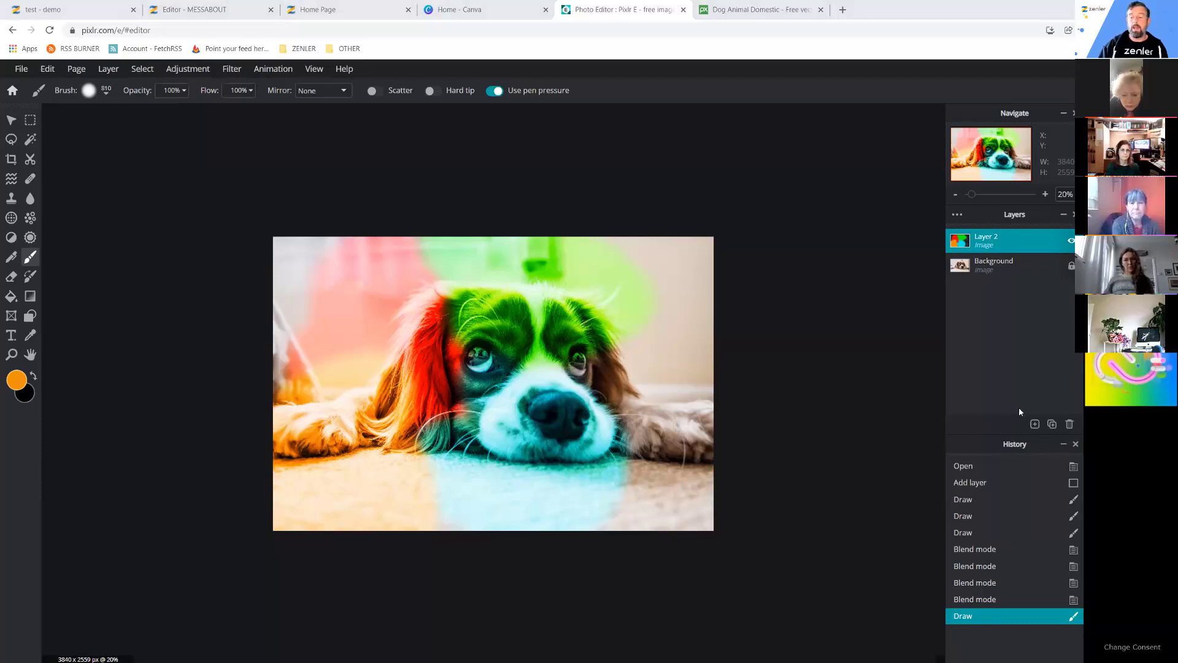
Add an empty Layer 3 and fill it solid black with the Paint Bucket.
left_click(1035, 424)
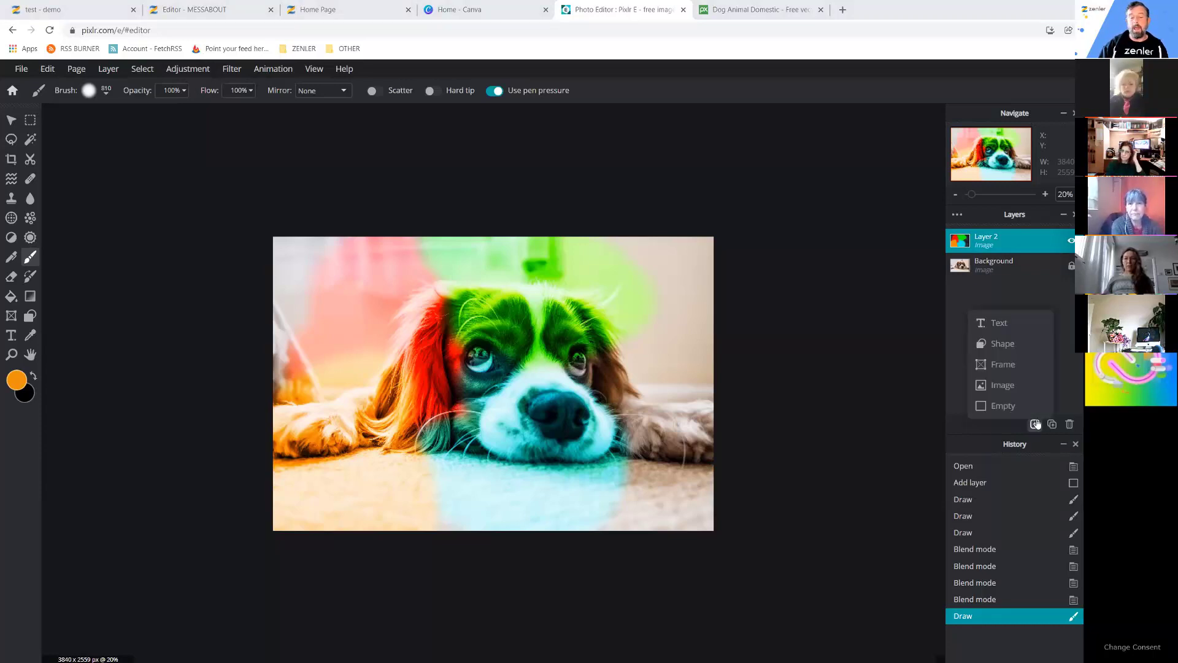
left_click(1002, 405)
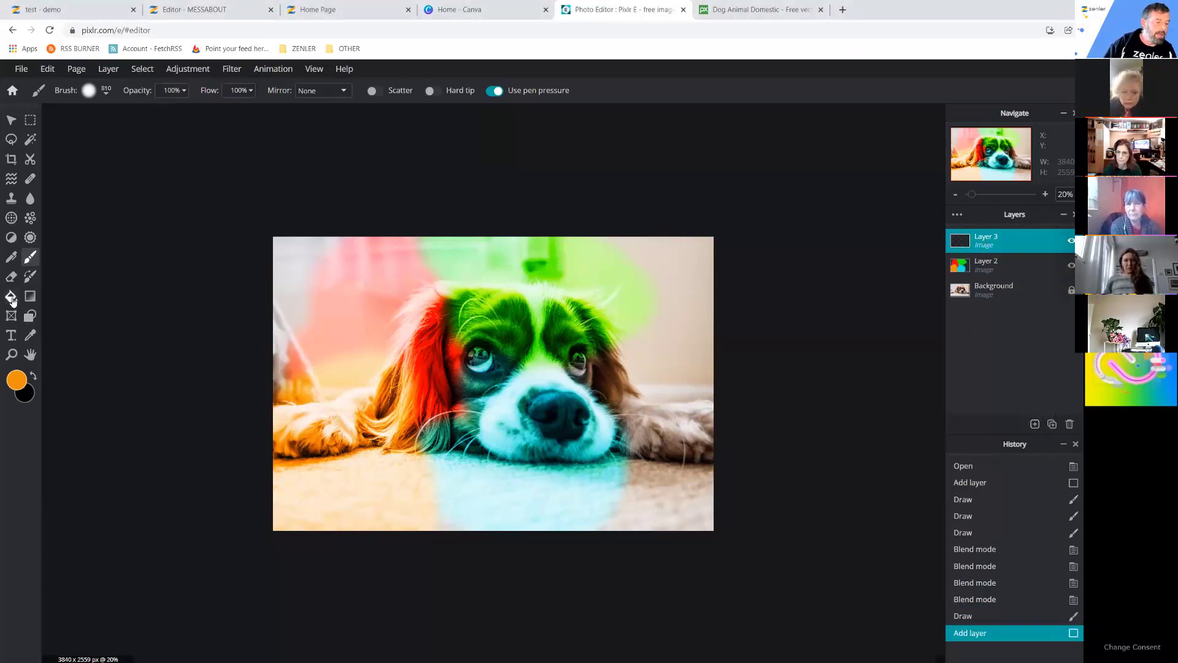
left_click(17, 298)
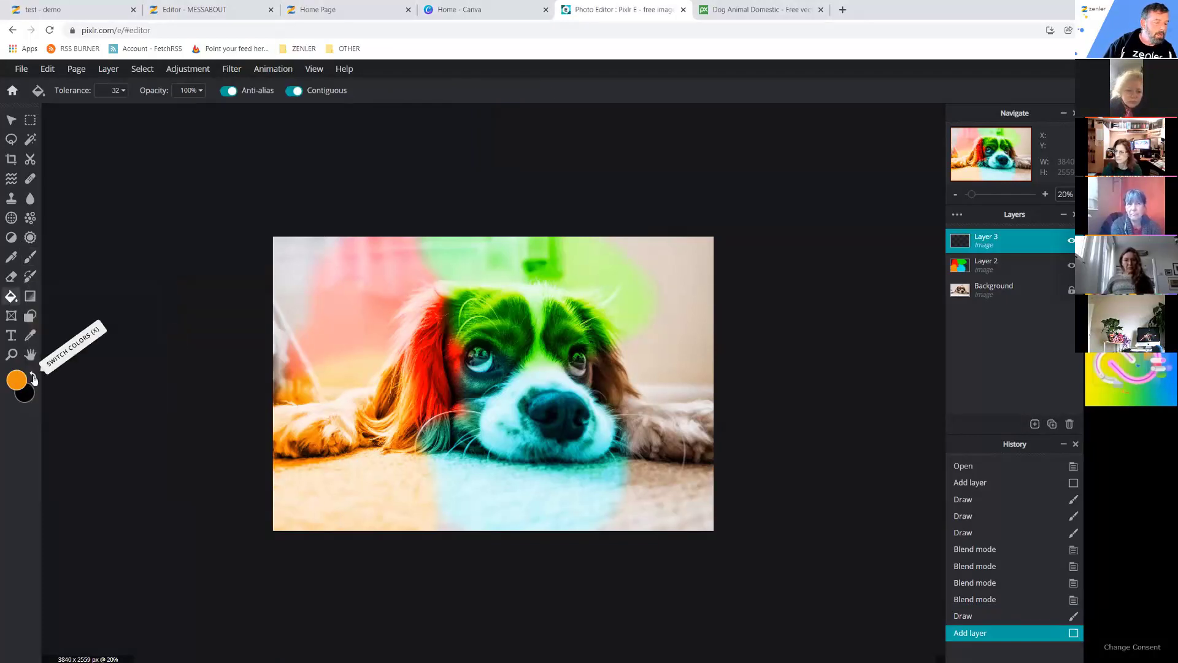
left_click(34, 378)
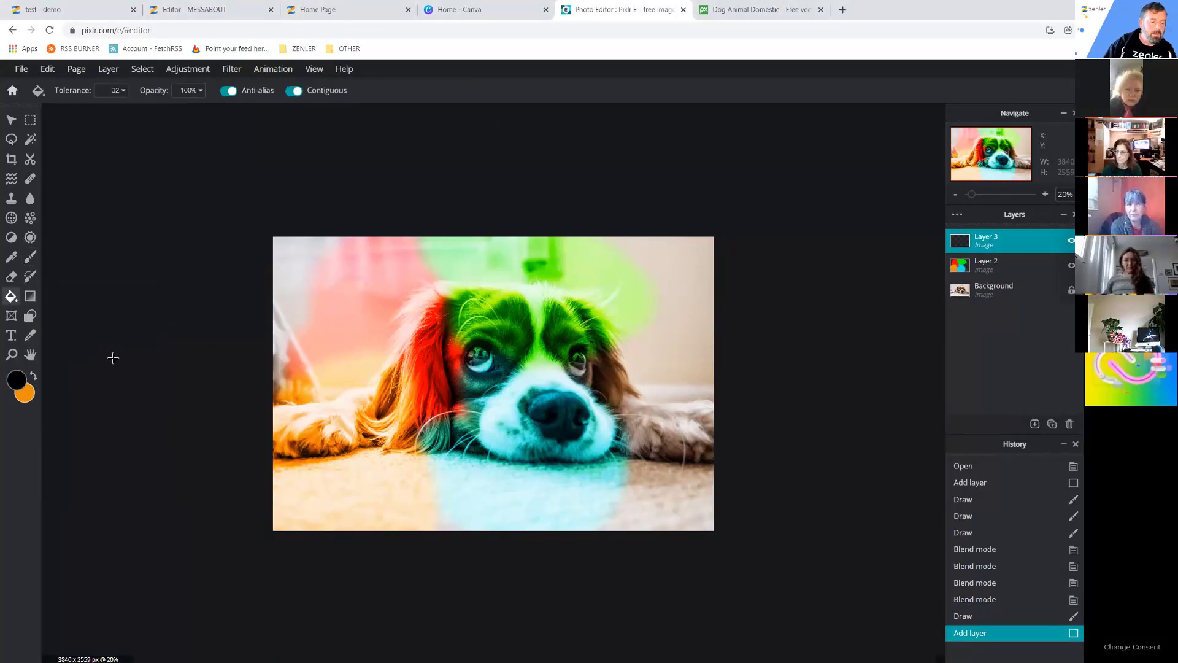
left_click(429, 348)
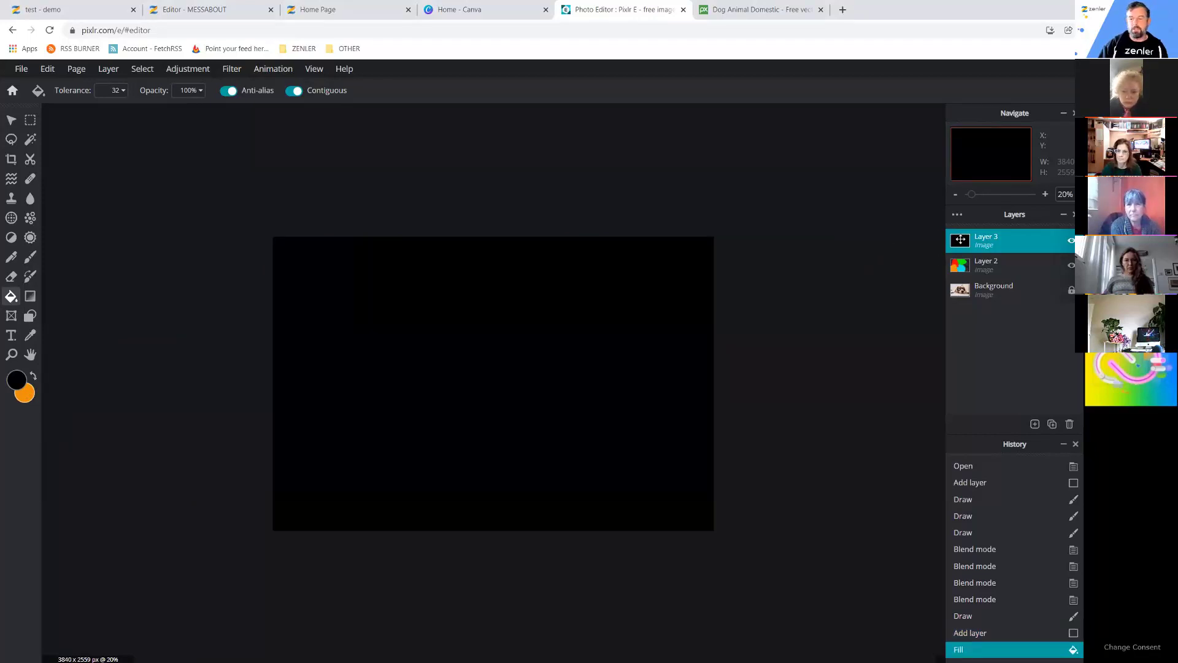
left_click_drag(962, 239, 972, 241)
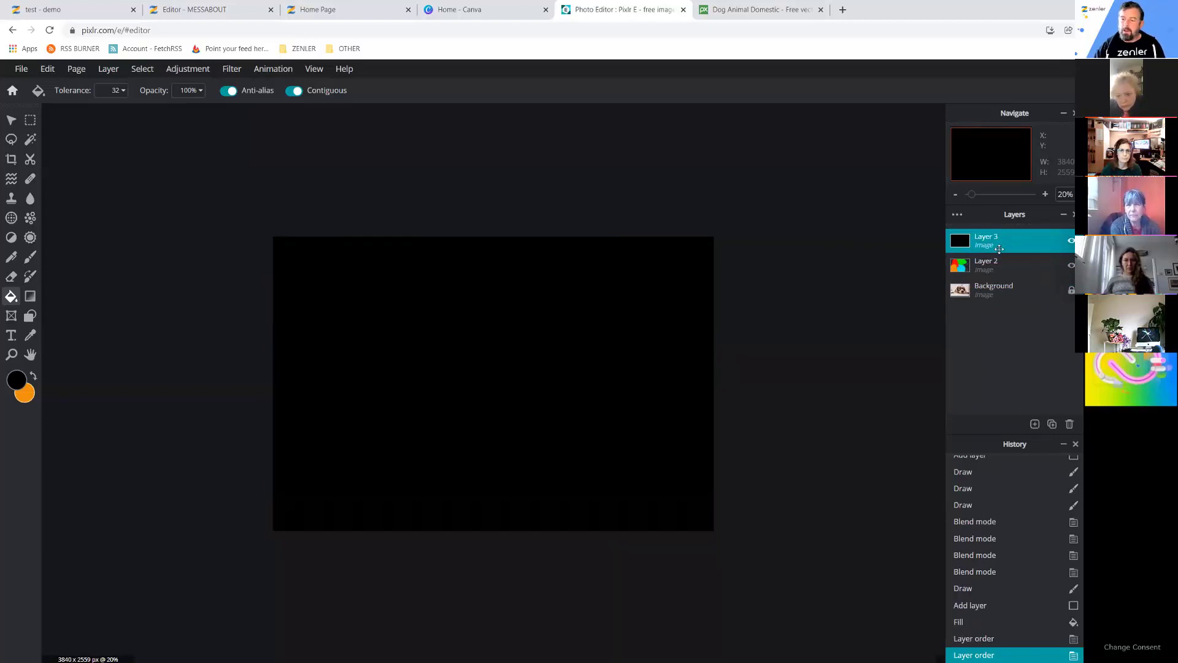
Lower the black Layer 3's opacity to 39.
left_click(997, 240)
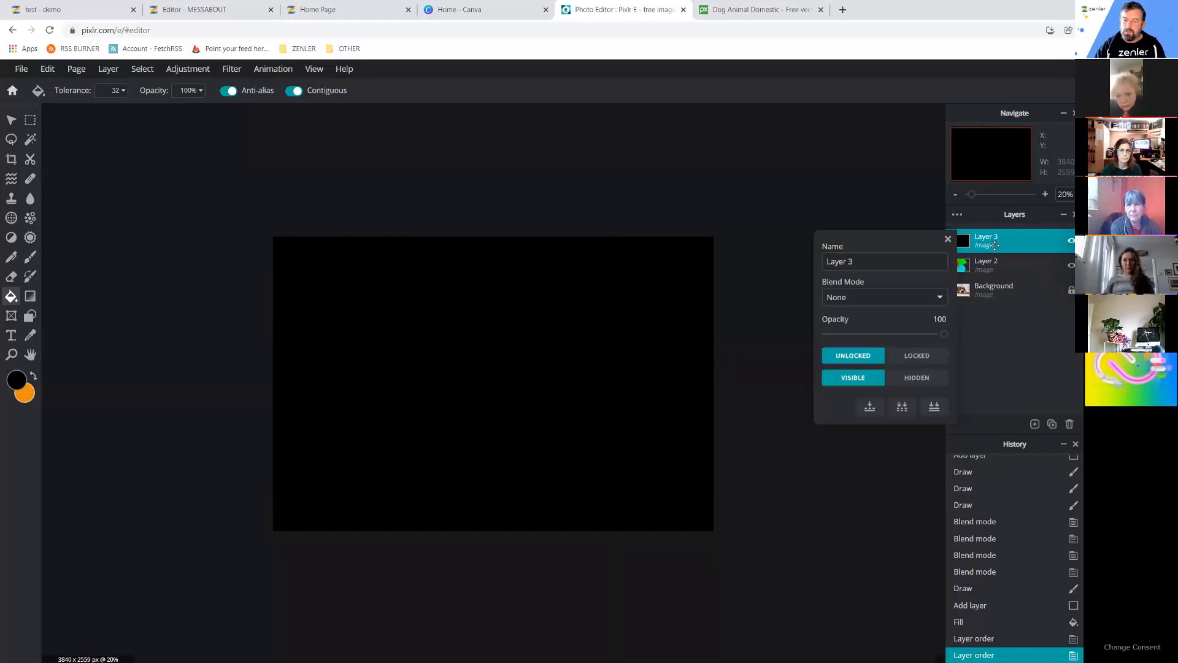
left_click(943, 335)
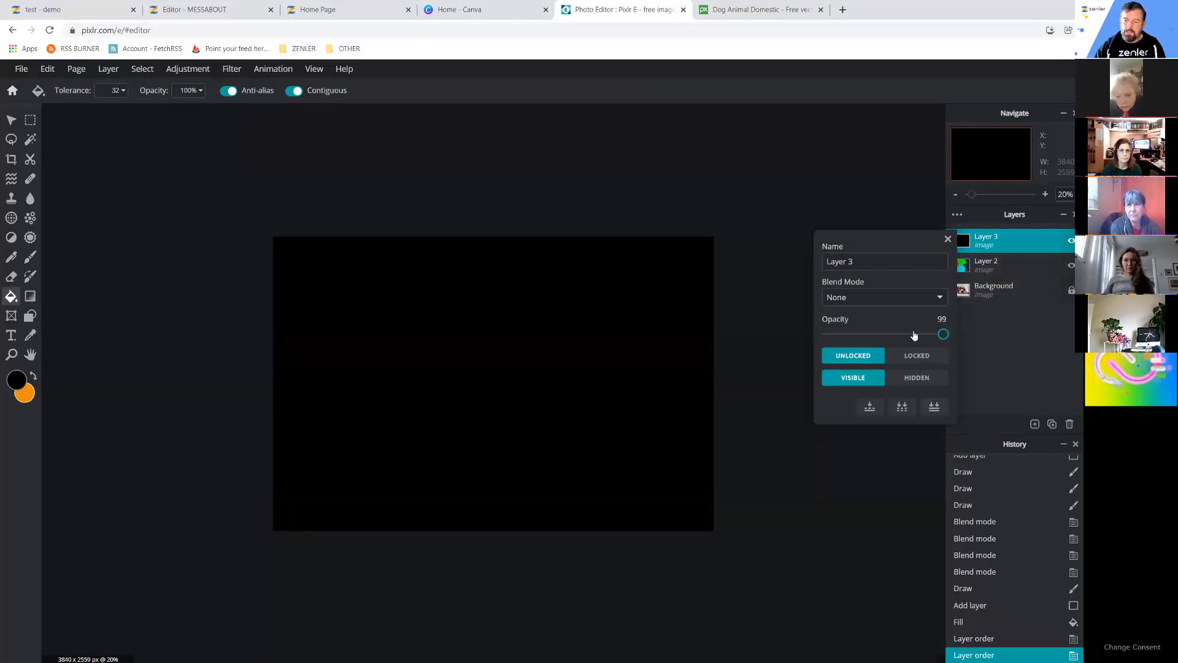
left_click_drag(901, 334, 873, 336)
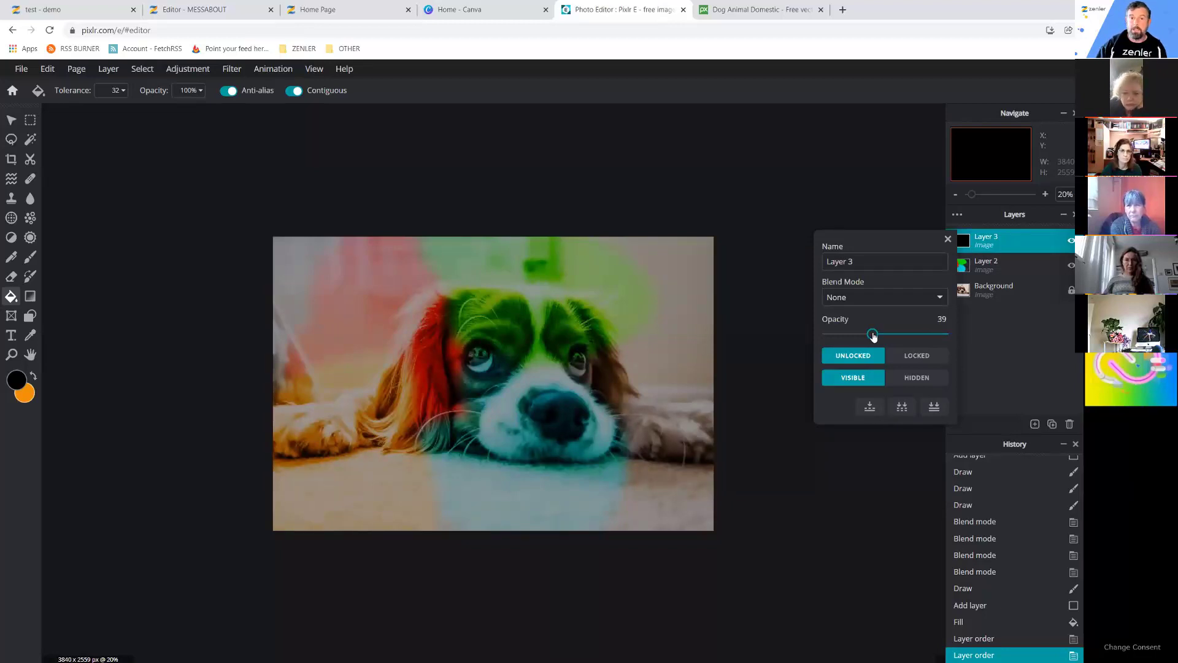
left_click(874, 335)
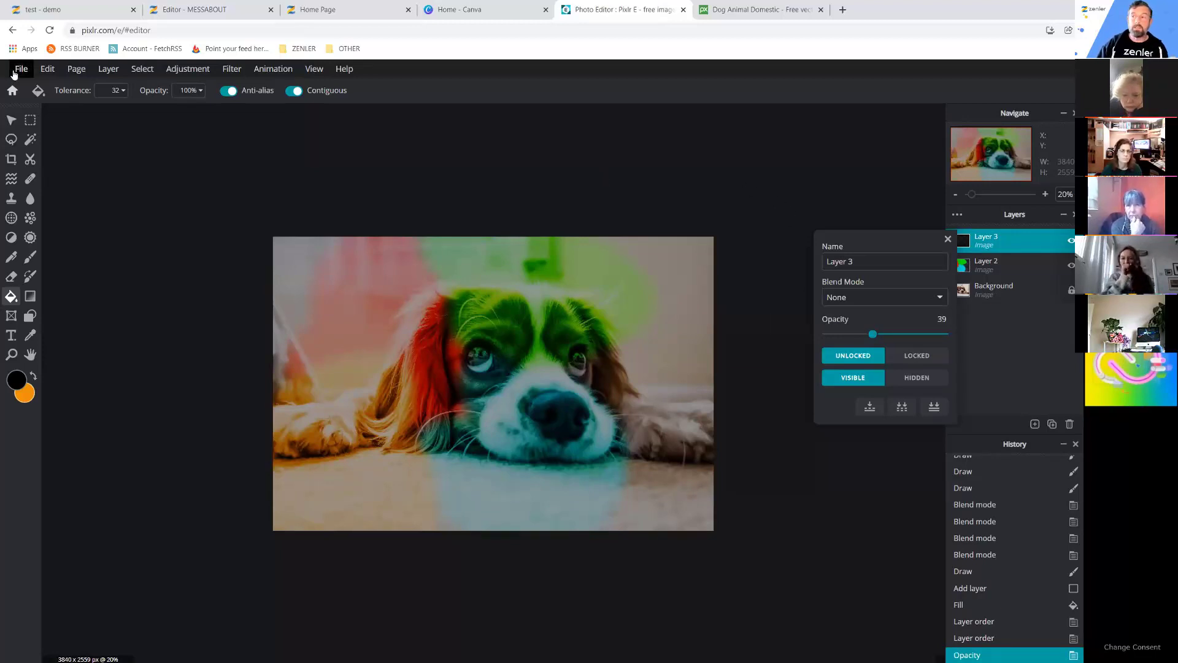
Save the image as JPG cocker-spaniel-2785074-ver2 in Desktop > DOG TRAINING > IMAGES.
left_click(21, 71)
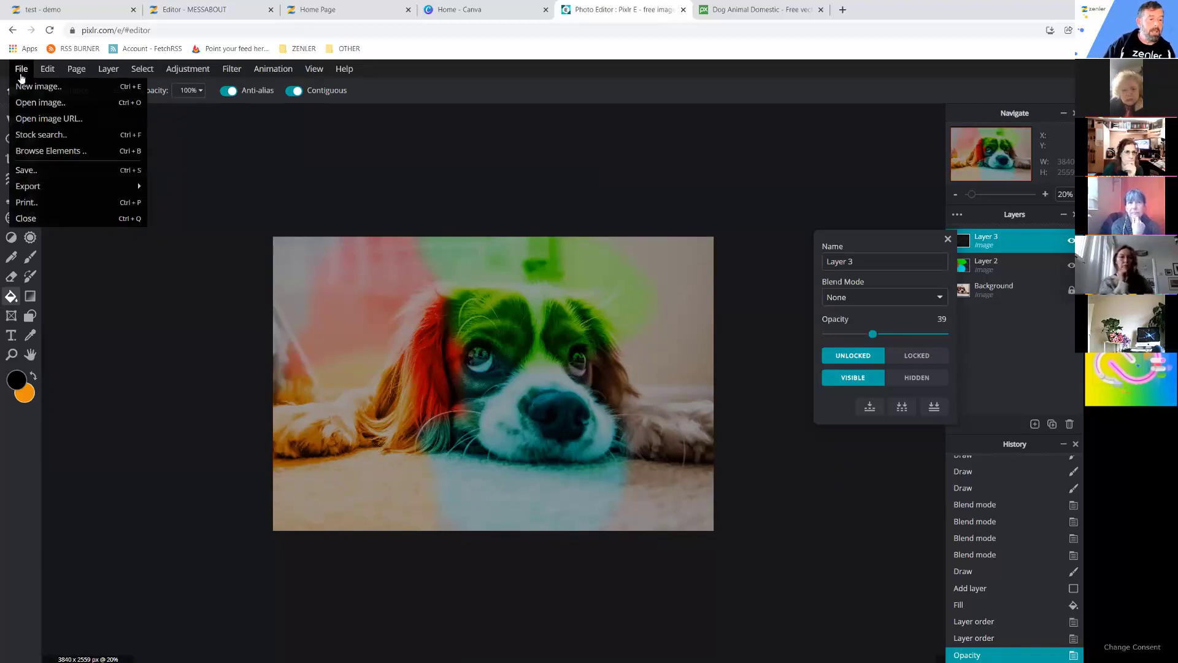
left_click(37, 171)
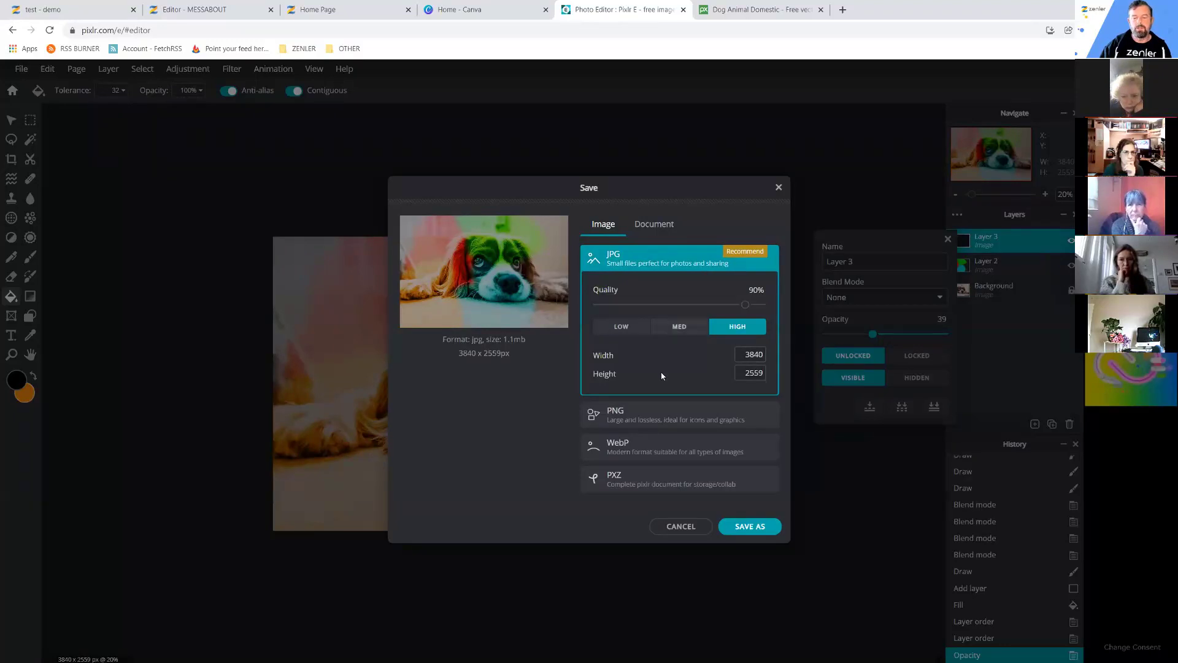
left_click(740, 526)
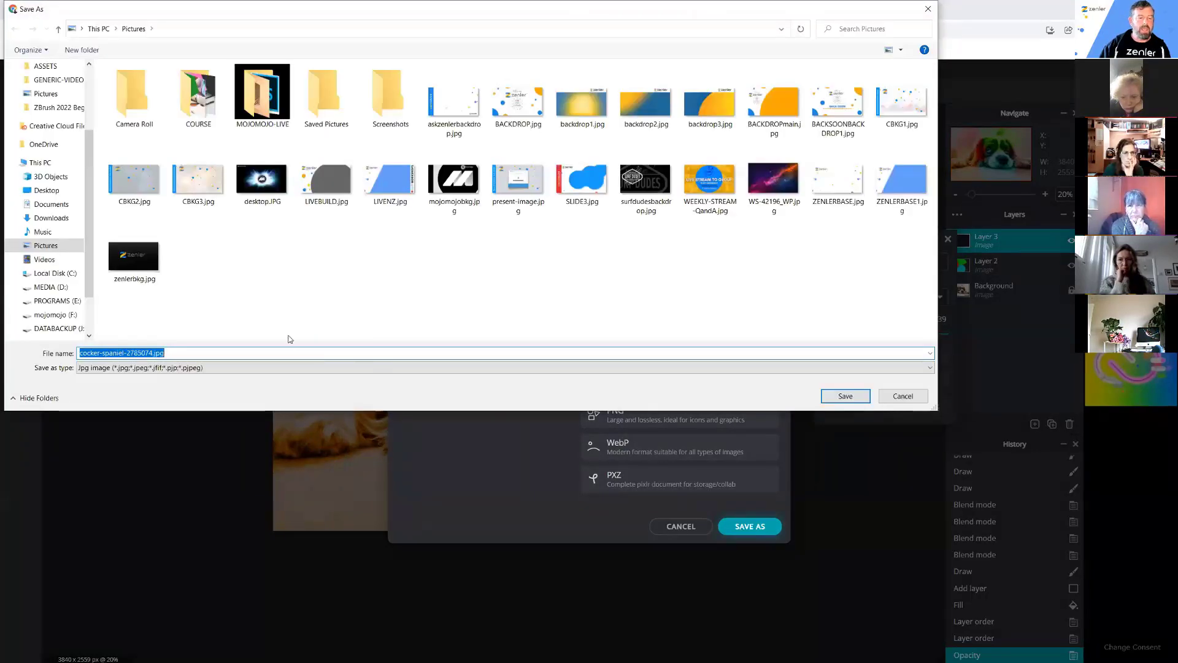
left_click(47, 190)
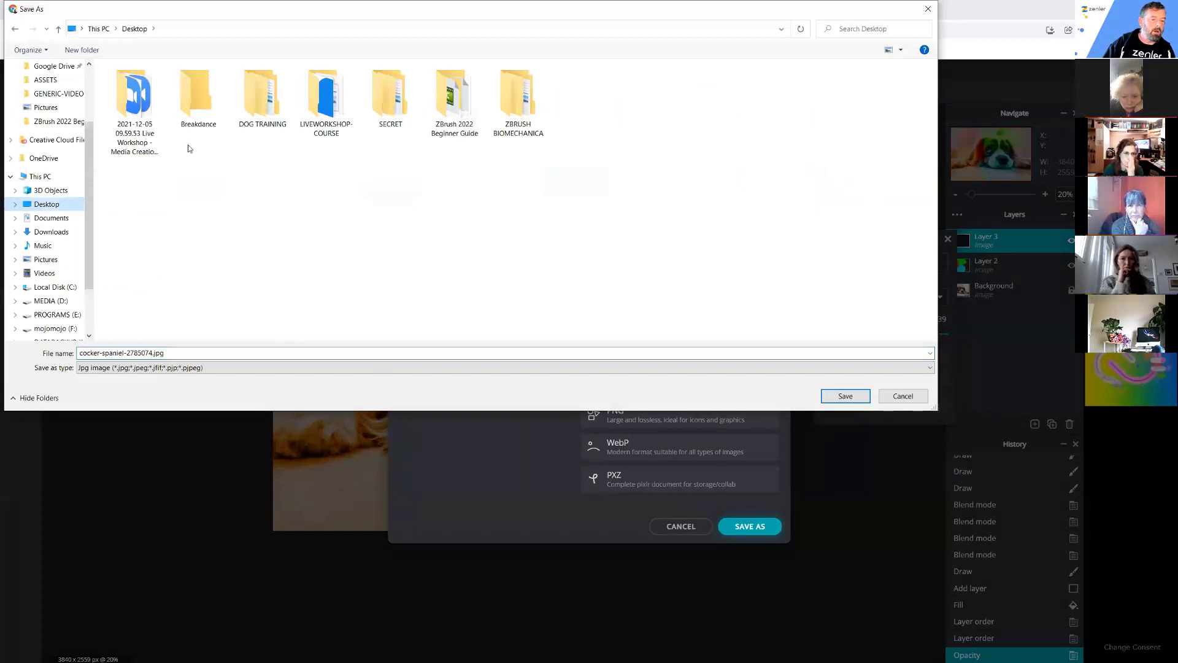
double_click(263, 102)
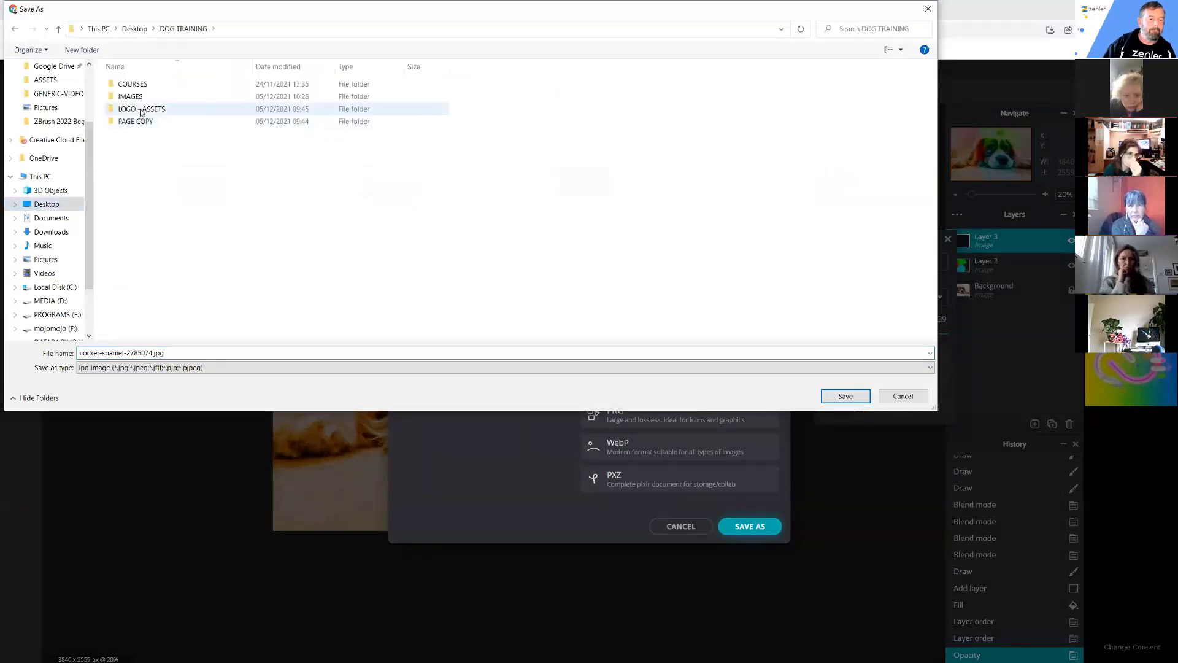
double_click(136, 100)
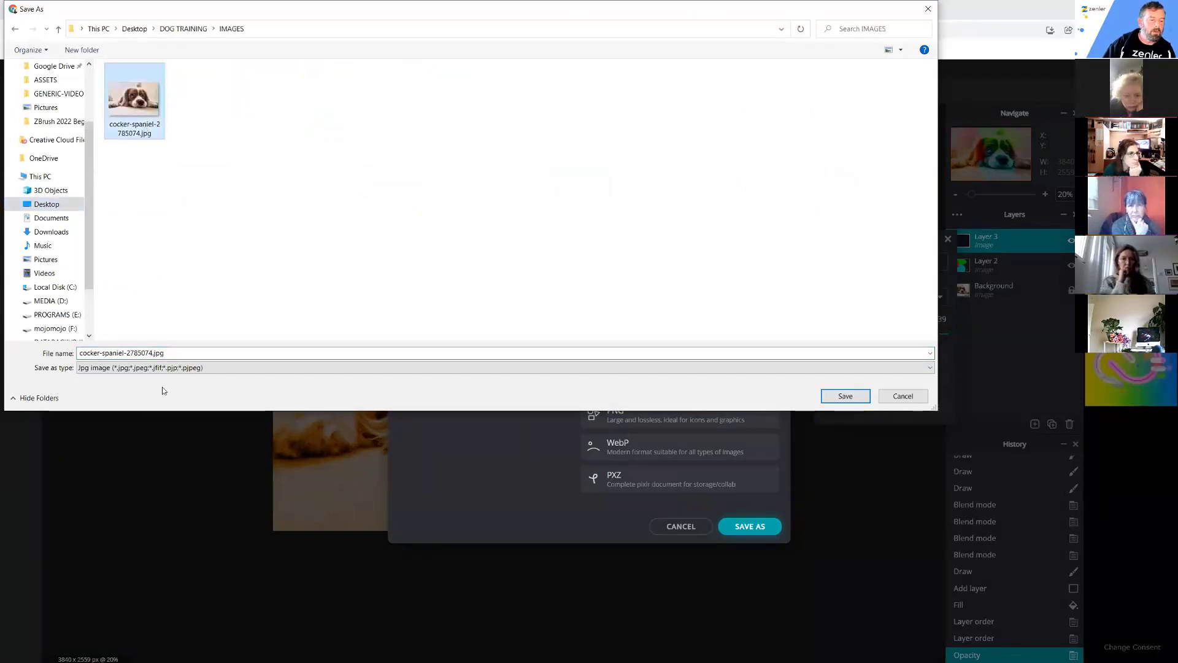
left_click(143, 353)
left_click(153, 353)
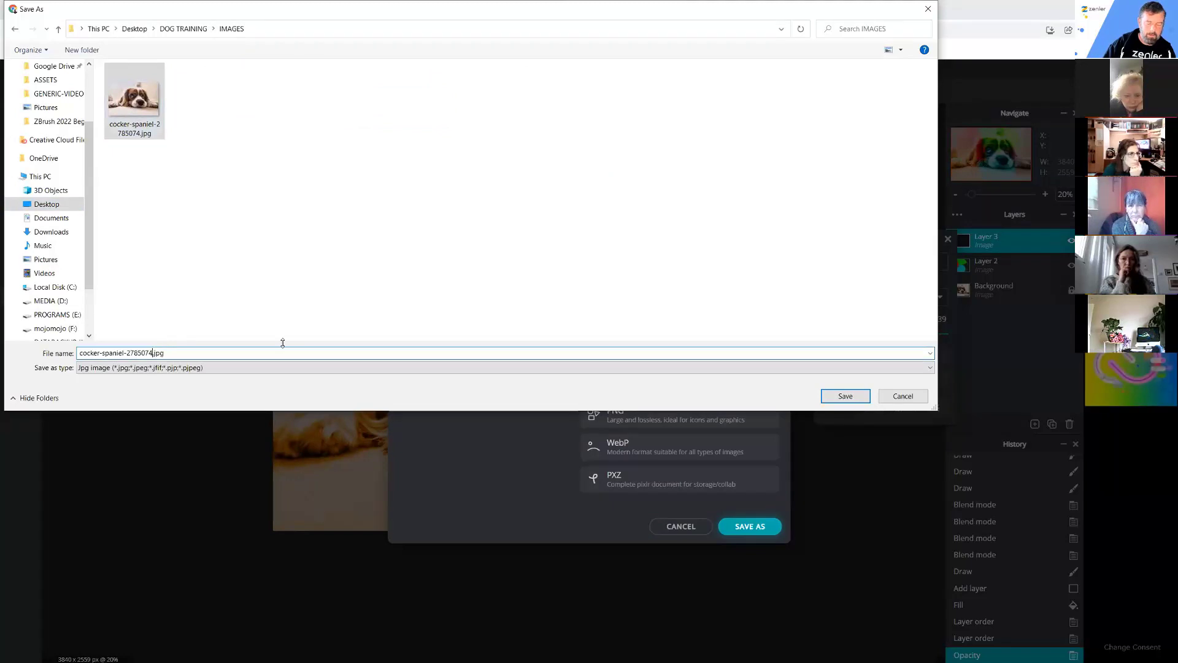
type("-ver2")
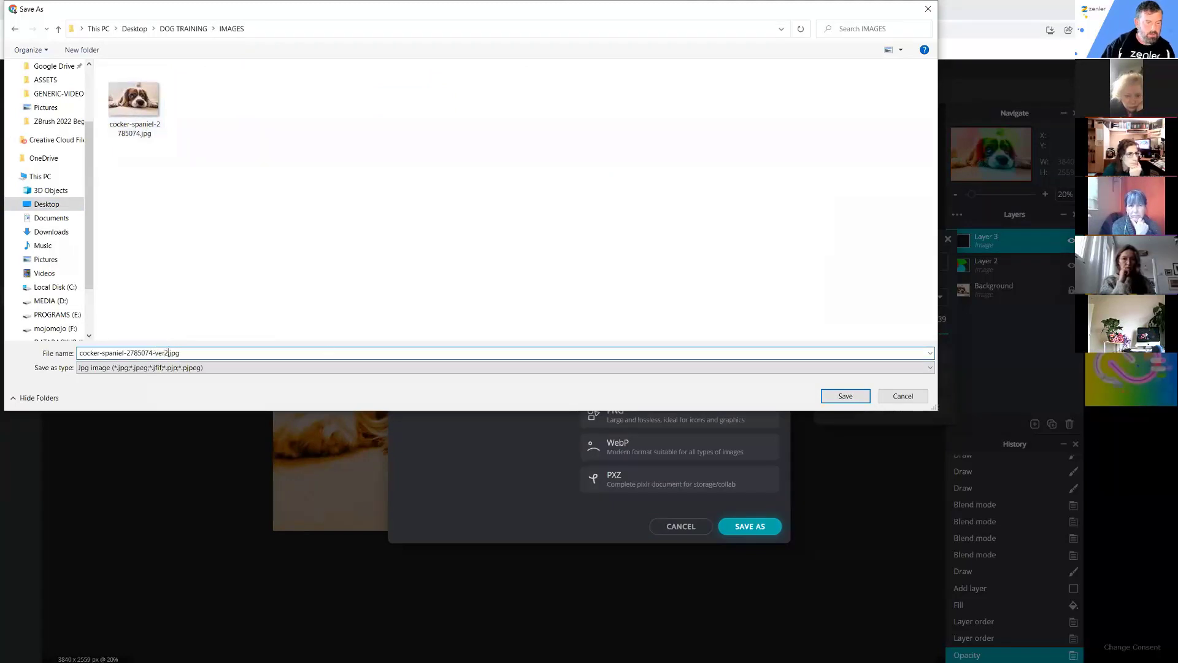
left_click(838, 396)
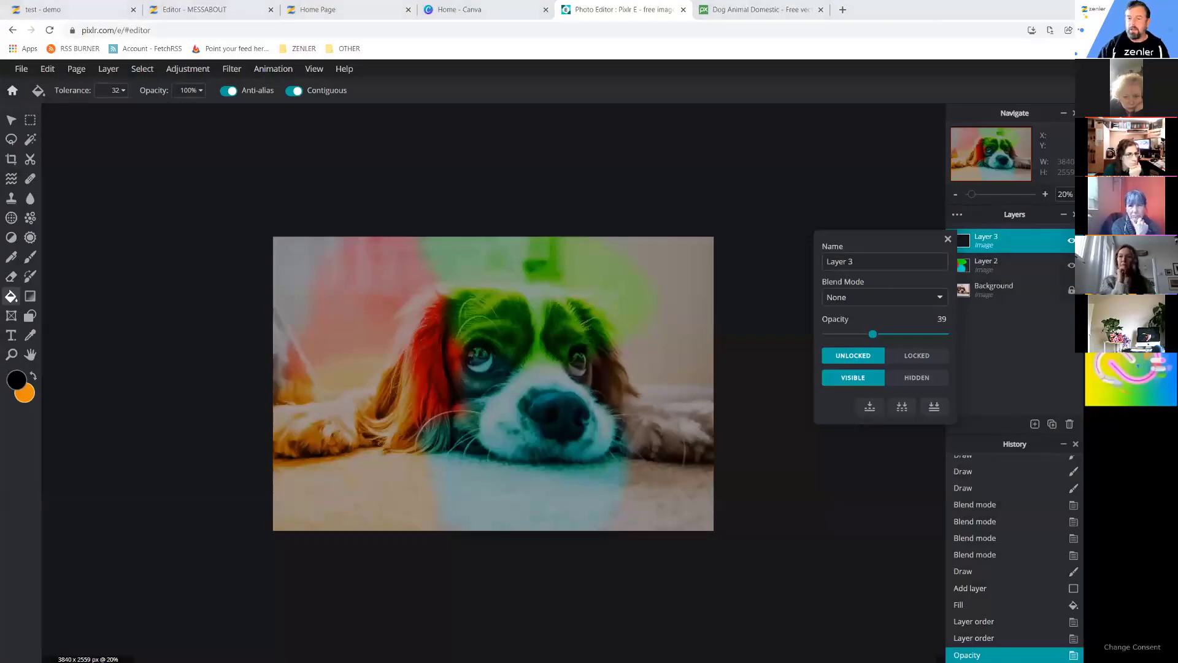
key("alt+Tab")
Preview the ver2 spaniel image in the IMAGES folder, then return to the MESSABOUT page editor.
left_click(555, 294)
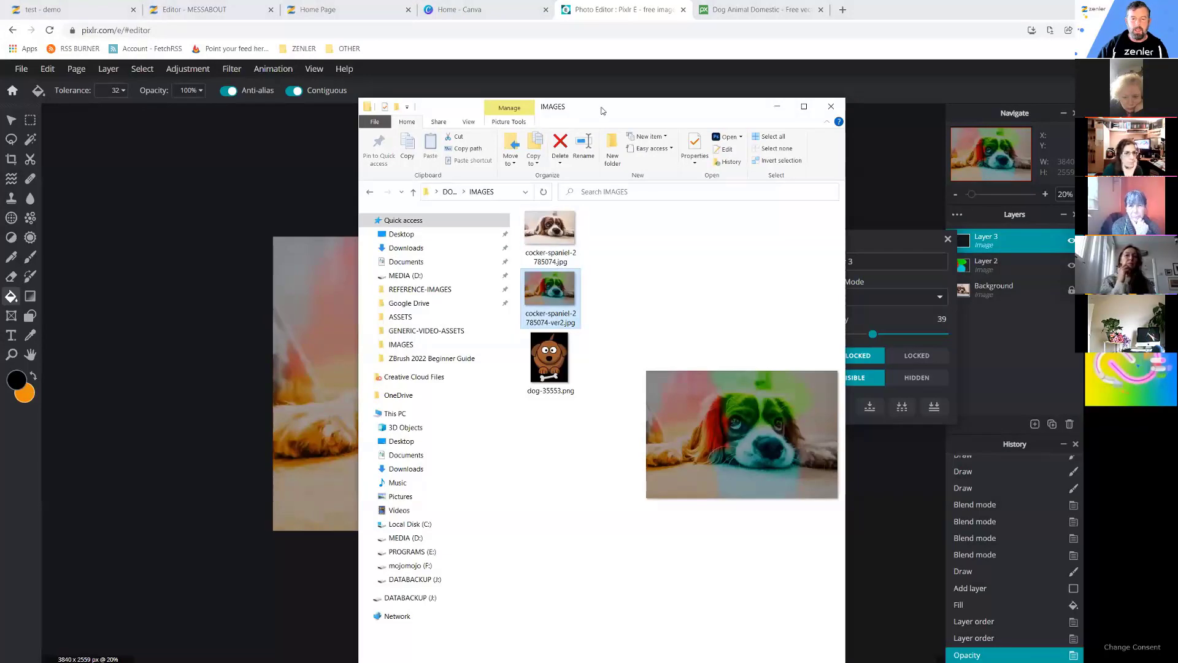
key("alt+Tab")
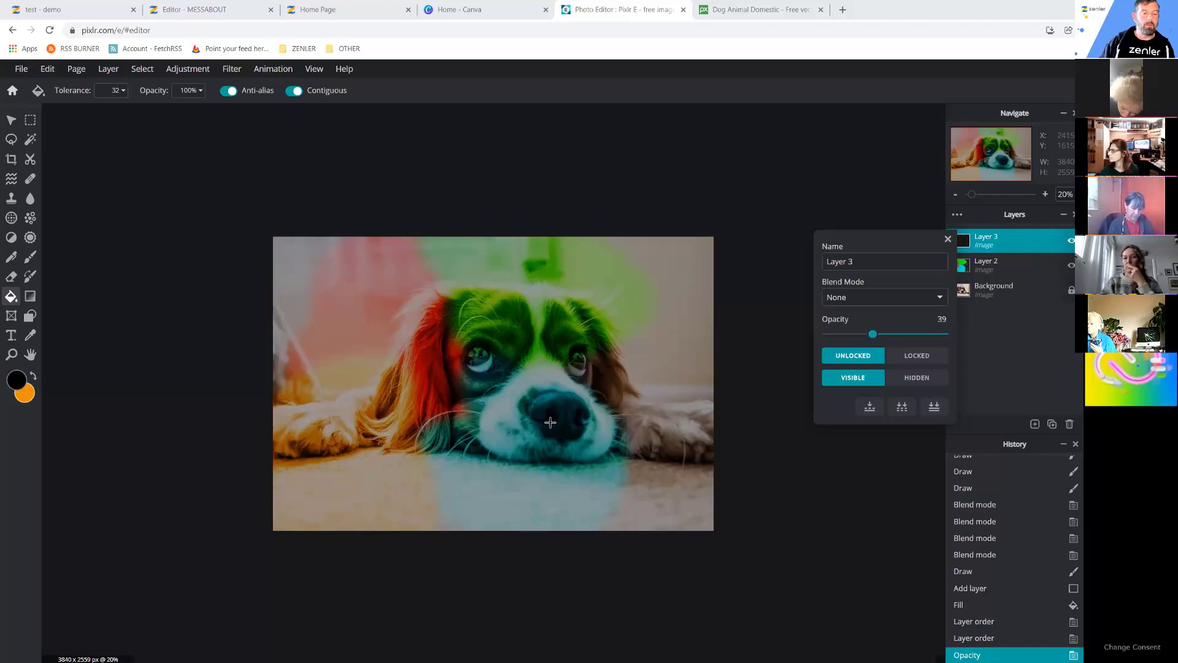
left_click(201, 11)
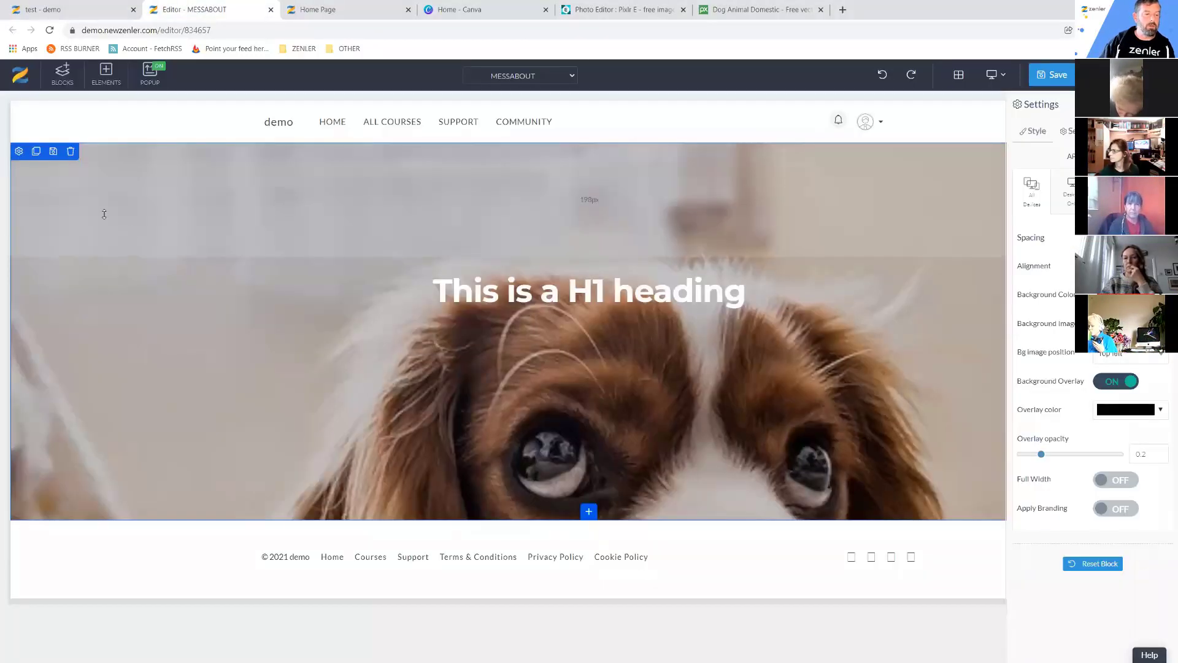
Upload cocker-spaniel-2785074-ver2.jpg without cropping as the hero block's background image.
left_click(105, 214)
mouse_move(25, 162)
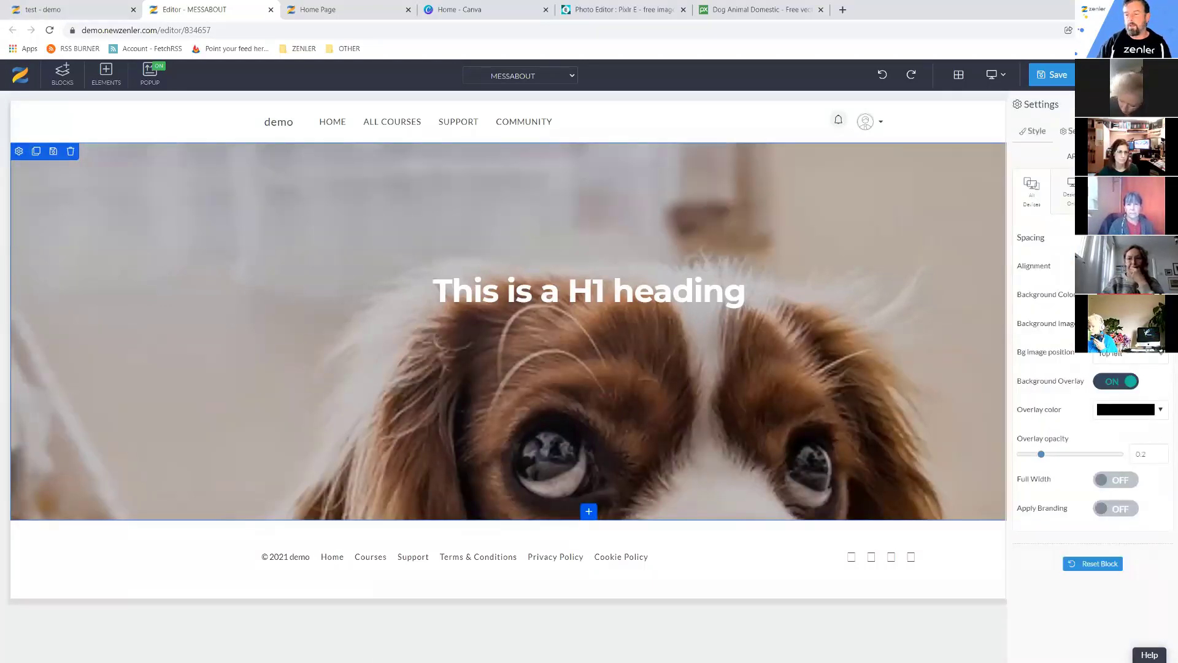
left_click(678, 350)
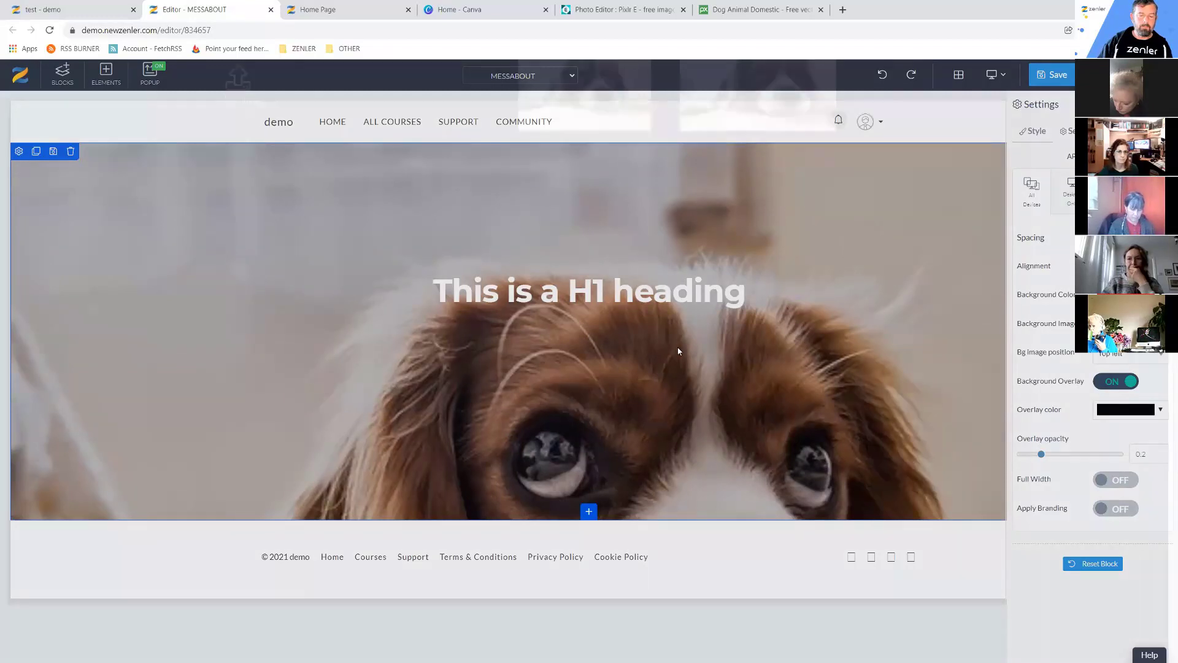
left_click(257, 224)
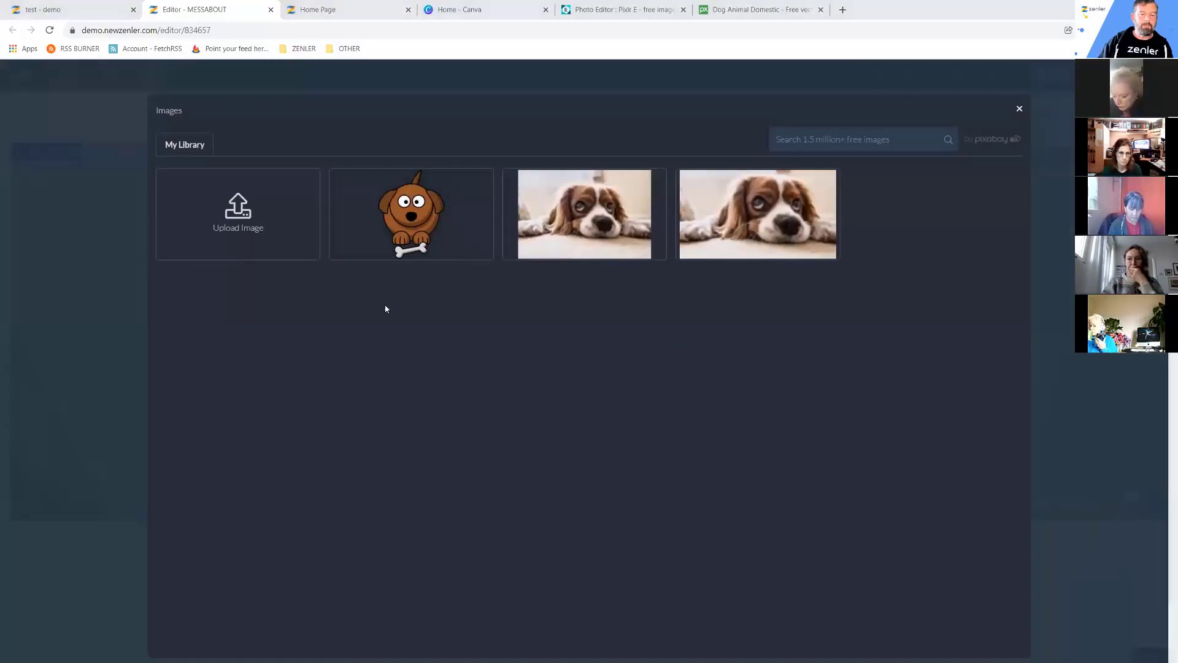
left_click(214, 115)
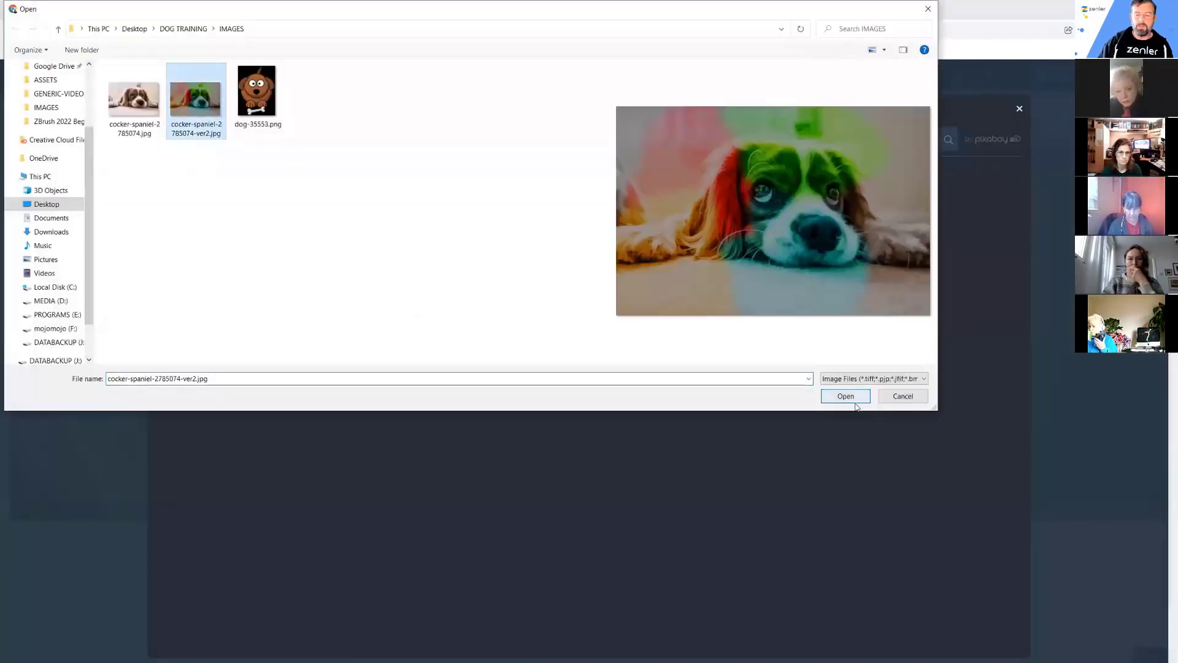
left_click(850, 397)
left_click(394, 386)
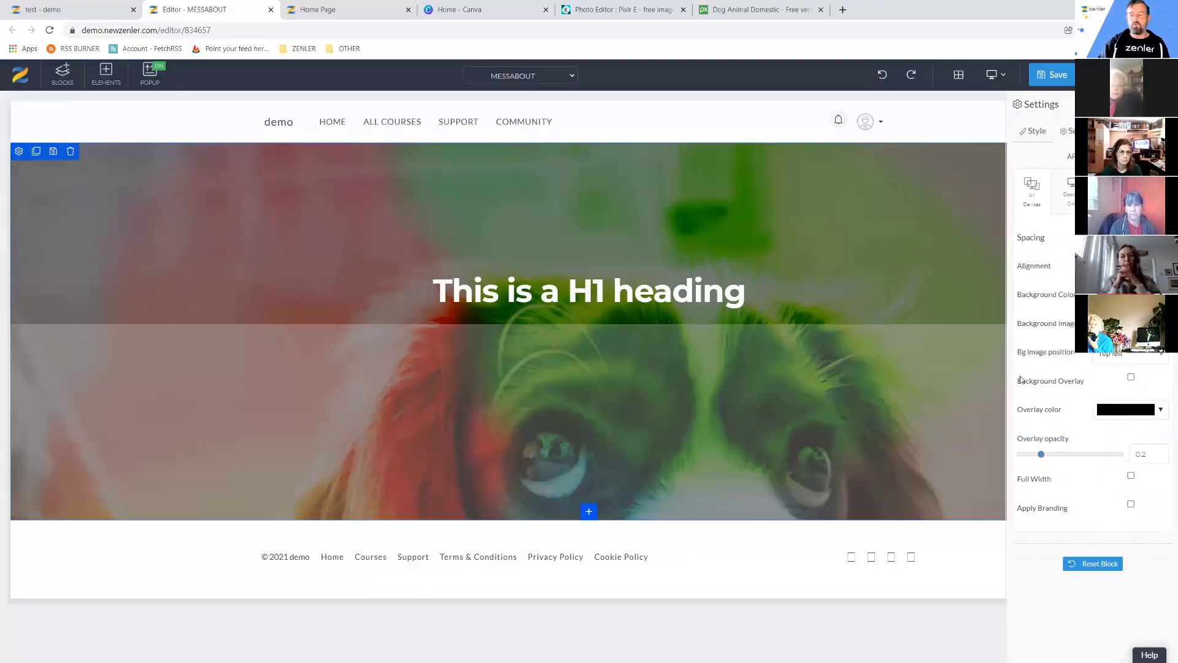
Toggle the hero block's background overlay off and back on, then set its colour to orange.
left_click(1113, 382)
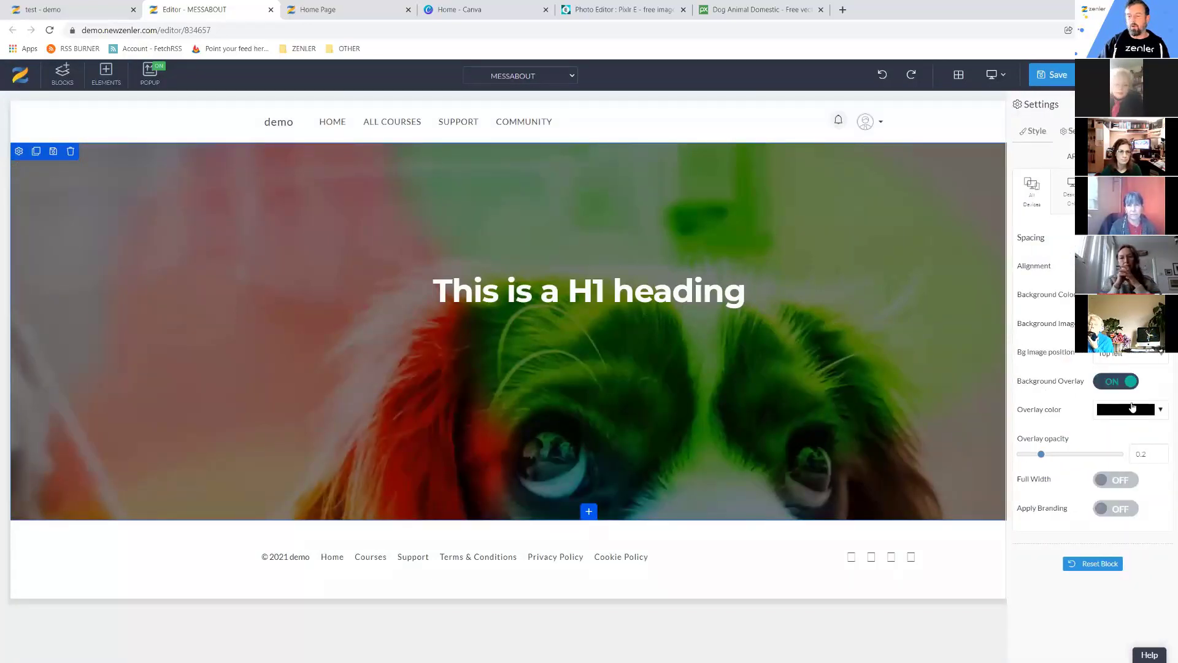
left_click(1111, 383)
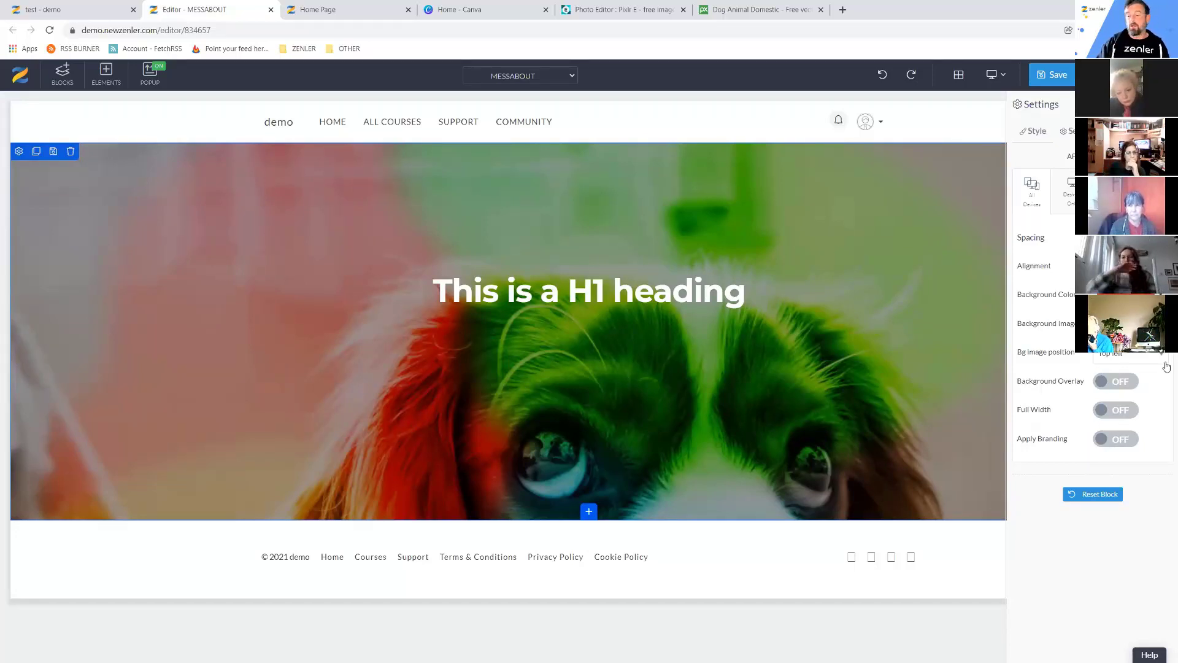
left_click(1119, 382)
left_click(1161, 411)
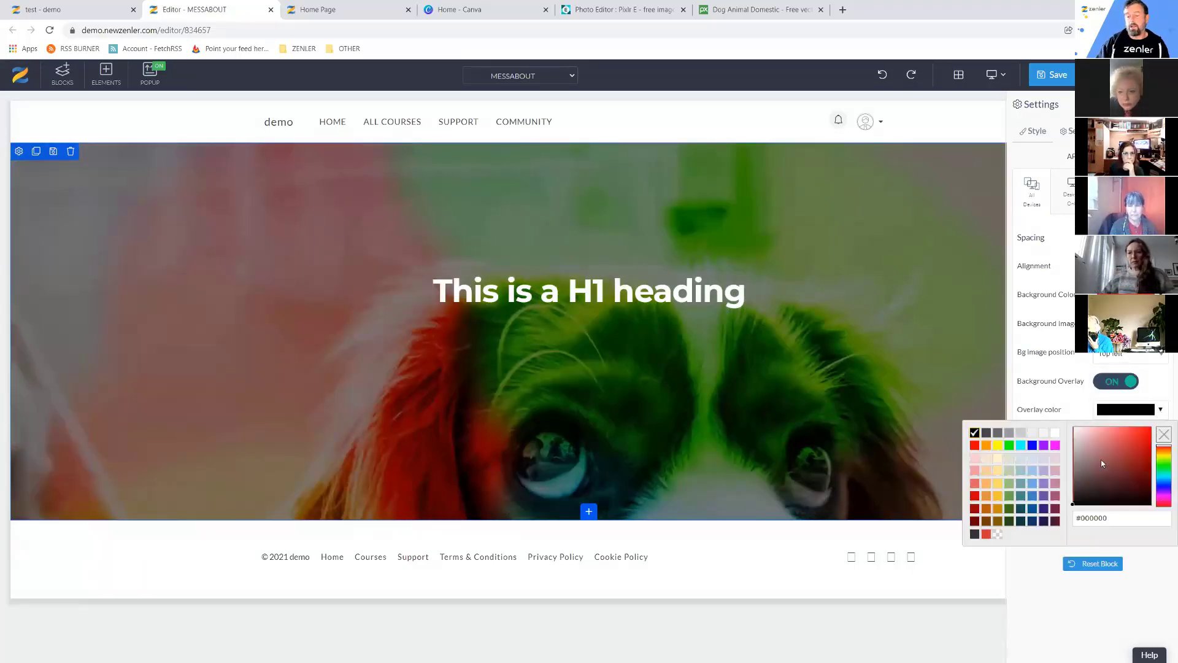
left_click(985, 447)
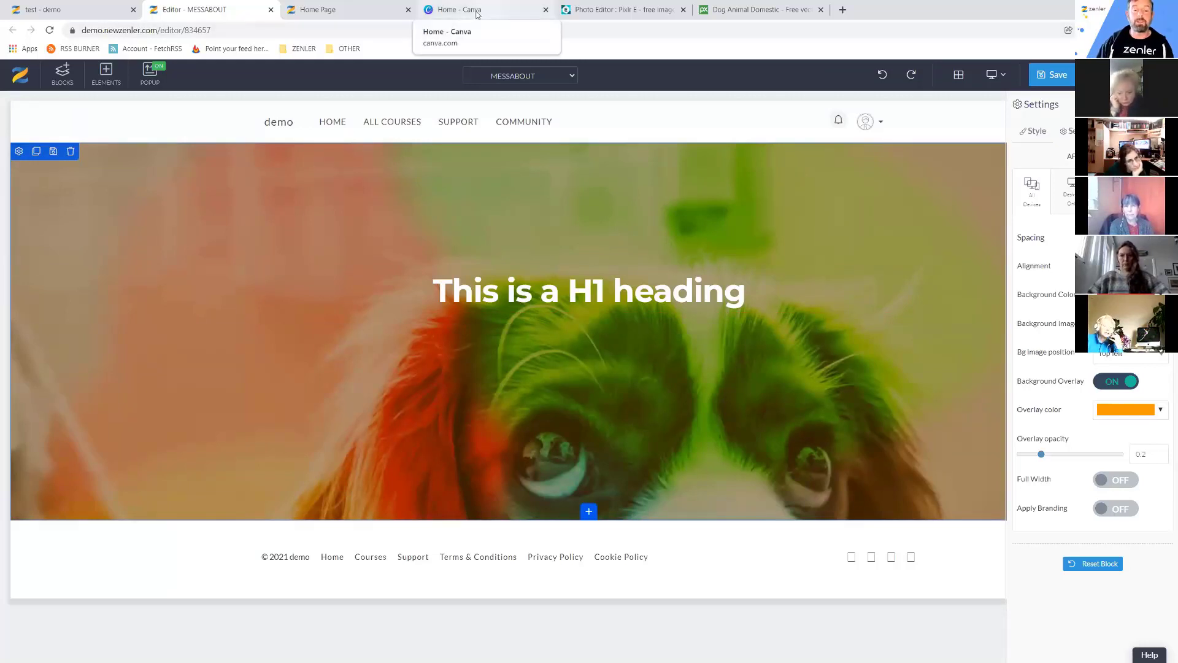
On the Canva home page, start a new design and choose Custom size.
left_click(476, 12)
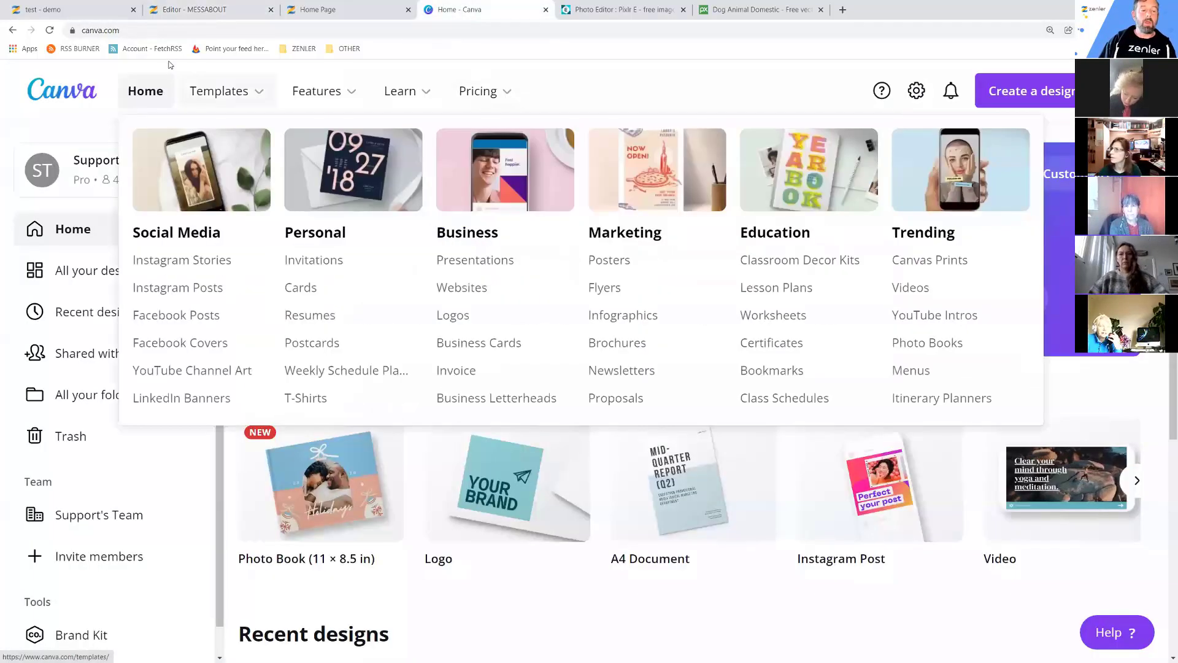
left_click(118, 31)
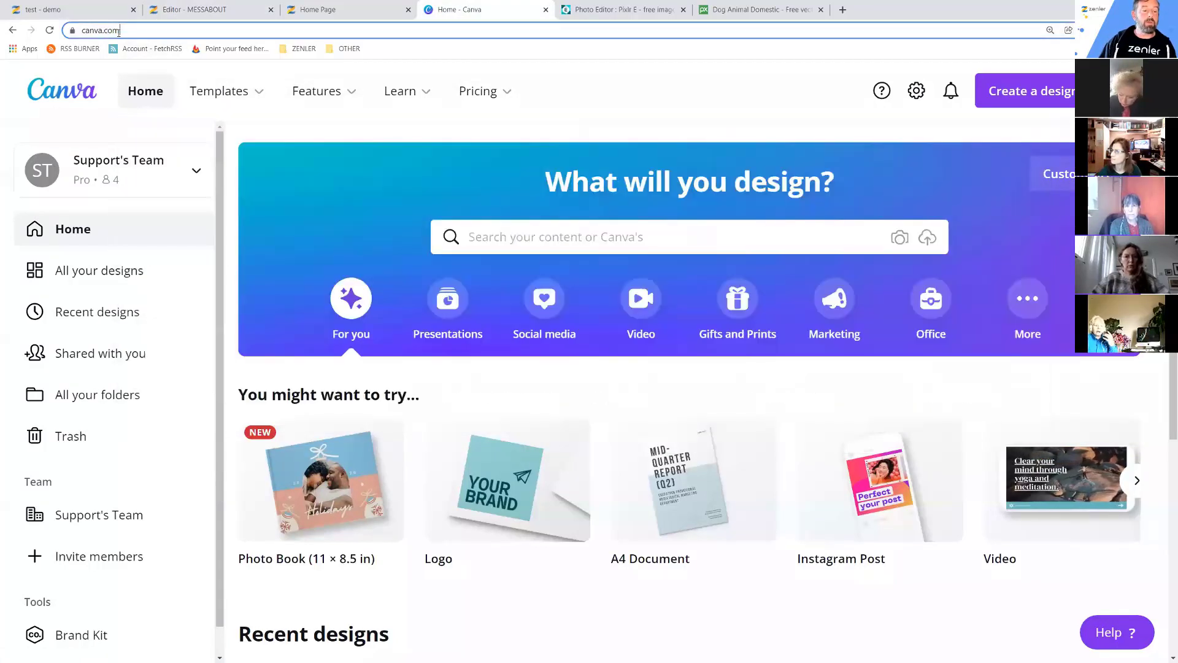
mouse_move(219, 91)
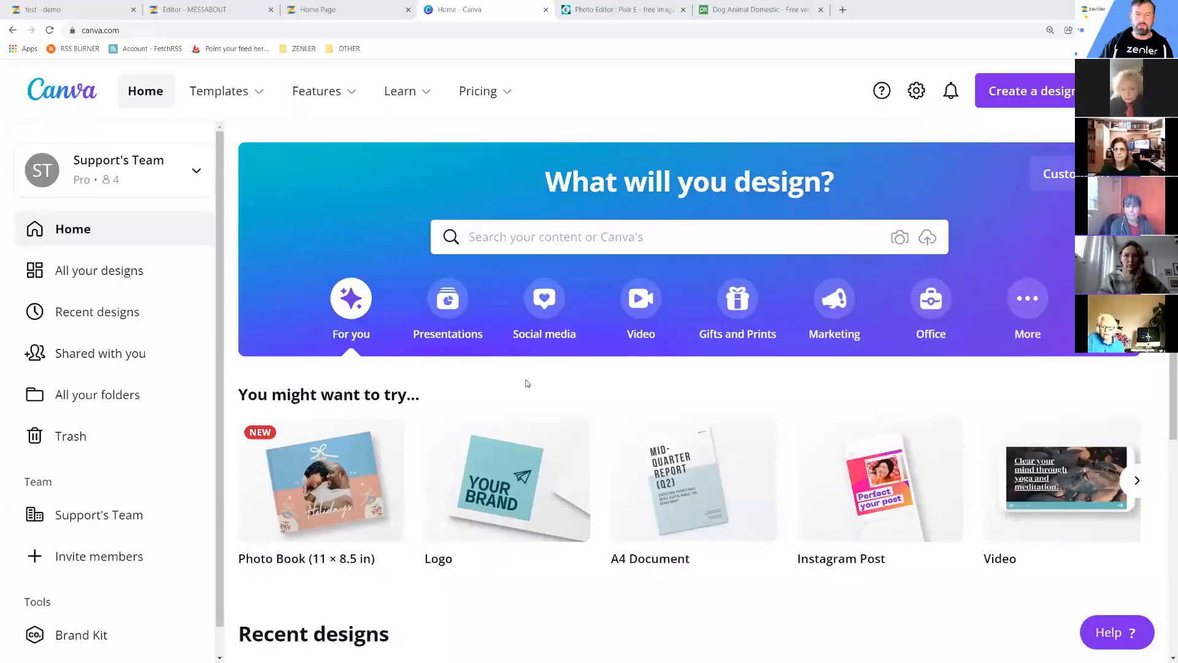
mouse_move(755, 427)
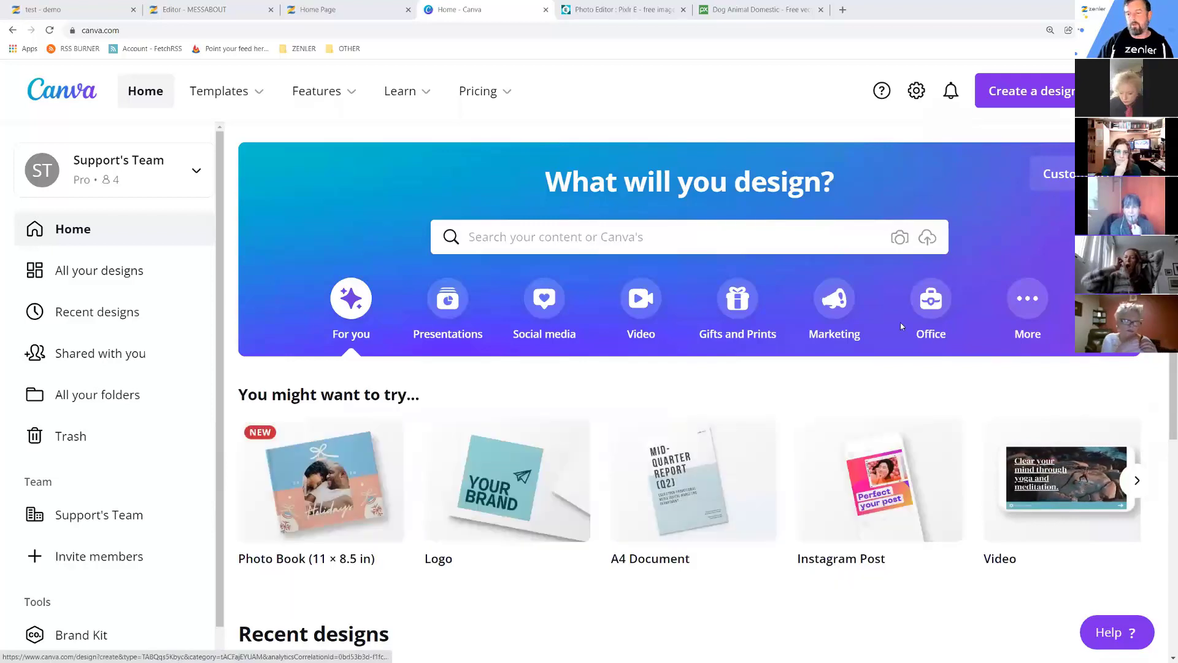
left_click(1024, 91)
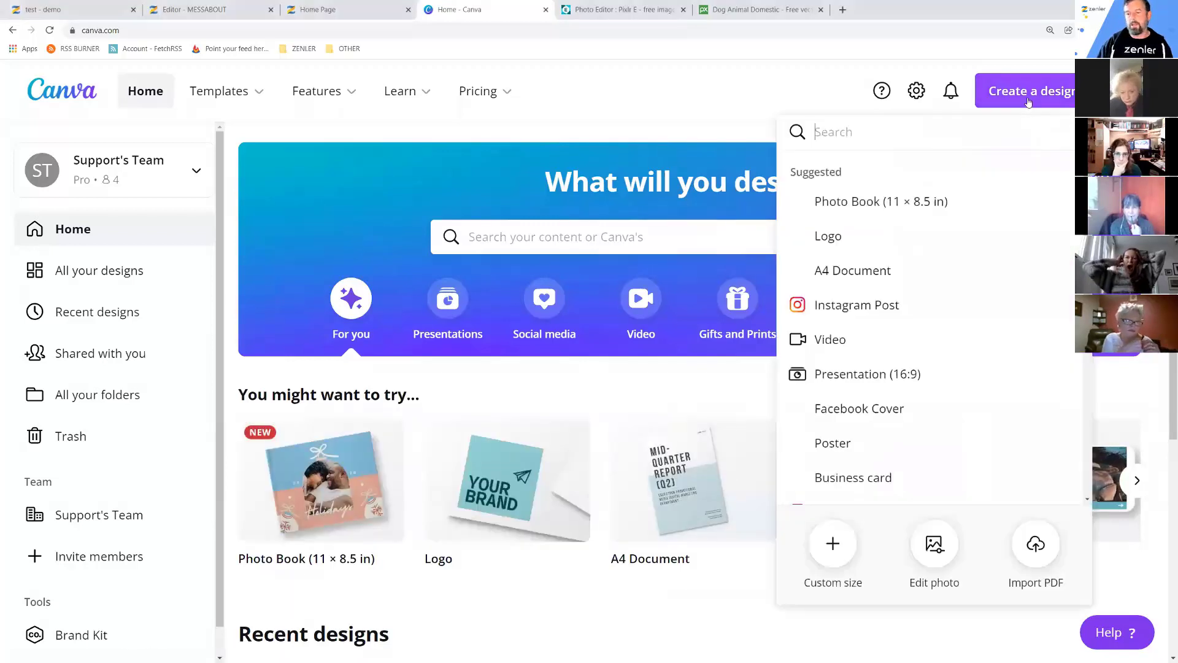
left_click(830, 541)
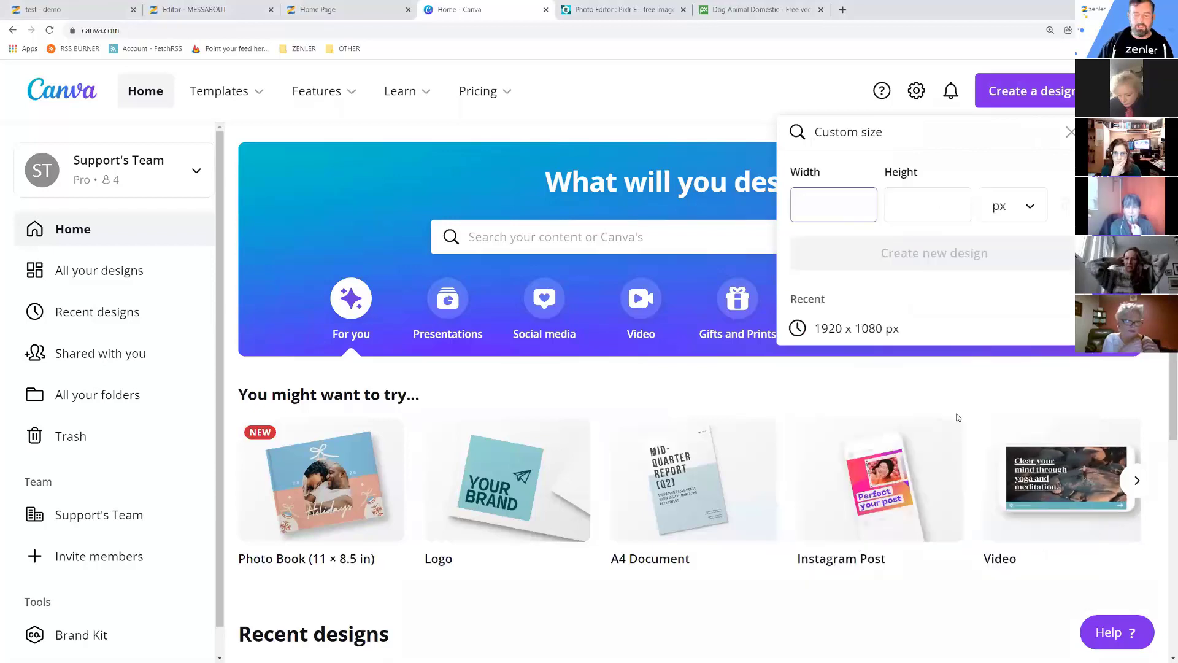
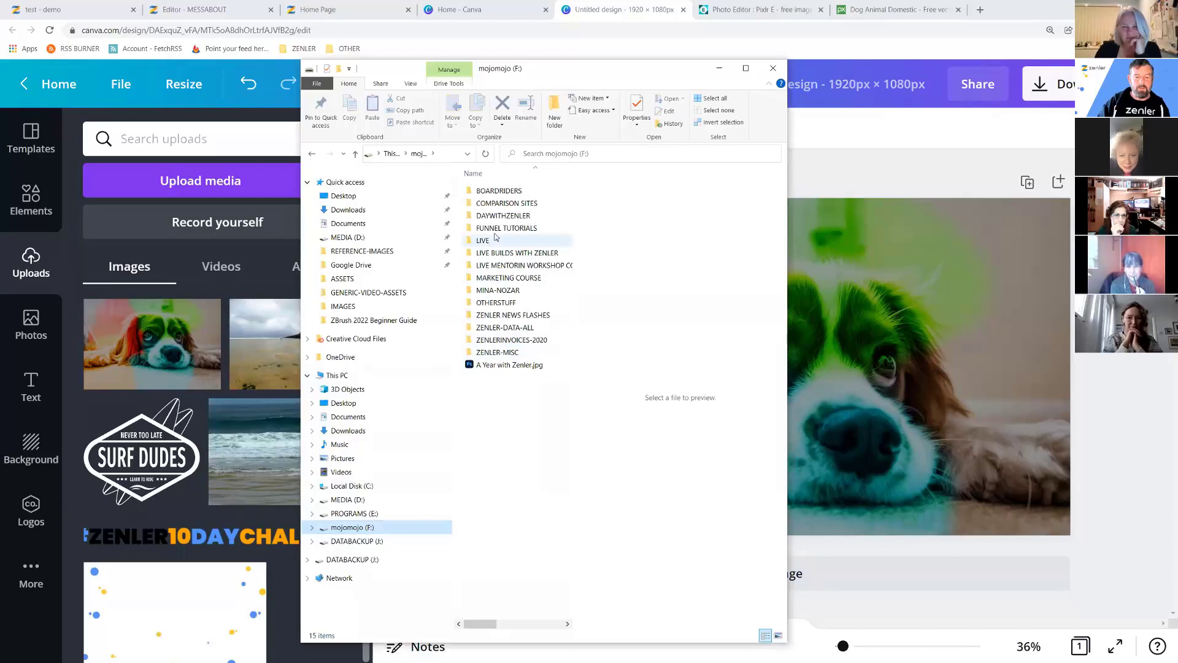
Browse LIVE BUILDS WITH ZENLER and DAYWITHZENLER on mojomojo (F:), then close Explorer.
double_click(497, 255)
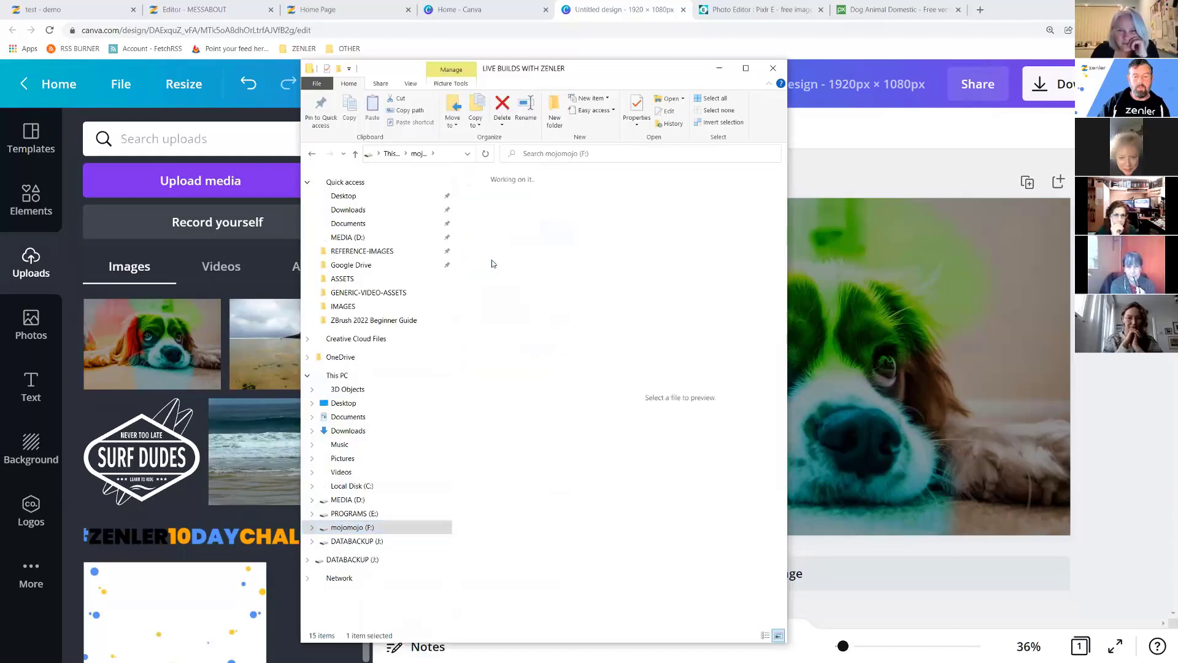
scroll(563, 451, "down", 1)
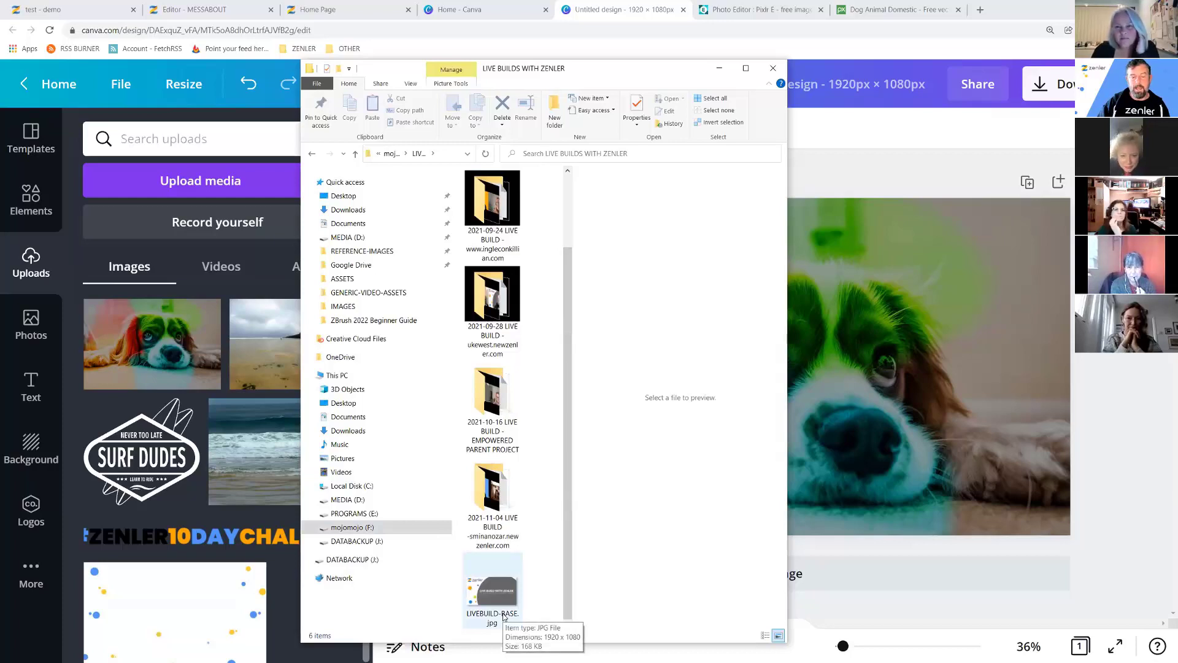
left_click(356, 154)
left_click(495, 218)
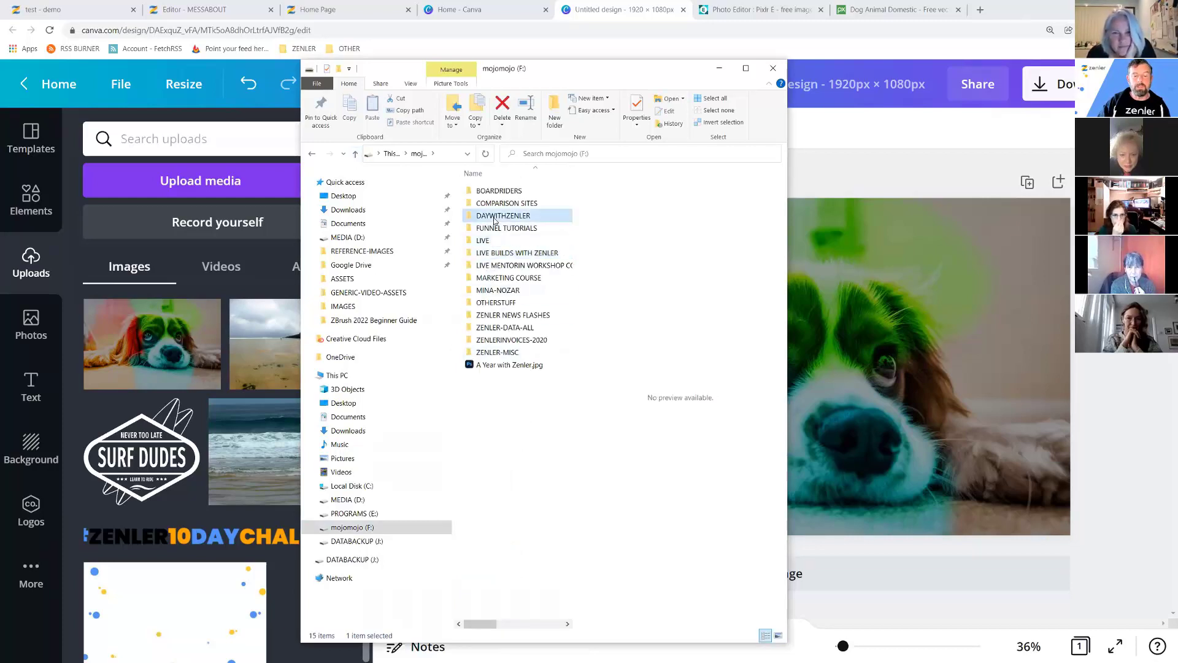
double_click(495, 219)
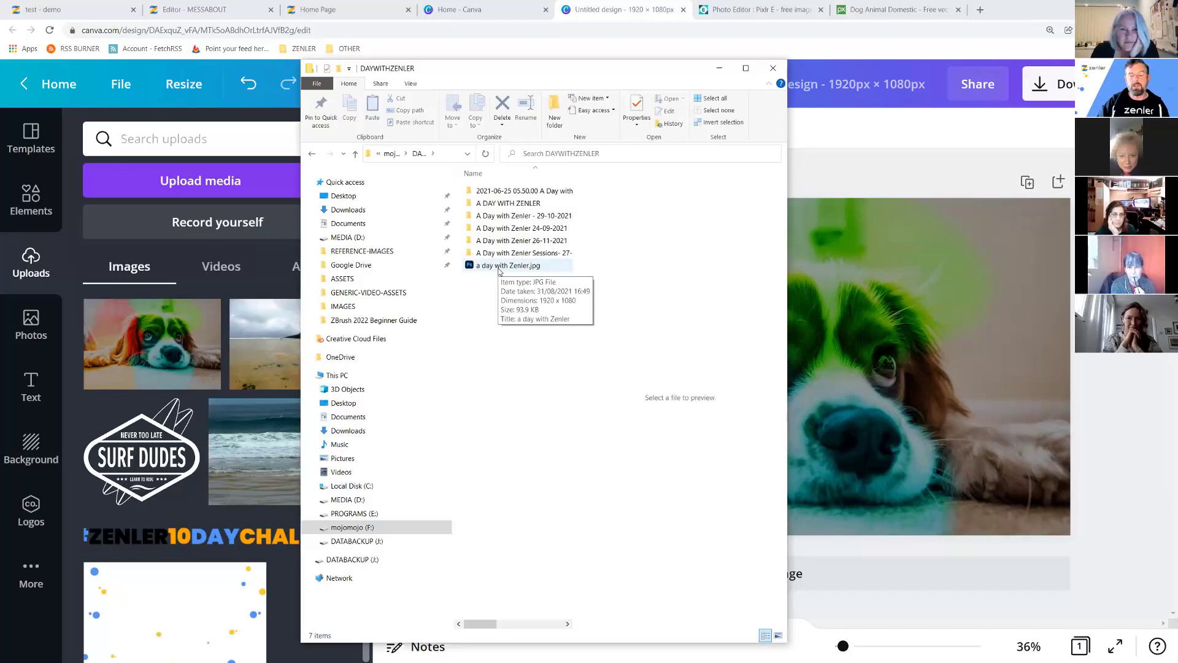
left_click(773, 68)
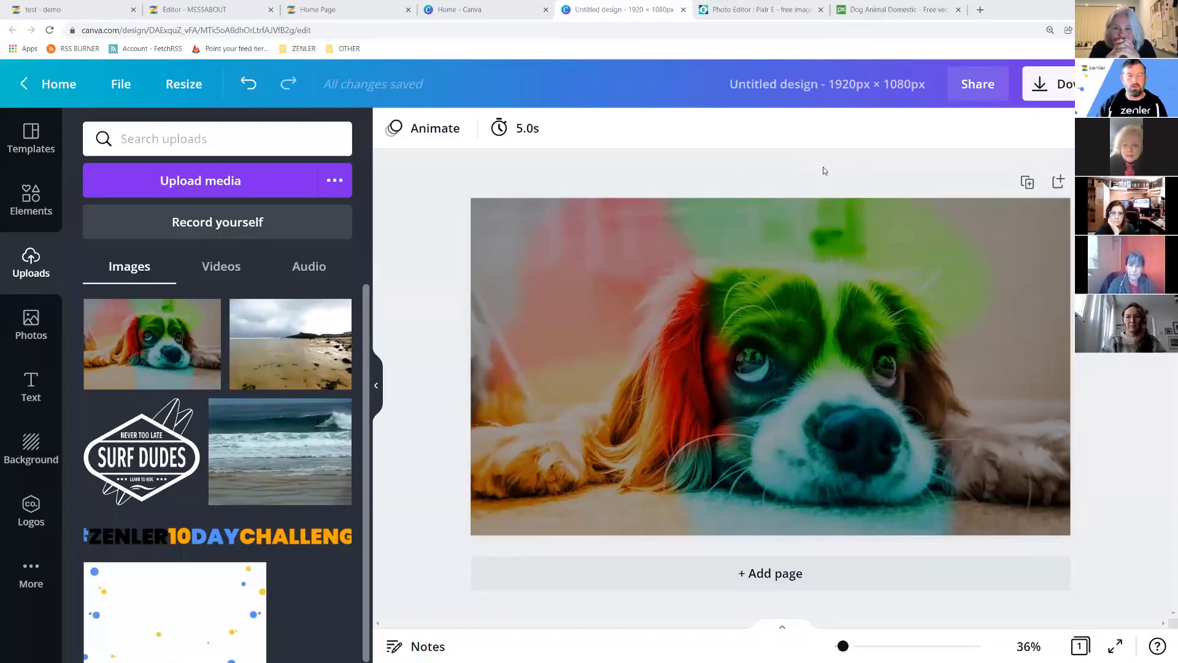
Delete the old dog photo from the page and move its upload to the trash.
mouse_move(201, 336)
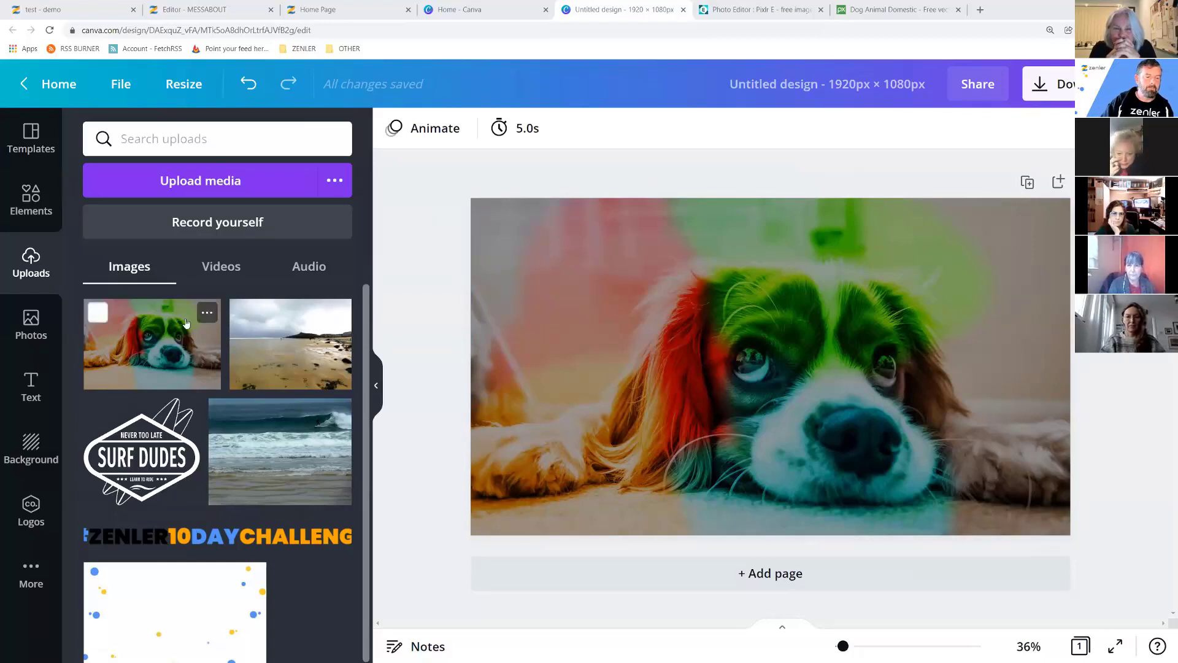
left_click(207, 314)
left_click(587, 345)
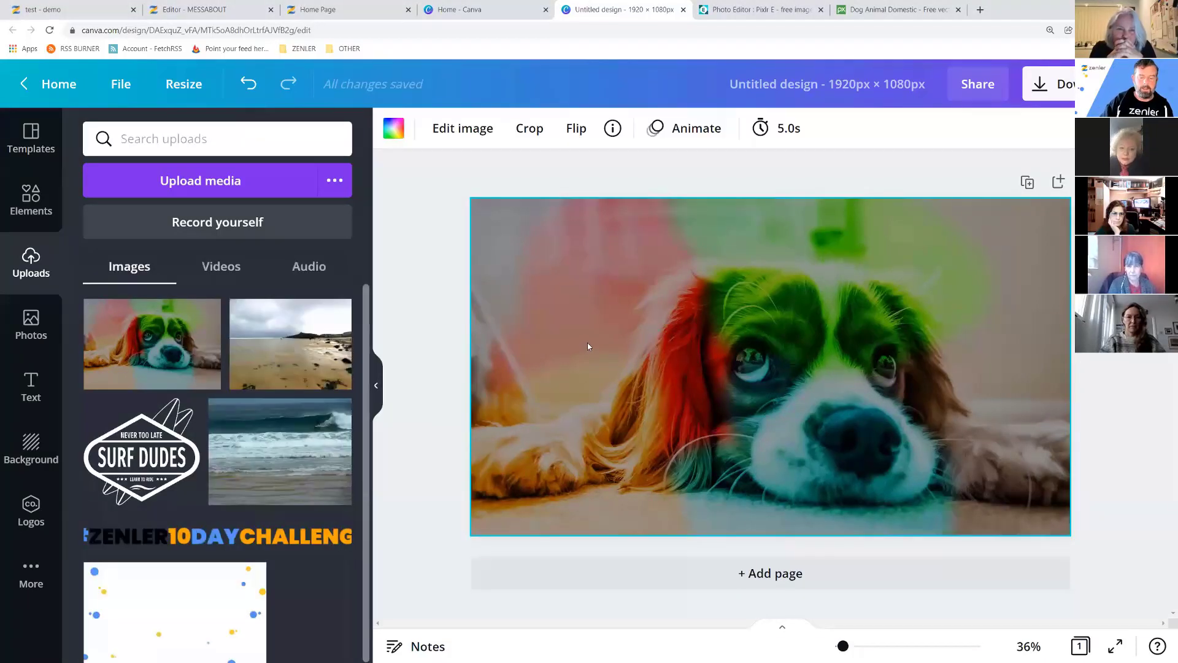
key("Delete")
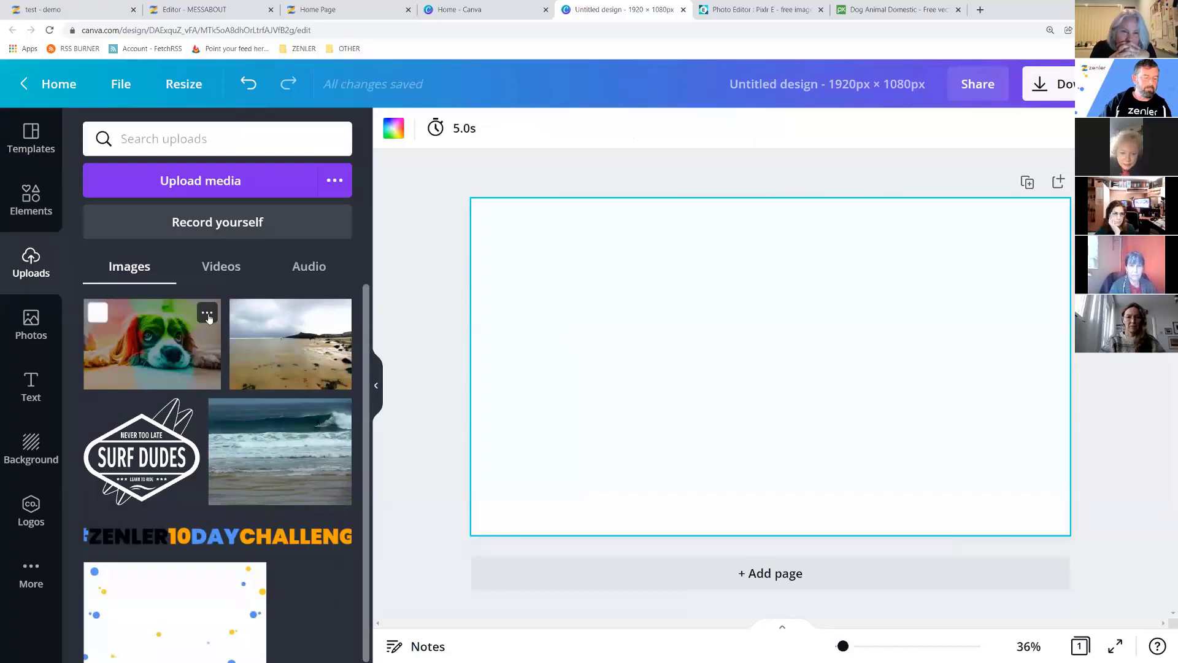
left_click(208, 314)
left_click(245, 495)
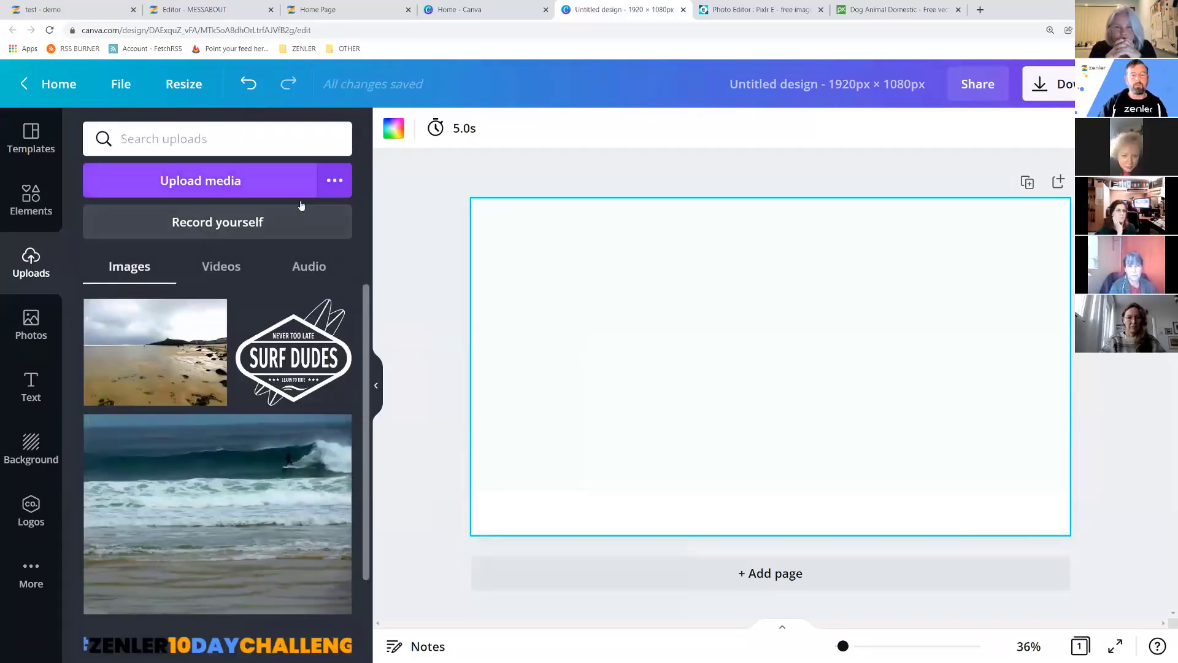
Upload cocker-spaniel-2785074-ver2.jpg from the computer.
left_click(185, 184)
left_click(197, 97)
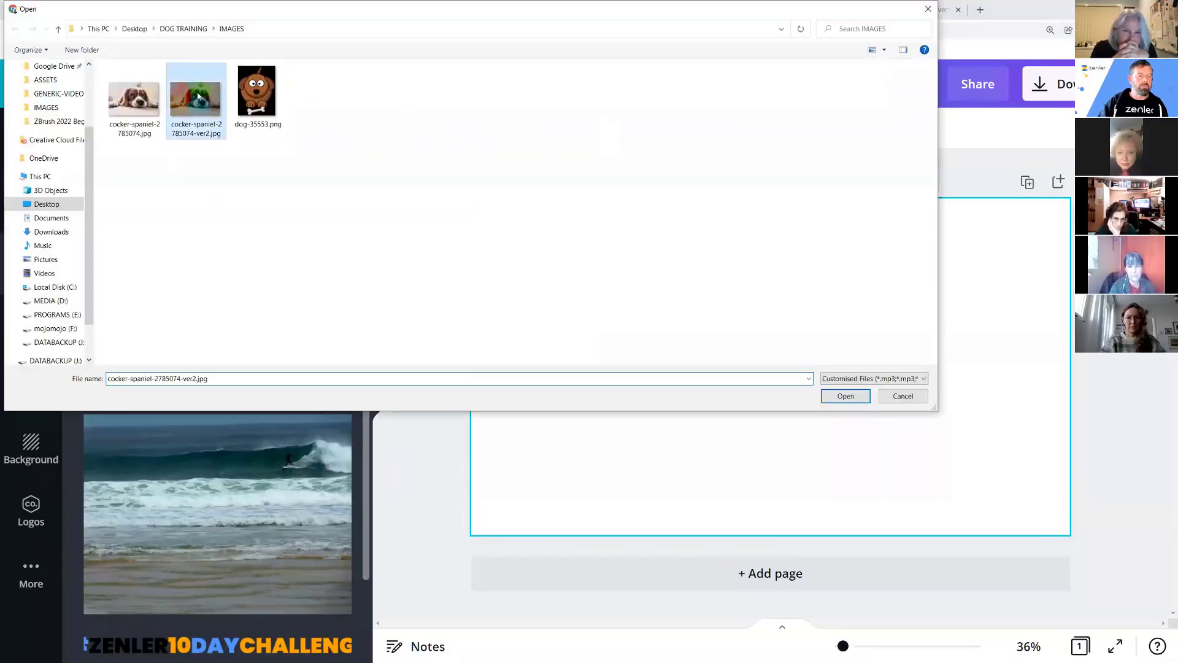
left_click(846, 396)
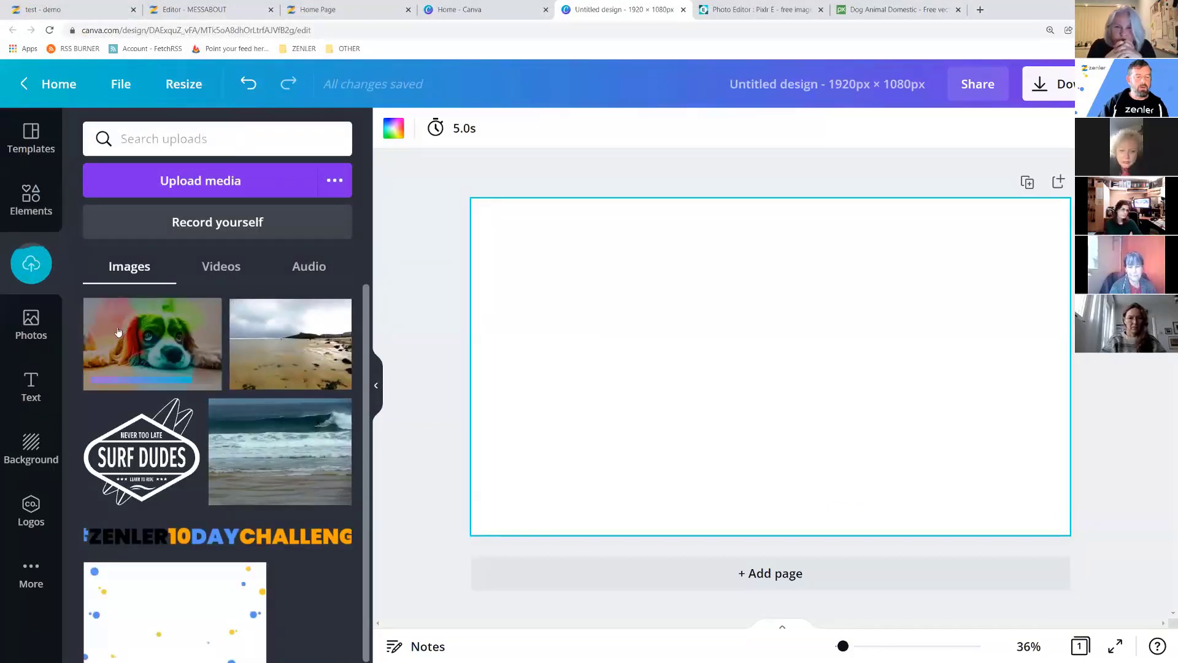
Place the cocker spaniel photo on the page and stretch it to fill the whole design.
left_click_drag(119, 332, 583, 274)
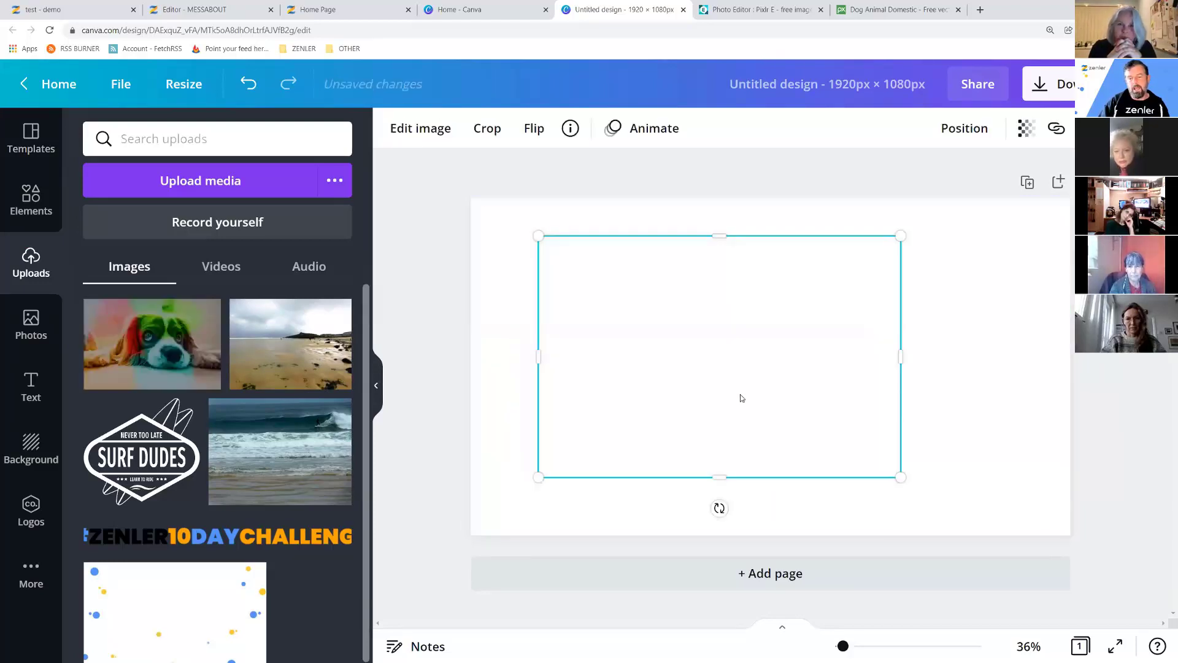
left_click_drag(900, 477, 1075, 592)
left_click_drag(537, 236, 471, 191)
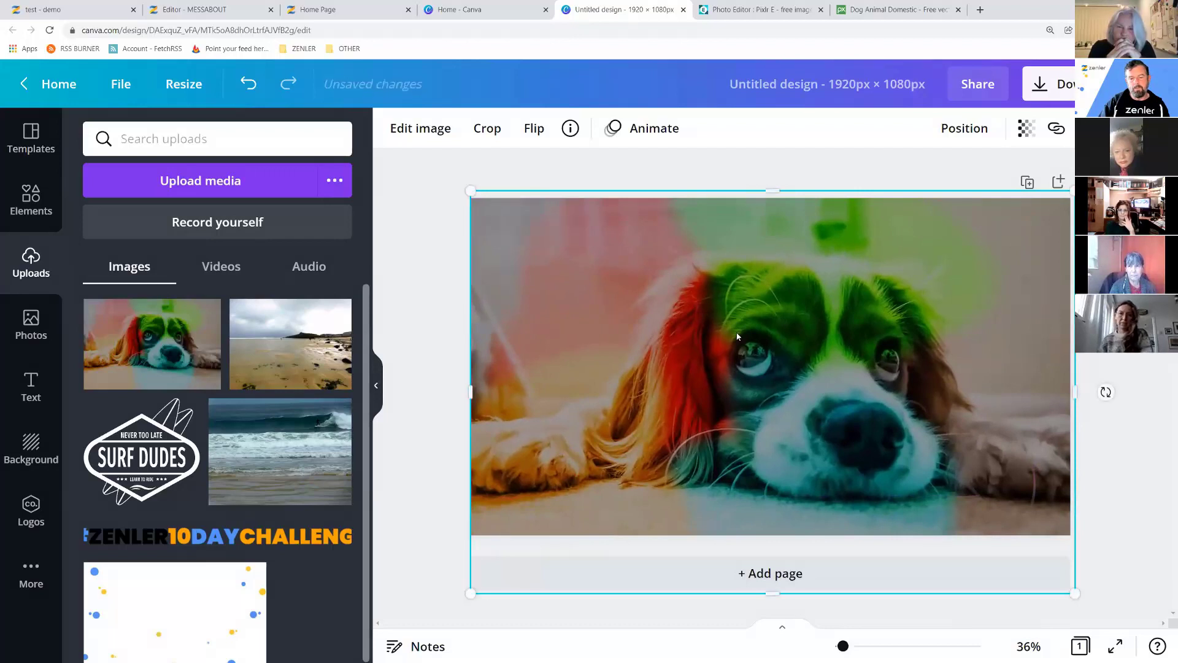
right_click(737, 336)
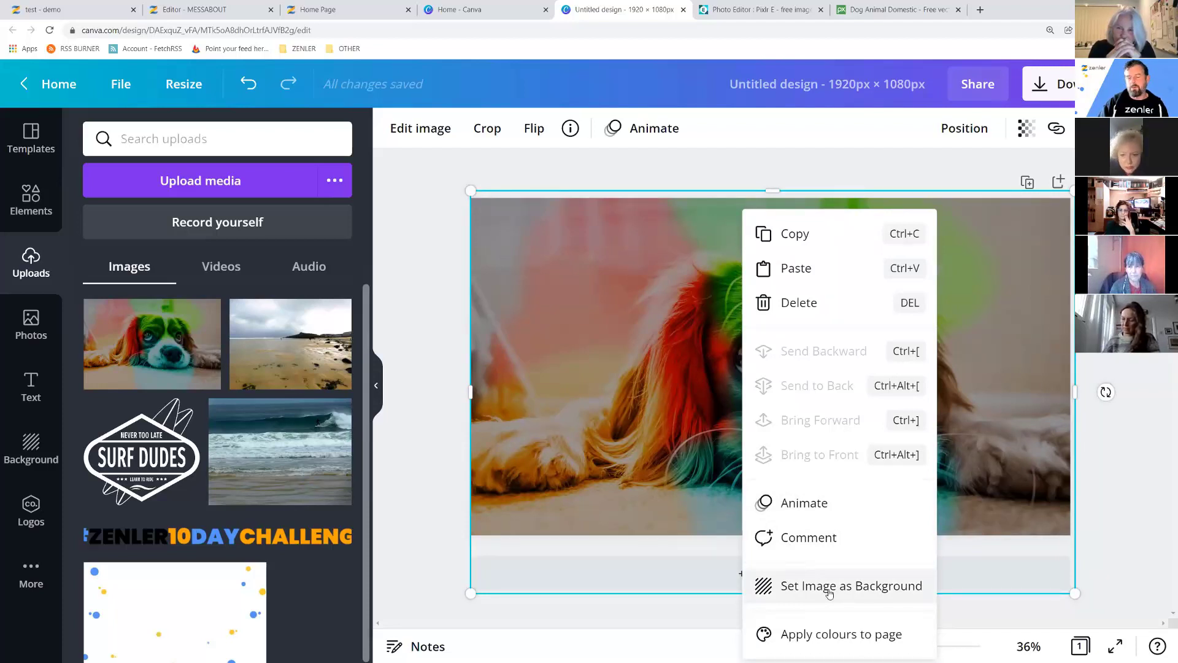
left_click(609, 345)
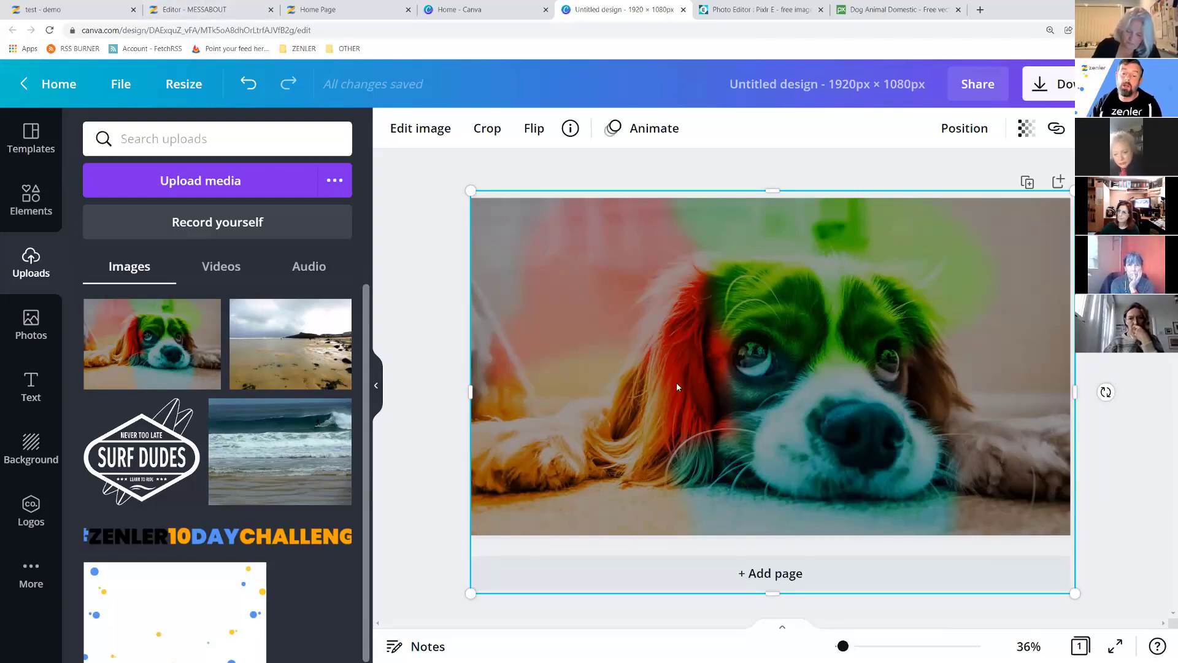
left_click(32, 390)
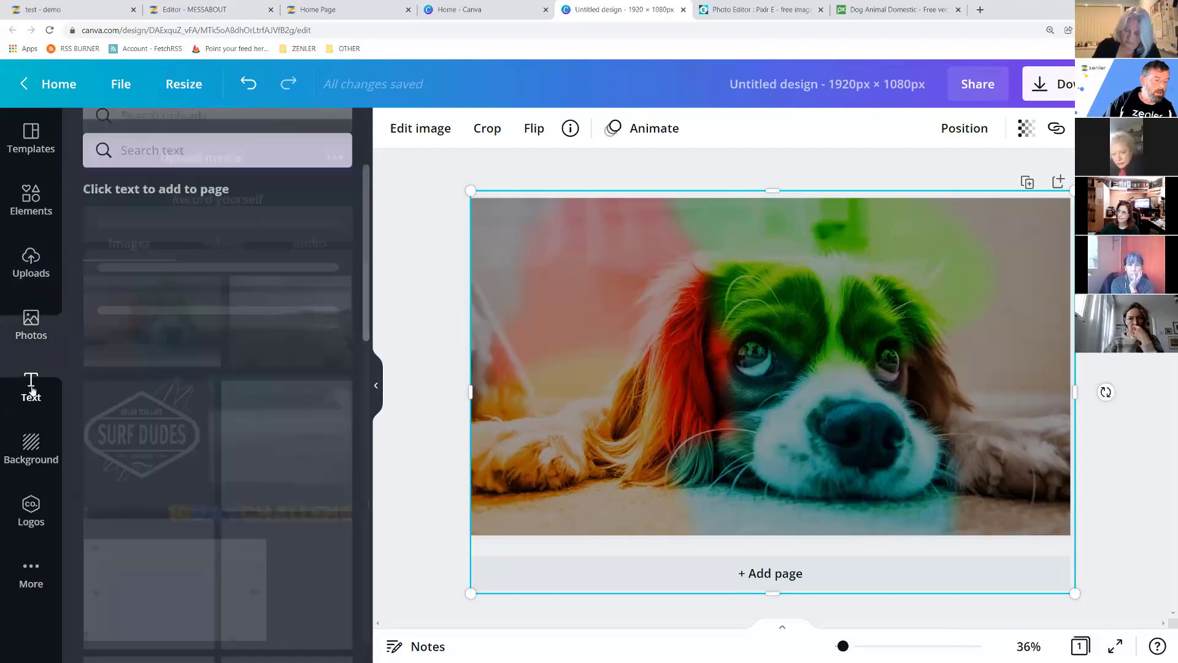
Add a heading reading 'Anxiety training for dogs' and move it to the page centre.
left_click_drag(195, 235, 649, 258)
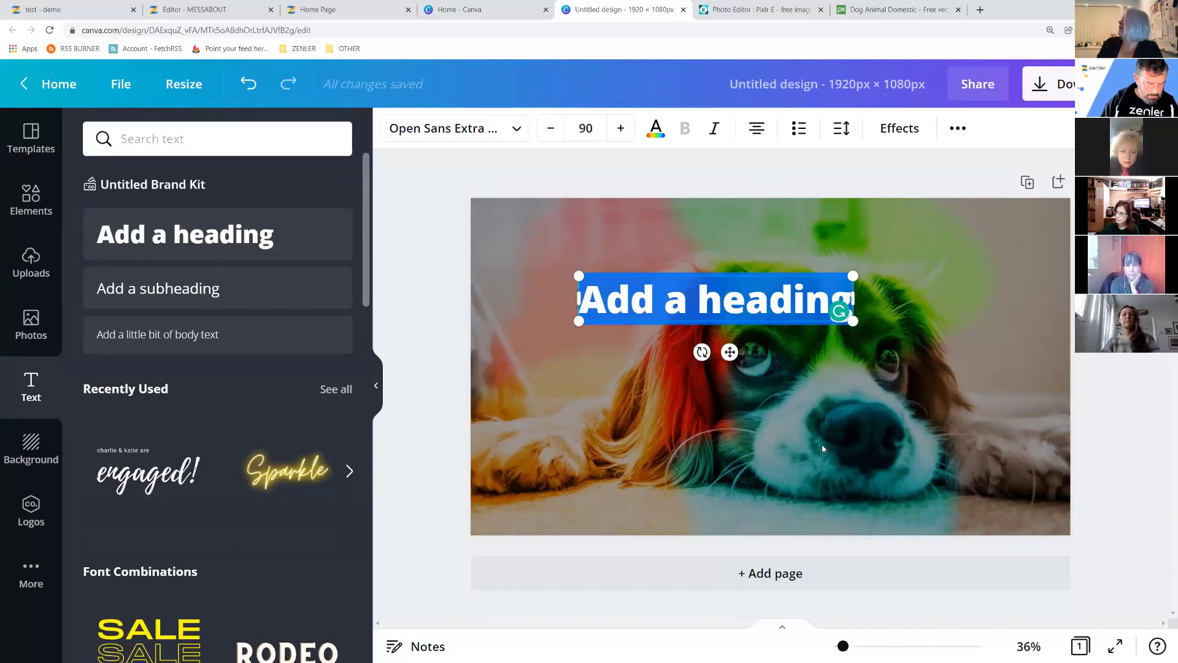
type("A")
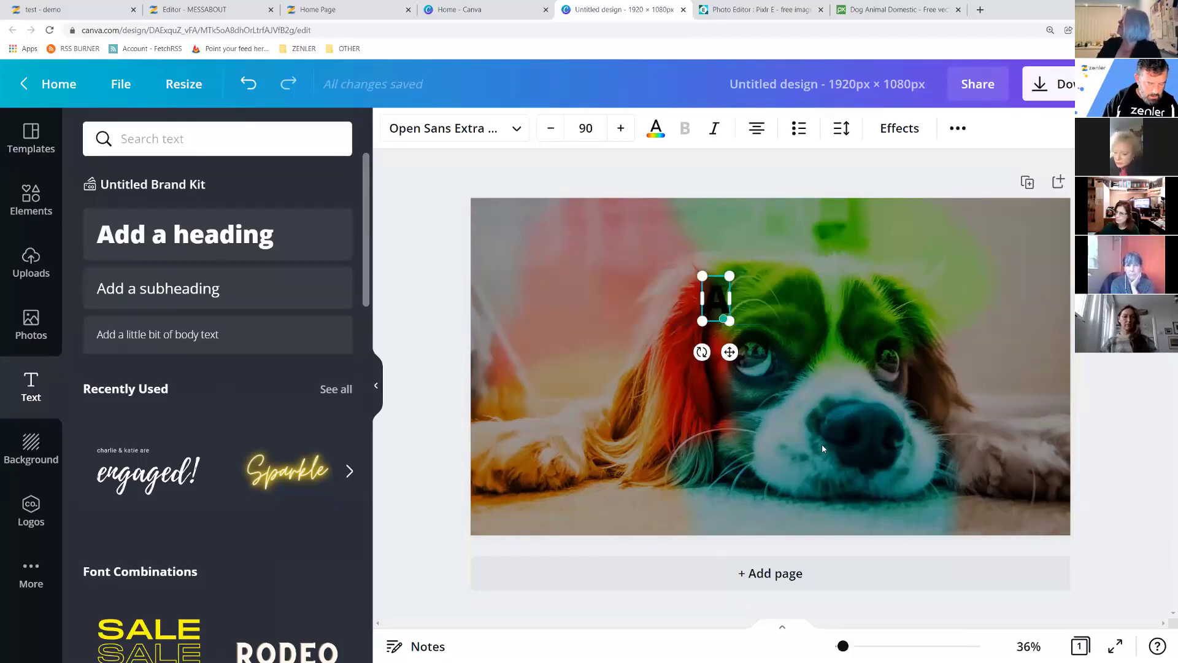
type("nxie")
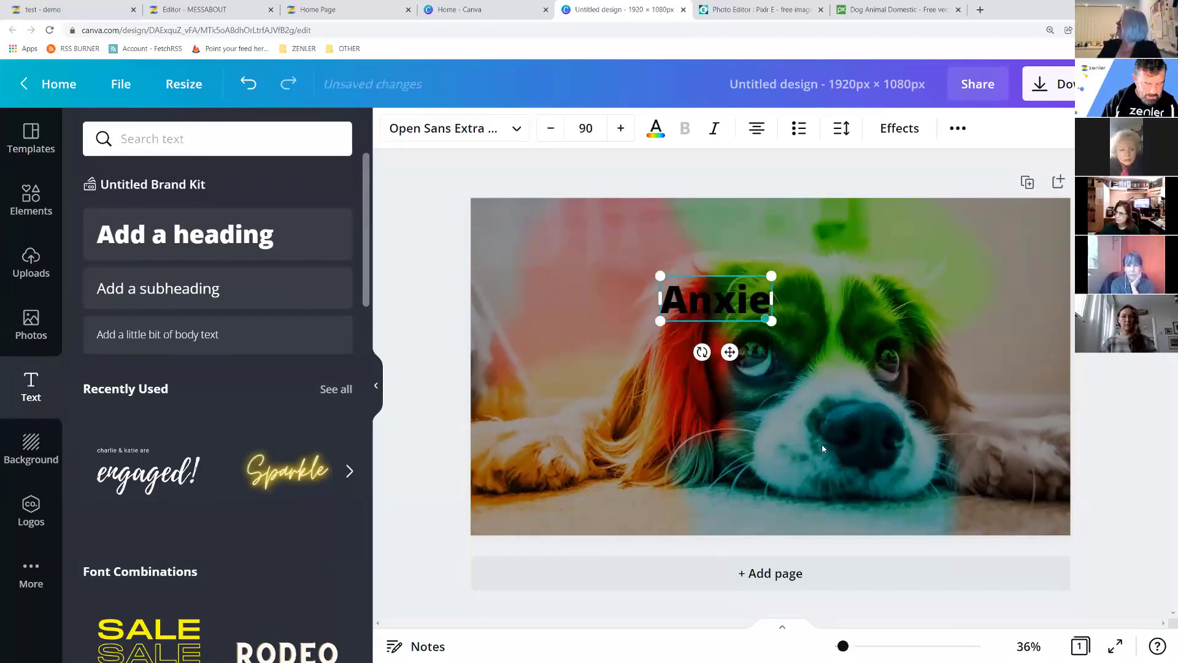
type("ty tr")
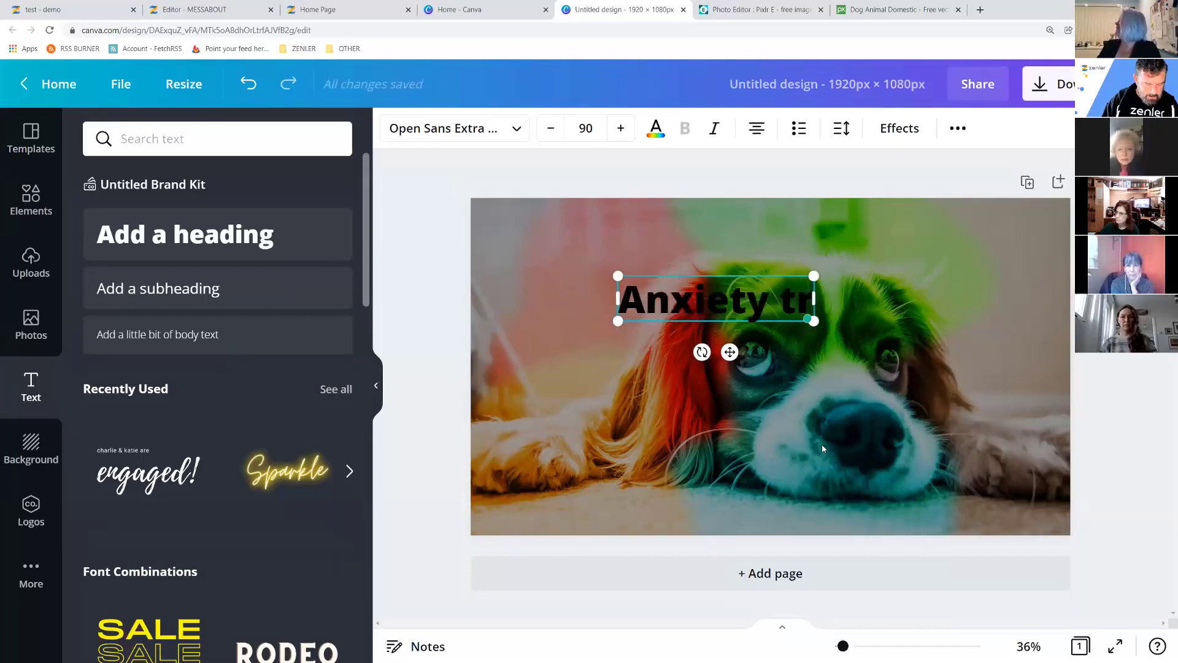
type("aining for dogs")
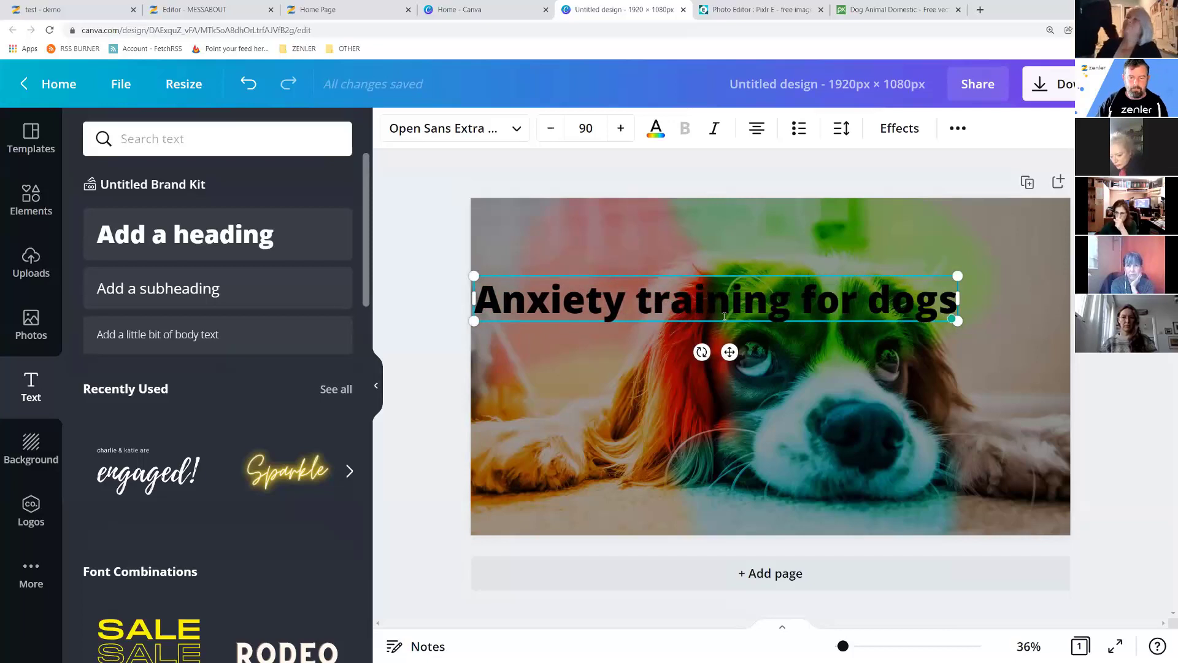
left_click_drag(730, 351, 784, 397)
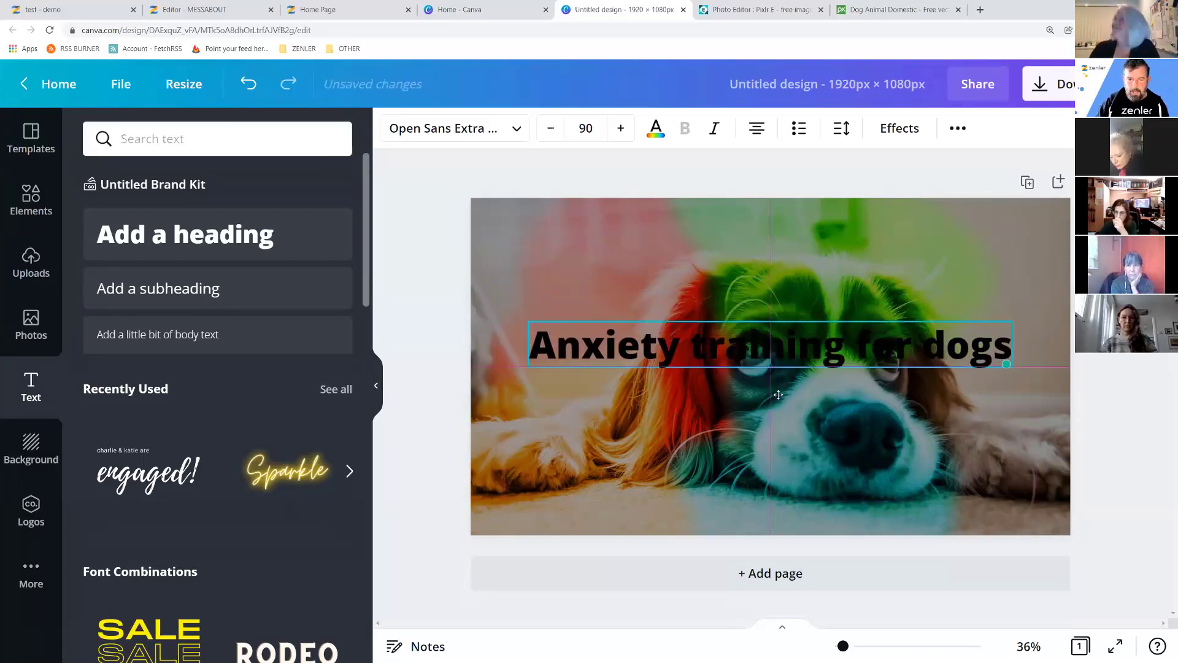
left_click(655, 129)
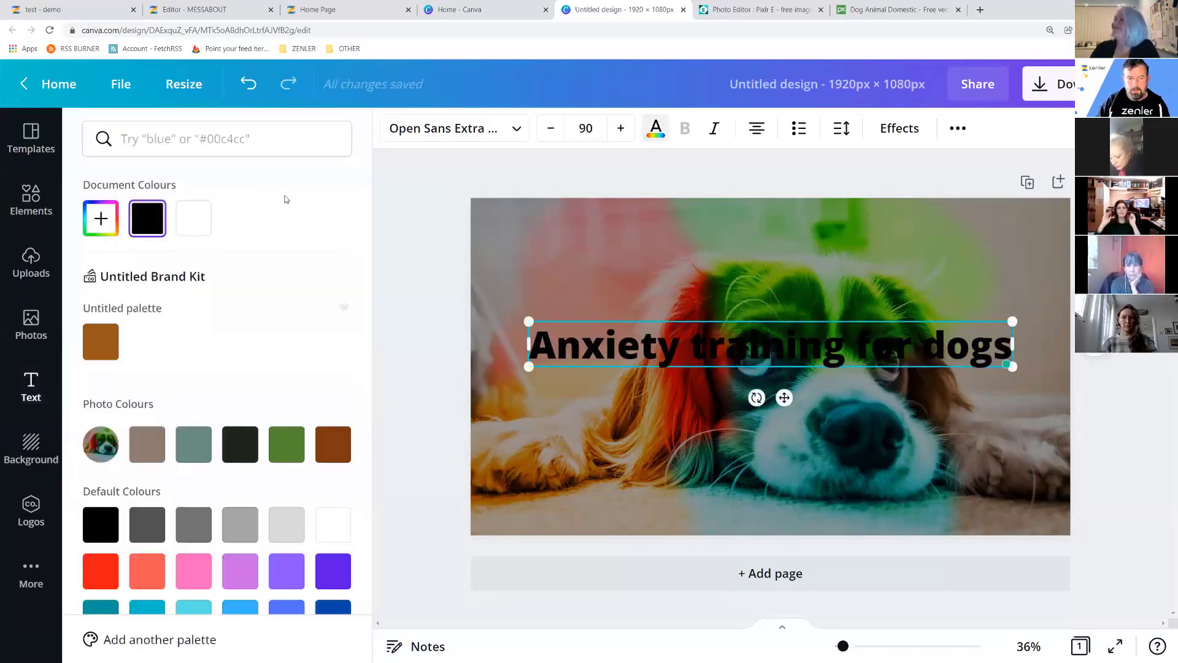
Make the heading white and set its font to Catamaran Medium.
left_click(196, 220)
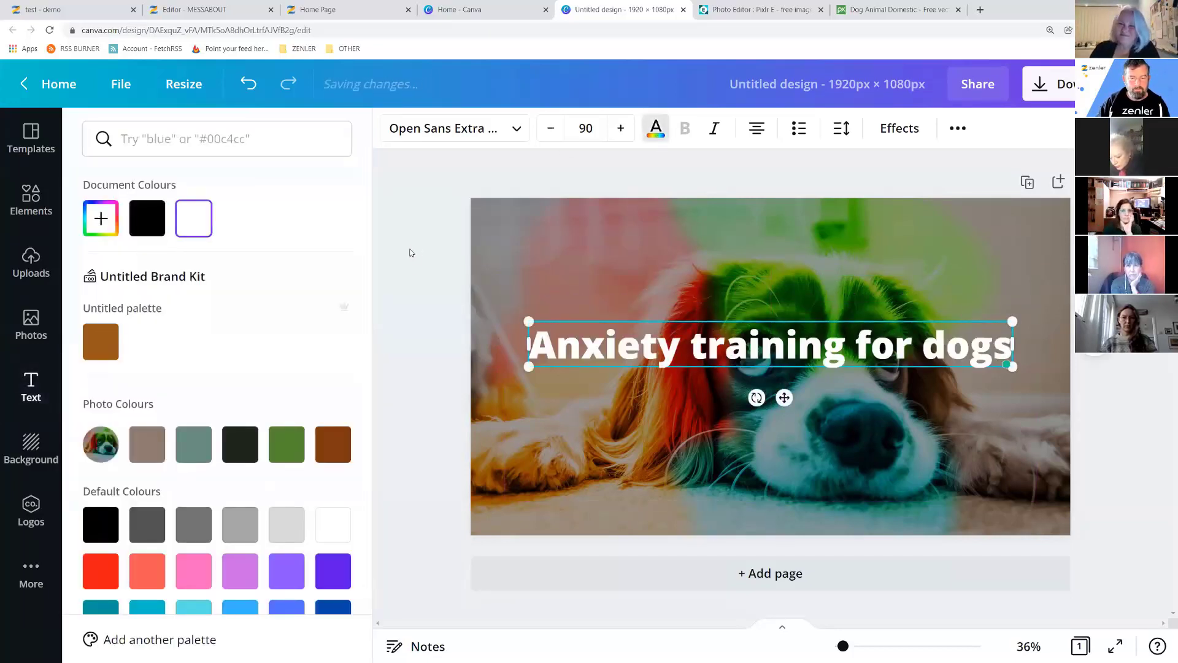
left_click(515, 135)
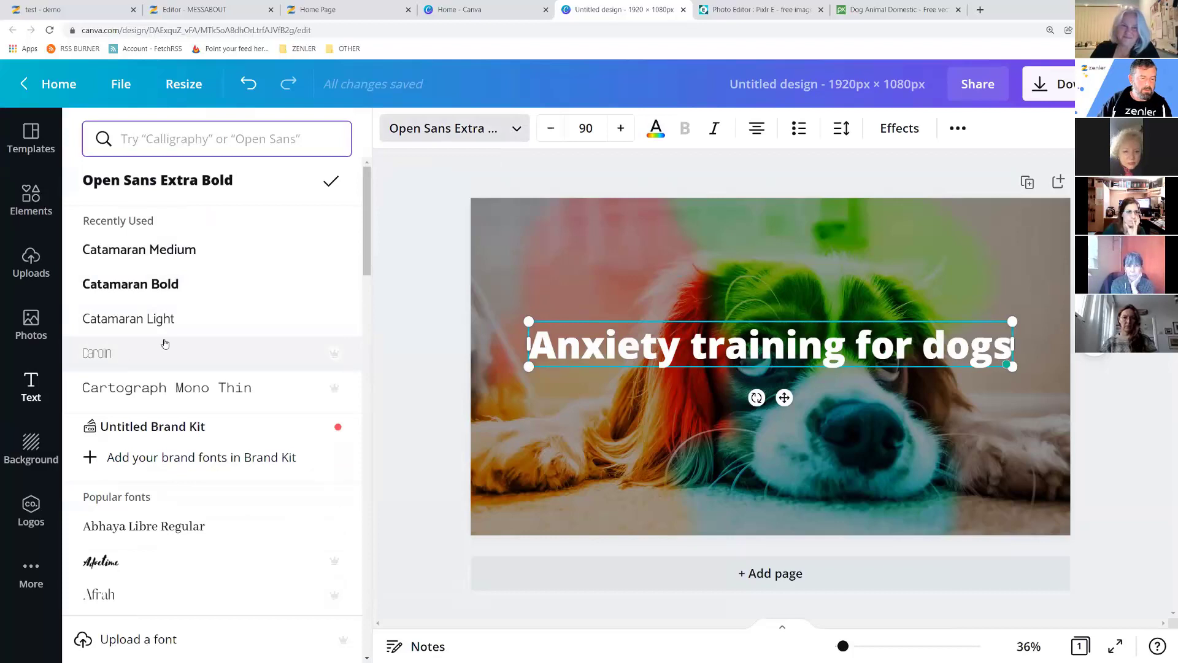
left_click(118, 562)
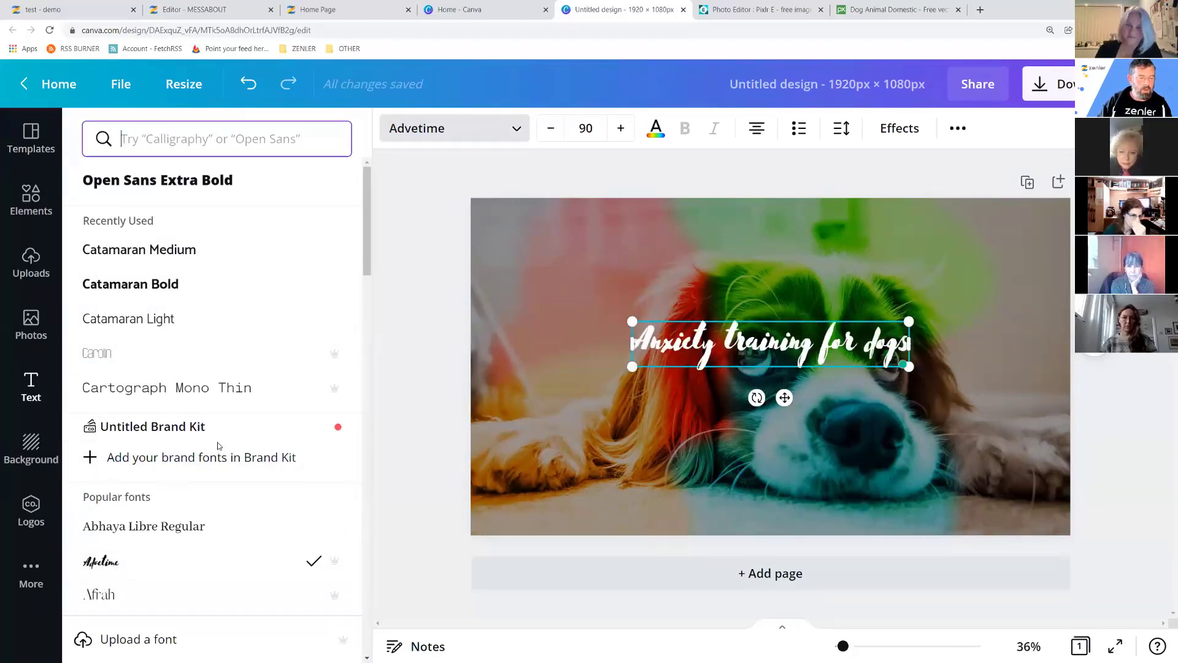
scroll(174, 468, "down", 1)
left_click(105, 296)
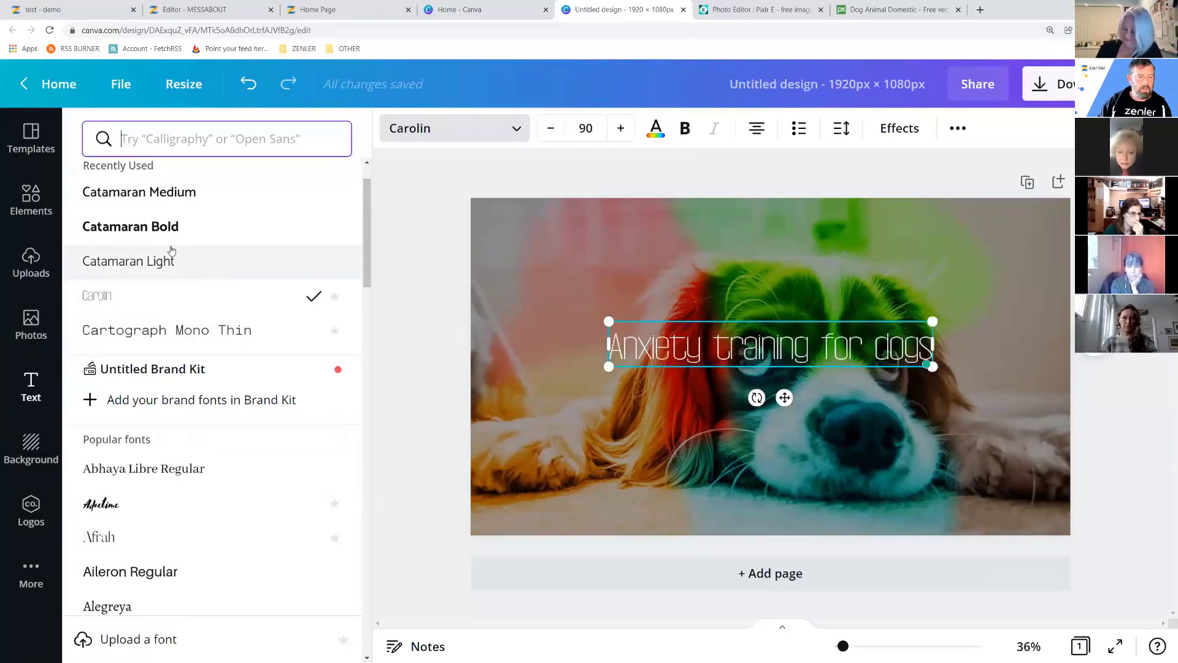
scroll(228, 259, "up", 1)
left_click(227, 251)
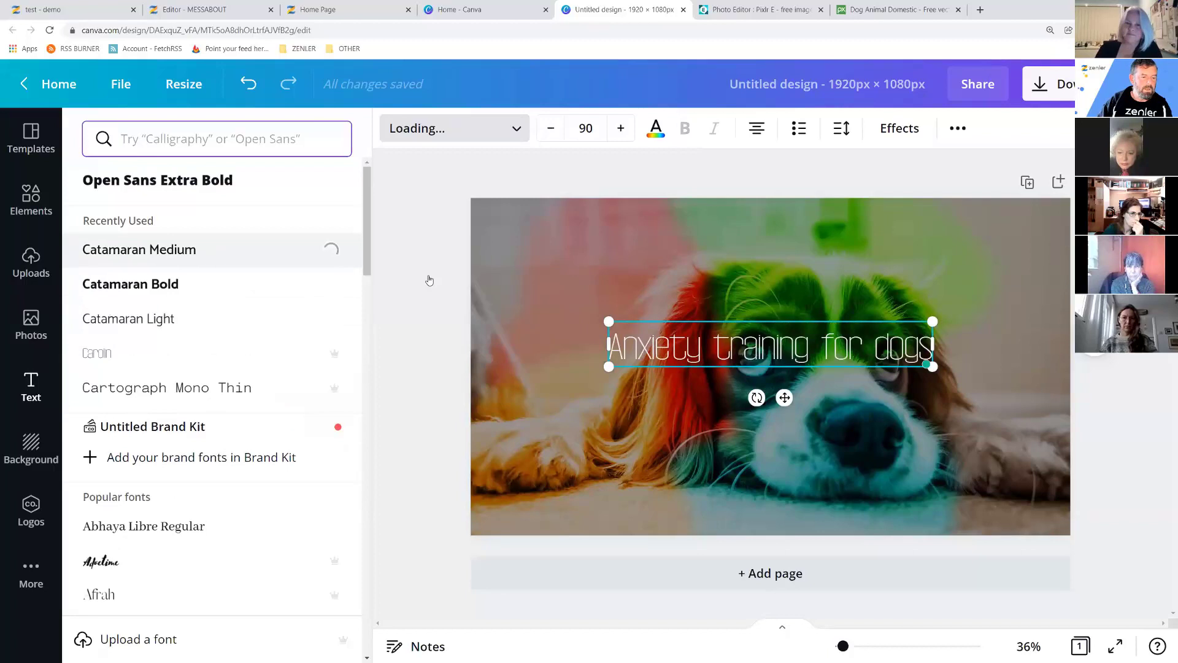
left_click(974, 375)
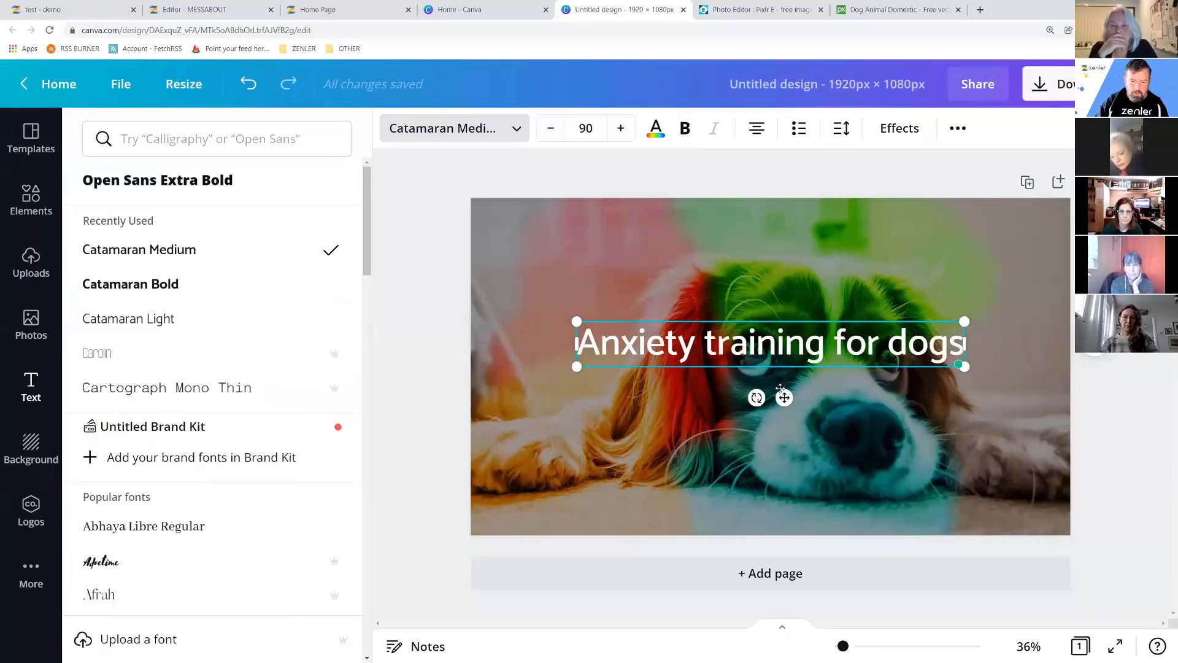
Increase the heading's font size to 122.
left_click(621, 128)
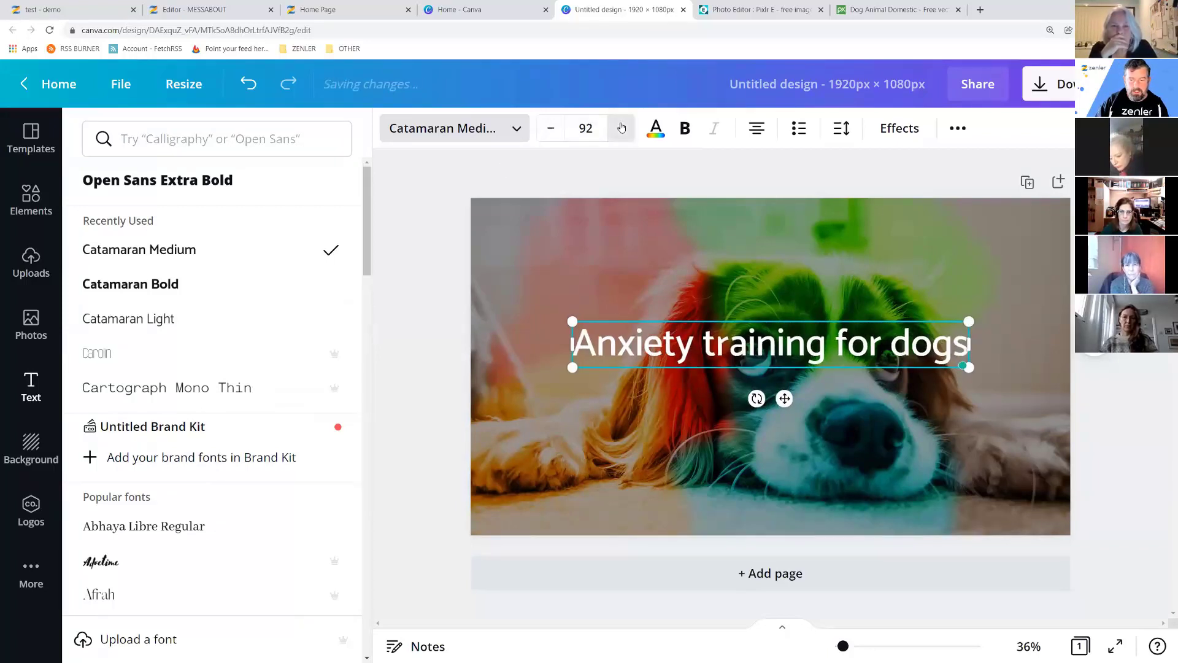
left_click(621, 128)
left_click(621, 127)
left_click(621, 128)
left_click(621, 127)
left_click(621, 128)
left_click(621, 128)
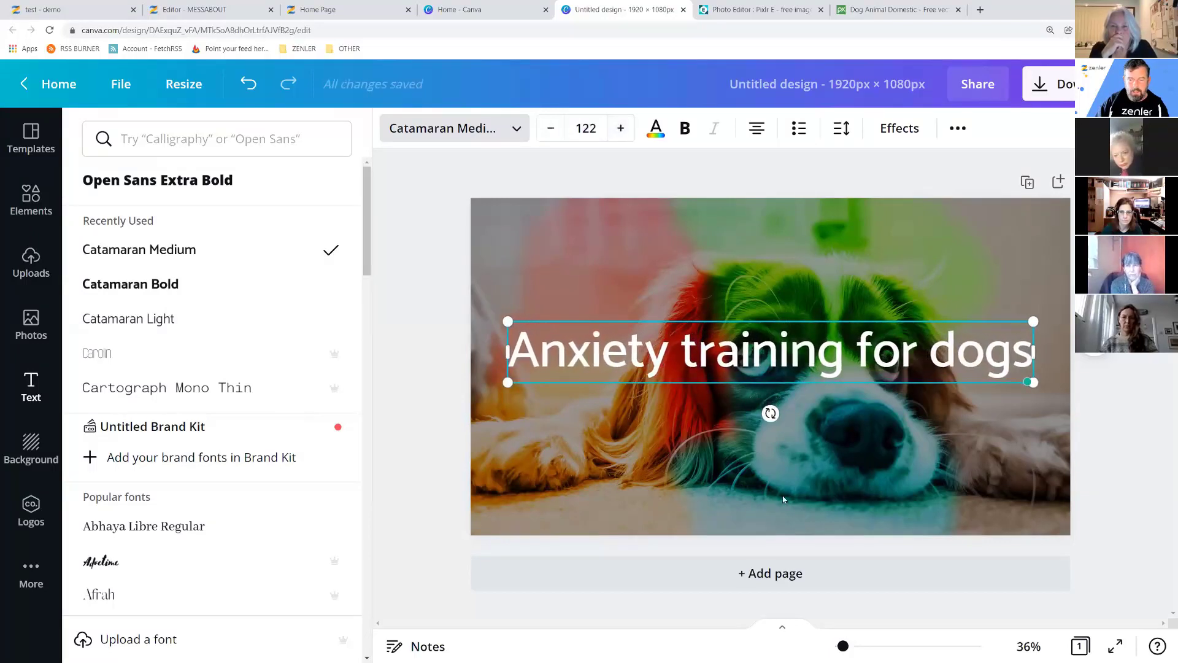
left_click(715, 440)
left_click(650, 430)
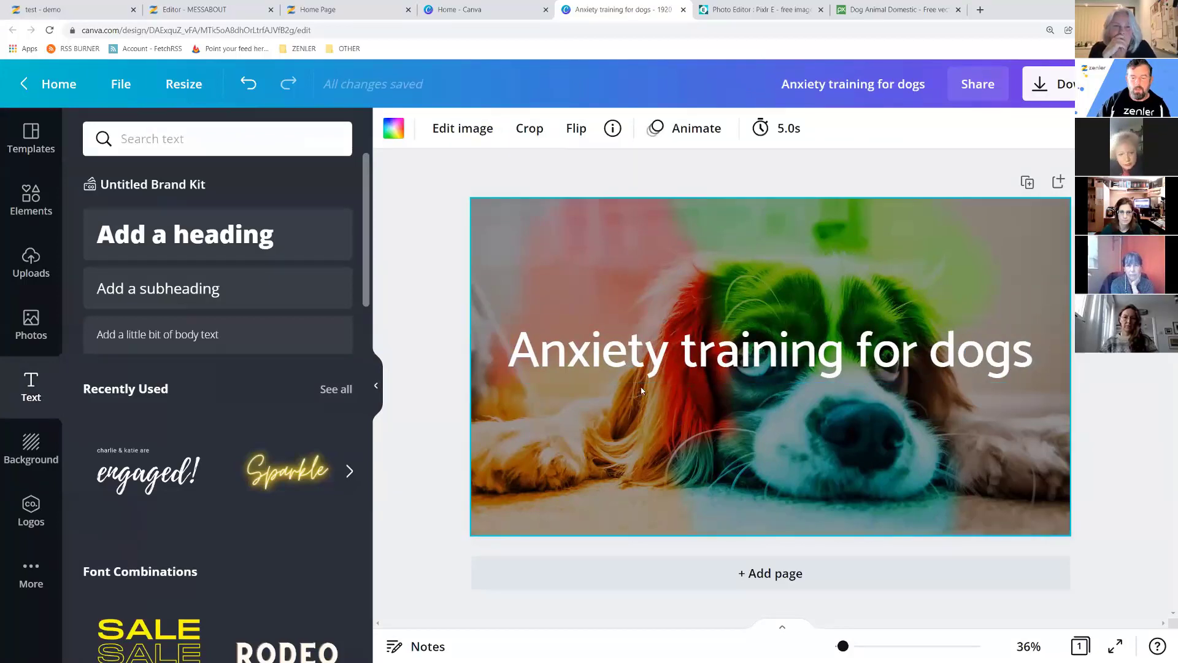
left_click(643, 362)
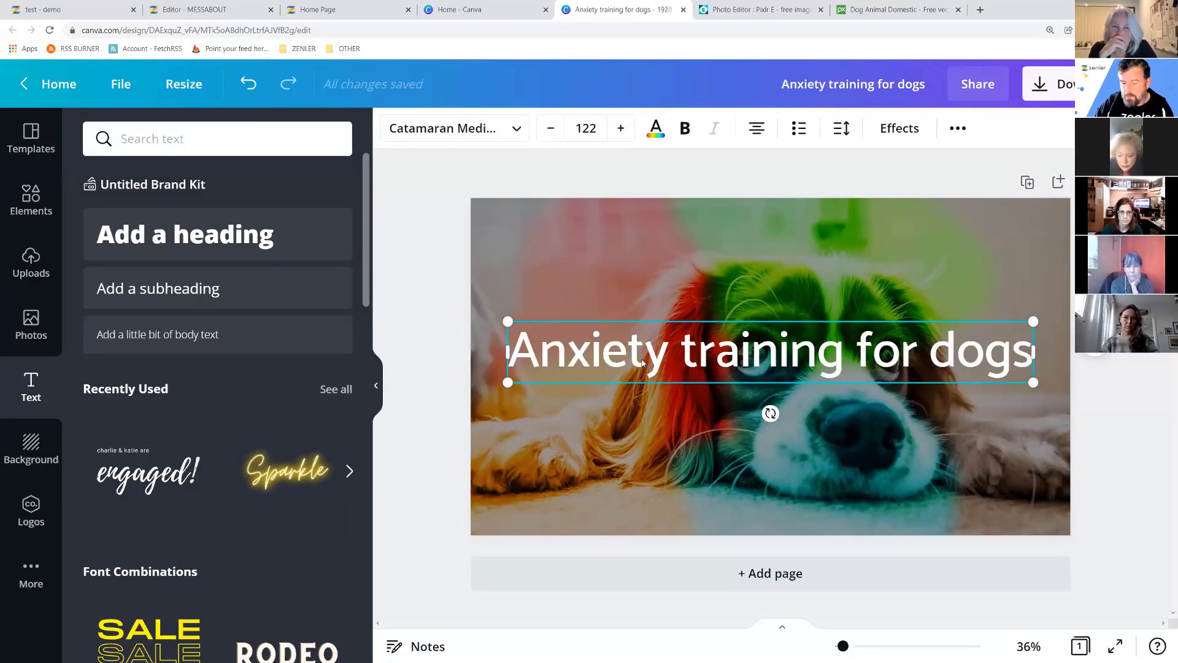
Make a Catamaran Light copy of the heading and retype it as 'TRAINING JUST FOR YOU'.
left_click_drag(642, 362, 632, 294)
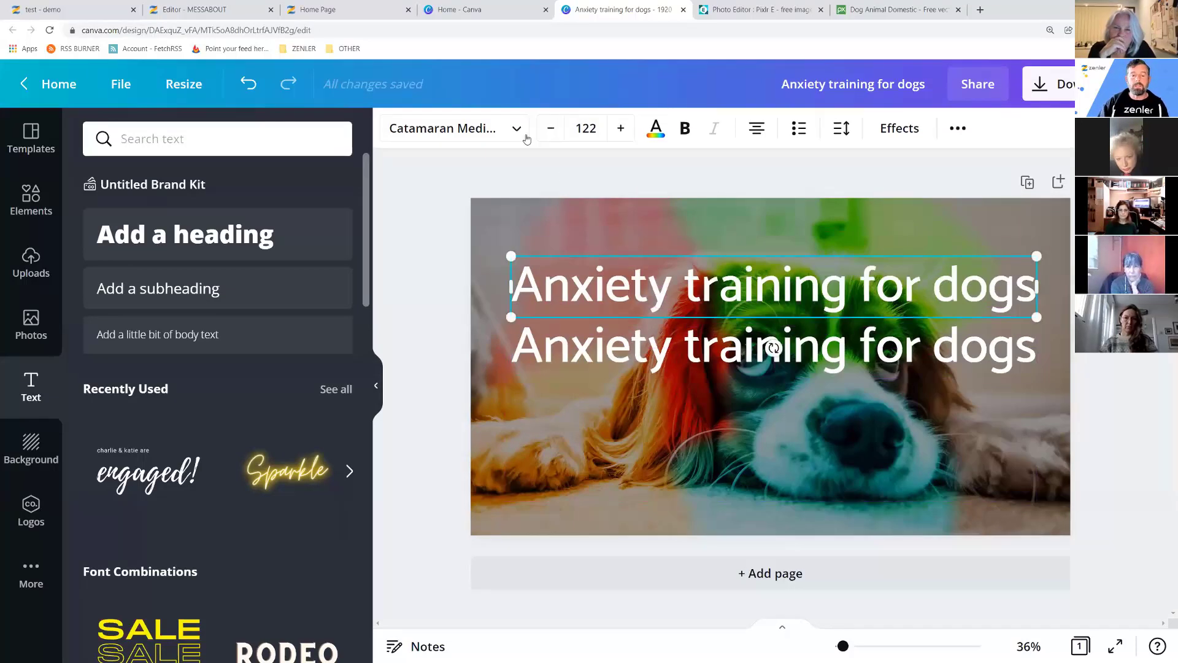
left_click_drag(551, 128, 553, 127)
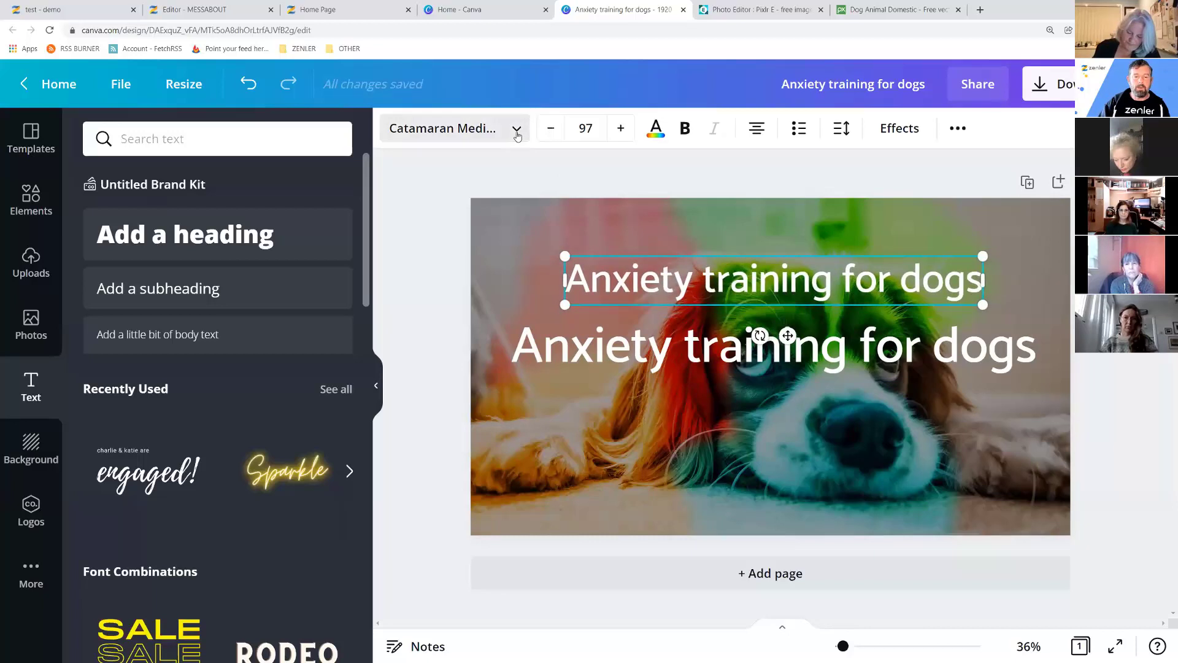
left_click(517, 135)
left_click(158, 353)
left_click(963, 281)
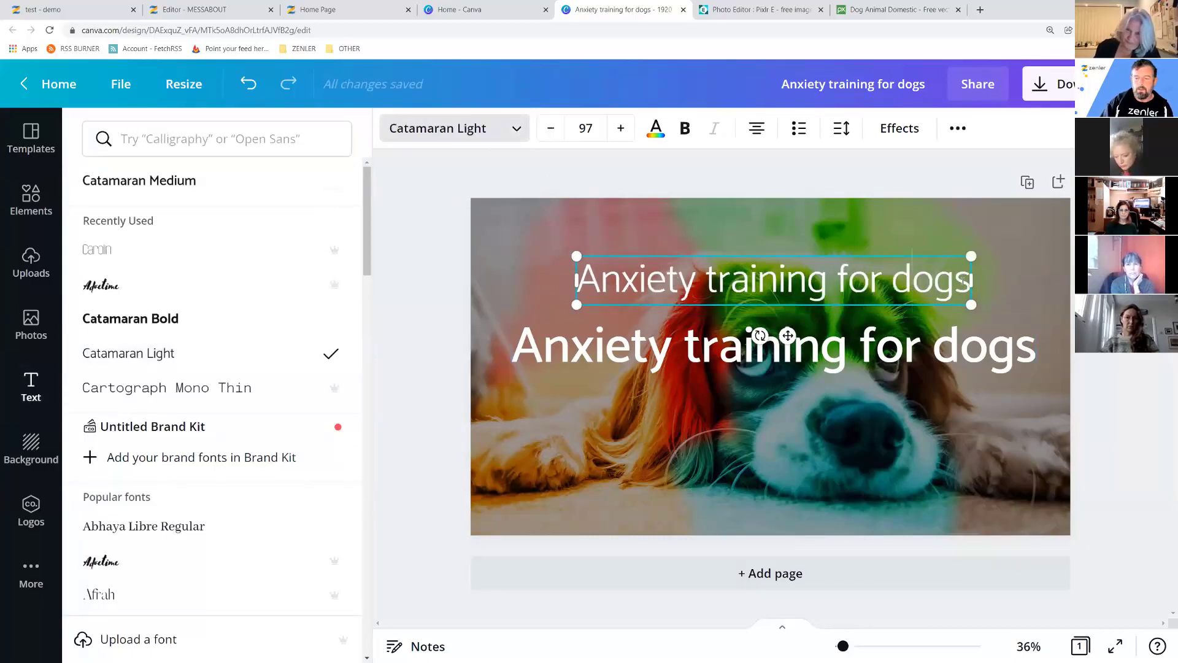
left_click_drag(964, 276, 577, 282)
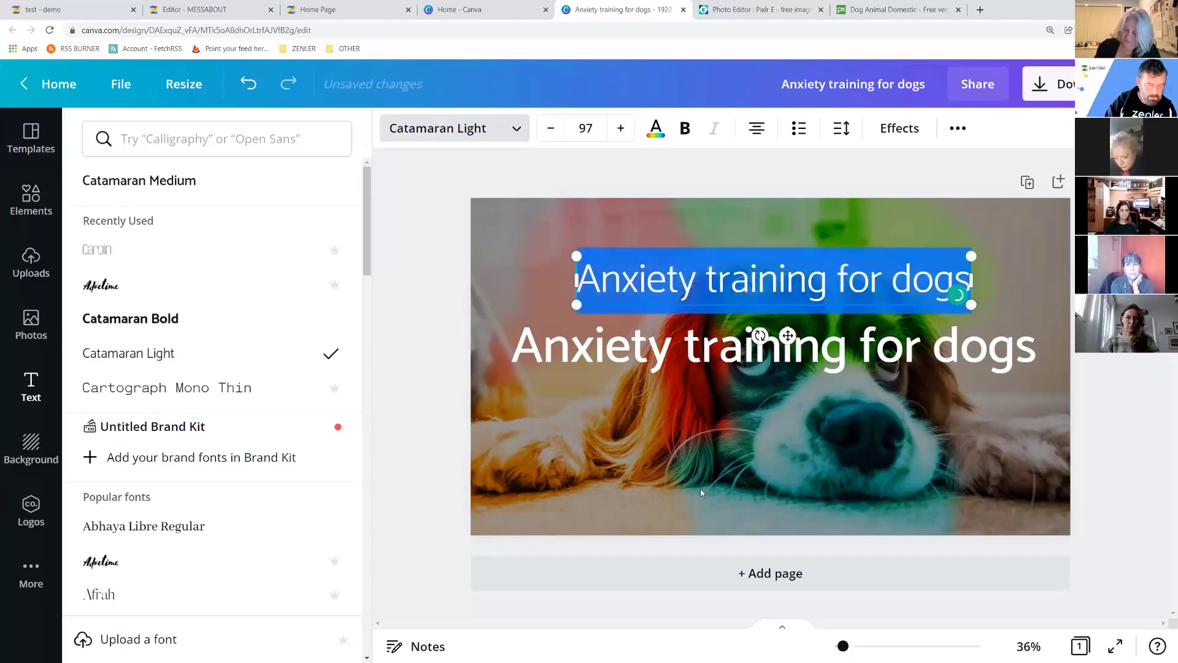
type("TRAINING JU")
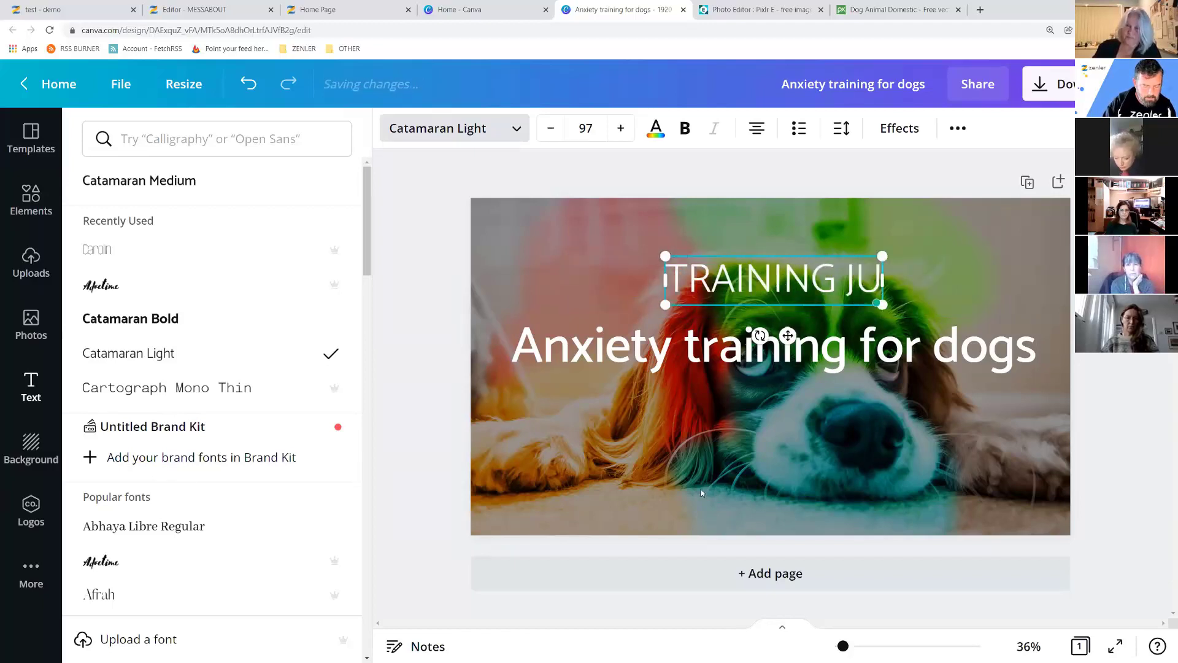
type("ST FOR YOU")
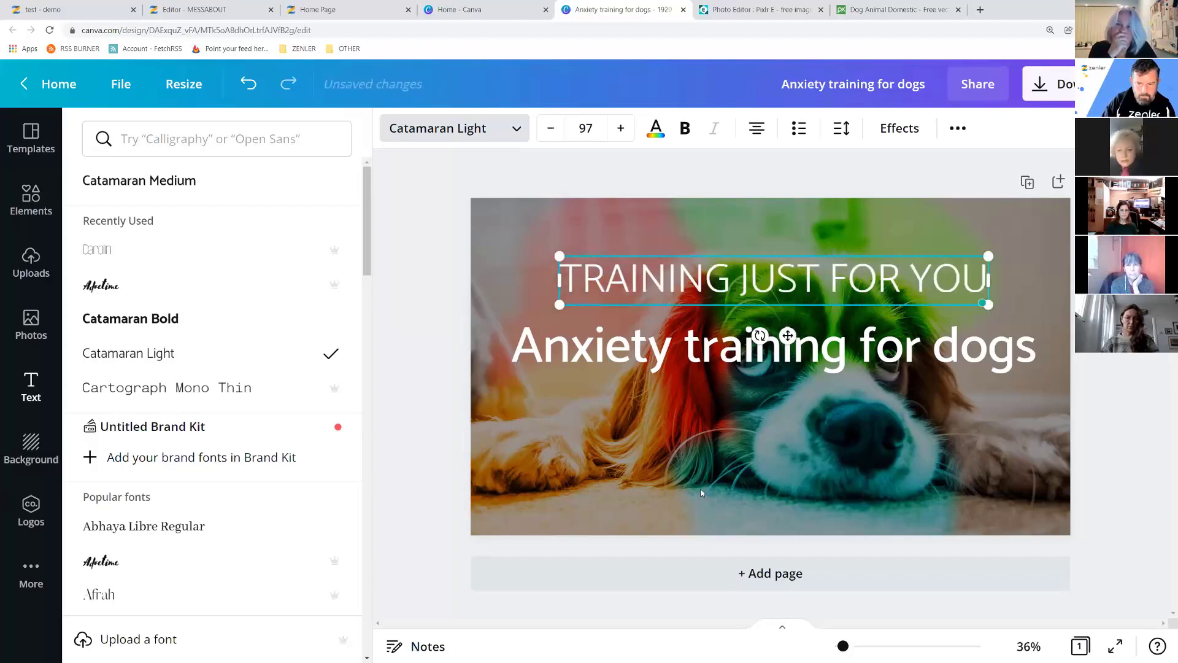
Set the subheading to size 50, left-align it above the main heading, and colour it pink.
left_click(587, 131)
type("50")
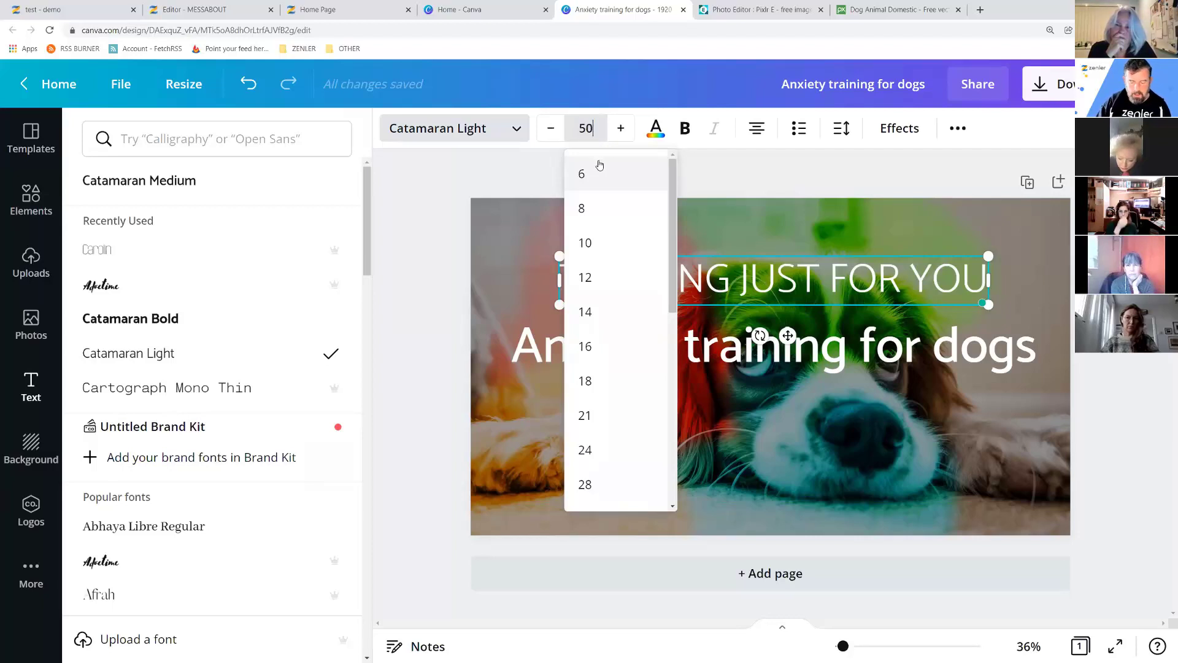
key("Return")
left_click_drag(787, 312, 635, 353)
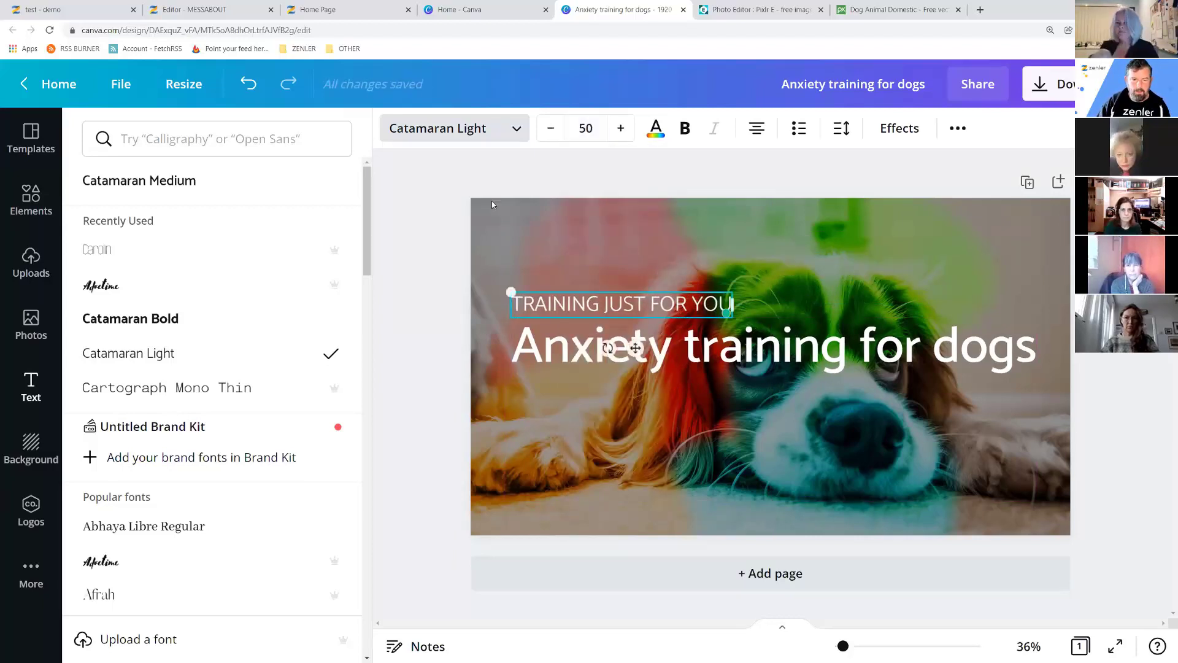
left_click(656, 128)
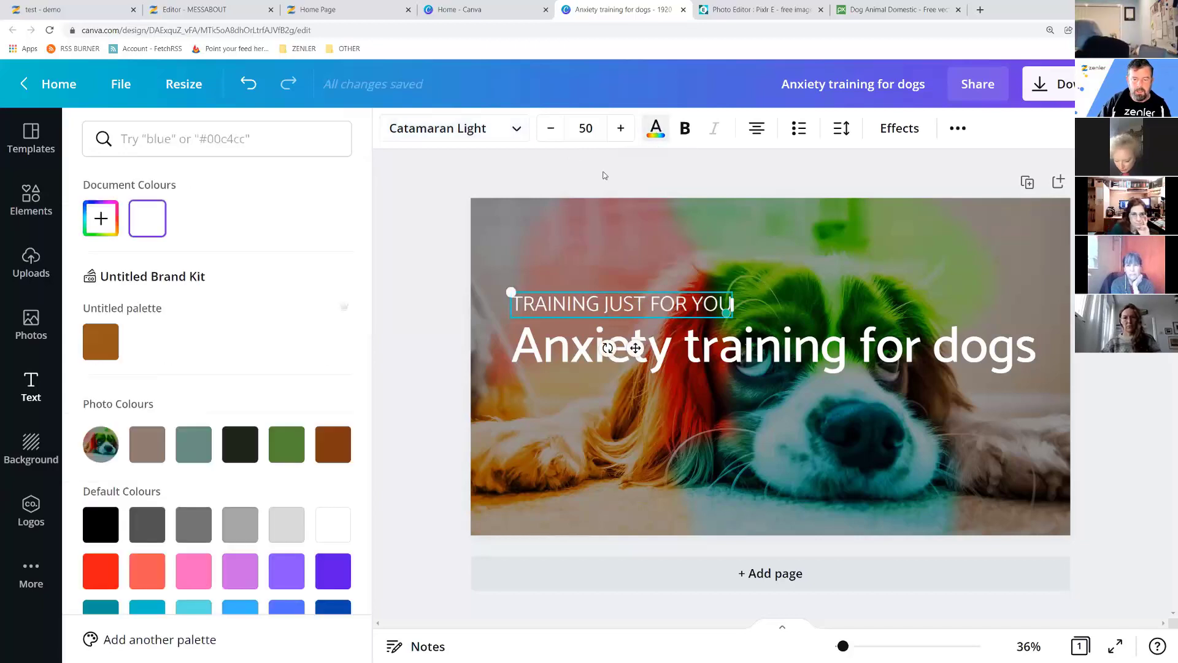
left_click(195, 577)
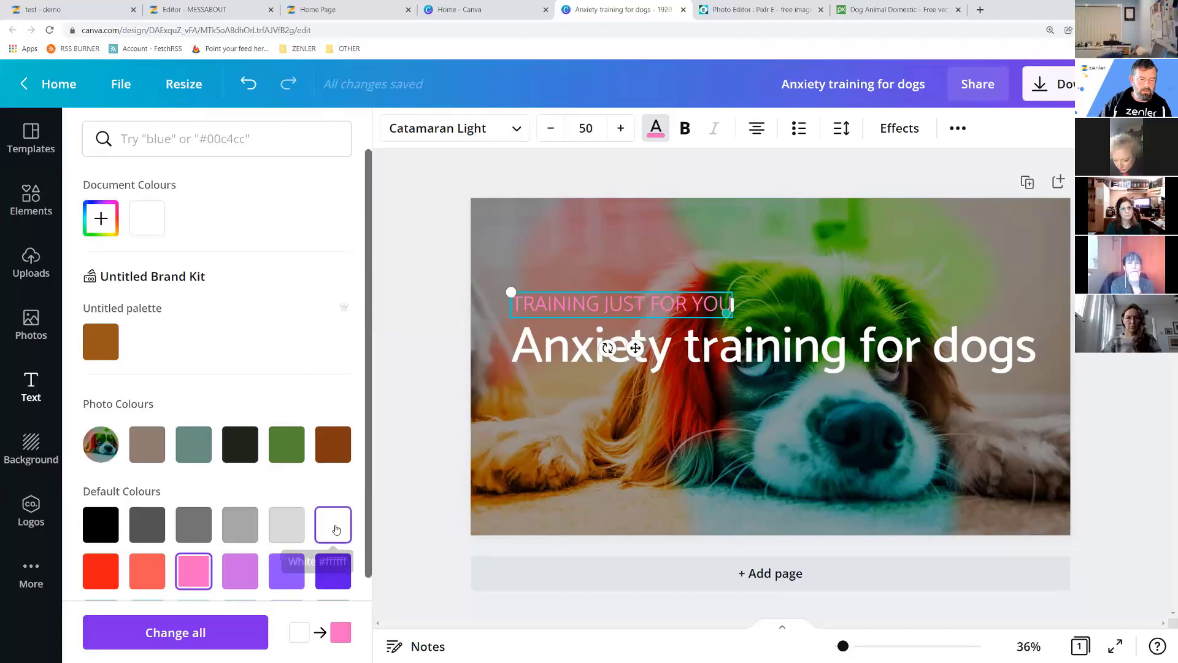
left_click(426, 302)
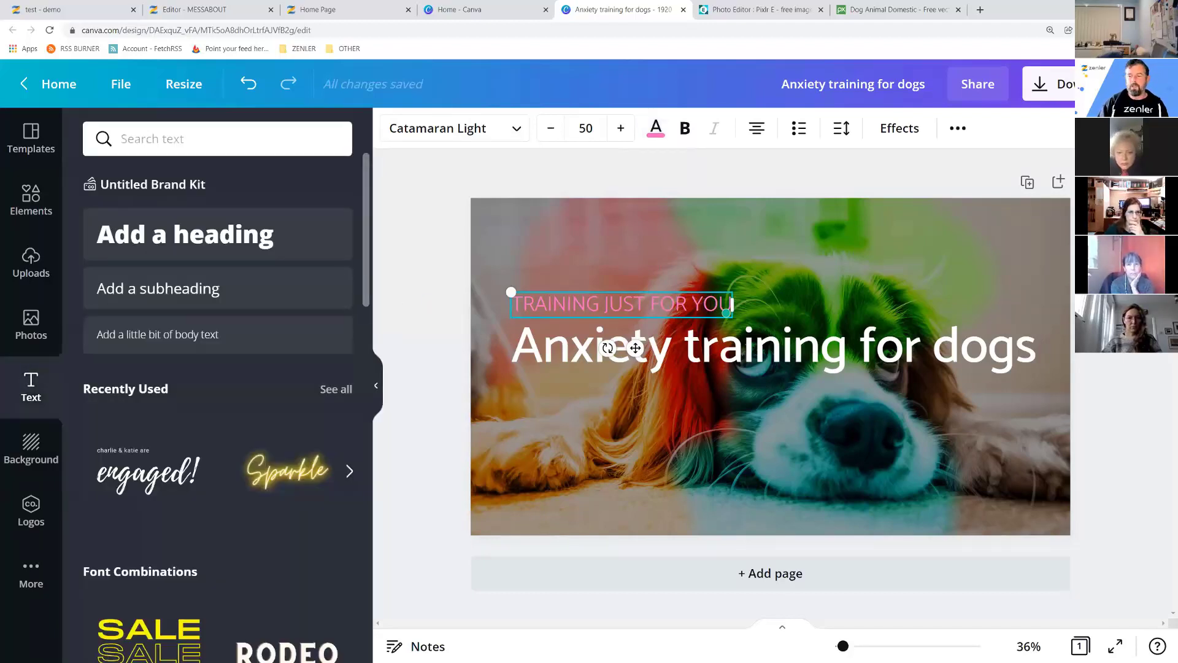
key("Escape")
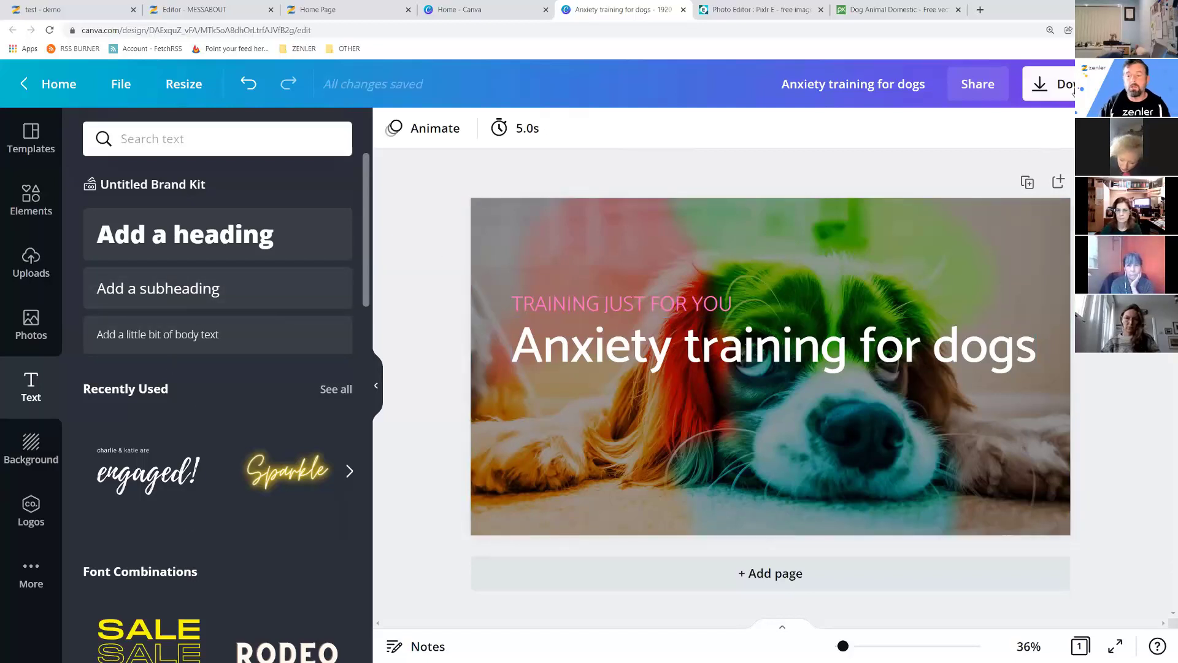
Download the design as a JPG with quality set to maximum.
left_click(1071, 87)
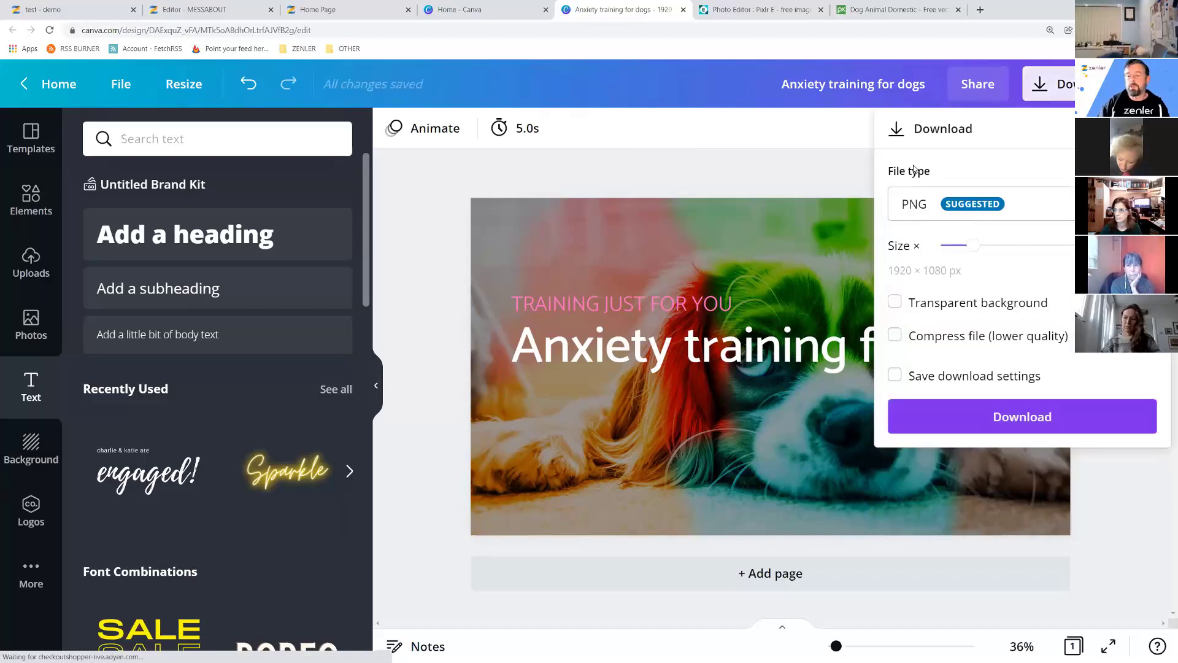
left_click(914, 204)
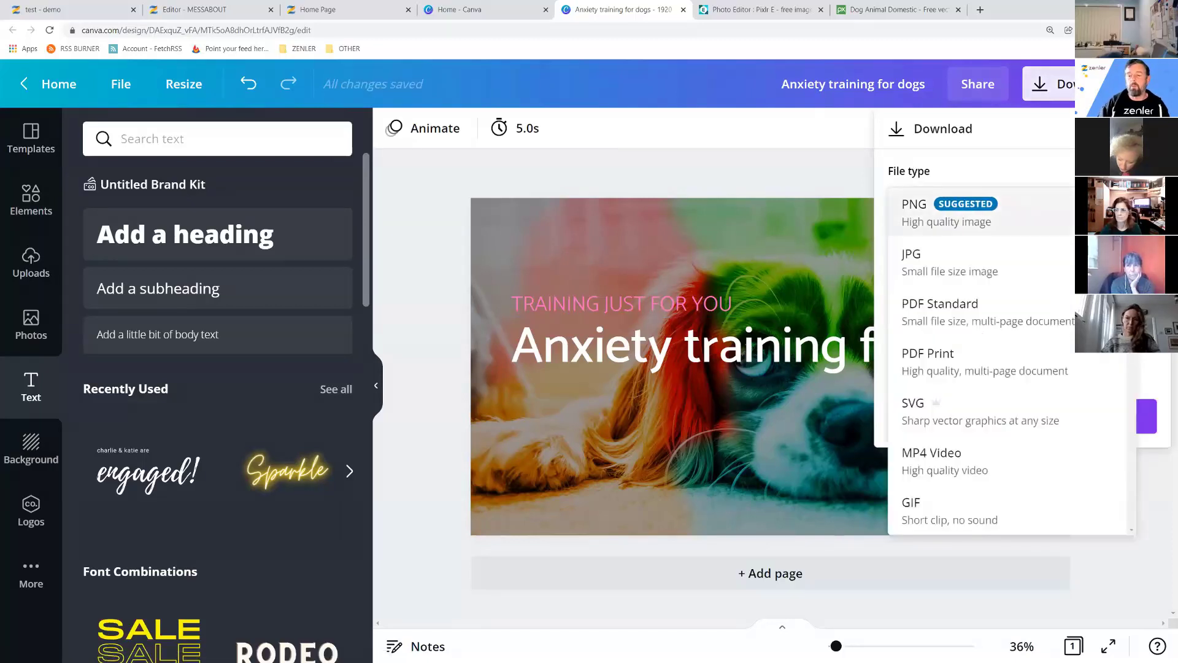
left_click(907, 265)
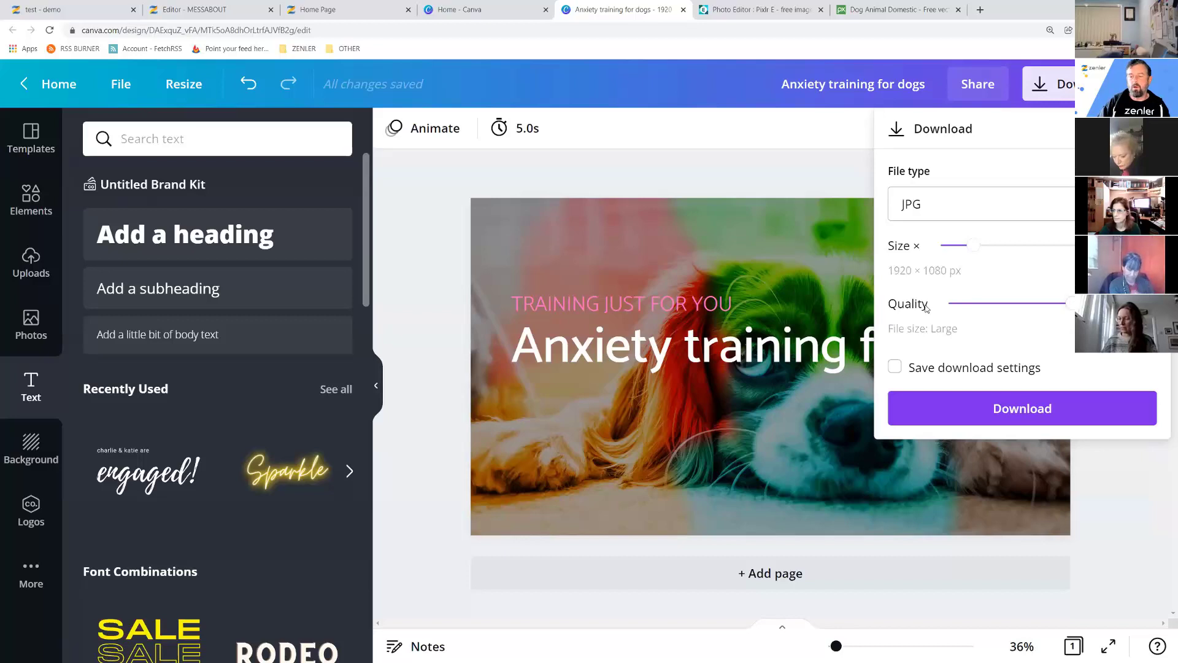
left_click_drag(1074, 306, 1089, 303)
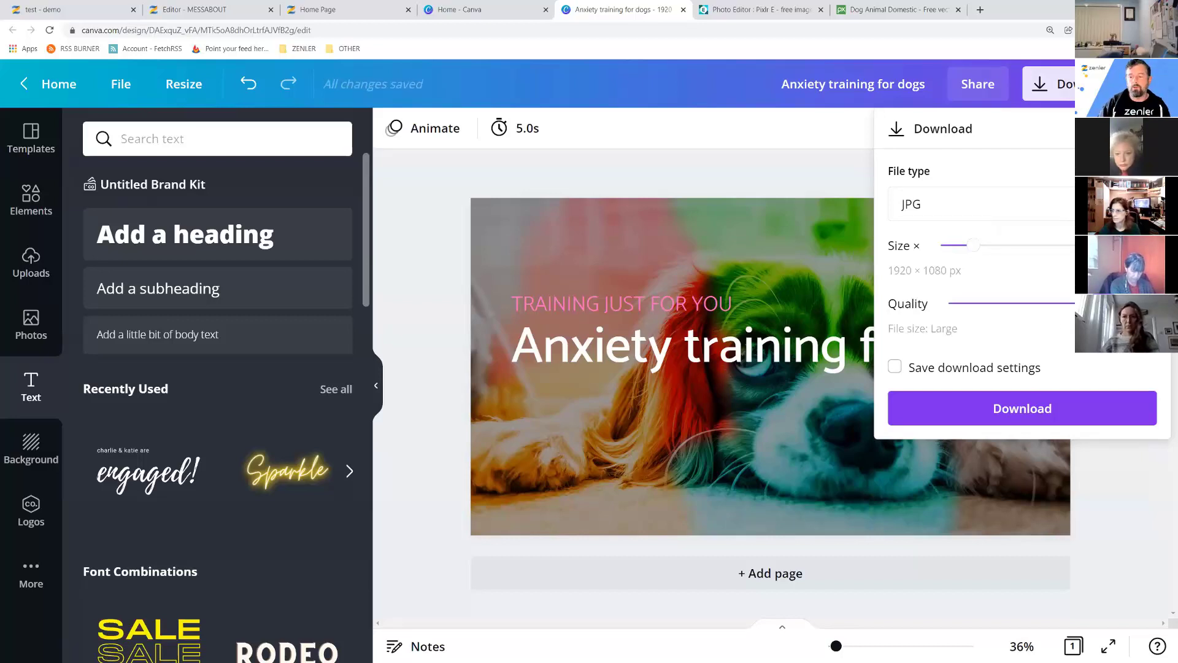
left_click(1009, 410)
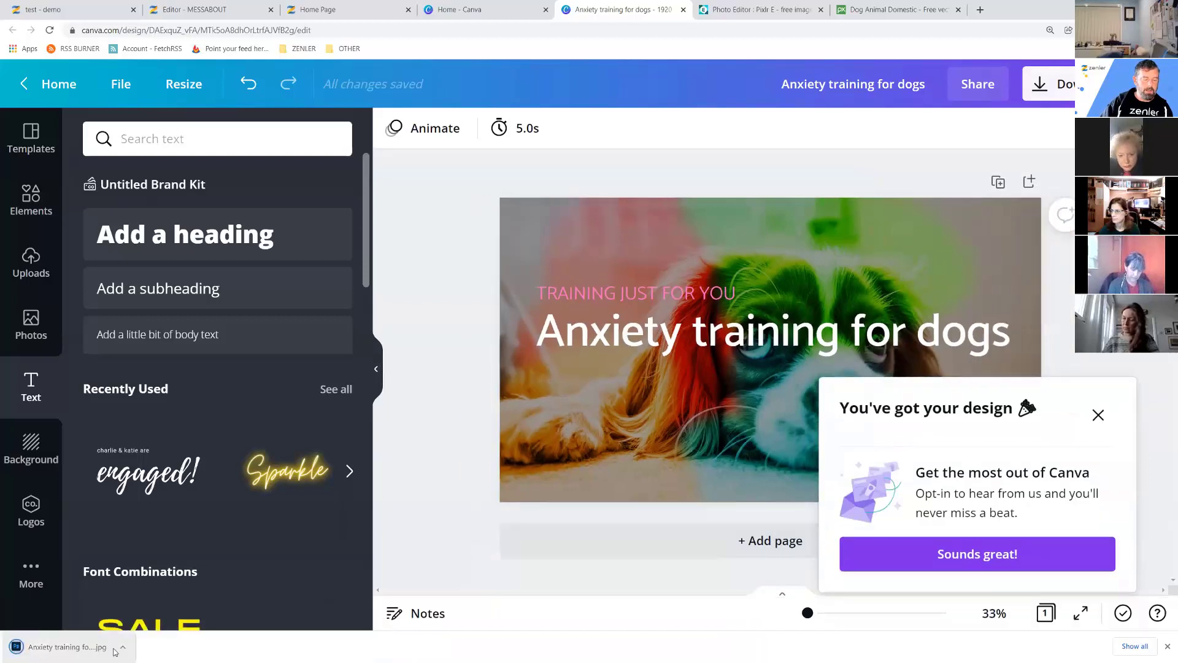
Check Anxiety training for dogs.jpg in the Downloads folder, then return to the Zenler editor.
right_click(115, 652)
left_click(178, 611)
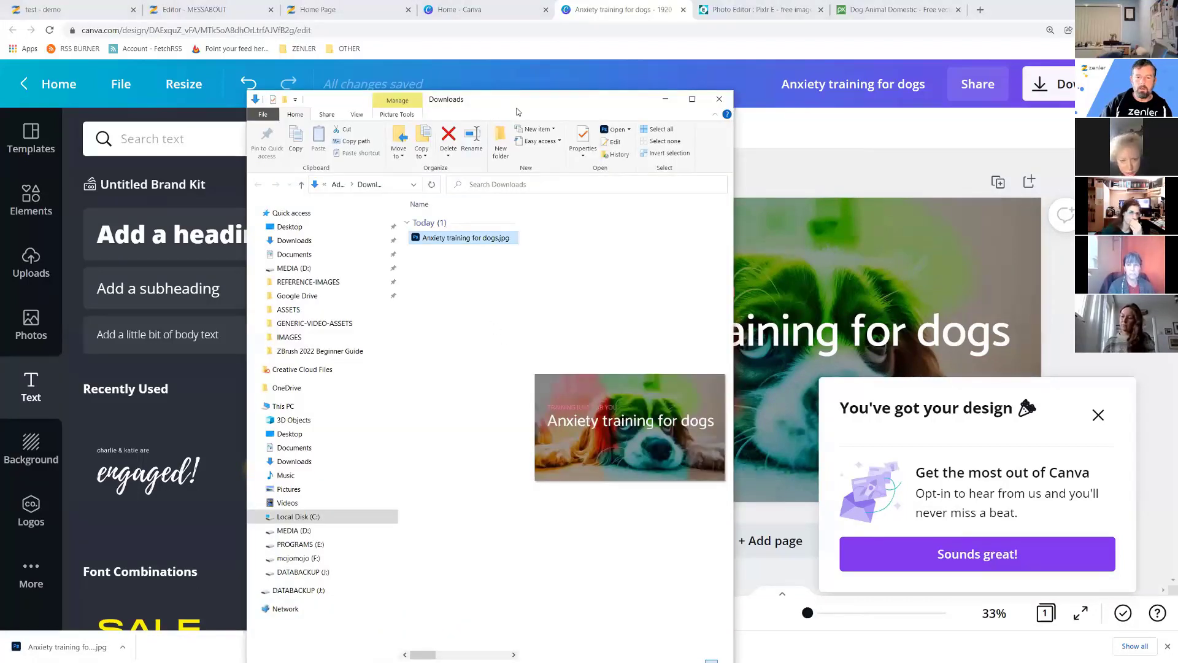
left_click(467, 72)
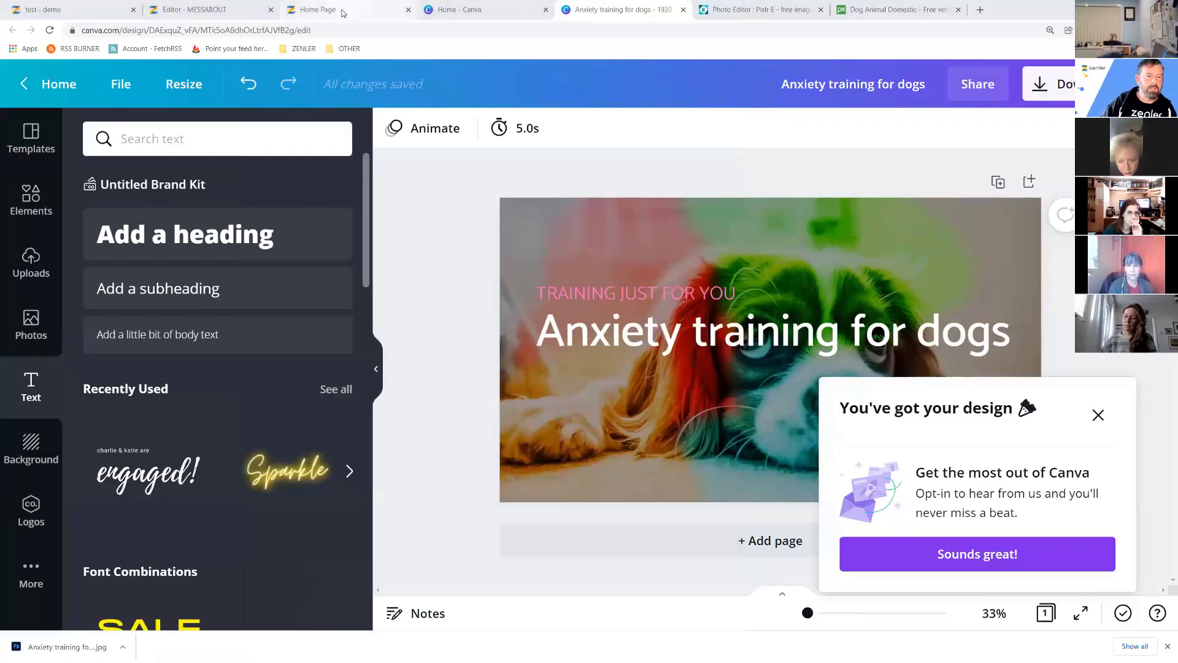
left_click(342, 10)
left_click(209, 9)
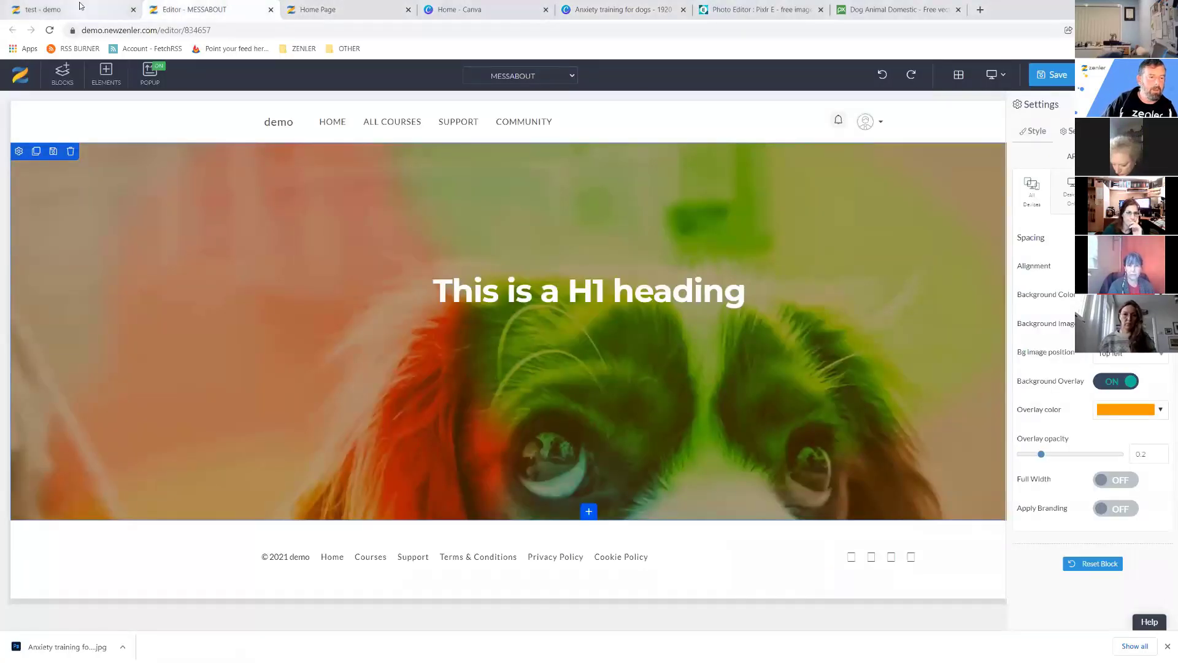
For the test course's Course Card, pick Anxiety training for dogs.jpg from Downloads.
left_click(80, 6)
mouse_move(795, 357)
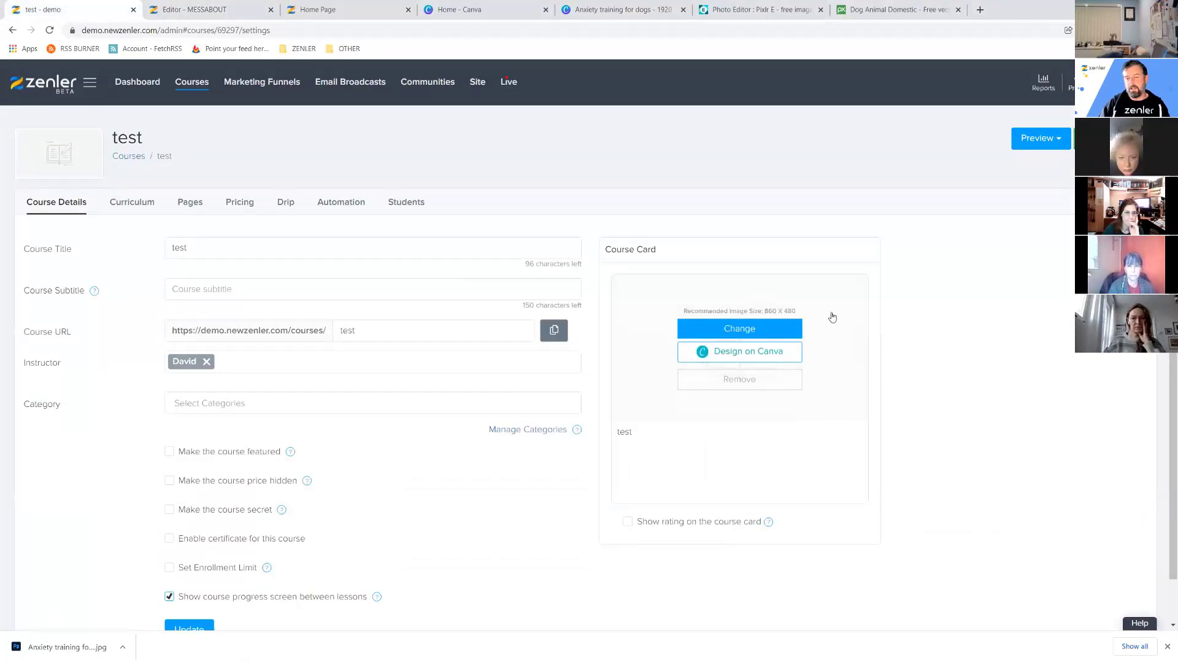
left_click(741, 330)
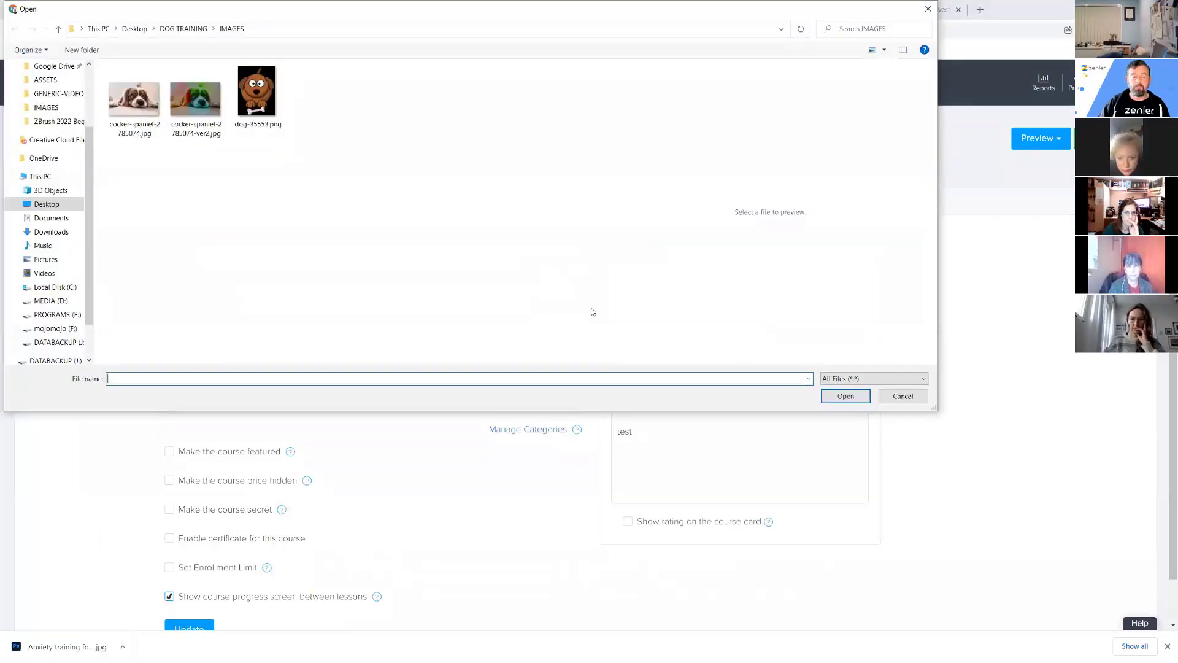
left_click(51, 232)
left_click(126, 97)
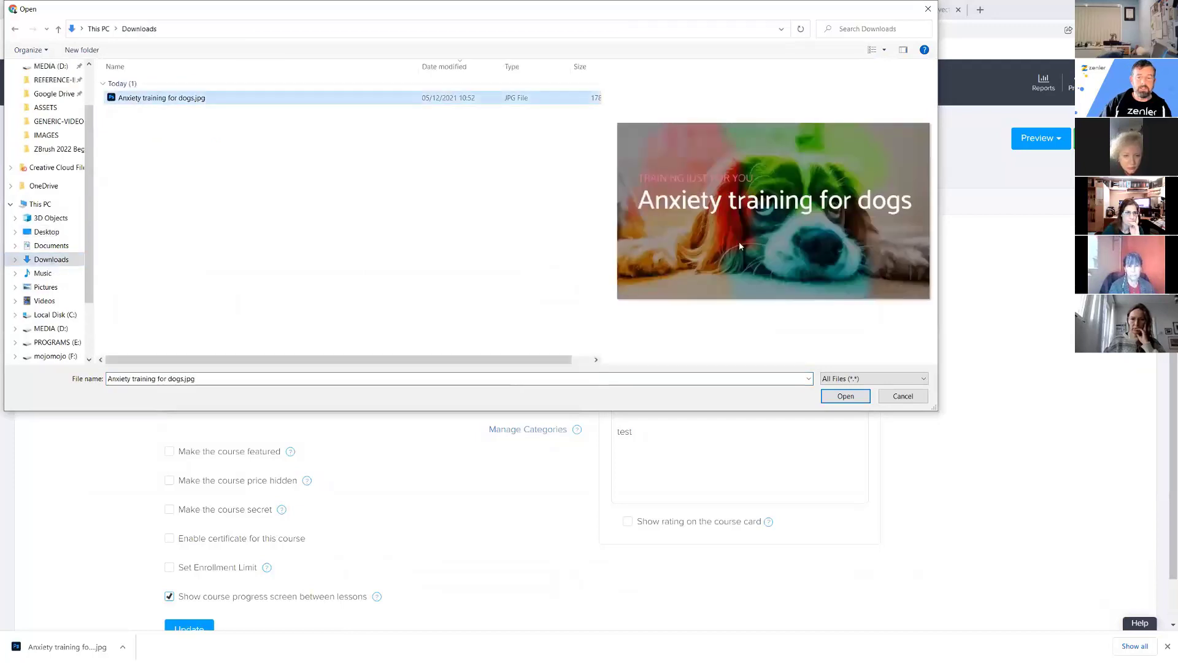
Open the JPG and widen the crop box from the left edge to cover the whole graphic.
left_click(844, 396)
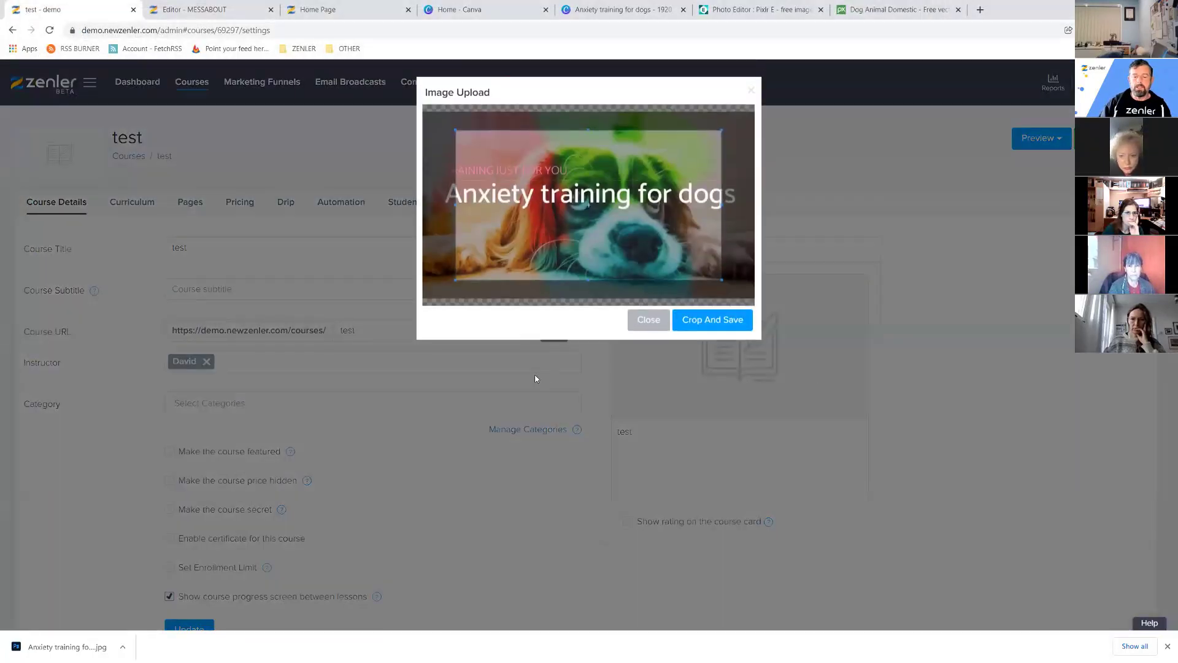
left_click_drag(515, 155, 474, 131)
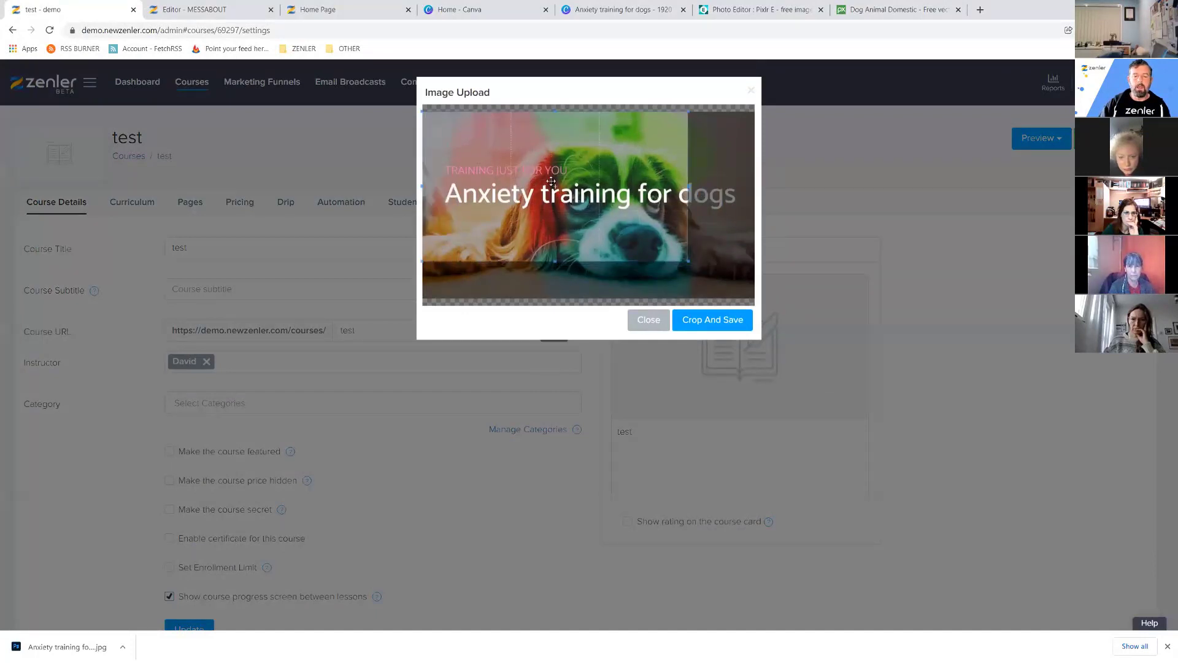
left_click_drag(689, 261, 767, 324)
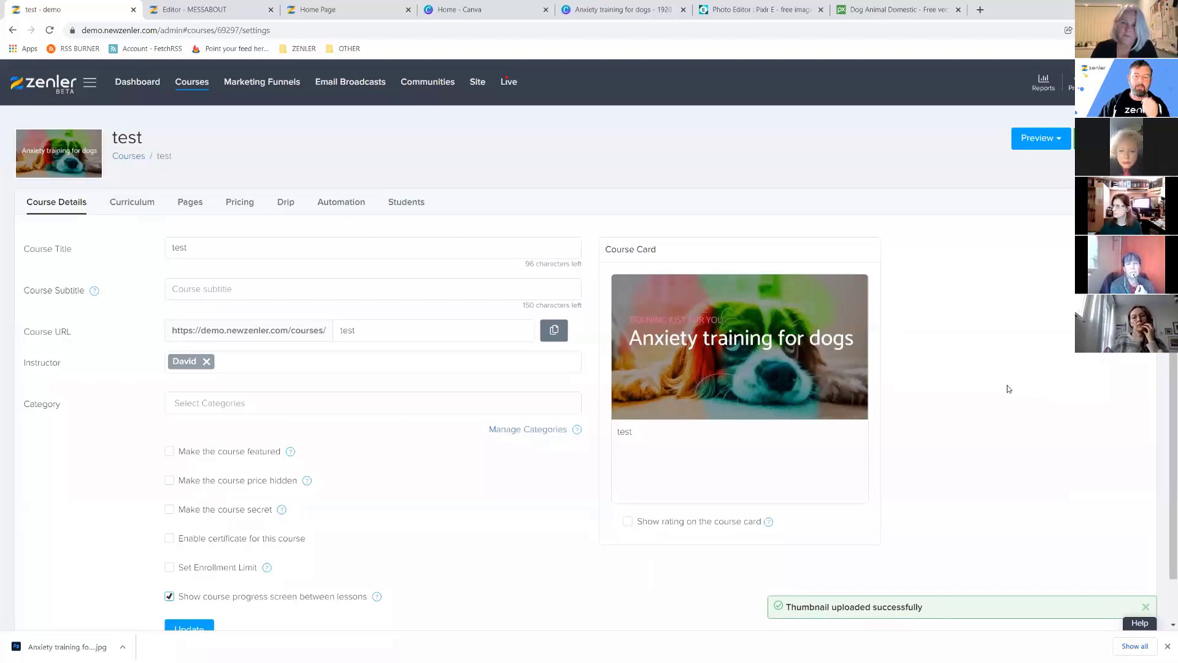
left_click(484, 11)
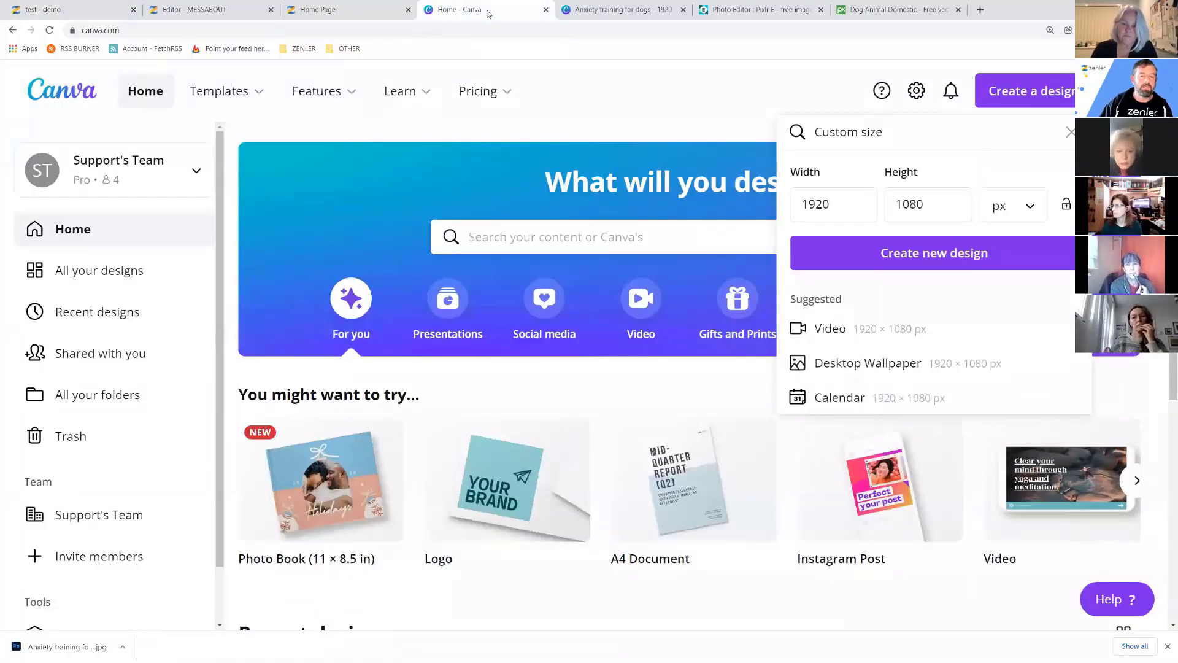
Reopen the 'Anxiety training for dogs' design in Canva and dismiss its welcome popup.
left_click(608, 12)
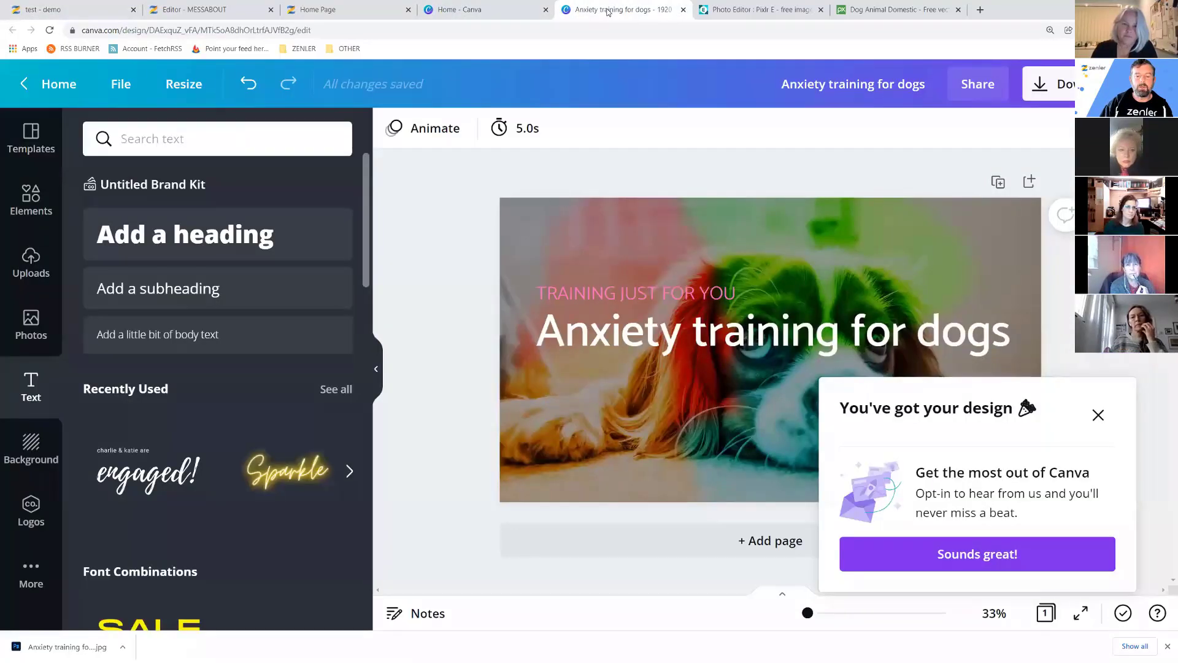
left_click(1099, 415)
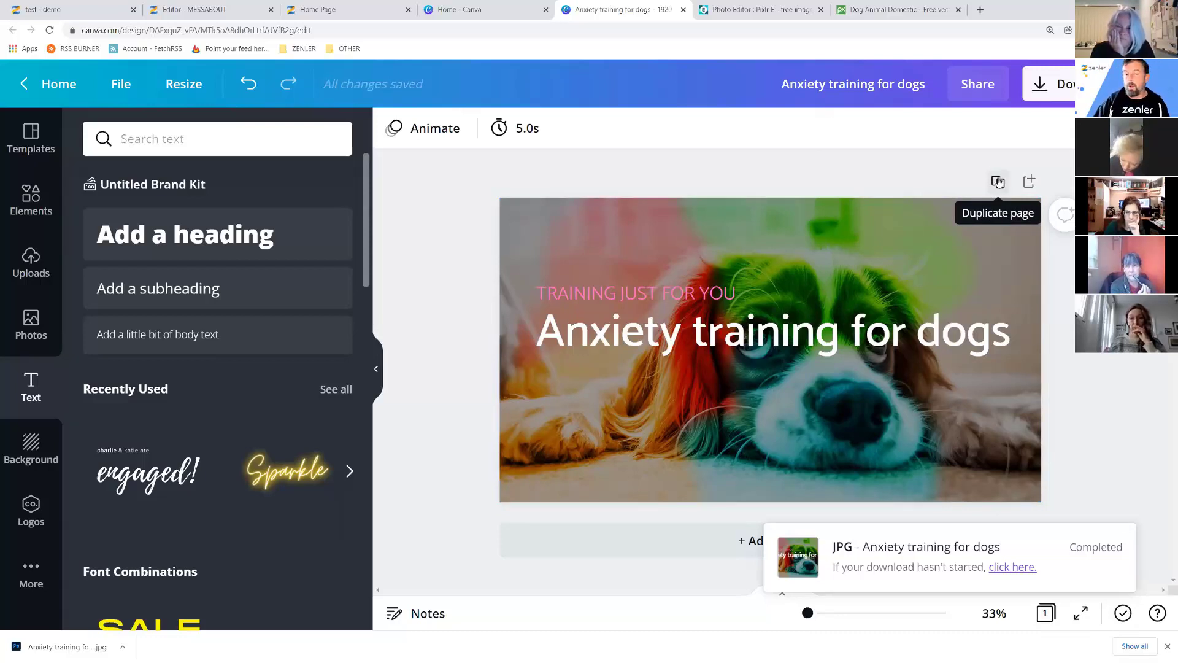
Duplicate the design's page to create Page 2.
left_click(998, 183)
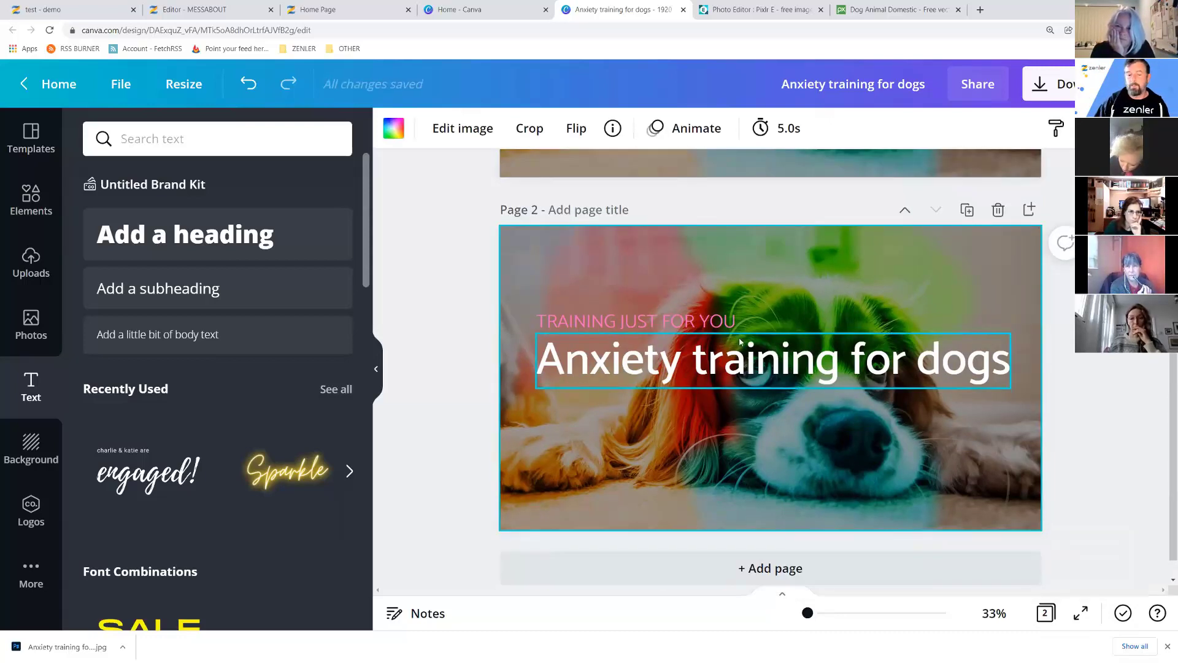
scroll(737, 281, "up", 5)
scroll(738, 281, "down", 5)
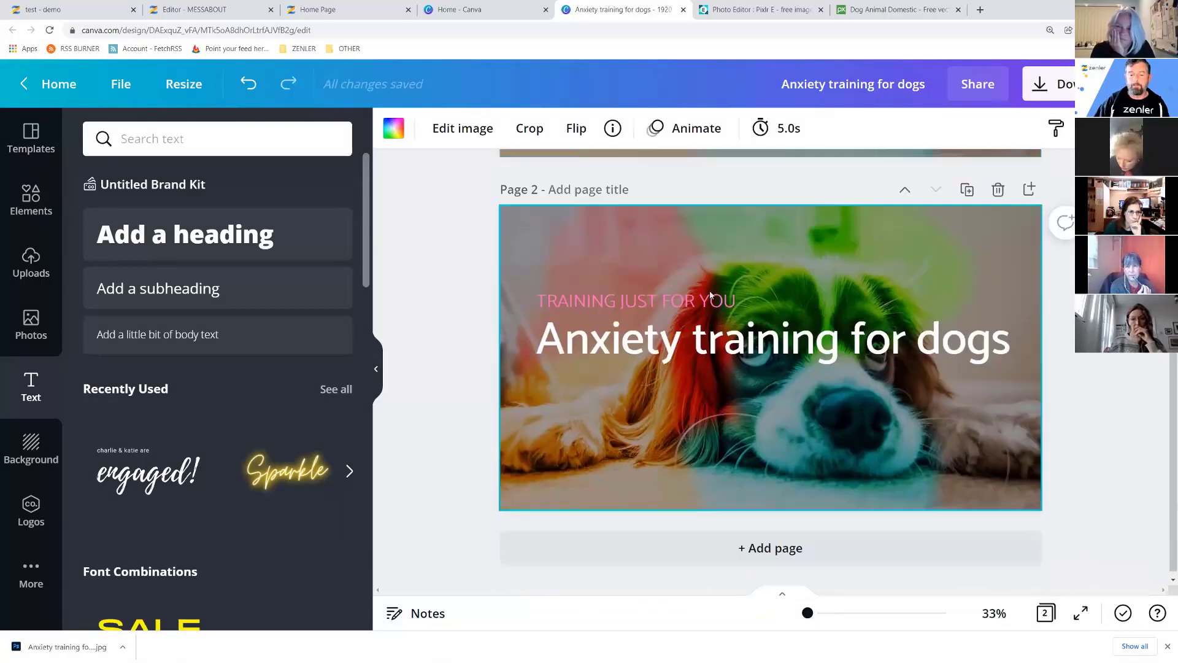
Replace 'Anxiety' in Page 2's heading with 'toilet'.
left_click(657, 366)
double_click(672, 341)
left_click_drag(674, 341, 559, 348)
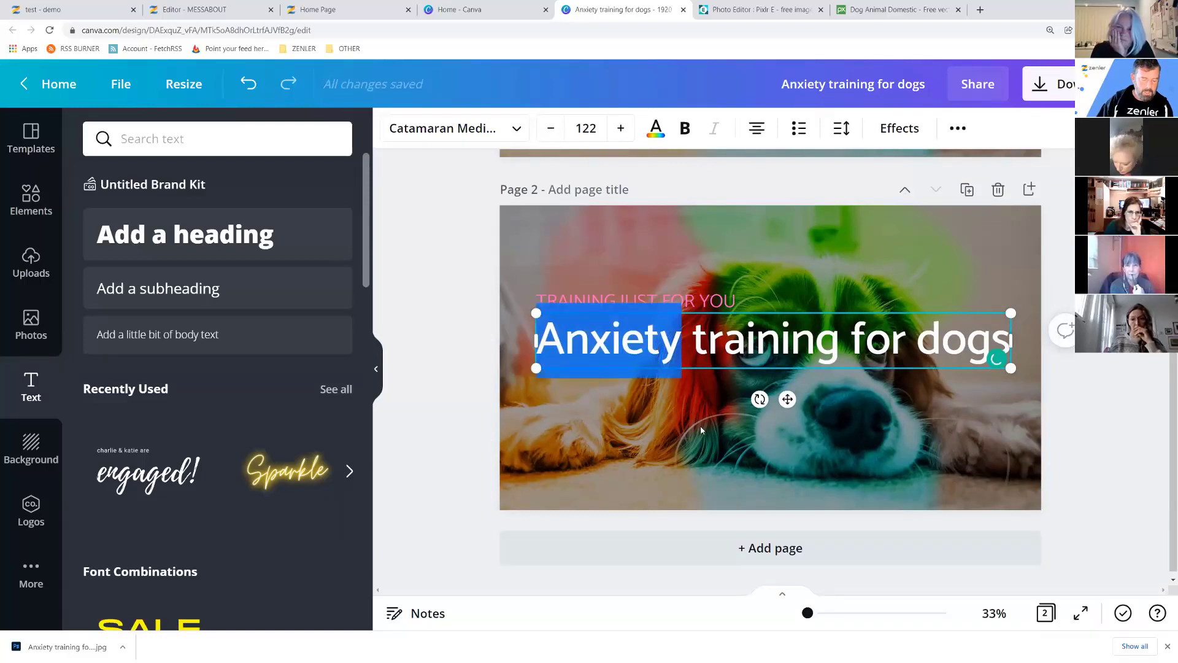
type("toilet")
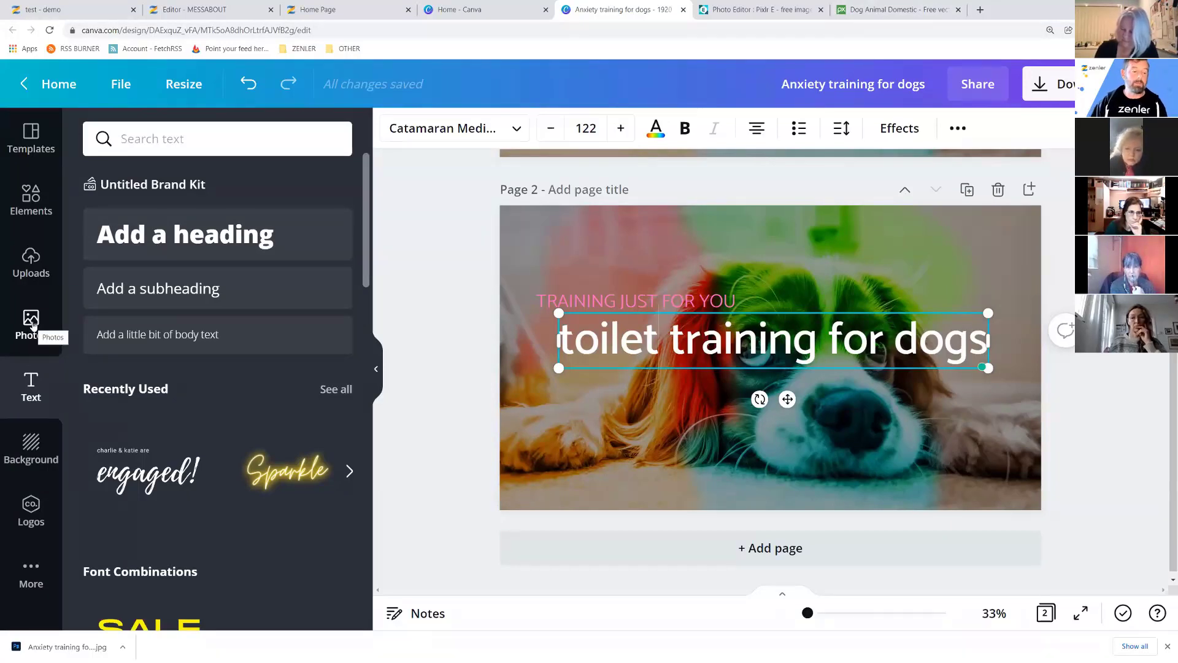
Search the stock photo library for 'dog'.
left_click(32, 325)
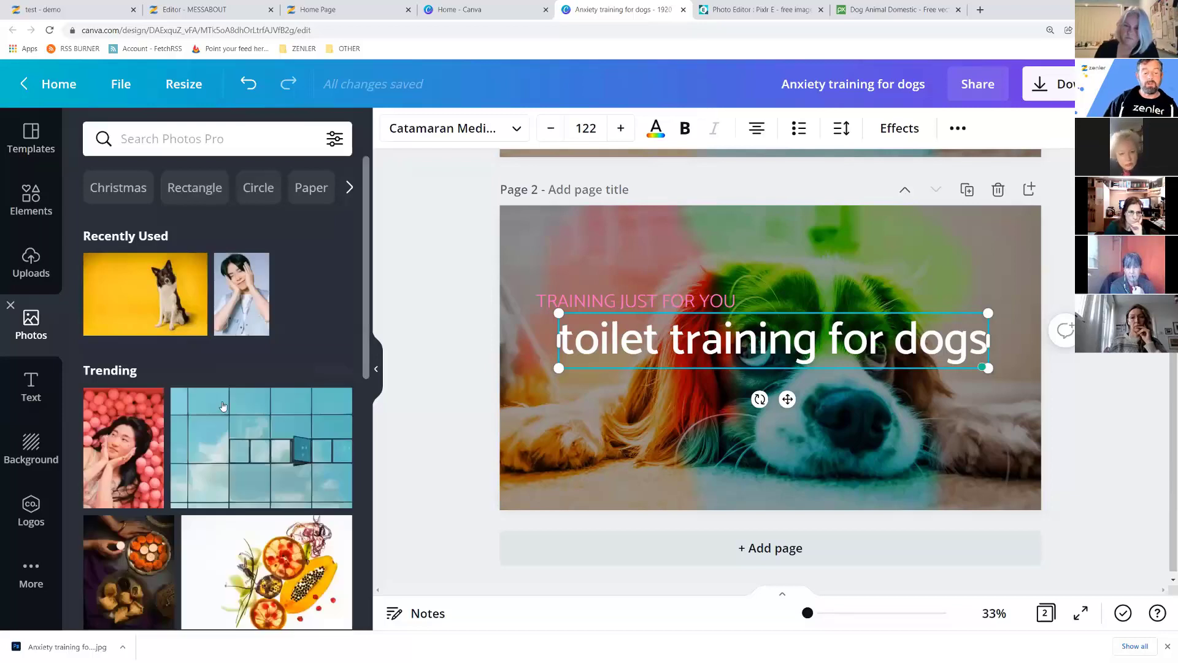
scroll(318, 253, "down", 4)
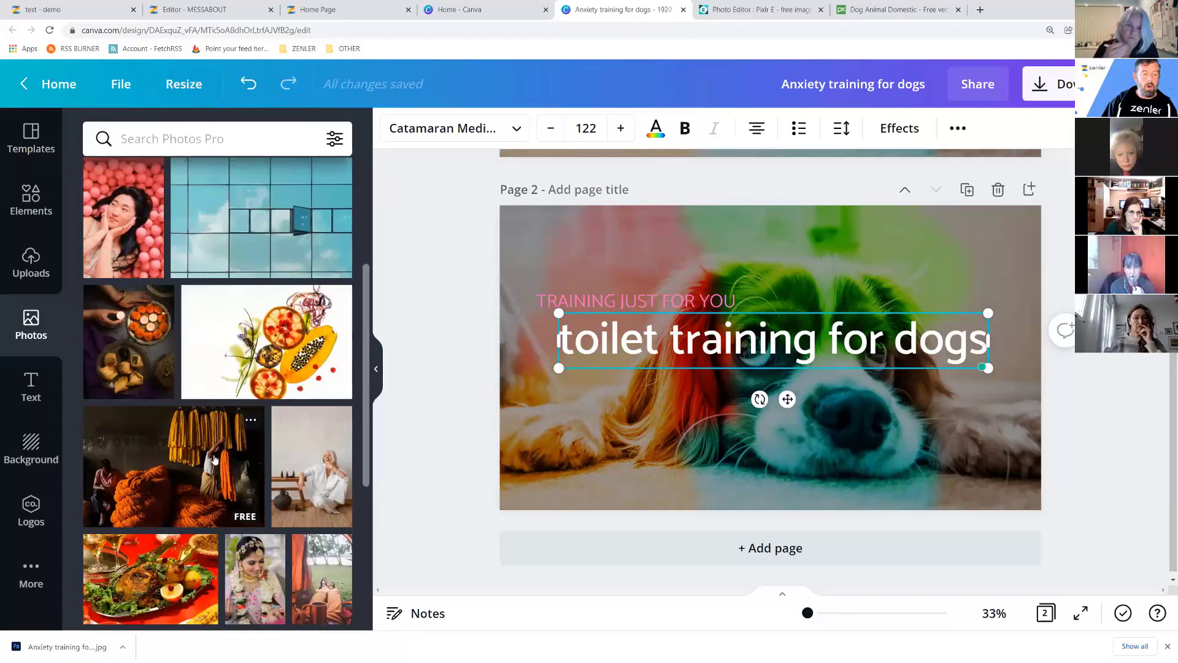
scroll(214, 459, "up", 4)
left_click(183, 132)
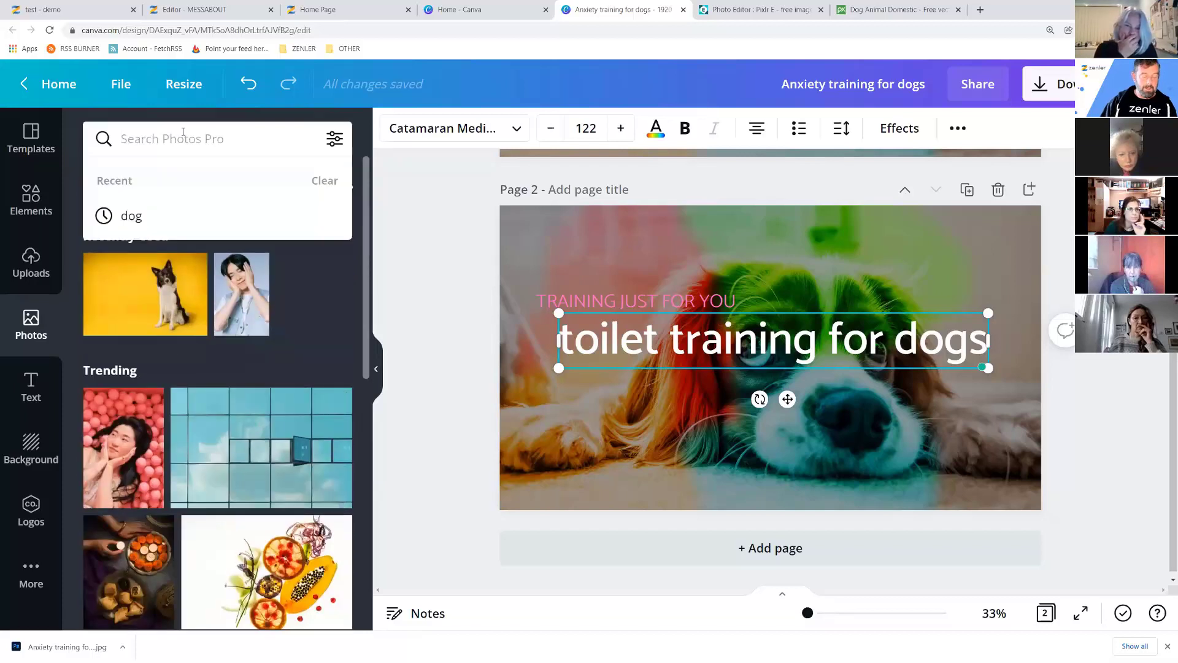
type("dog")
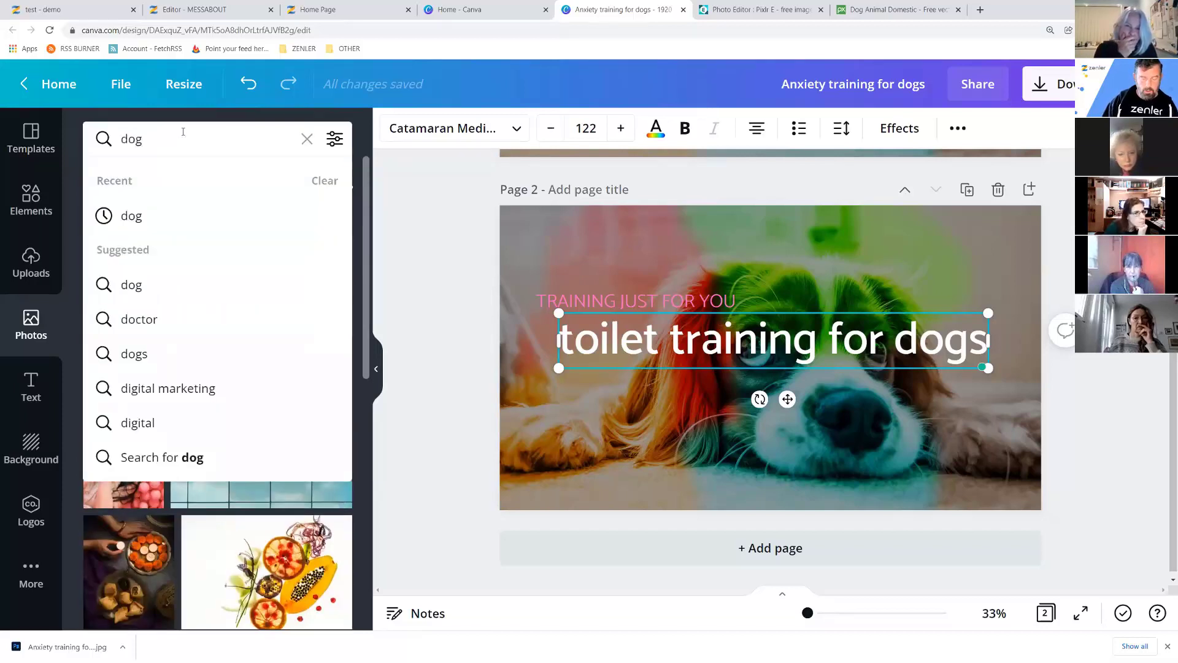
key("Return")
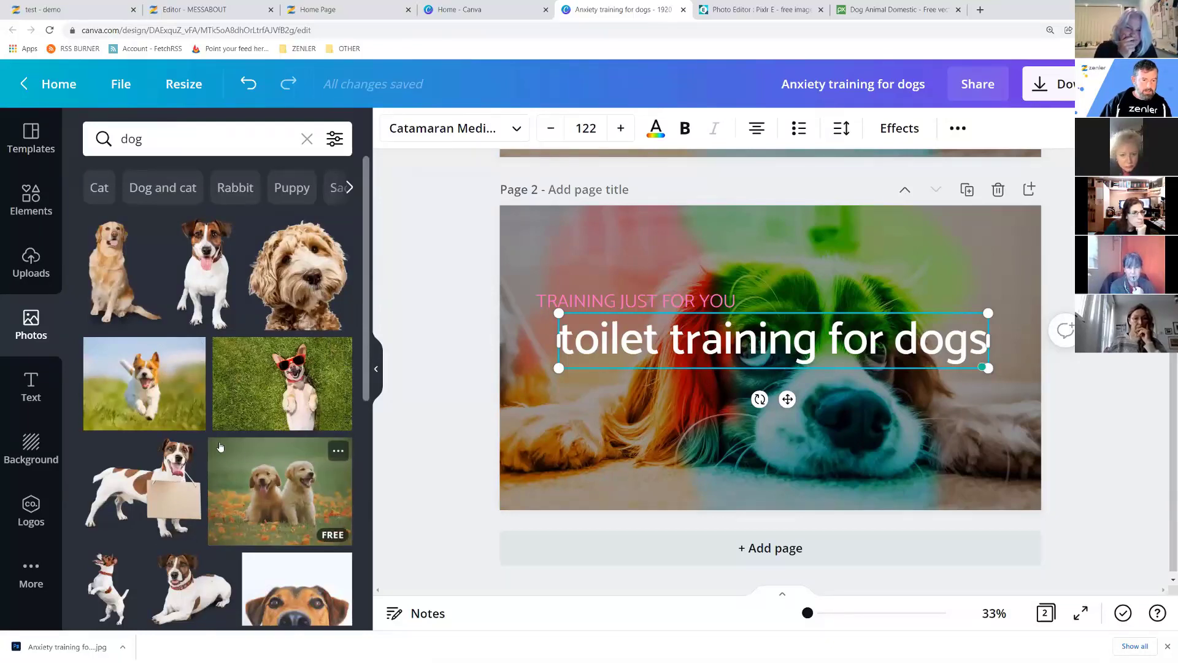
scroll(234, 442, "down", 5)
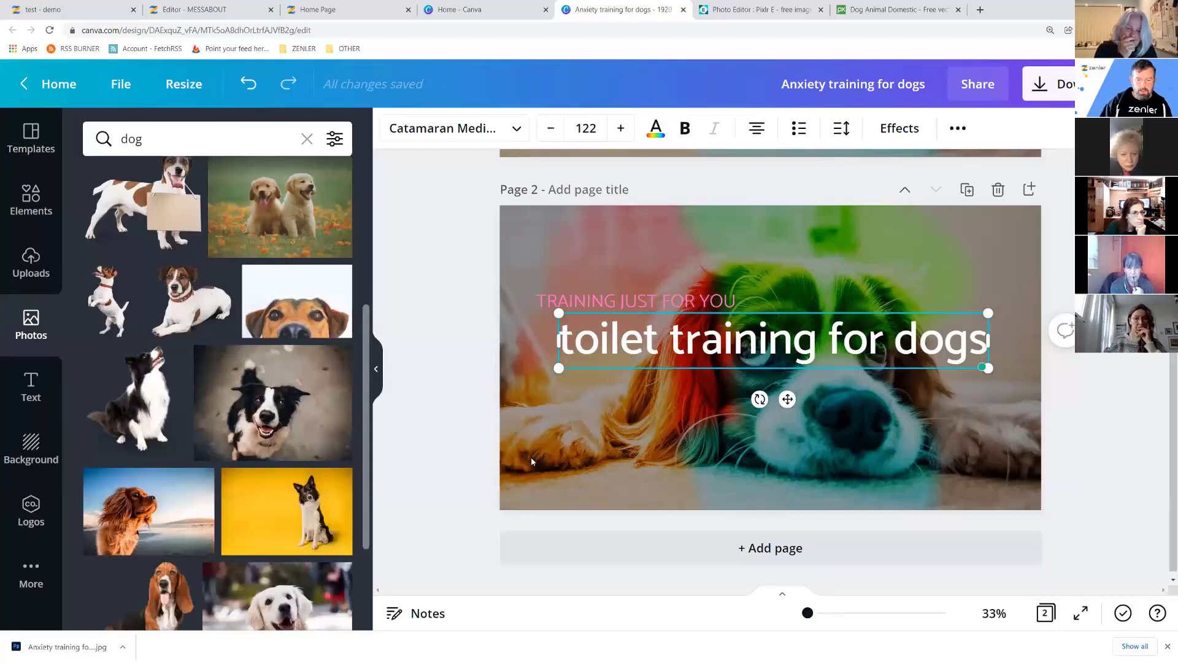
Detach and delete Page 2's old background photo, then drag in the spaniel sunset photo.
left_click(527, 248)
right_click(514, 222)
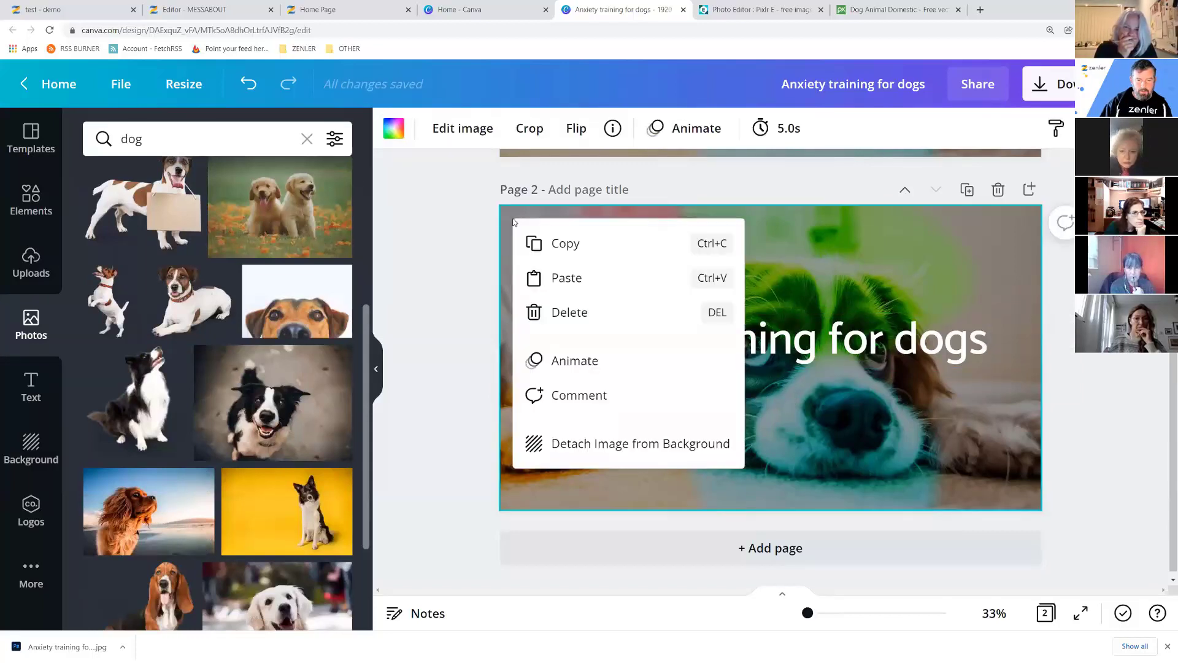
left_click(553, 443)
key("Delete")
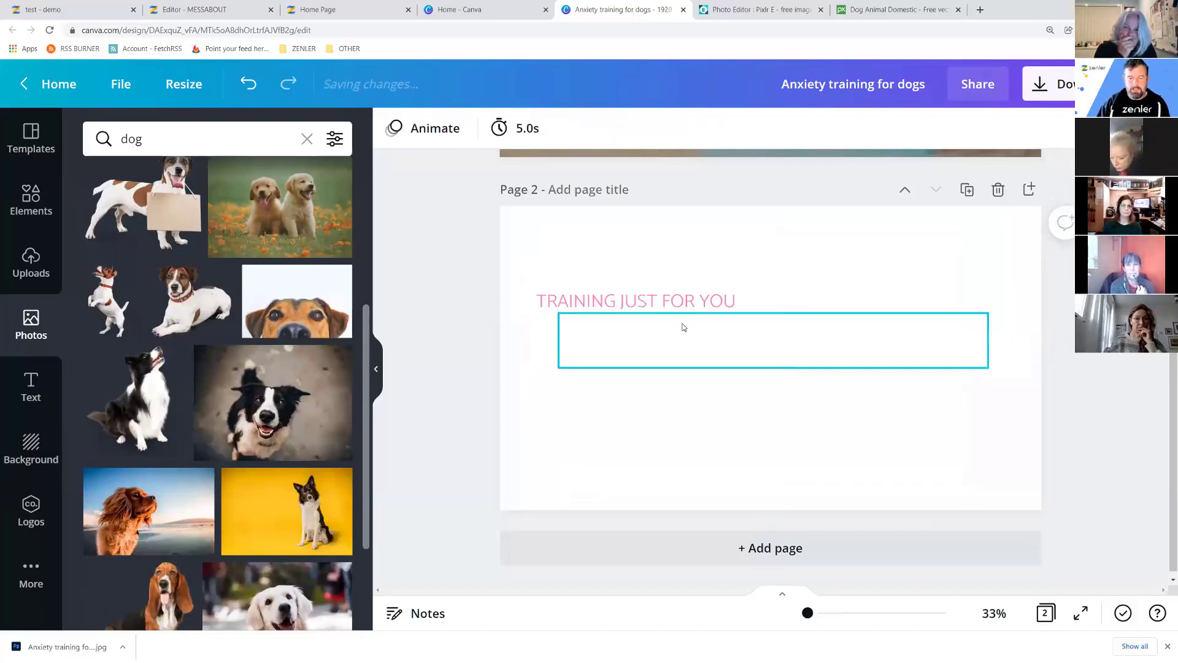
left_click_drag(169, 494, 517, 244)
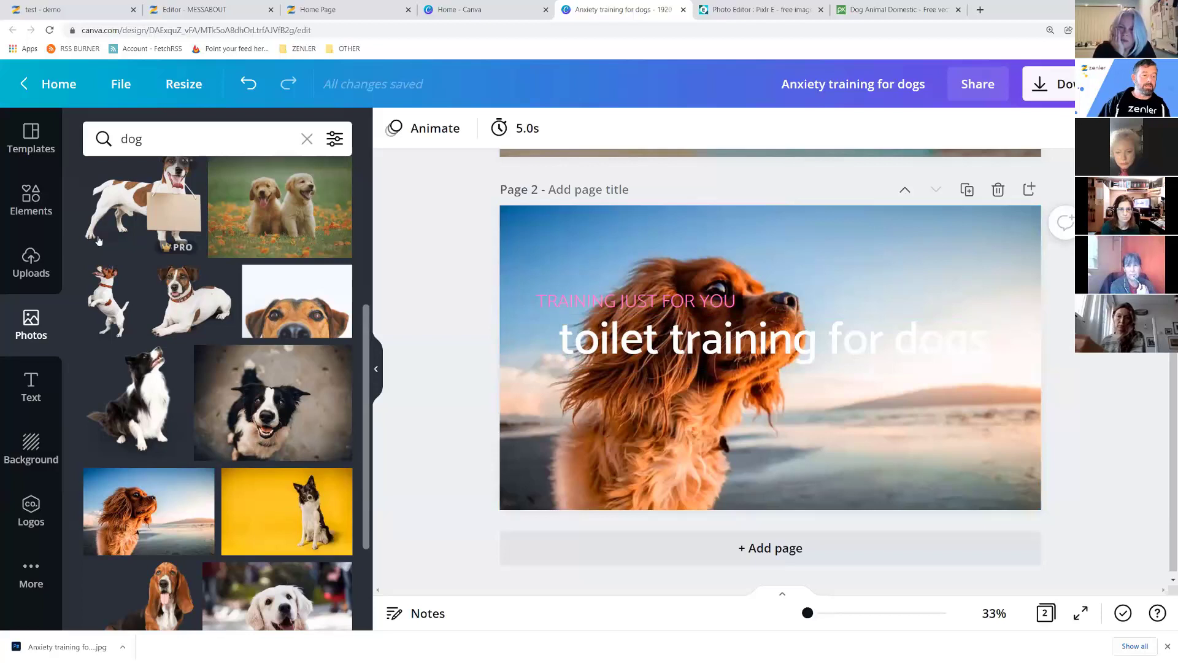
left_click(30, 201)
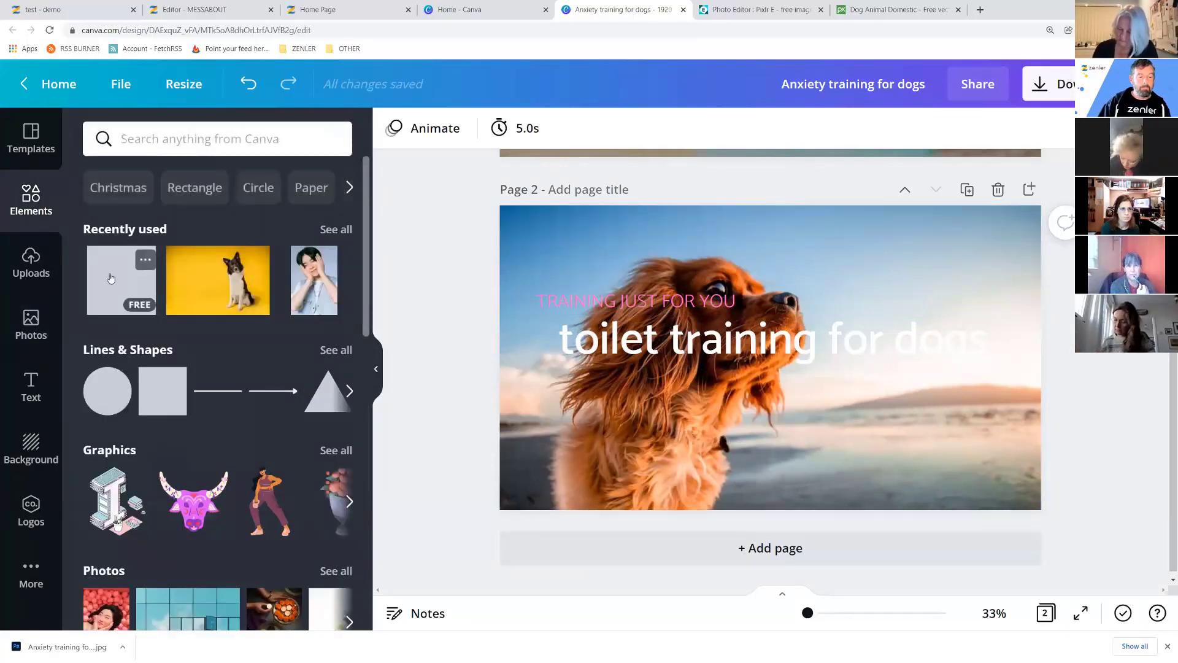
Add a square stretched over Page 2 and colour it black (#000000).
left_click_drag(161, 392, 515, 227)
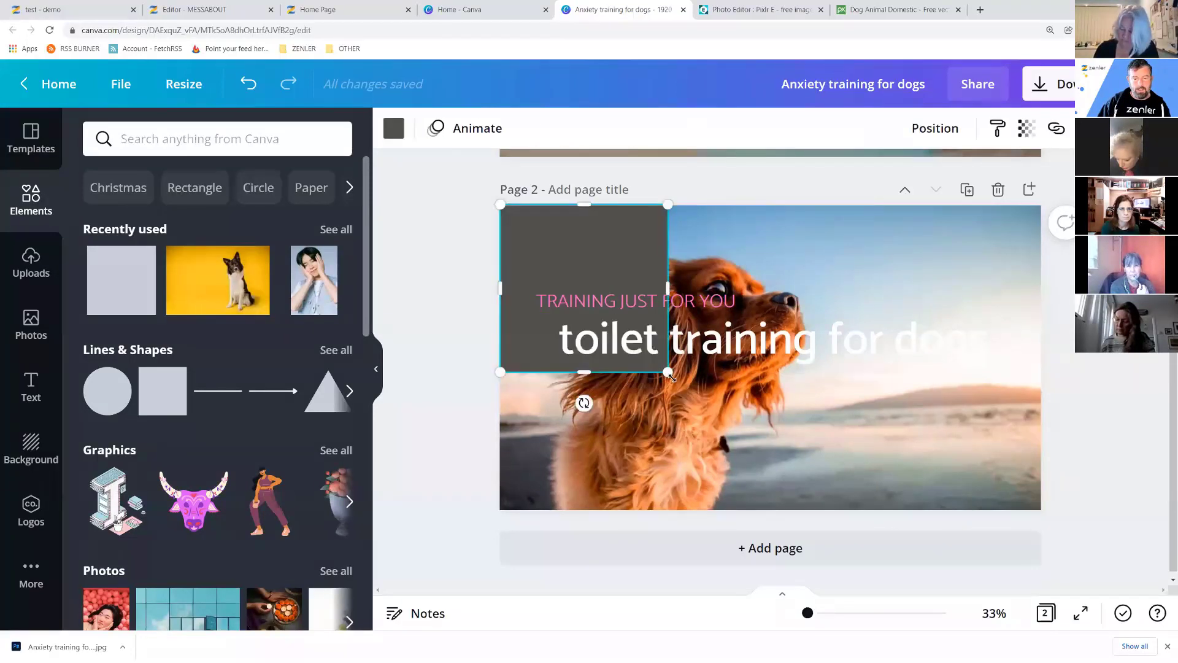
left_click_drag(693, 376, 1039, 353)
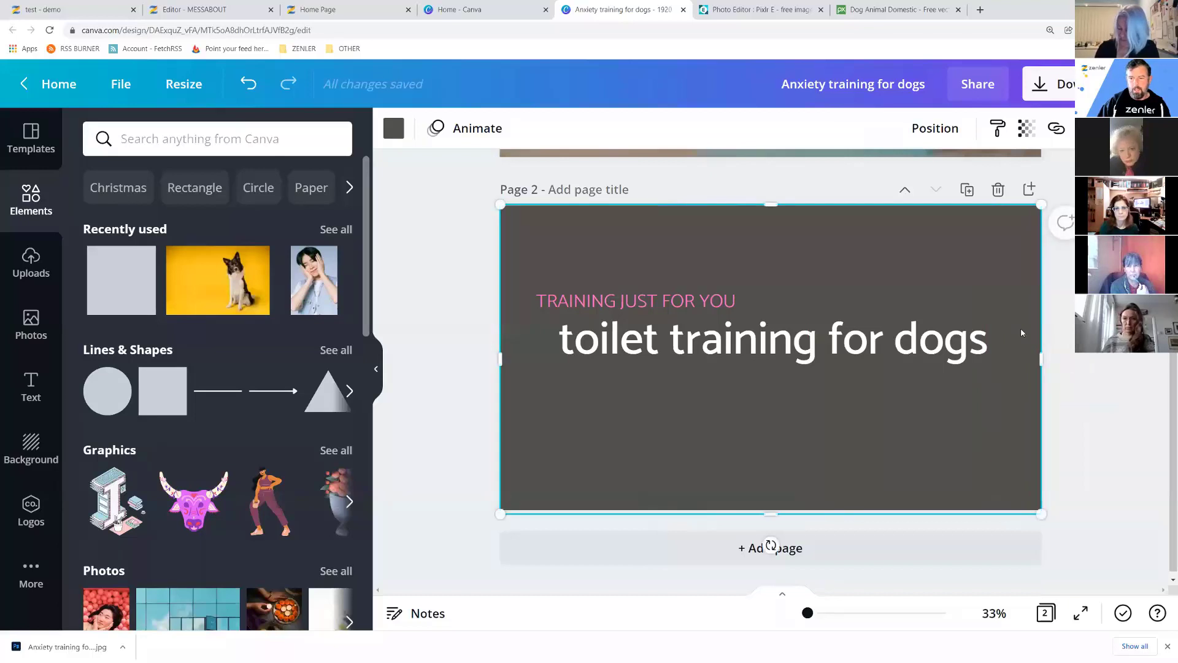
left_click(1027, 129)
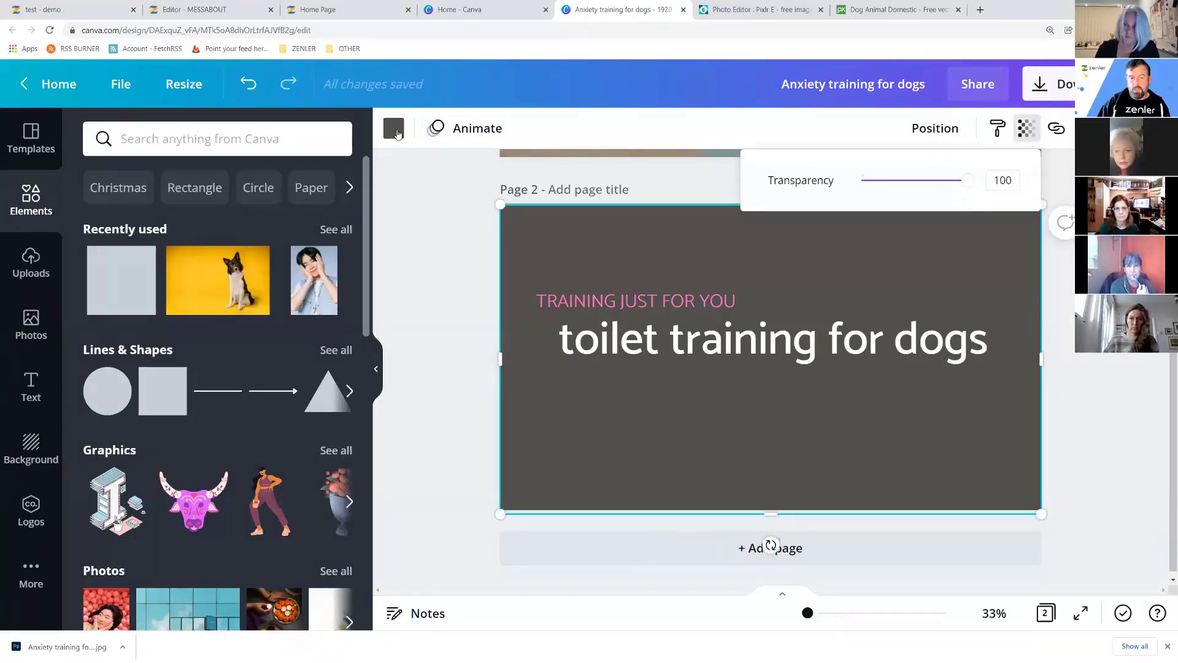
left_click(393, 128)
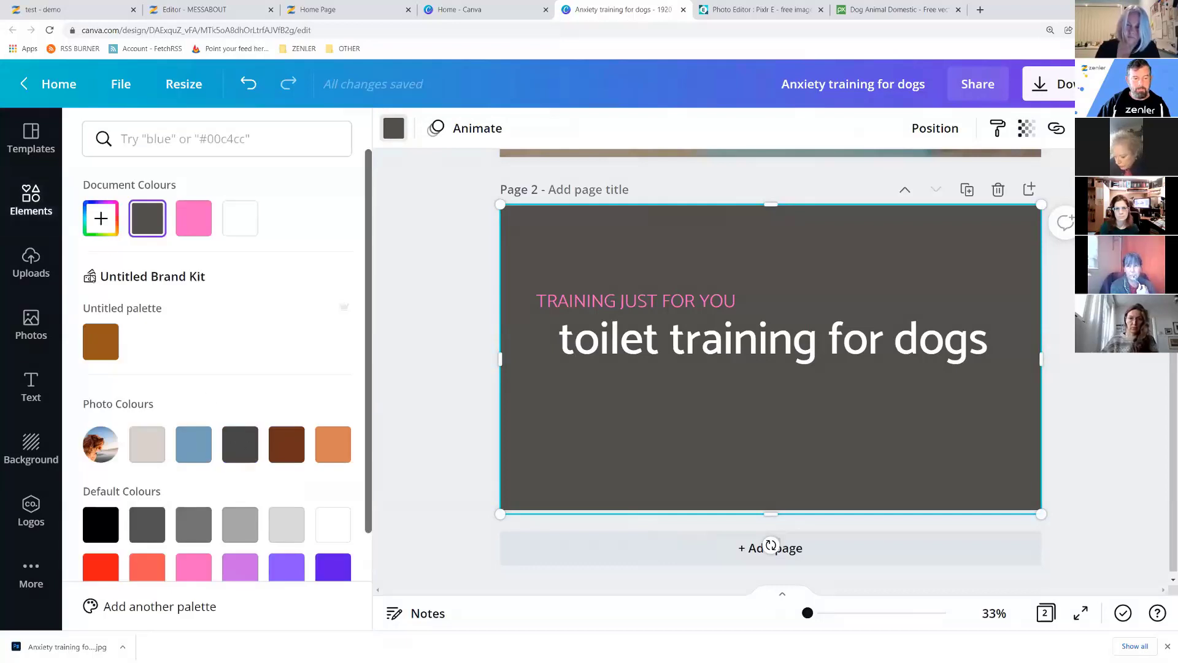
left_click(100, 217)
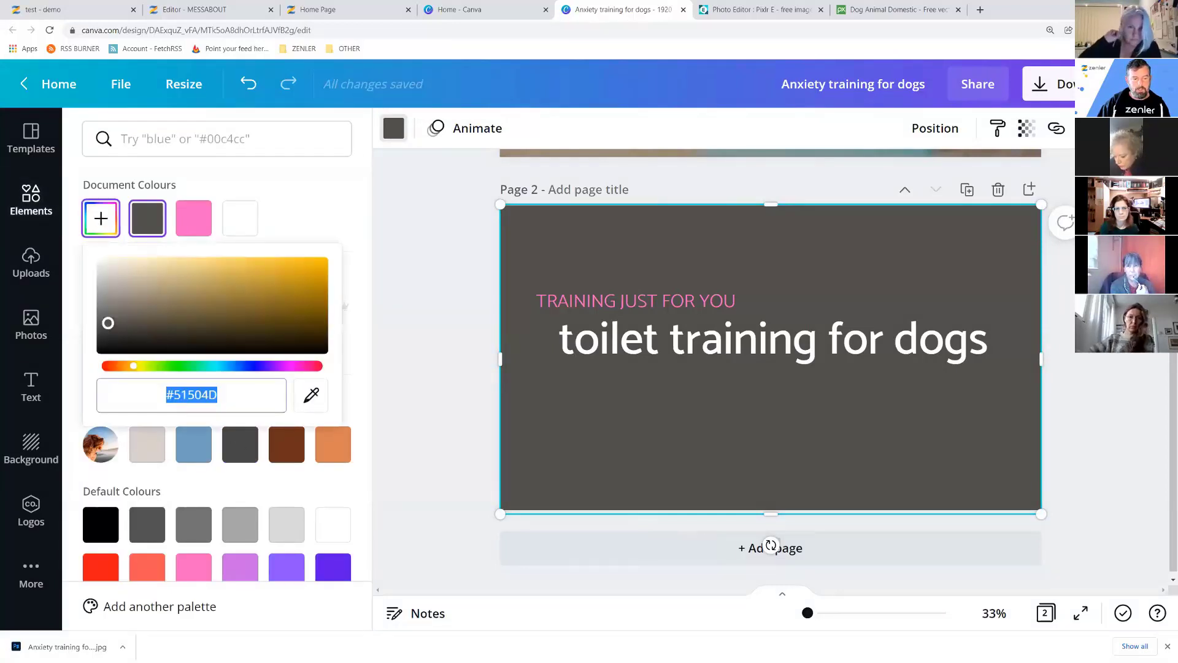
left_click_drag(108, 323, 83, 369)
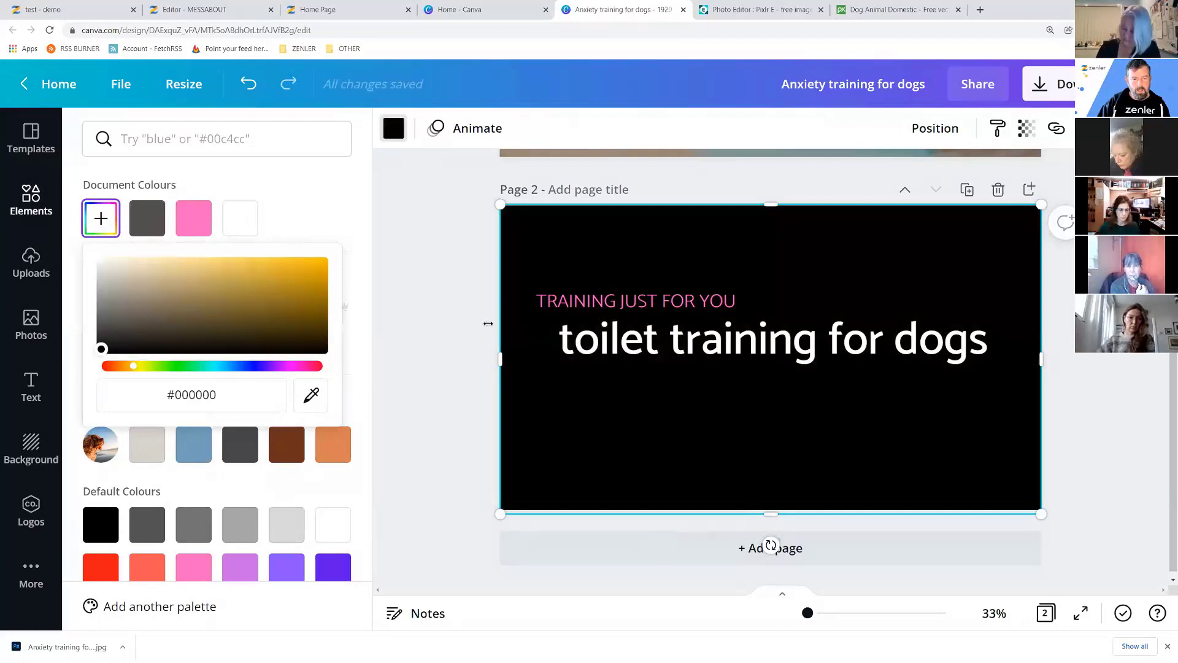
left_click(429, 316)
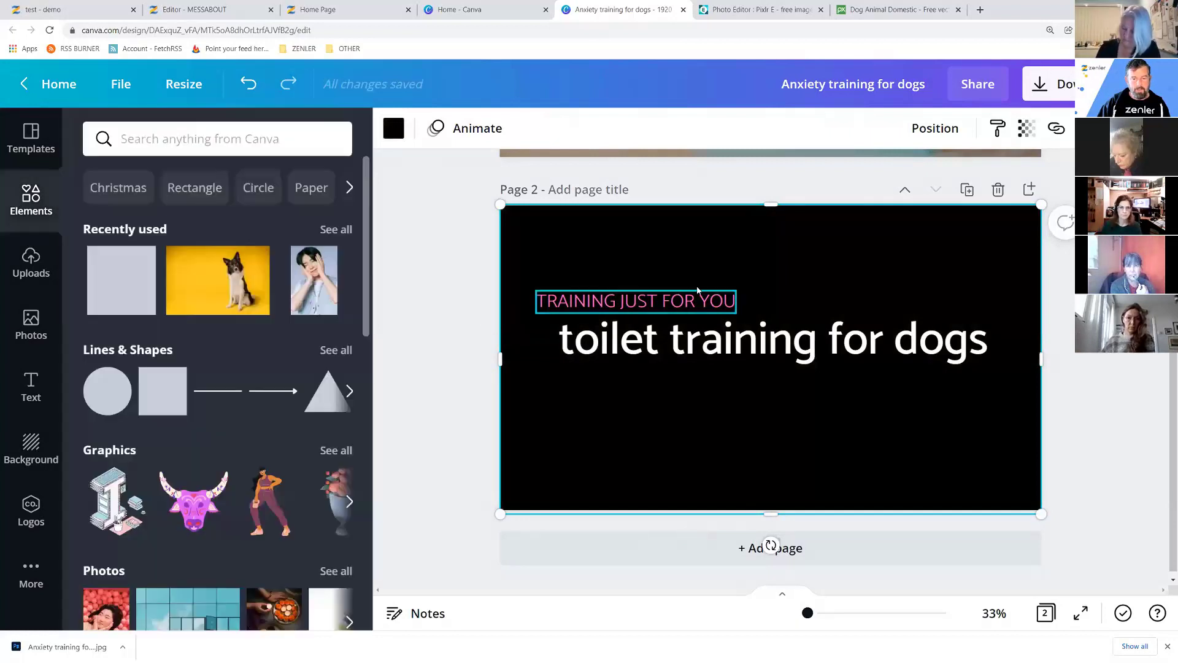
Set the black overlay's transparency to 43.
left_click(1024, 131)
left_click_drag(968, 181, 907, 180)
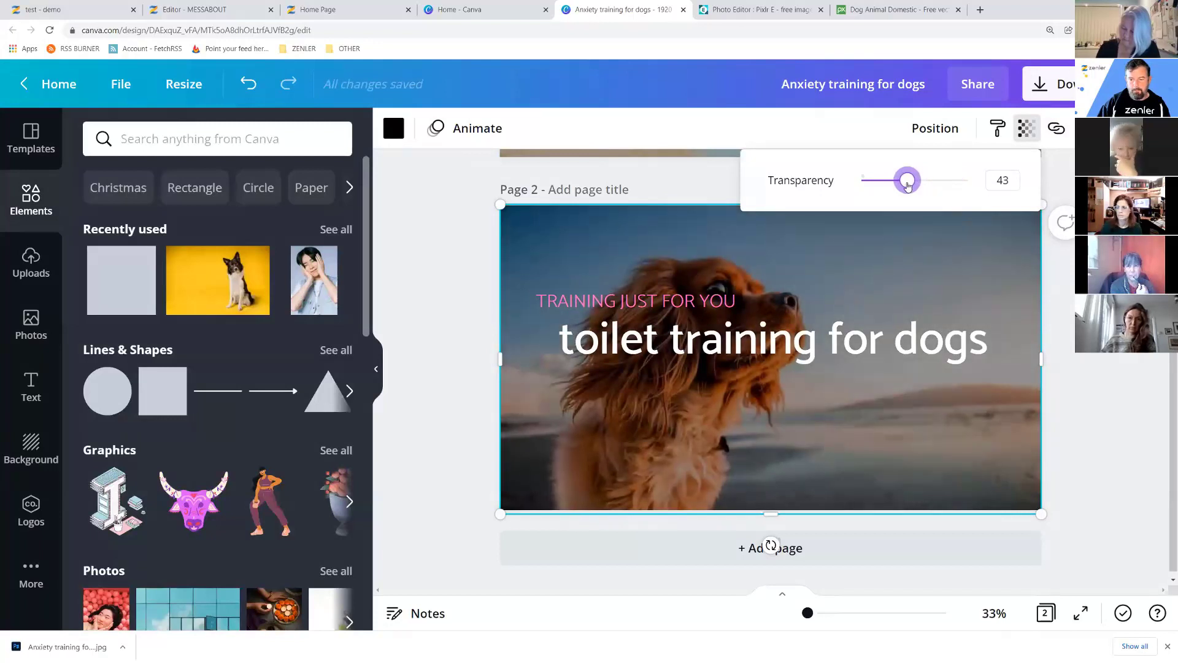
left_click(1071, 442)
Make the TRAINING JUST FOR YOU subheading bright green (#01FA30) and nudge it slightly right.
left_click(546, 302)
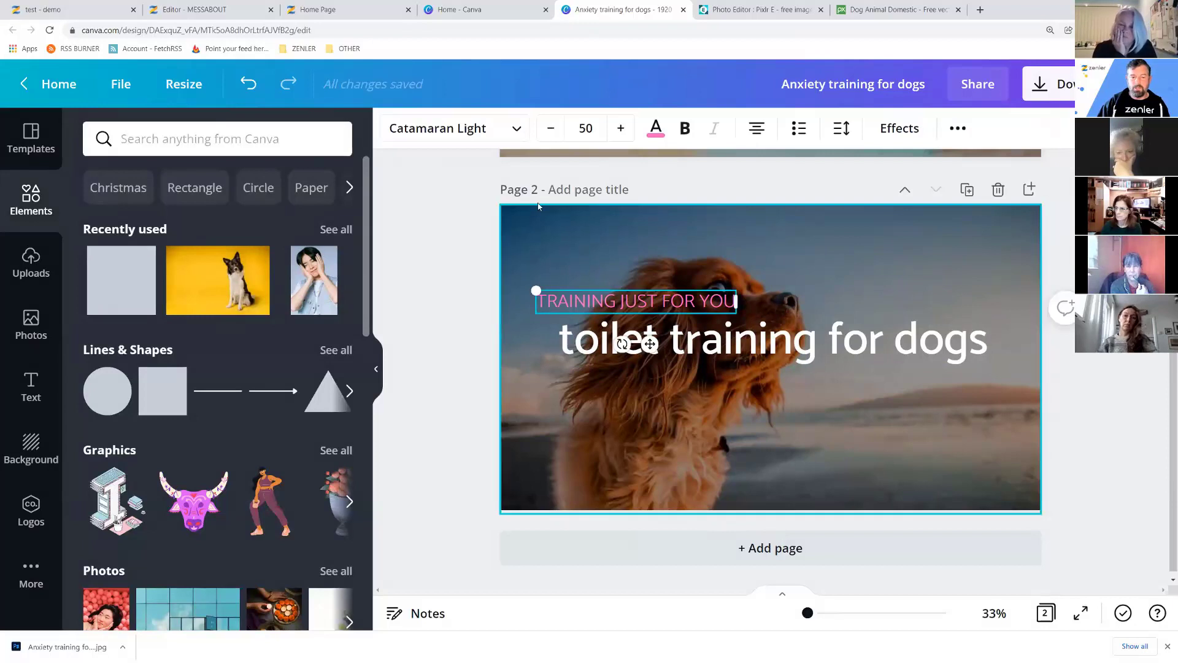
left_click(656, 129)
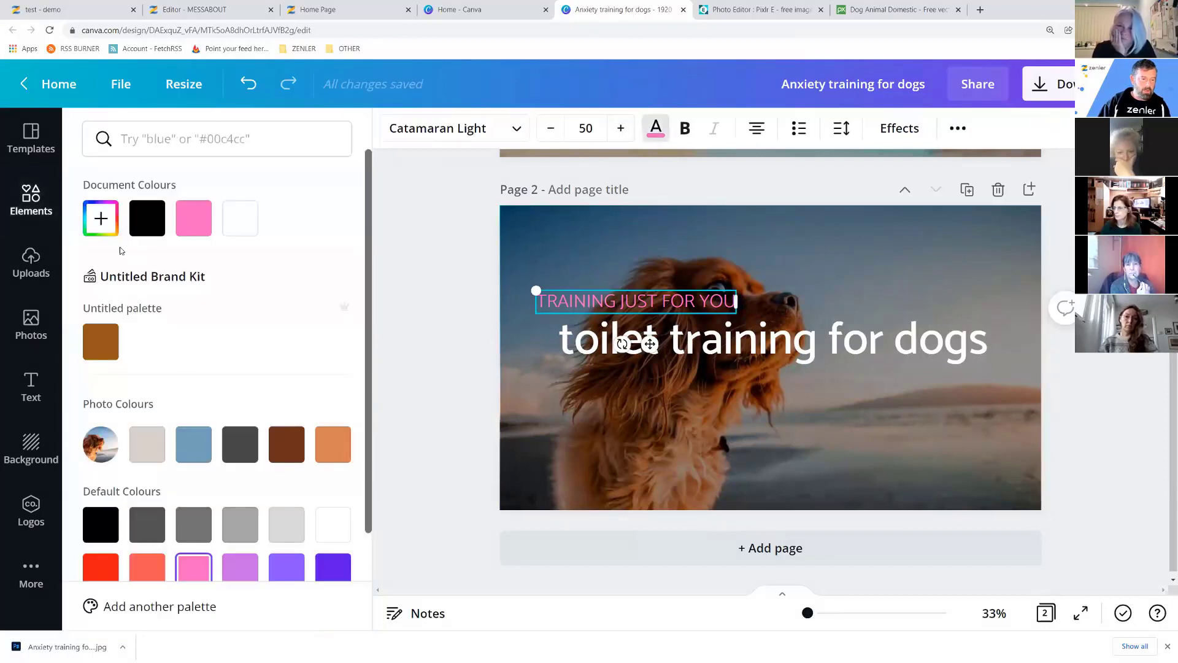
left_click(101, 218)
left_click(182, 366)
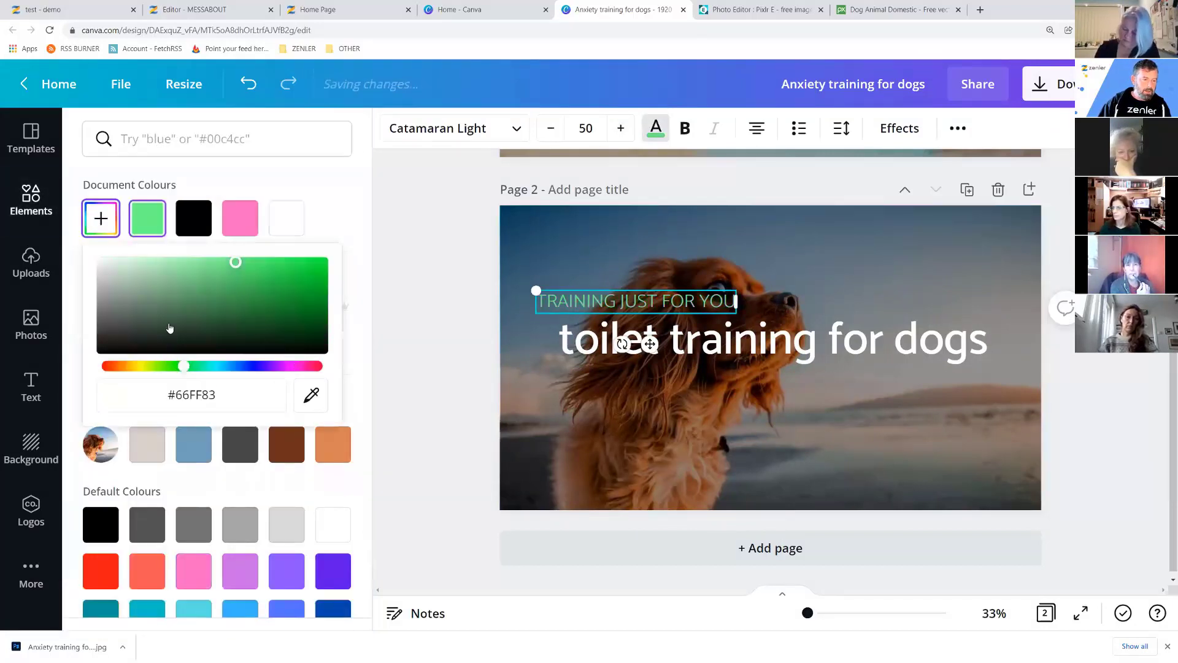
left_click_drag(225, 300, 323, 260)
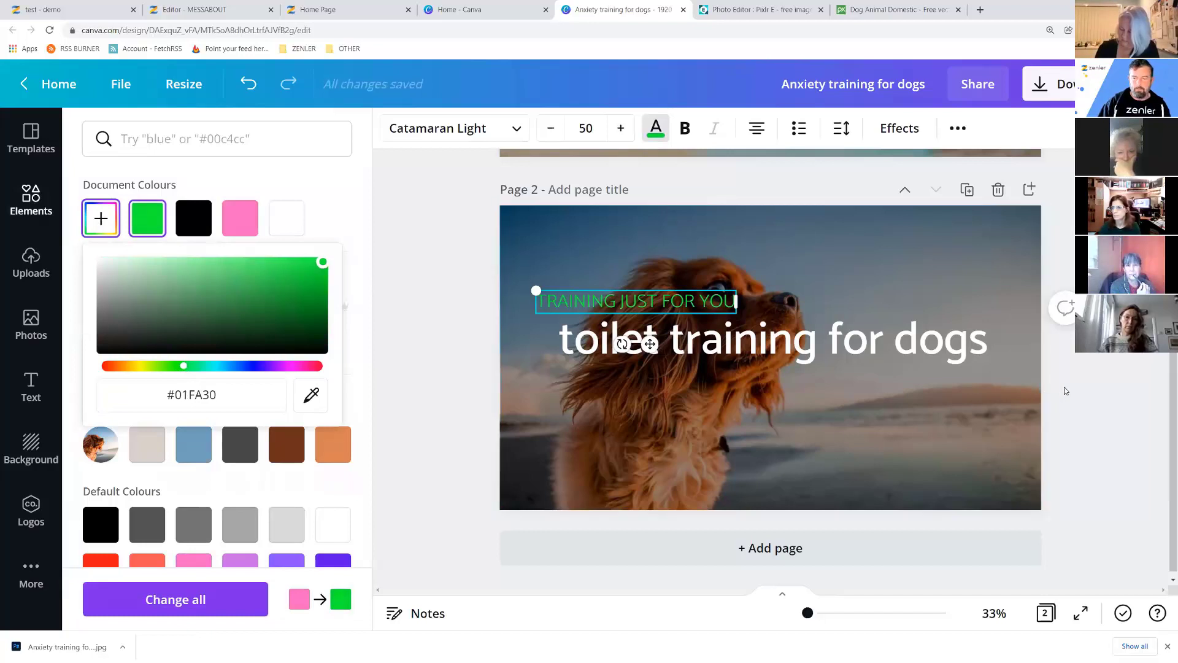
key("Escape")
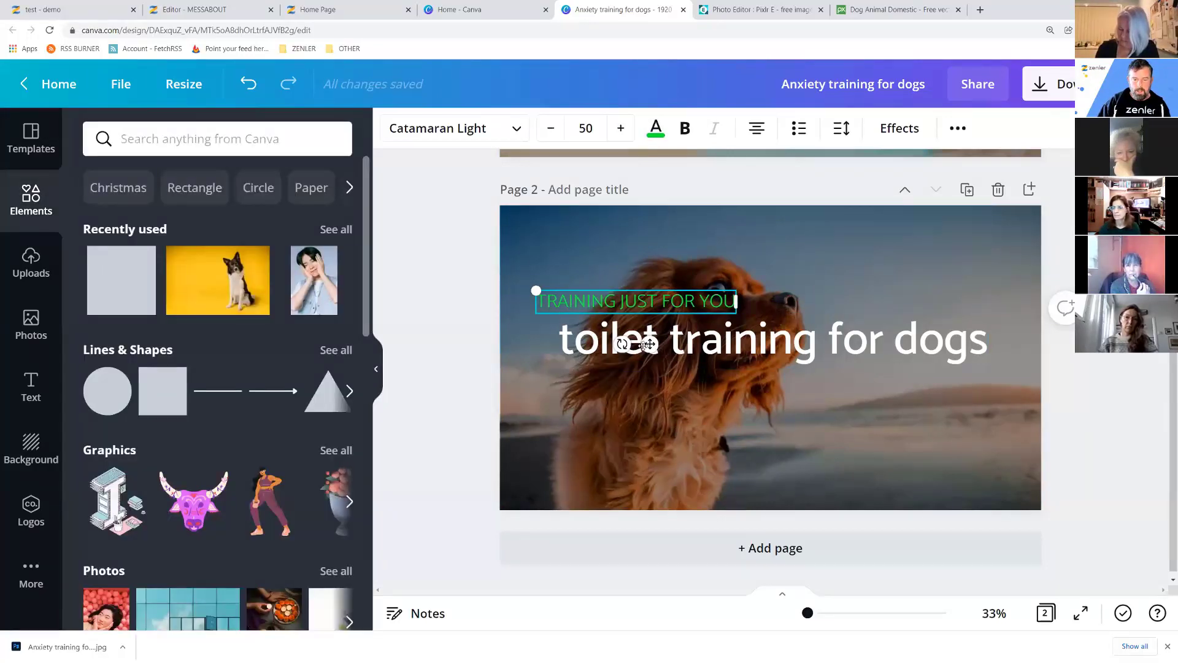
left_click_drag(650, 344, 673, 344)
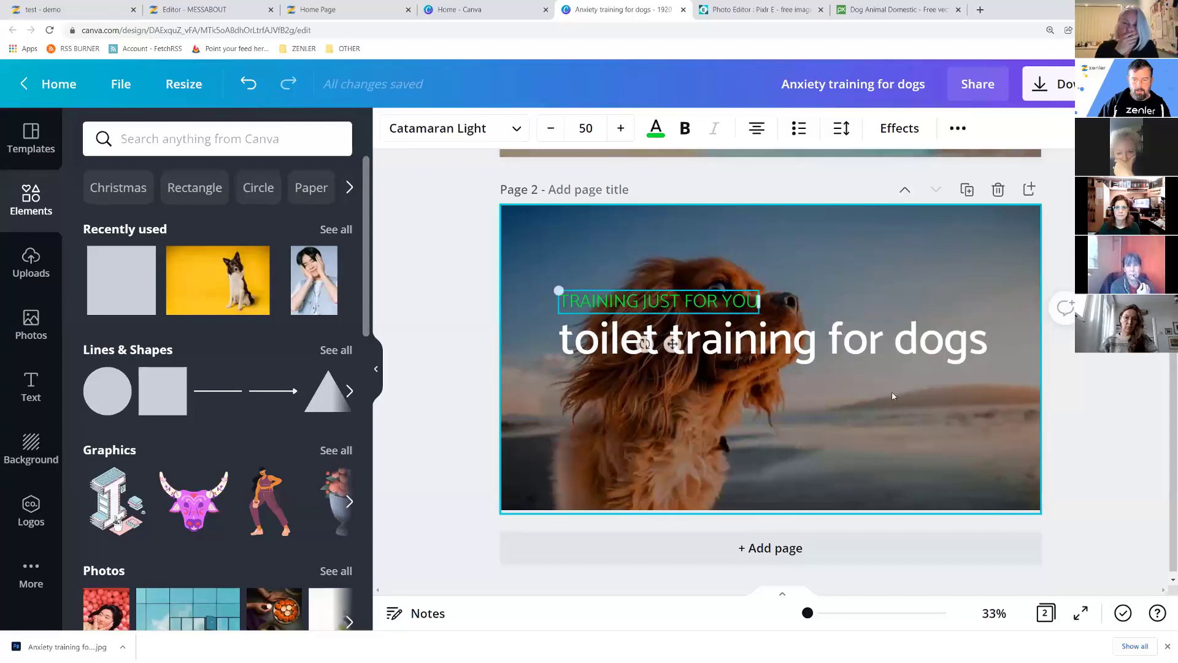
left_click(1102, 407)
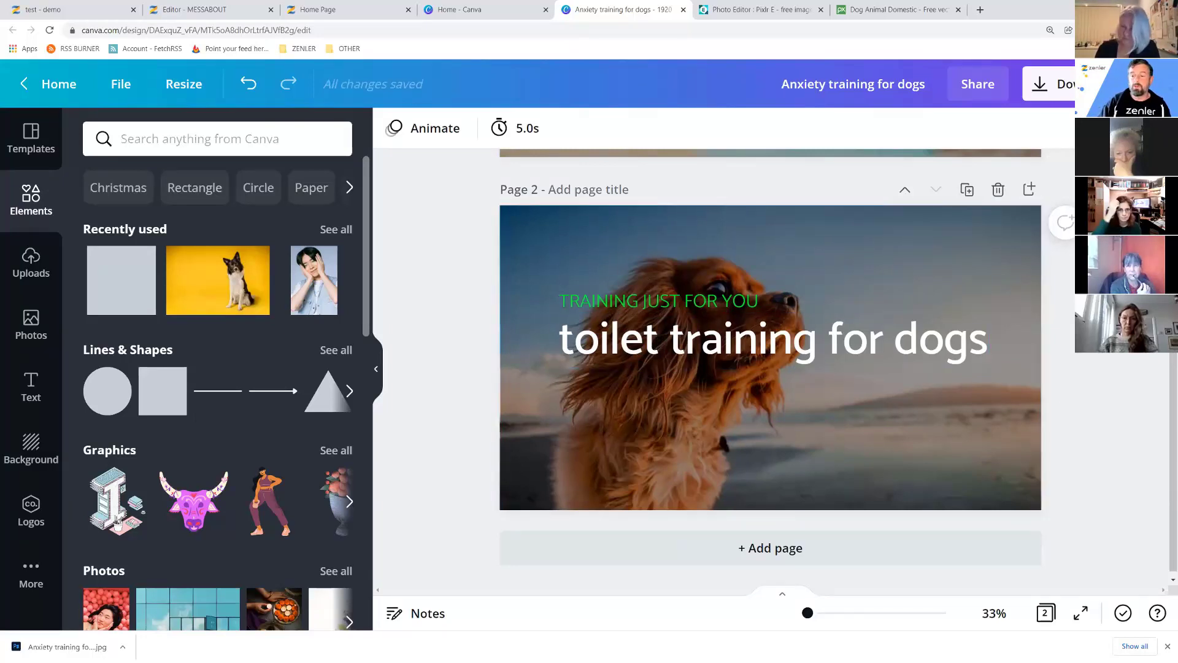
Choose JPG as the download file type.
left_click(1070, 91)
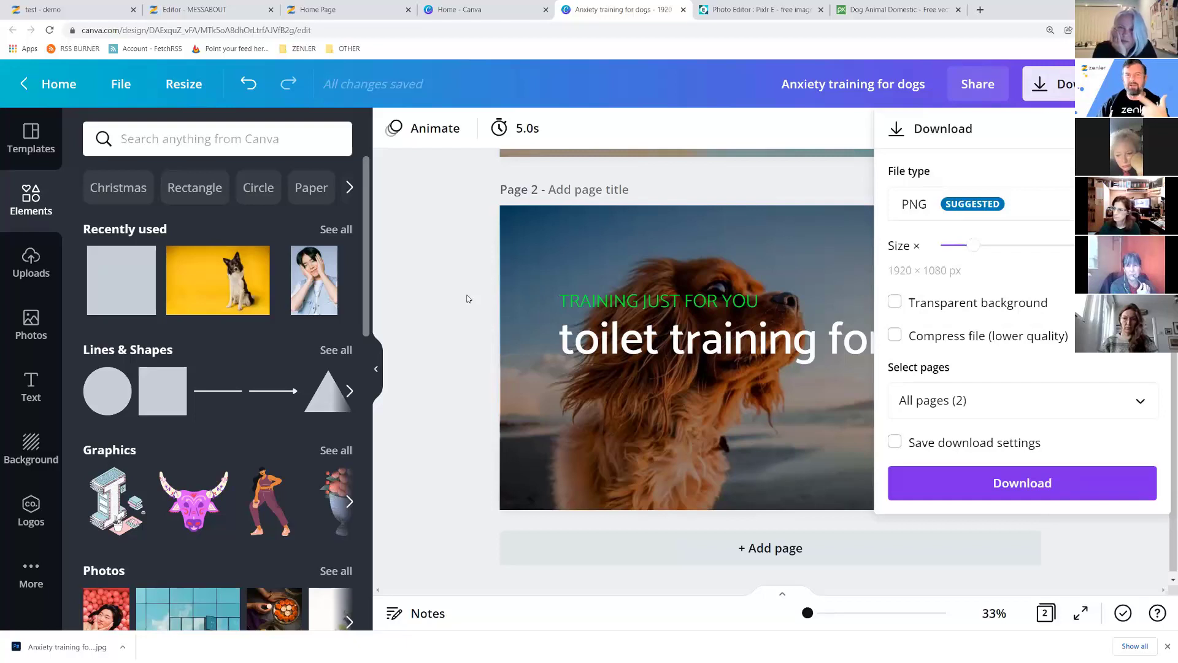
left_click(1031, 215)
left_click(912, 259)
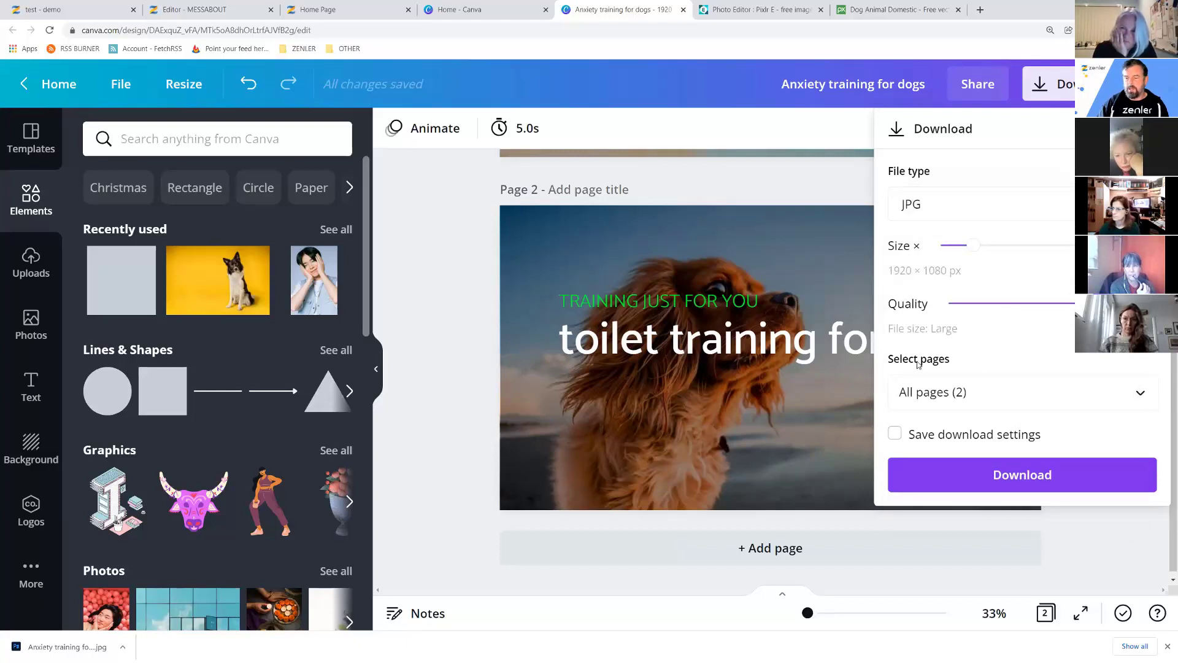
Limit the download to Page 2 only, download it, and show the JPG in its folder.
left_click(1131, 383)
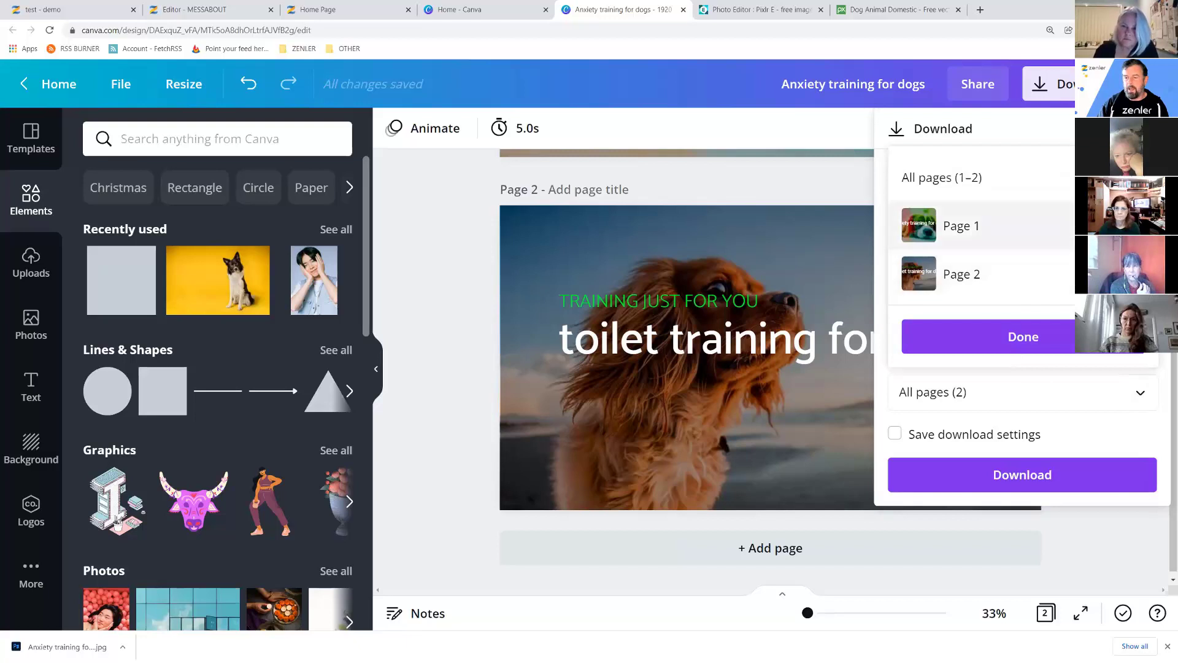
left_click(966, 282)
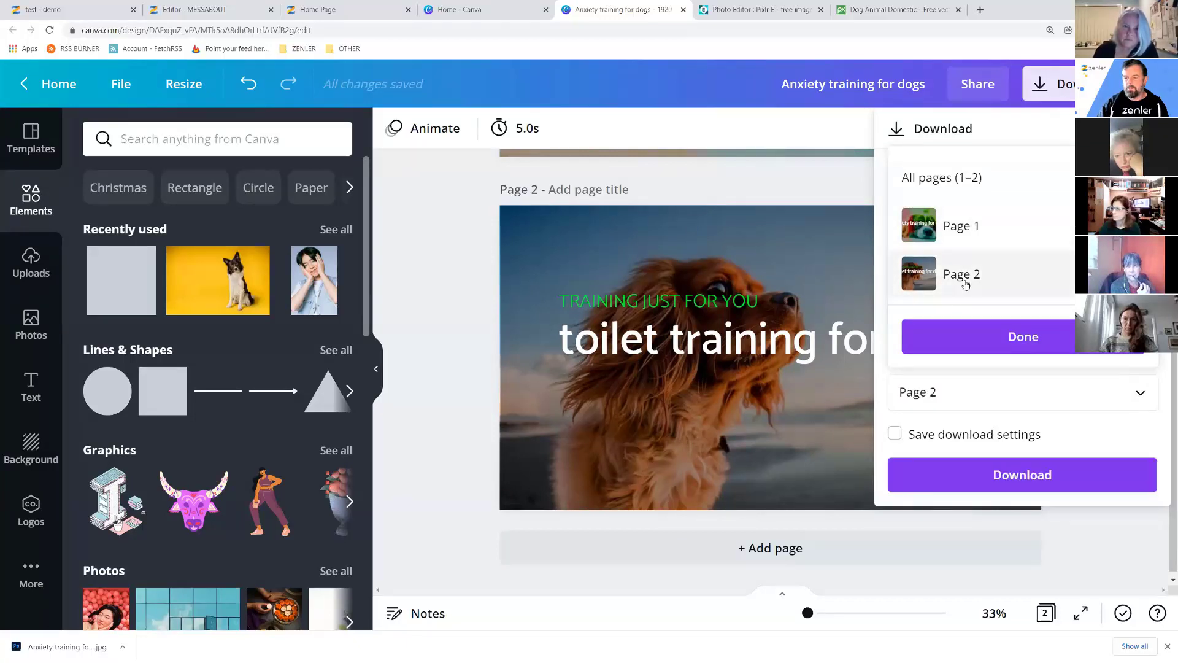
left_click(1014, 339)
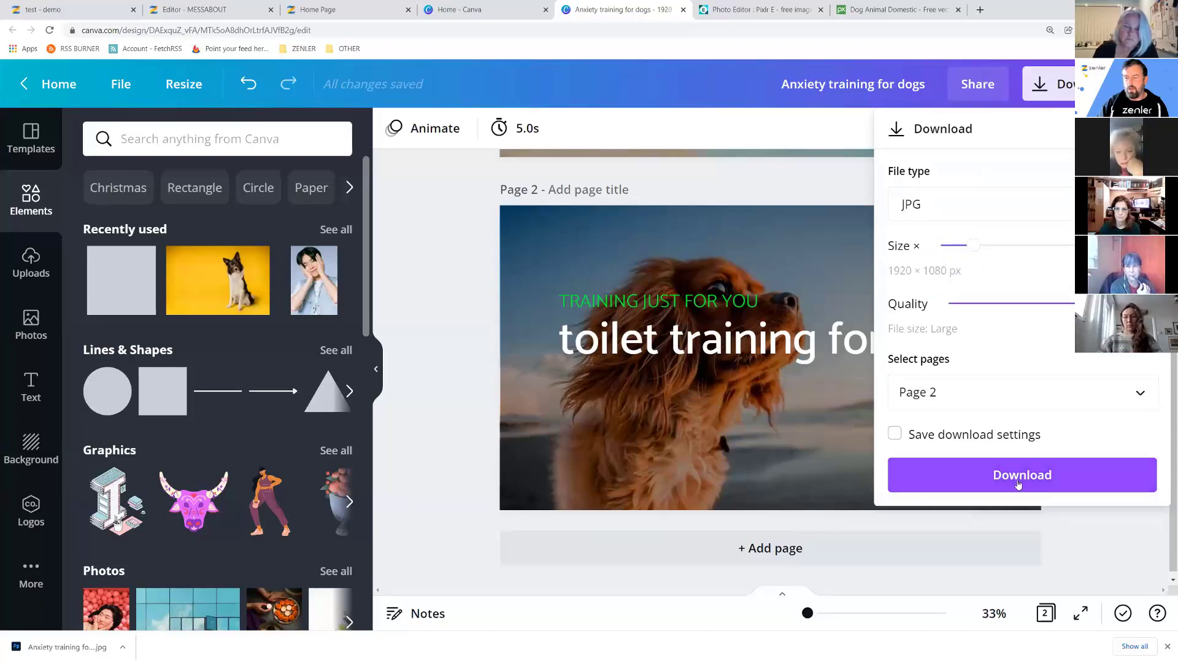
left_click(1142, 393)
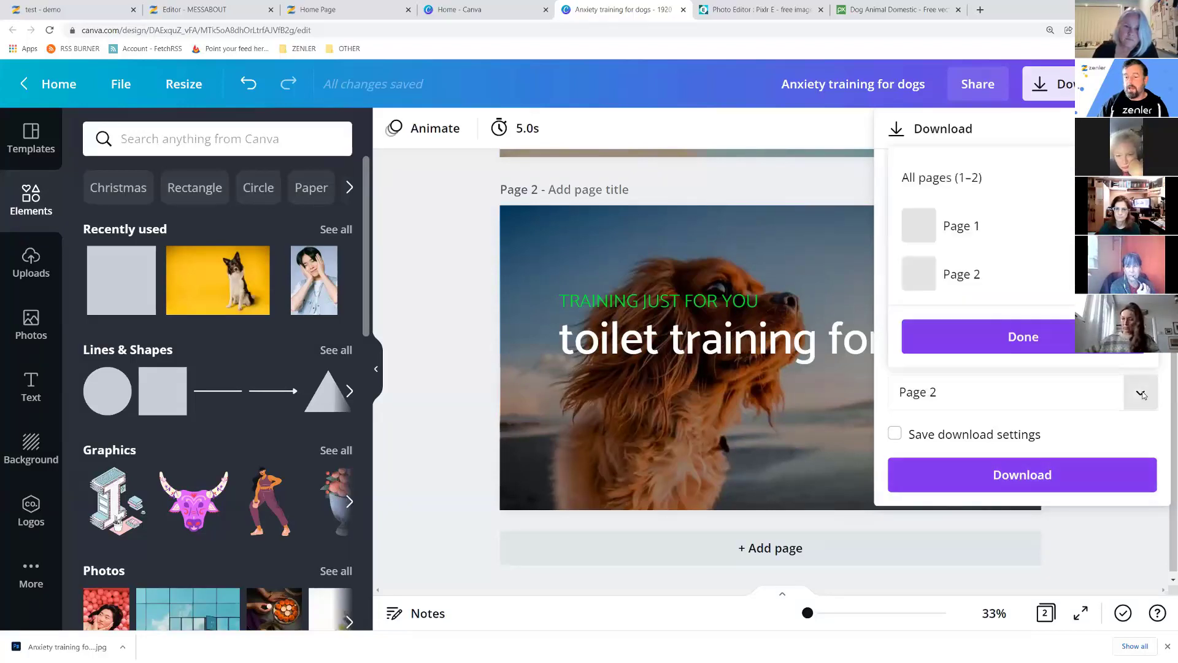
left_click(944, 177)
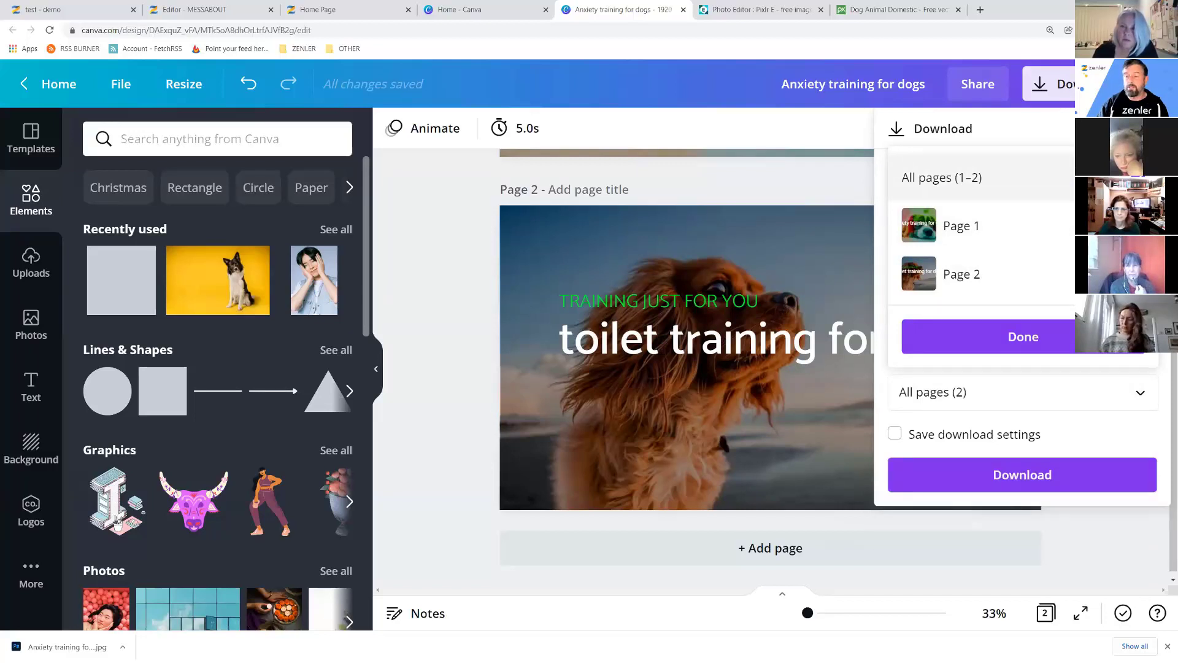
left_click(982, 225)
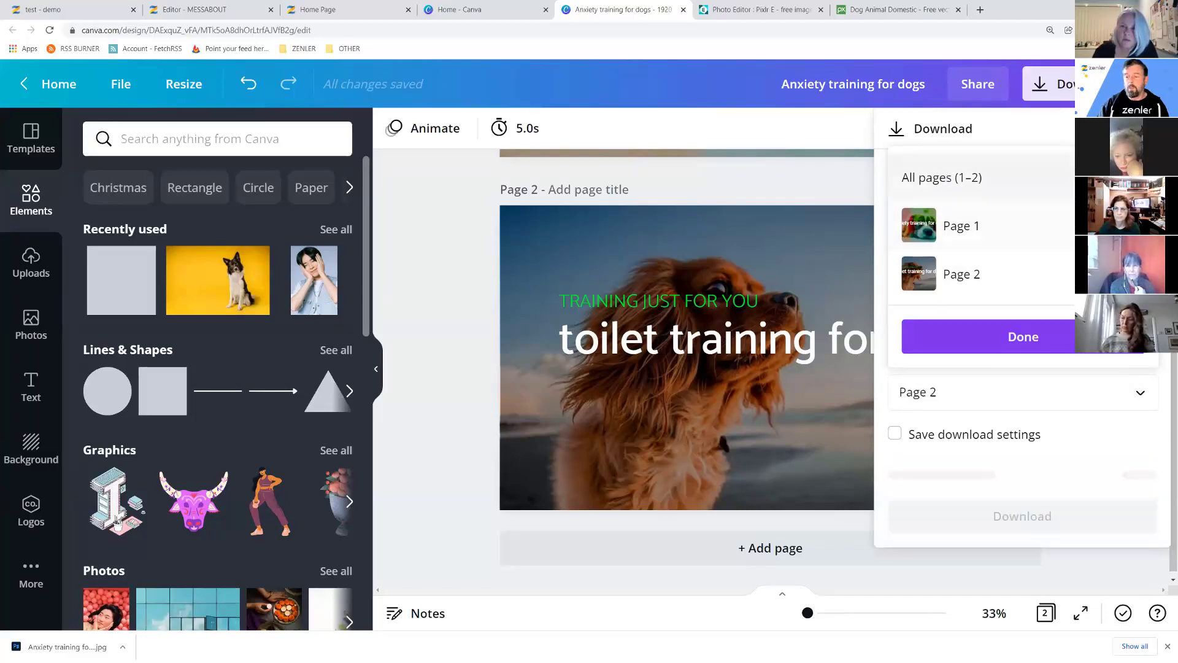
left_click(1023, 339)
left_click(1052, 474)
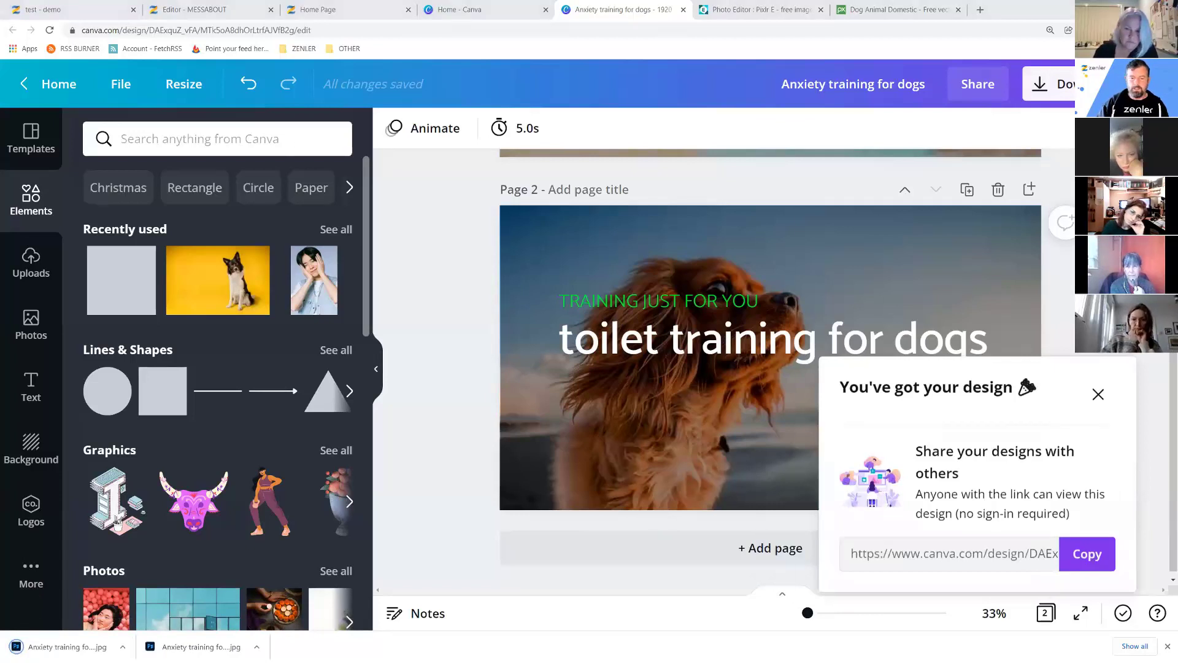
left_click(522, 254)
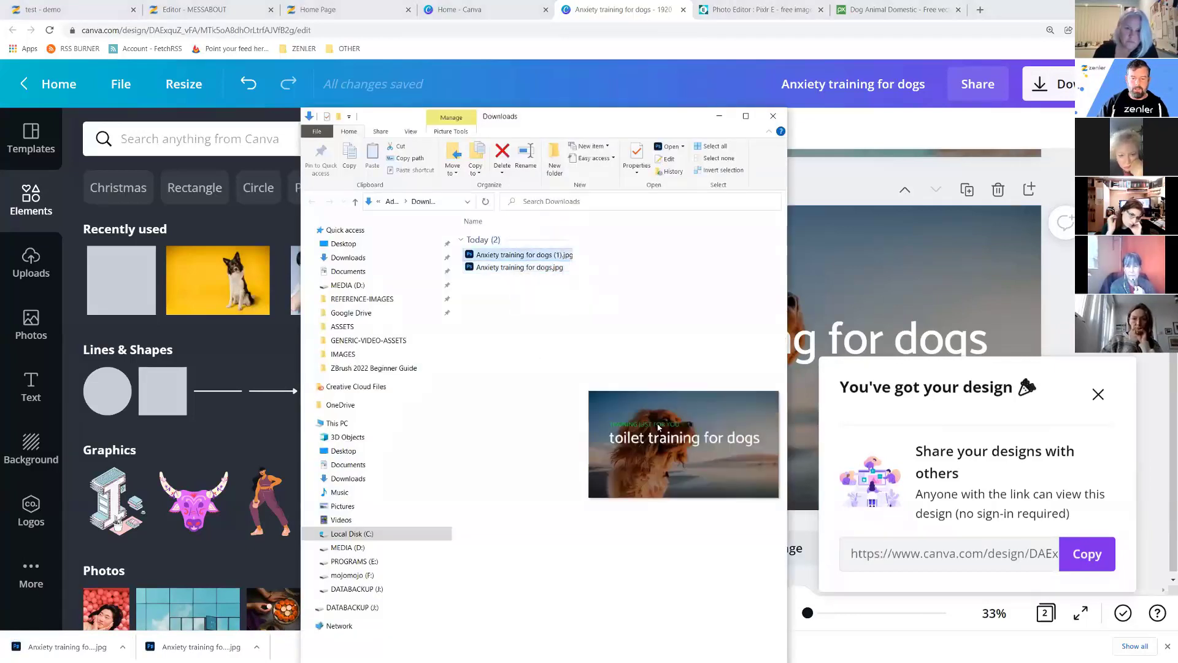
Leave the Downloads folder, return to Canva, then switch to the Zenler tab.
left_click(408, 91)
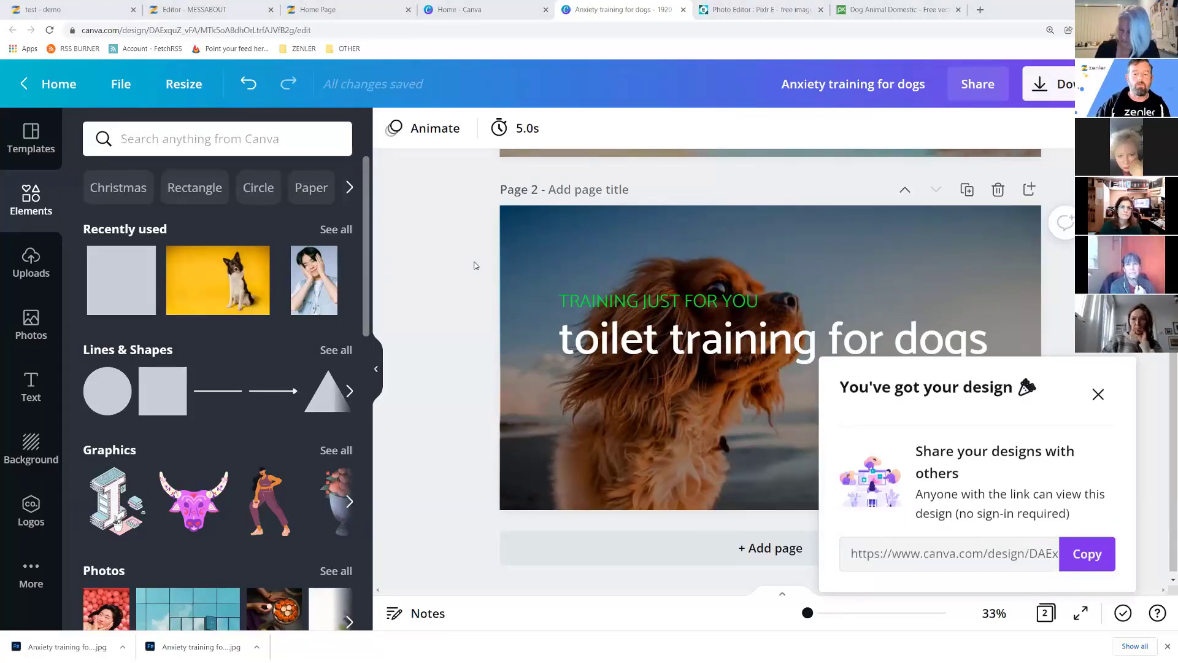
left_click(239, 14)
Upload 'Anxiety training for dogs (1).jpg' as the test course card image, cropped to the full picture.
left_click(320, 11)
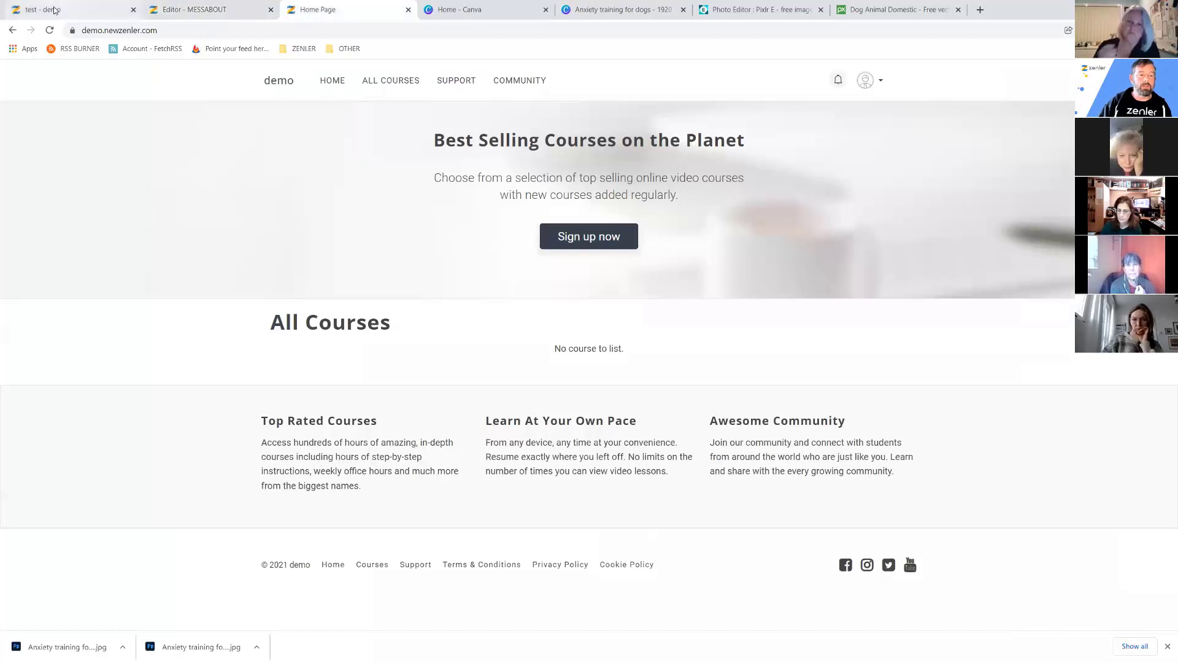
left_click(43, 9)
left_click(759, 331)
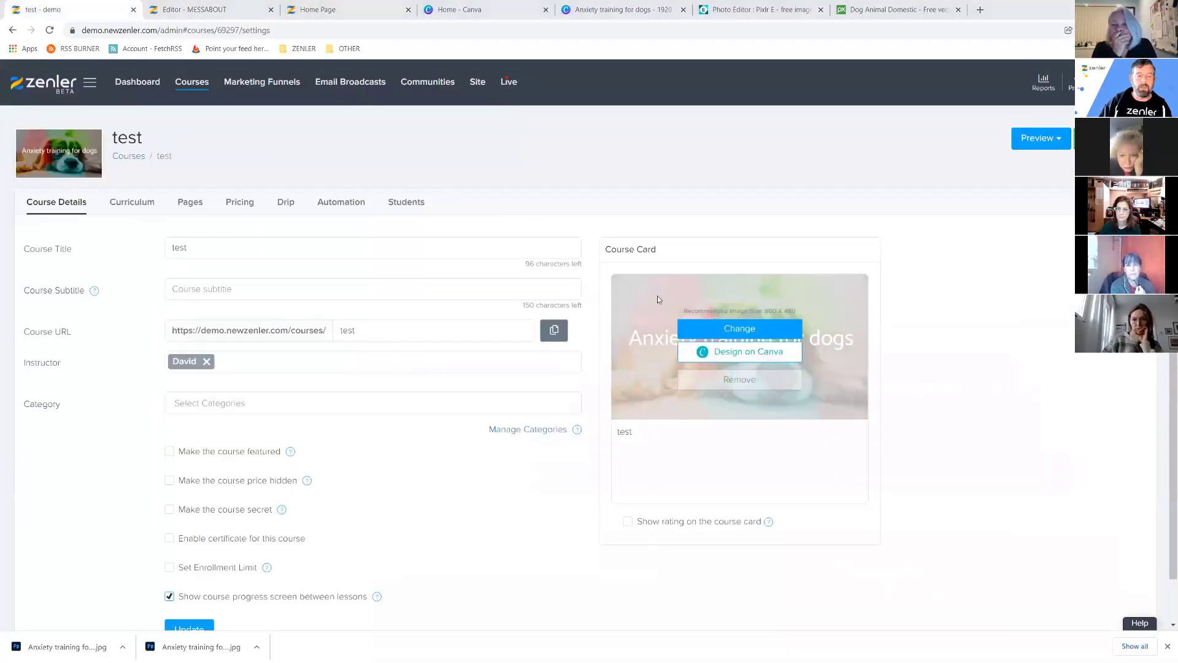
left_click(164, 98)
left_click(846, 395)
left_click_drag(647, 259, 611, 238)
left_click_drag(686, 260, 800, 325)
left_click(712, 320)
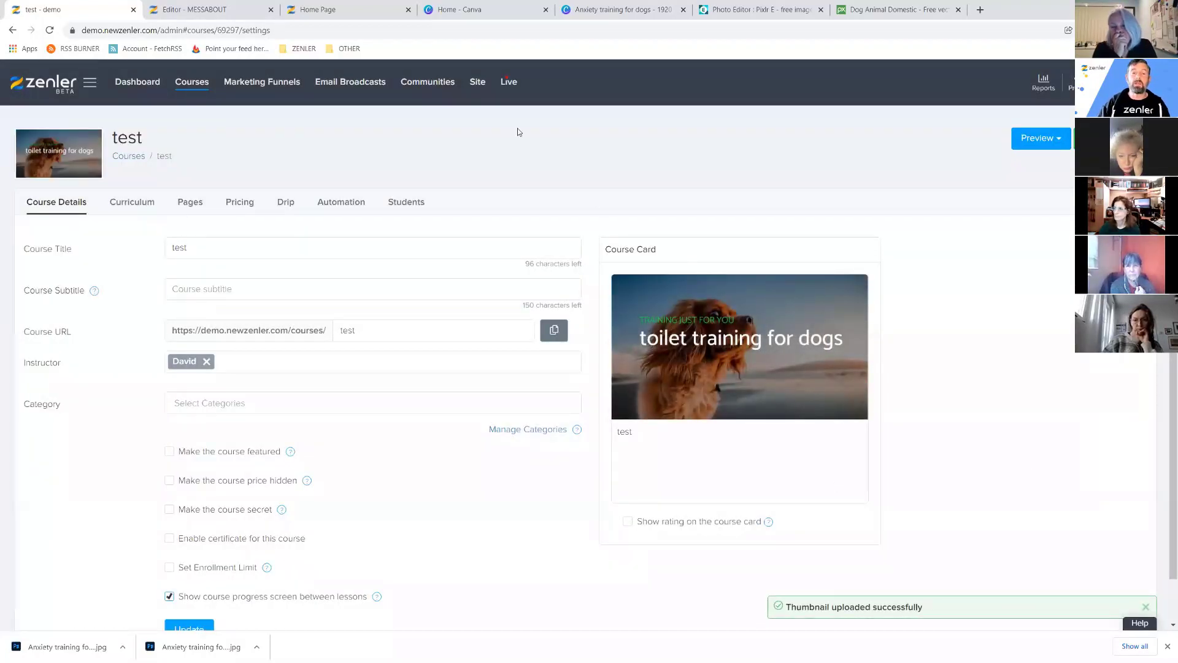
left_click(470, 9)
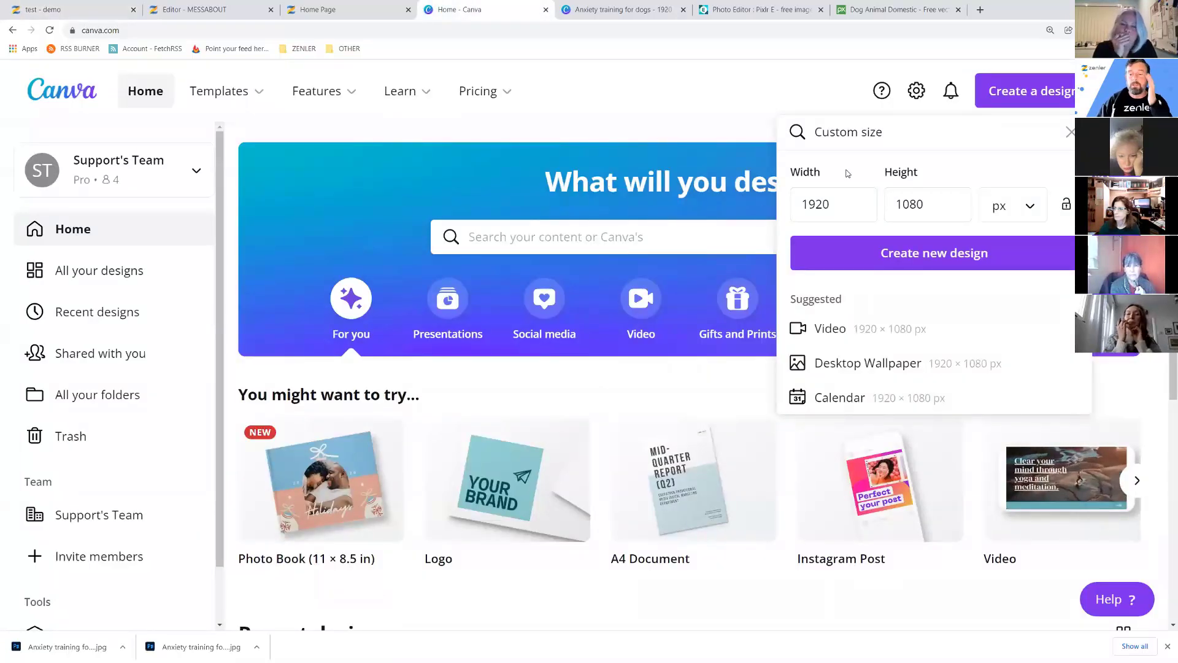
Close the Anxiety training for dogs design and create a blank 1920 × 1080 px design.
left_click(643, 13)
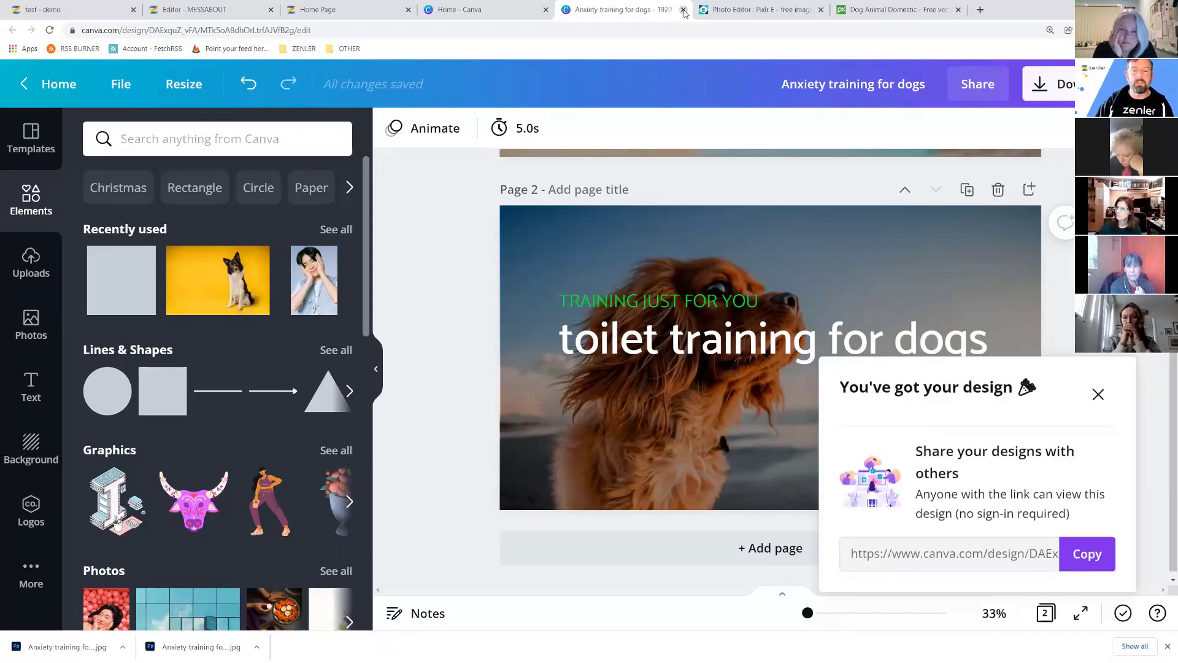
left_click(683, 10)
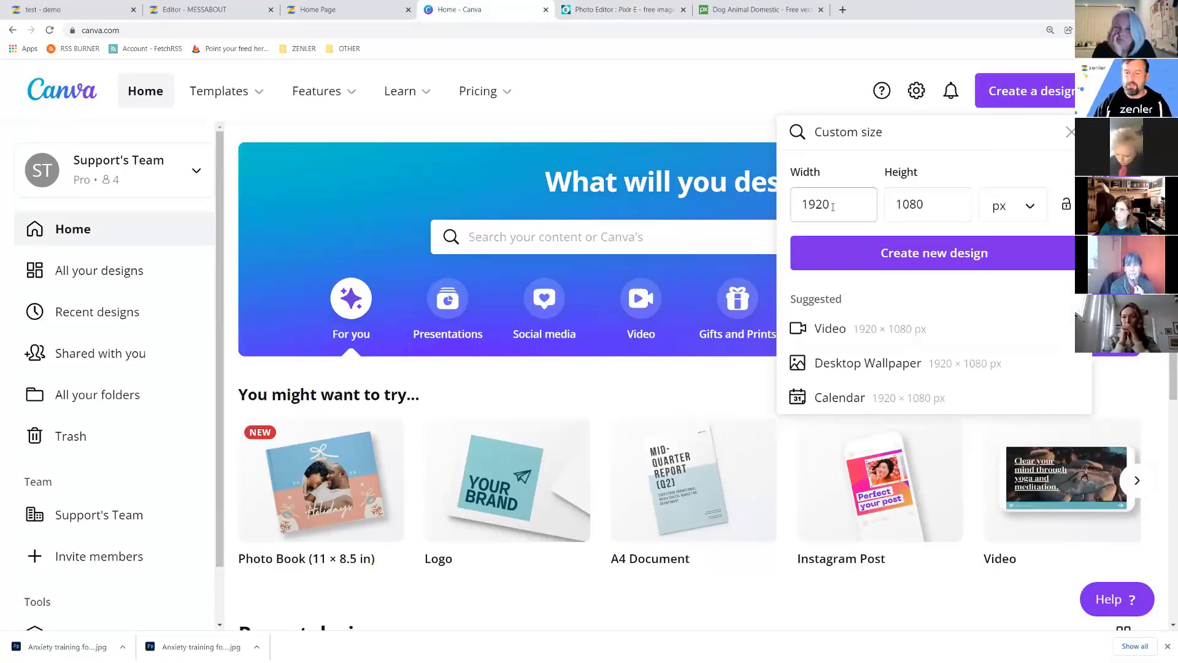
left_click(916, 259)
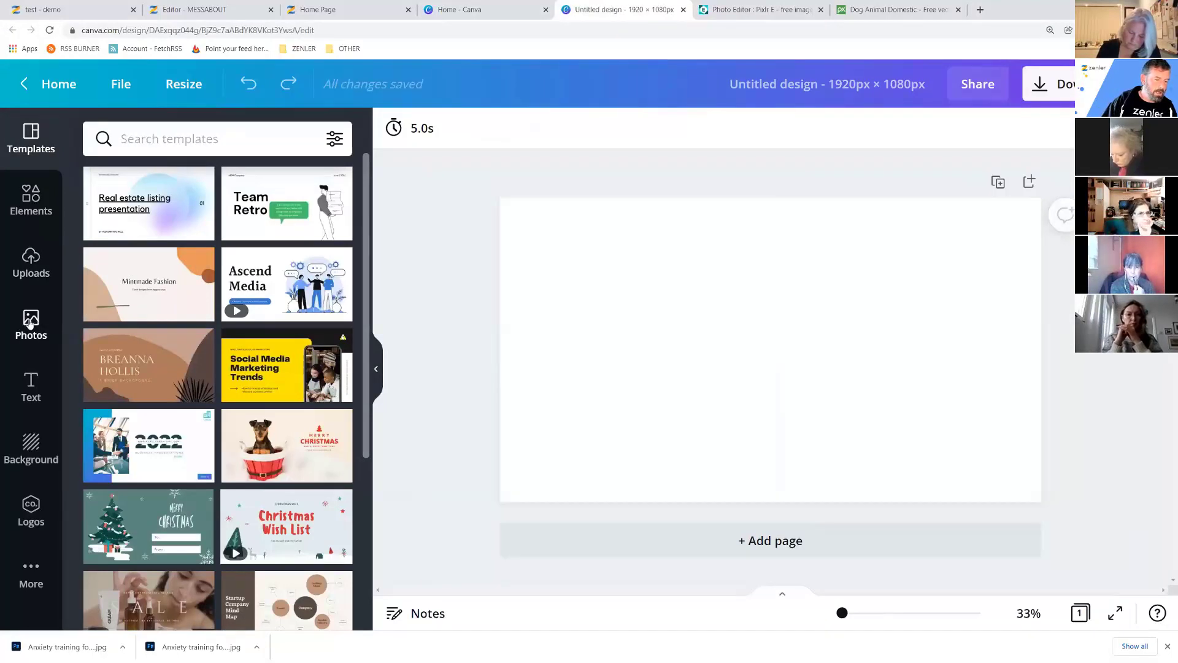
Add a heading text box reading 'Good' to the page.
left_click(29, 382)
left_click_drag(157, 237, 635, 263)
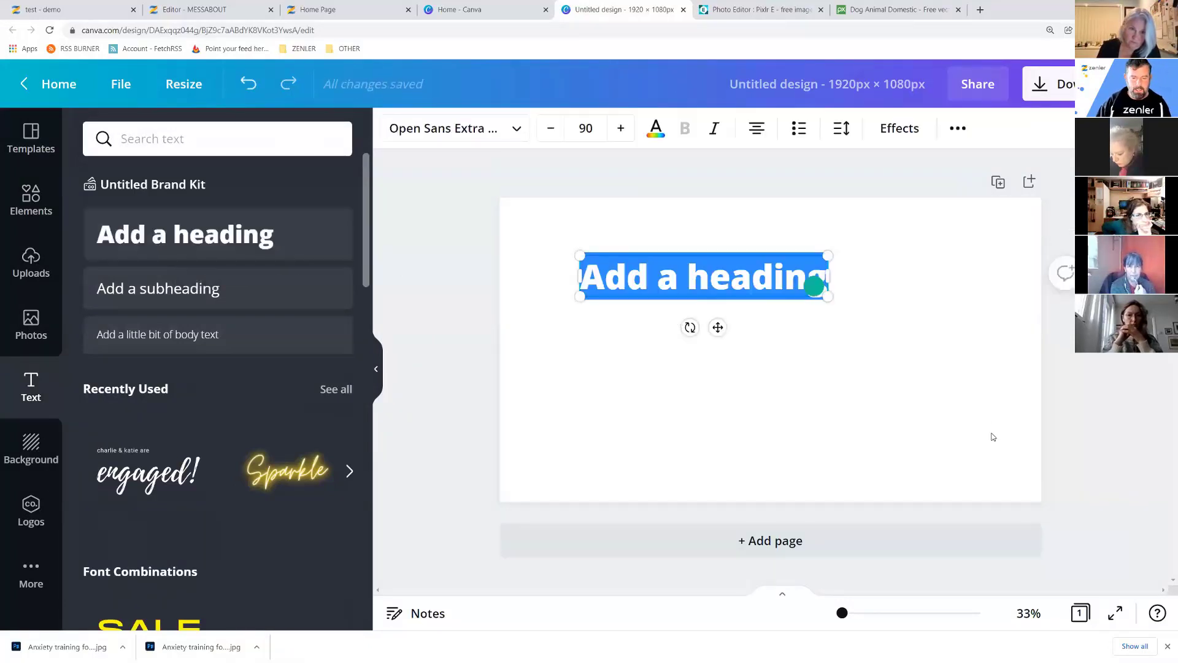
type("Good")
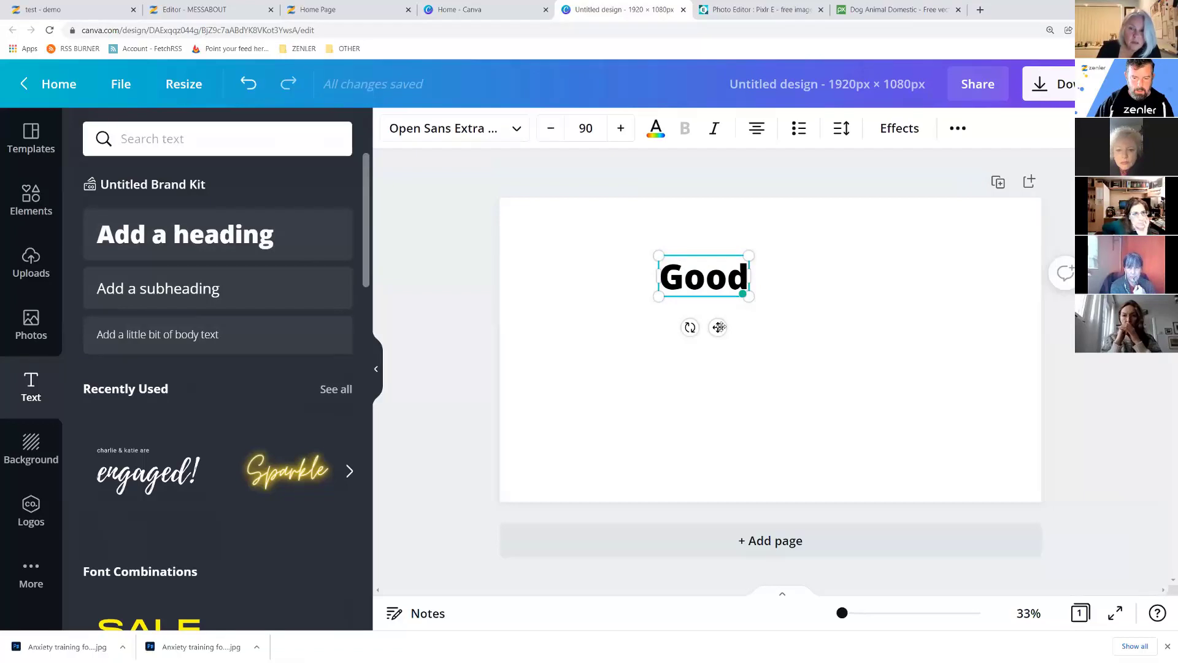
Colour the 'Good' heading pink and set its font size to 200.
left_click(655, 128)
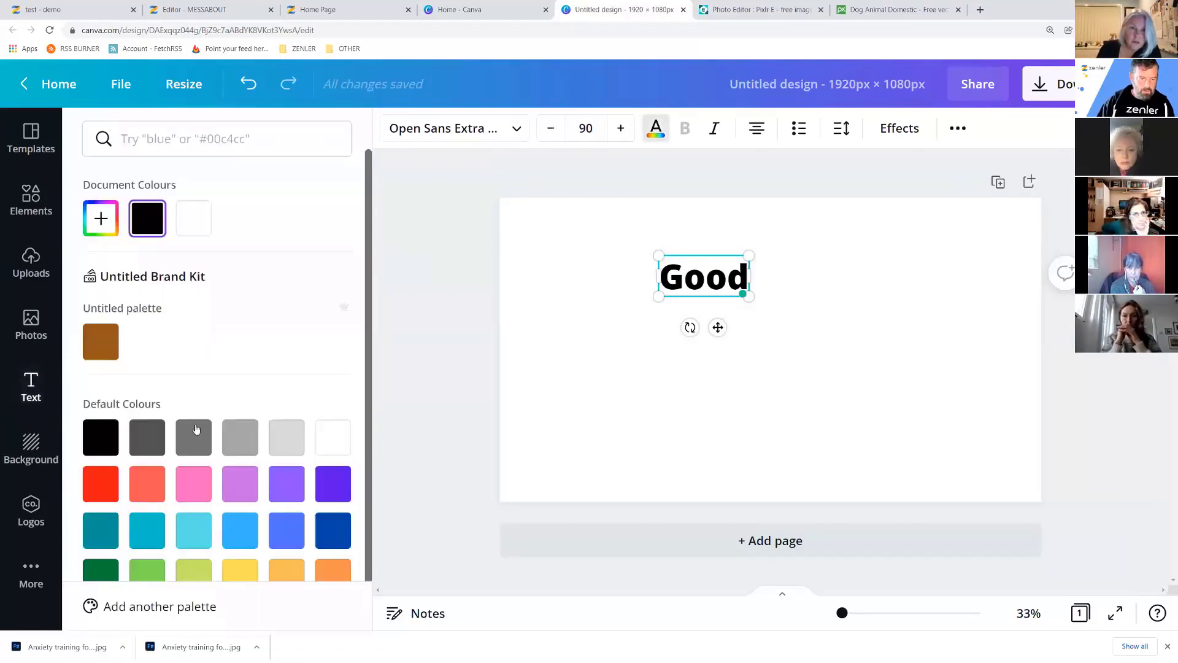
left_click(195, 485)
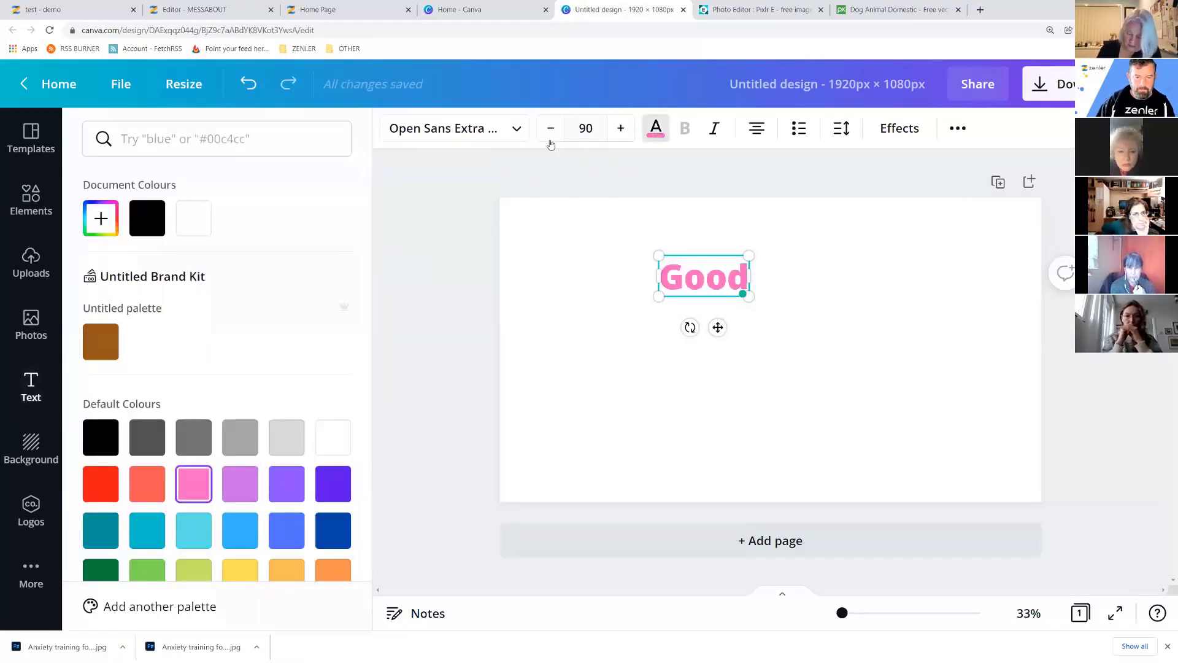
left_click(584, 127)
type("89")
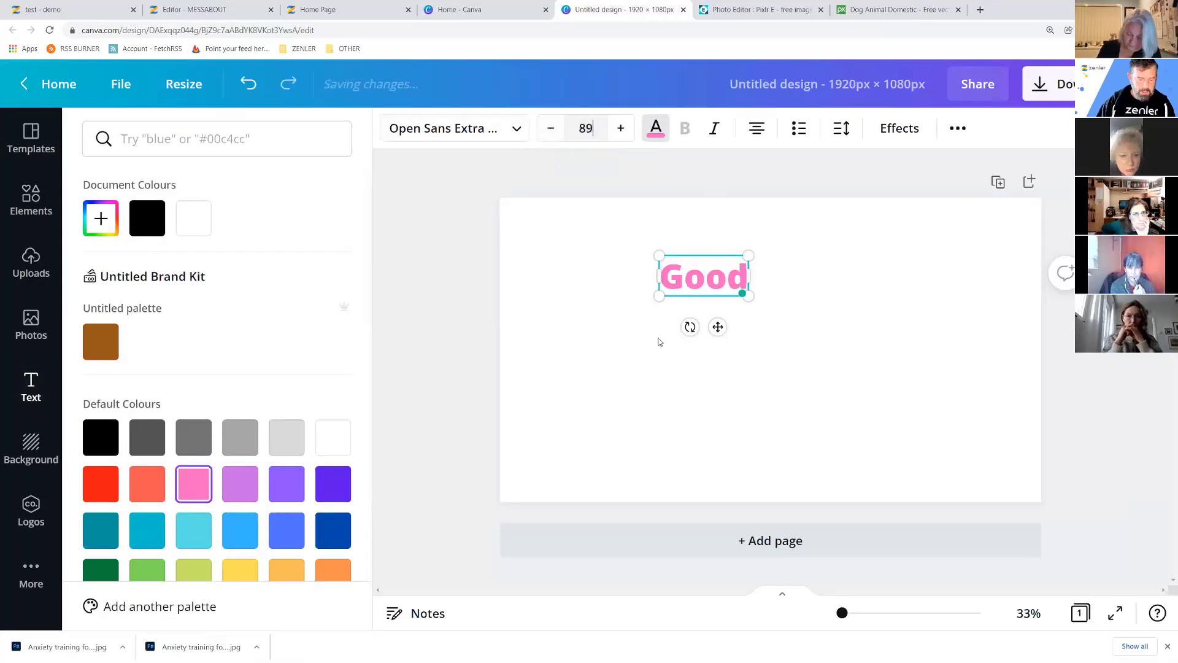
type("200")
key("Return")
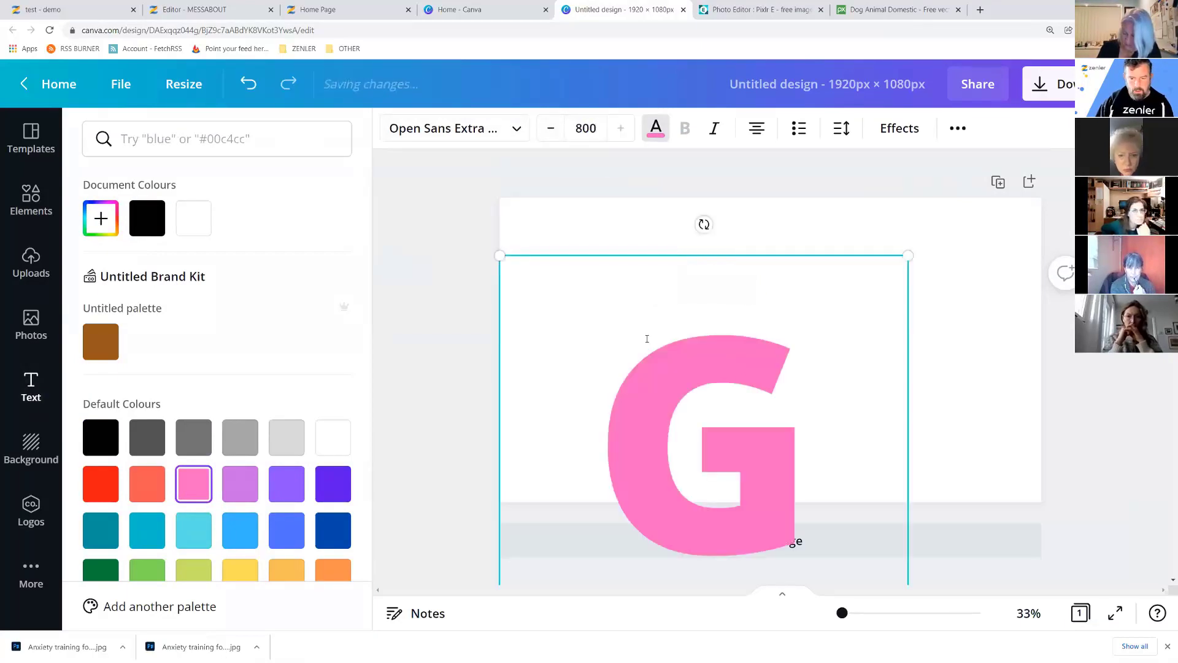
left_click(585, 127)
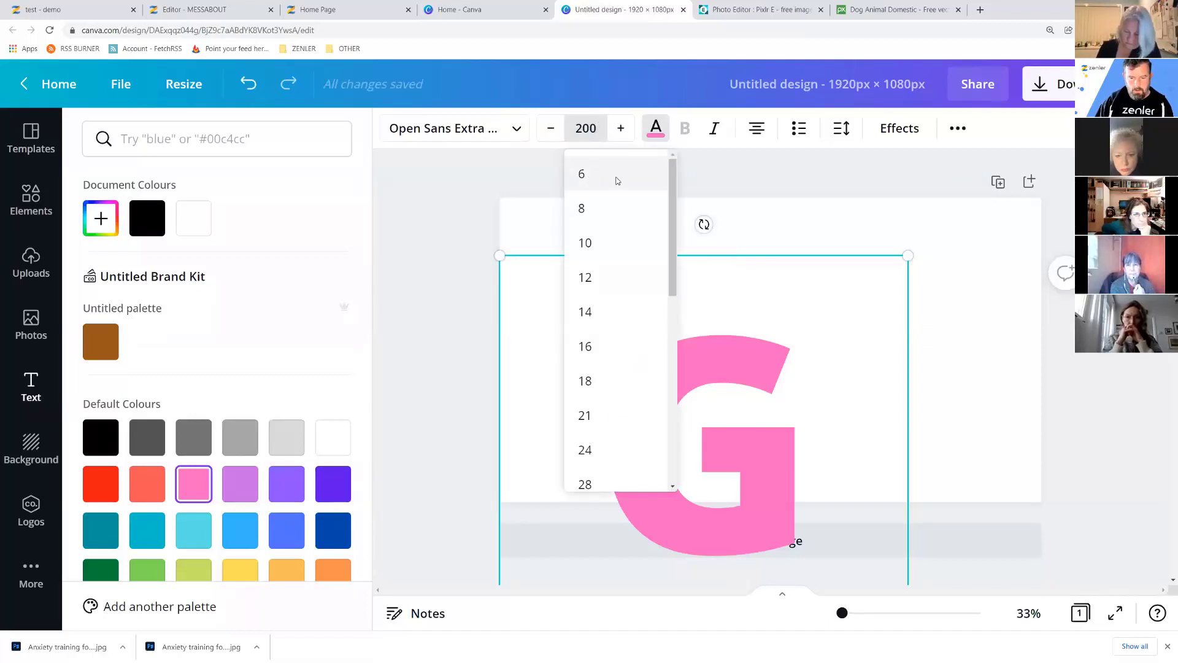
key("Return")
left_click(703, 376)
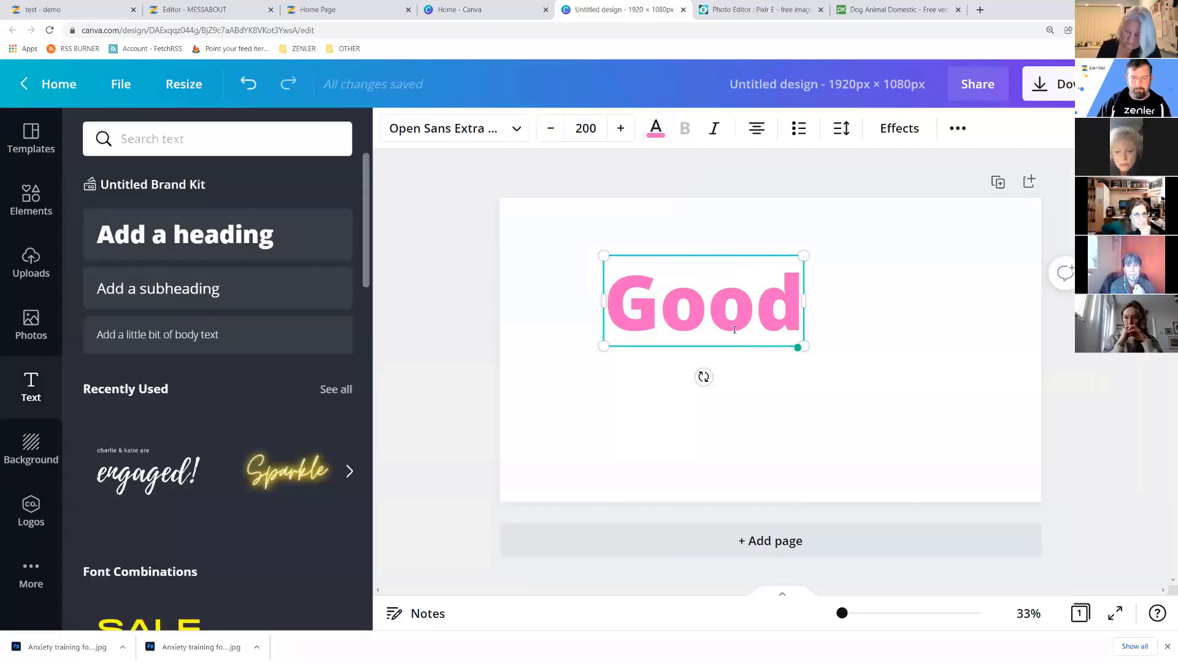
left_click(654, 401)
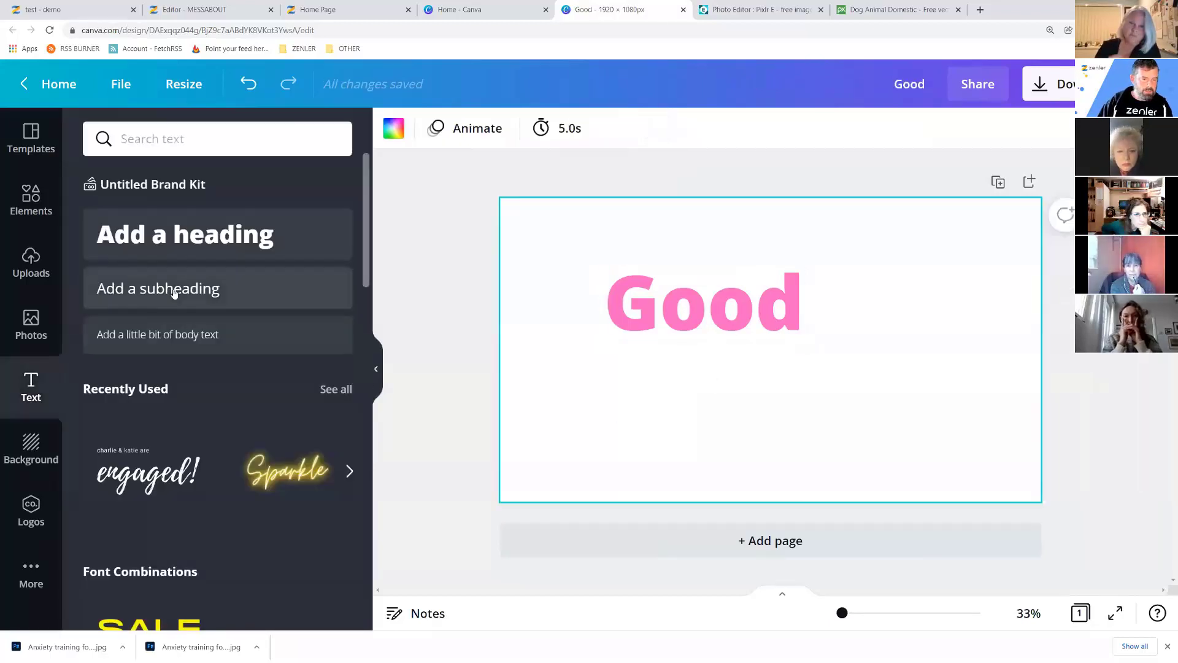
Add a new text box beneath the pink Good and type DOGGY.
left_click_drag(174, 289, 621, 377)
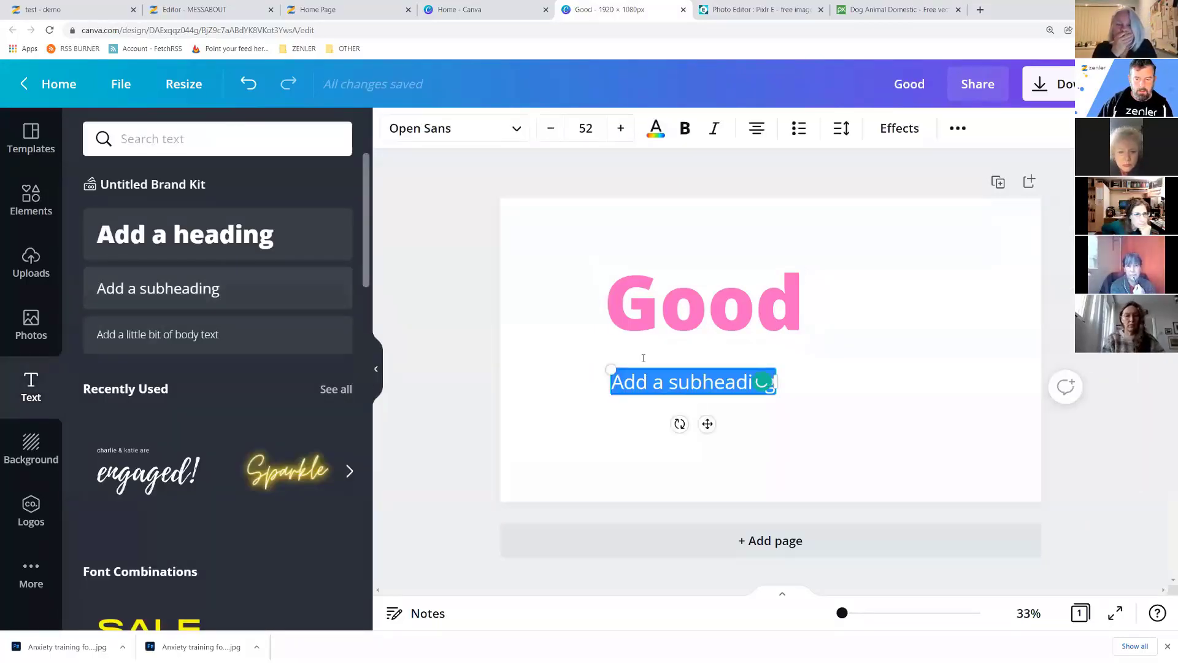
type("GO")
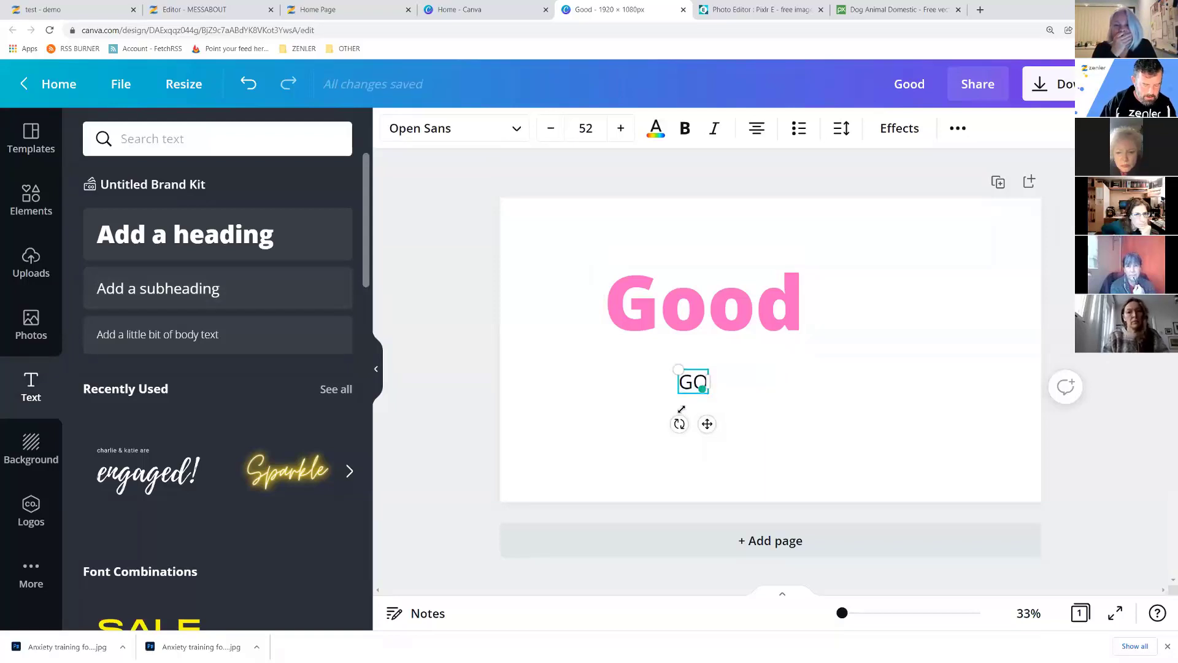
key("BackSpace")
key("BackSpace")
type("DOGGY")
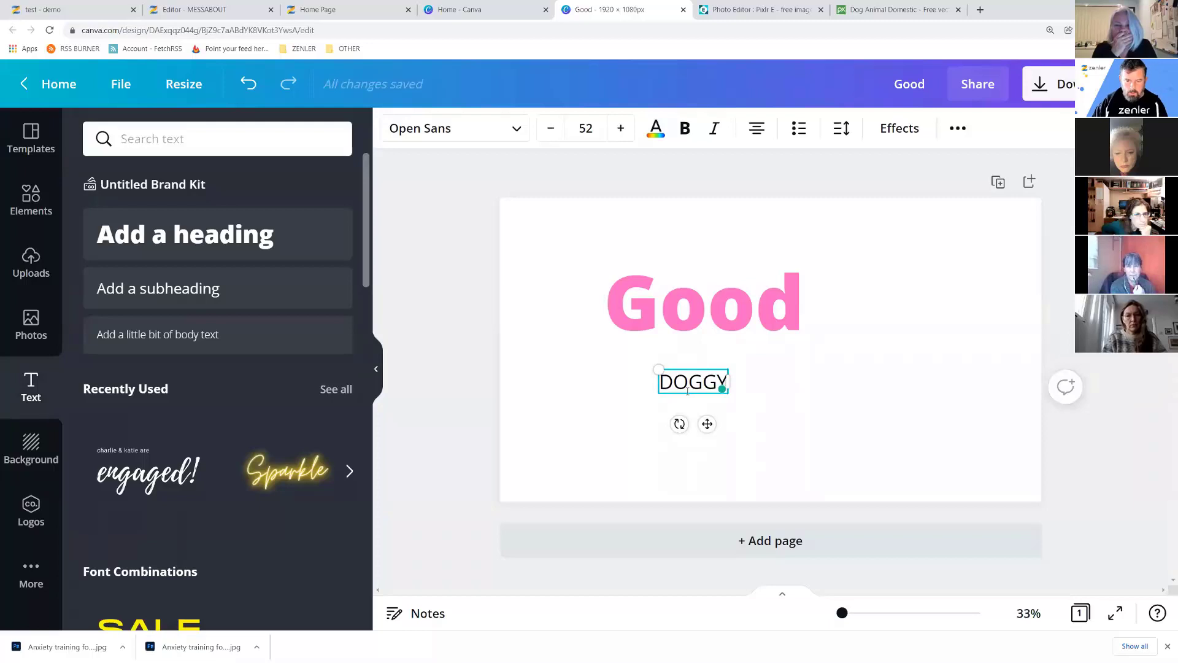
Set DOGGY's font size to 300 and widen its box so it fits one line.
left_click(593, 127)
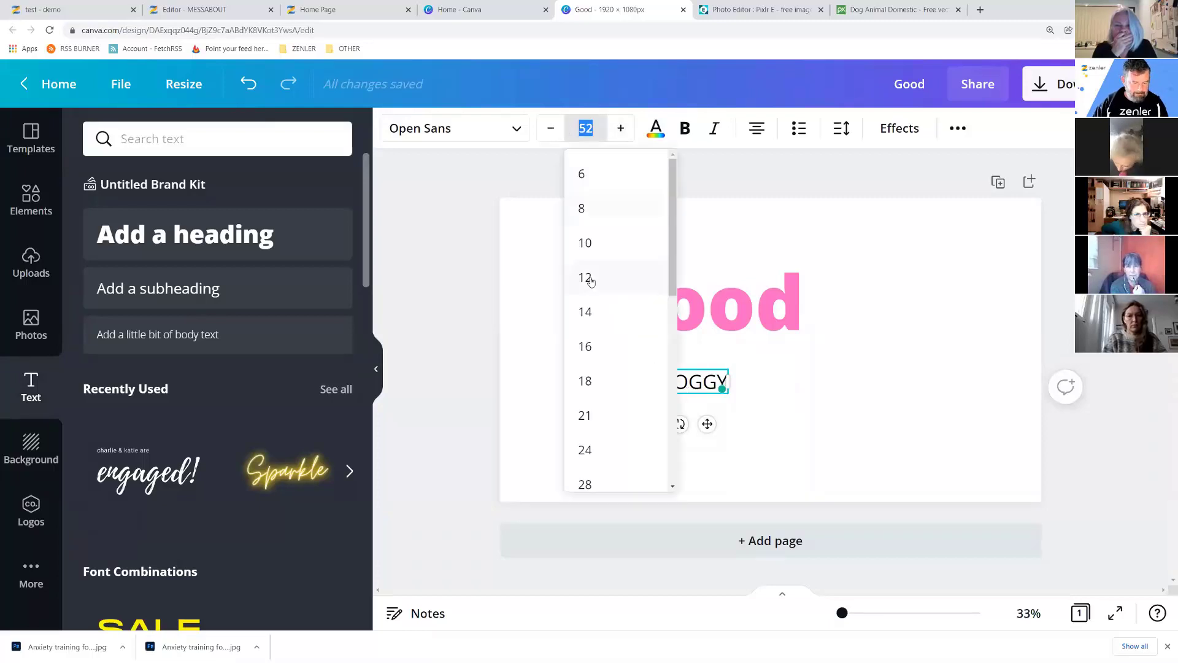
type("3")
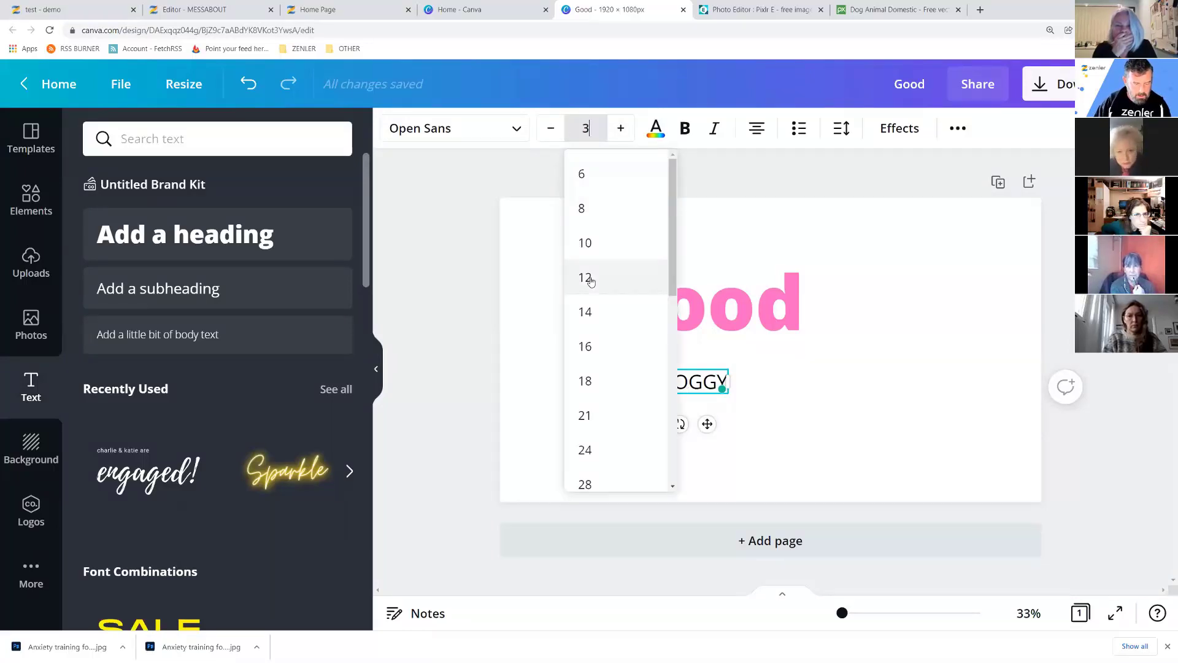
type("50")
key("Return")
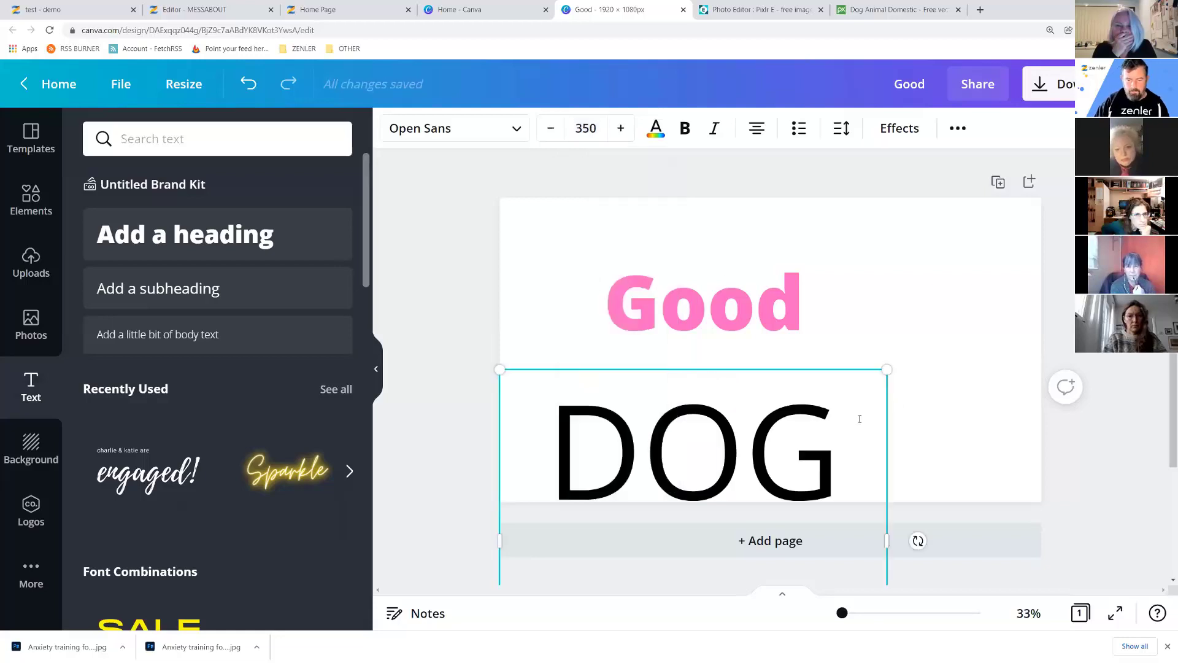
left_click(586, 128)
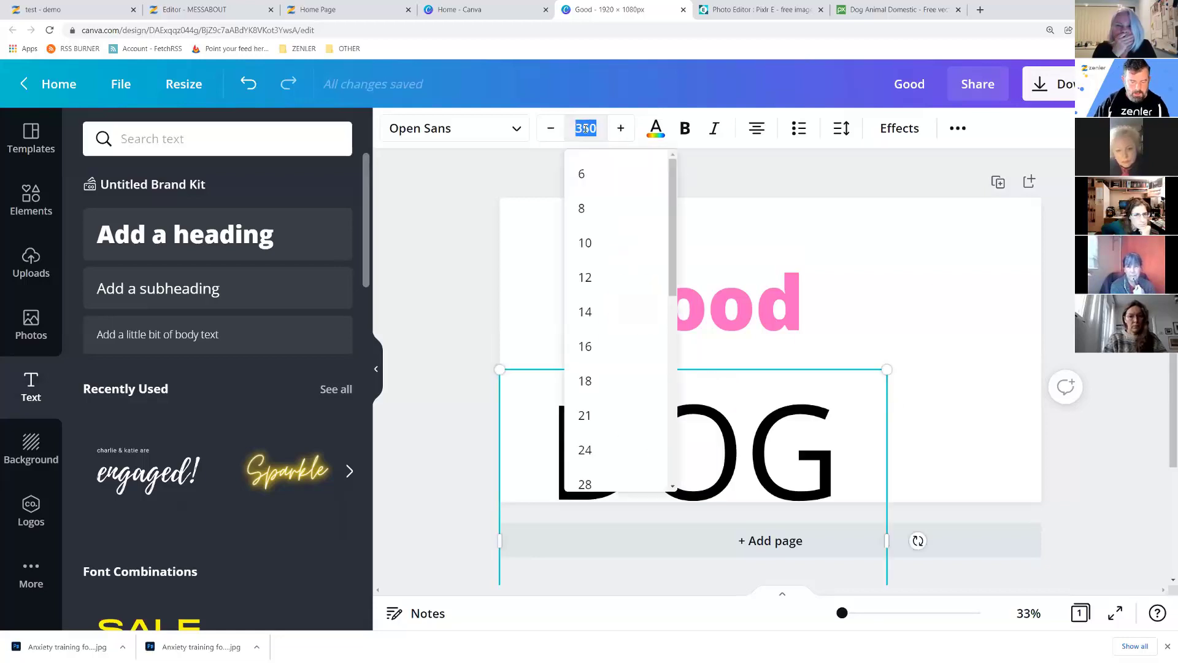
type("00")
key("Return")
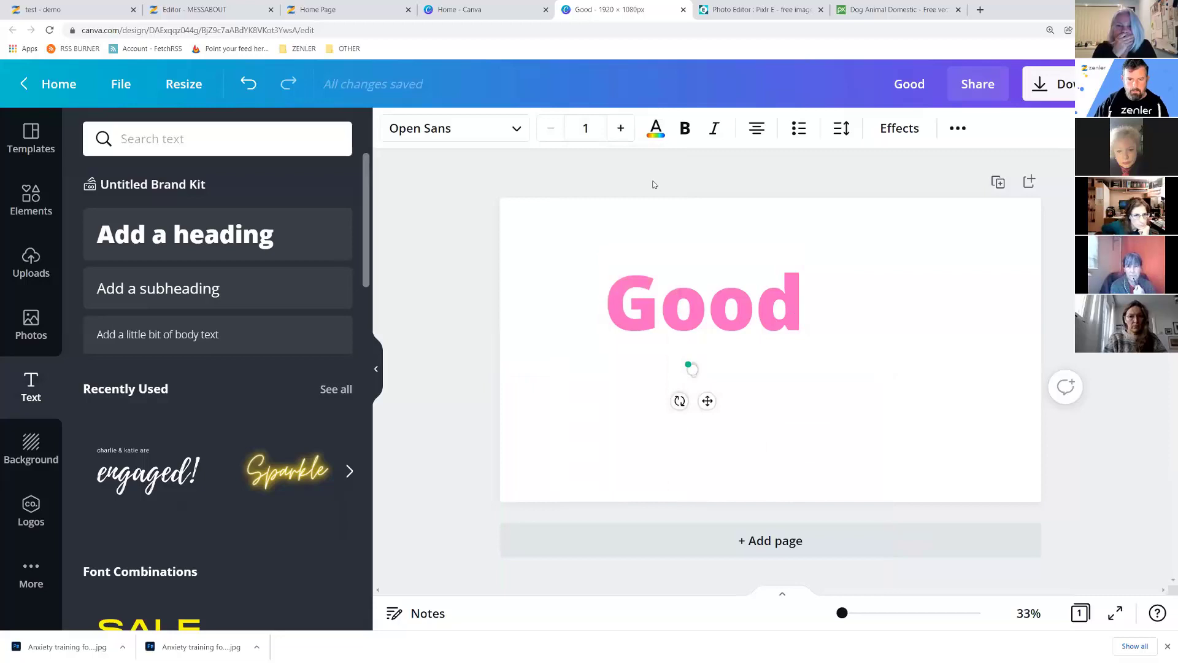
left_click(575, 127)
type("300")
key("Return")
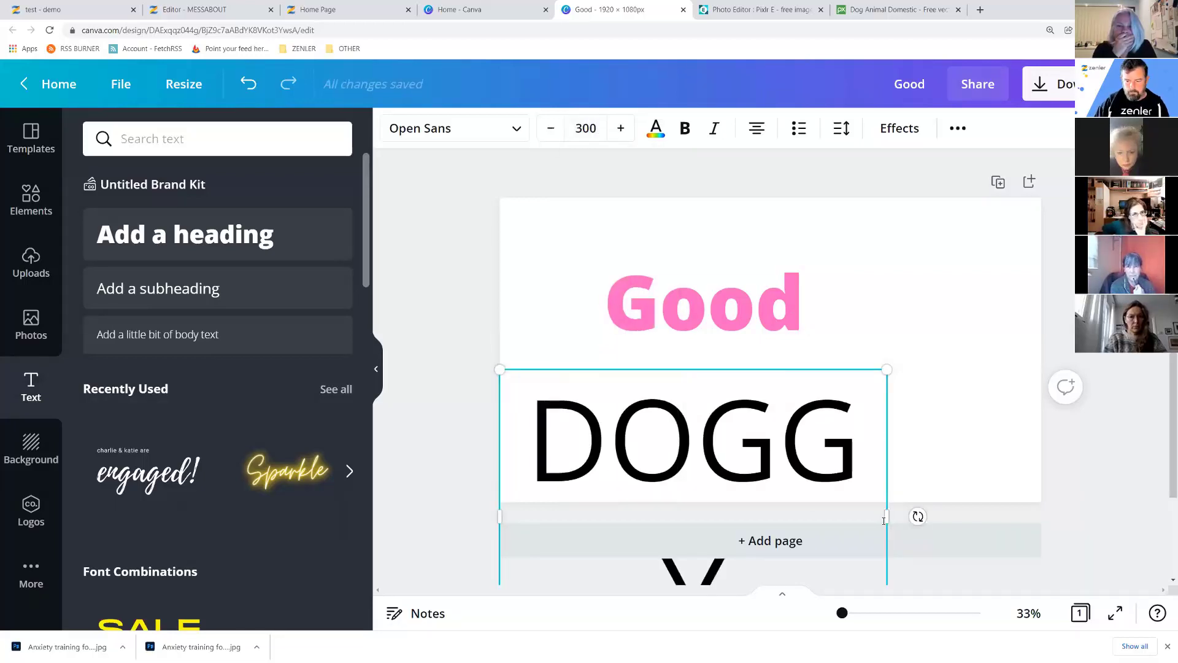
left_click_drag(886, 516, 1019, 515)
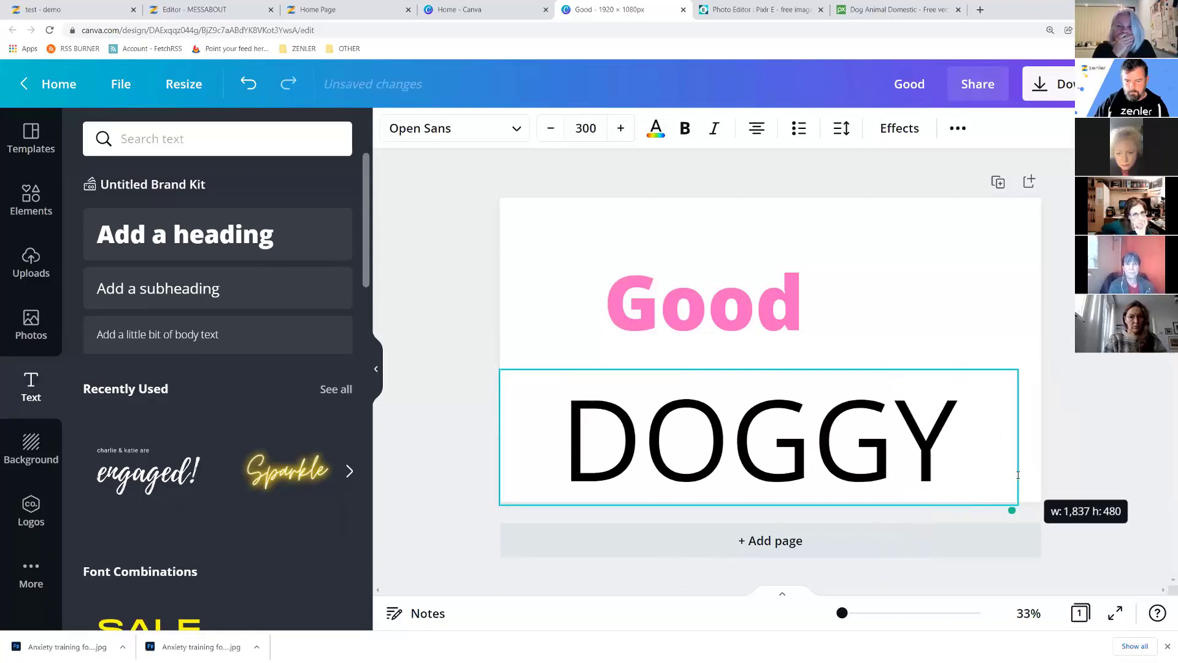
left_click(518, 128)
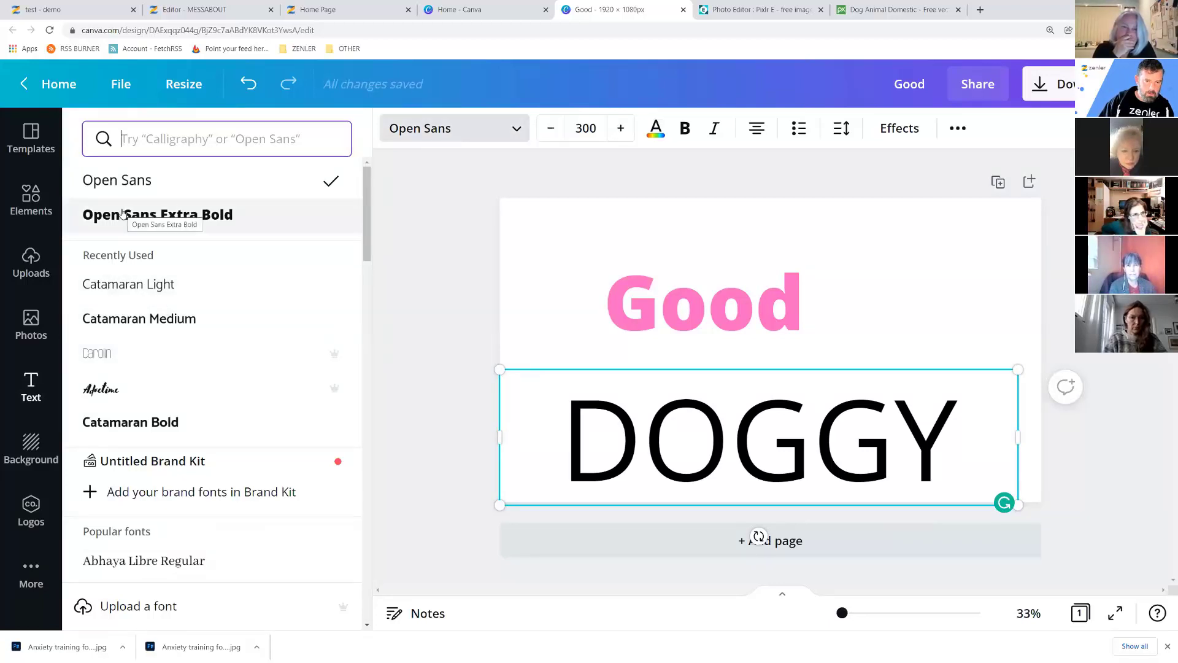
Try several fonts on DOGGY and settle on Archivo Black.
left_click(133, 285)
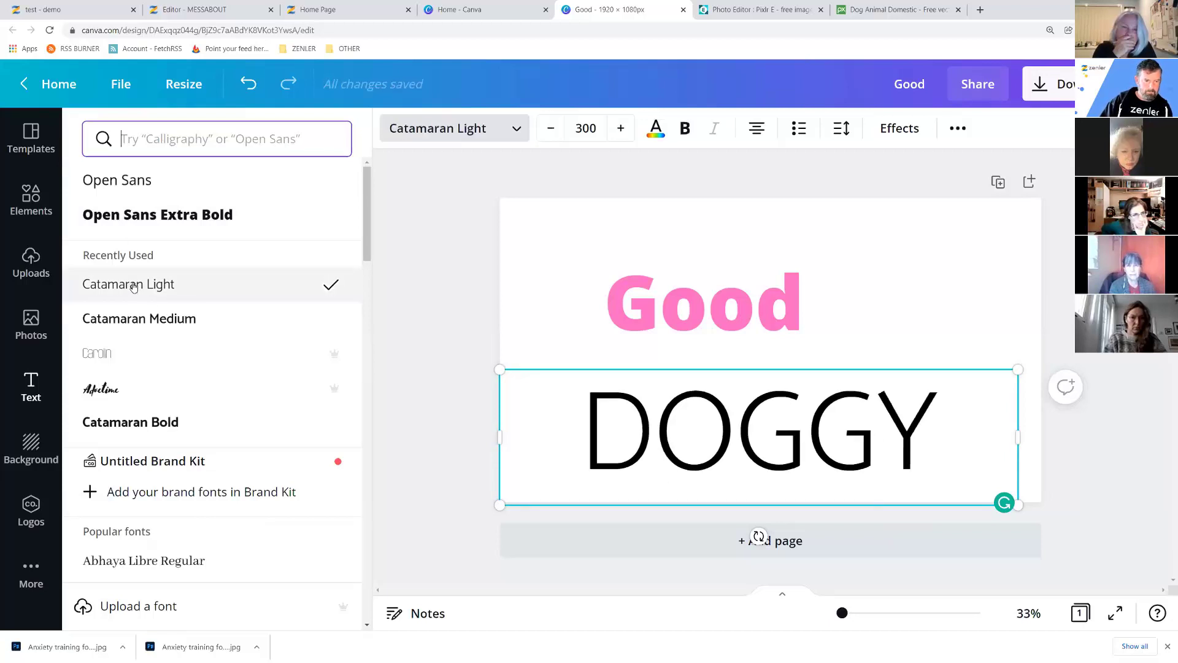
left_click(140, 219)
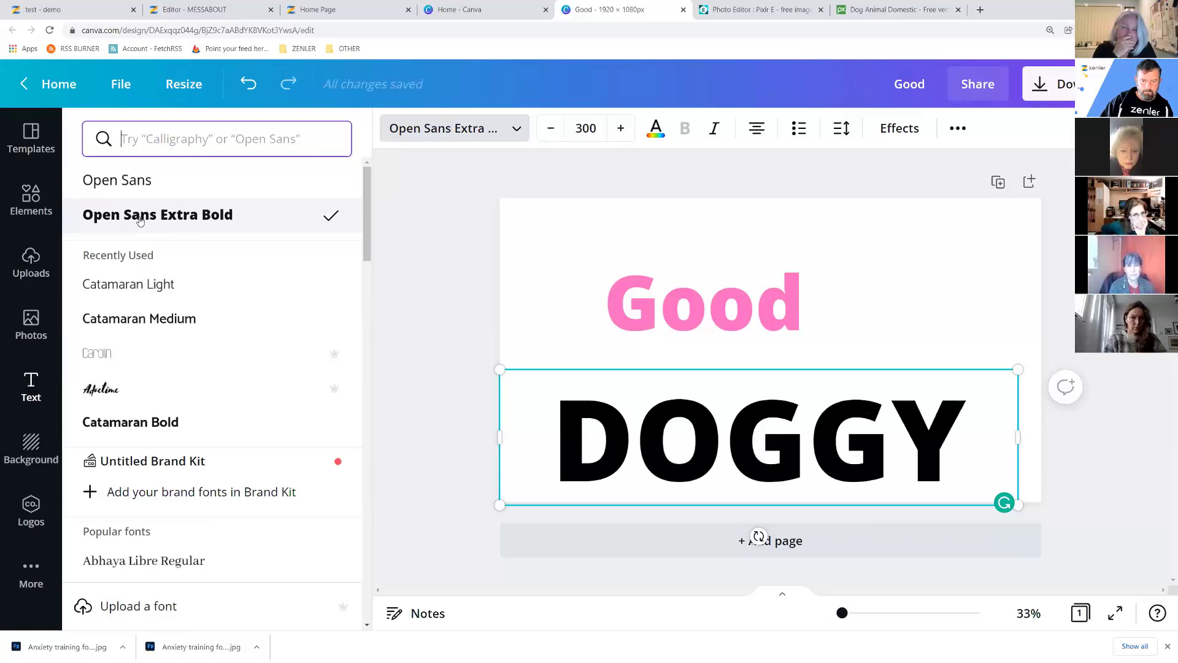
scroll(150, 297, "down", 4)
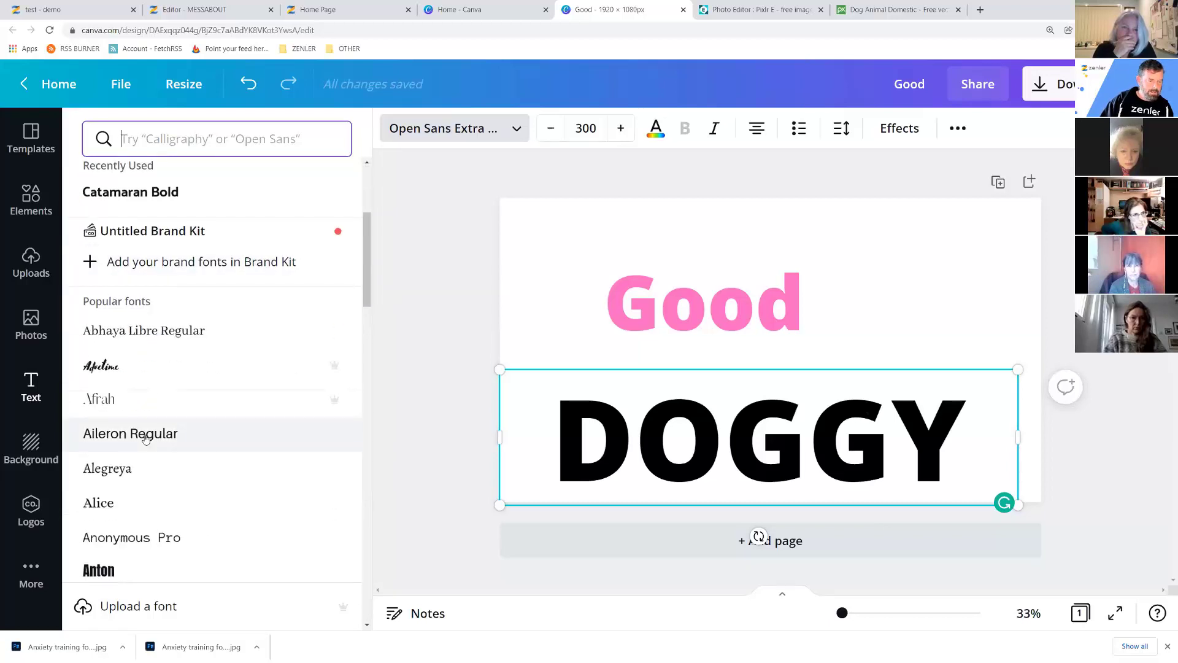
scroll(150, 445, "down", 4)
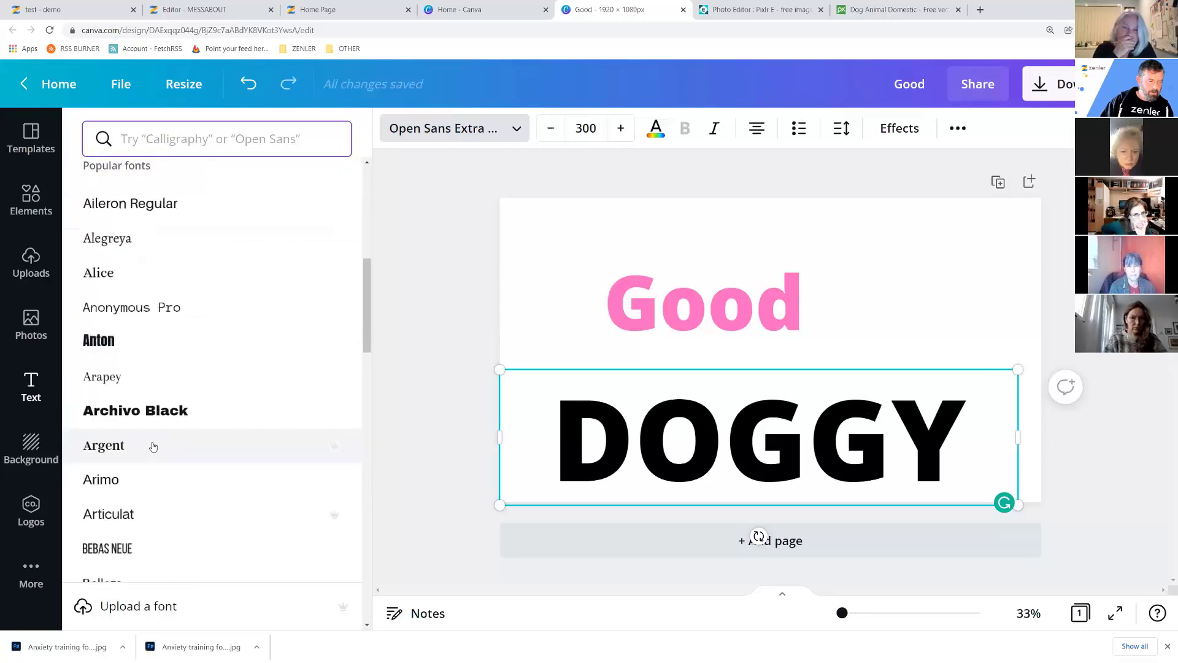
left_click(126, 416)
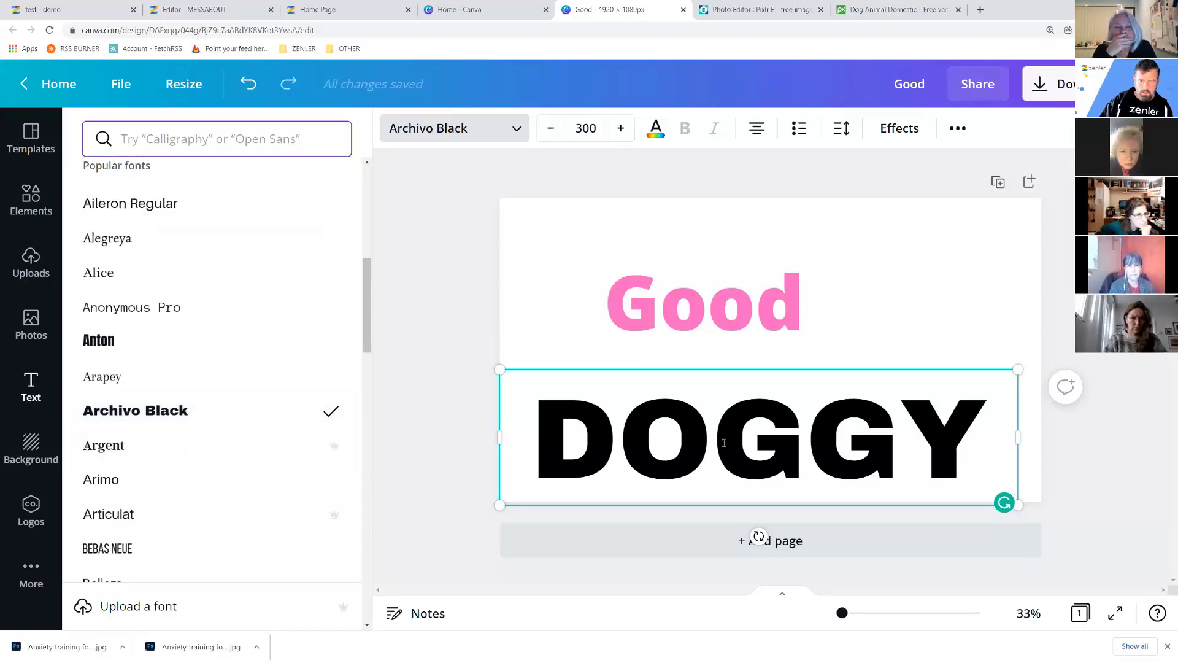
Delete DOGGY's O, shrink it to about size 222 and move it up under Good.
left_click_drag(703, 435, 659, 436)
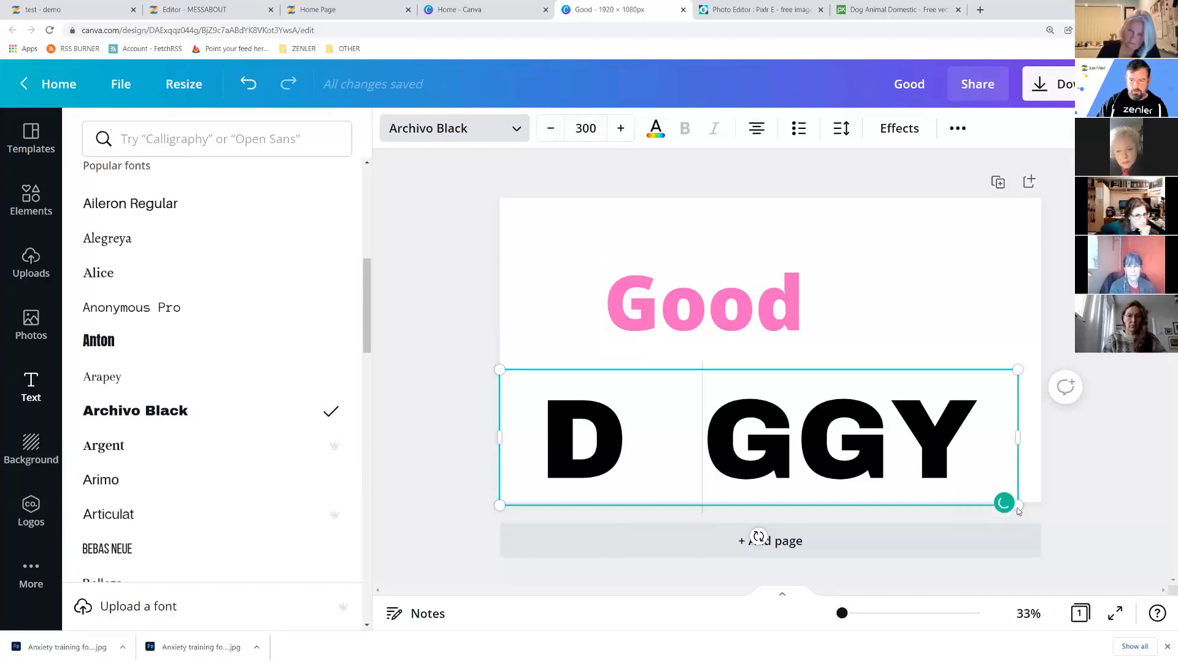
left_click_drag(1016, 505, 891, 443)
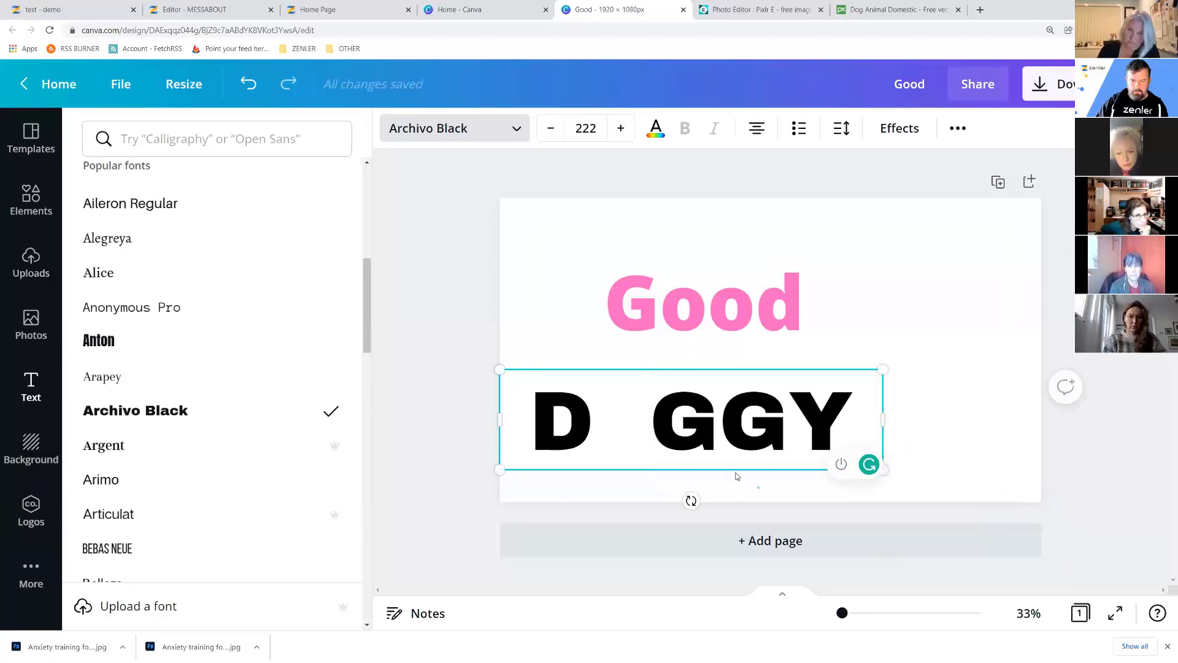
left_click(691, 442)
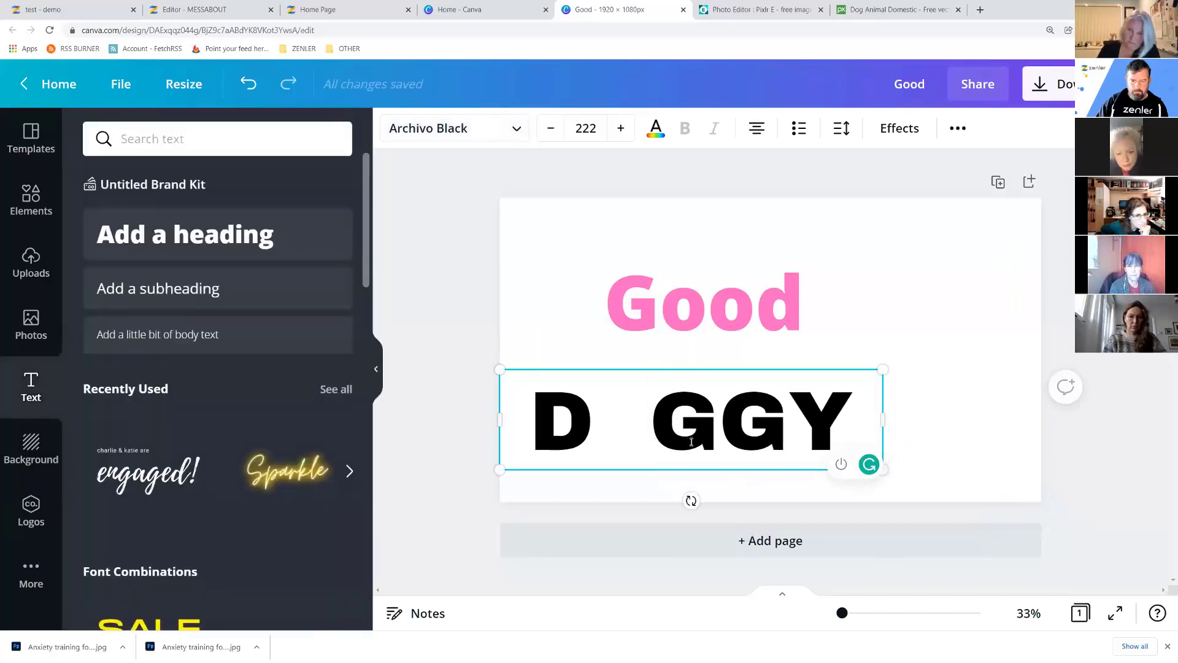
left_click(617, 338)
left_click_drag(613, 408, 660, 364)
left_click(547, 263)
left_click_drag(593, 265, 722, 377)
Change Good to the Caitlin script font and move it down toward DOGGY.
left_click(627, 271)
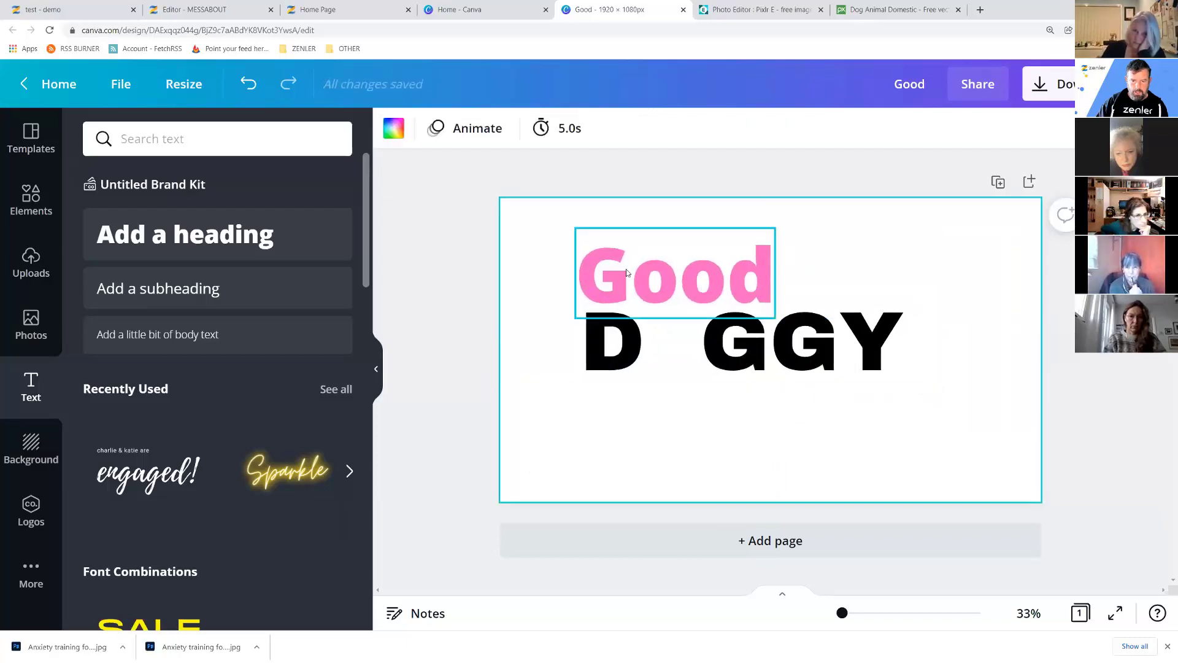
left_click(510, 129)
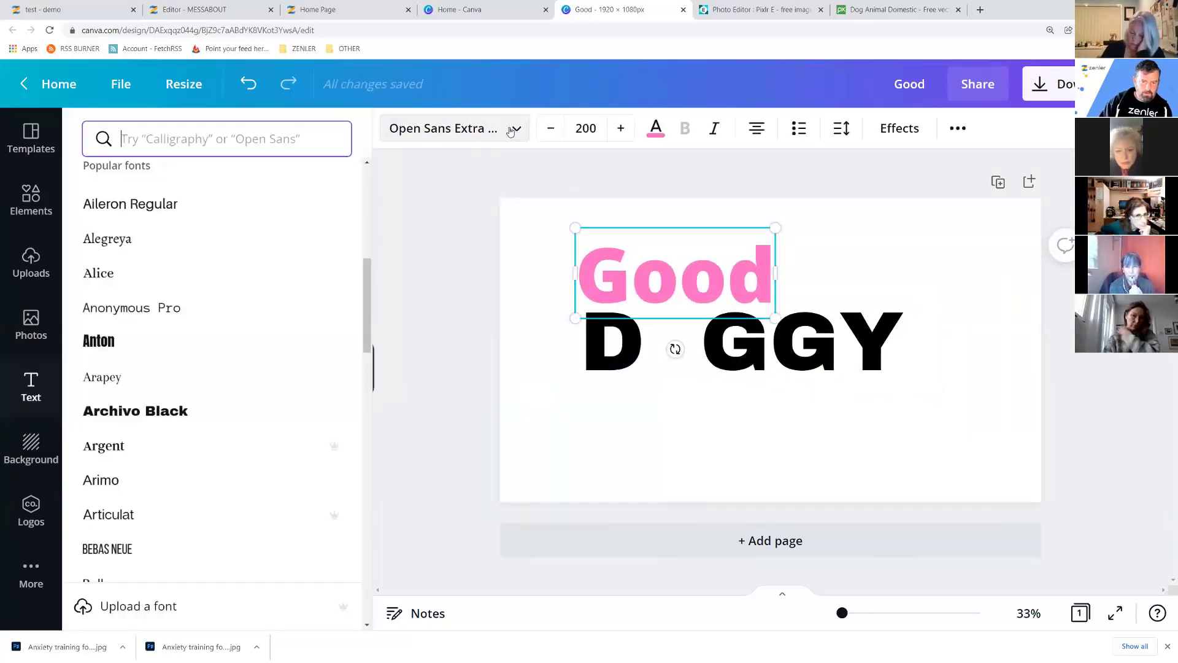
scroll(236, 344, "down", 7)
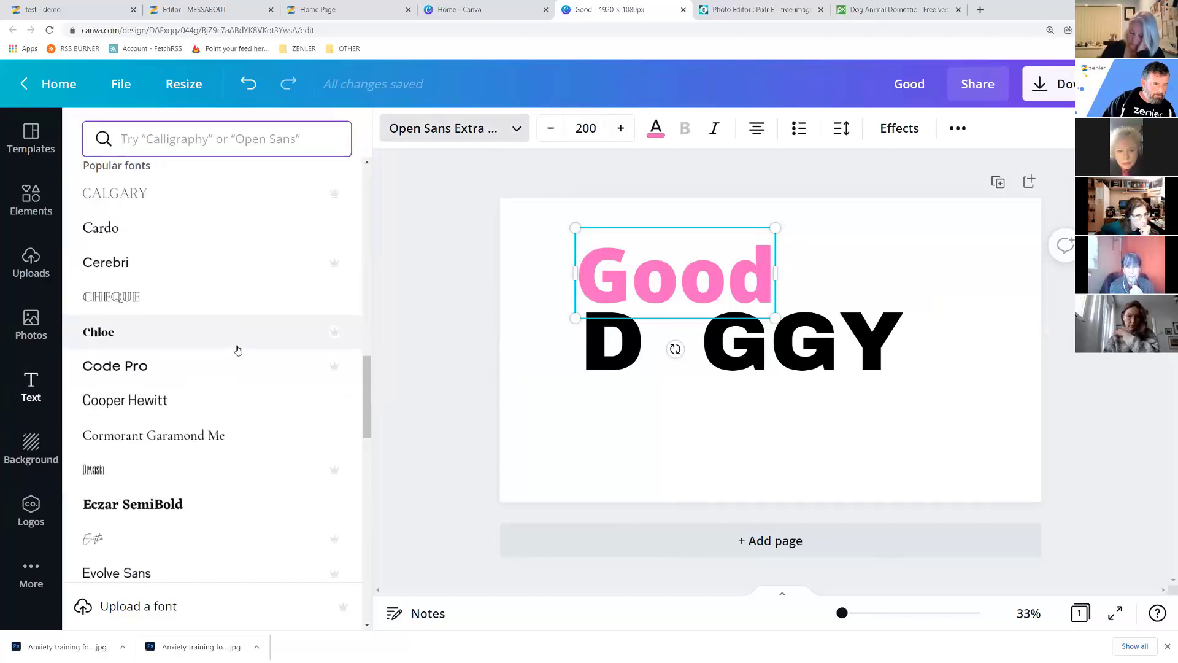
scroll(237, 348, "up", 3)
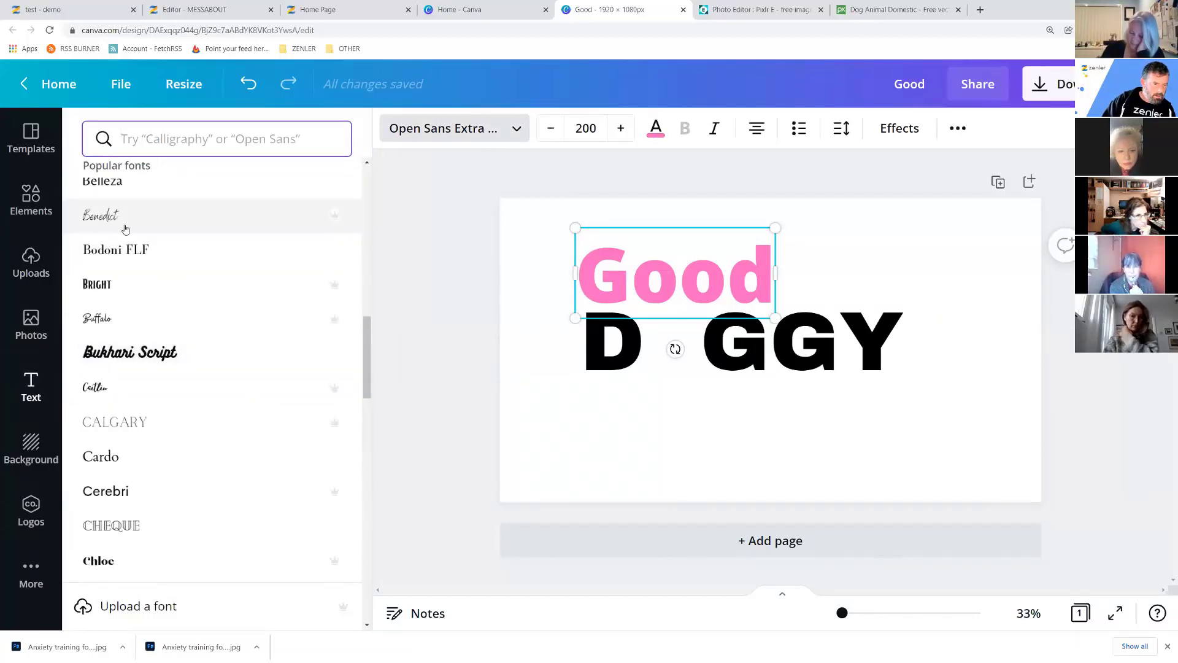
left_click(158, 382)
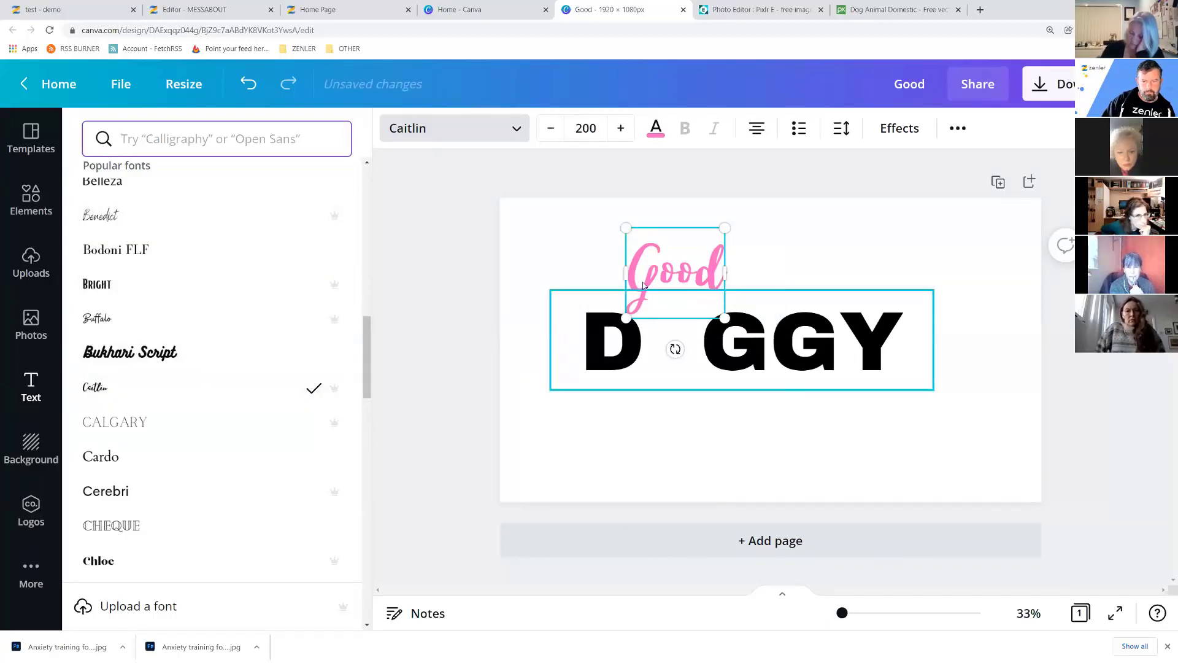
left_click_drag(650, 278, 637, 257)
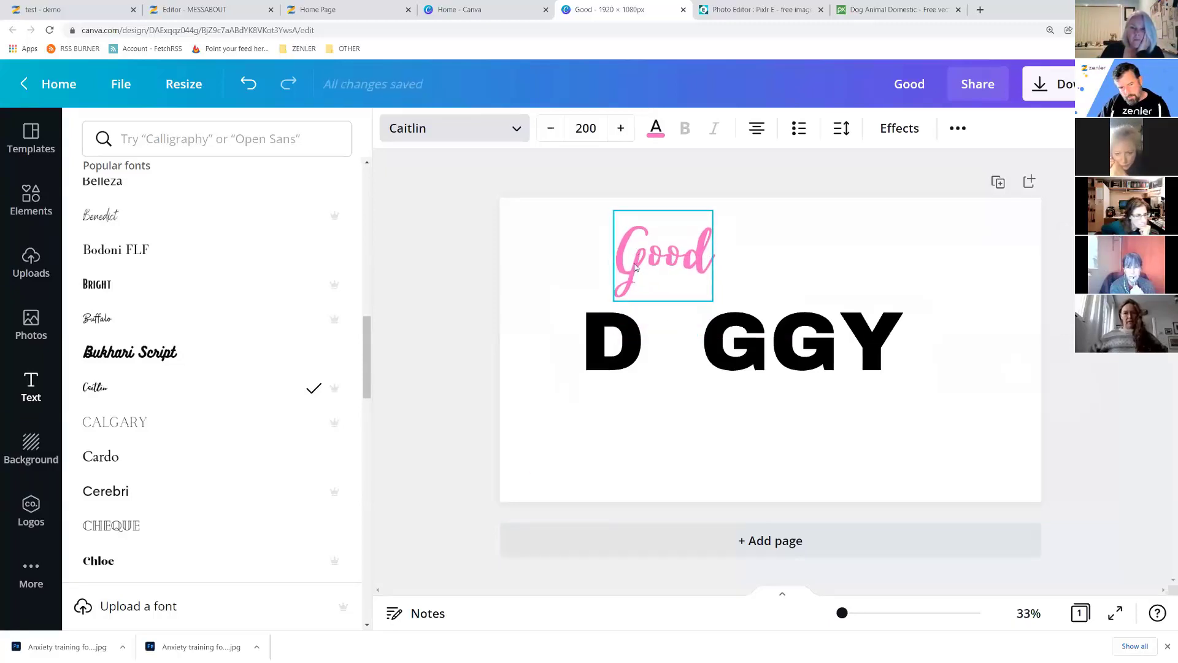
Place Good over DOGGY's O gap, bring it forward, enlarge it to about 267, and add a blank page.
left_click(629, 348)
left_click(634, 270)
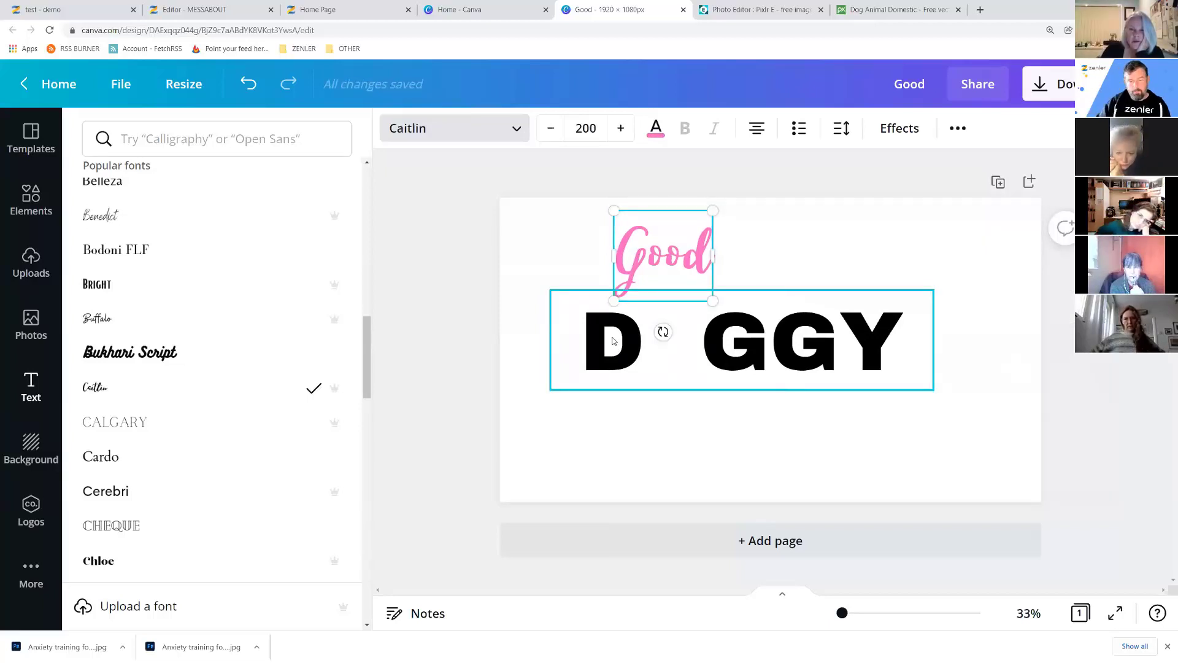
left_click_drag(640, 265, 619, 291)
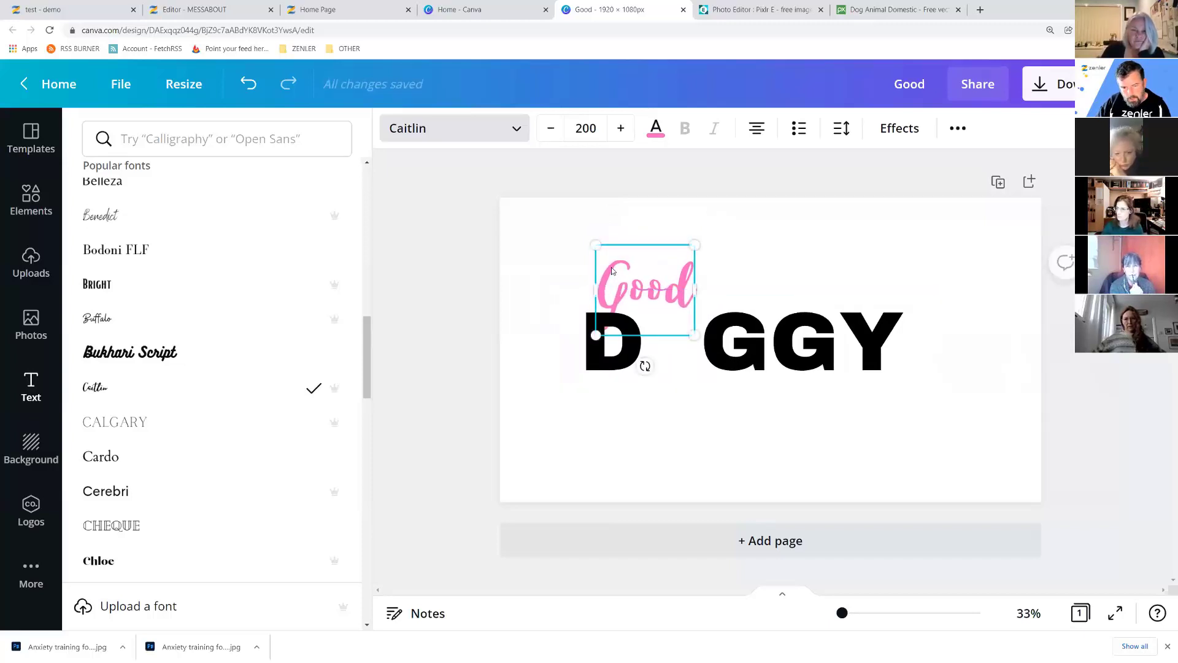
right_click(612, 271)
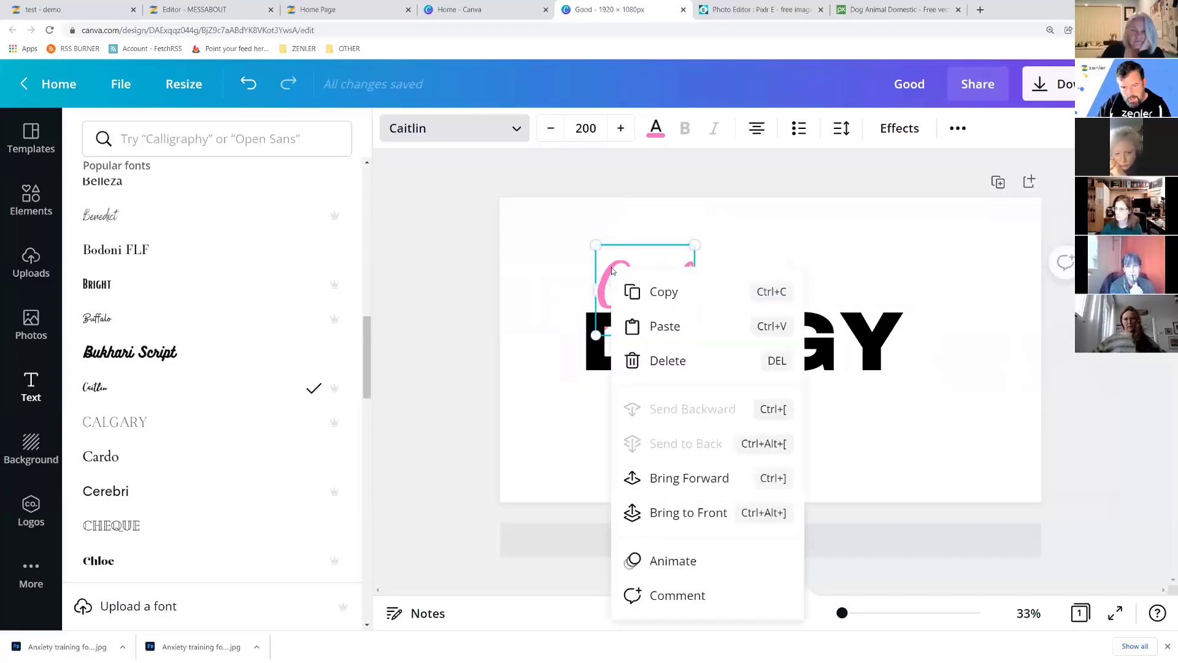
left_click(679, 482)
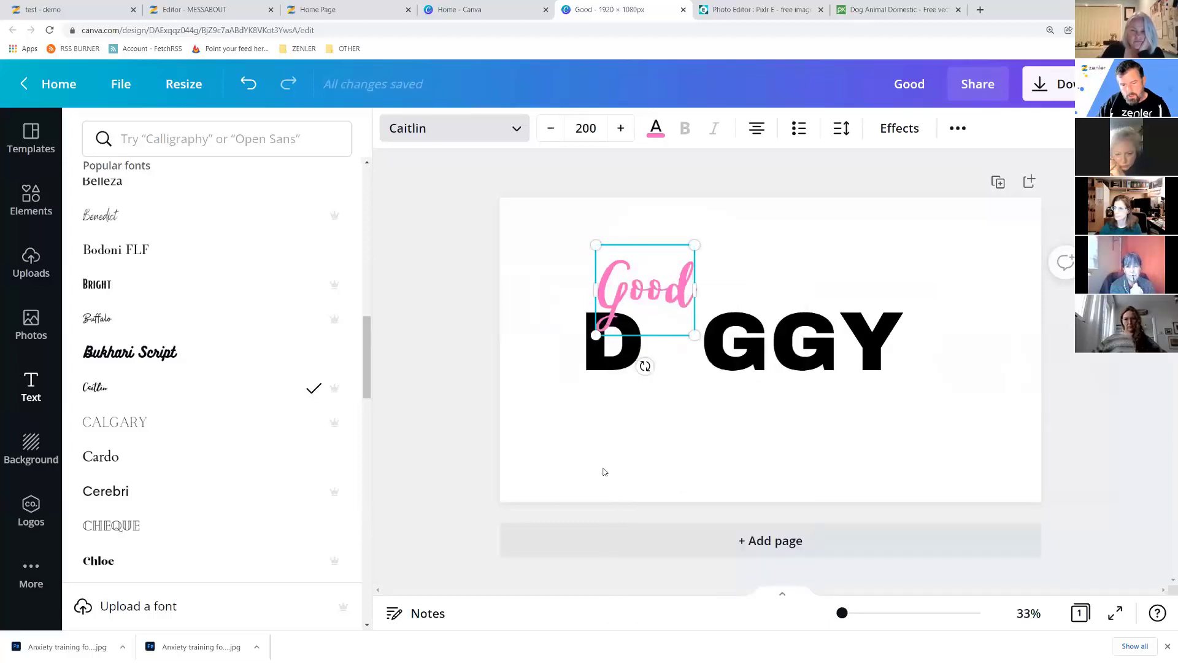
left_click_drag(701, 242, 741, 226)
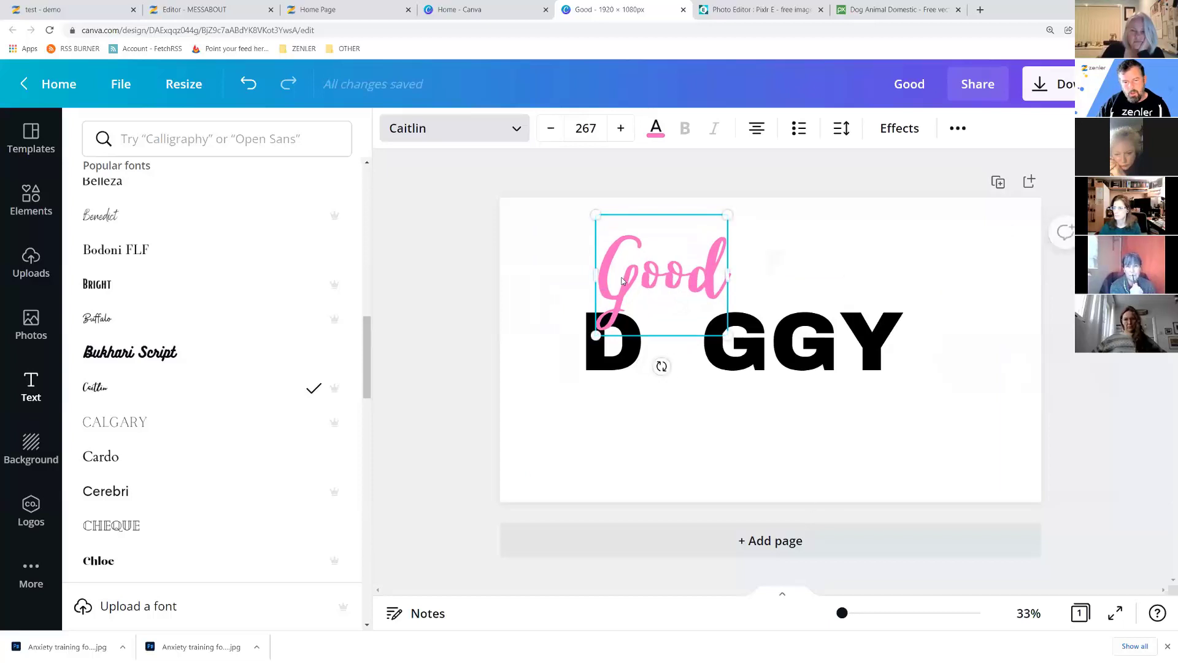
left_click(675, 539)
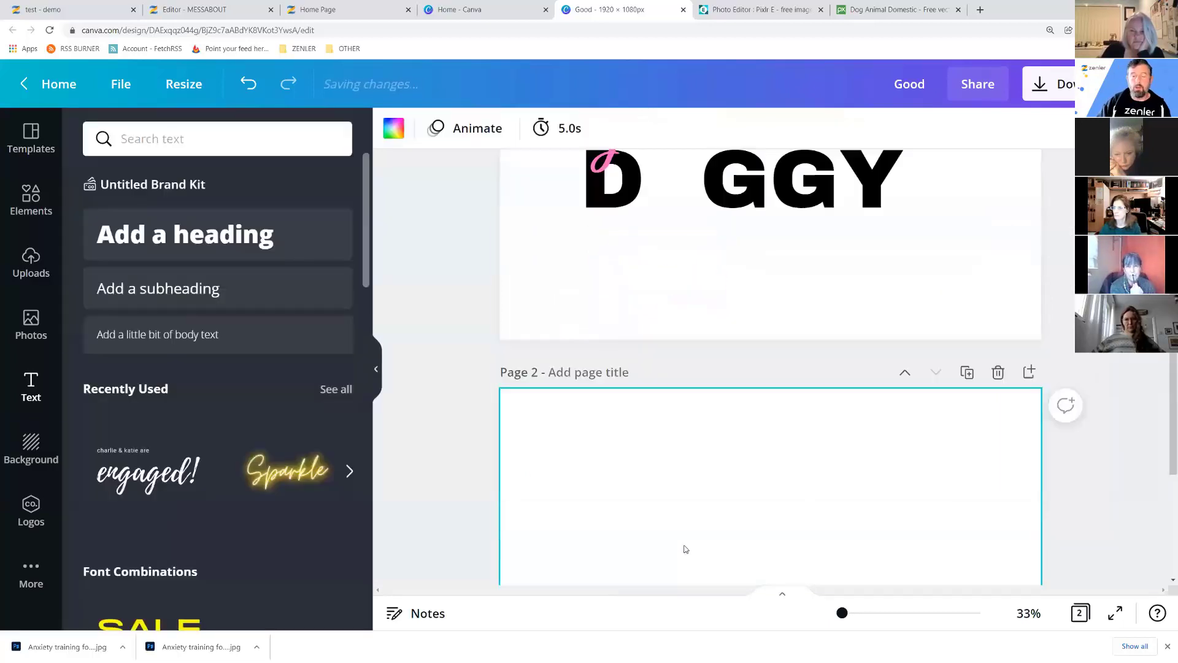
scroll(853, 364, "up", 5)
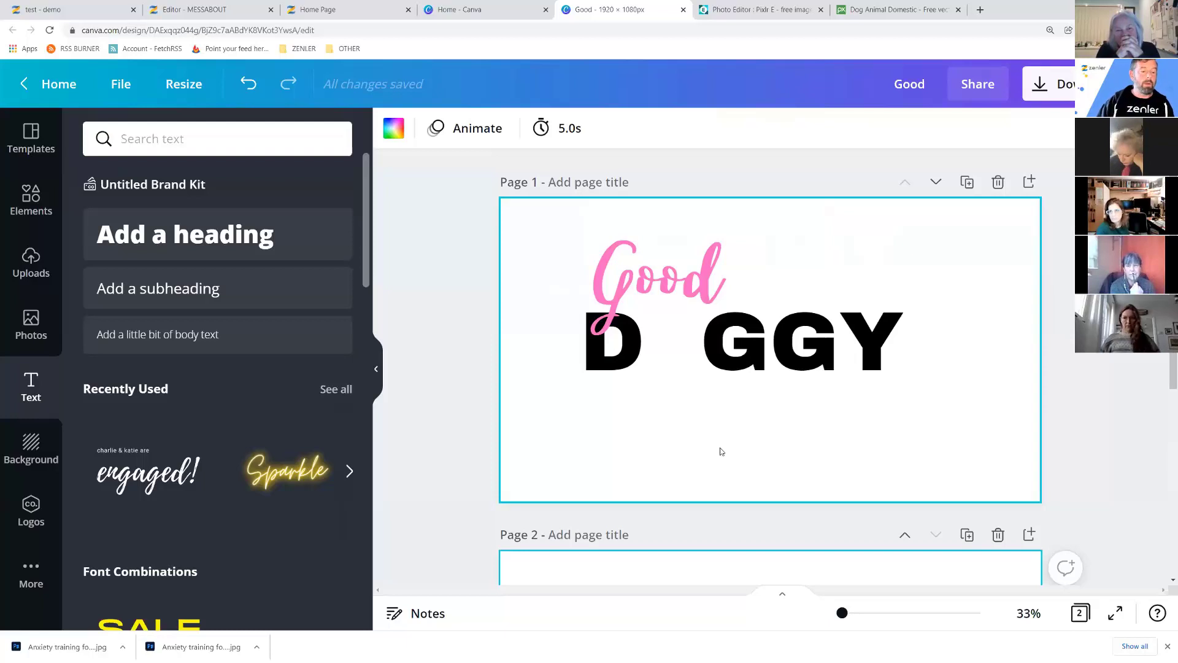
Search the Elements library for "paw" and browse the paw print results.
left_click(154, 141)
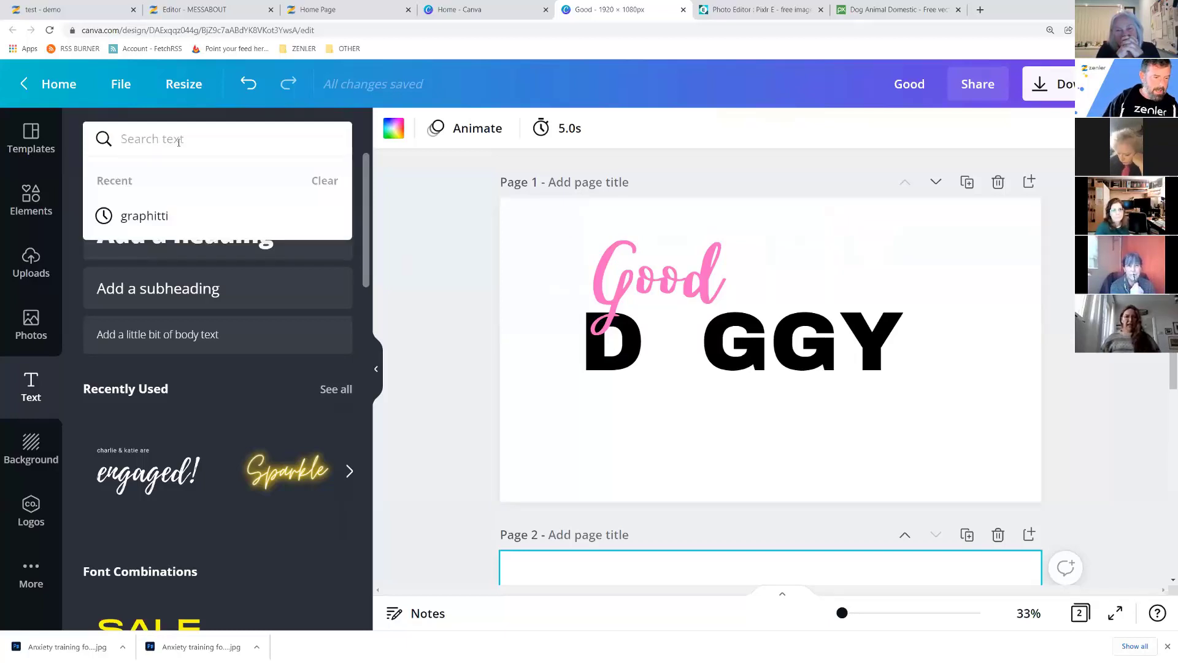
left_click(31, 200)
left_click(208, 132)
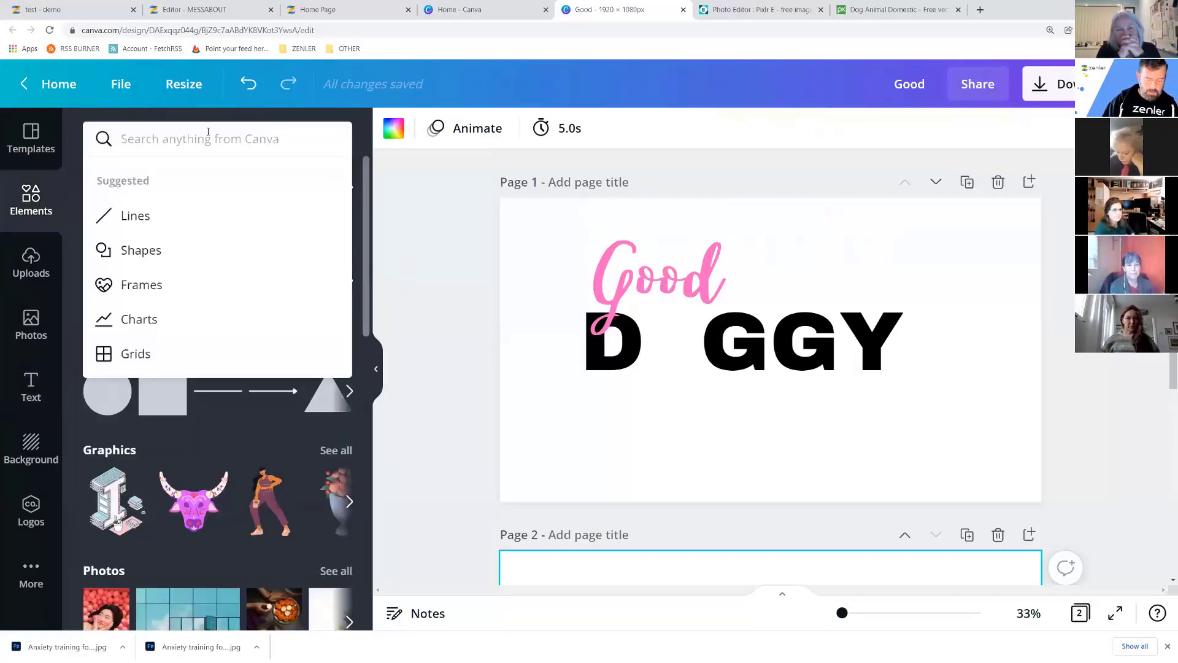
type("paw")
key("Return")
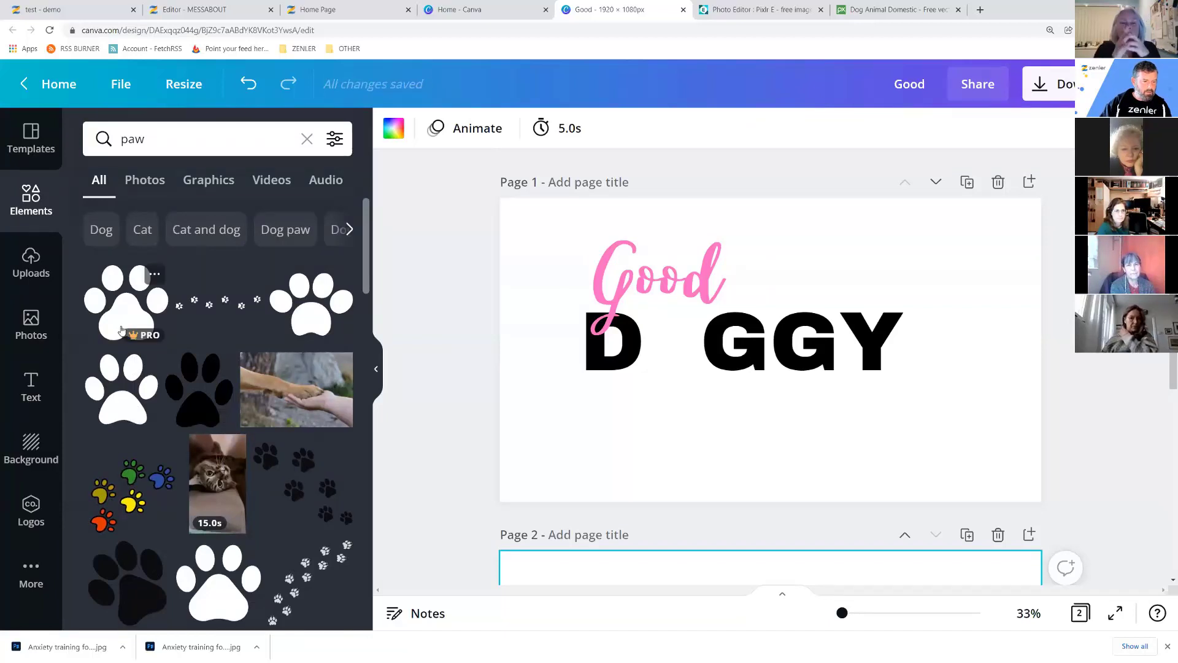
scroll(121, 344, "down", 2)
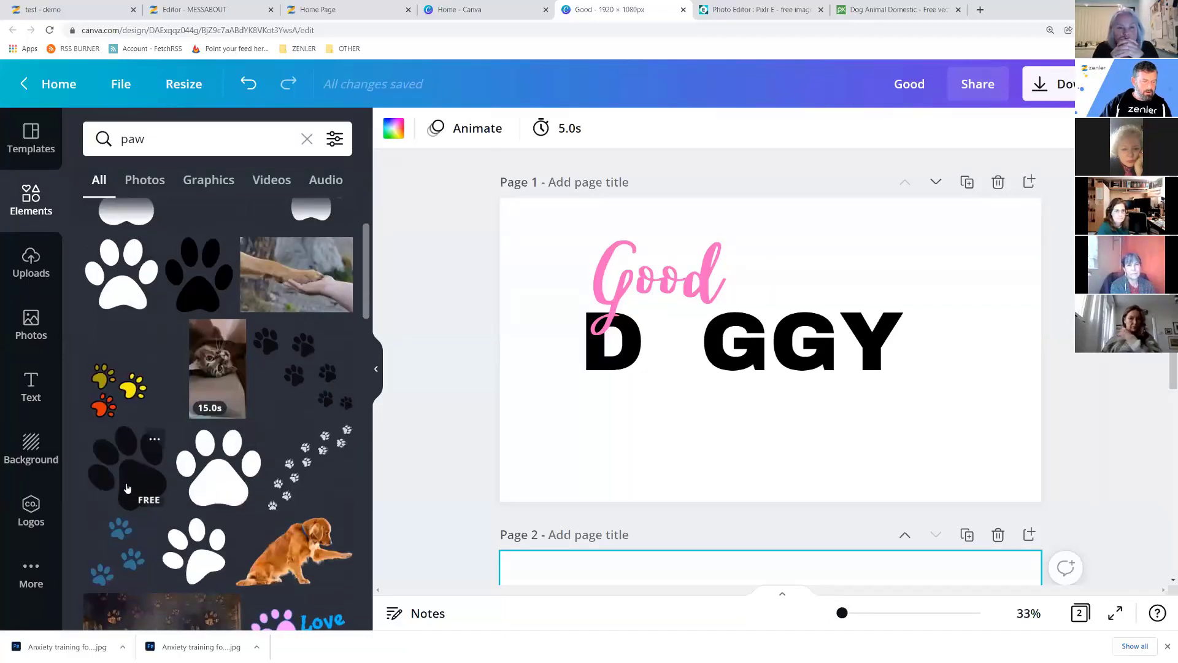
scroll(189, 540, "up", 2)
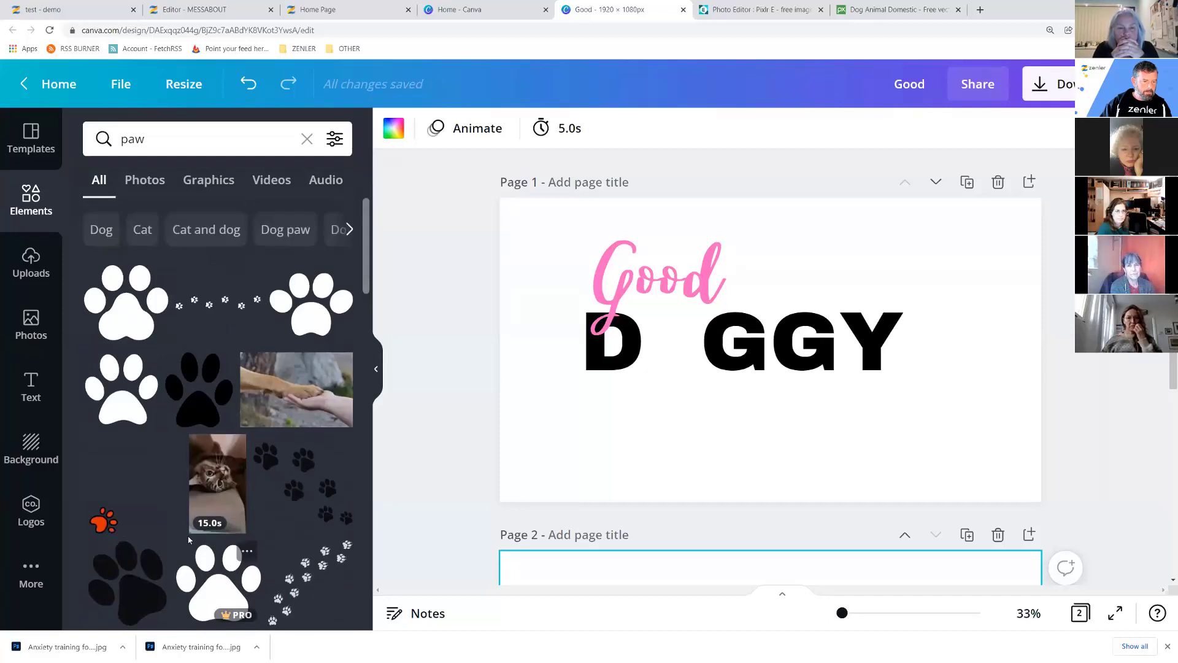
scroll(190, 540, "down", 4)
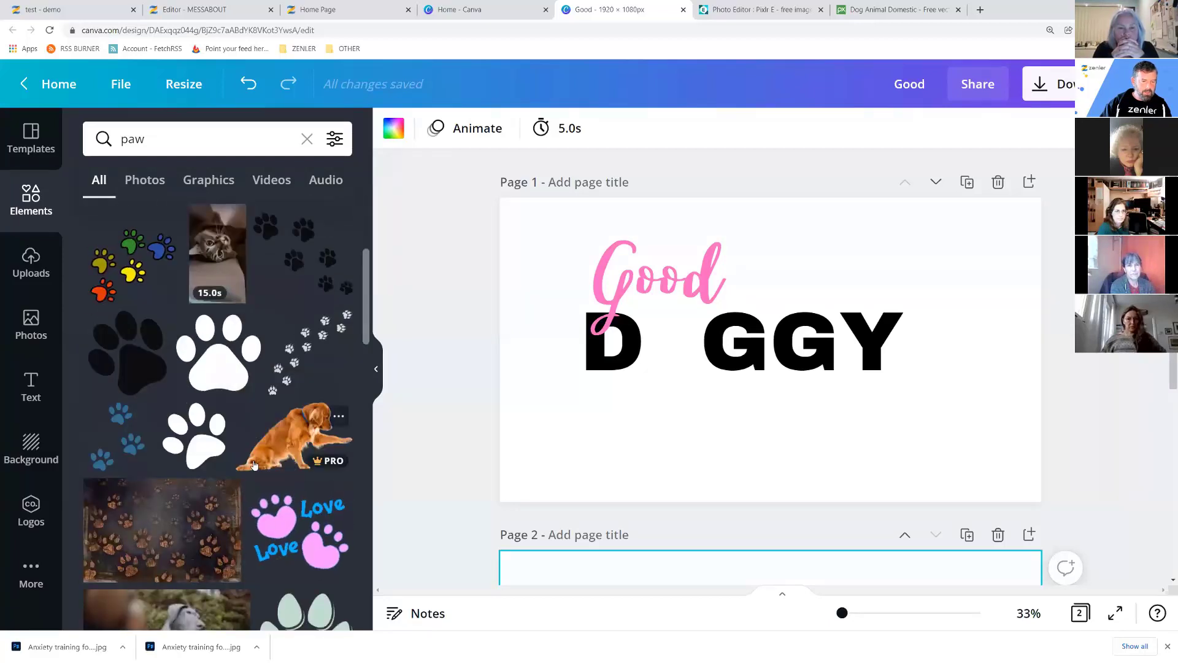
scroll(254, 465, "down", 4)
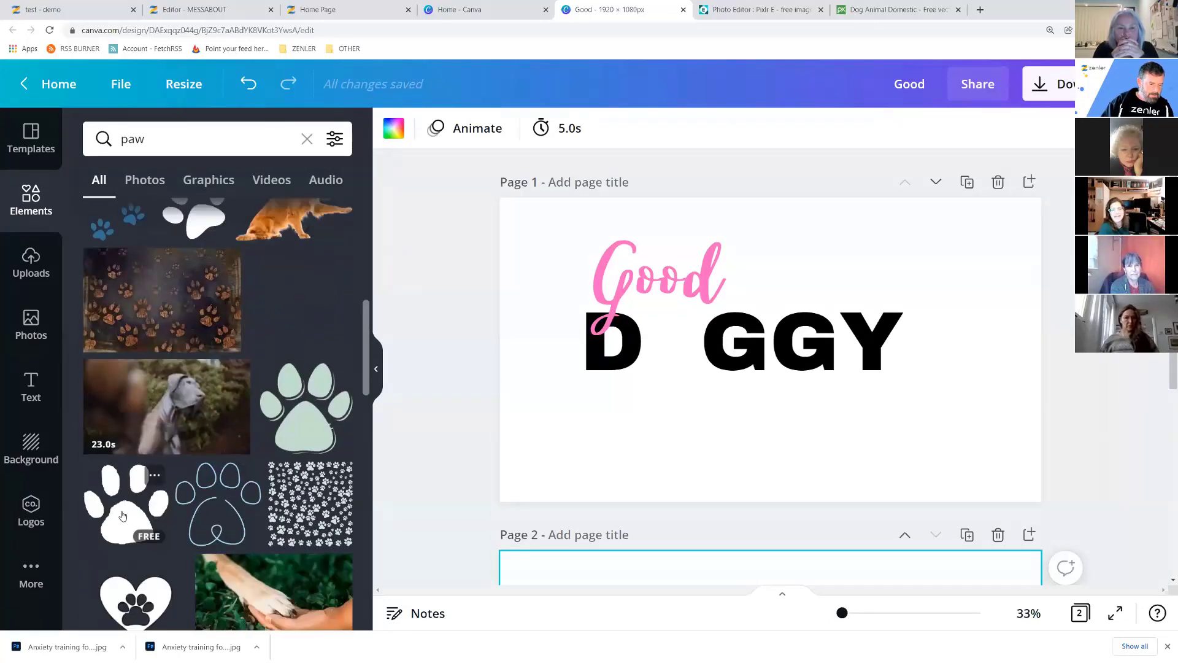
scroll(126, 497, "up", 8)
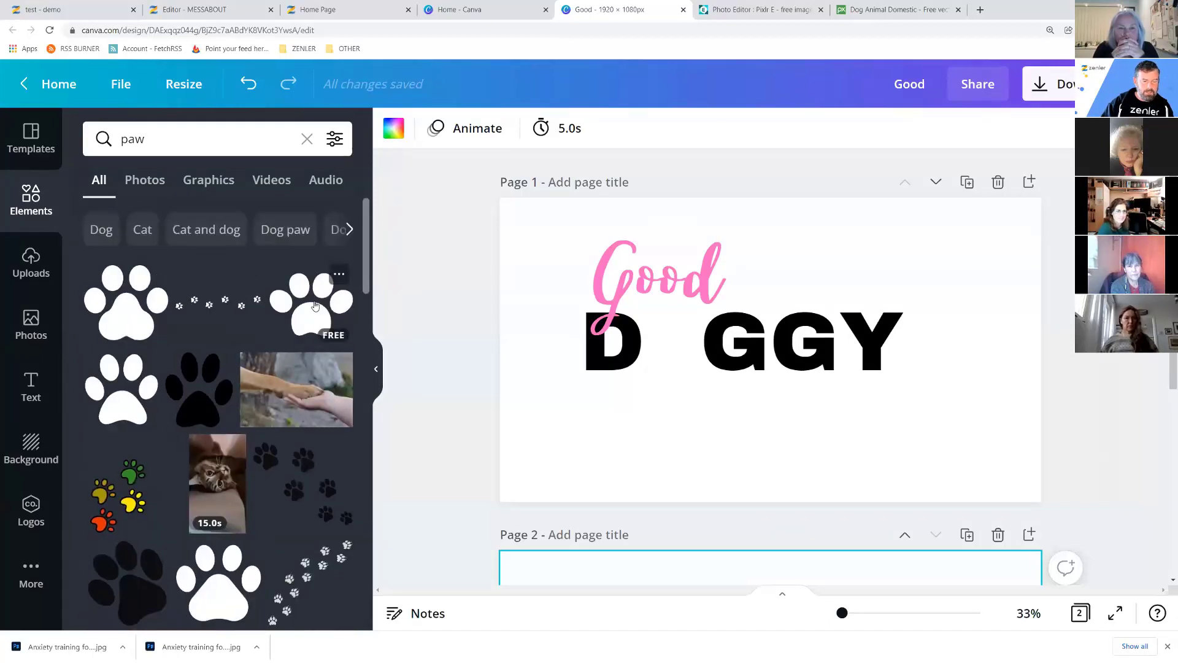
Place a paw graphic below DOGGY, shrink it, and clear the paw search.
left_click_drag(119, 394, 643, 413)
left_click_drag(733, 494, 541, 464)
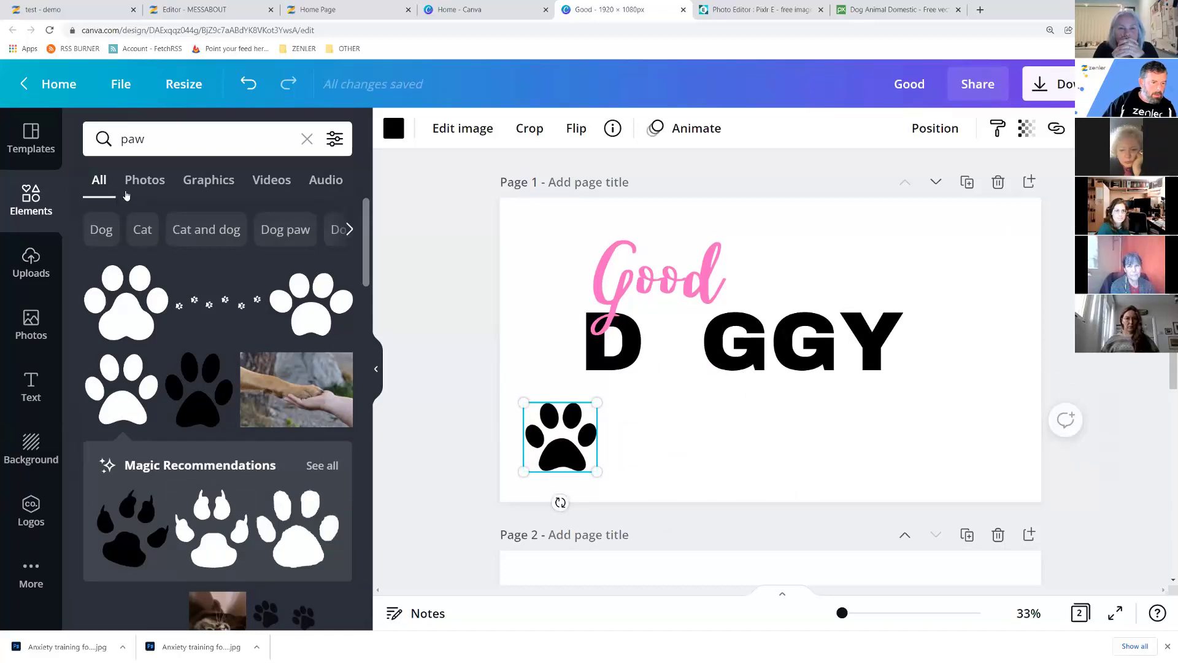
left_click_drag(142, 140, 123, 140)
key("BackSpace")
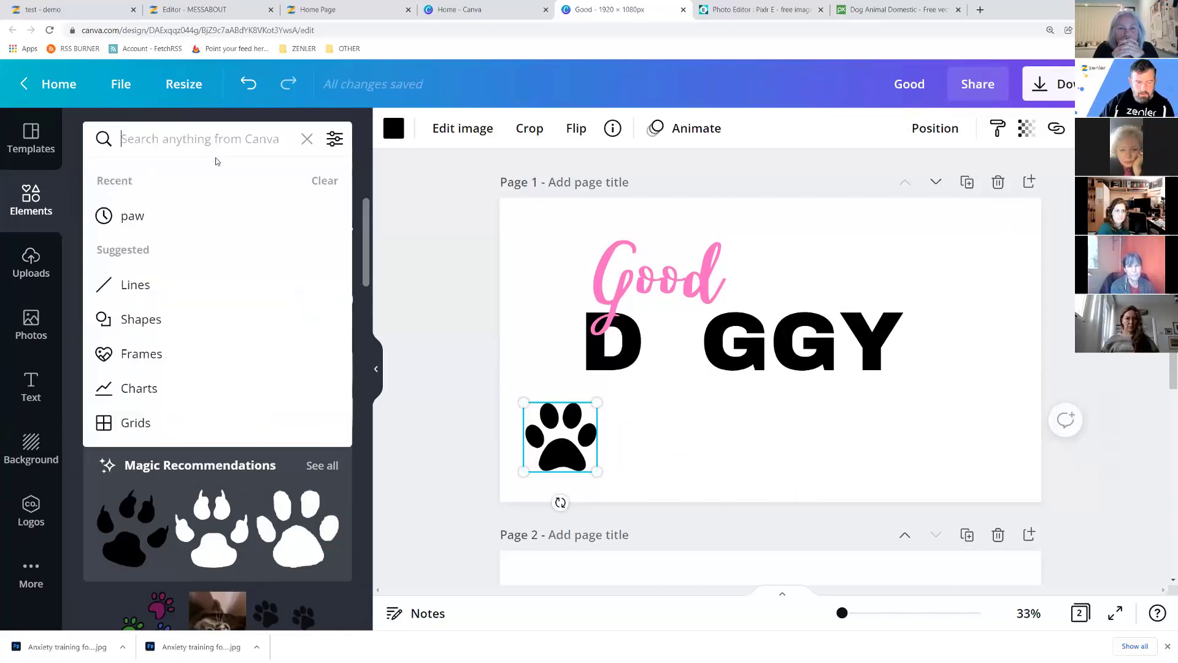
Add a circle shape, shrink it to about 257 × 257, and colour it pink.
left_click_drag(107, 384, 638, 425)
left_click_drag(638, 401, 638, 402)
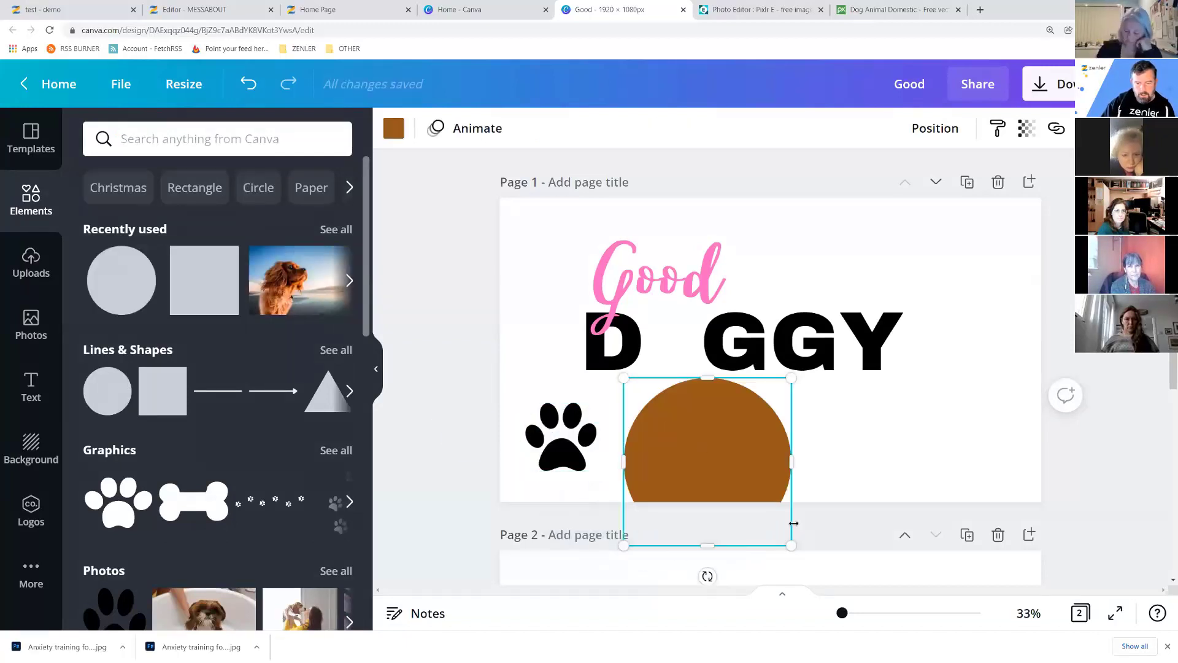
left_click_drag(791, 544, 718, 432)
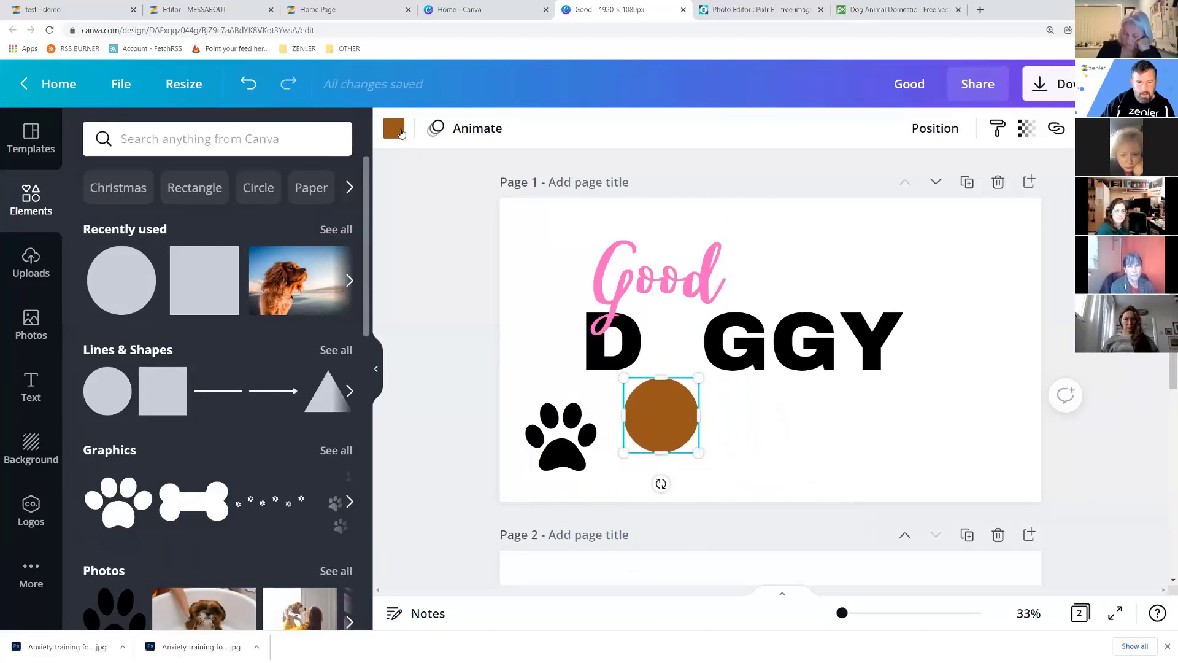
left_click(393, 129)
left_click(240, 218)
Recolour the black paw print white.
left_click(561, 442)
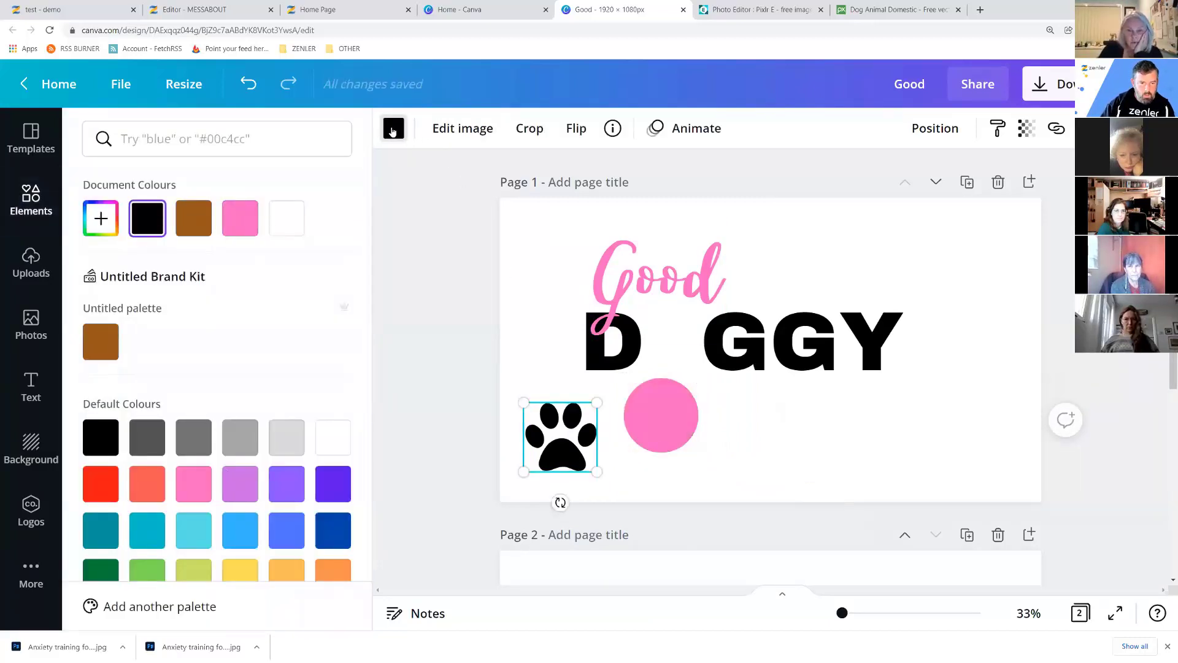
left_click(393, 130)
left_click(395, 130)
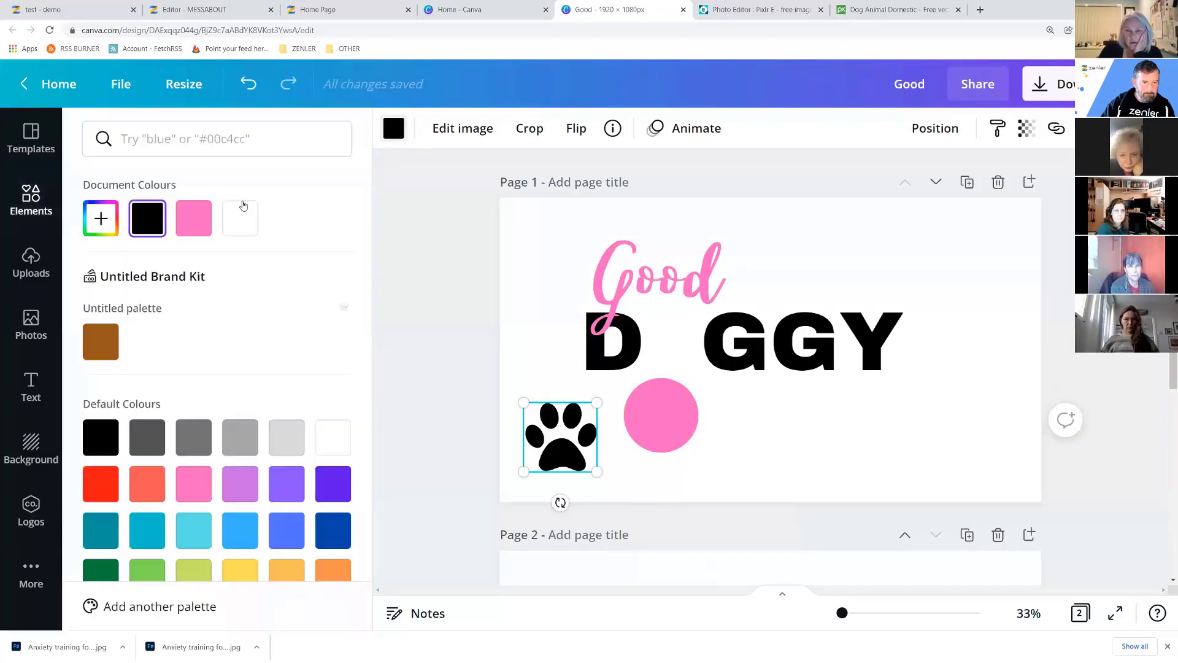
left_click(238, 221)
Bring the white paw in front of the circle and move it onto the pink circle.
left_click_drag(566, 461, 603, 452)
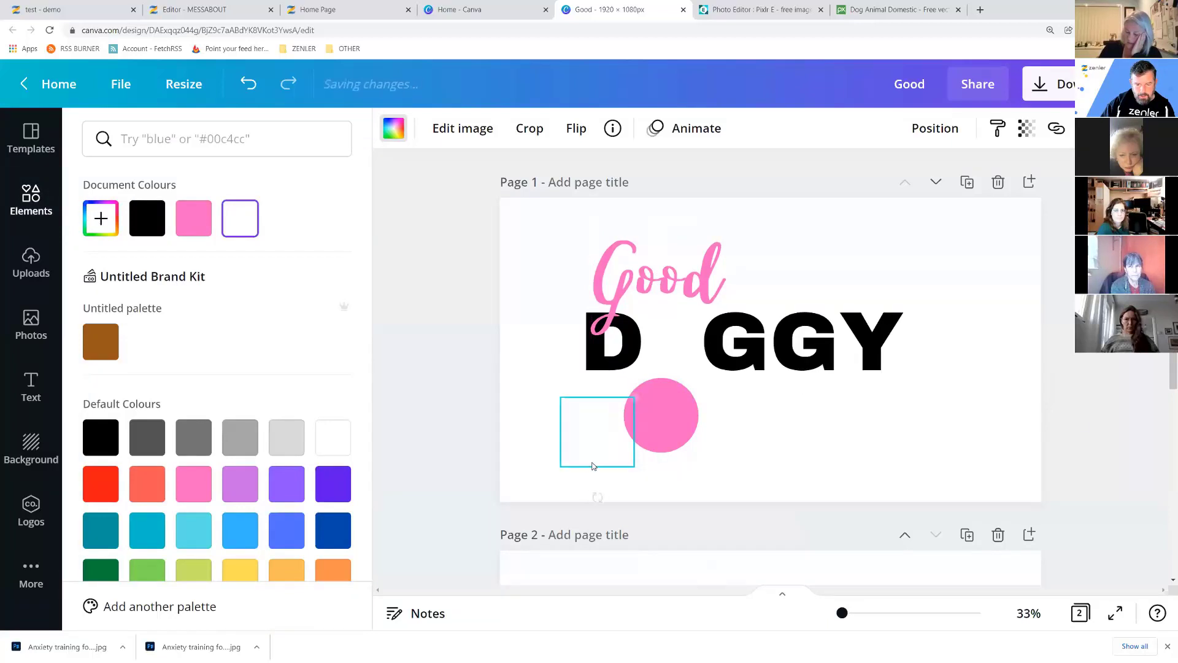
right_click(591, 454)
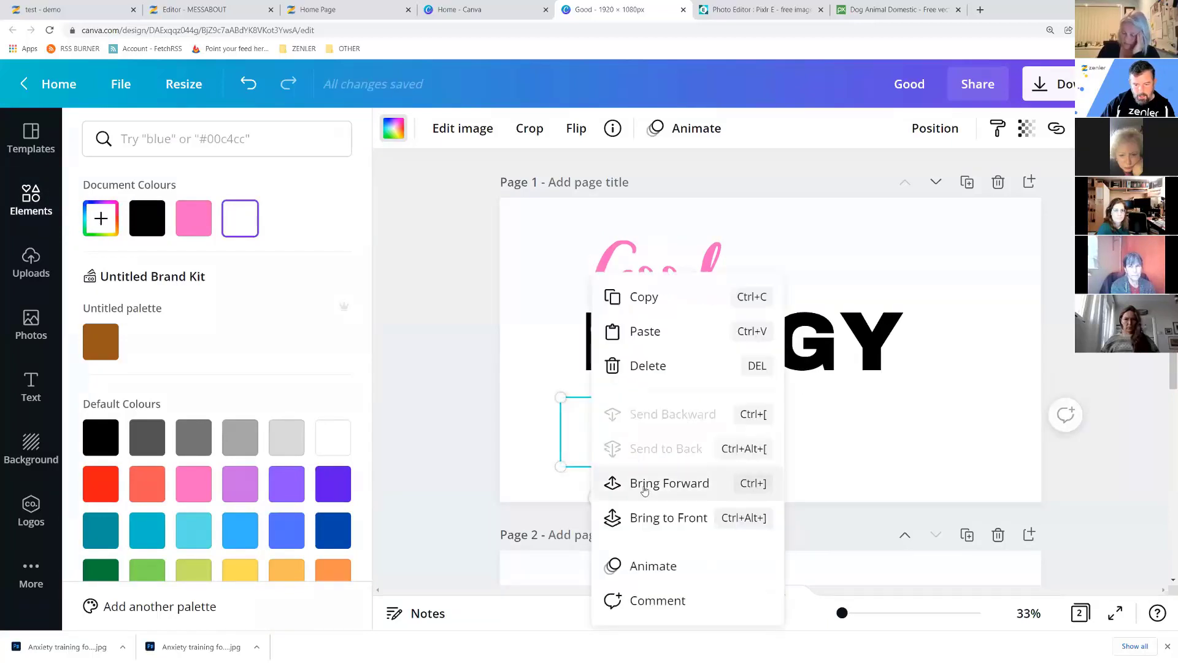
left_click(632, 517)
left_click_drag(593, 455, 674, 434)
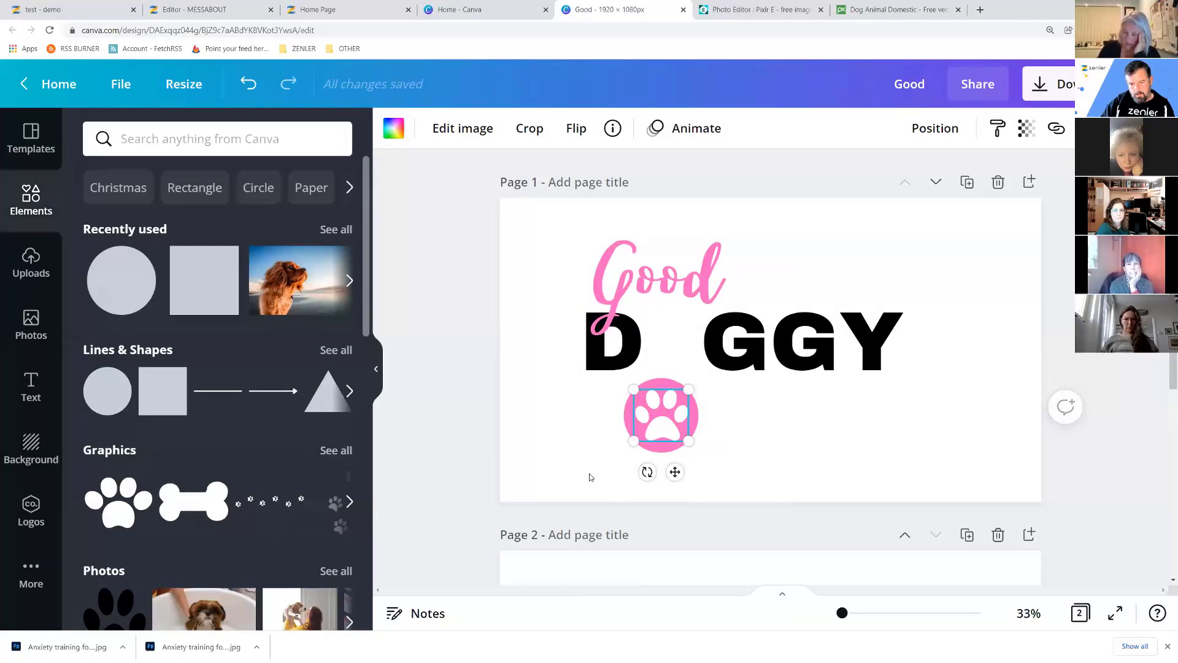
Select both the paw and the pink circle and group them into one badge.
left_click(589, 476)
left_click(632, 430)
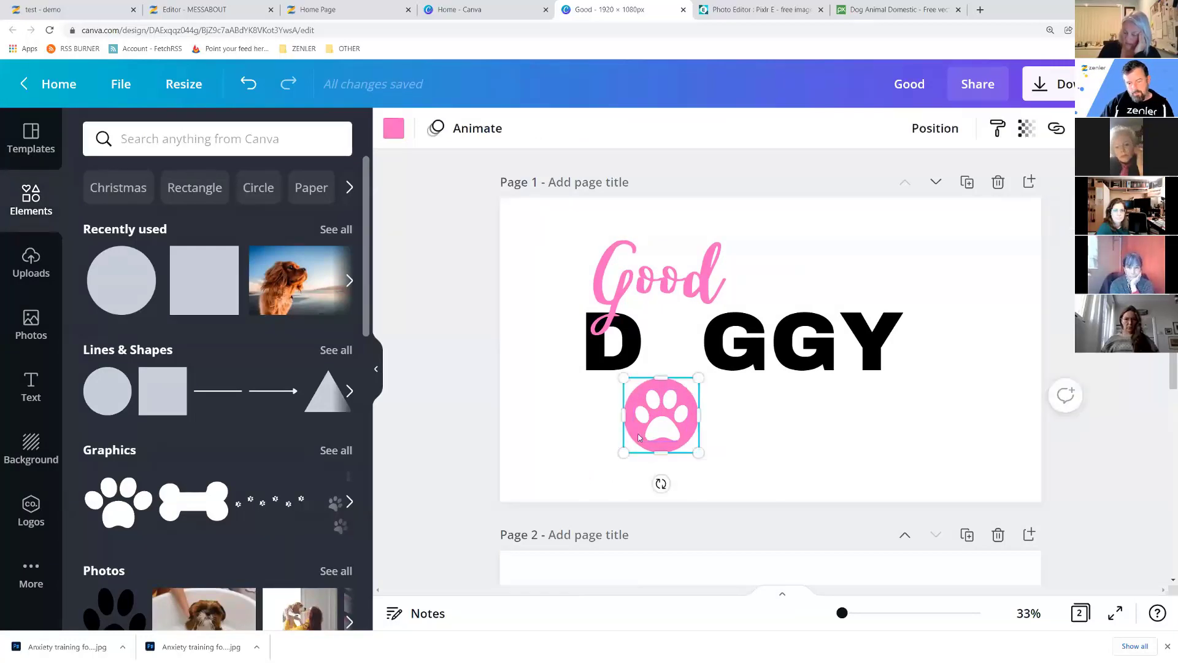
left_click(657, 433)
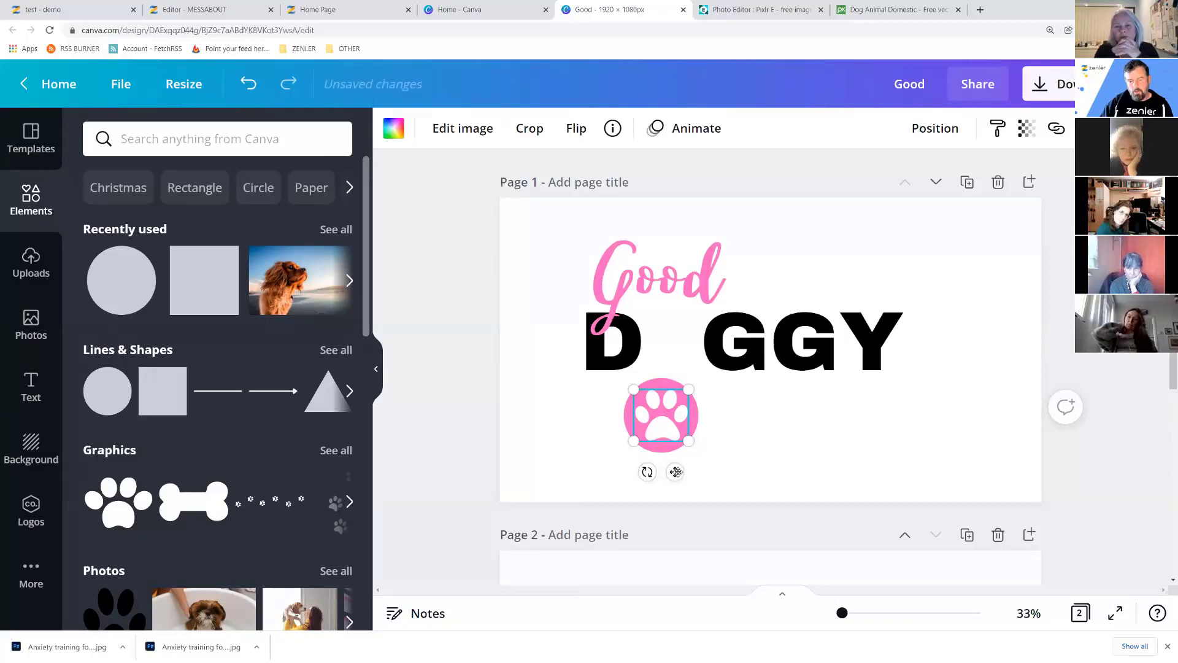
left_click_drag(675, 472, 728, 472)
key("ctrl+z")
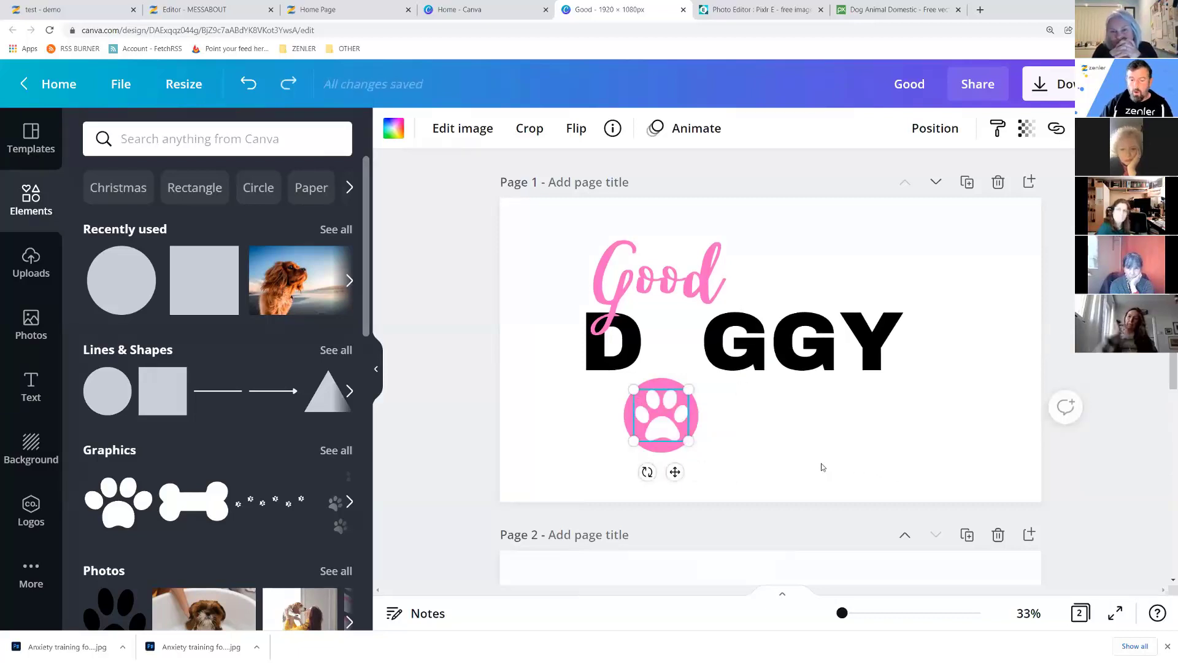
left_click(587, 470)
left_click_drag(587, 460, 685, 414)
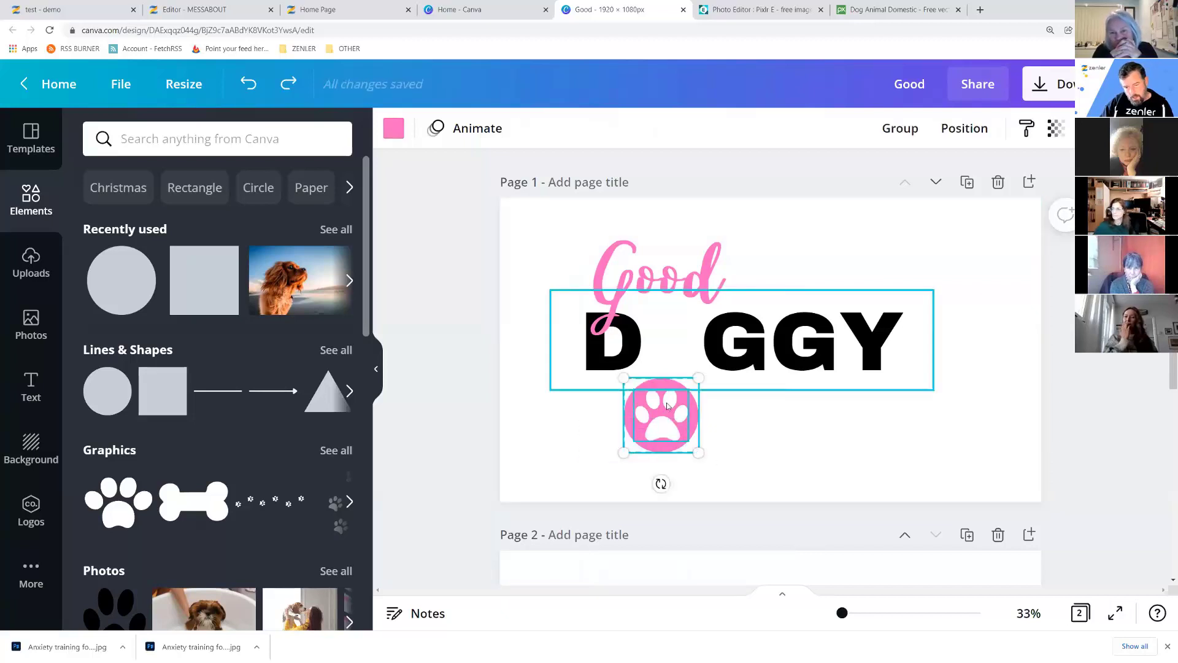
left_click(900, 130)
left_click(765, 442)
left_click_drag(660, 415, 698, 367)
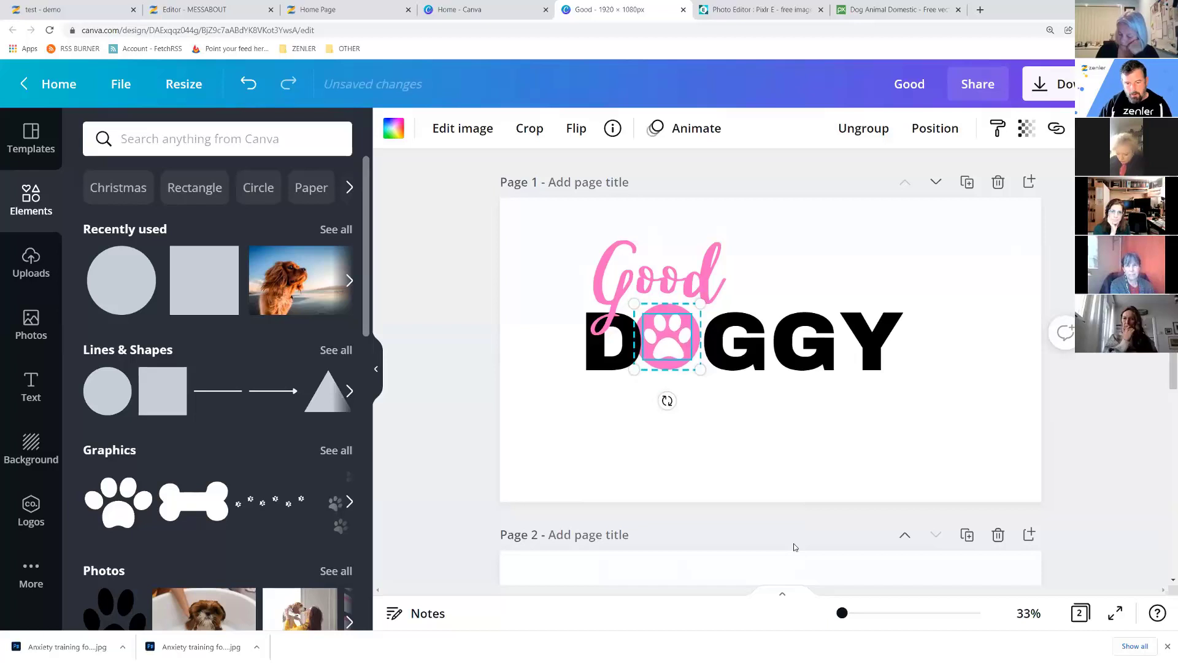
key("shift+Down")
key("shift+Right")
key("shift+Right")
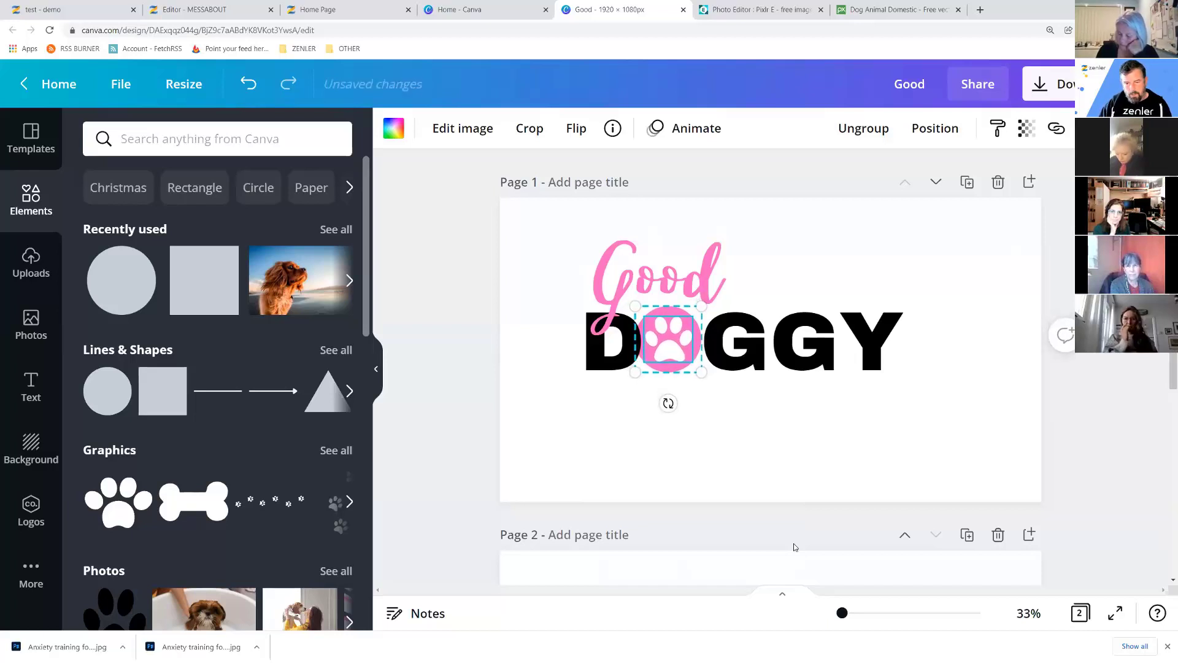
key("Left")
key("Left")
key("Left")
key("Left")
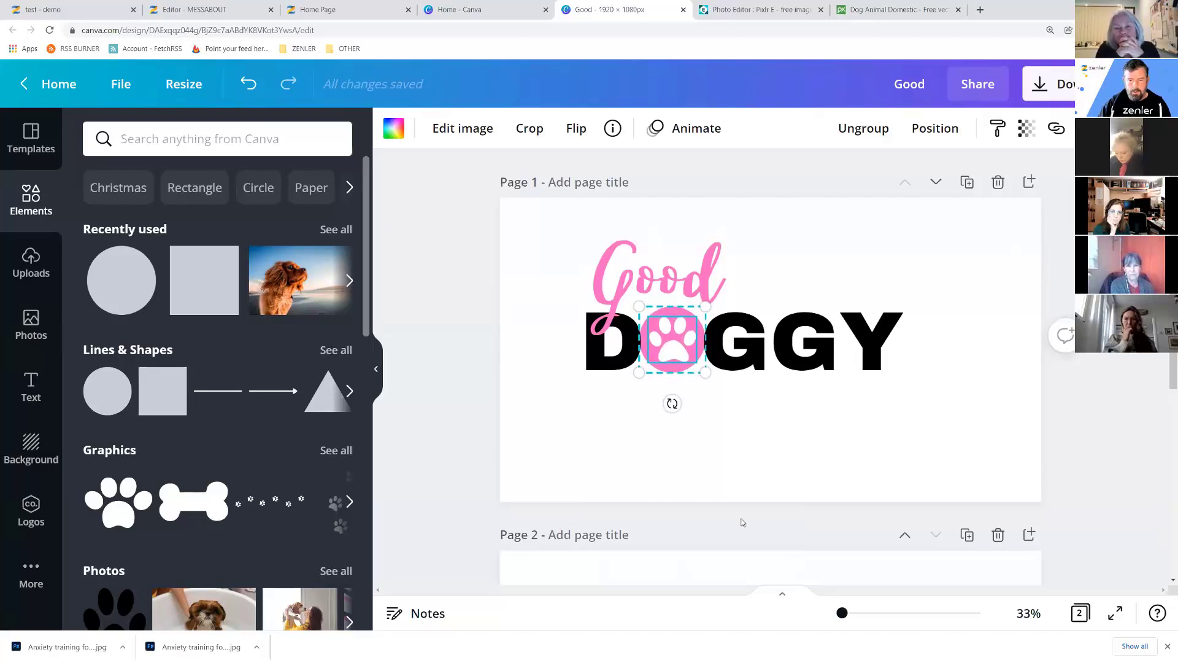
left_click(1016, 428)
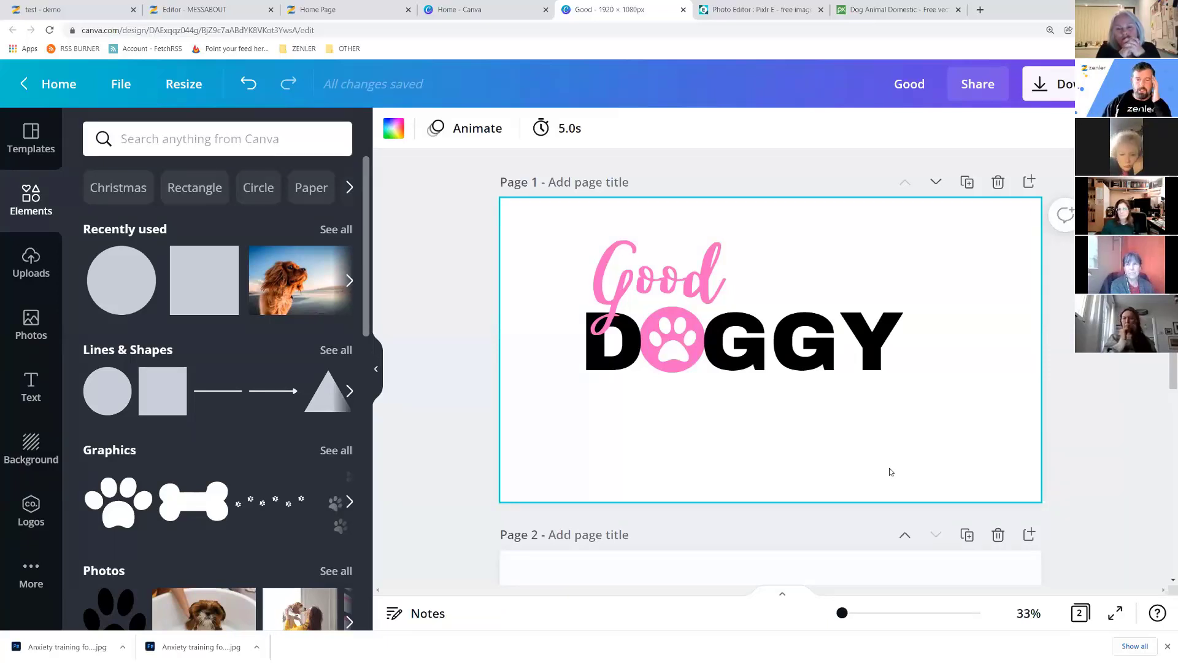
left_click_drag(699, 280, 707, 288)
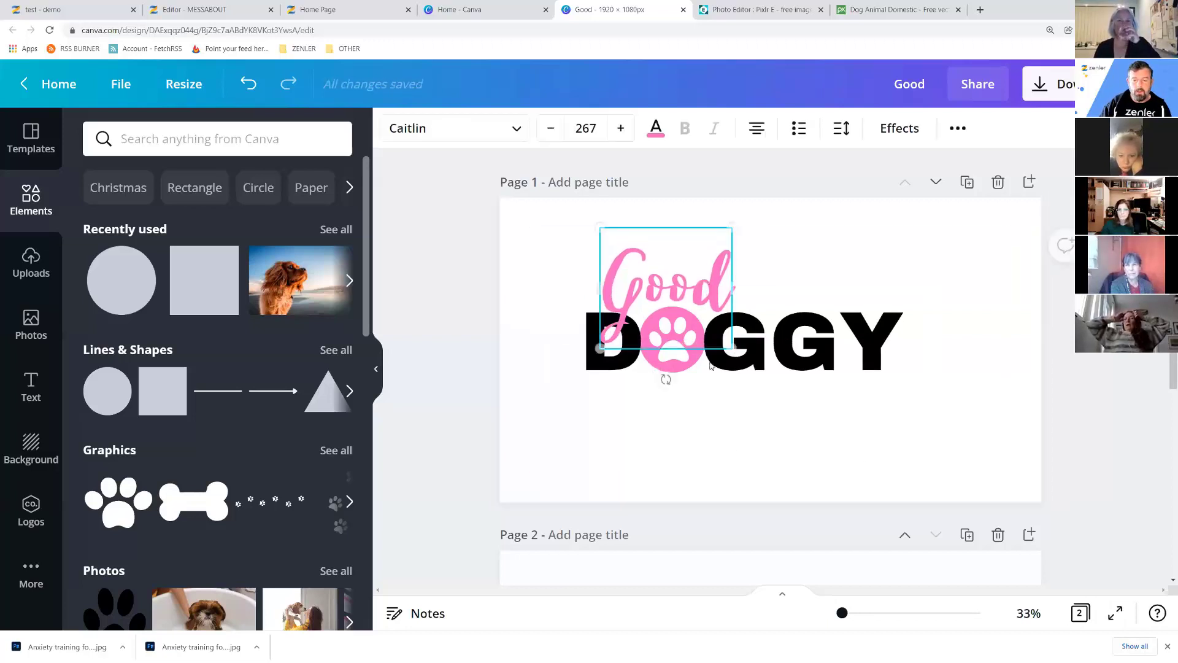
left_click(826, 443)
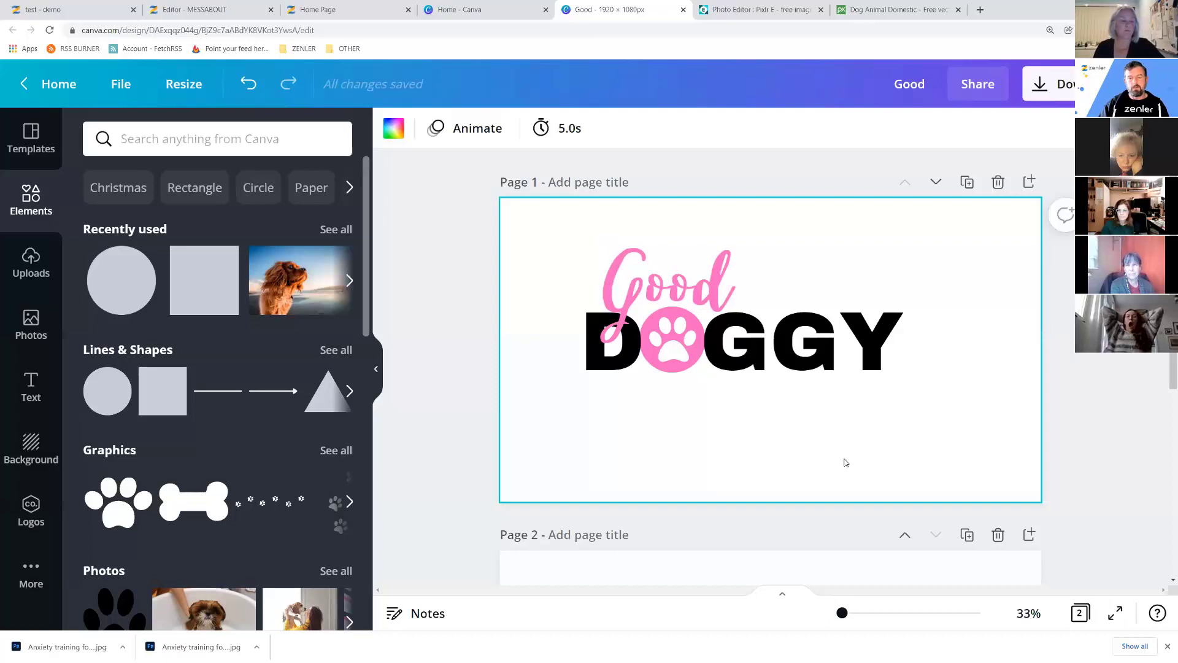
left_click_drag(549, 222, 939, 459)
left_click_drag(933, 390, 1066, 489)
left_click_drag(969, 408, 945, 410)
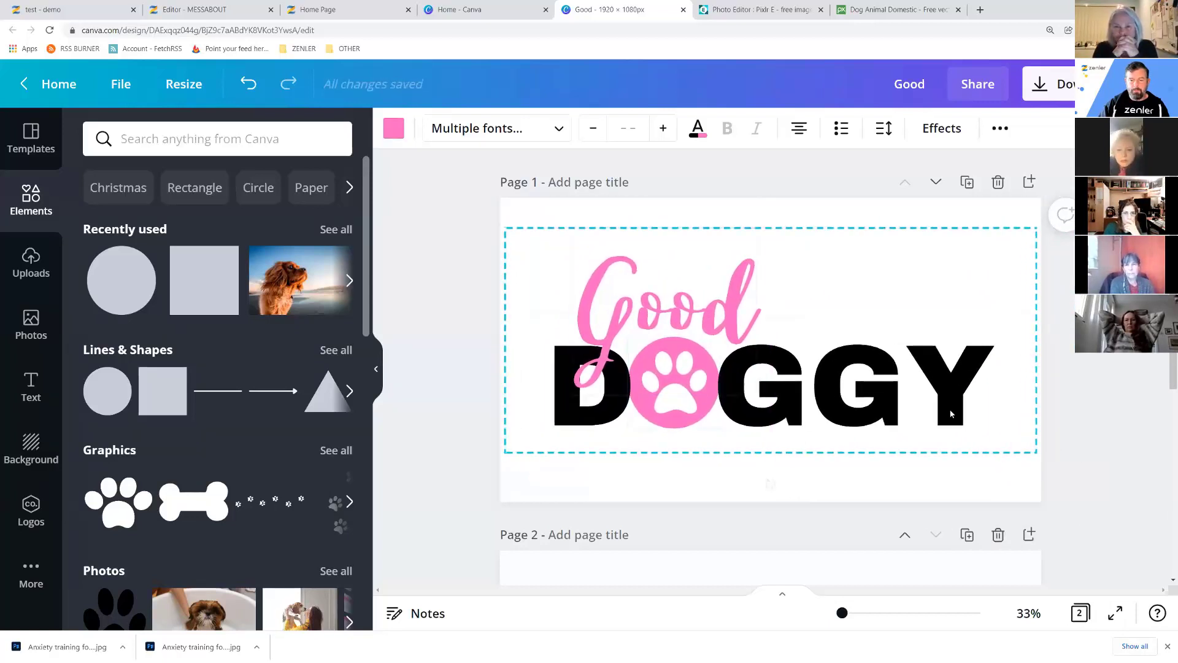
left_click(1102, 455)
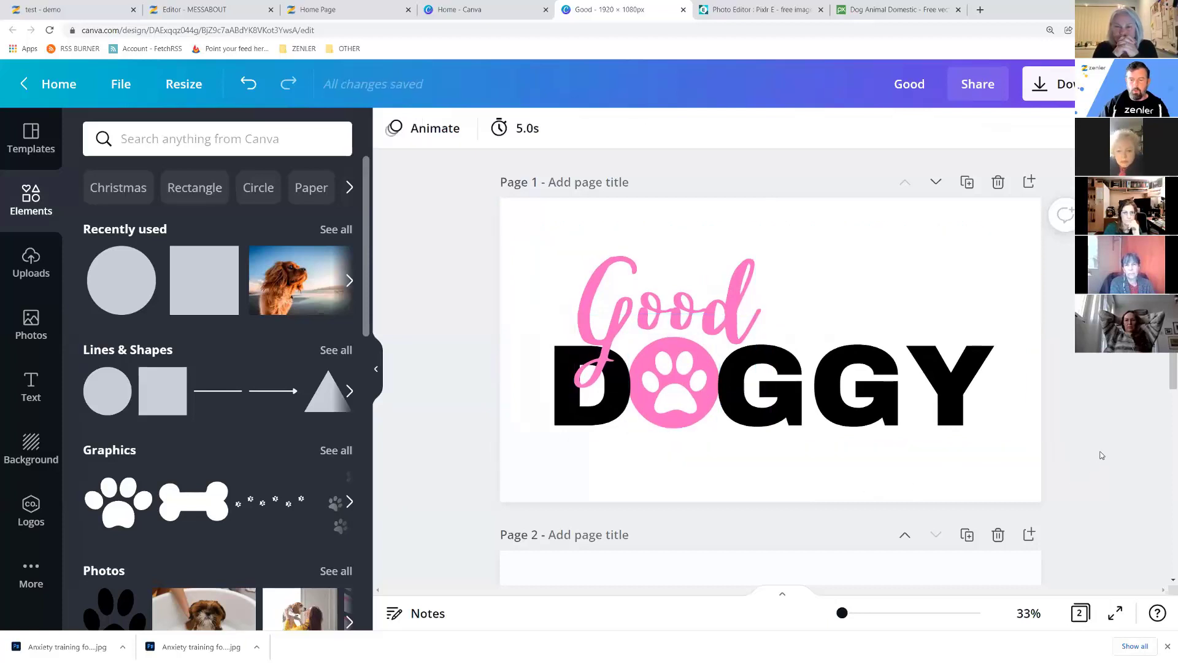
left_click(999, 536)
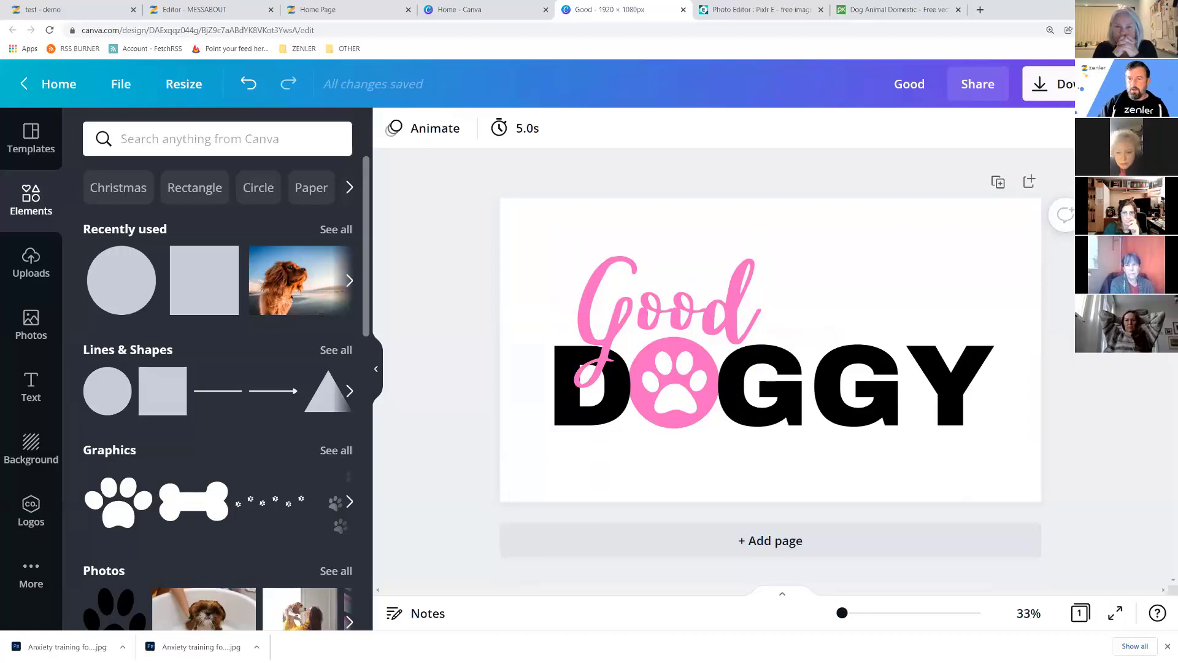
Download the Good DOGGY design as a JPG instead of PNG.
left_click(1046, 84)
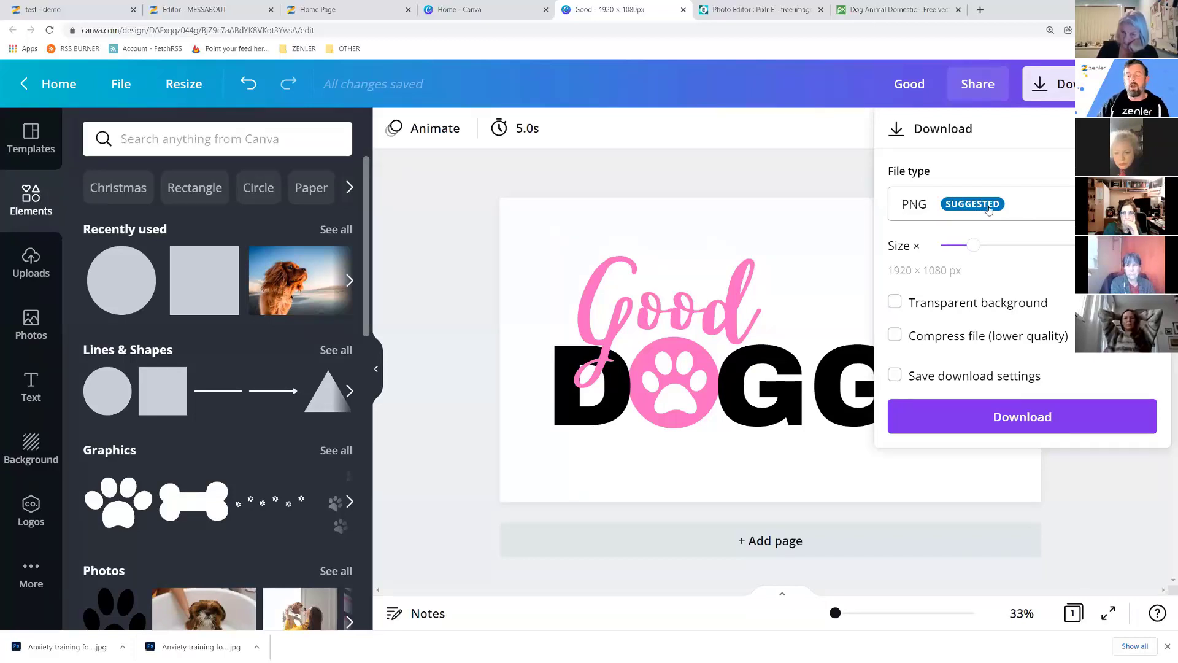
left_click(1059, 208)
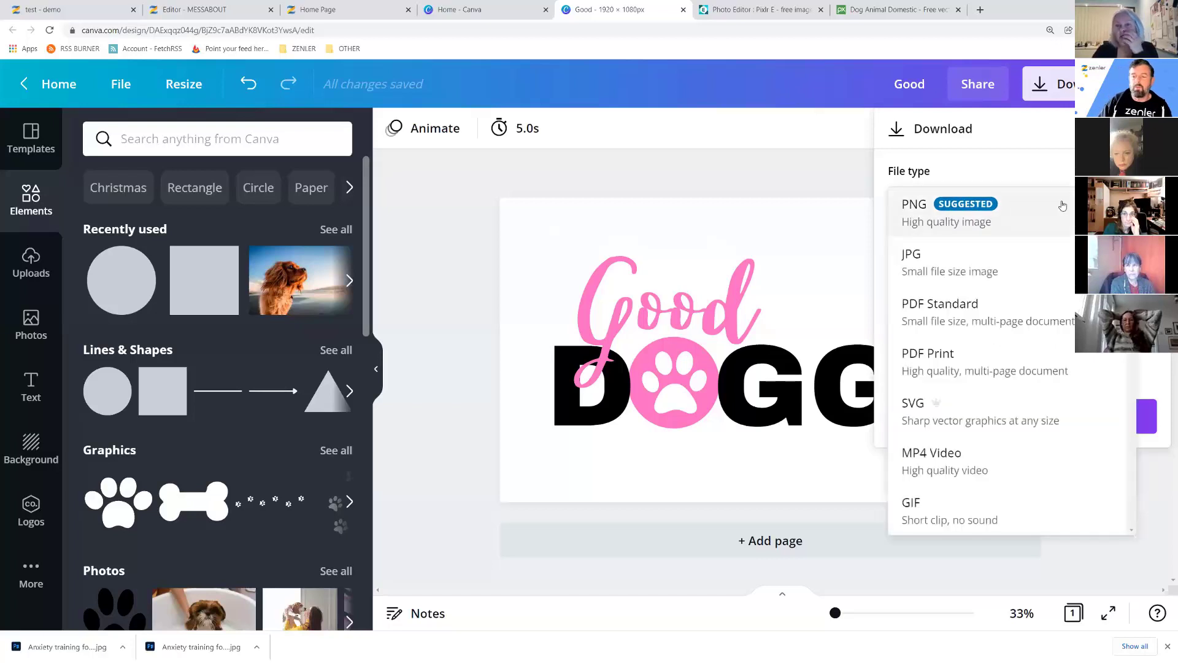
left_click(932, 272)
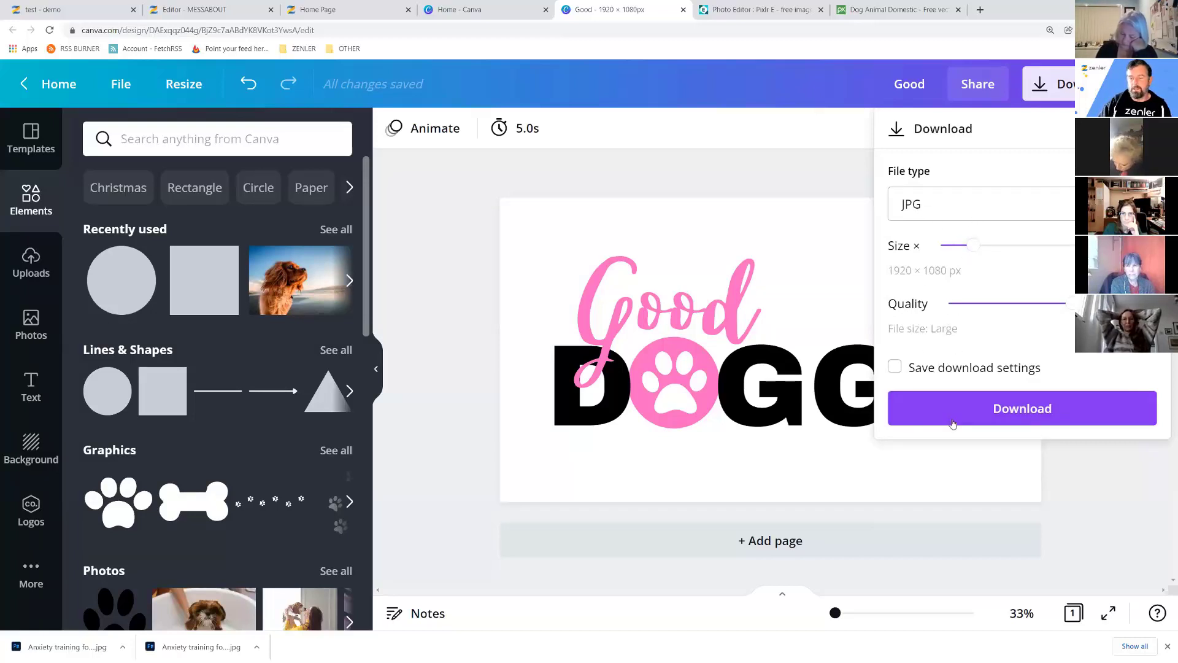
left_click(1046, 404)
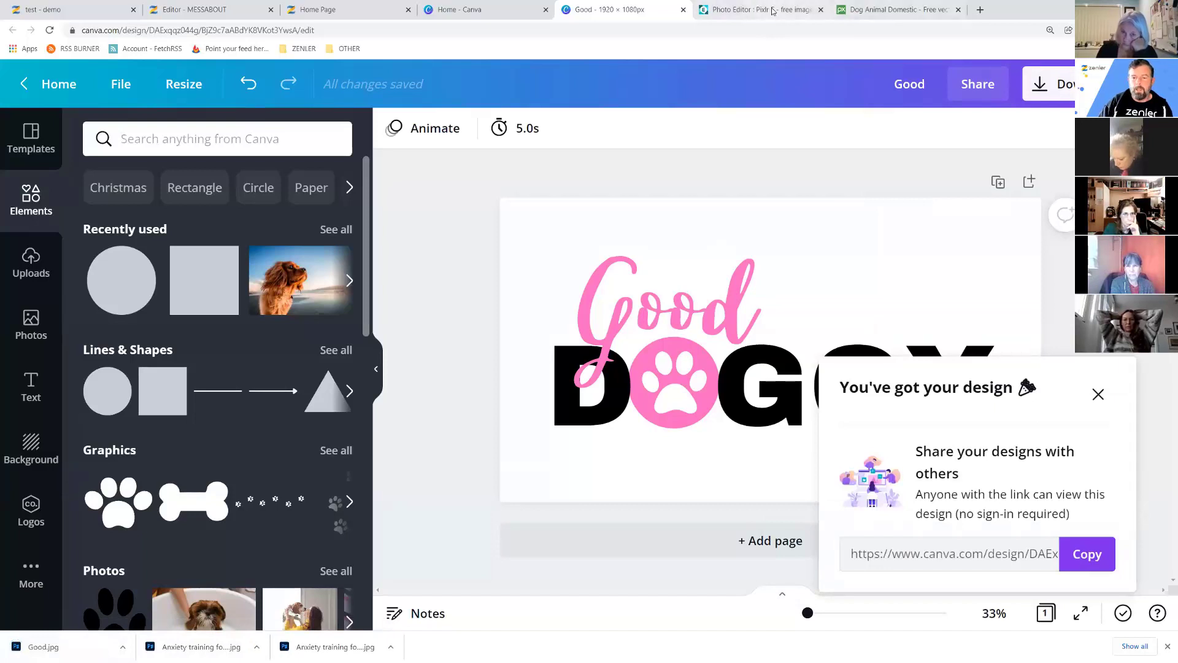
left_click(751, 12)
Open the downloaded Good.jpg in Pixlr E.
left_click(24, 71)
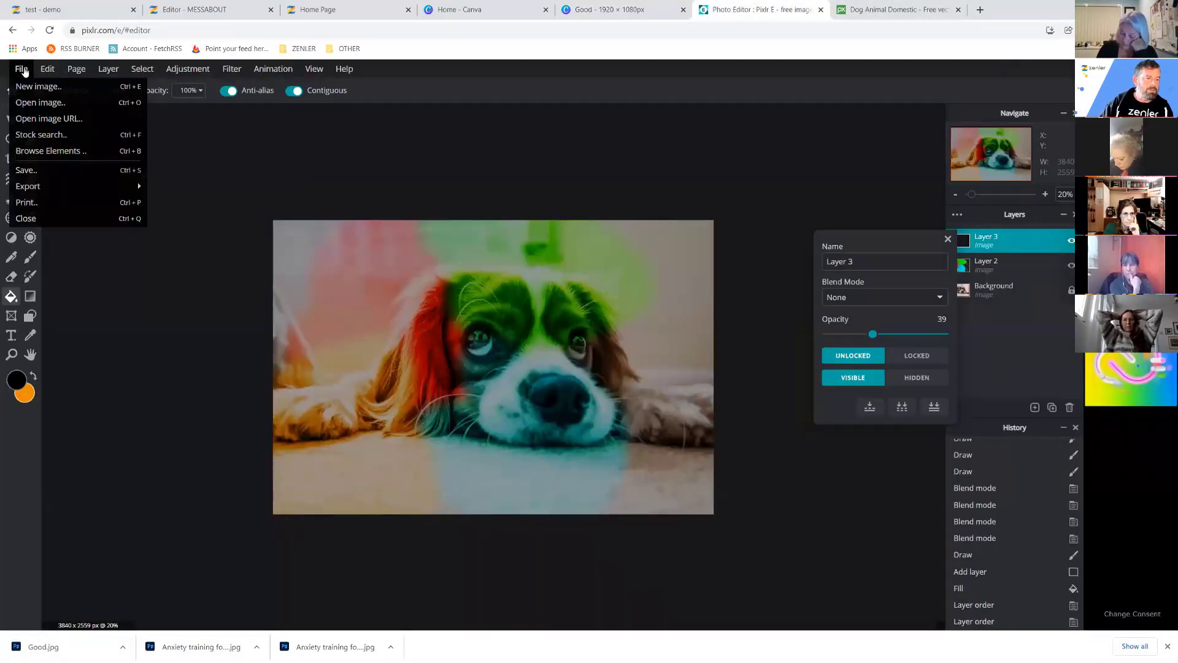
left_click(37, 102)
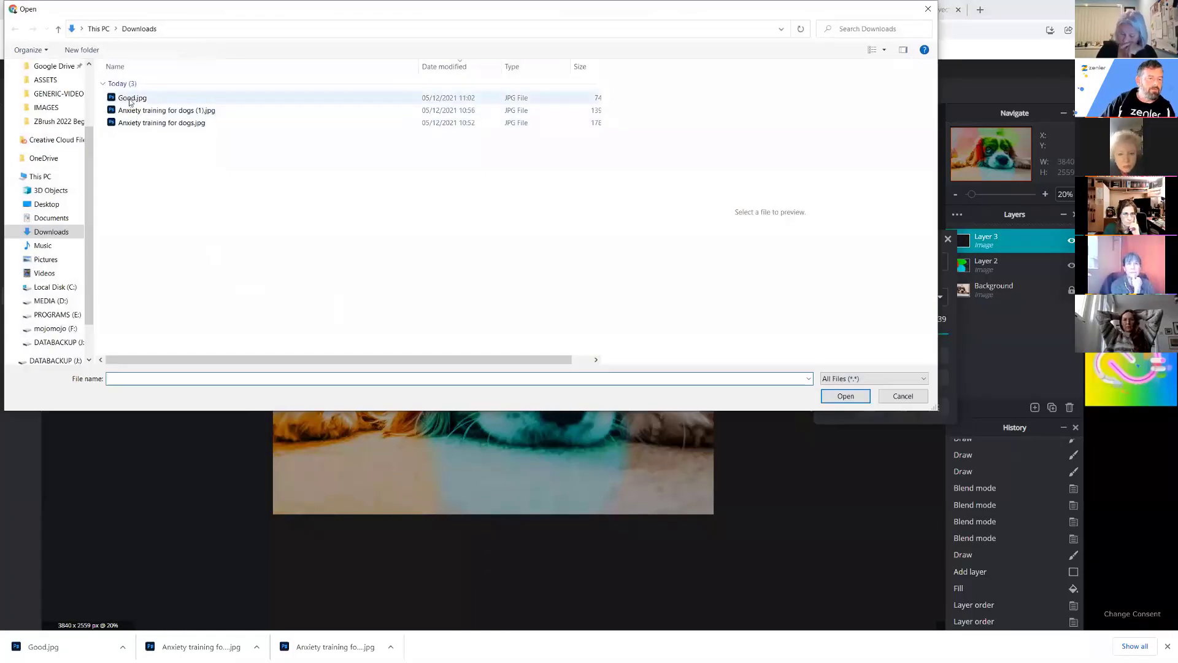
left_click(203, 98)
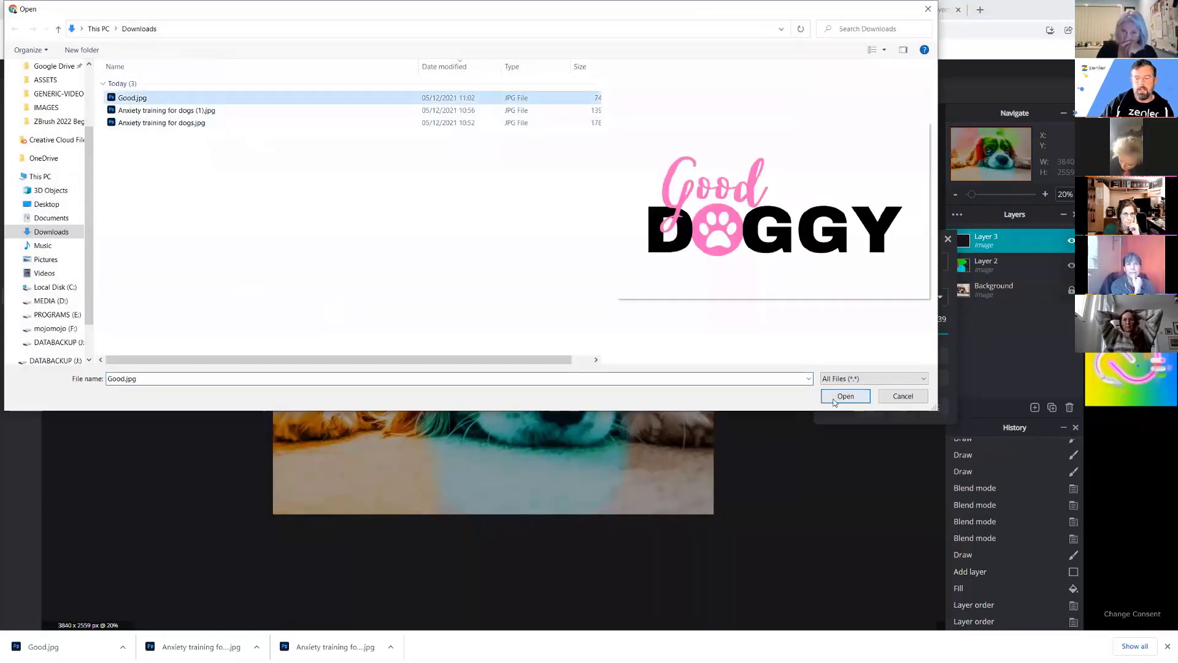
left_click(845, 396)
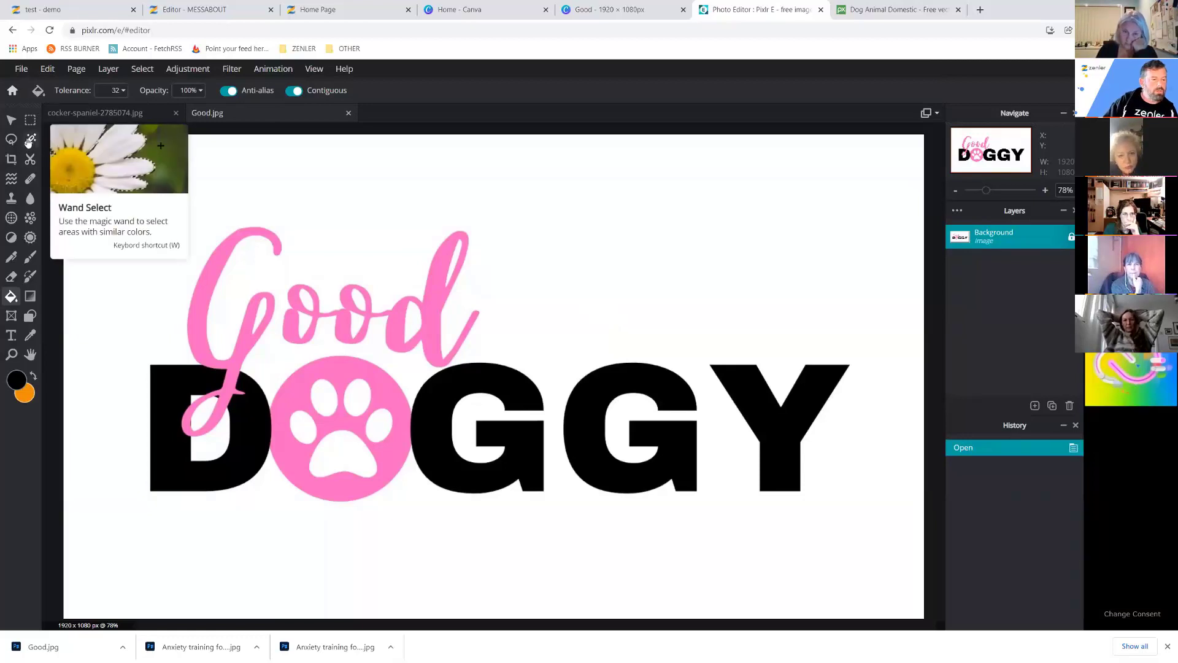
Wand-select the white background around the logo and delete it.
left_click(29, 140)
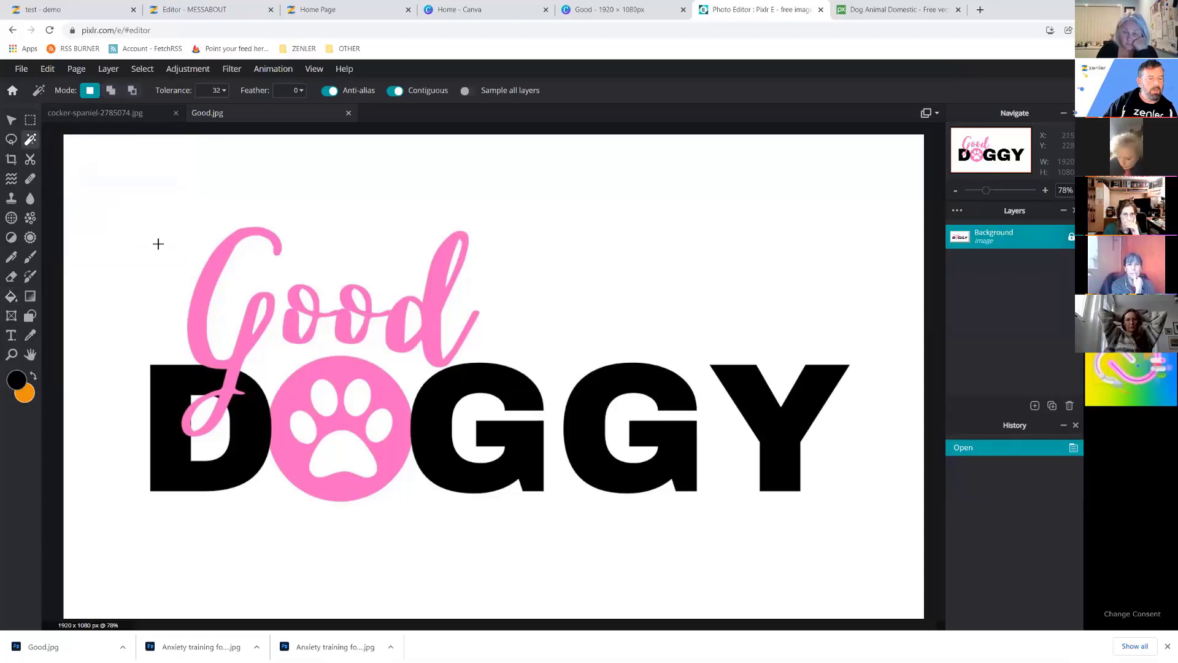
left_click(140, 255)
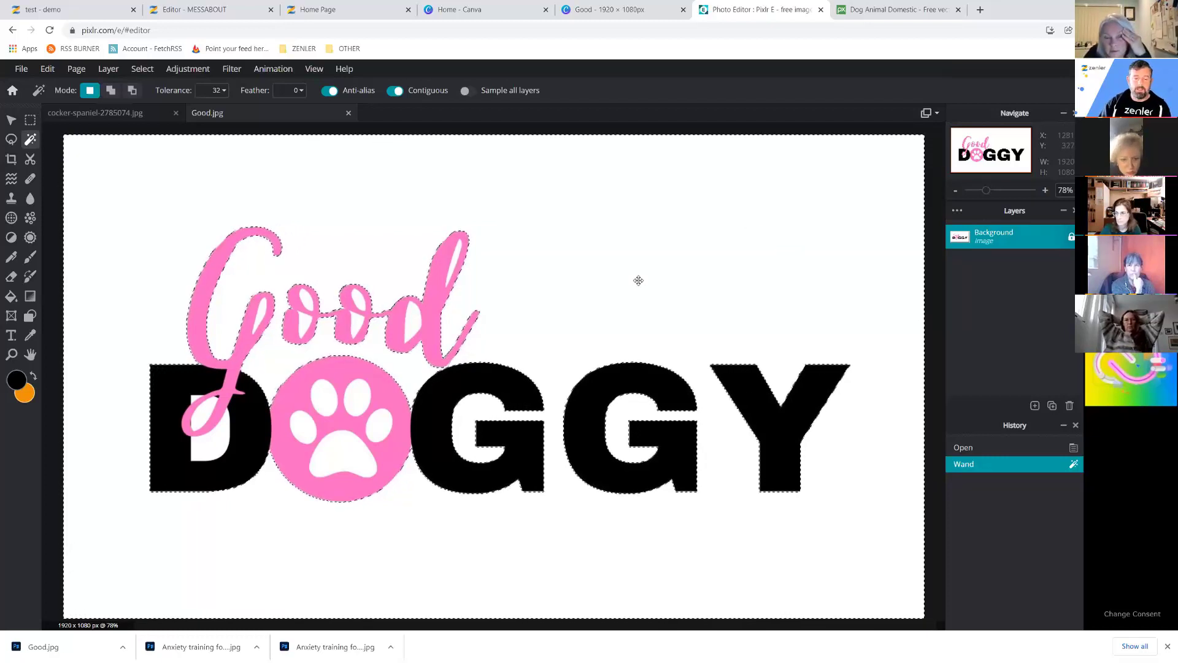
key("Delete")
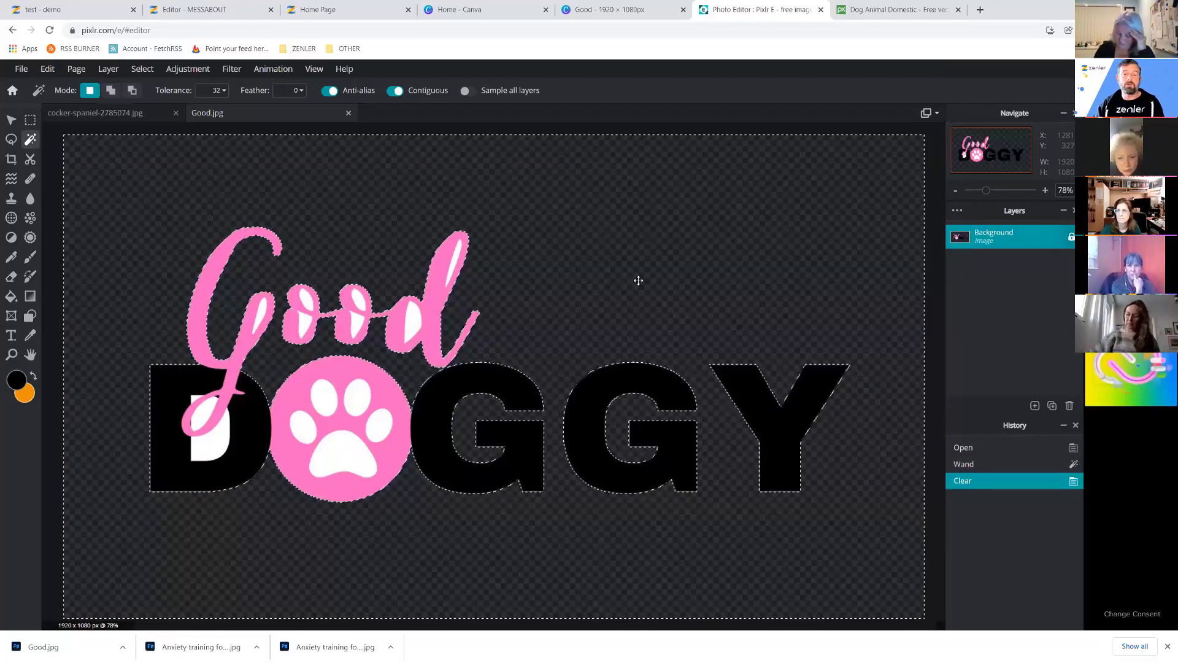
Delete the white inside the G, both o's and the d loops of Good.
left_click(266, 312)
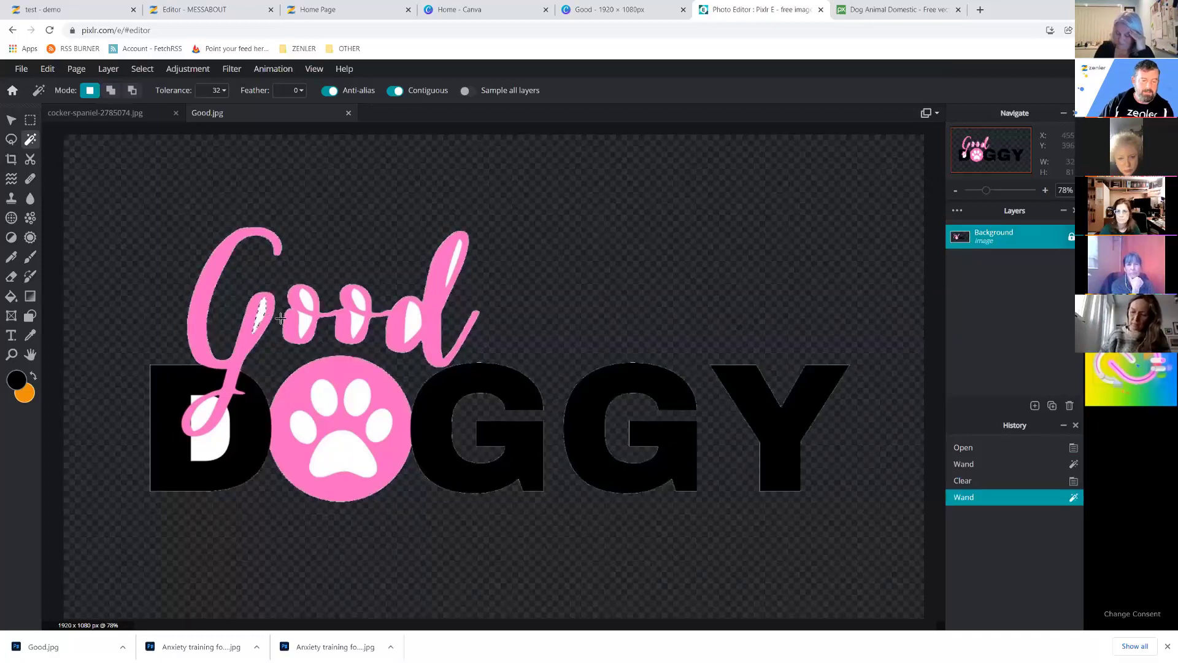
key("Delete")
left_click(303, 319)
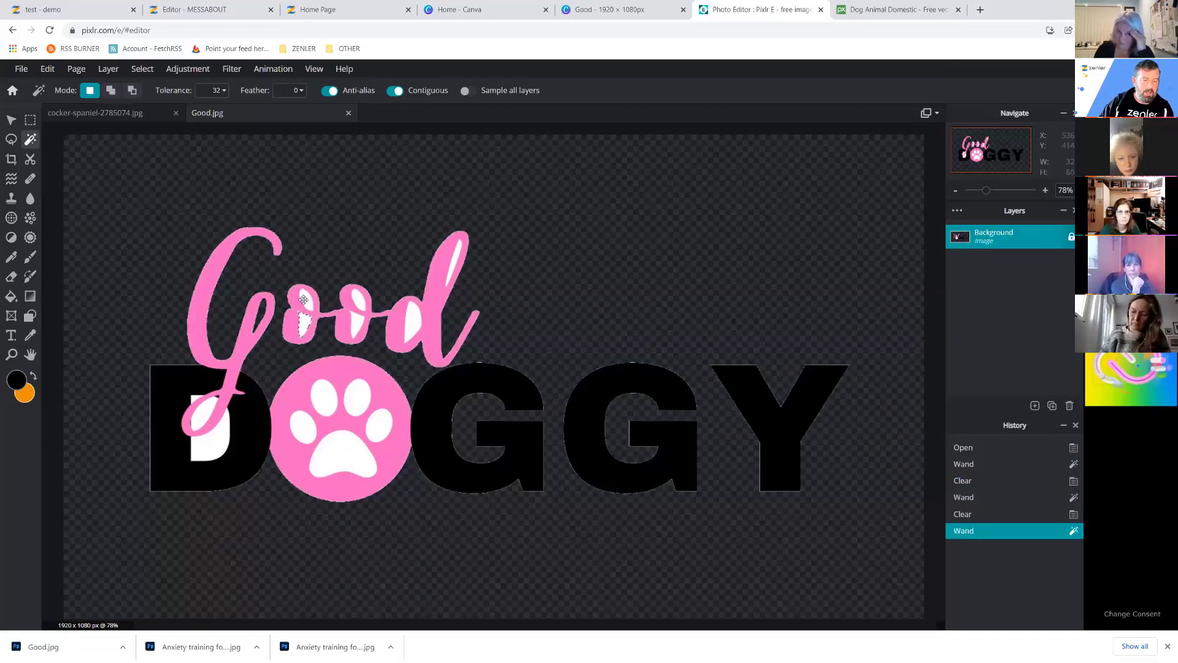
key("Delete")
left_click(303, 299)
key("Delete")
left_click(356, 323)
key("Delete")
left_click(358, 301)
key("Delete")
left_click(412, 322)
key("Delete")
left_click(455, 256)
key("Delete")
Delete the remaining white inside the D counter and the G's script loop.
left_click(209, 442)
key("Delete")
left_click(196, 402)
key("Delete")
left_click(229, 464)
key("Delete")
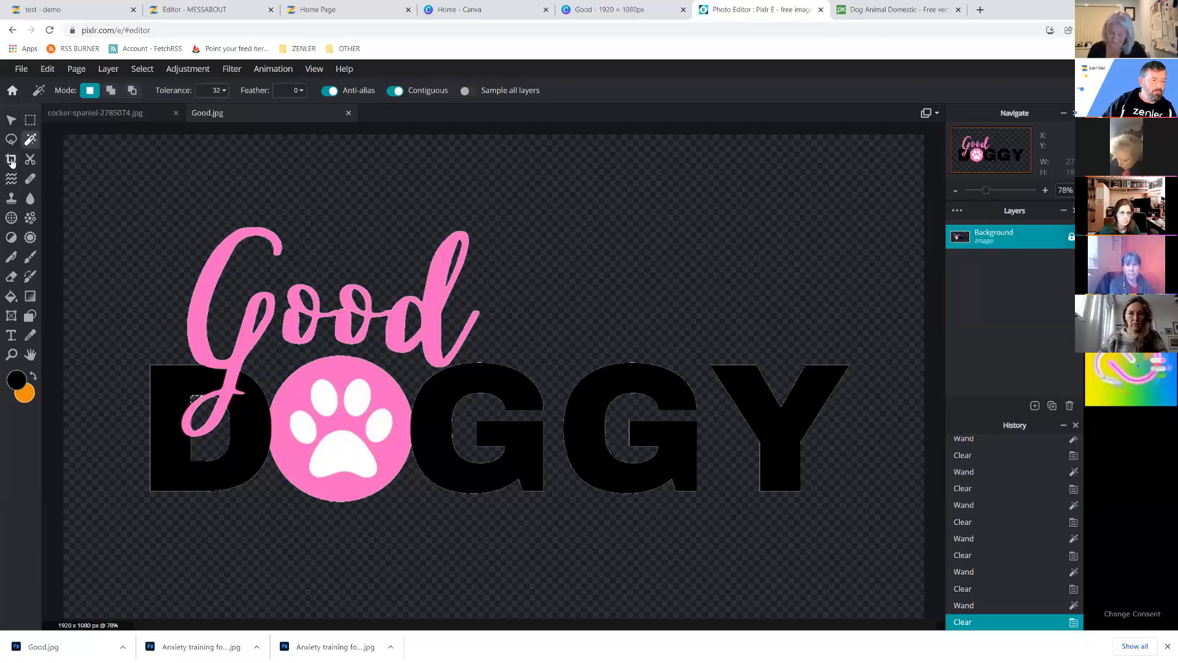
Crop the logo image tightly around the lettering to 1611 × 651 px.
left_click(81, 207)
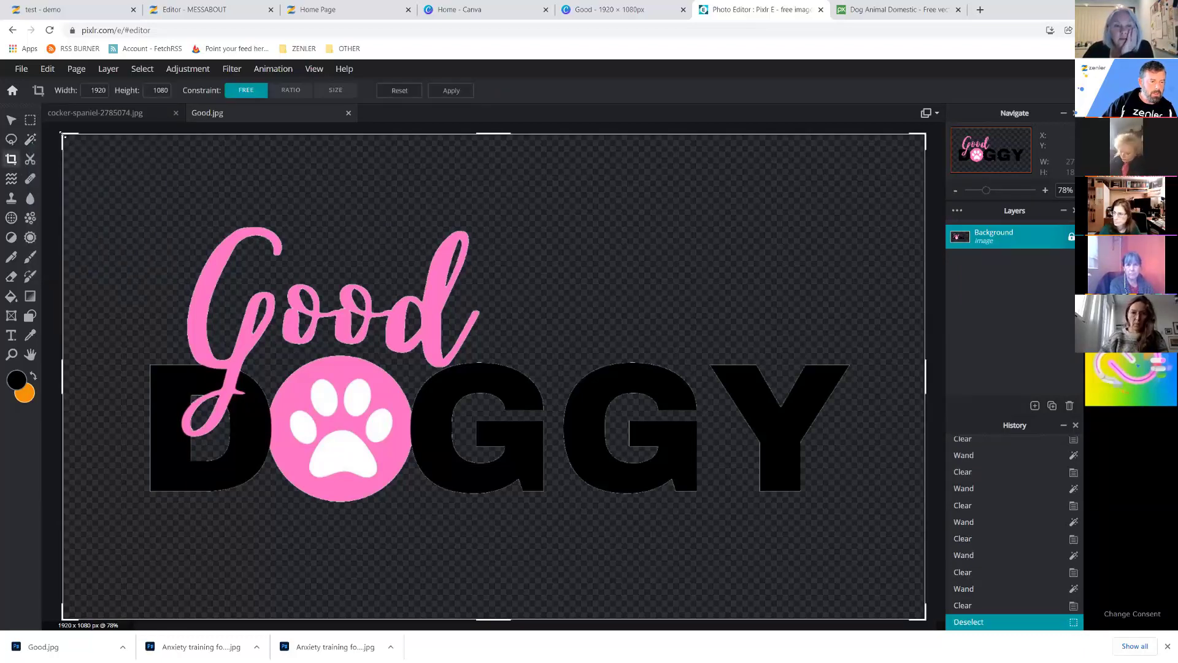
left_click_drag(61, 131, 116, 219)
left_click_drag(123, 225, 136, 218)
left_click_drag(548, 610, 553, 507)
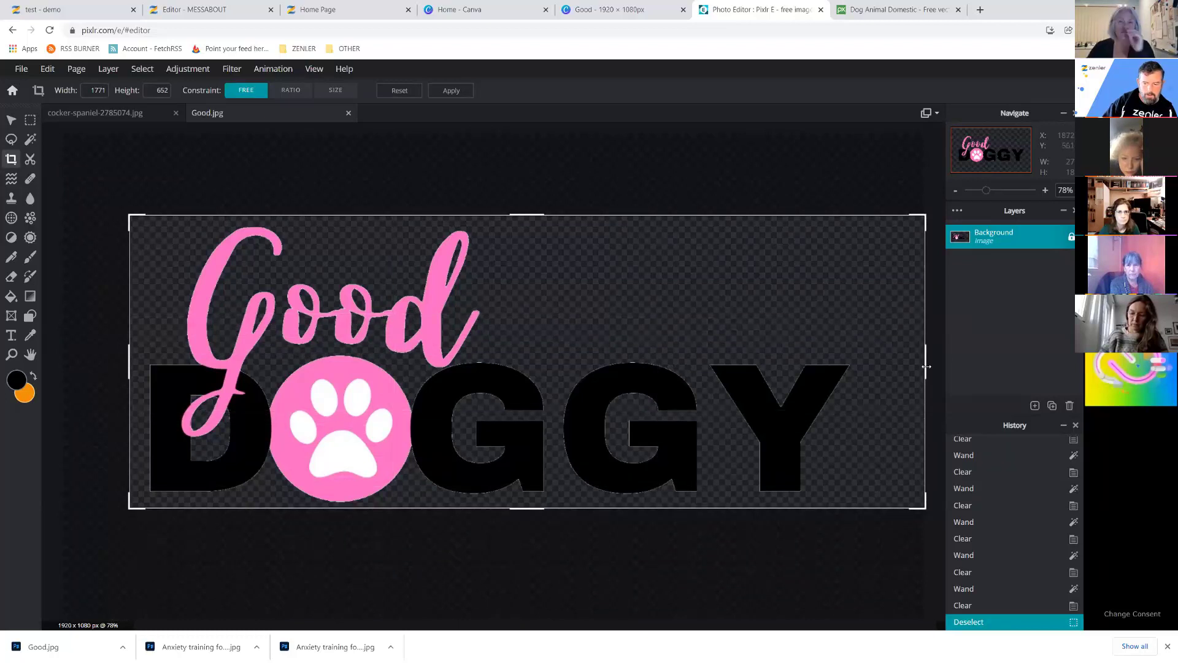
left_click_drag(926, 366, 858, 366)
left_click(584, 312)
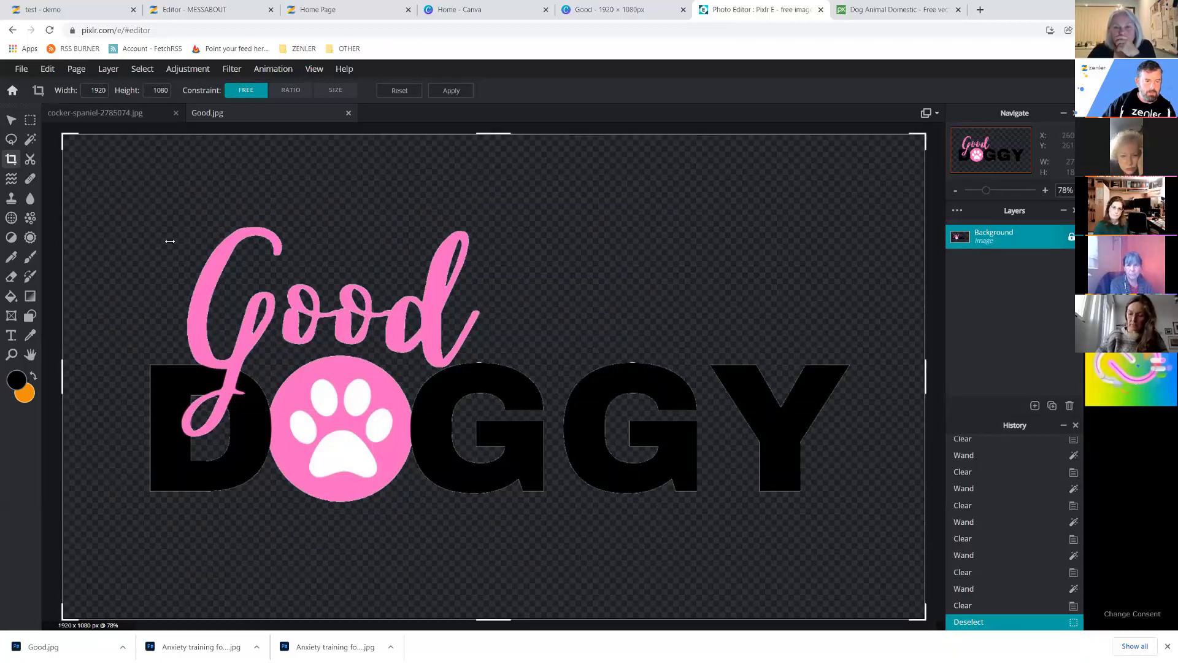
left_click_drag(64, 138, 136, 218)
left_click_drag(923, 412, 854, 422)
left_click_drag(498, 618, 503, 506)
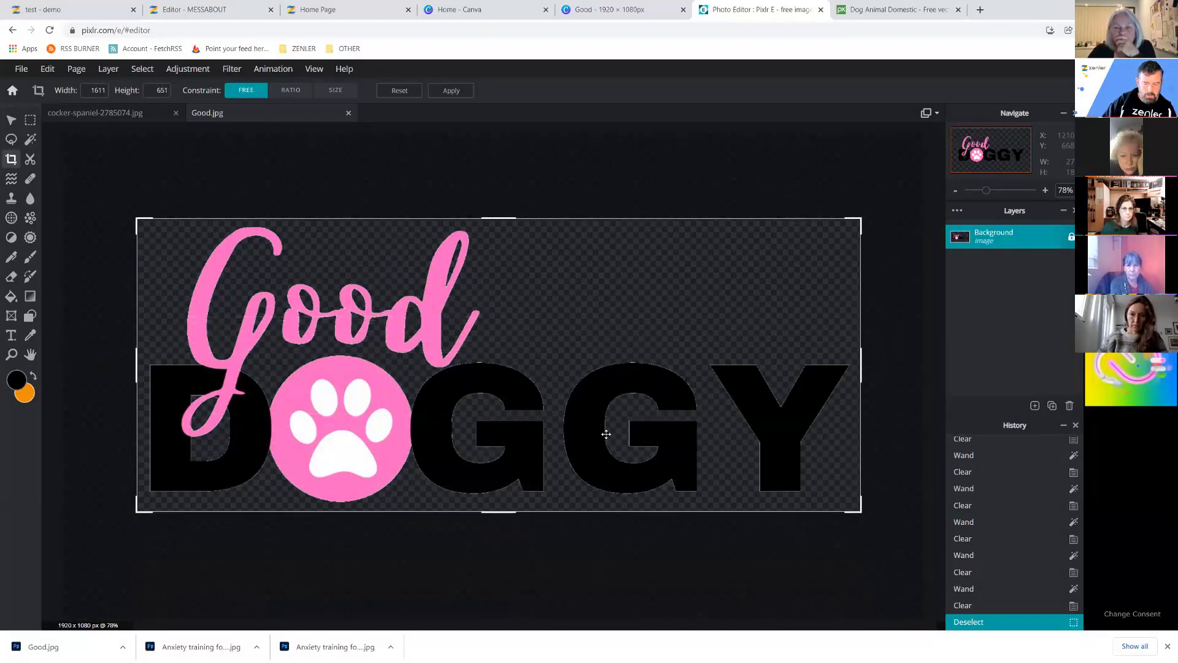
key("Return")
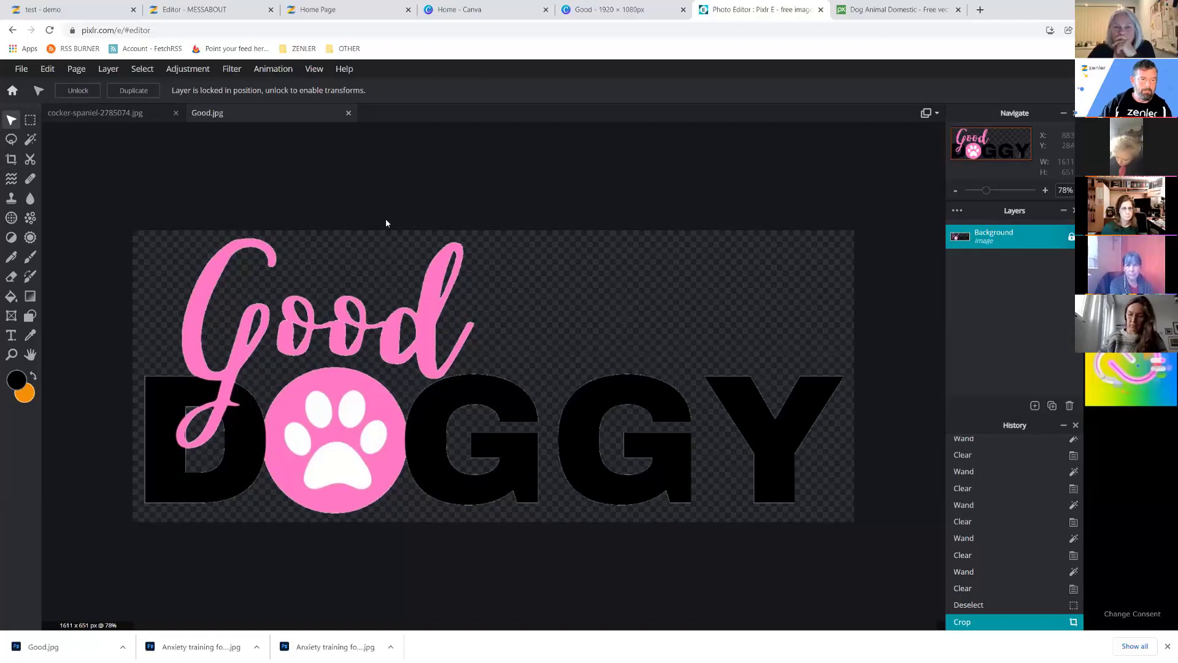
Export the logo as PNG into the DOG TRAINING › LOGO - ASSETS folder.
left_click(23, 70)
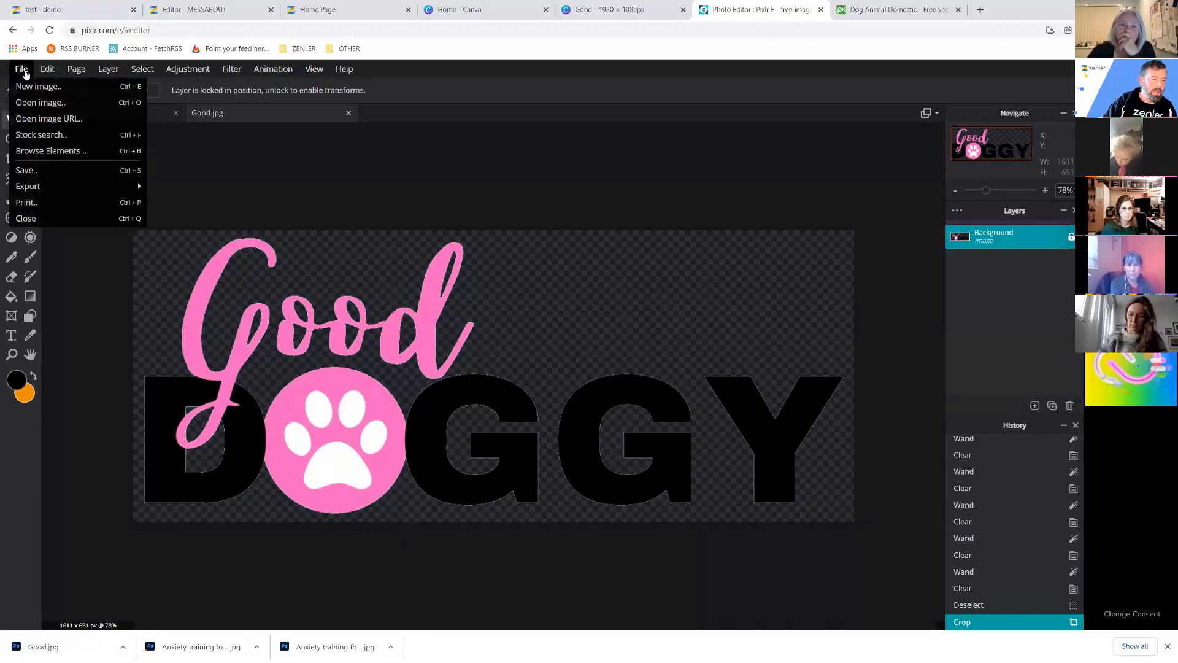
mouse_move(53, 193)
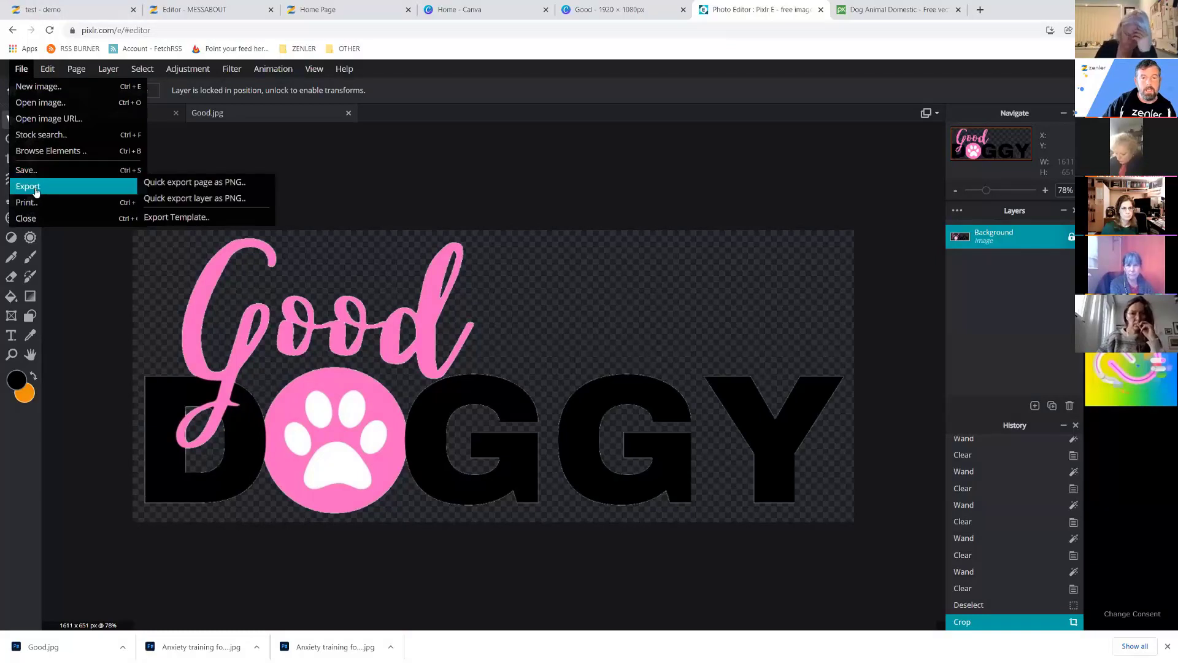
left_click(227, 184)
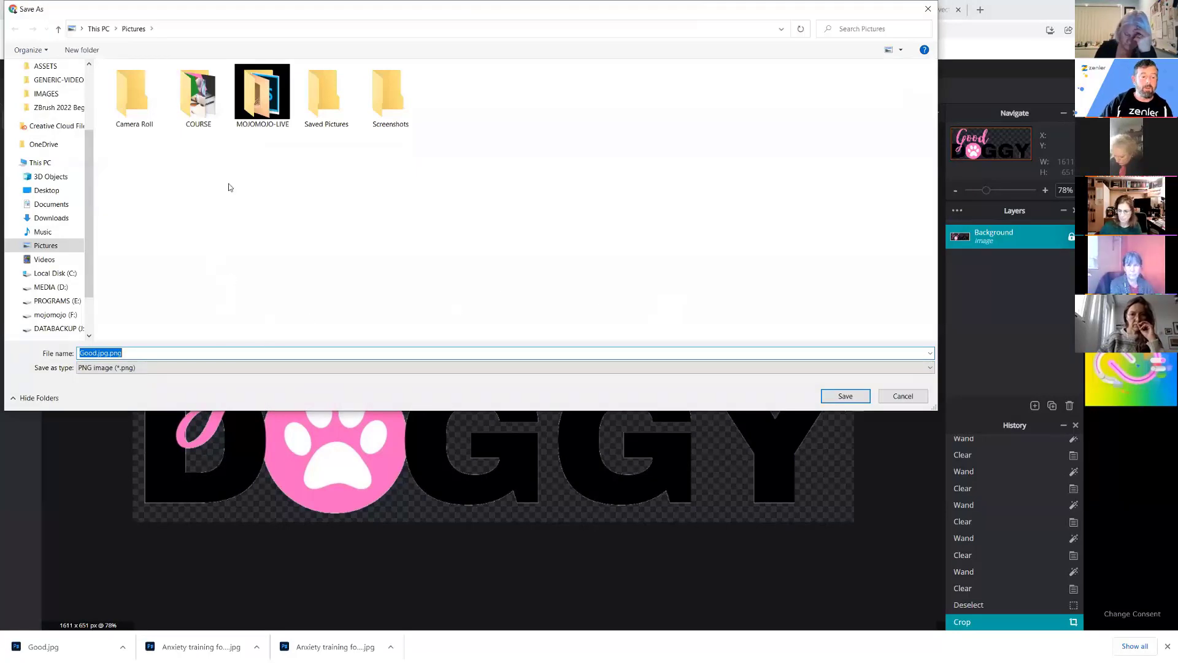
left_click(48, 190)
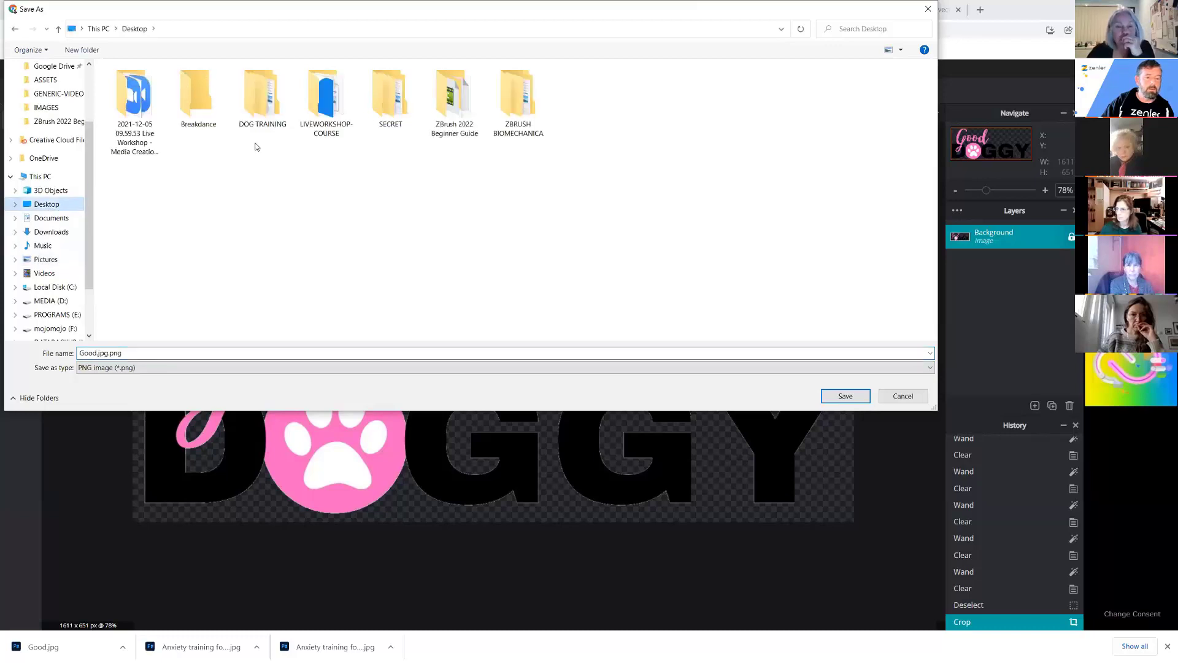
double_click(262, 101)
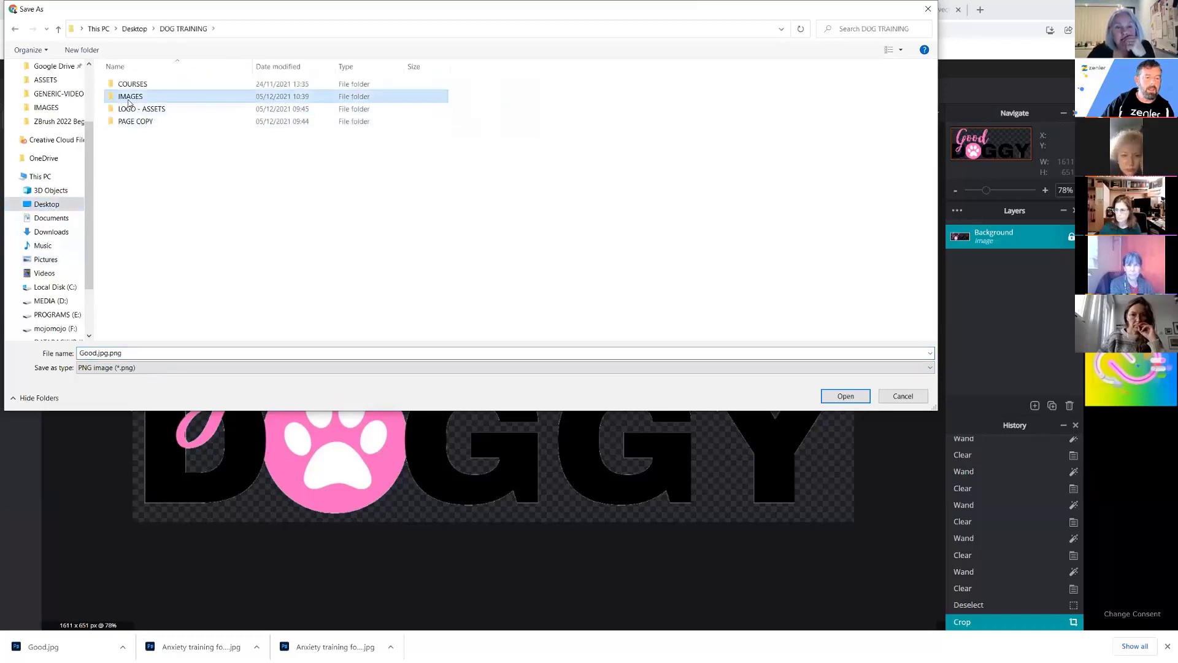
double_click(129, 98)
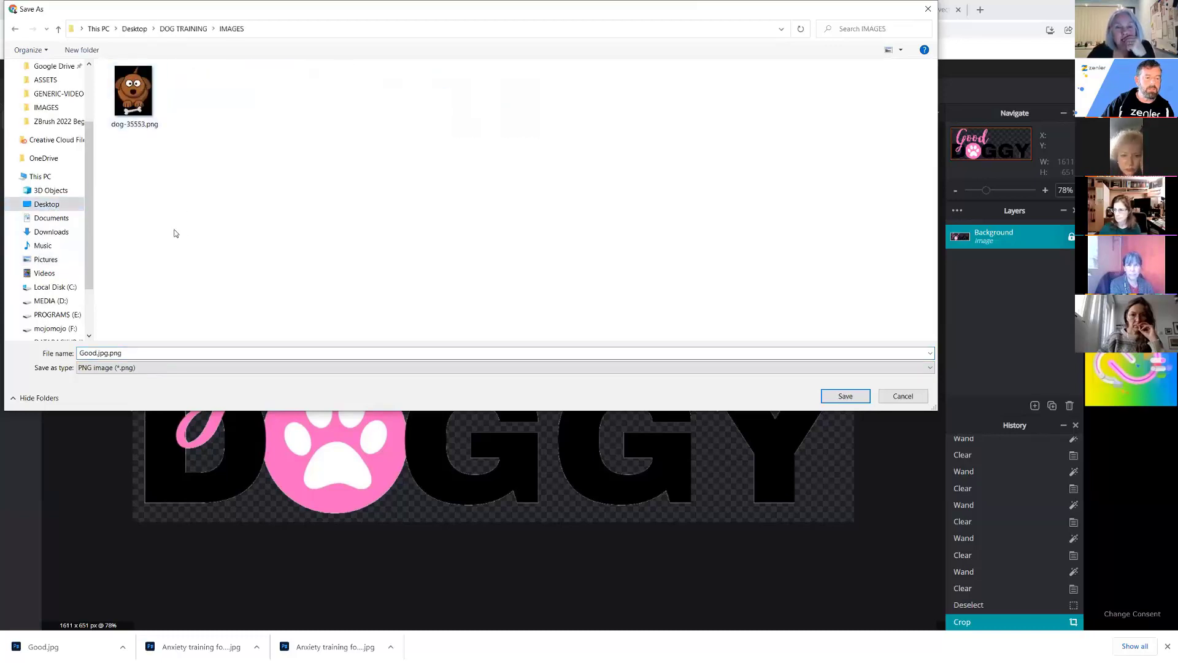
left_click(124, 29)
double_click(262, 102)
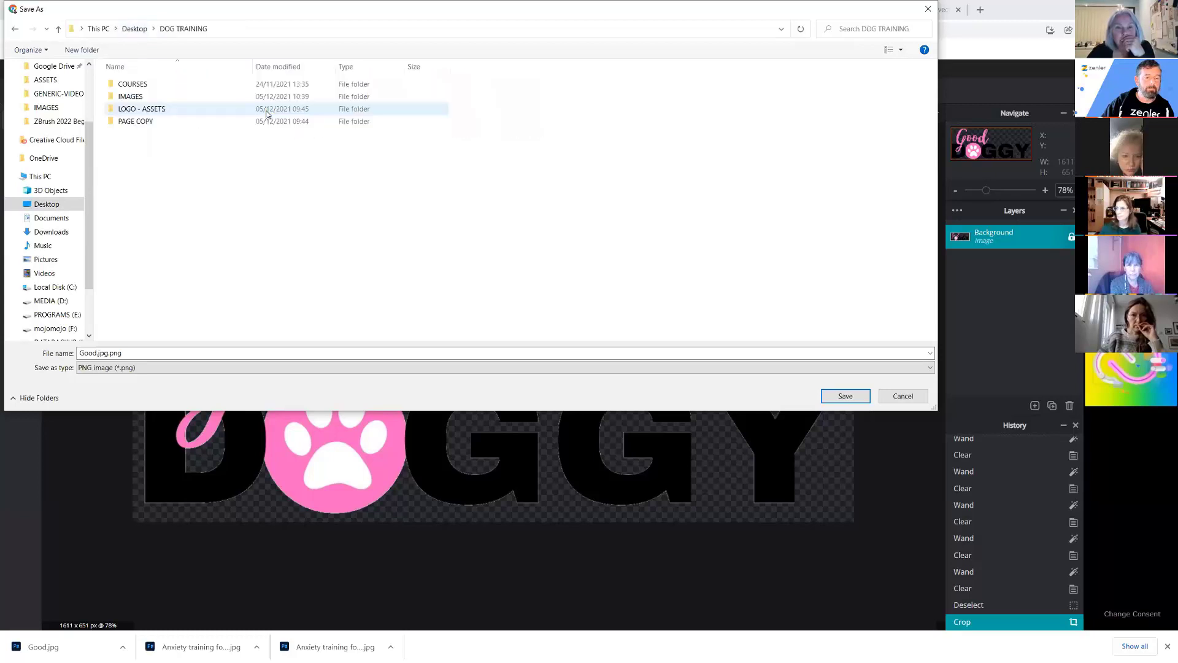
left_click(131, 109)
double_click(131, 109)
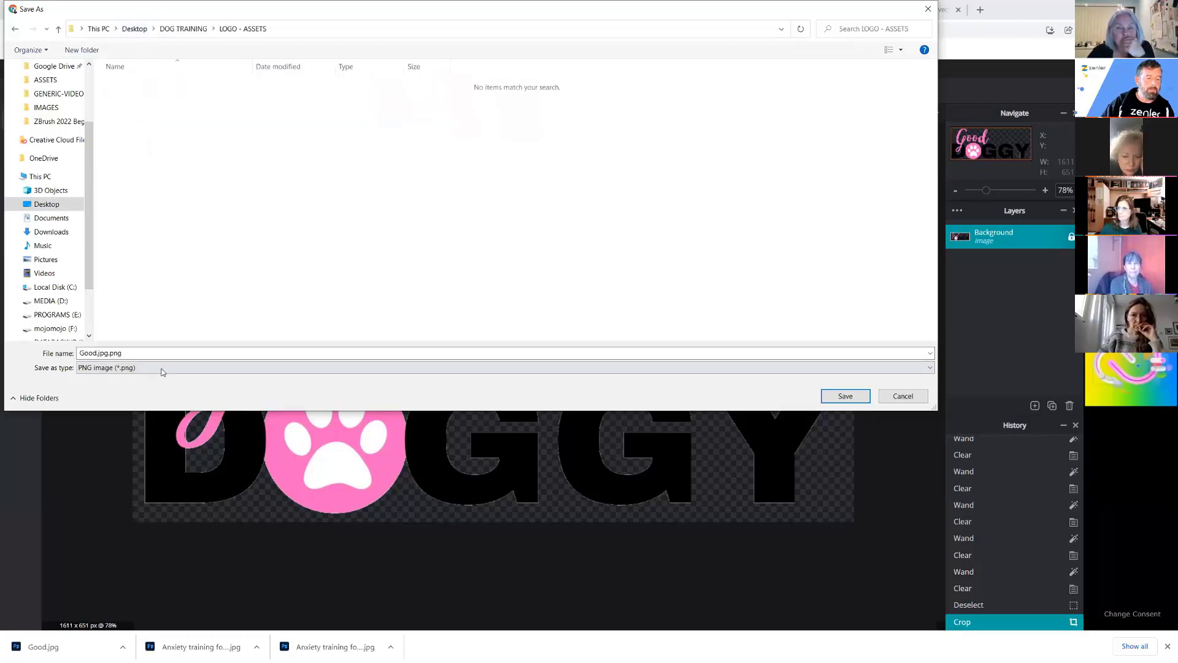
Name the file GoodDOGGY-LOGO.png and save it.
double_click(99, 353)
left_click(106, 353)
key("BackSpace")
key("BackSpace")
key("BackSpace")
key("BackSpace")
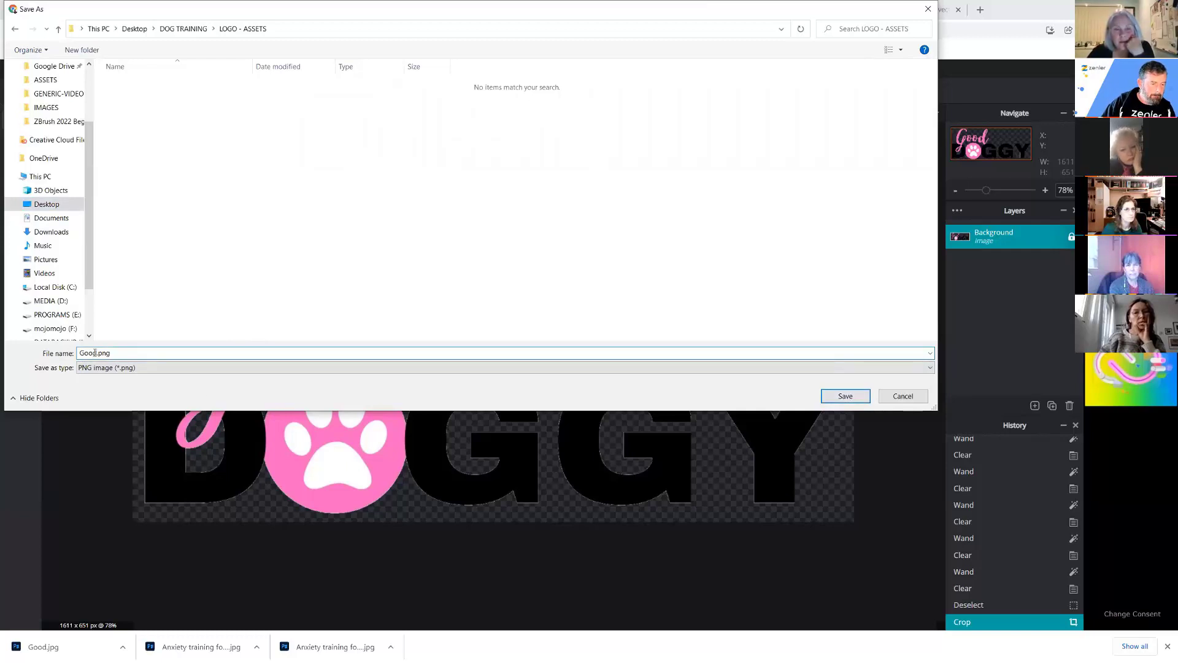
type("DOGGY-LOGO")
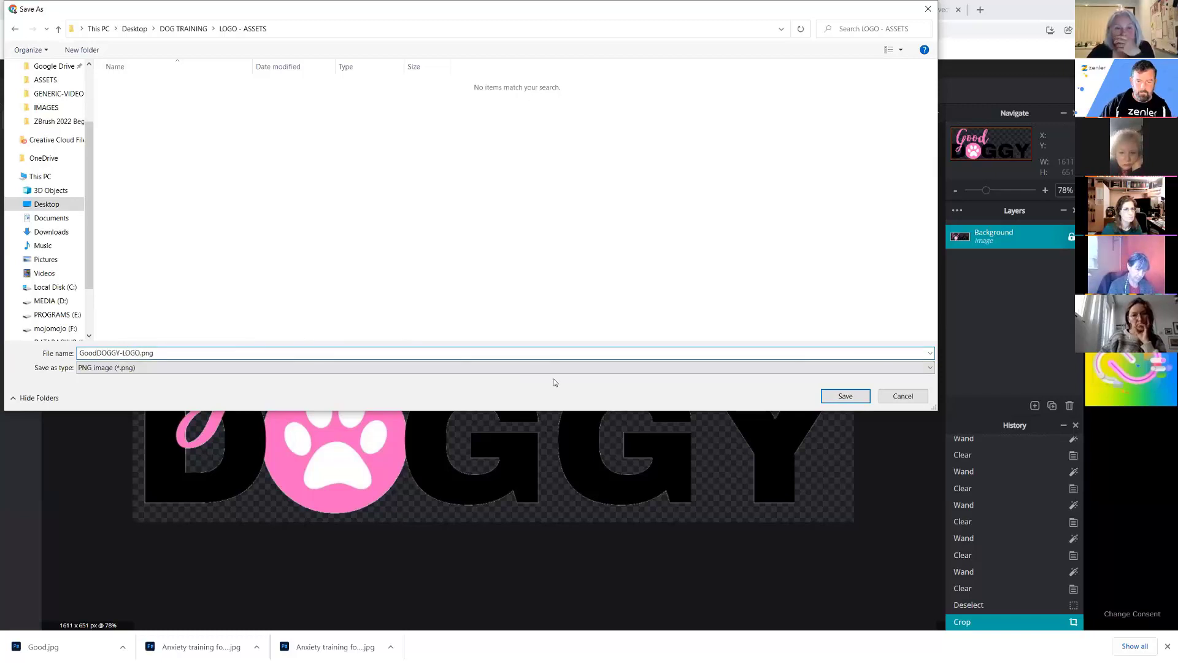
left_click(831, 394)
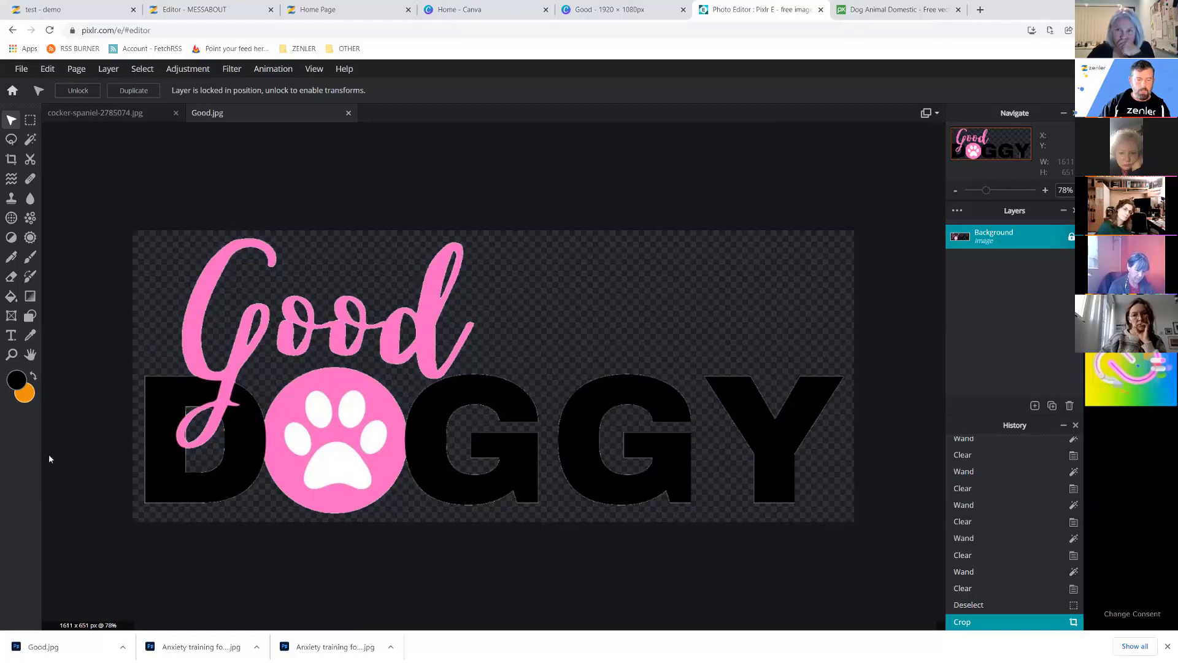
Move the downloaded Good.jpg from Downloads to the Desktop, then return to the Zenler editor.
left_click(123, 647)
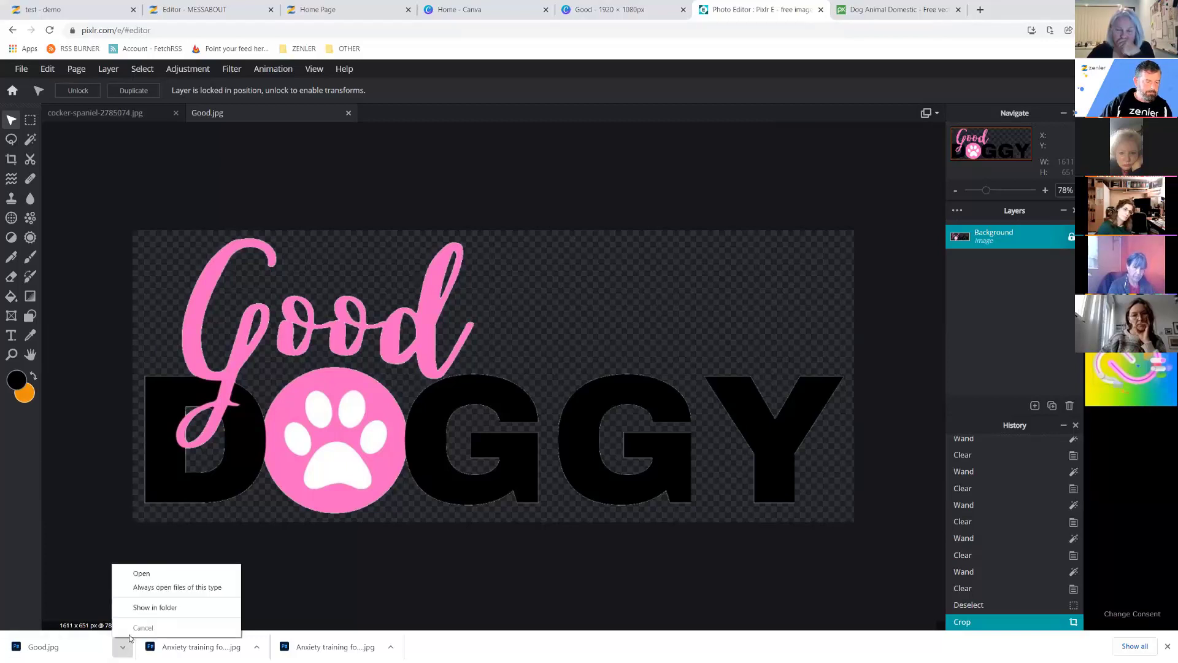
left_click(151, 611)
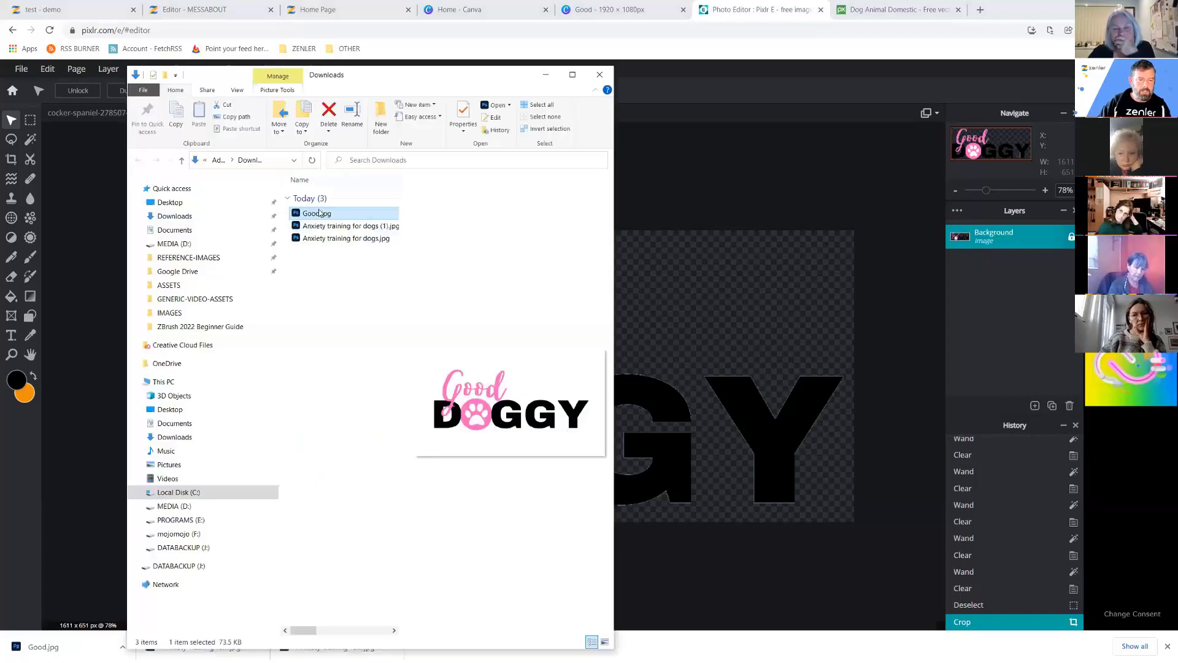
left_click(319, 213)
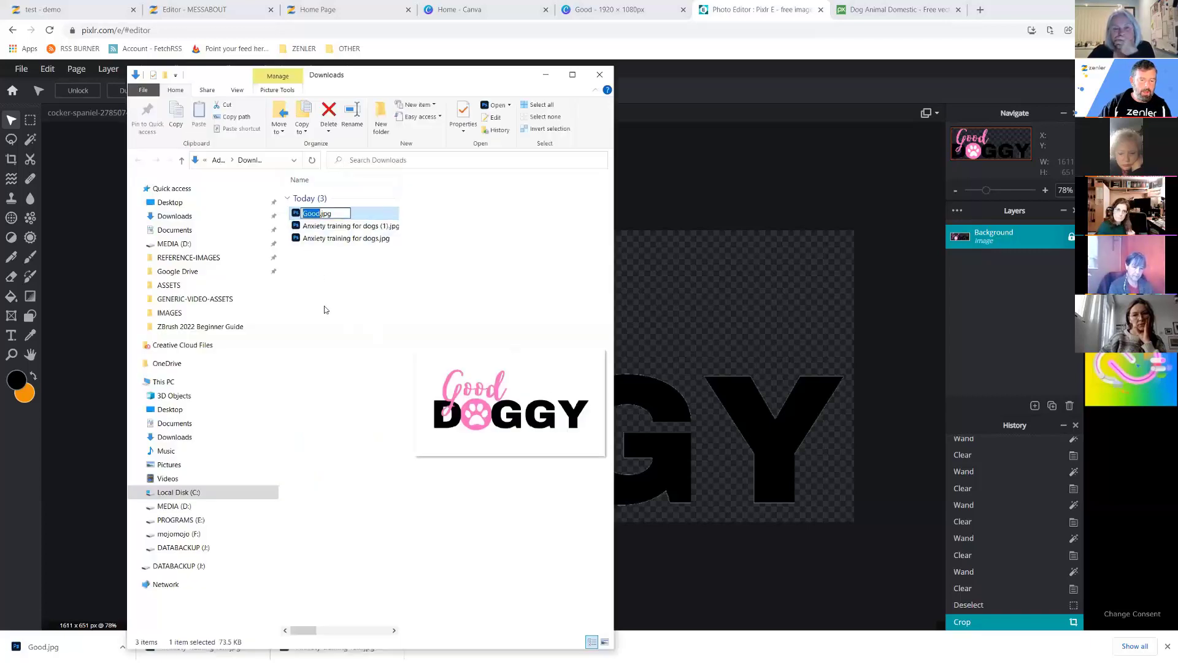
key("Return")
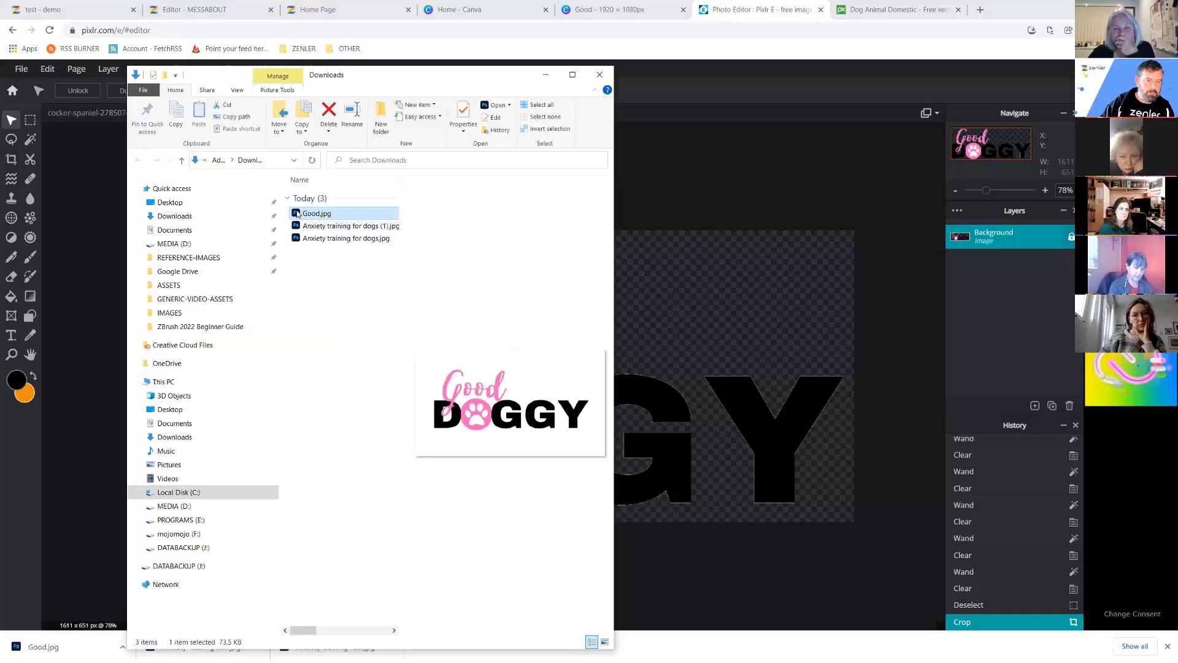
left_click_drag(296, 213, 226, 206)
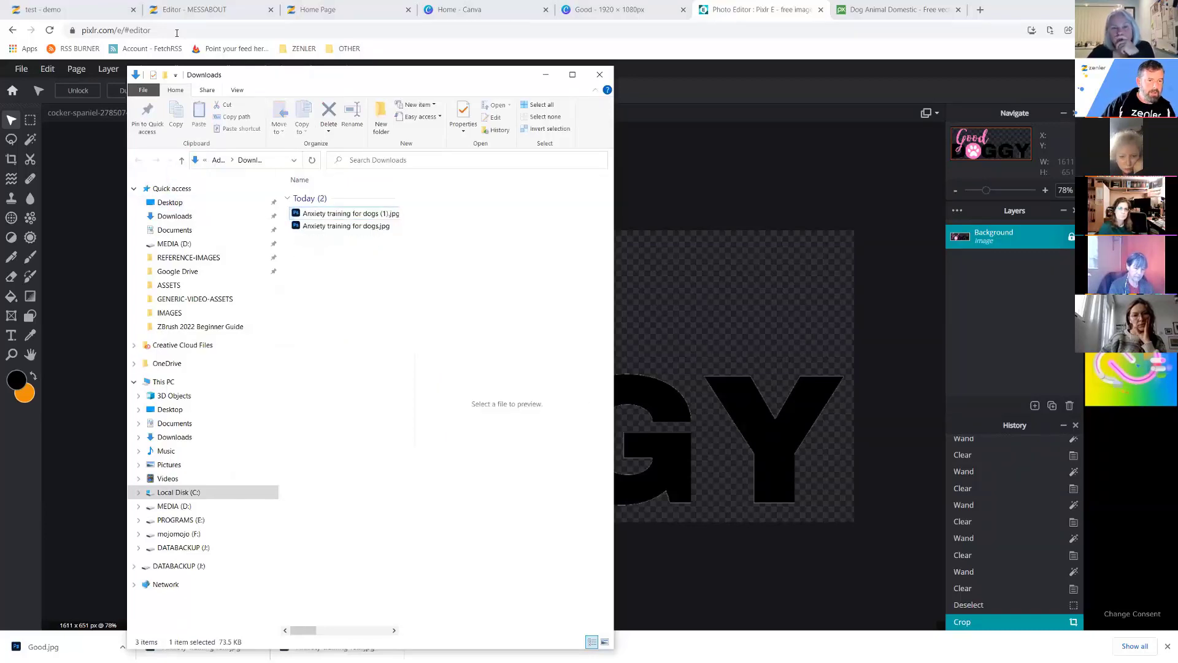
left_click(206, 11)
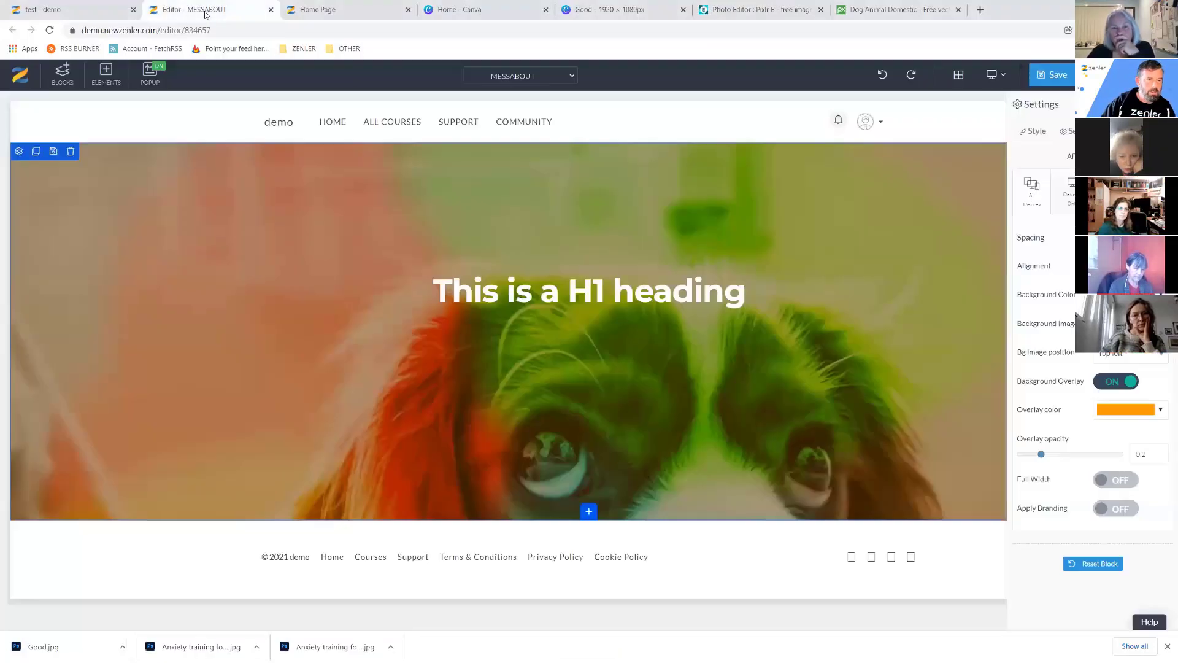
Add an image element below the H1 heading and upload Desktop\Good.jpg.
left_click(589, 306)
left_click(586, 316)
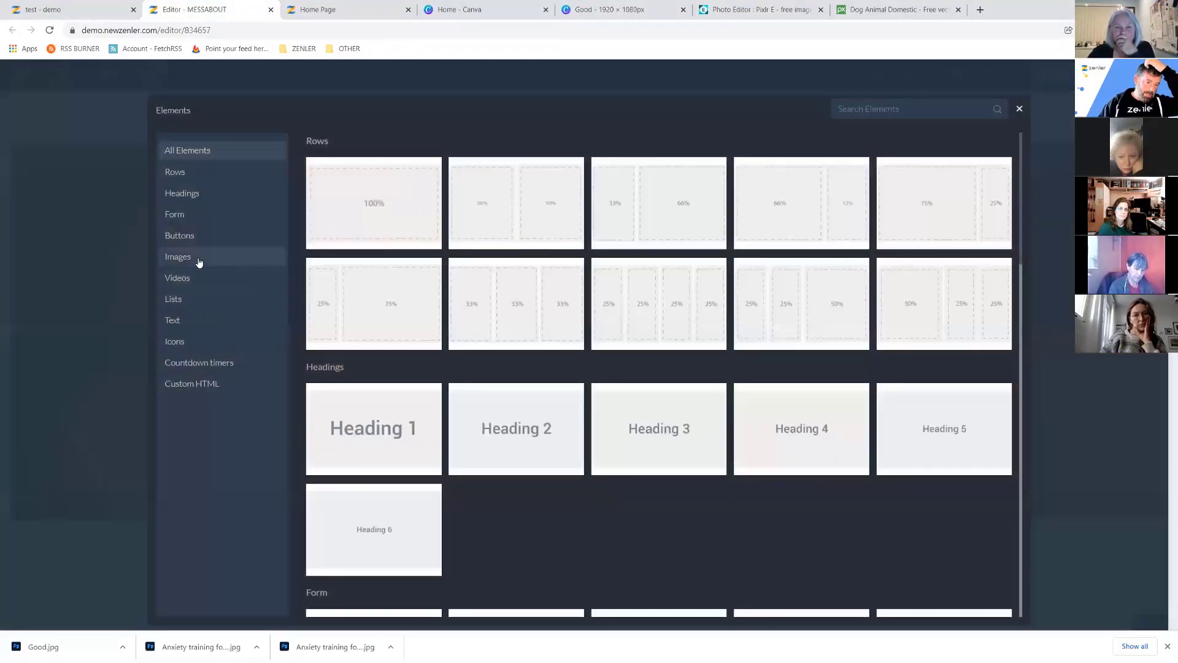
left_click(199, 263)
left_click(373, 216)
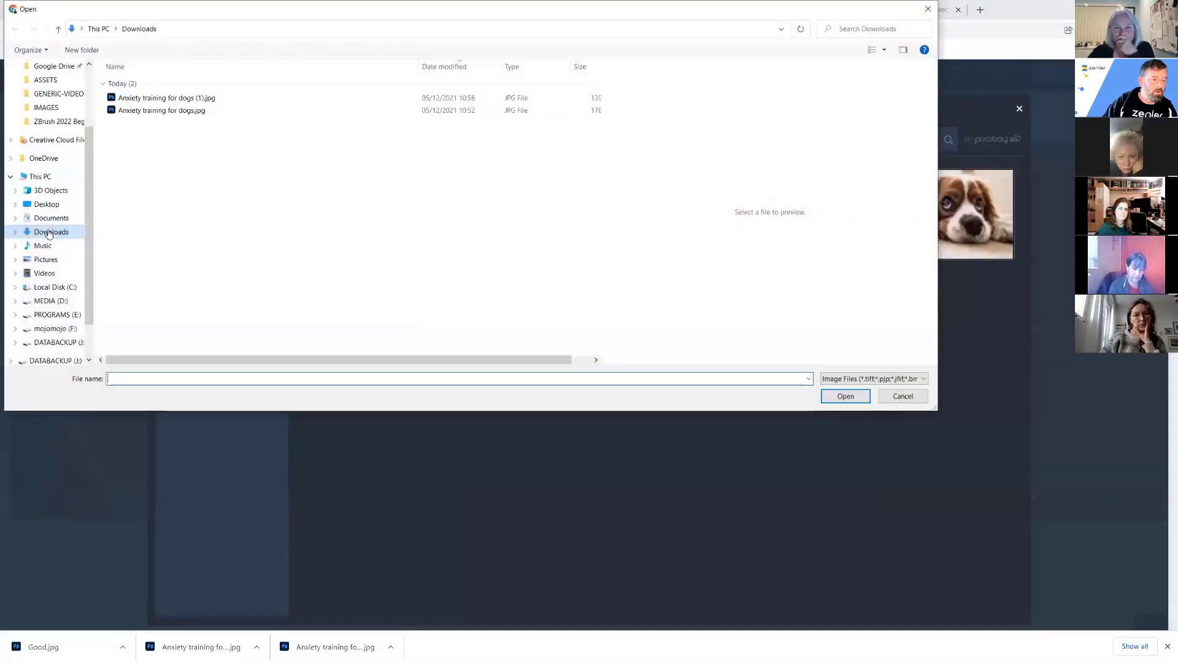
left_click(44, 205)
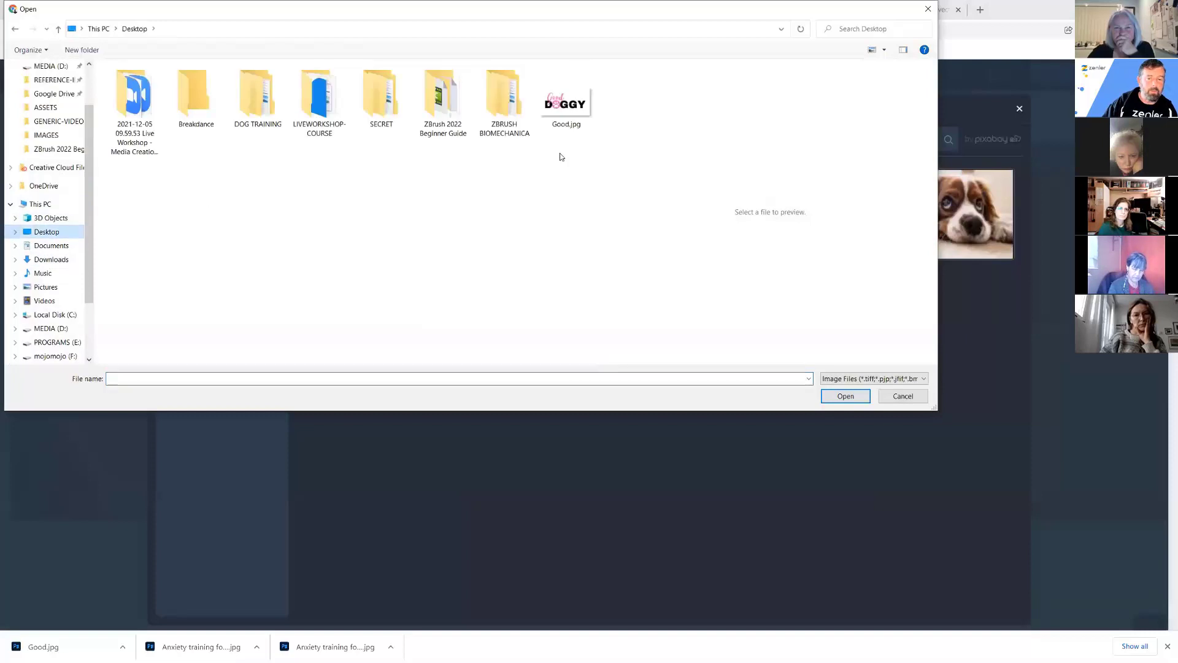
left_click(563, 114)
left_click(845, 395)
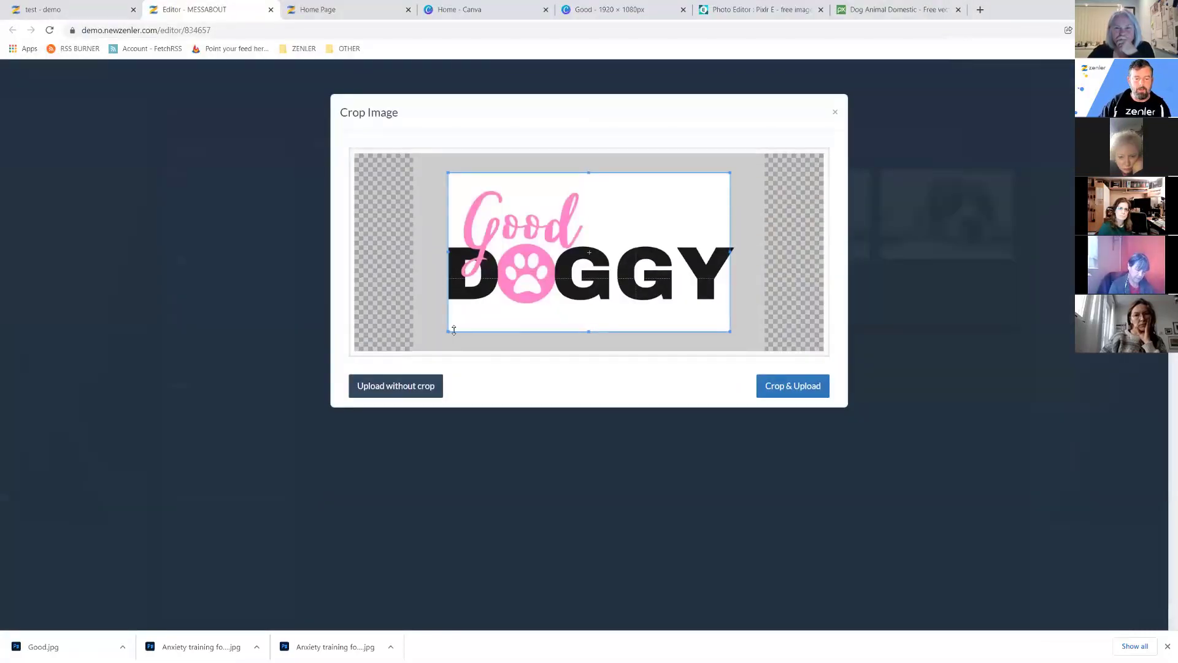
Trim the crop box slightly at top and bottom, widen it a little, and upload.
left_click_drag(587, 331, 588, 312)
left_click_drag(448, 242, 443, 242)
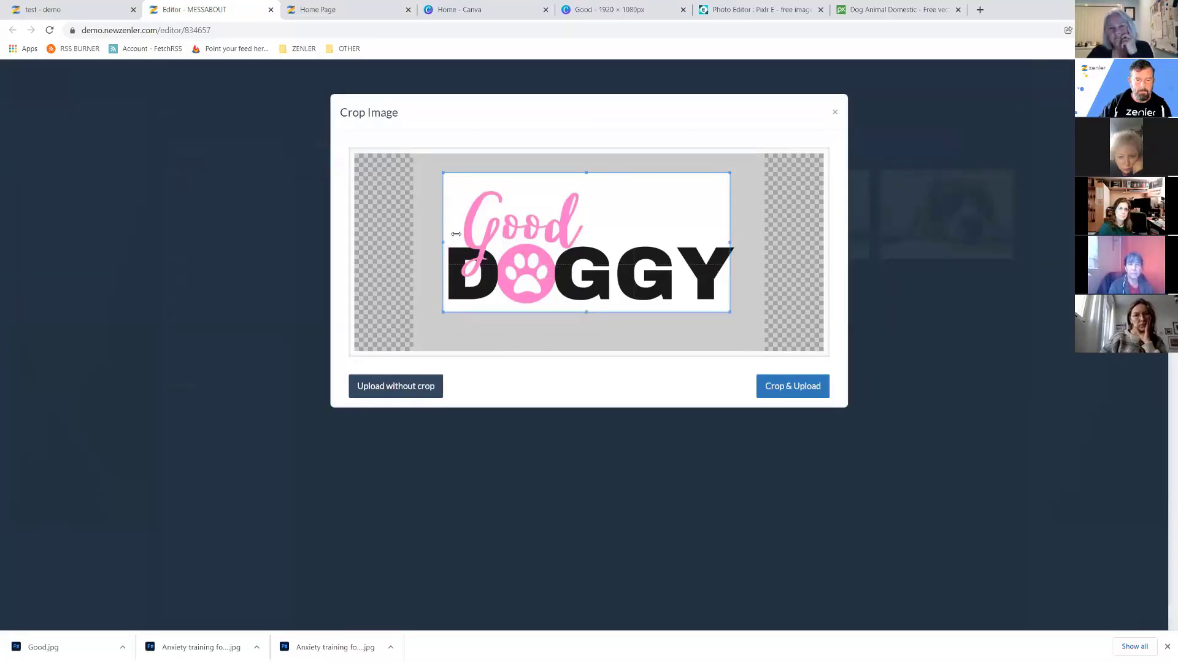
left_click_drag(587, 173, 586, 186)
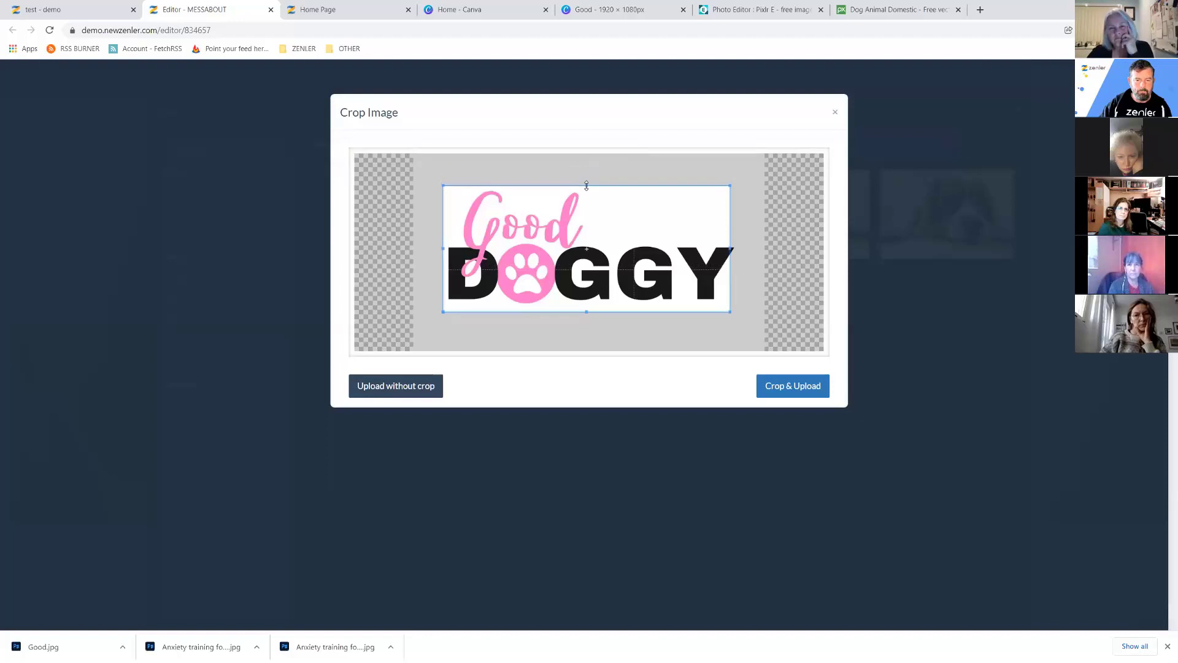
left_click_drag(729, 248, 737, 248)
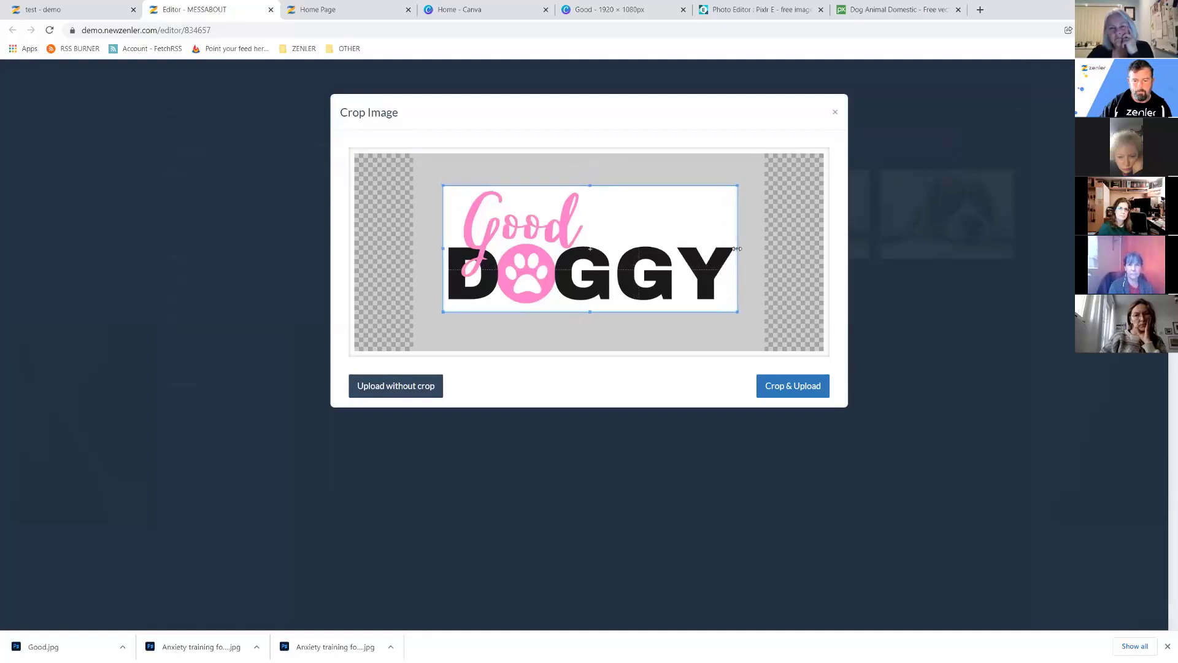
left_click(800, 392)
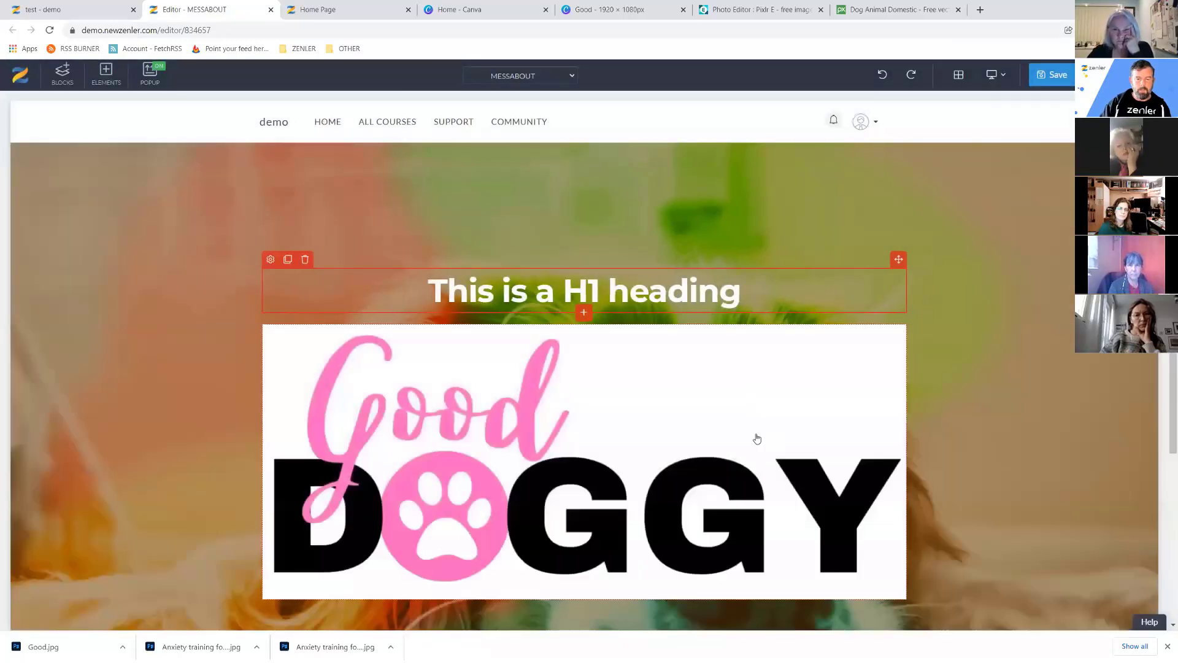
Add an image below the first logo, uploading DOG TRAINING\LOGO - ASSETS\GoodDOGGY-LOGO.png uncropped.
scroll(754, 439, "down", 2)
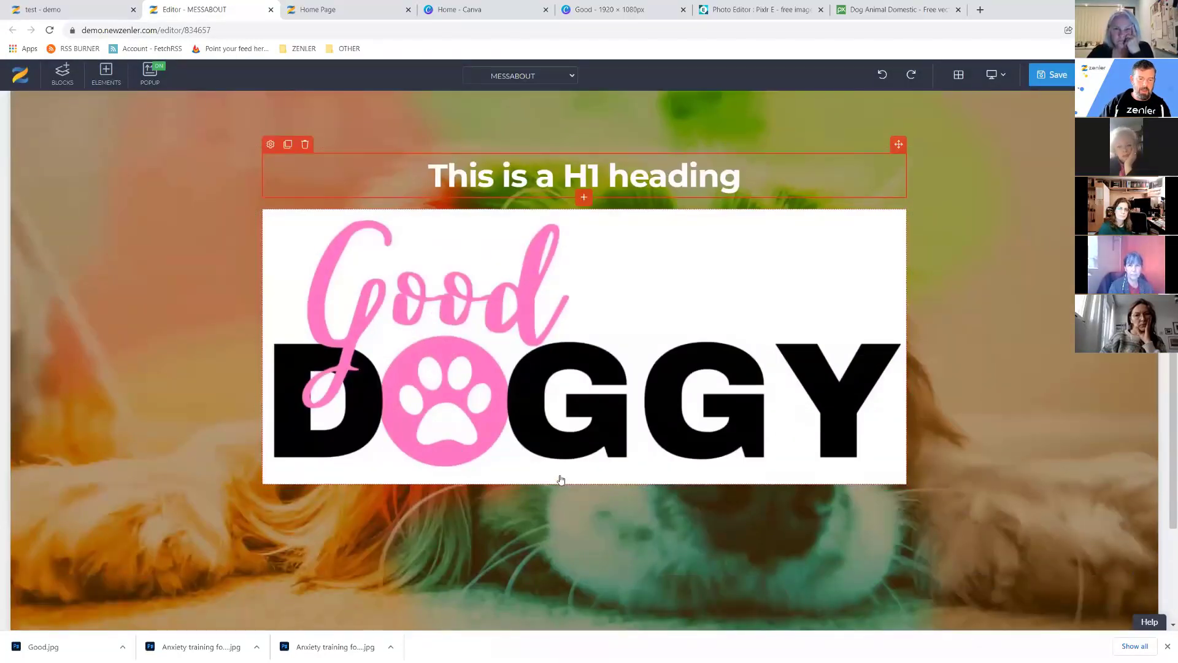
left_click(561, 470)
left_click(584, 484)
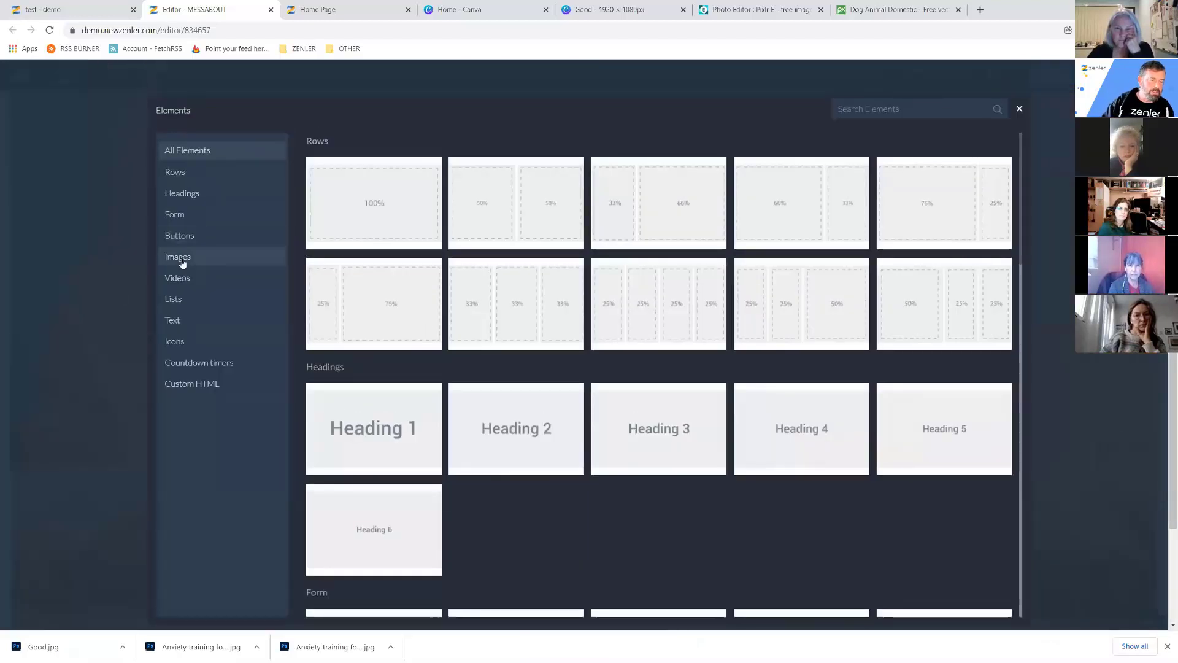
left_click(183, 262)
left_click(380, 218)
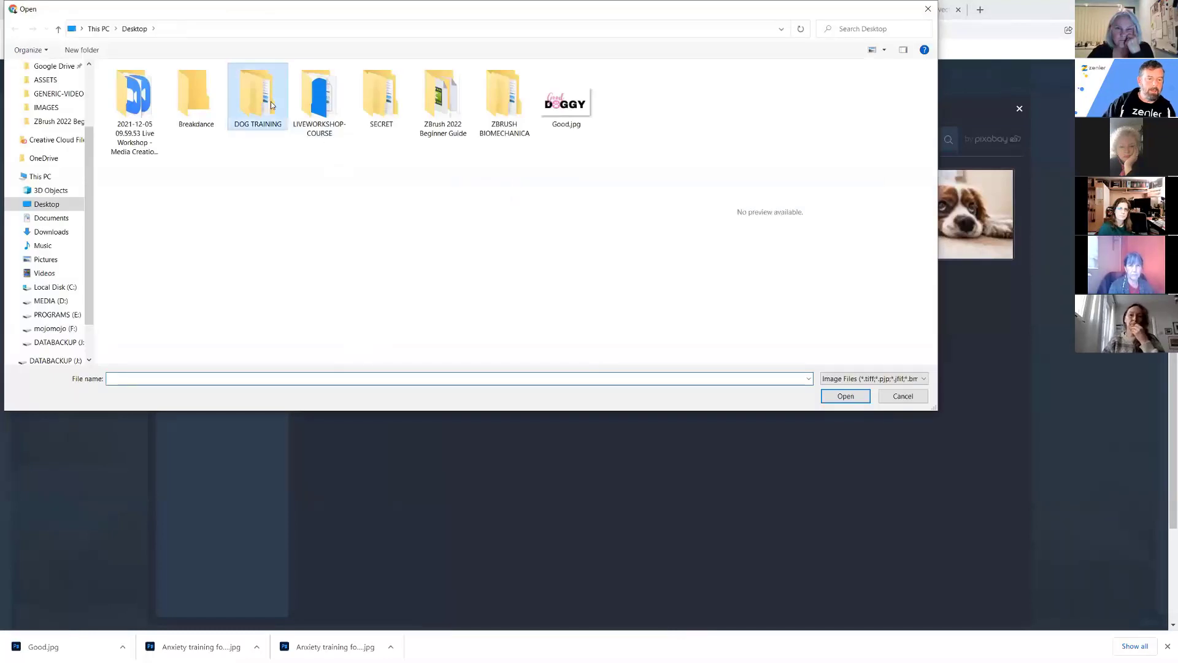
double_click(271, 105)
double_click(199, 110)
left_click(136, 109)
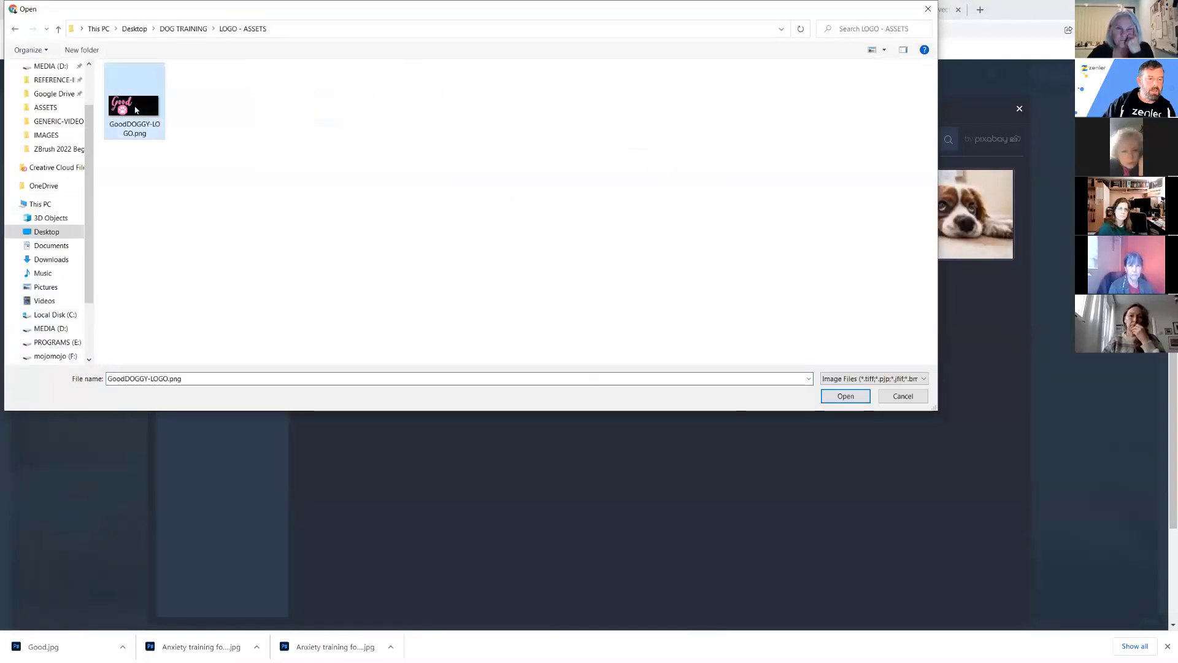
left_click(846, 395)
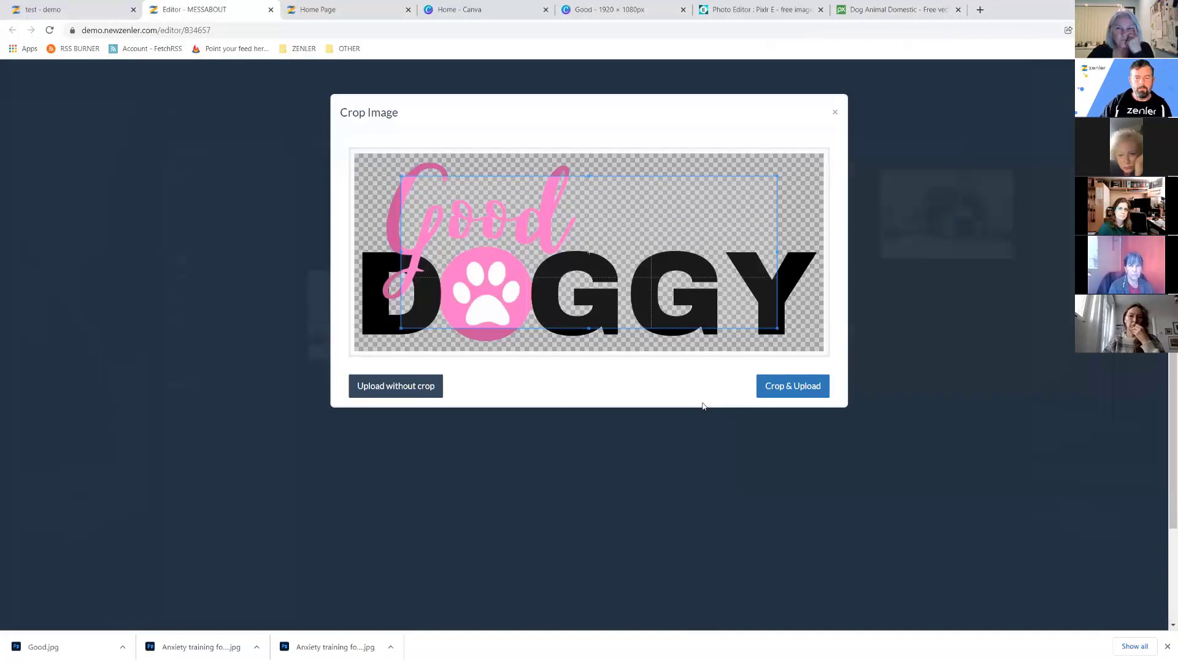
left_click(395, 396)
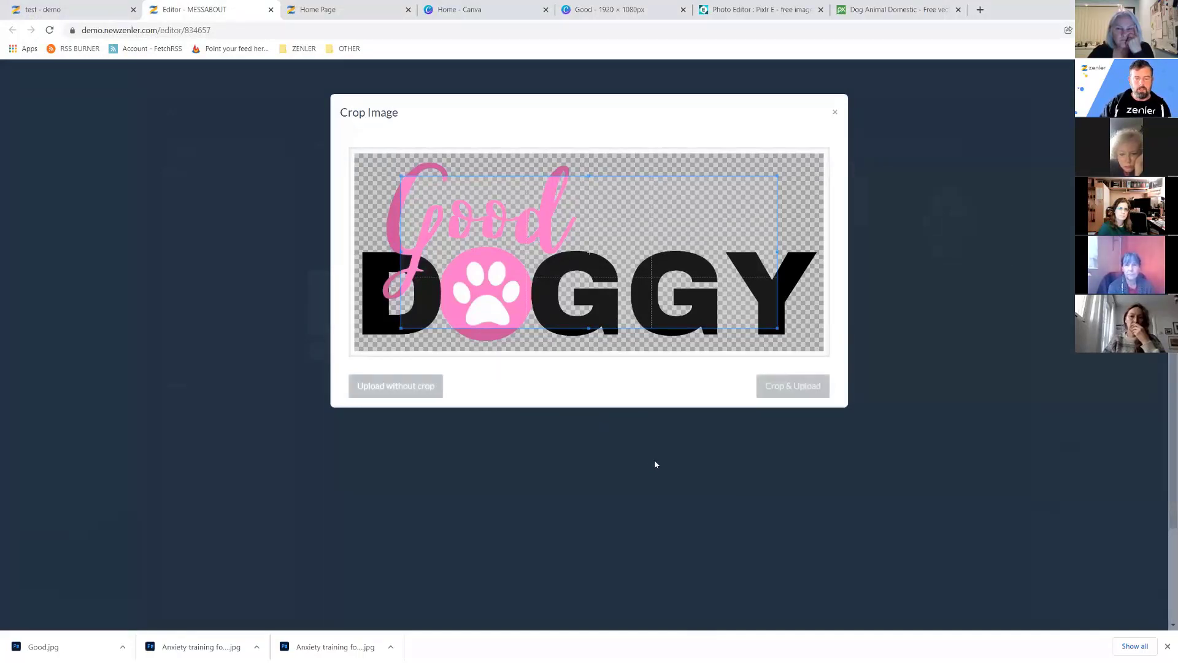
scroll(710, 425, "down", 5)
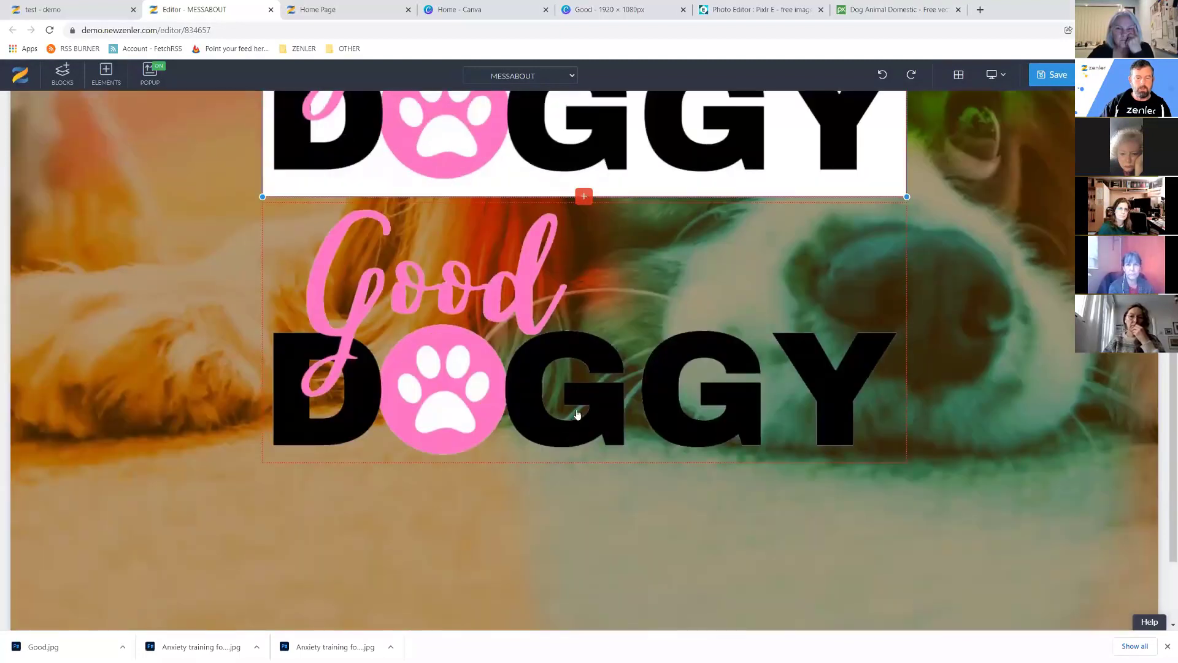
Resize the transparent Good DOGGY logo much smaller, then view the demo site's Home Page.
scroll(569, 425, "up", 3)
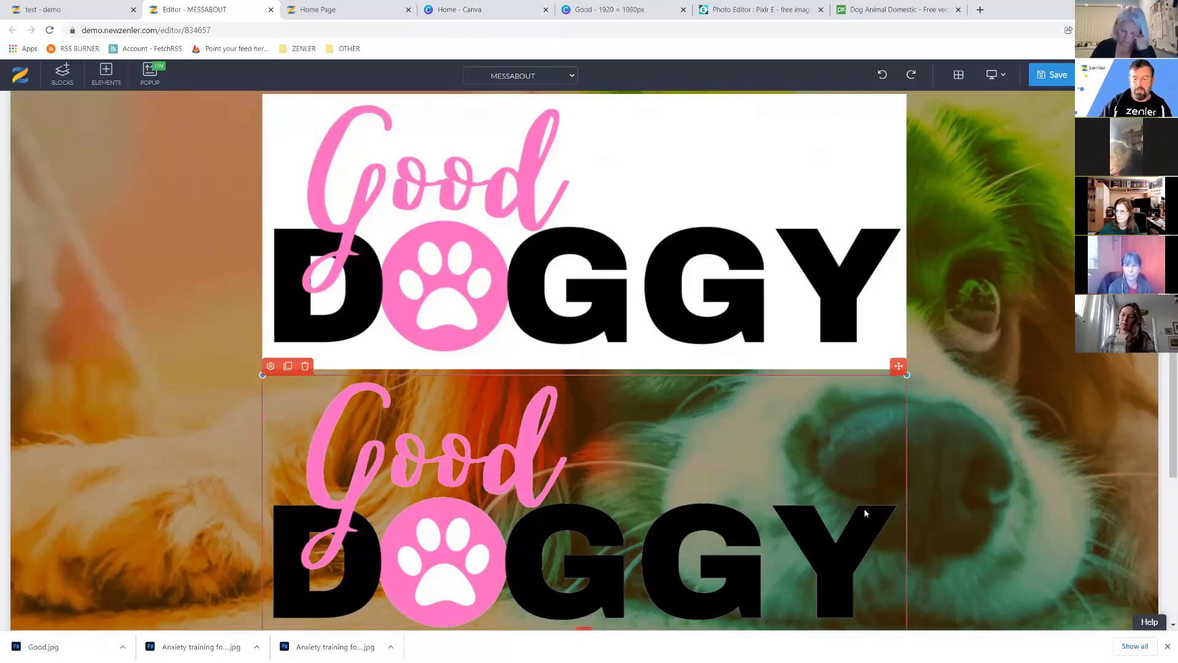
scroll(865, 509, "down", 4)
left_click_drag(906, 404, 686, 343)
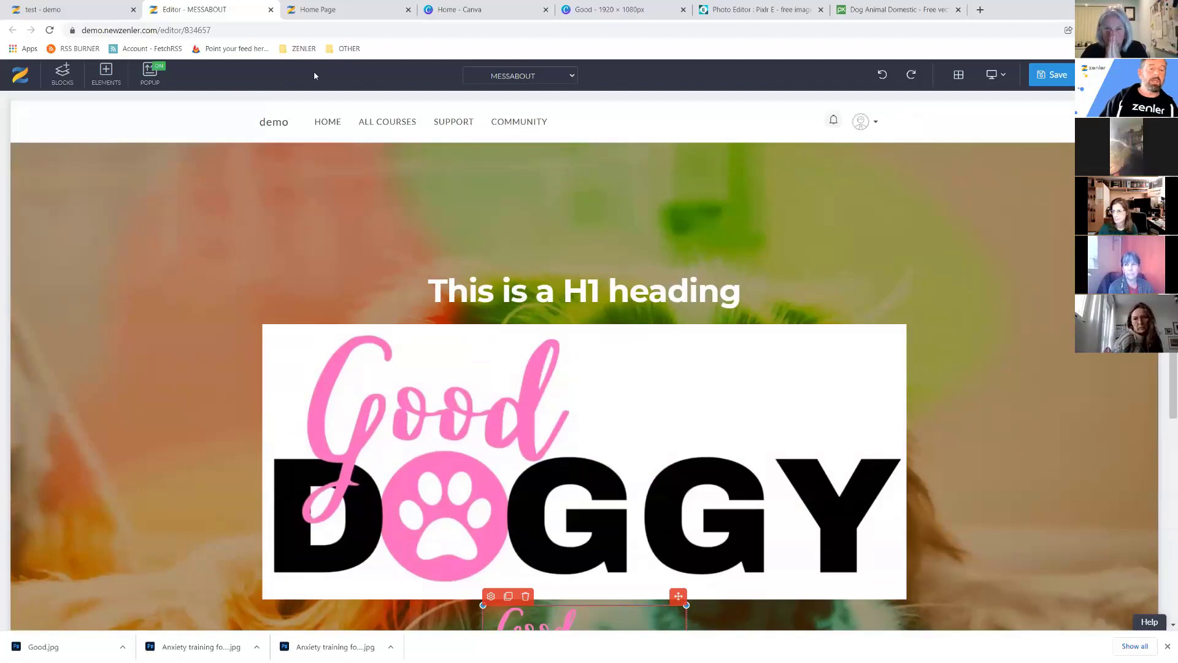
left_click(356, 14)
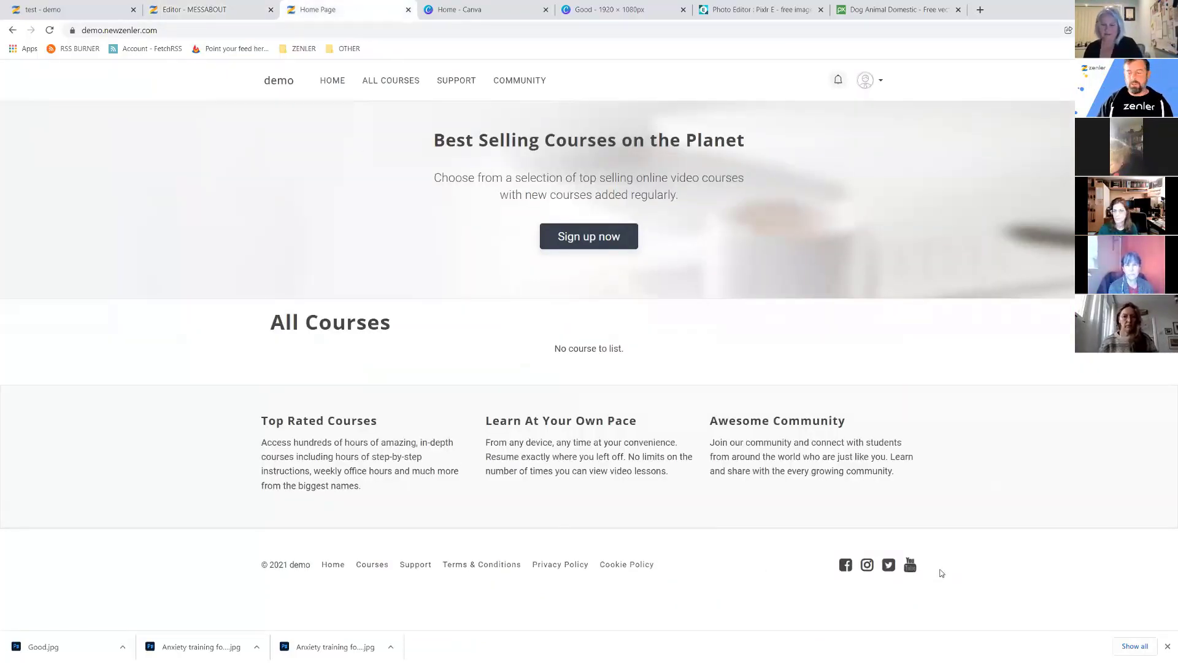
Dismiss Chrome's downloads bar and end on the demo site's Home Page.
left_click(1167, 647)
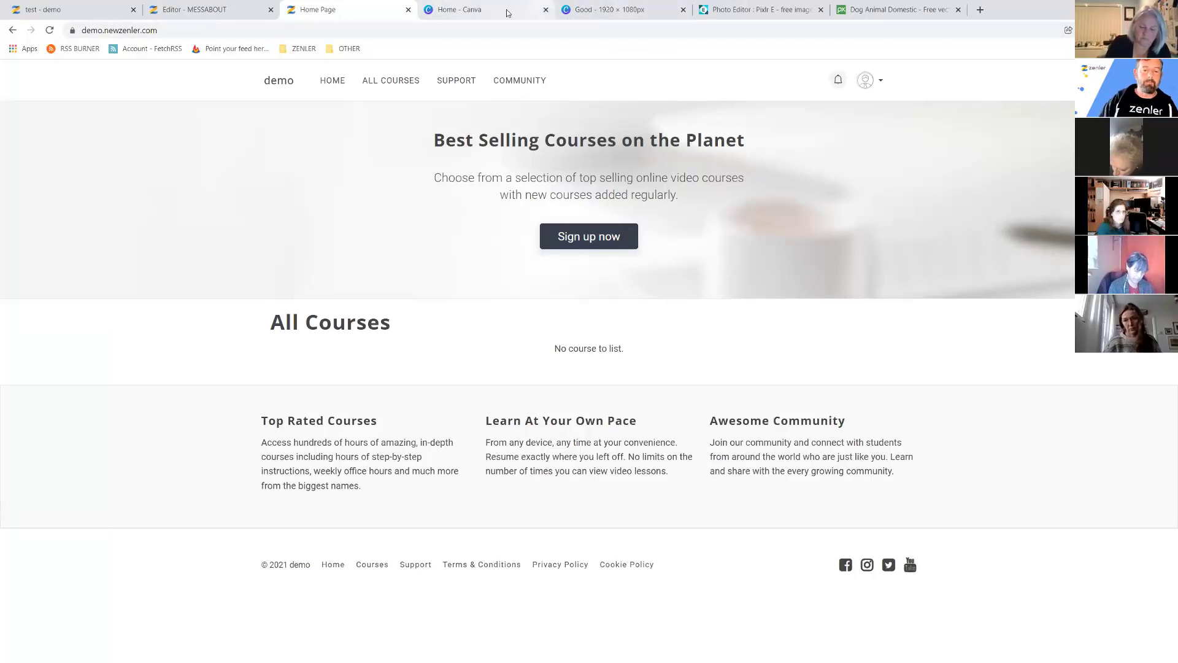
left_click(230, 10)
left_click(319, 10)
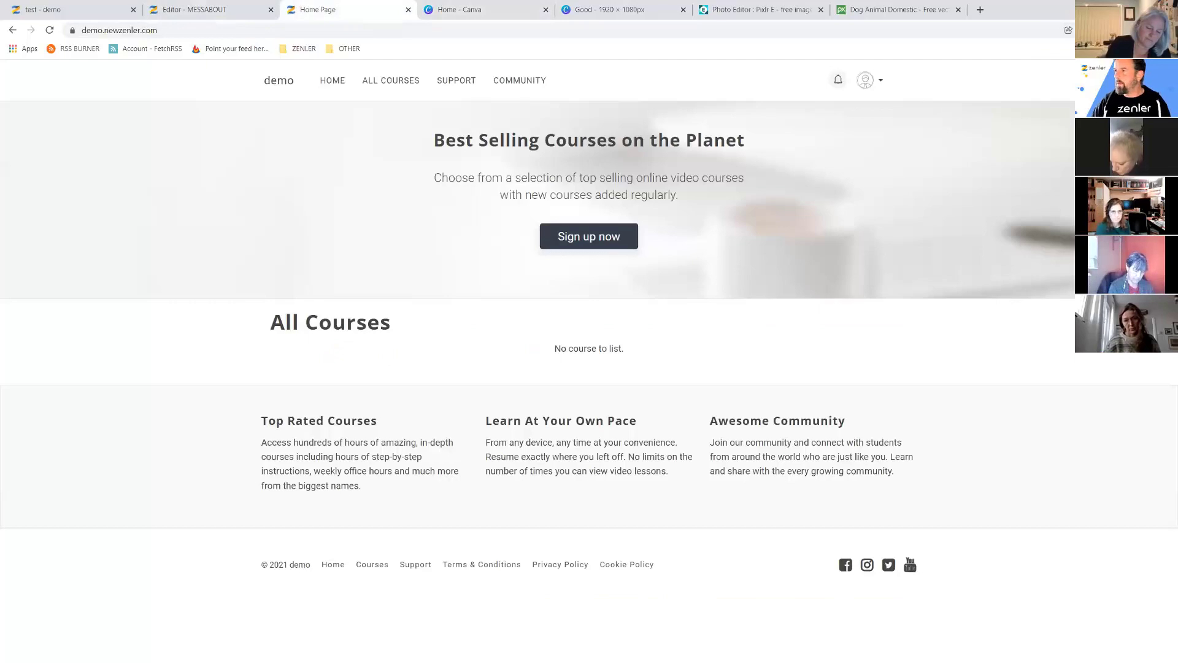
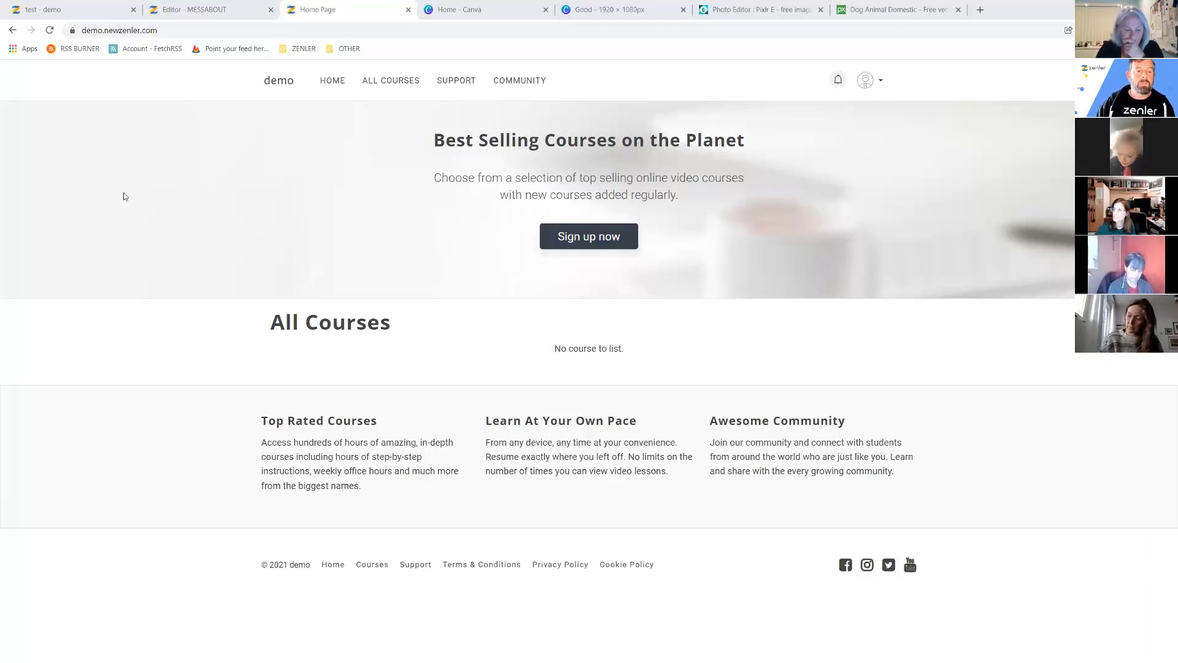
Close the MESSABOUT page editor and leave without saving.
left_click(87, 14)
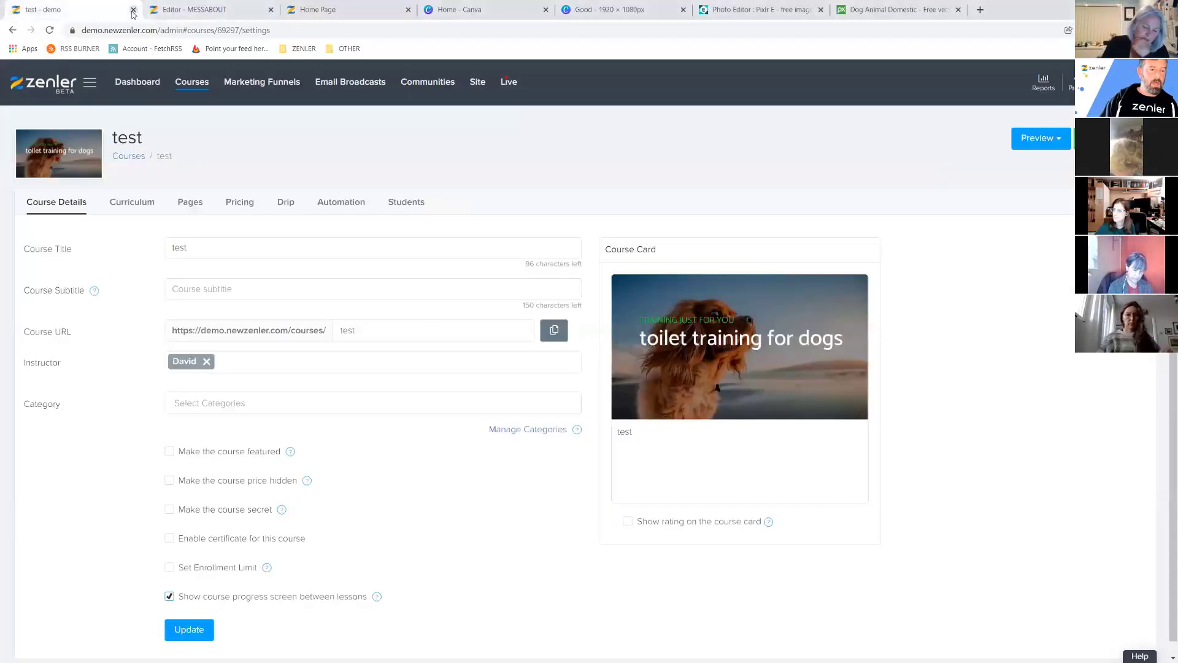
left_click(251, 11)
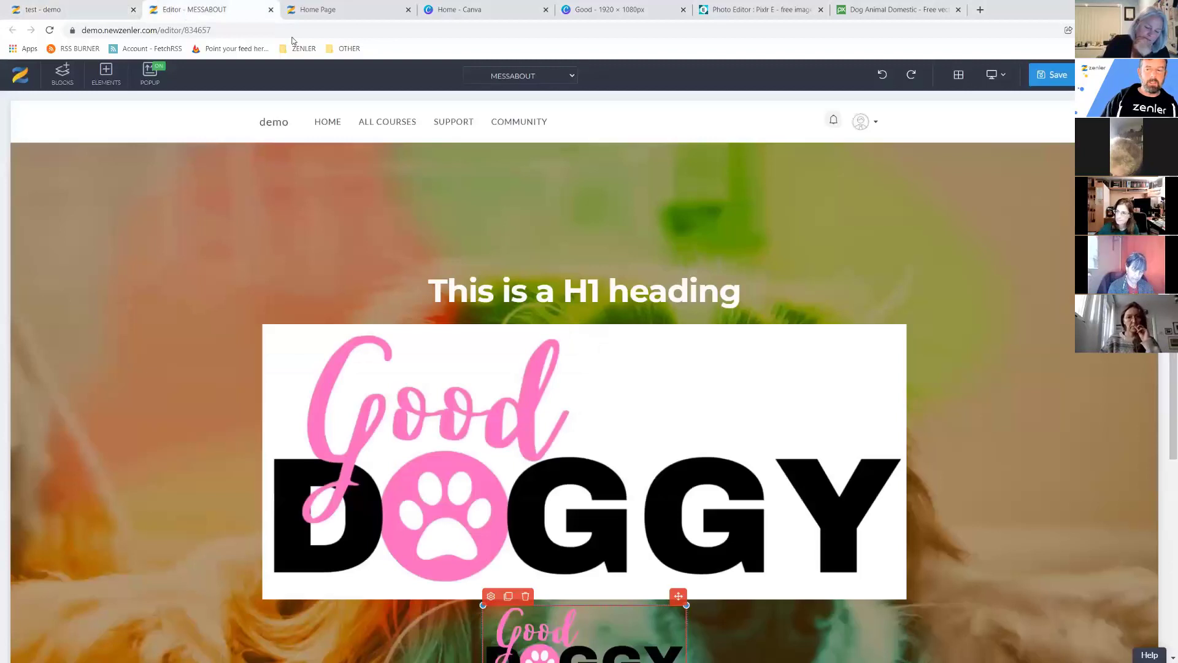
left_click(270, 10)
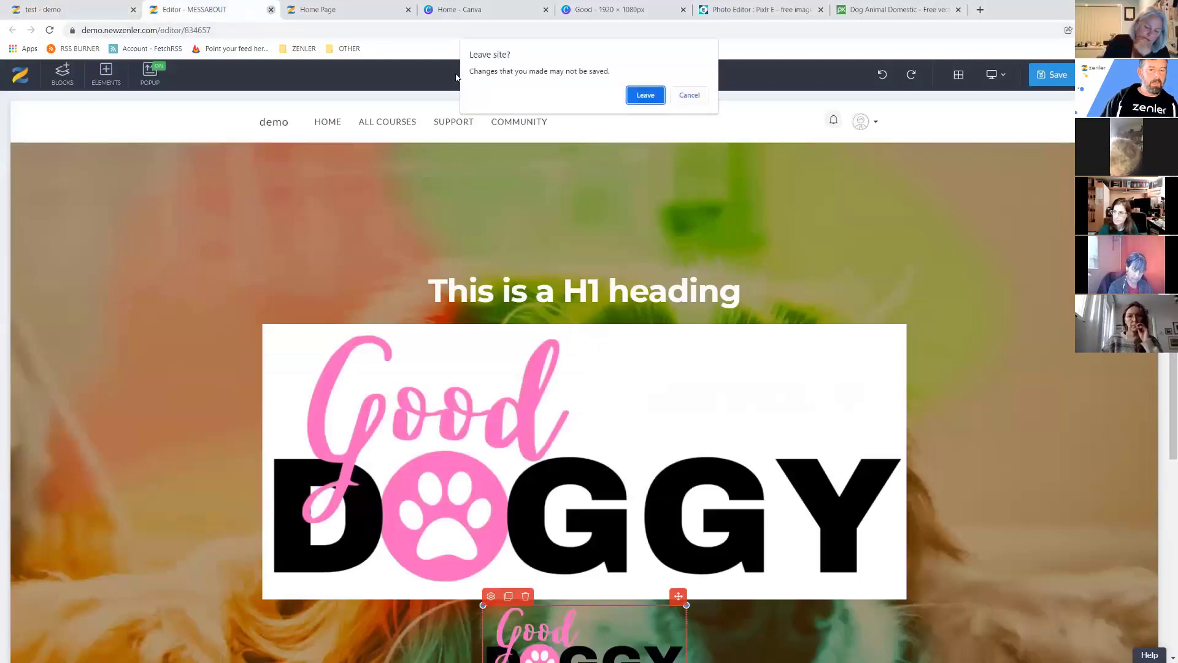
left_click(644, 95)
left_click(92, 13)
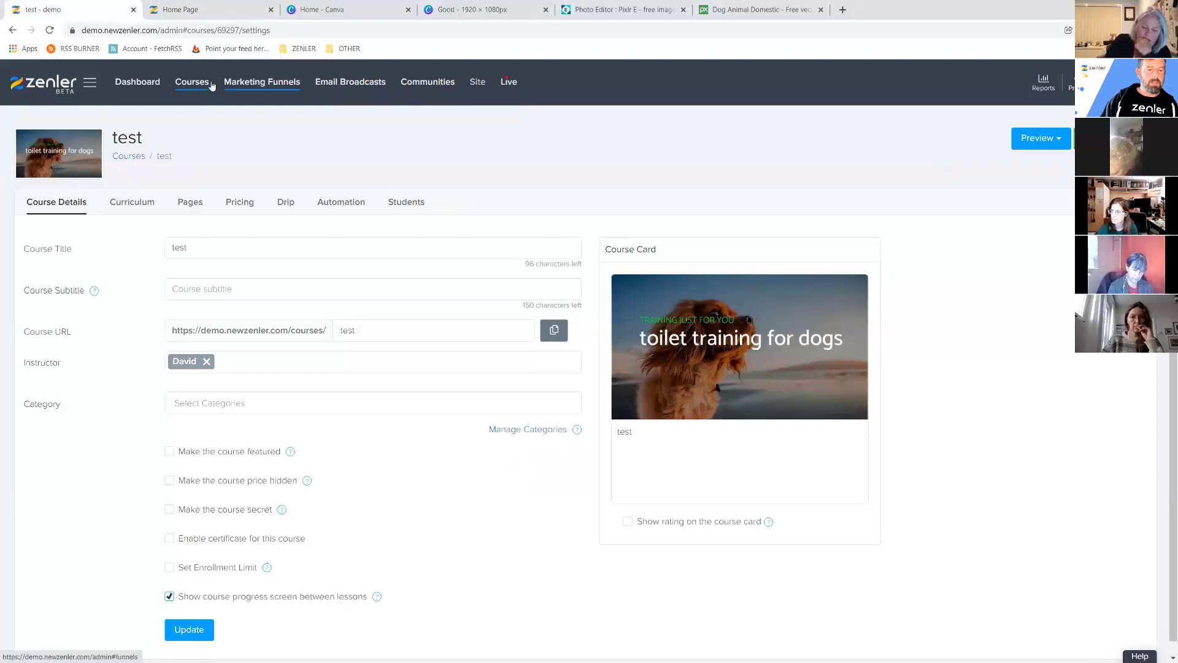
Permanently delete the 'test' course, confirming with the phrase 'delete me'.
left_click(190, 84)
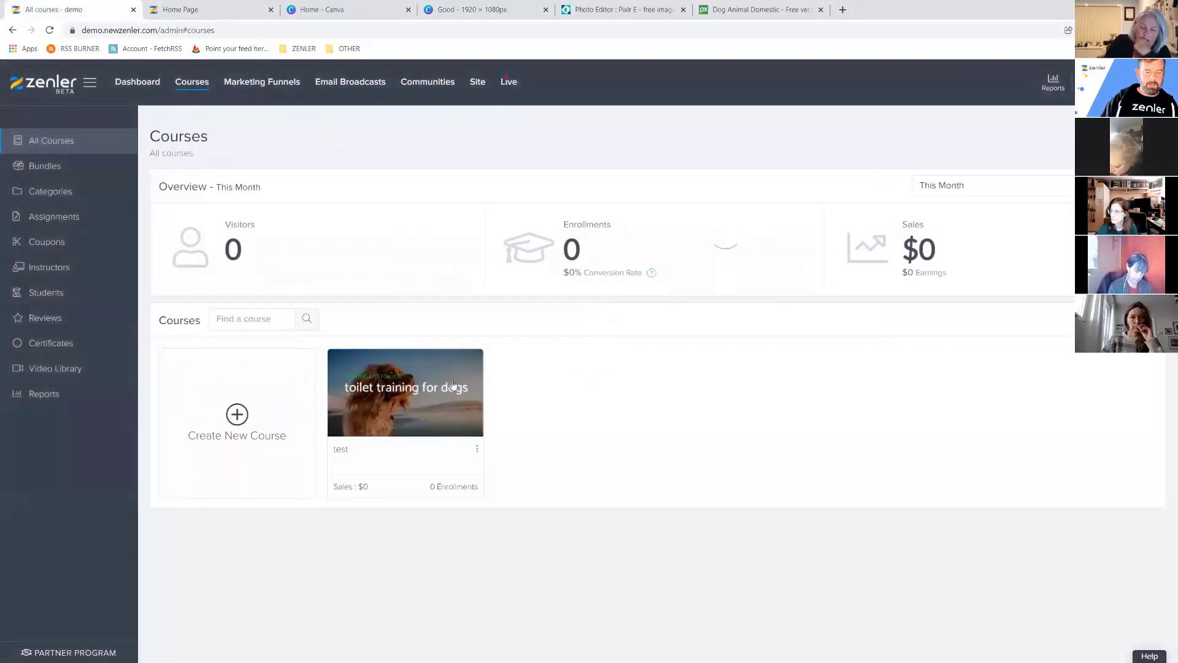
left_click(477, 448)
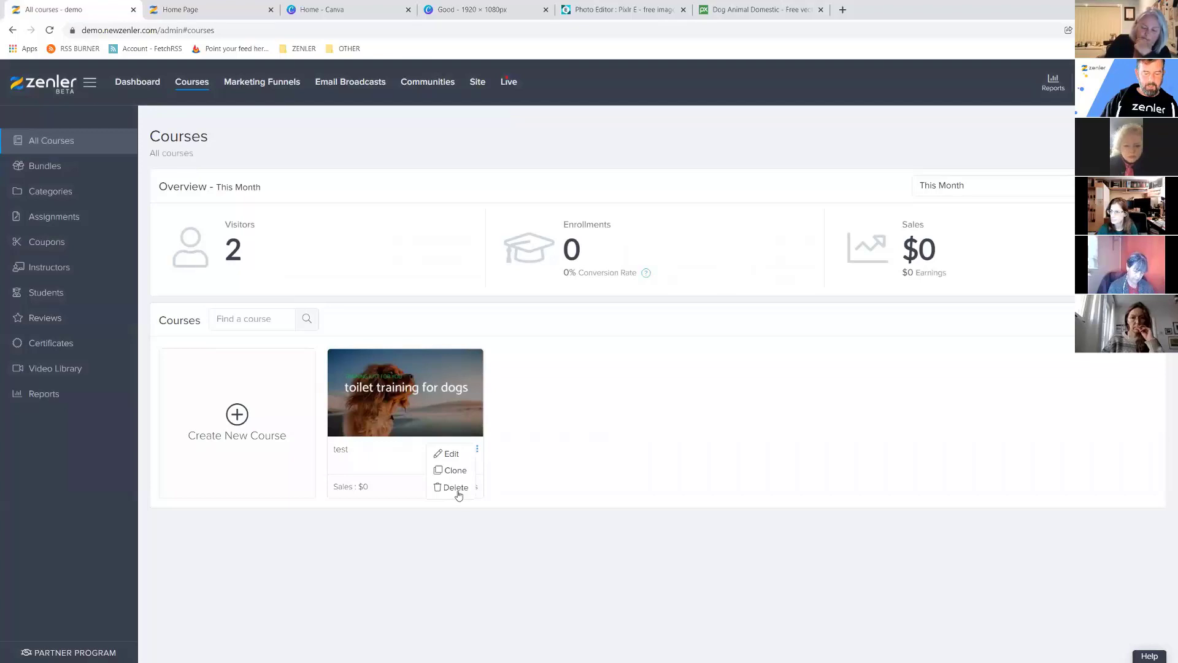
left_click(456, 488)
type("Dlete me")
key("Return")
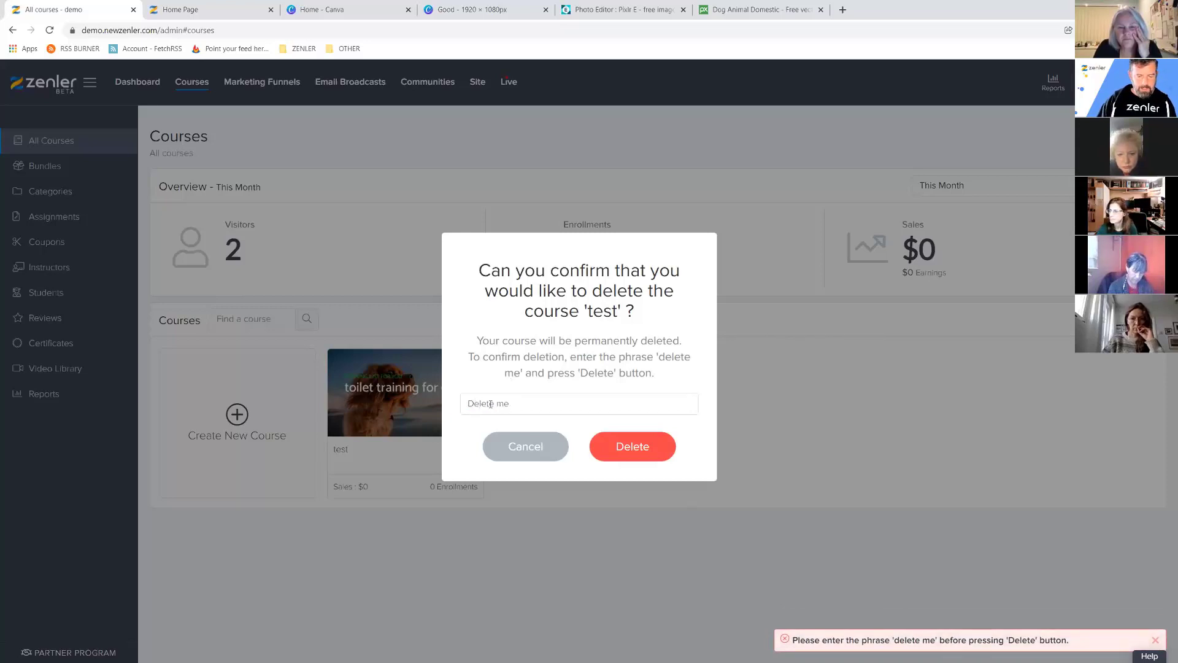
triple_click(521, 403)
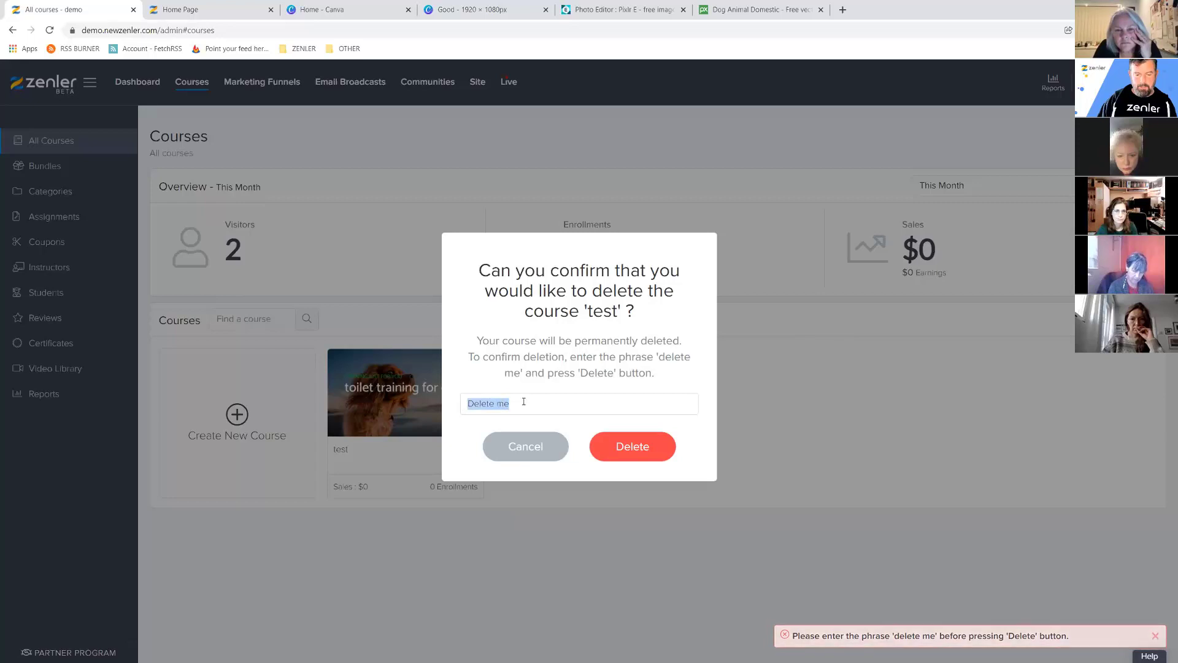
left_click(540, 402)
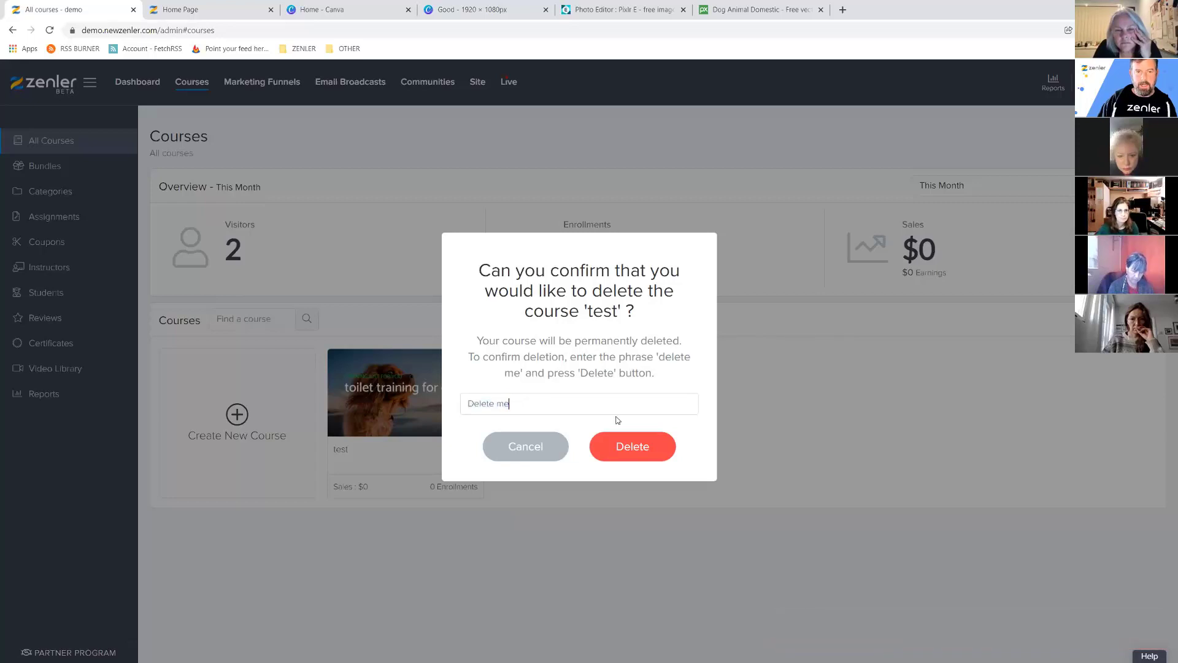
left_click(632, 446)
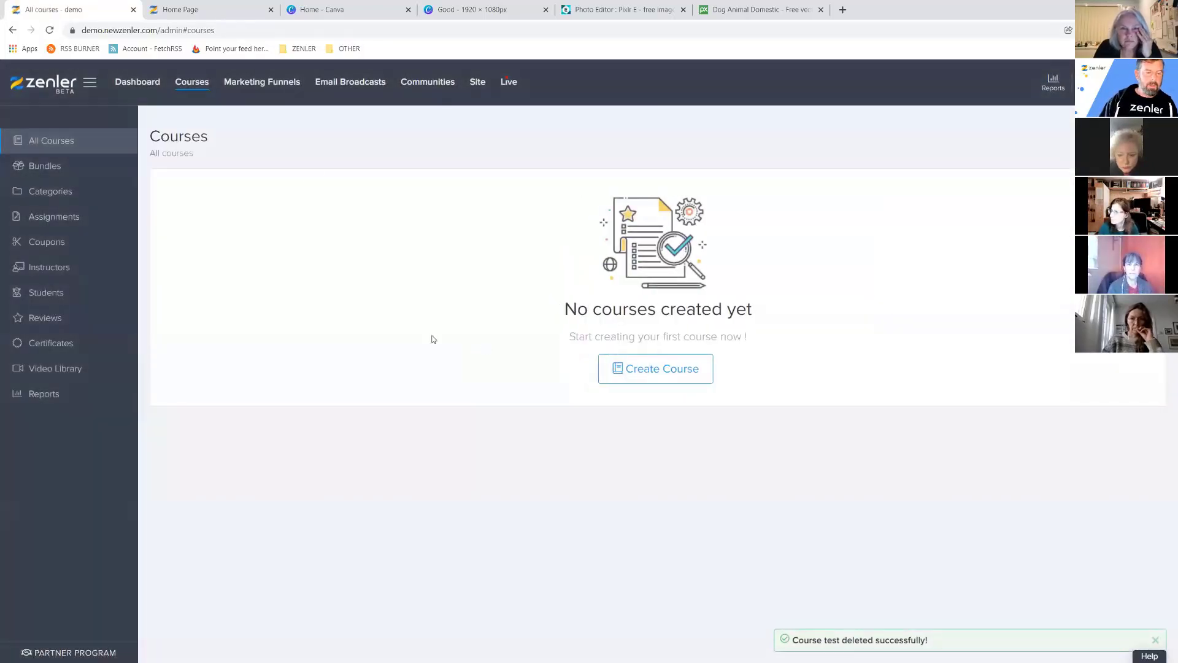
Delete the MESSABOUT page under Site > Pages and check the public home page.
left_click(478, 84)
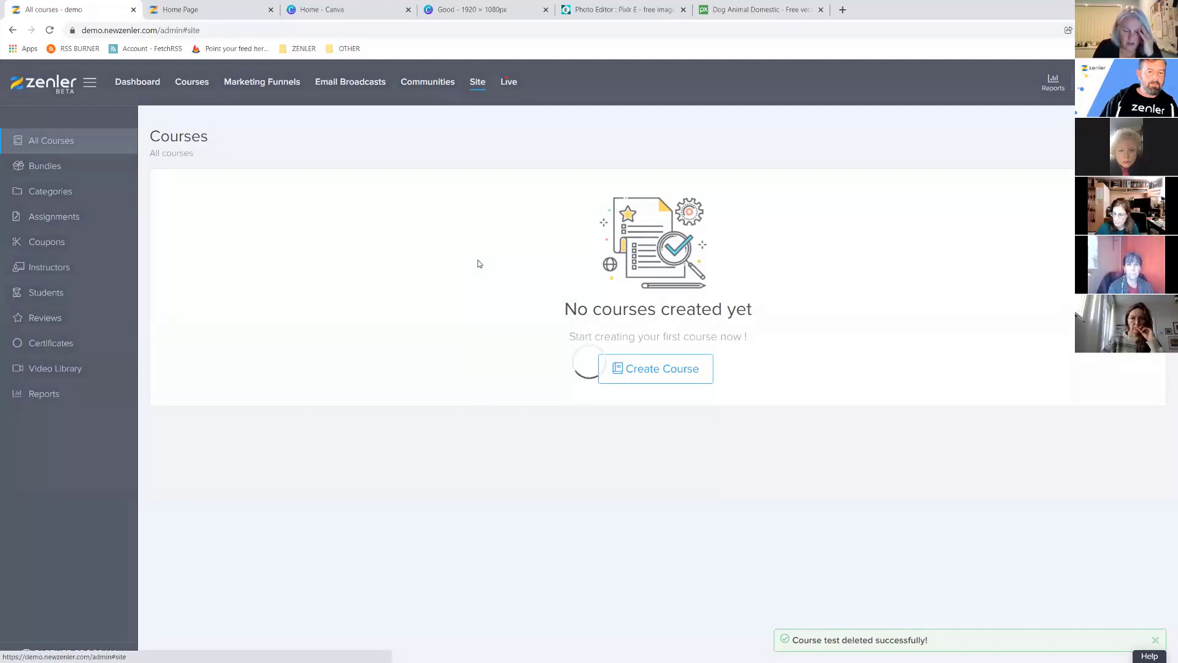
left_click(43, 216)
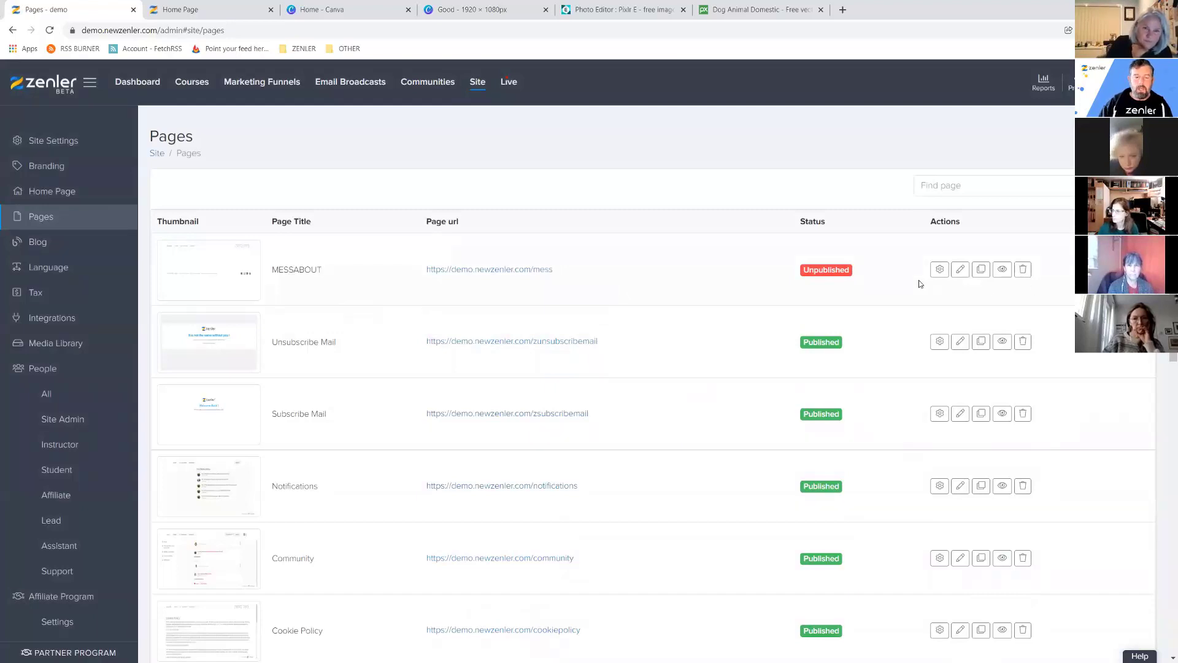
left_click(1023, 269)
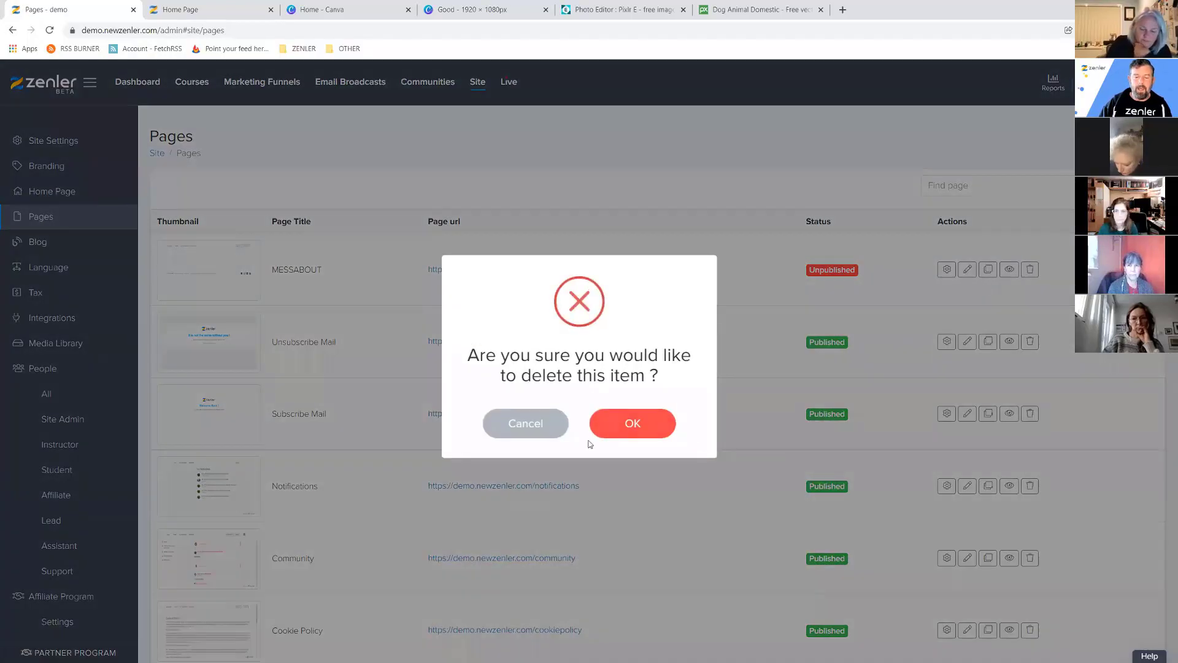
left_click(684, 421)
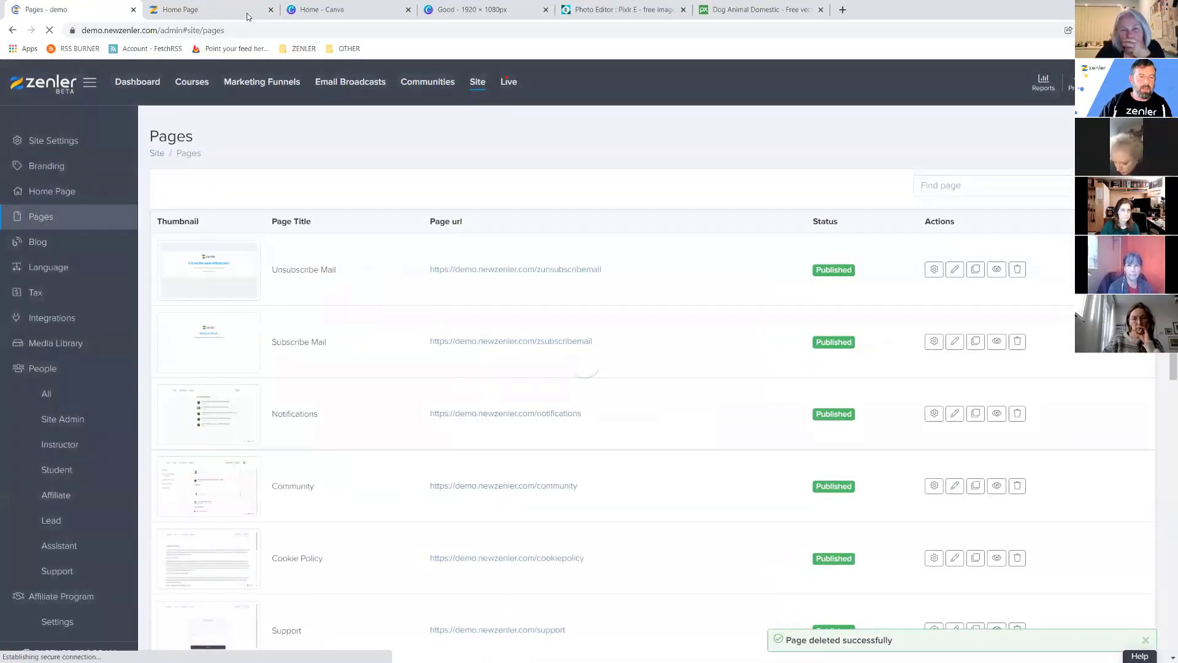
left_click(248, 17)
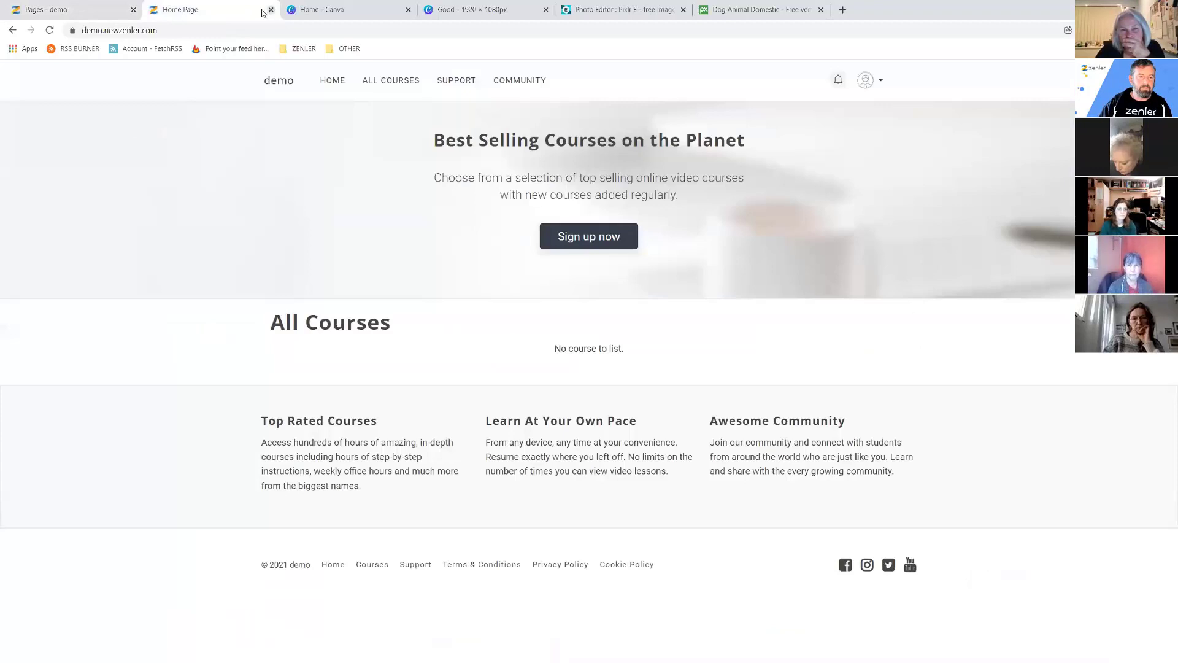
left_click(89, 13)
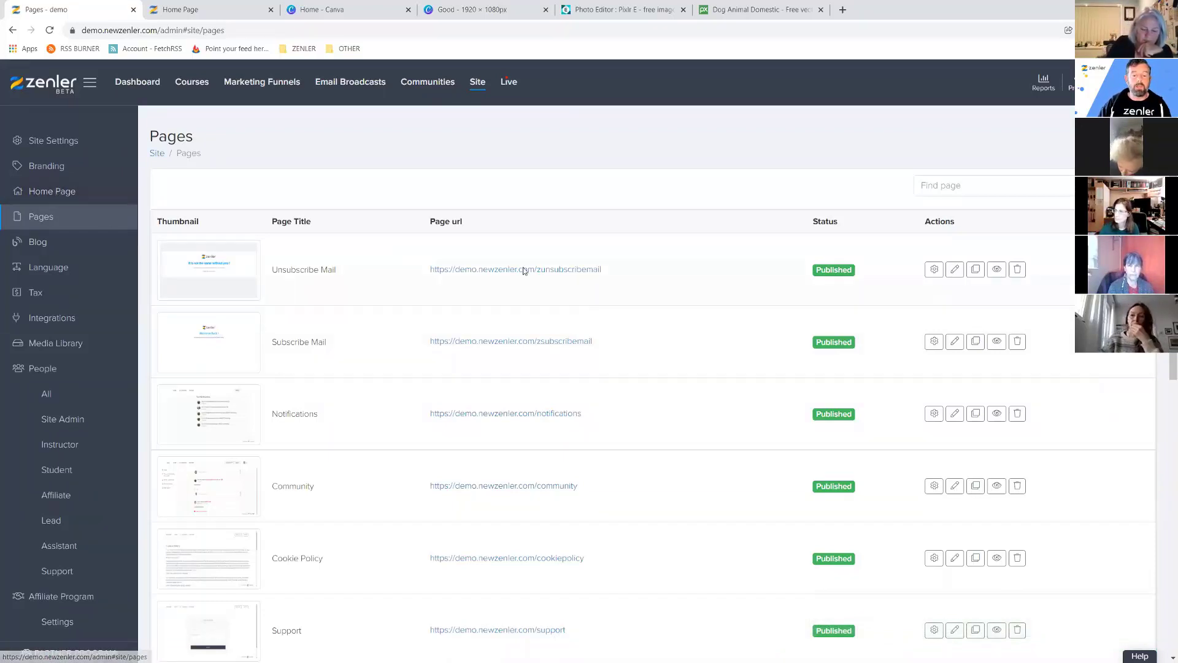
Unpublish the Unsubscribe Mail and Subscribe Mail pages.
scroll(546, 300, "down", 5)
scroll(546, 300, "down", 4)
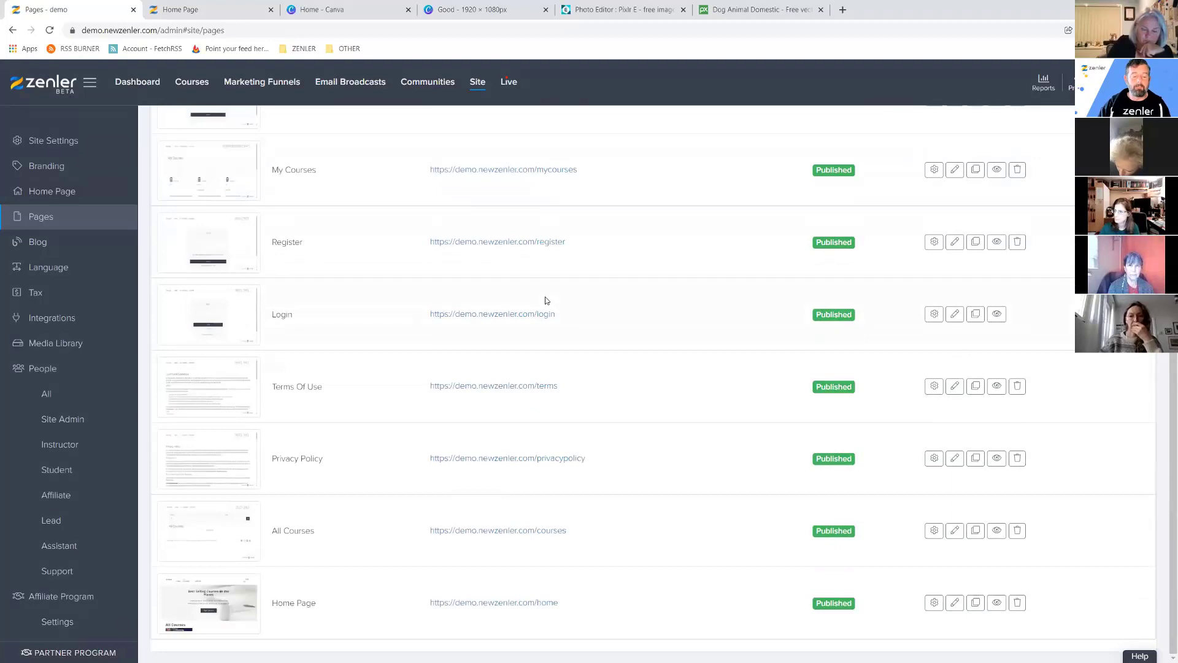
scroll(546, 300, "up", 10)
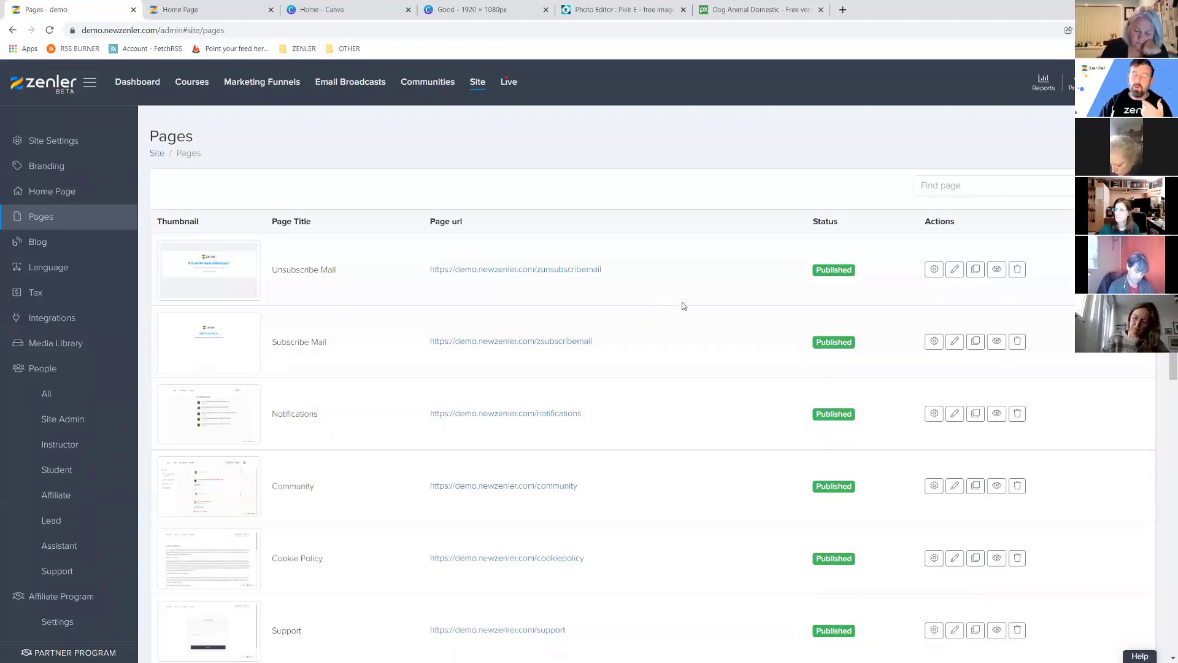
left_click(933, 271)
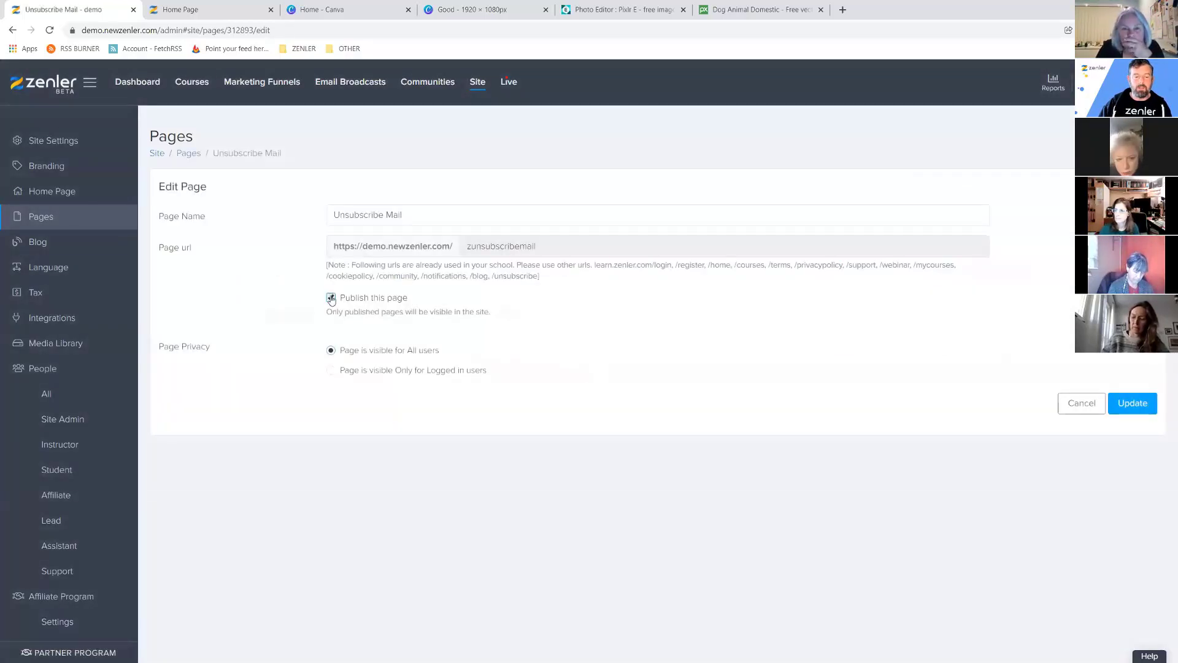
left_click(332, 298)
left_click(1132, 403)
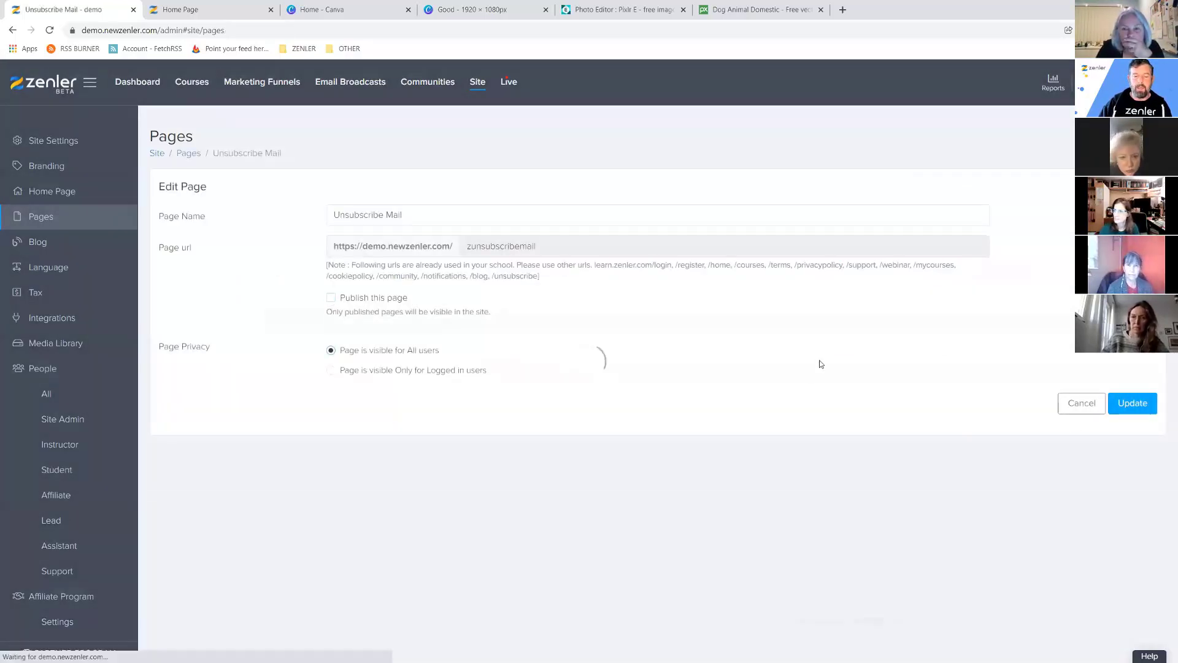
left_click(938, 345)
left_click(330, 297)
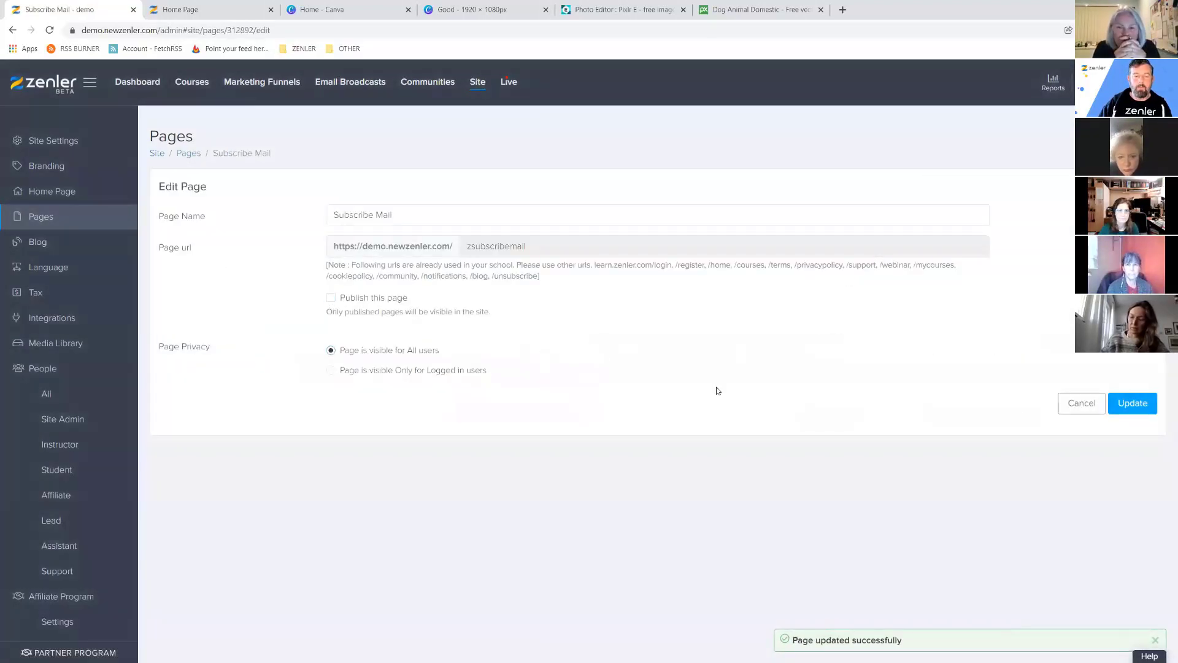
left_click(1133, 403)
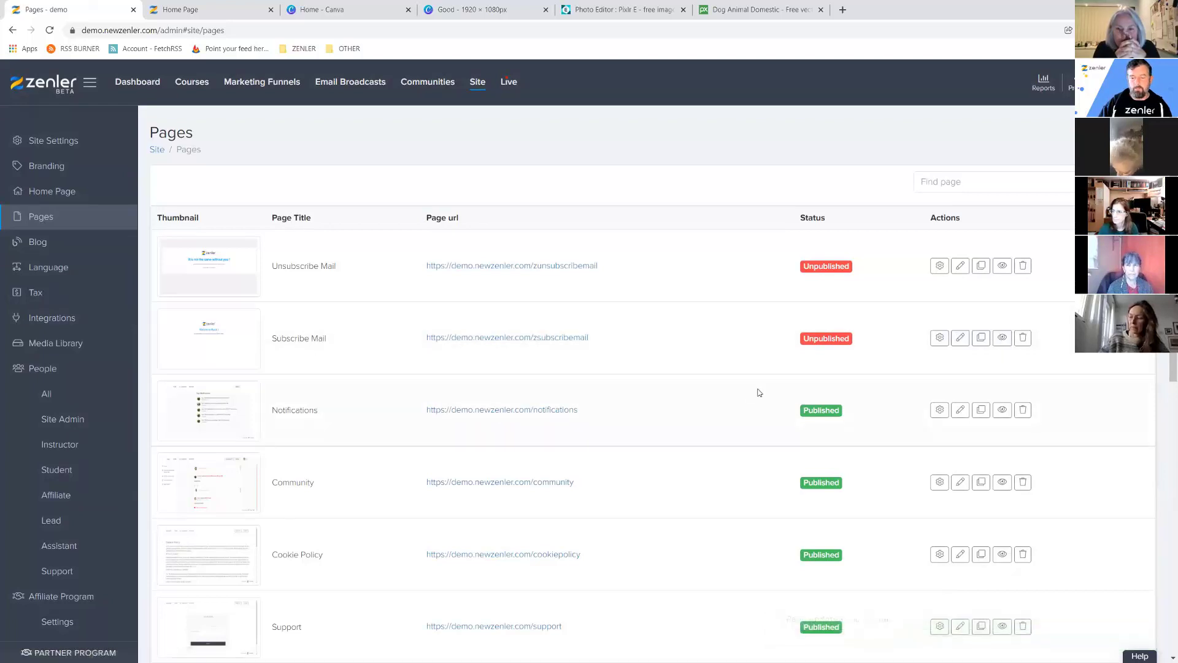
Leave the Home Page published by cancelling out of its settings.
scroll(764, 387, "down", 9)
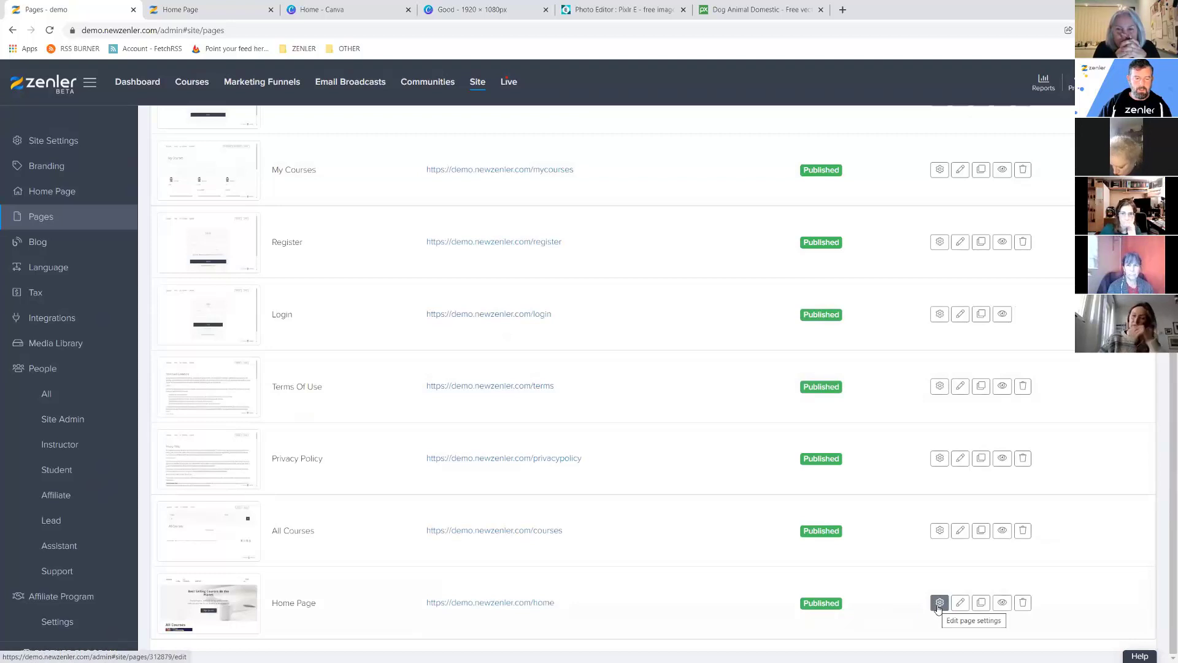
left_click(939, 603)
left_click(331, 298)
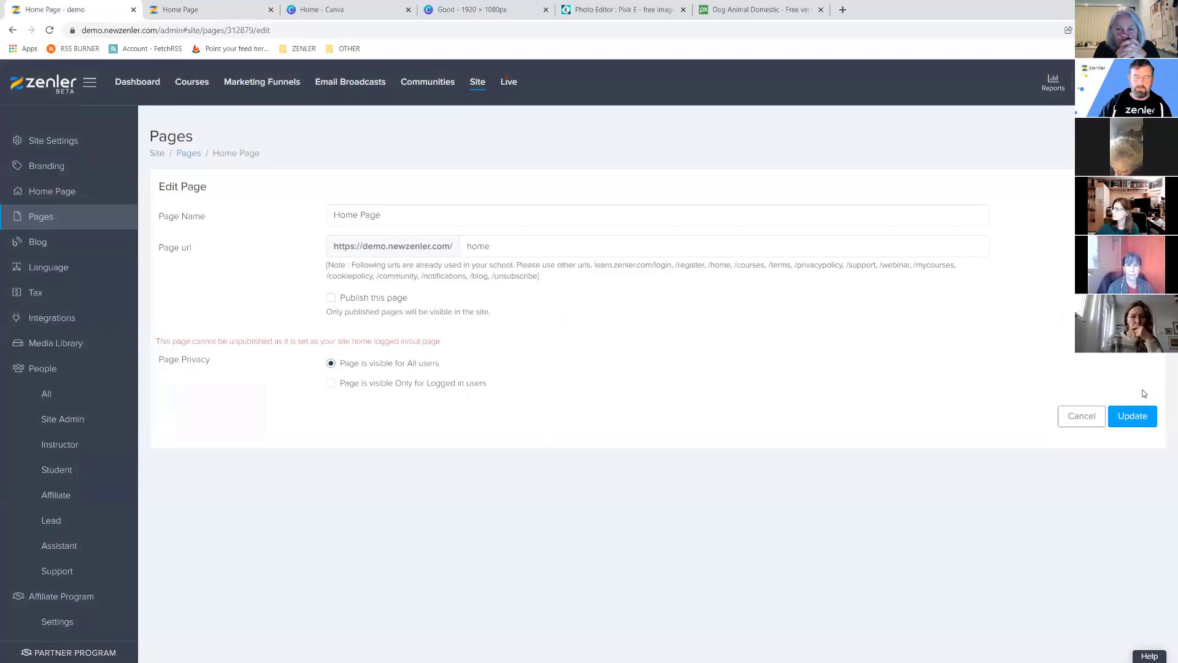
left_click(1081, 416)
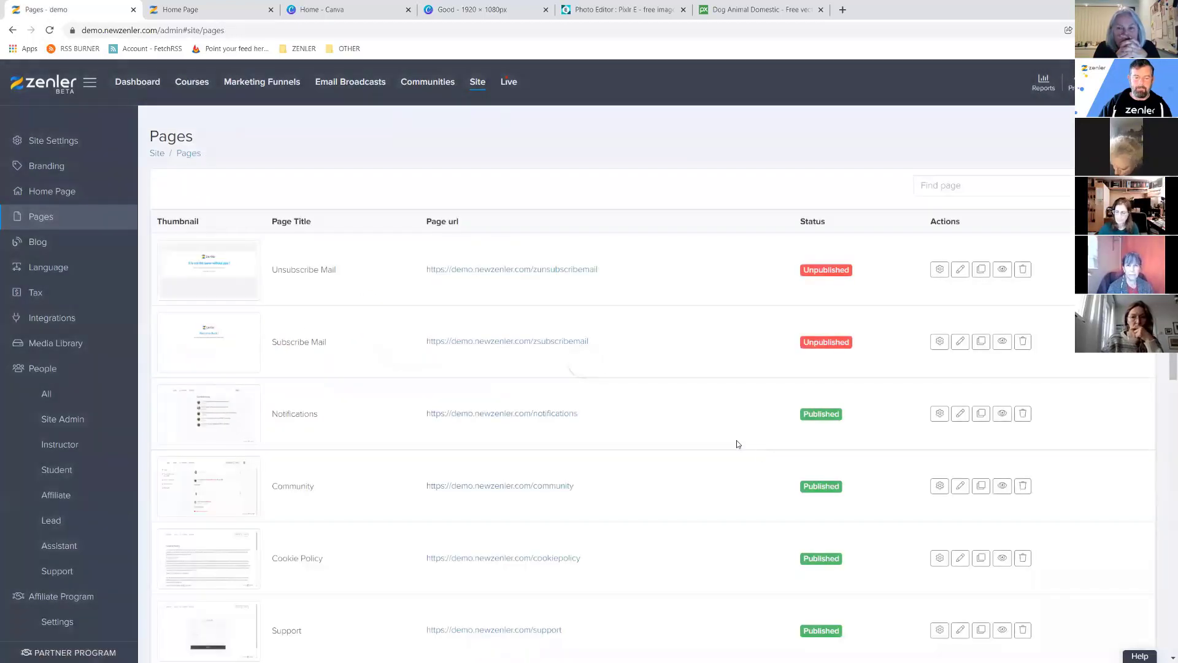
Select the Support page's web address to copy it.
scroll(477, 336, "down", 2)
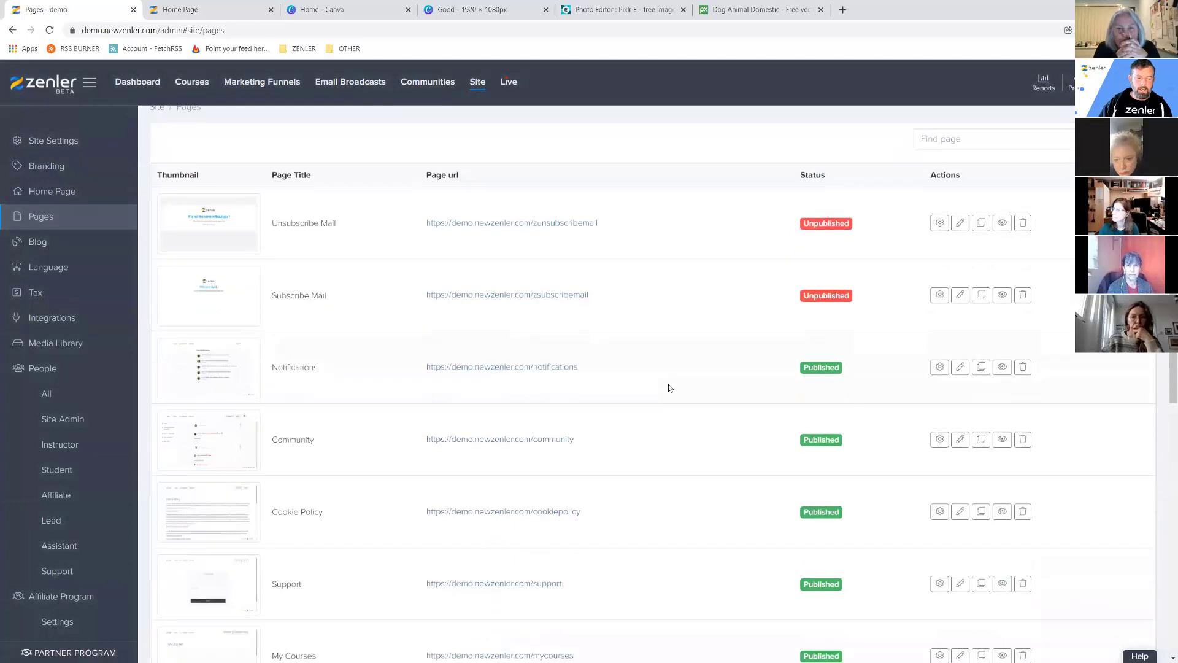
scroll(441, 393, "down", 3)
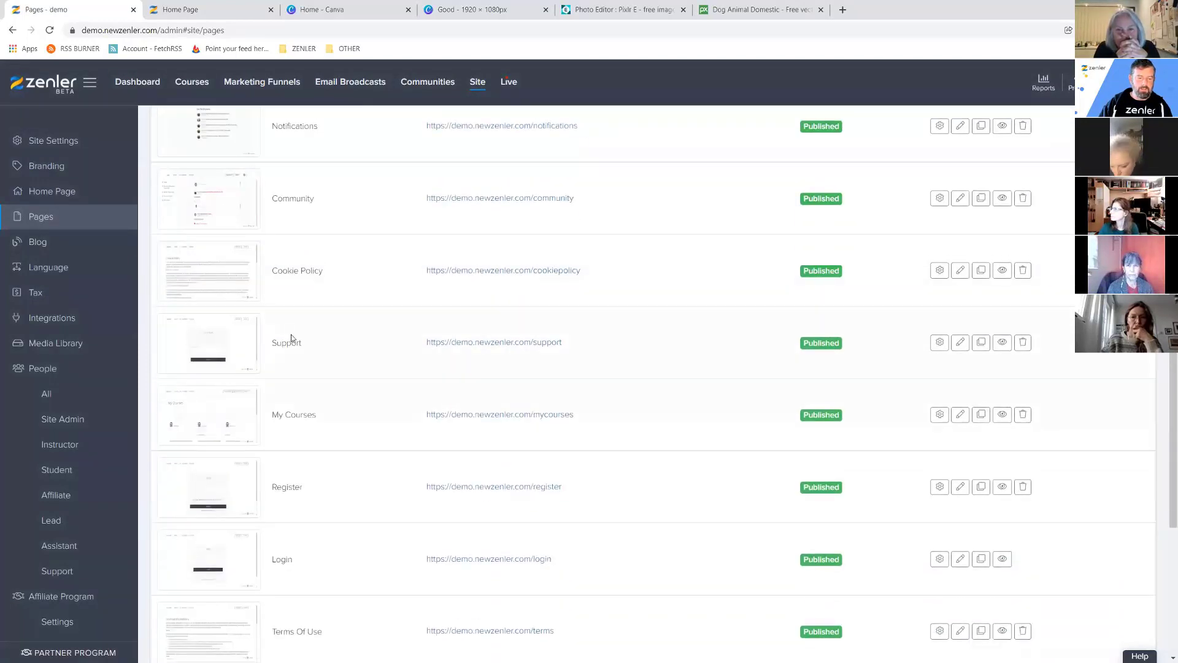
left_click_drag(629, 342, 423, 350)
key("ctrl+c")
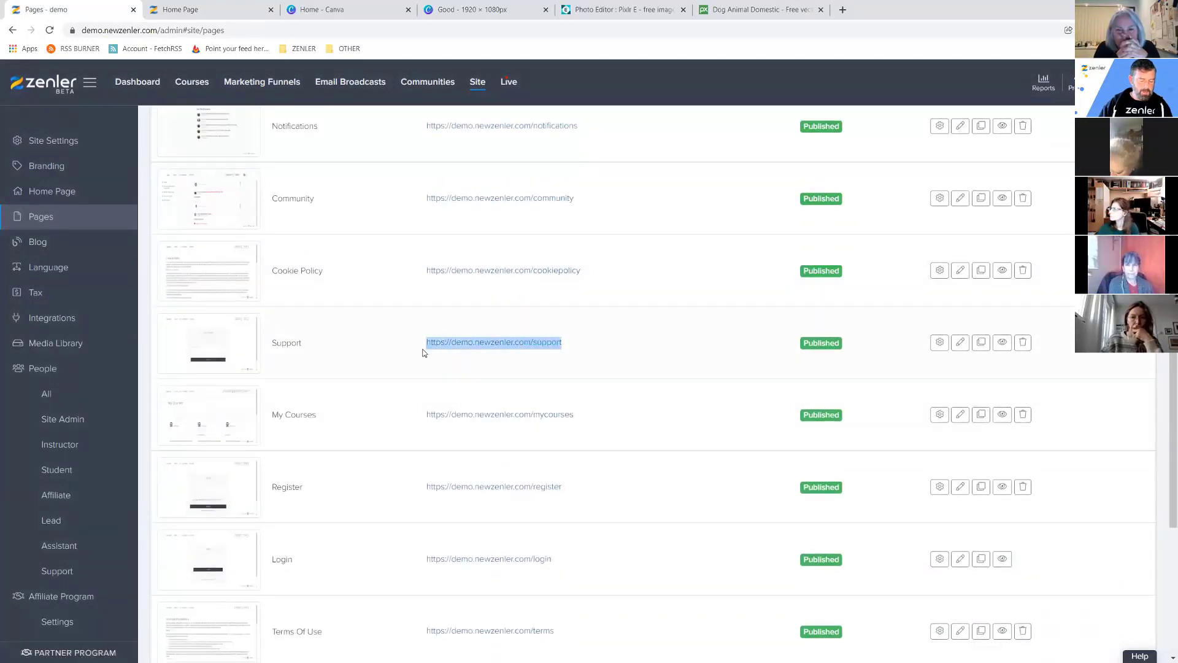
left_click(1089, 30)
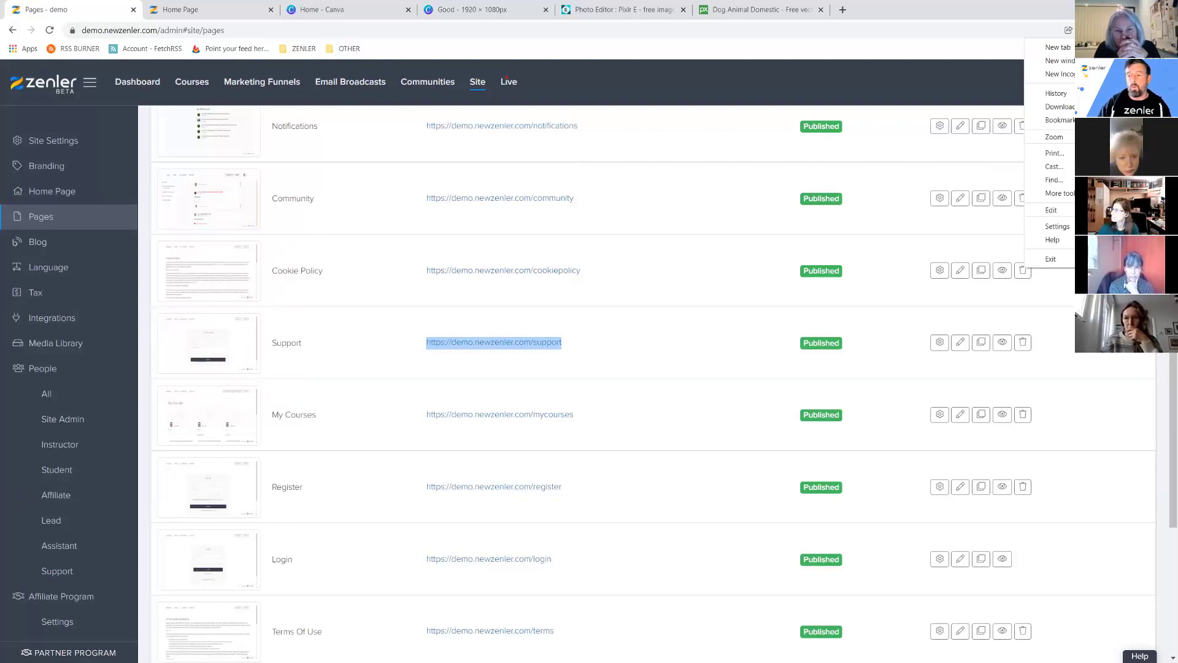
Load the Support page address in a private window, then return to the admin Pages list.
left_click(1068, 75)
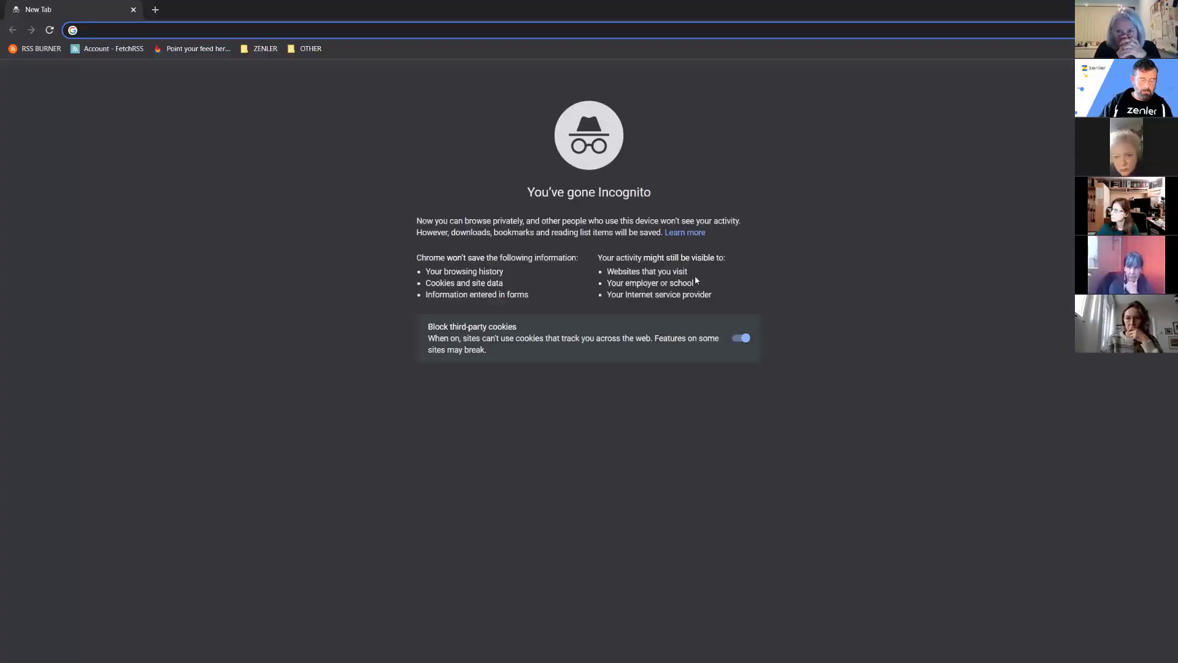
key("ctrl+v")
key("Return")
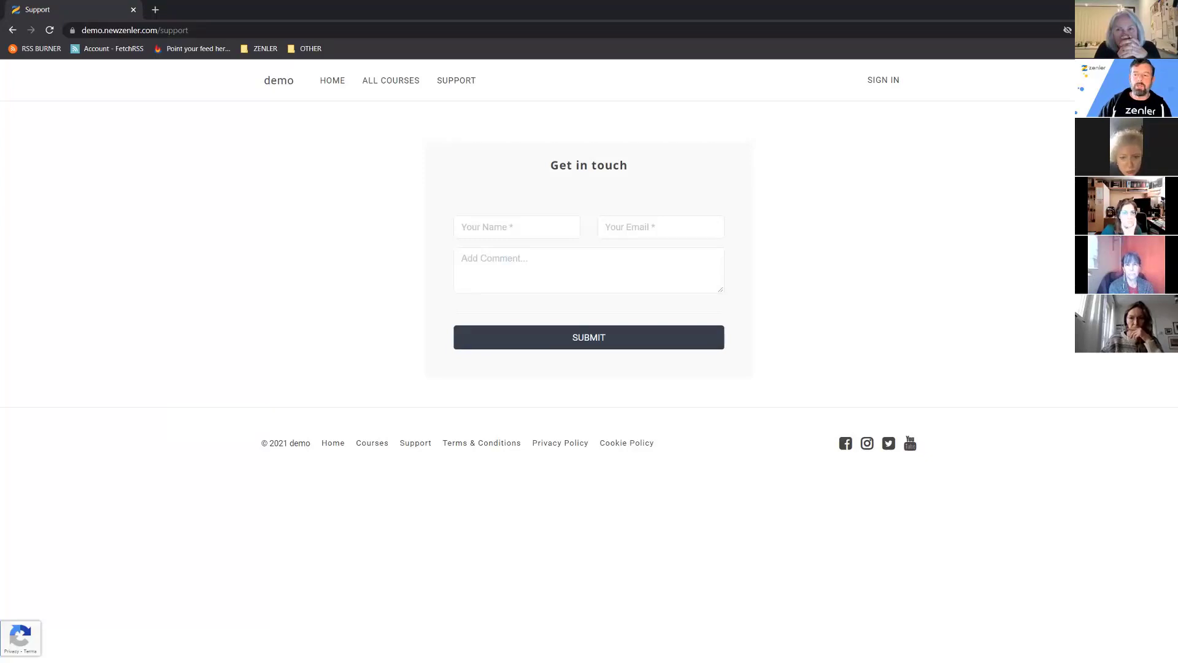
key("alt+Tab")
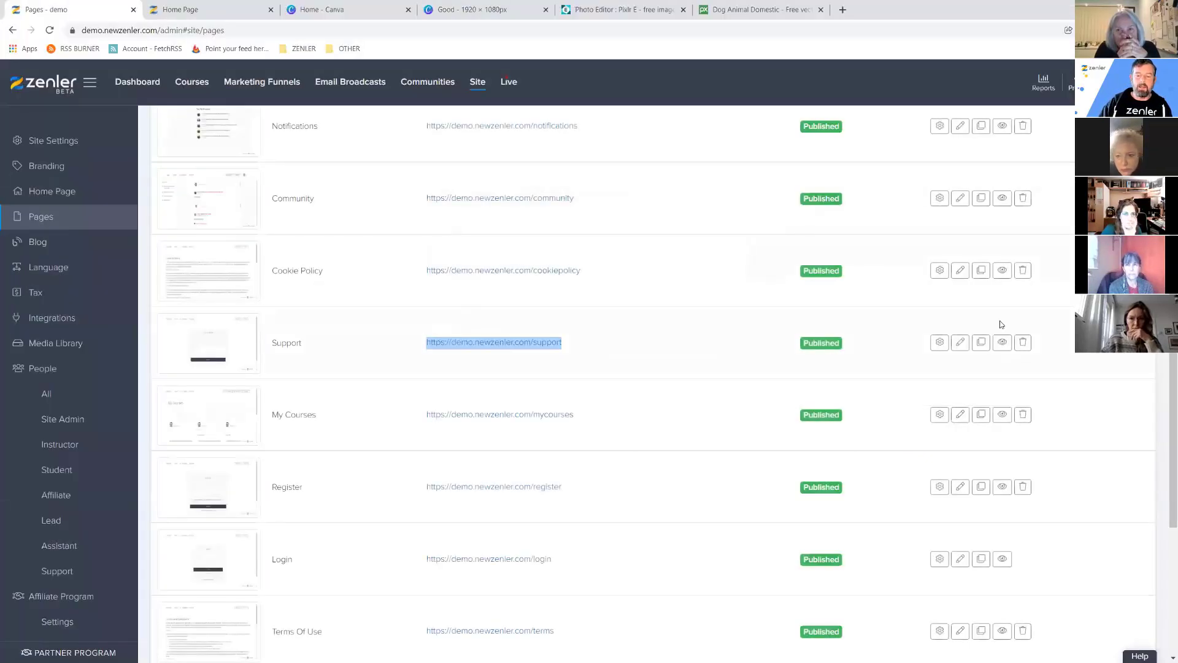
Unpublish the Support page, copy its web address and open an incognito window.
left_click(940, 342)
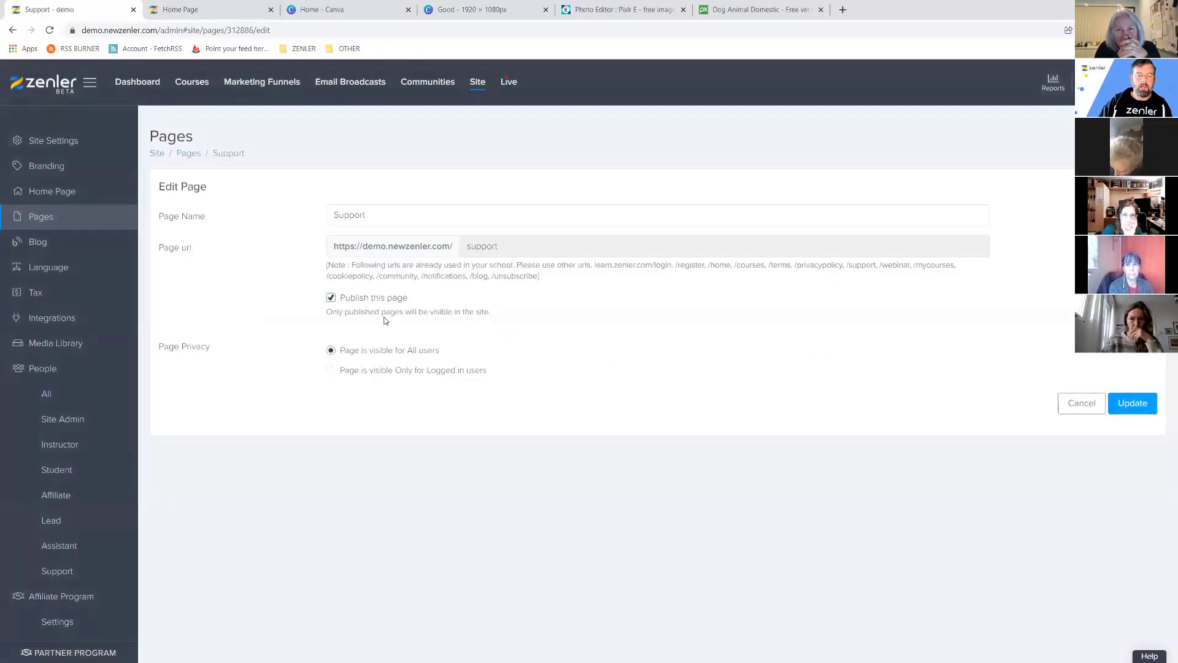
left_click(331, 298)
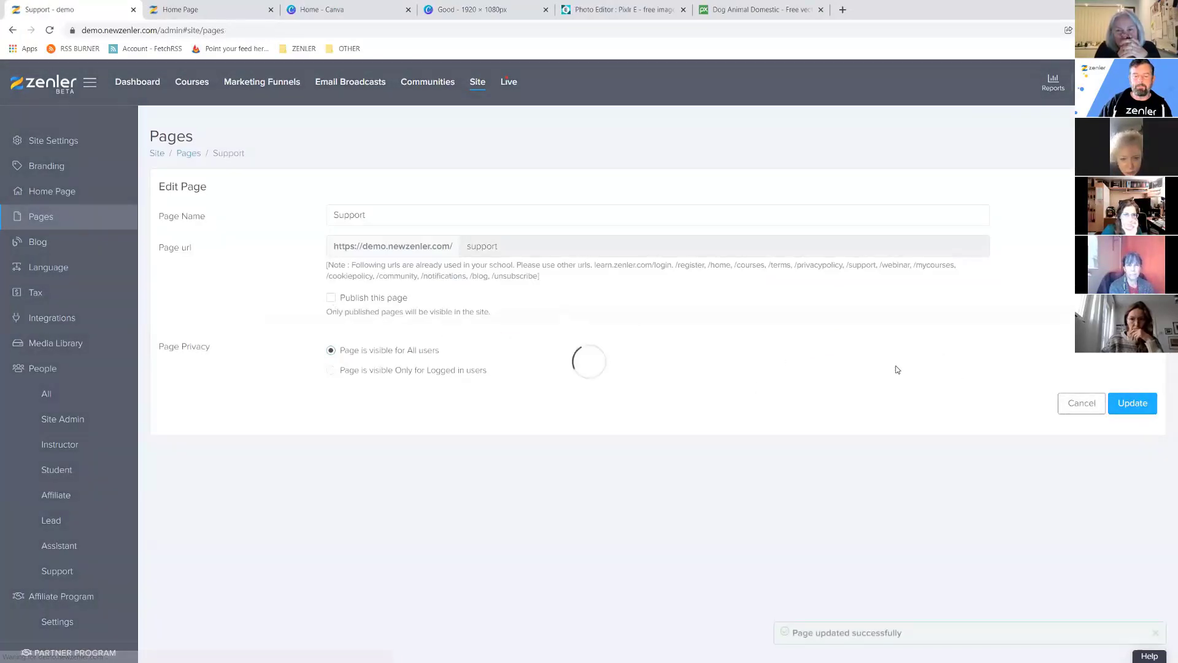
scroll(754, 462, "down", 3)
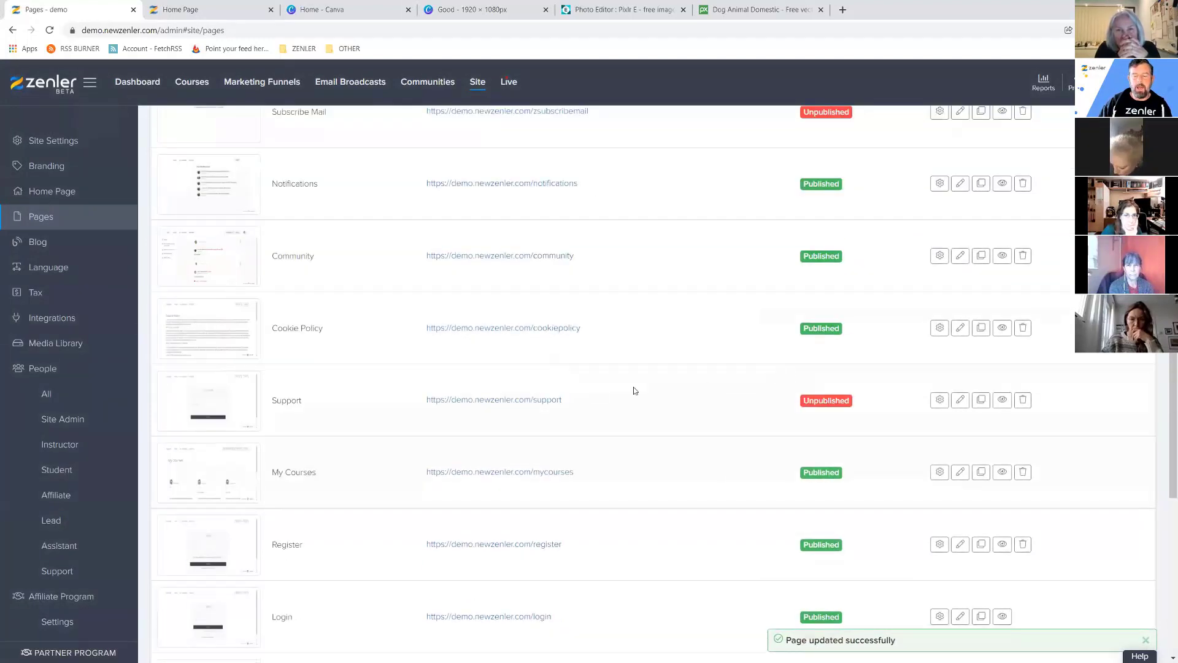
left_click_drag(570, 404, 412, 403)
key("ctrl+c")
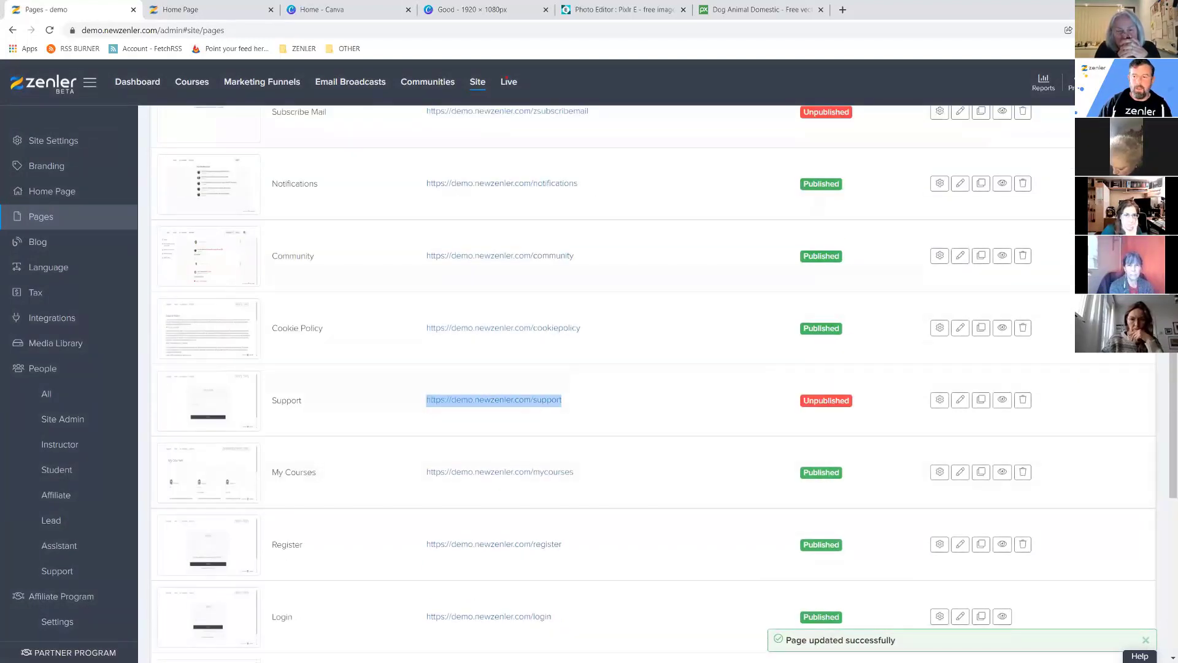
left_click(1169, 30)
left_click(1049, 72)
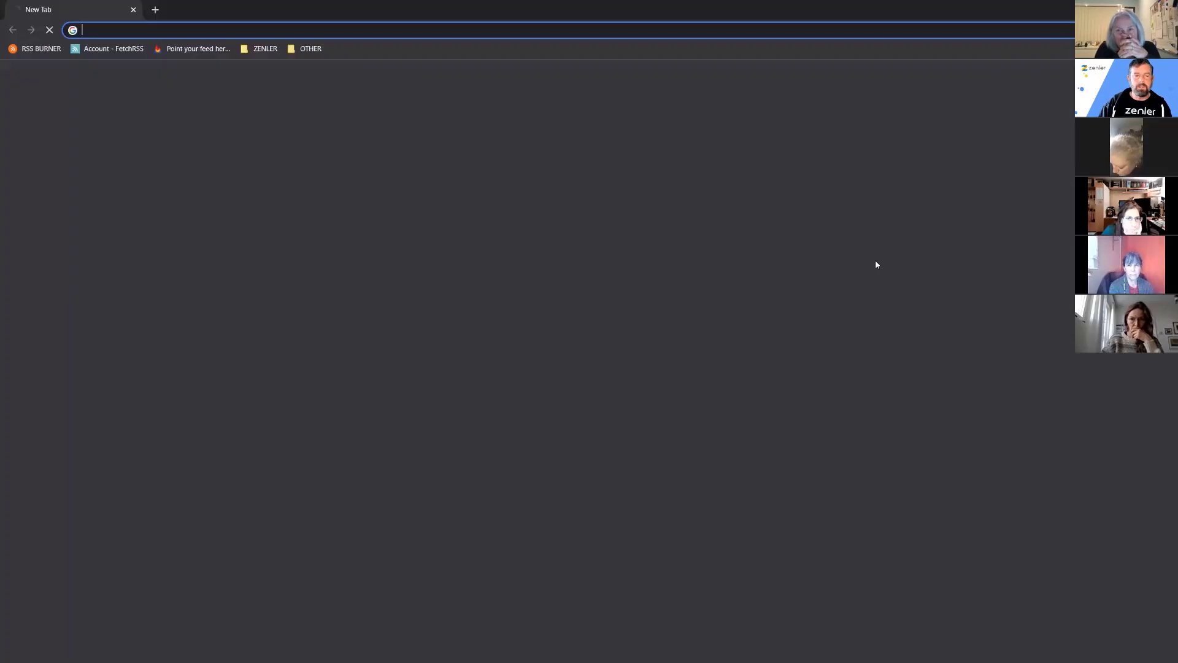
Load the Support address in incognito to confirm 'page could not be found', then return to admin.
key("ctrl+v")
key("Return")
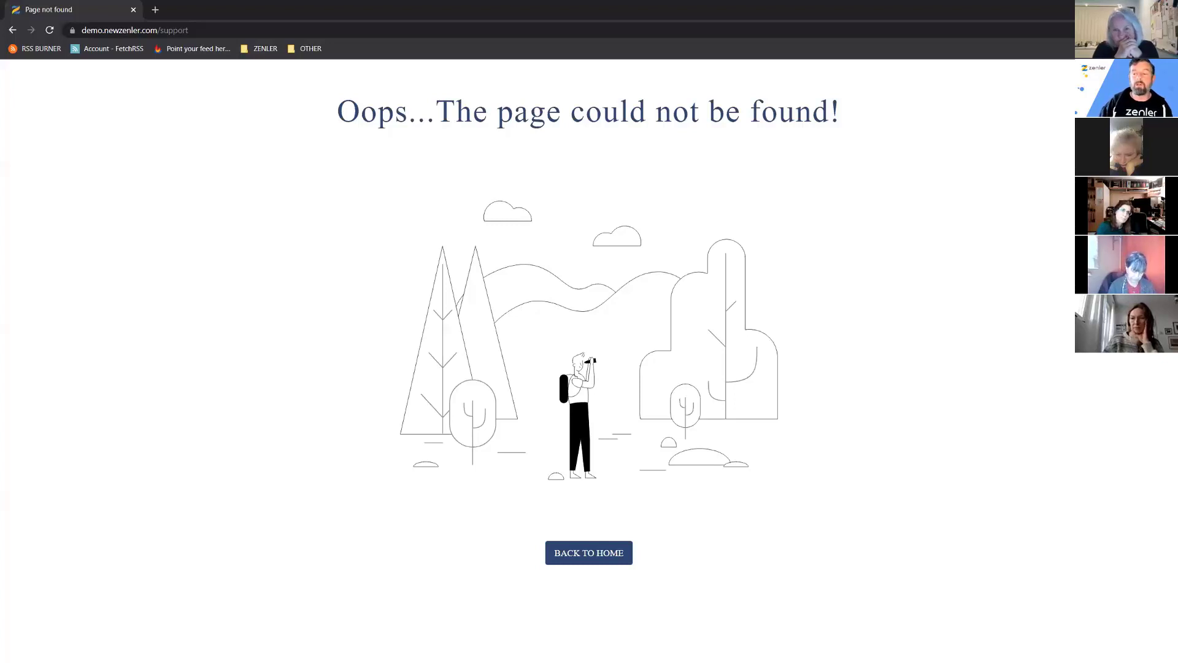
key("alt+Tab")
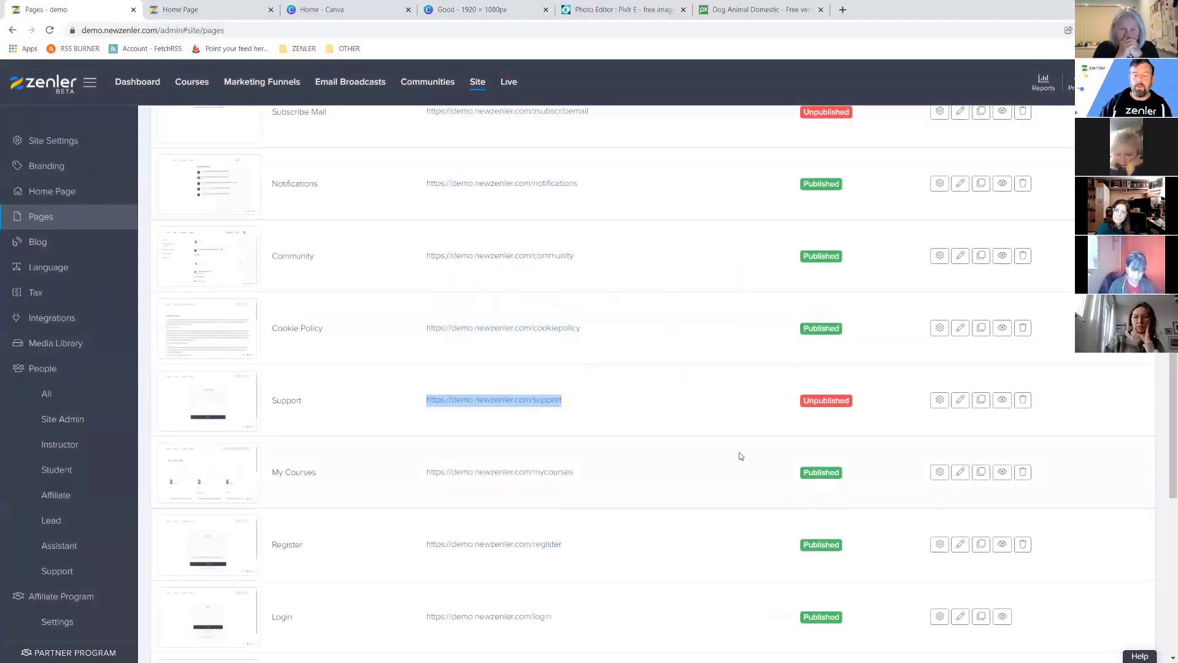
scroll(741, 456, "down", 3)
scroll(631, 389, "down", 2)
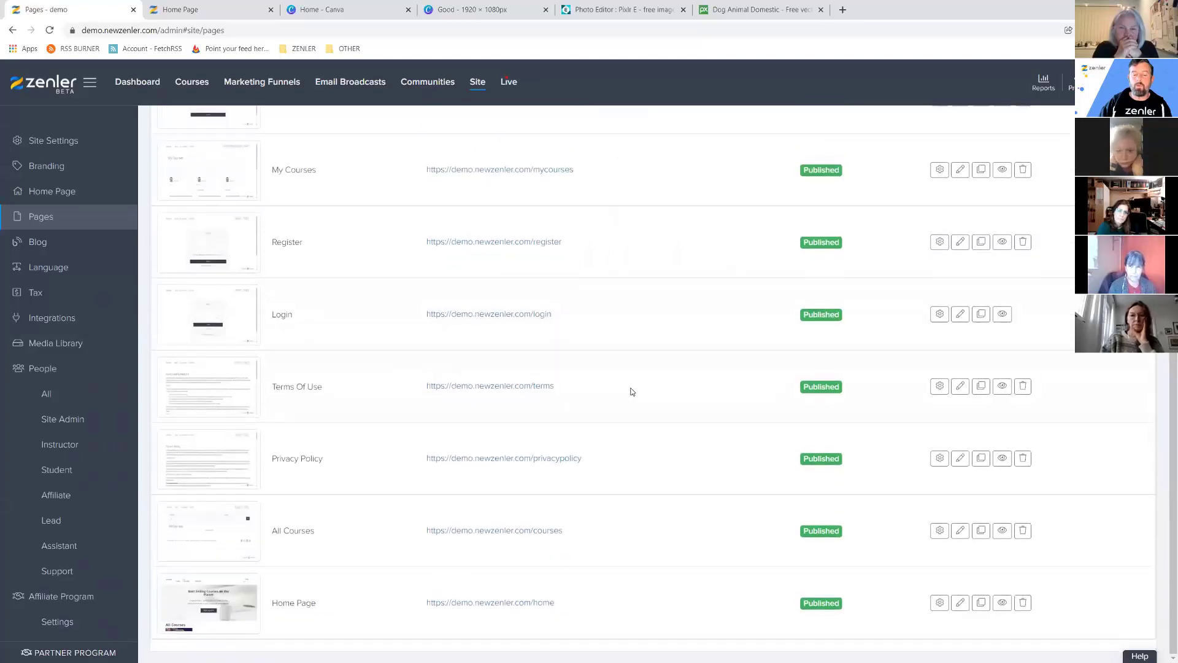
left_click_drag(564, 315, 421, 323)
left_click(594, 320)
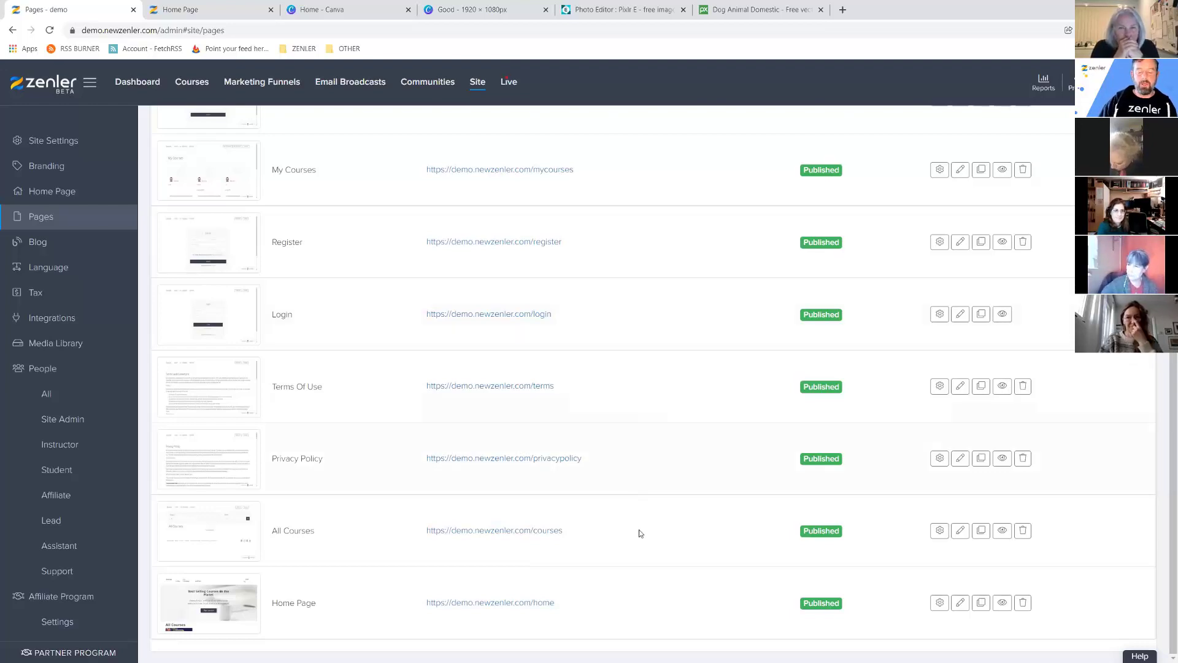
scroll(681, 510, "up", 5)
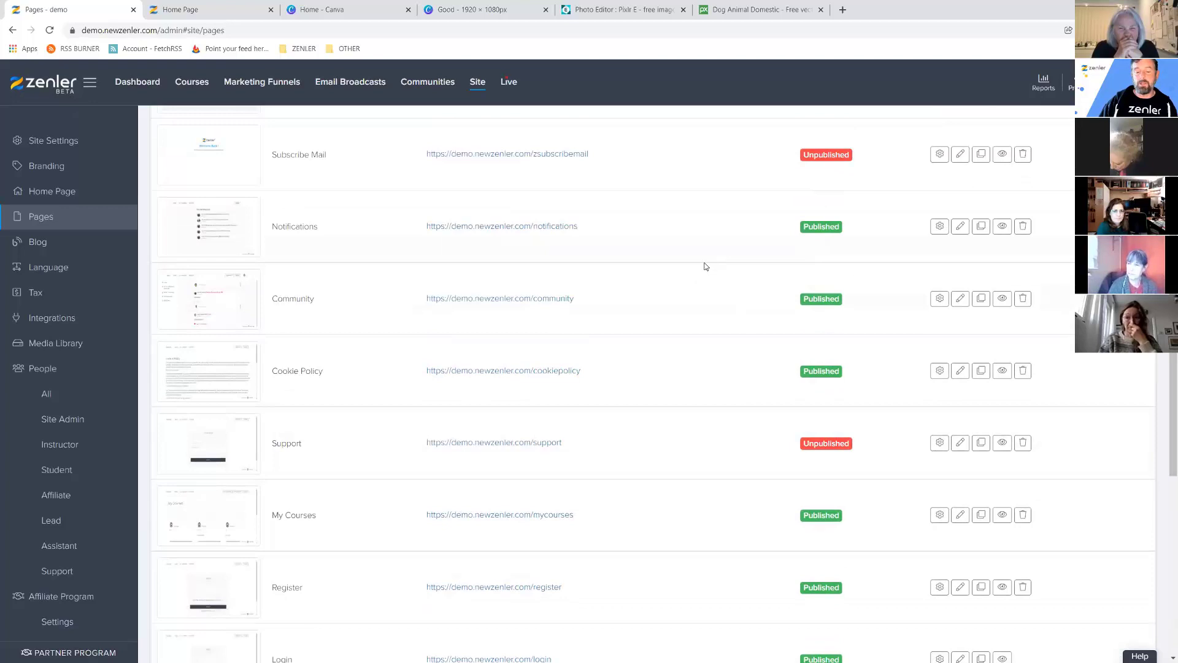
Unpublish the Notifications page and the Community page.
scroll(705, 265, "up", 2)
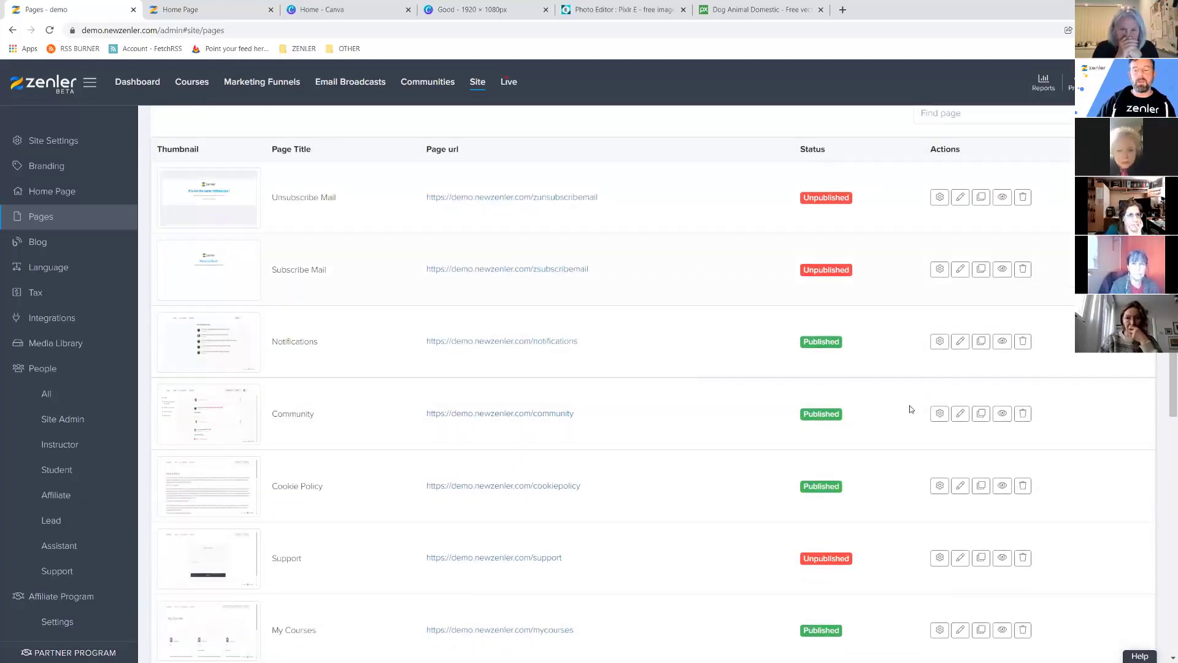
left_click(939, 341)
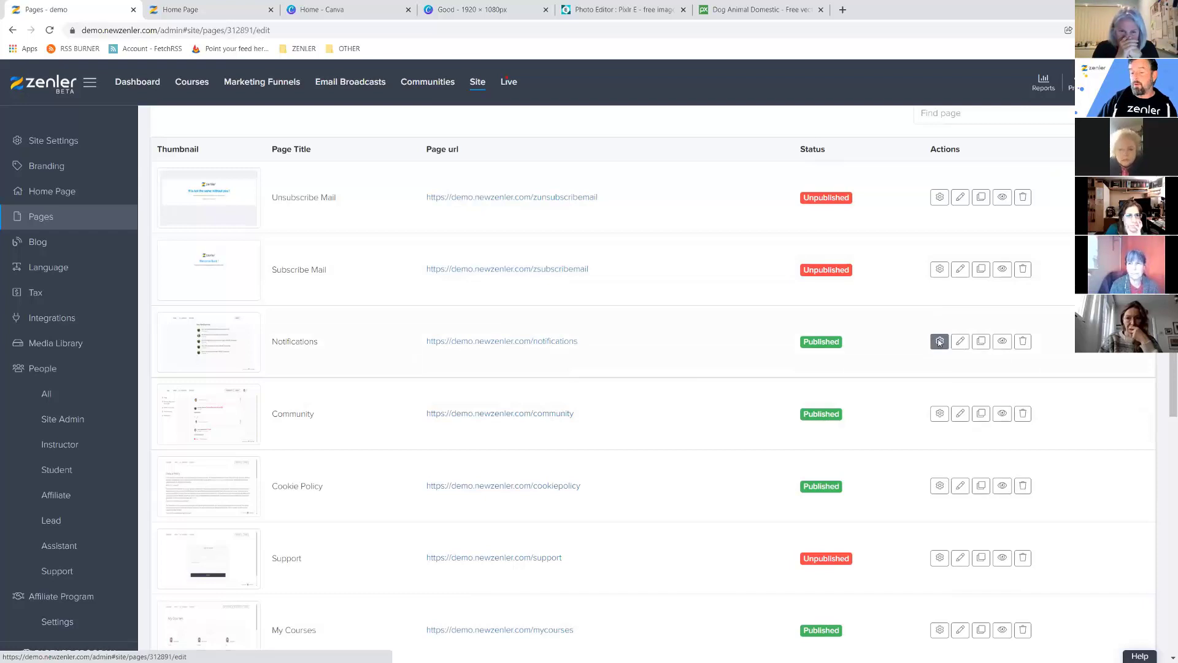
left_click(334, 298)
left_click(1132, 403)
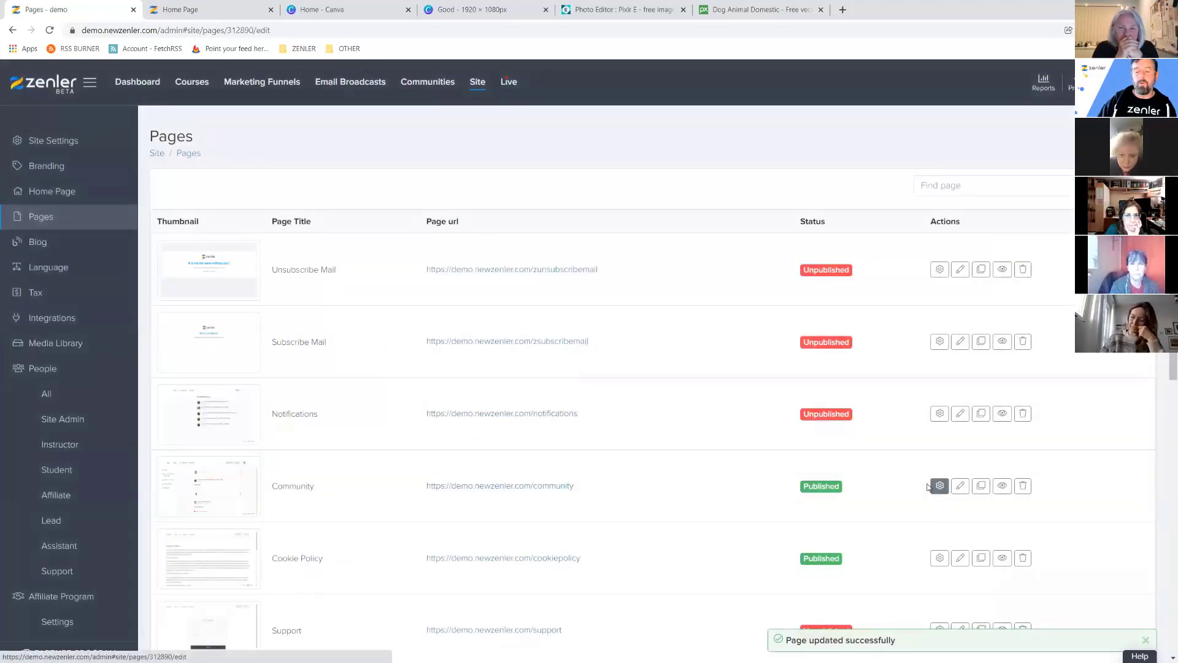
left_click(939, 486)
left_click(331, 299)
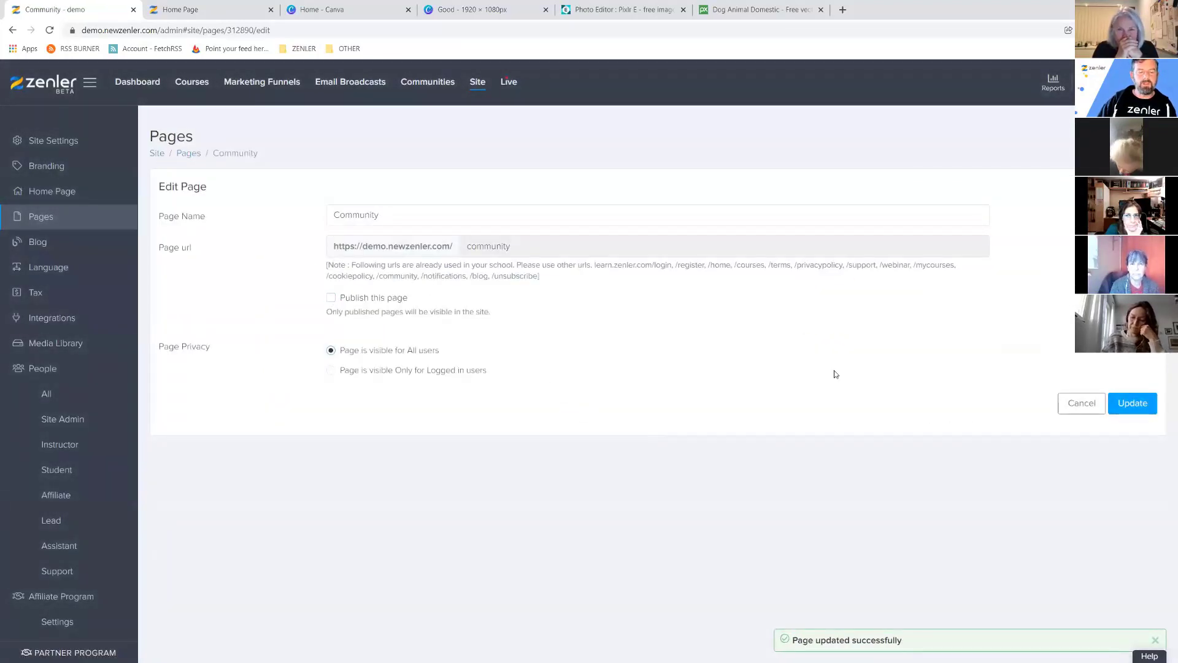
left_click(1129, 405)
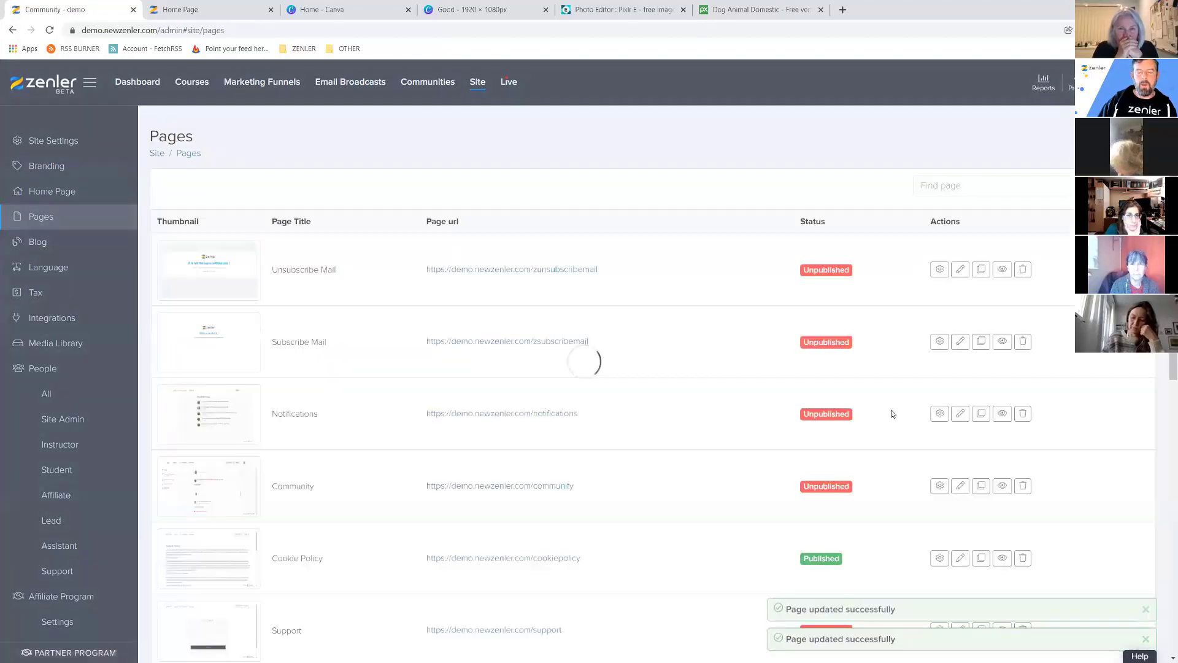
scroll(767, 427, "down", 3)
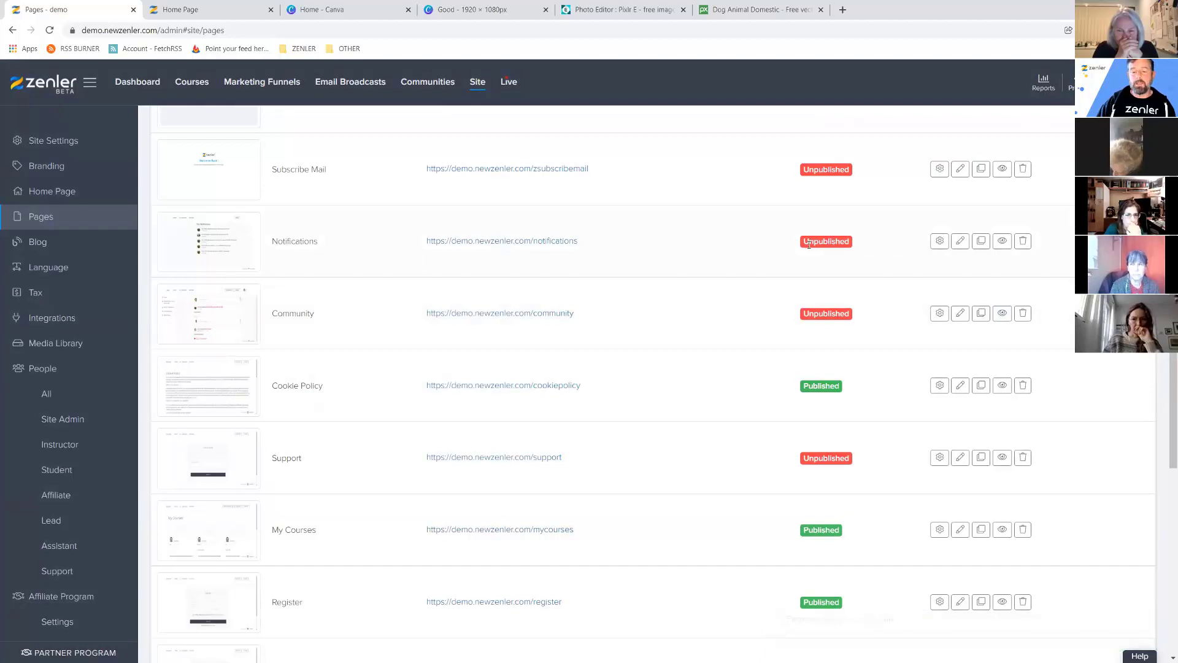
scroll(801, 268, "up", 3)
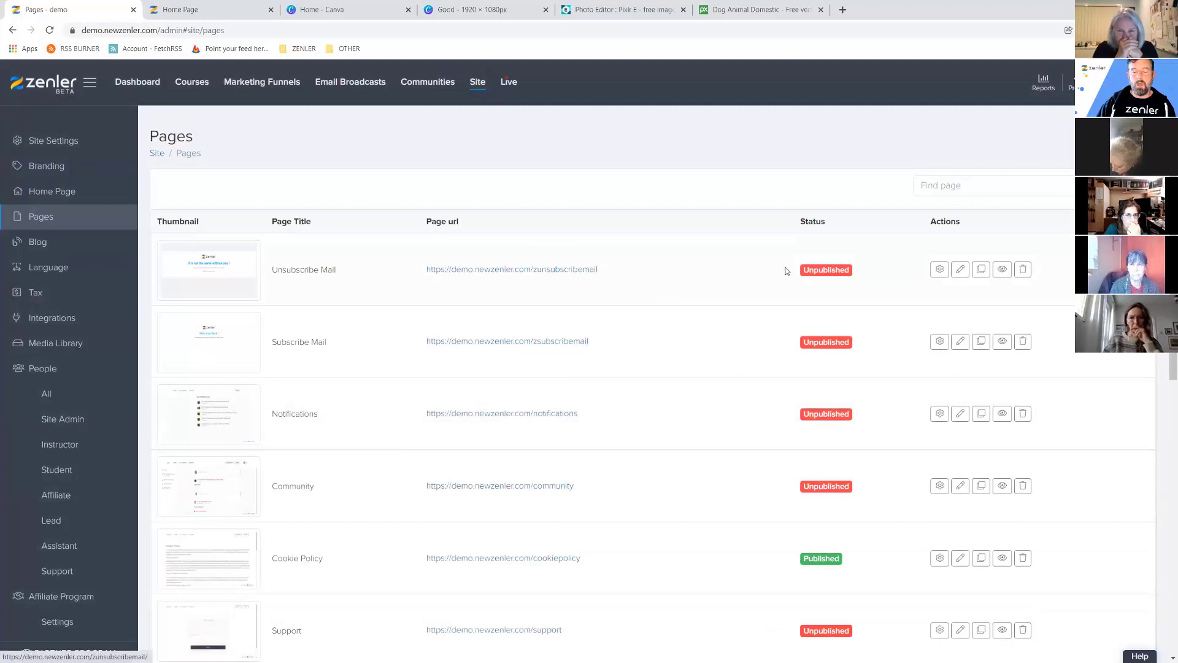
left_click(1002, 270)
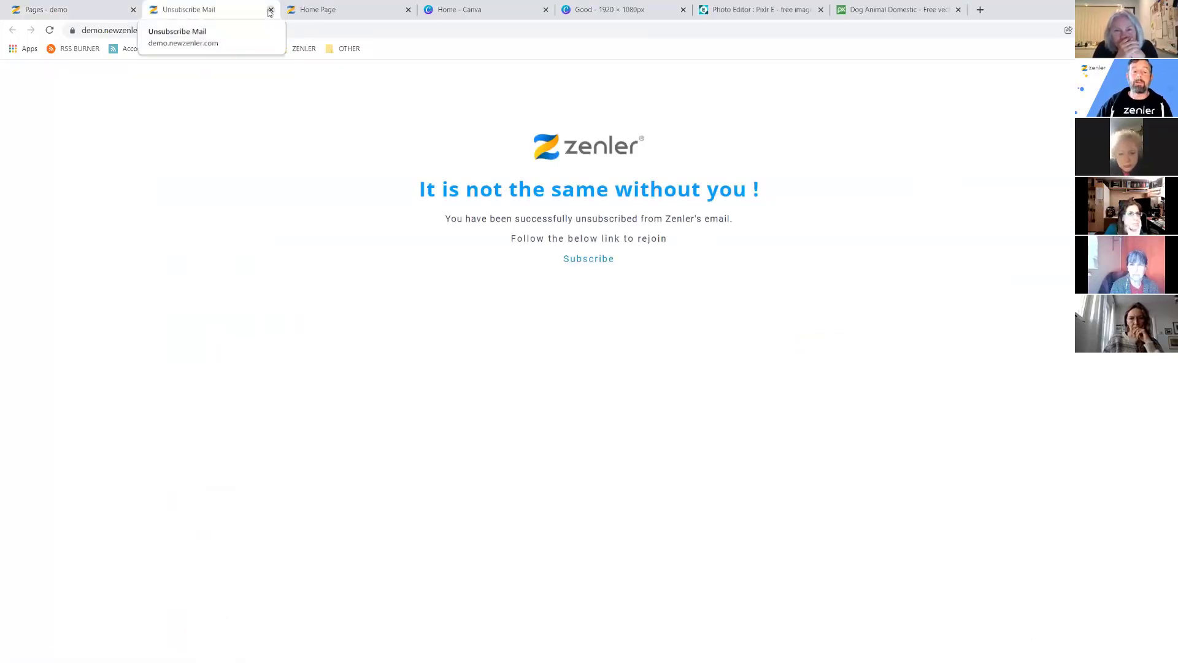
left_click_drag(224, 27, 270, 28)
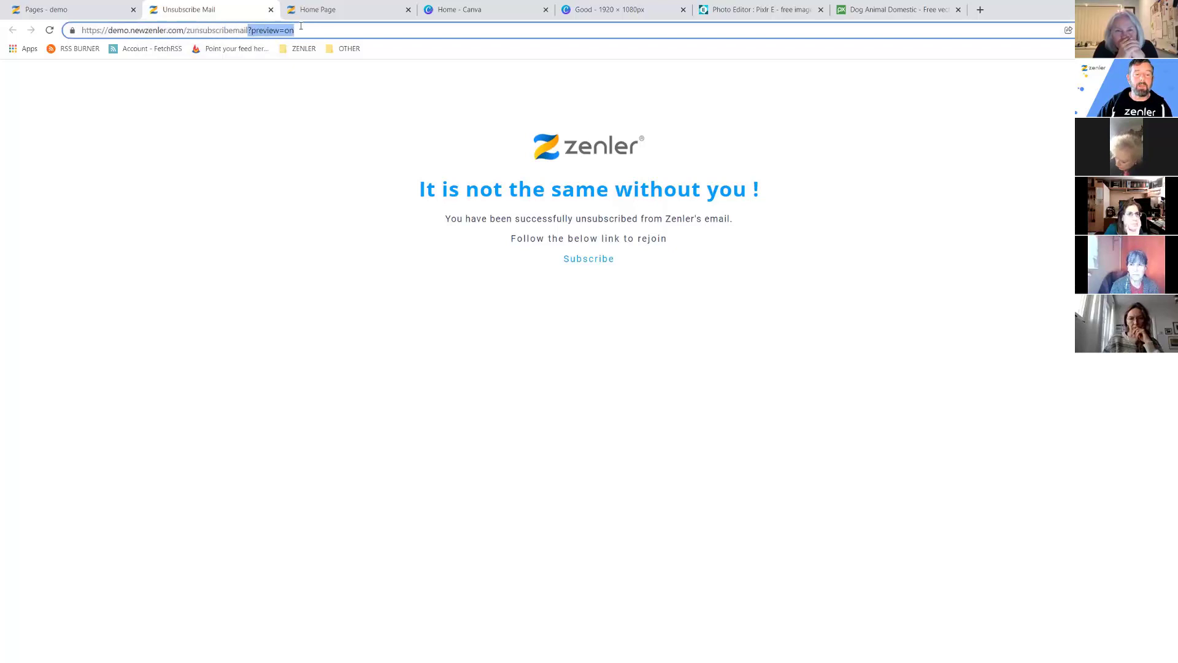
left_click(270, 9)
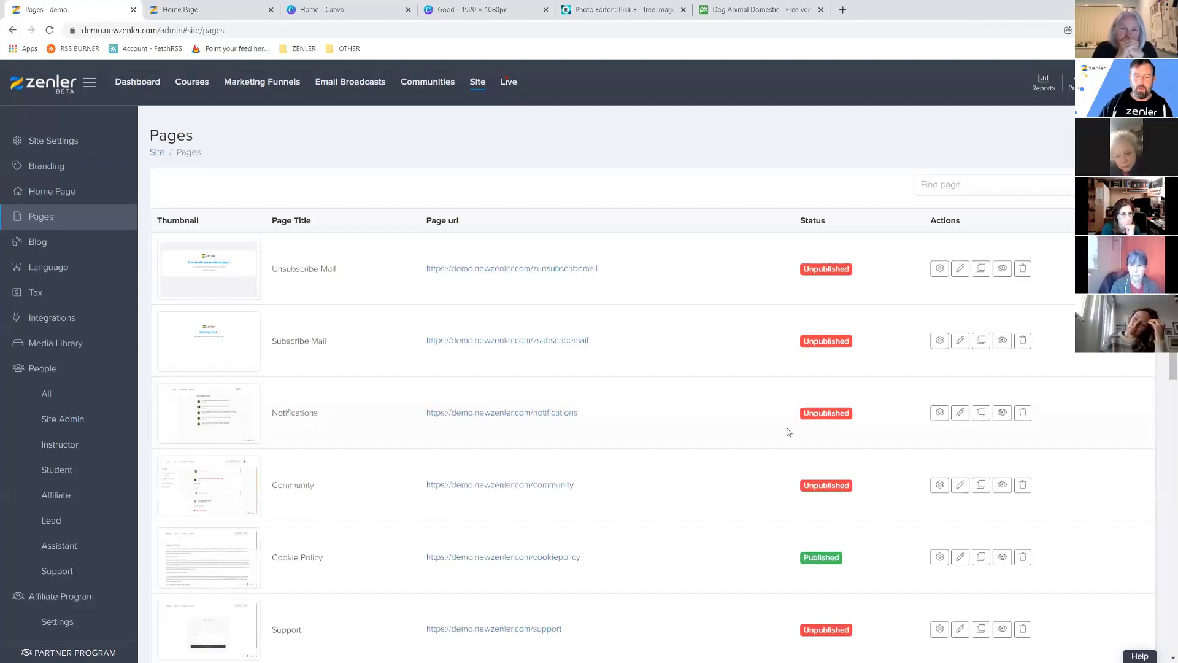
Unpublish the Cookie Policy page and leave the Login page settings unchanged.
scroll(788, 432, "down", 5)
left_click(939, 272)
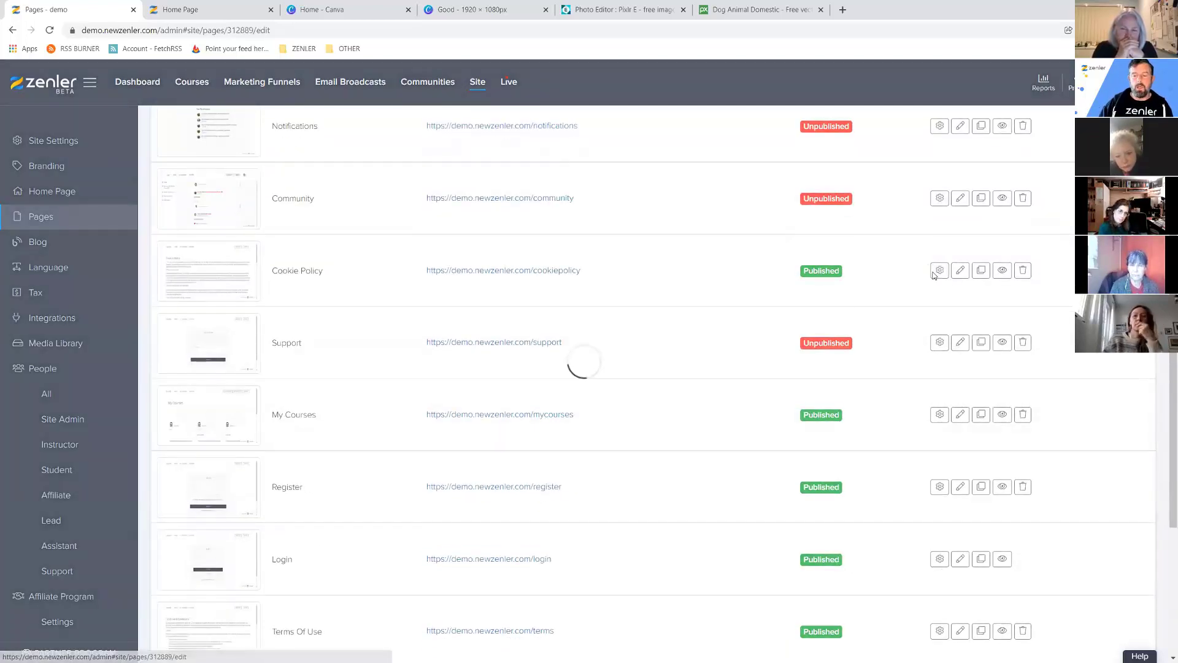
left_click(331, 297)
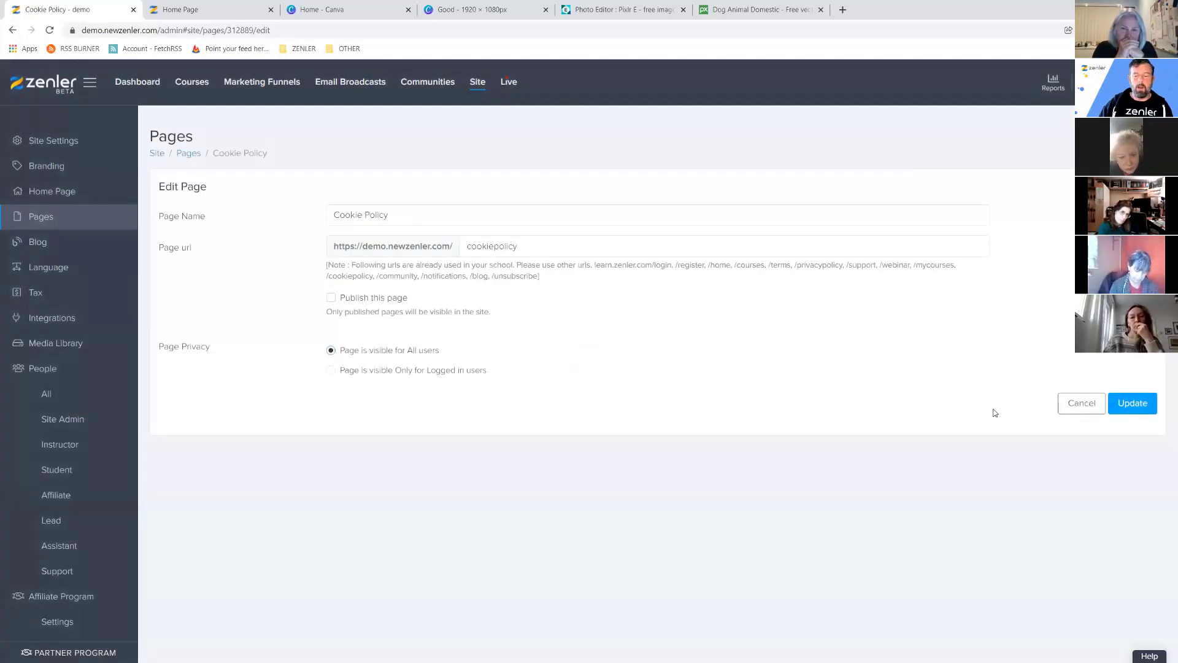
left_click(1132, 403)
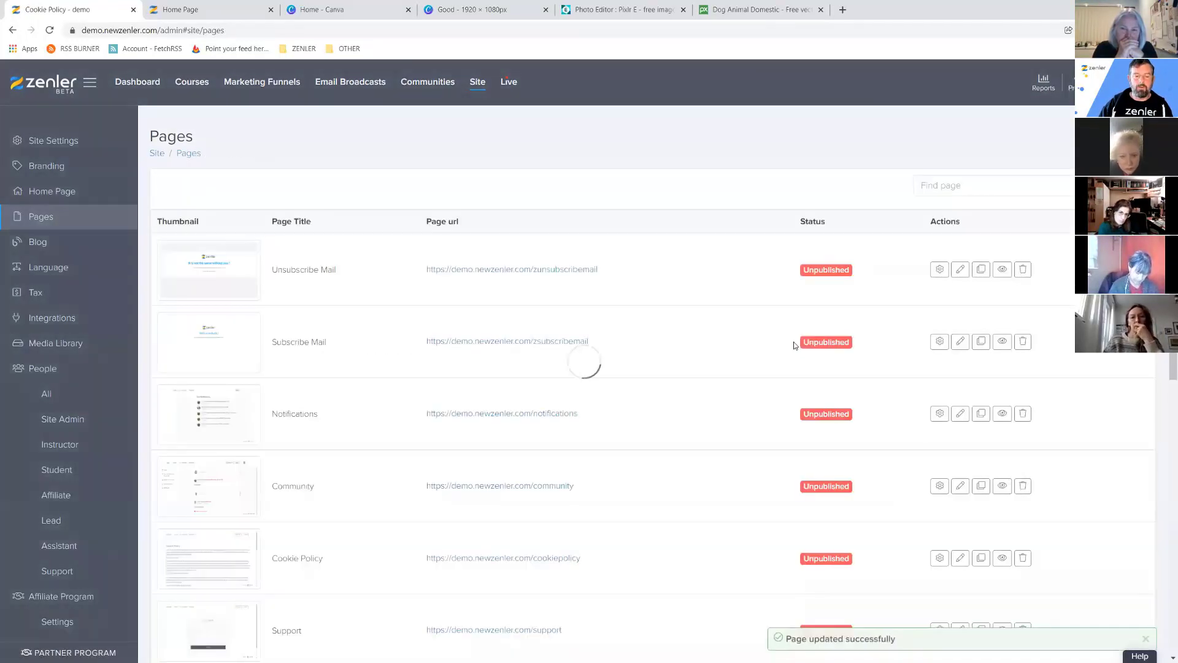
scroll(786, 369, "down", 8)
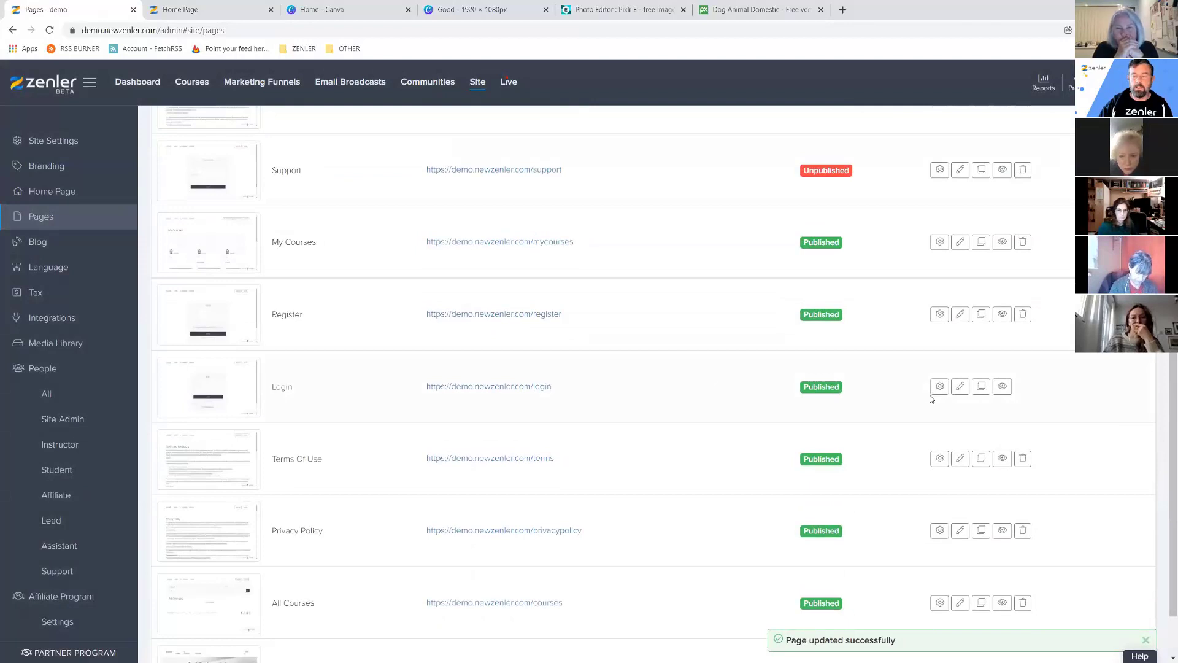
left_click(940, 386)
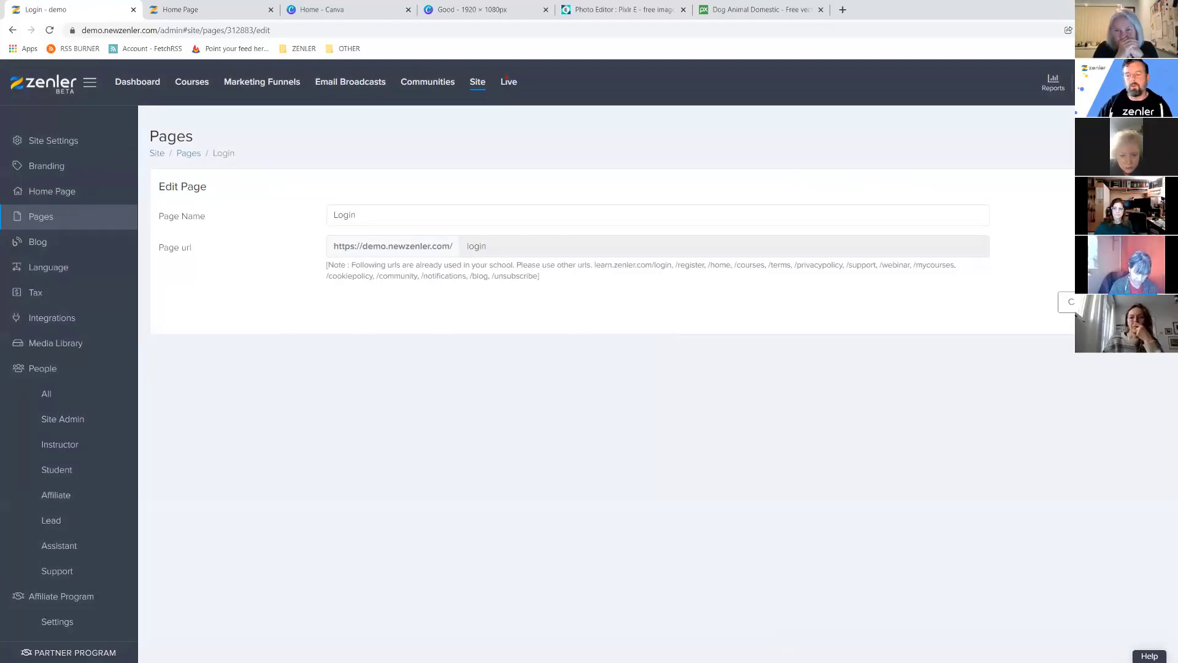
left_click(1069, 302)
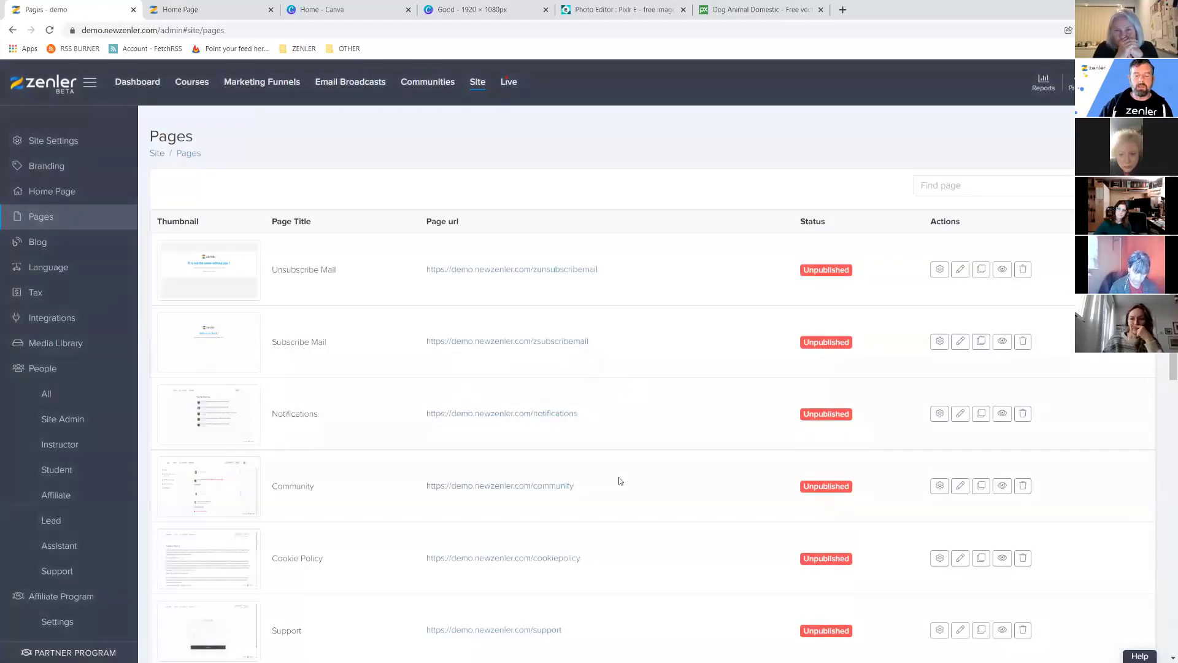
Start a new custom page, bringing up the empty Add Page form.
scroll(836, 461, "down", 9)
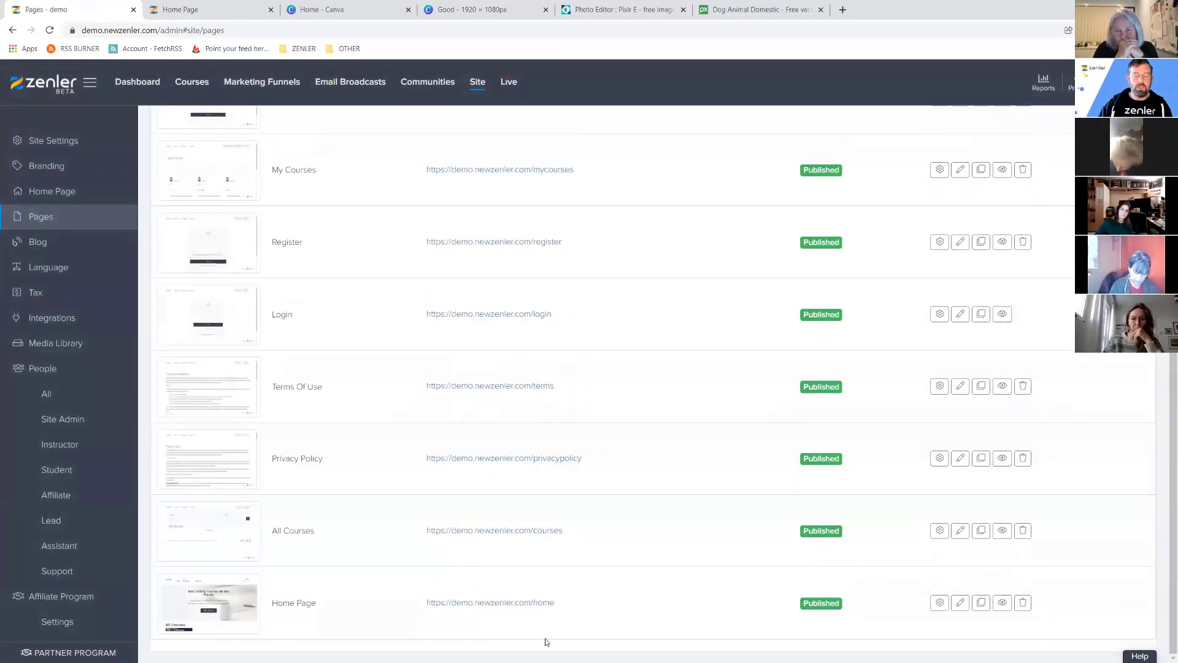
left_click_drag(270, 608, 329, 607)
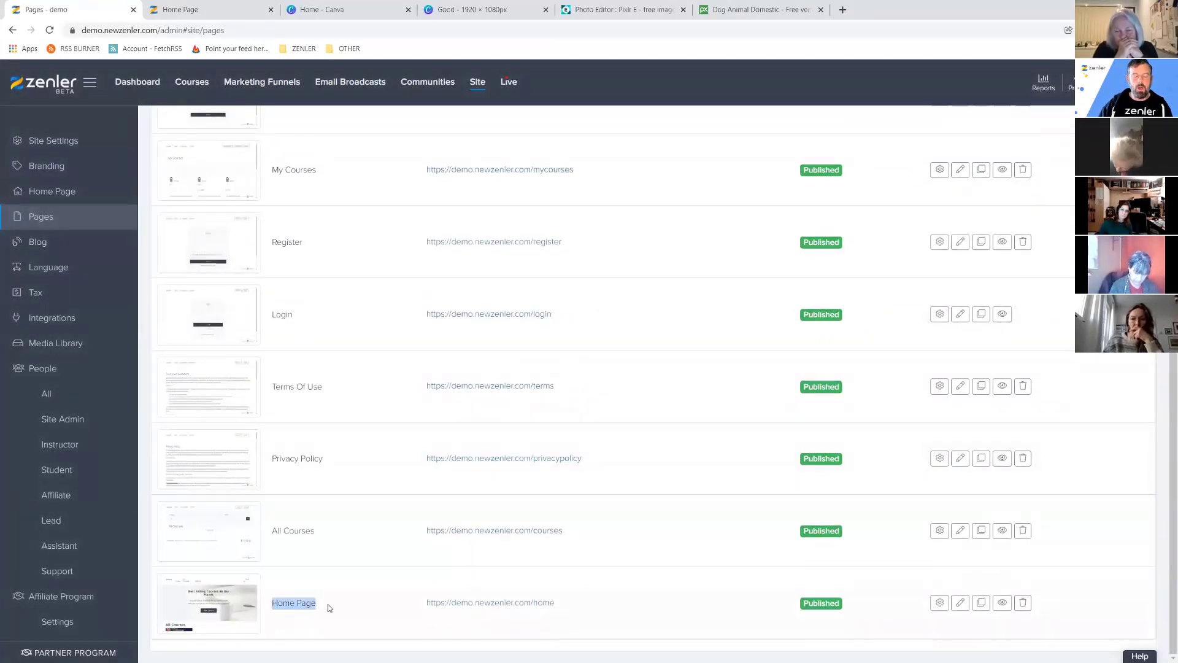
left_click(638, 608)
scroll(393, 356, "up", 5)
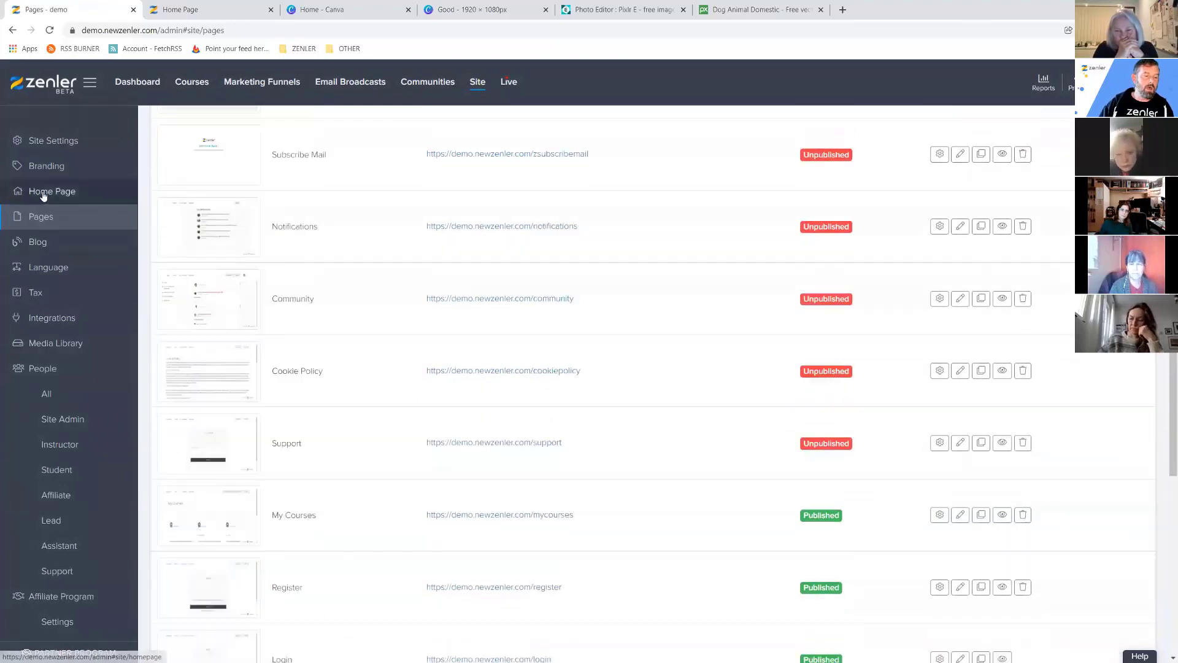
scroll(599, 421, "down", 4)
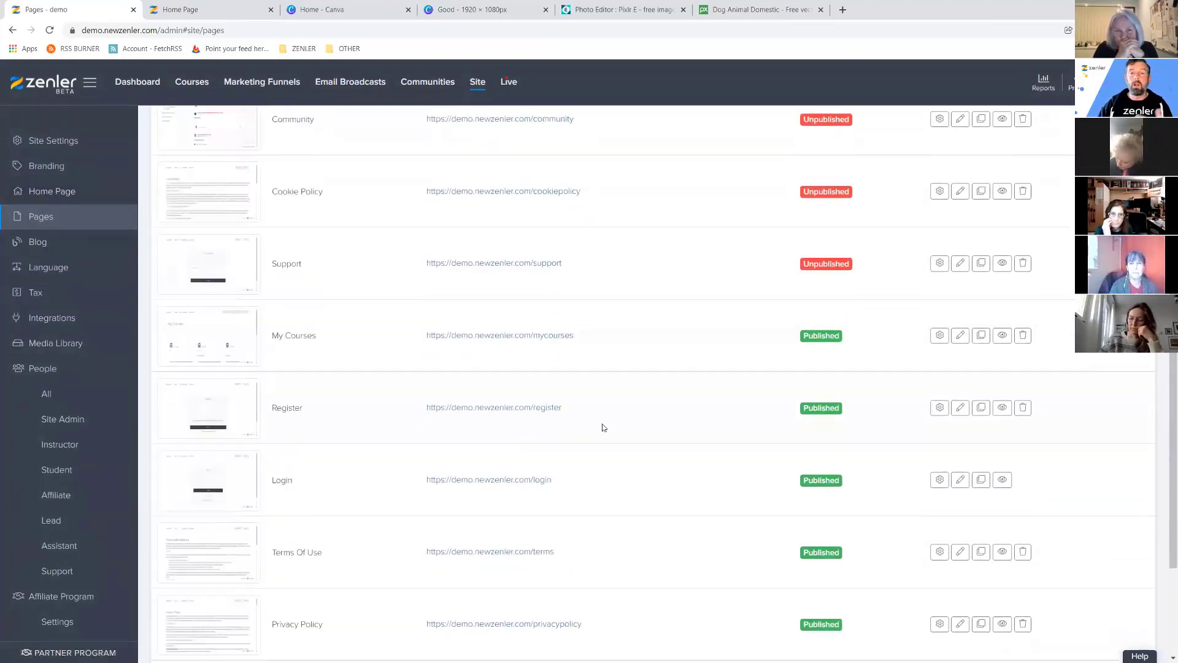
scroll(602, 428, "up", 7)
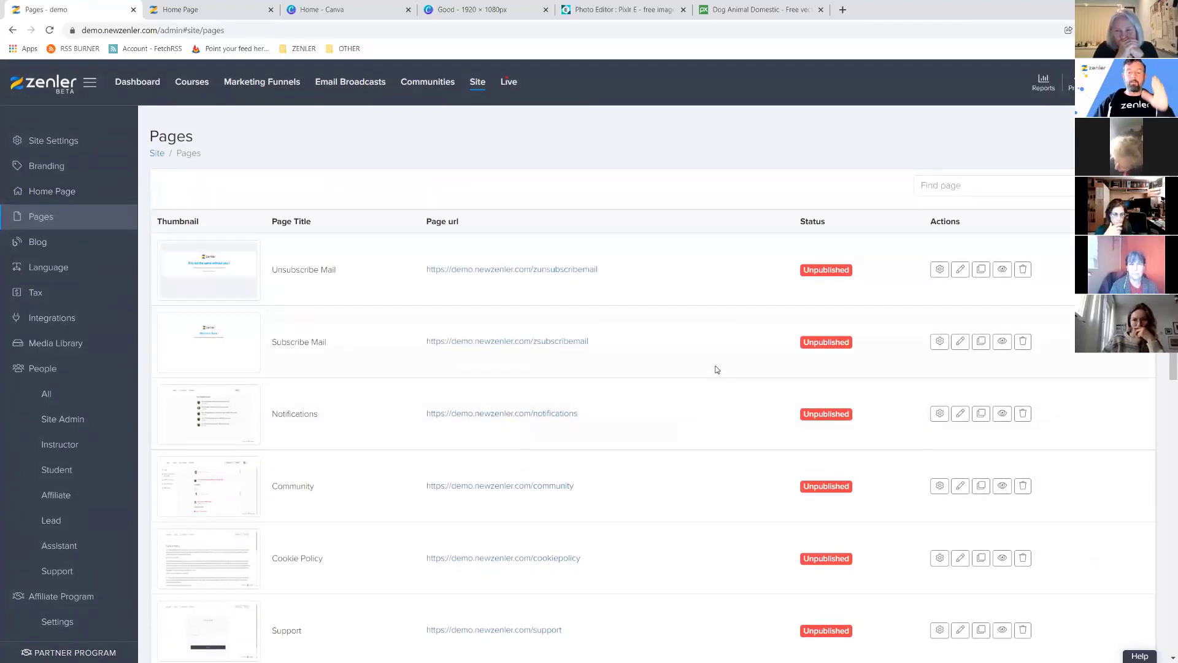
left_click(1071, 147)
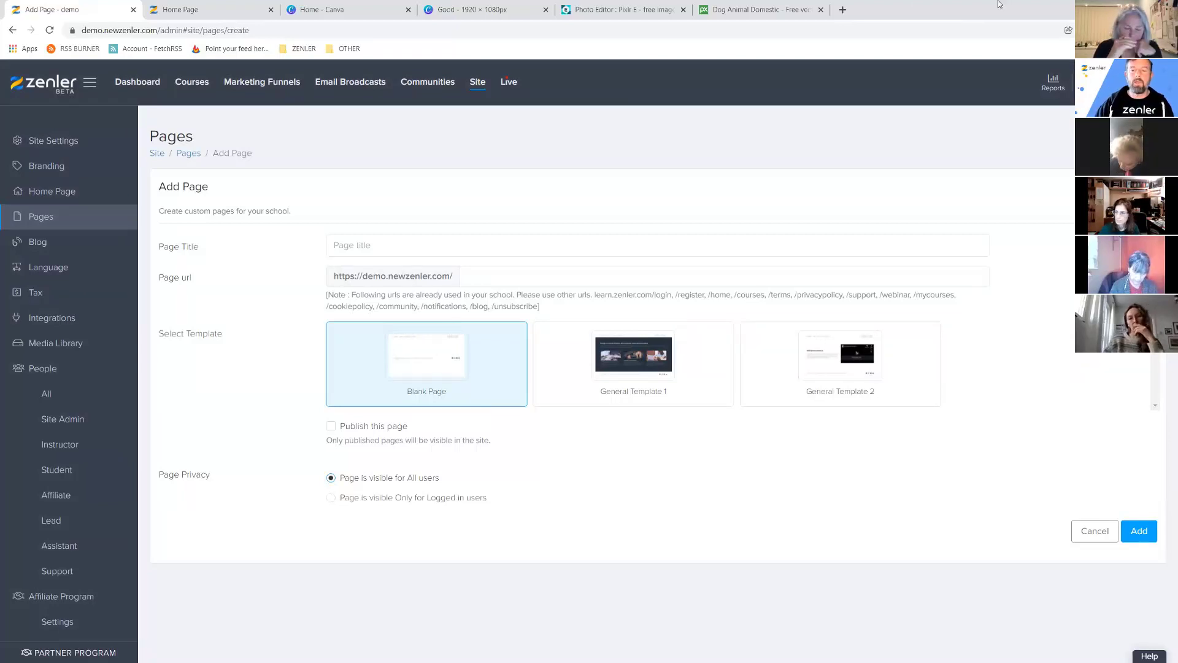
Review the zbrushbiomechanica.newzenler.com landing page in a new tab, then return to Add Page.
left_click(843, 13)
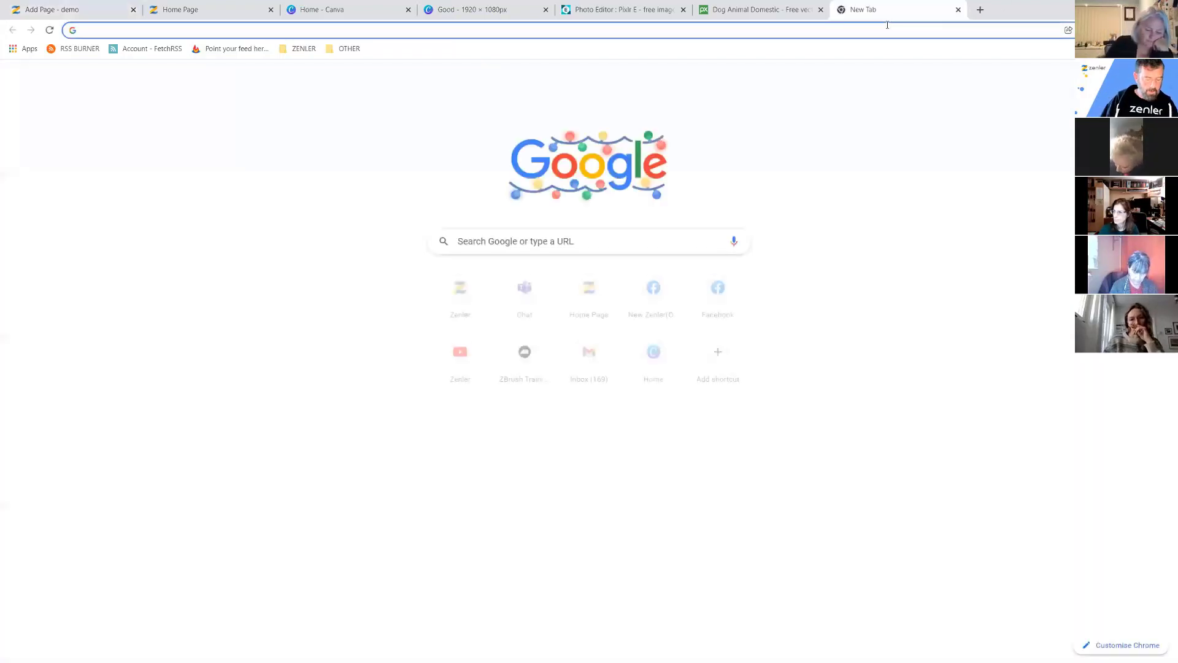
type("zbrushbiomechanica.newzenler.com")
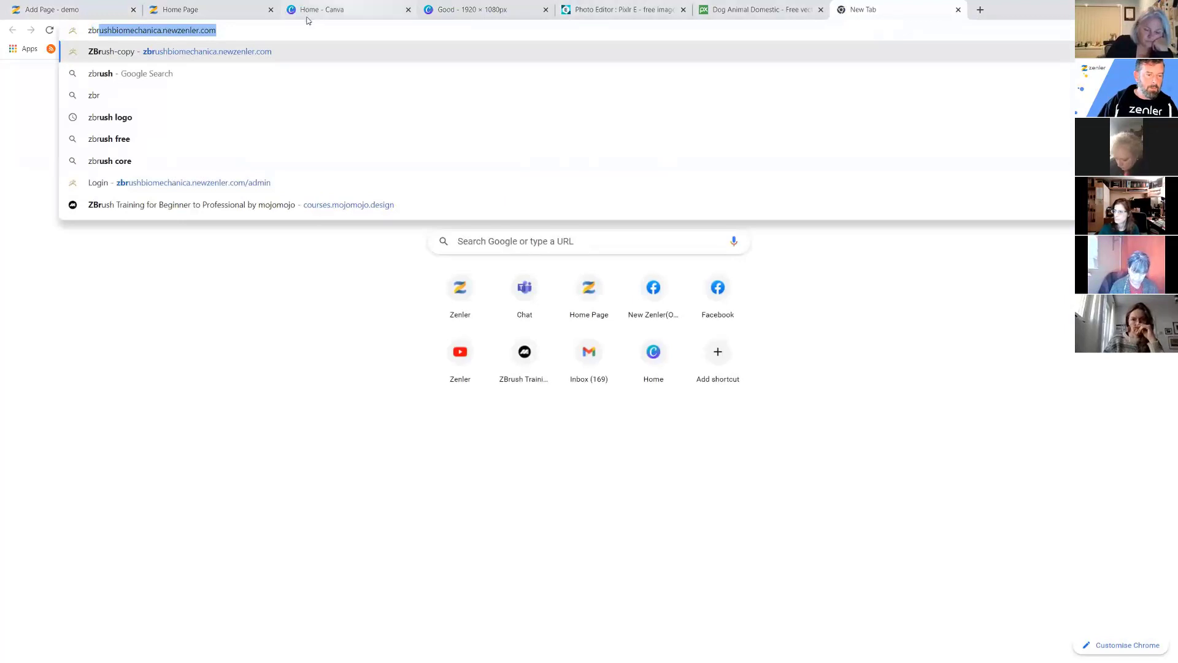
key("Return")
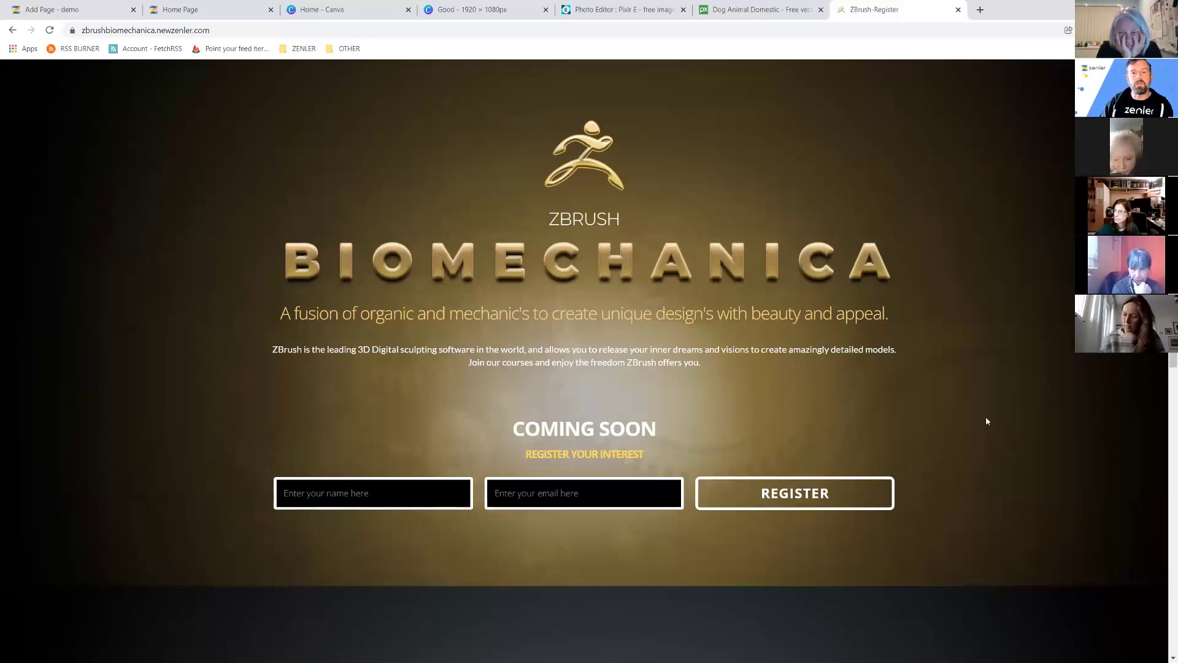
scroll(988, 367, "down", 8)
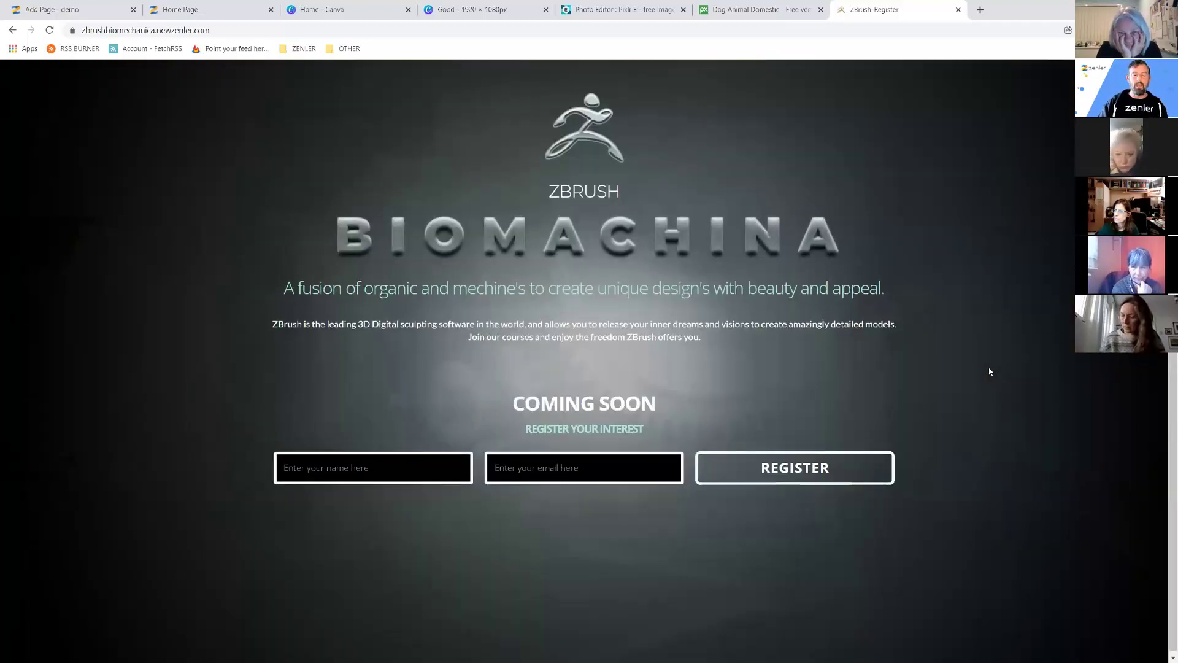
scroll(988, 406, "up", 8)
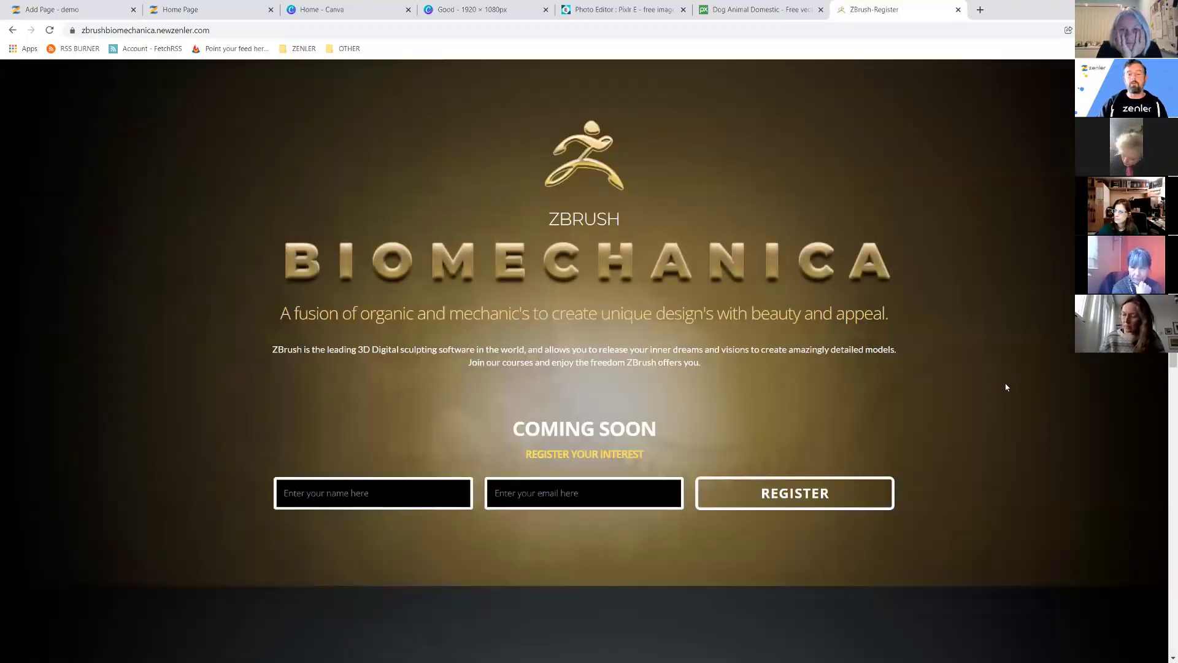
scroll(996, 402, "down", 8)
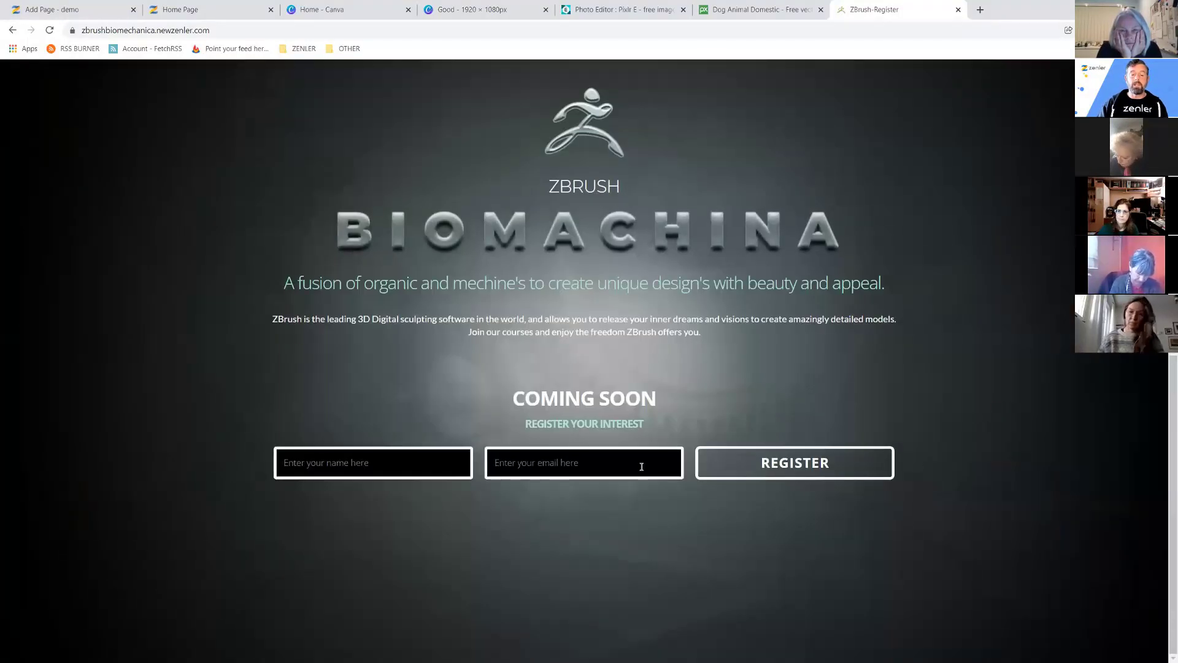
scroll(519, 399, "up", 8)
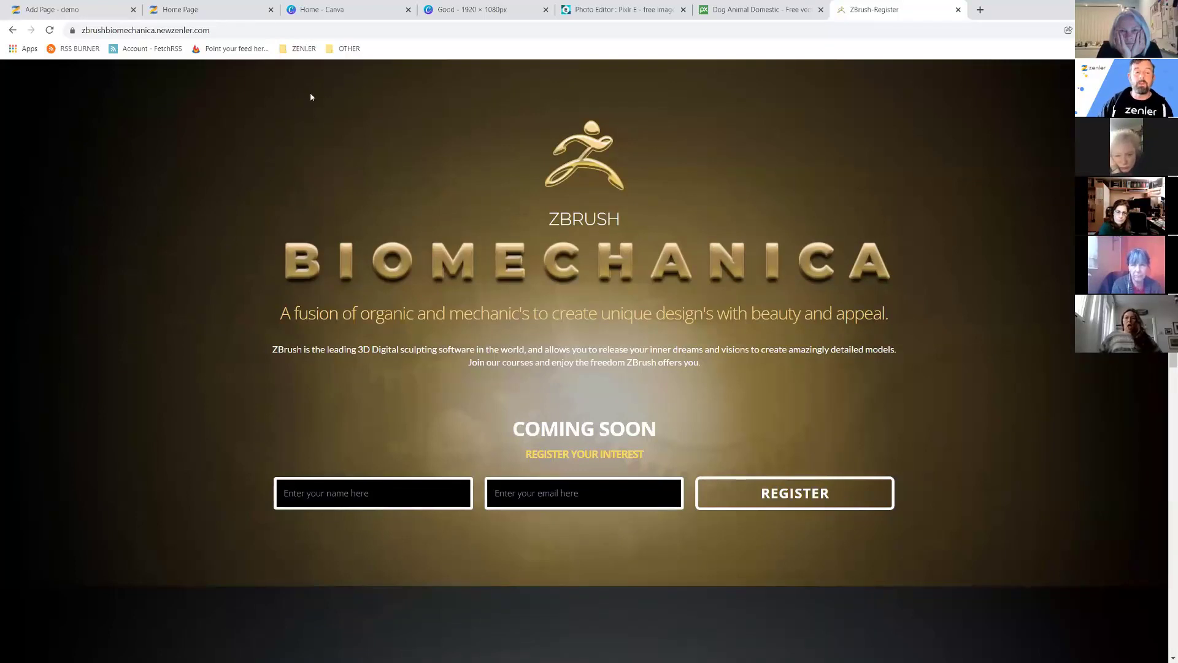
left_click(189, 11)
left_click(65, 11)
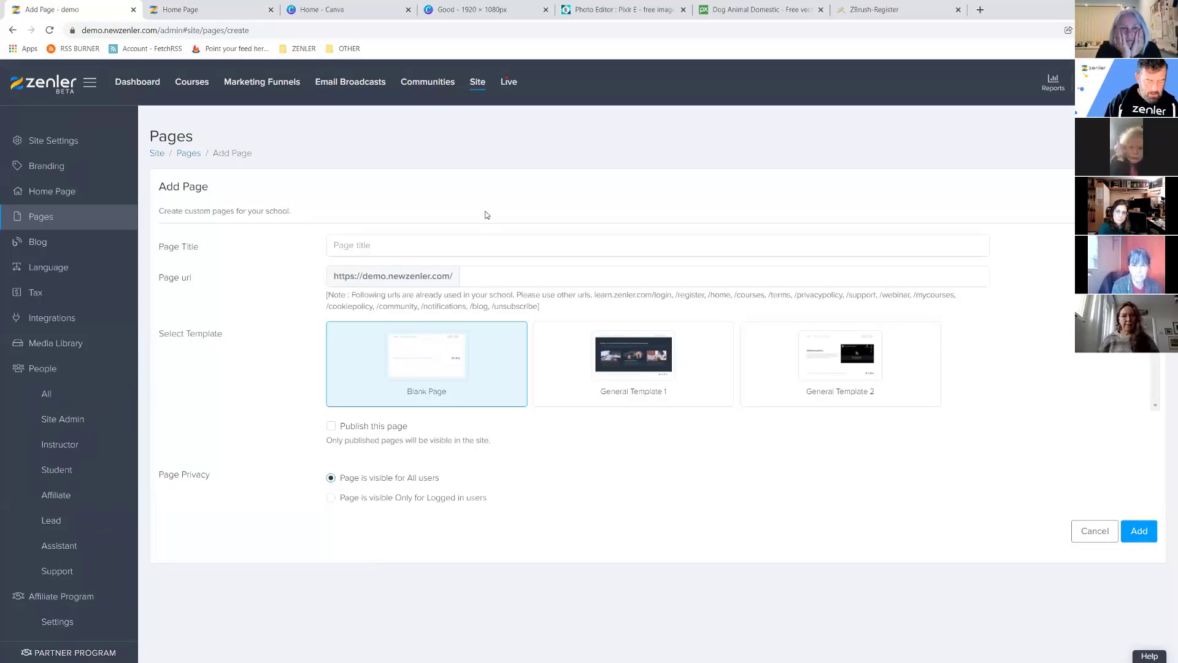
Title the page 'Dog Training waiting list' at url dog-training-waiting-list and publish it.
type("Dog Training wai")
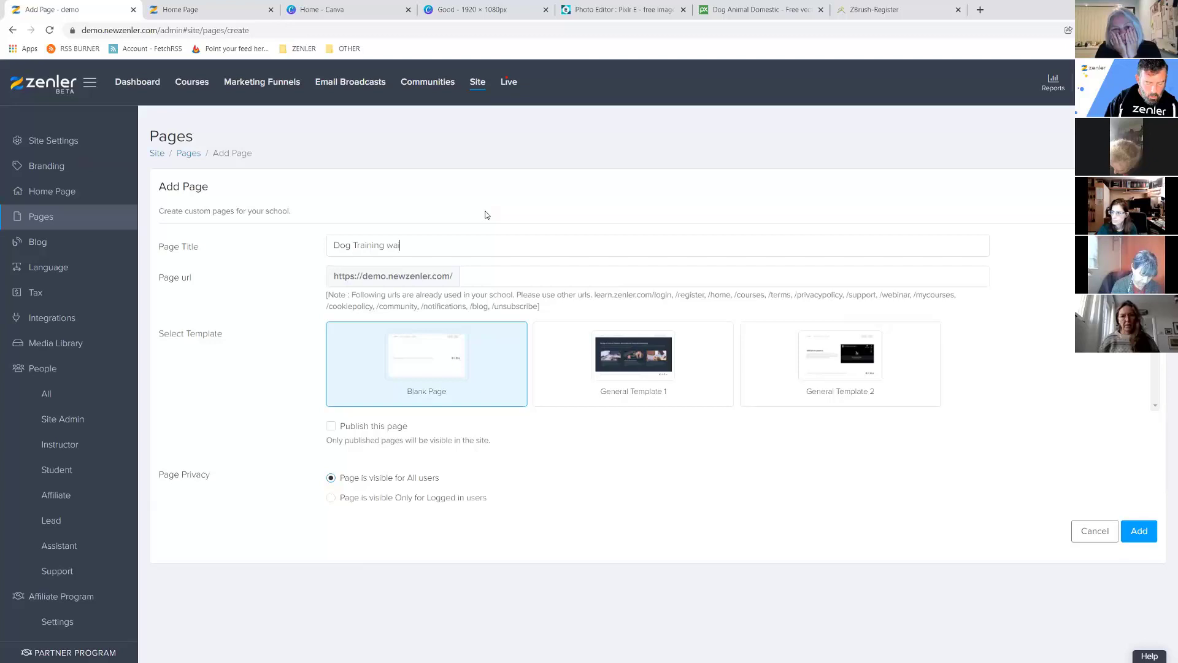
type("ting page")
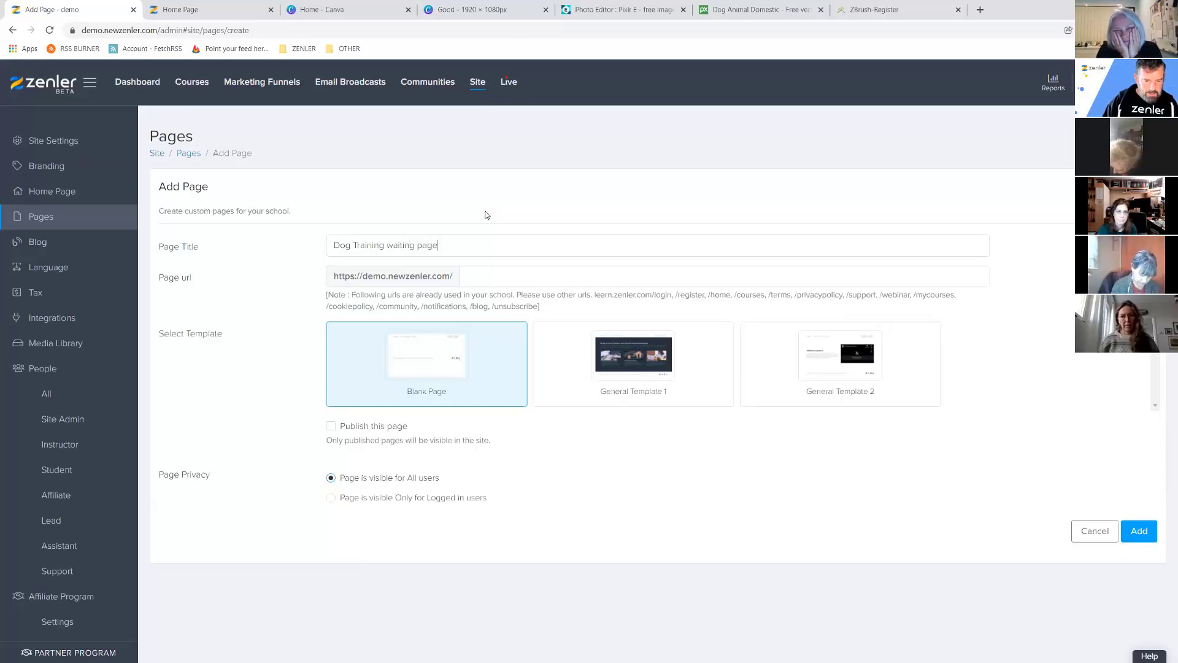
left_click(470, 272)
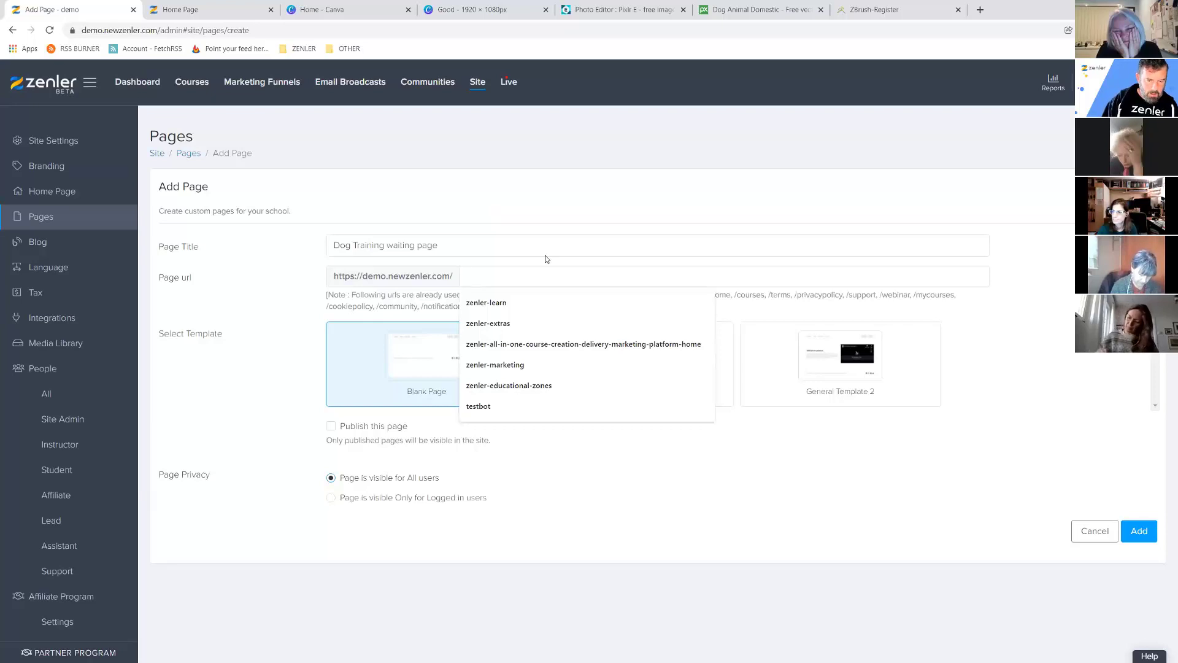
type("do")
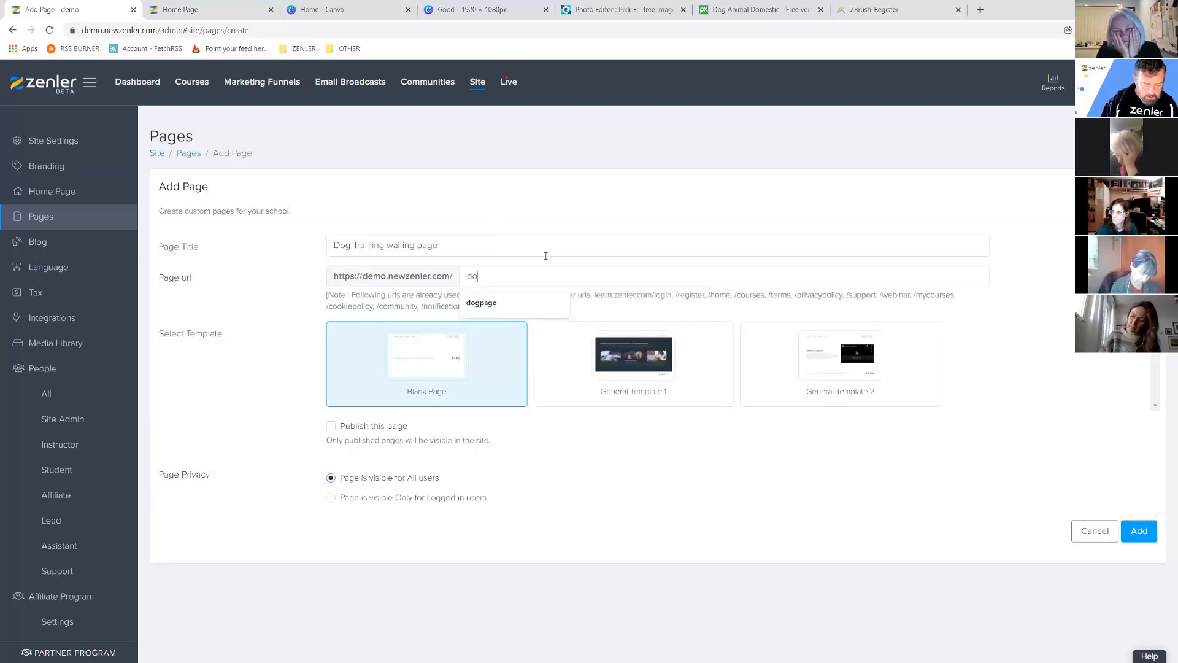
type("g-")
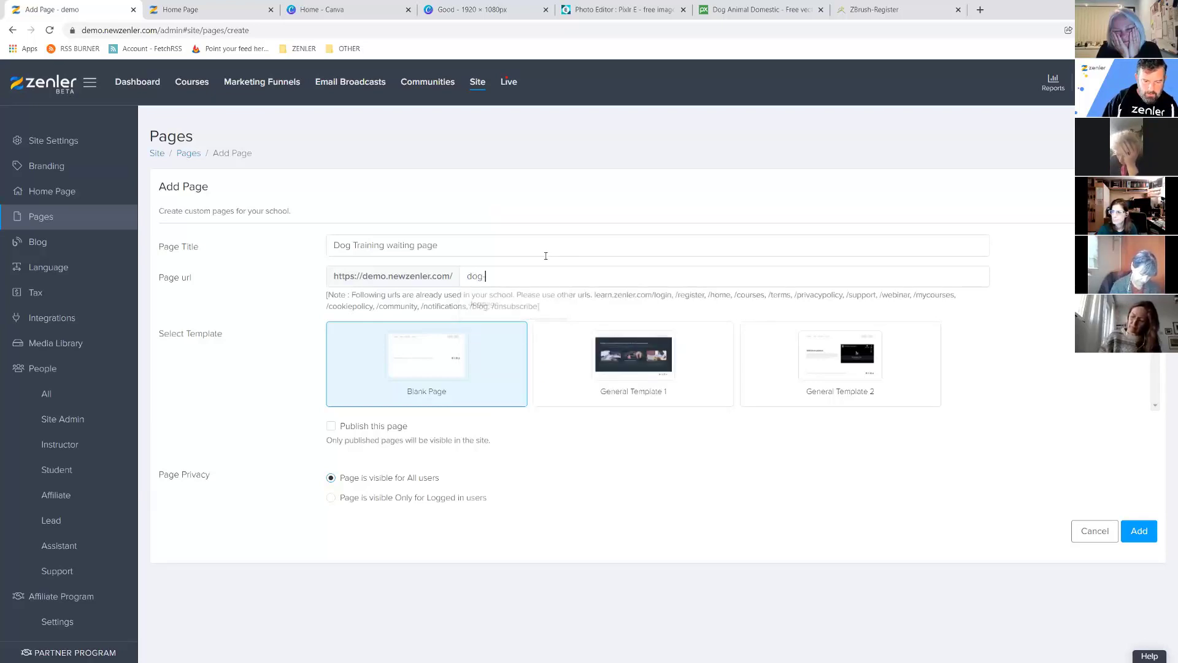
type("training")
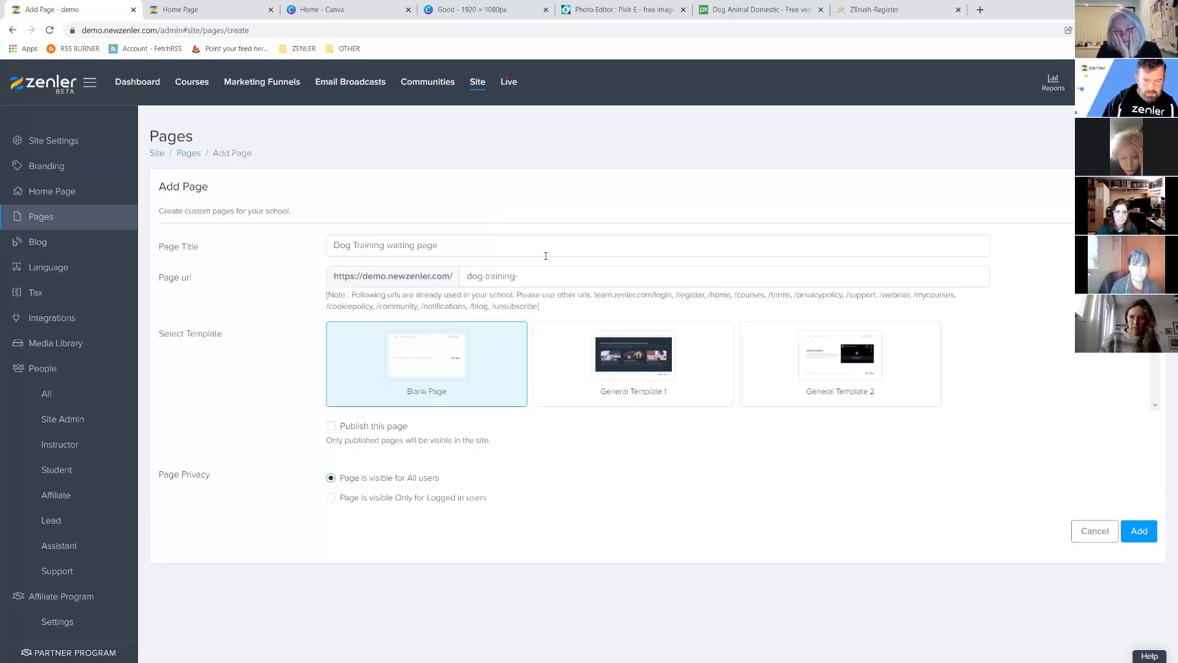
type("-w")
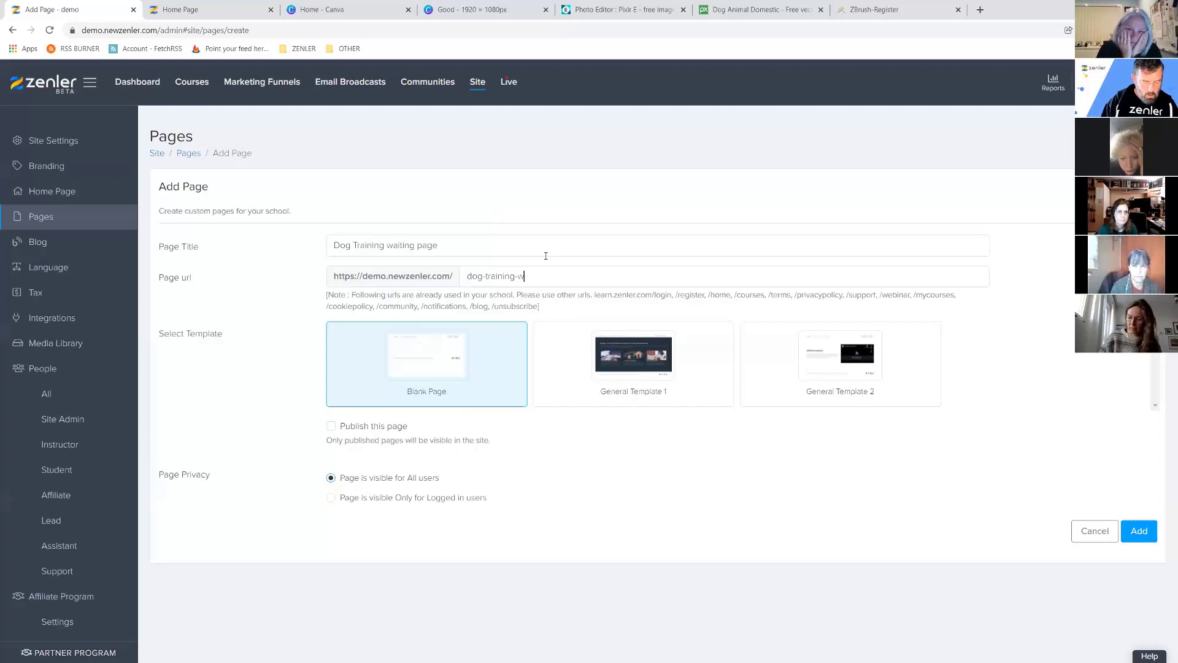
type("iting-page")
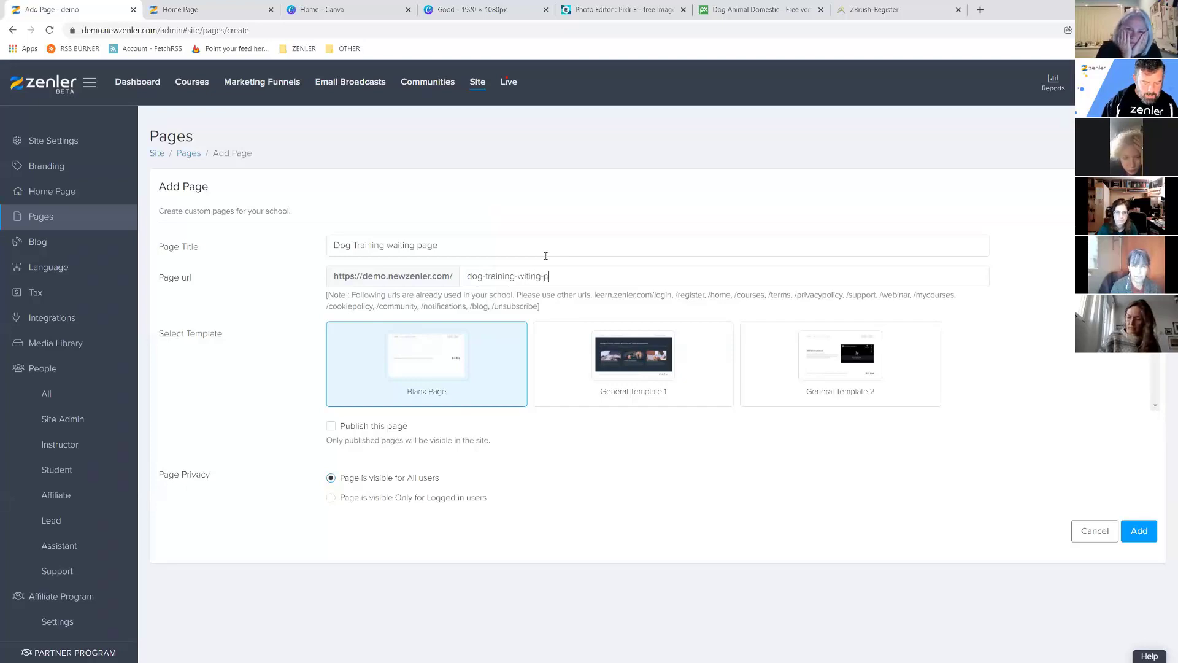
key("BackSpace")
key("BackSpace")
key("BackSpace")
key("BackSpace")
key("BackSpace")
key("BackSpace")
type("aiting-list")
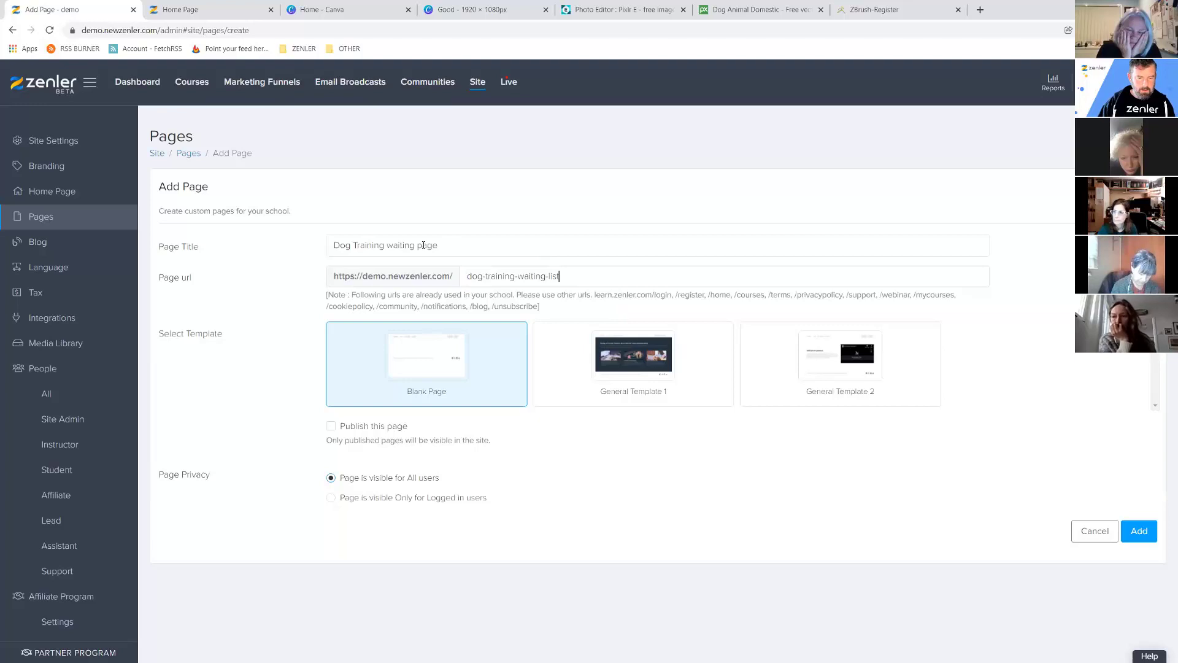
double_click(423, 245)
type("list")
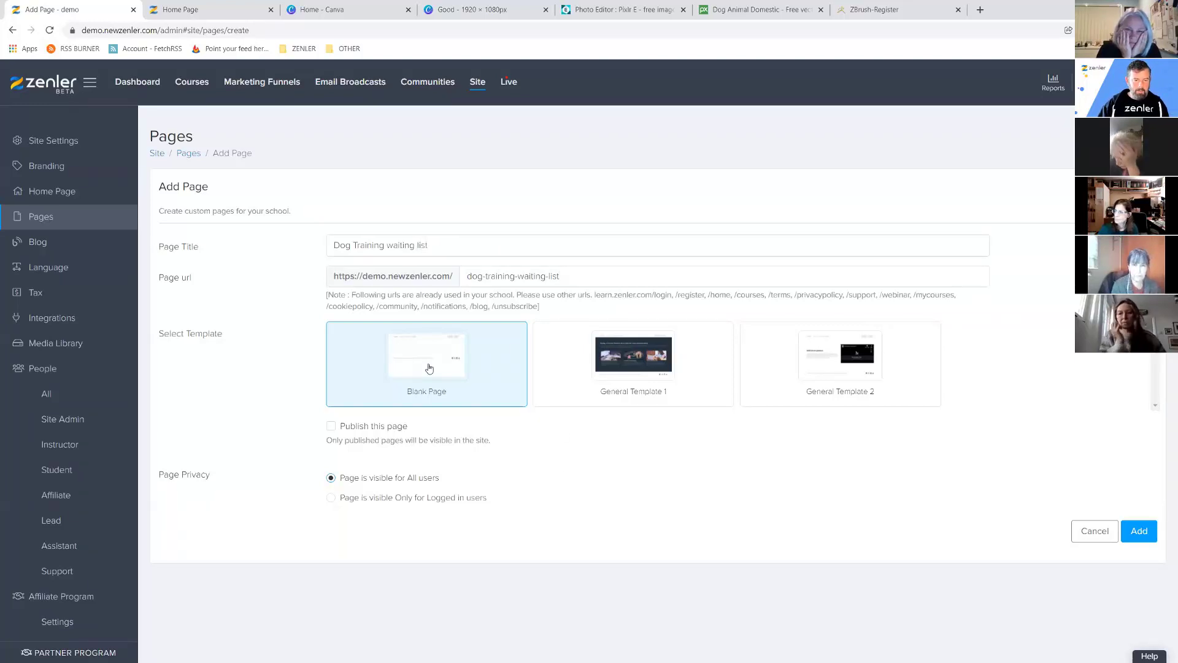
left_click(334, 426)
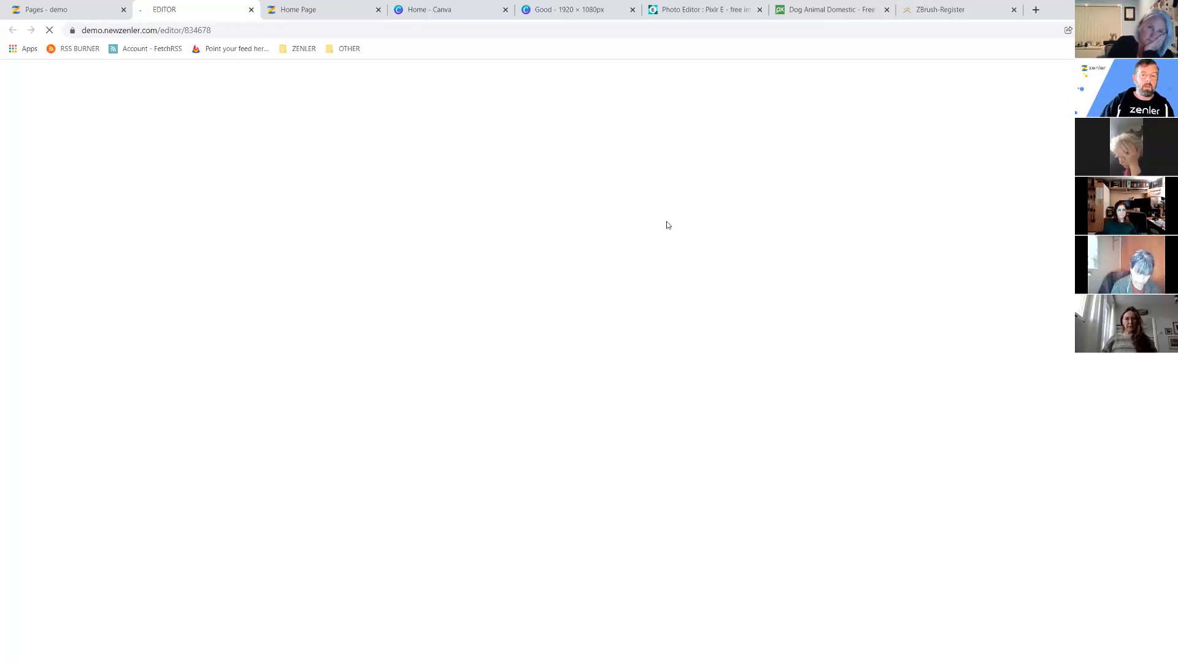
left_click(940, 10)
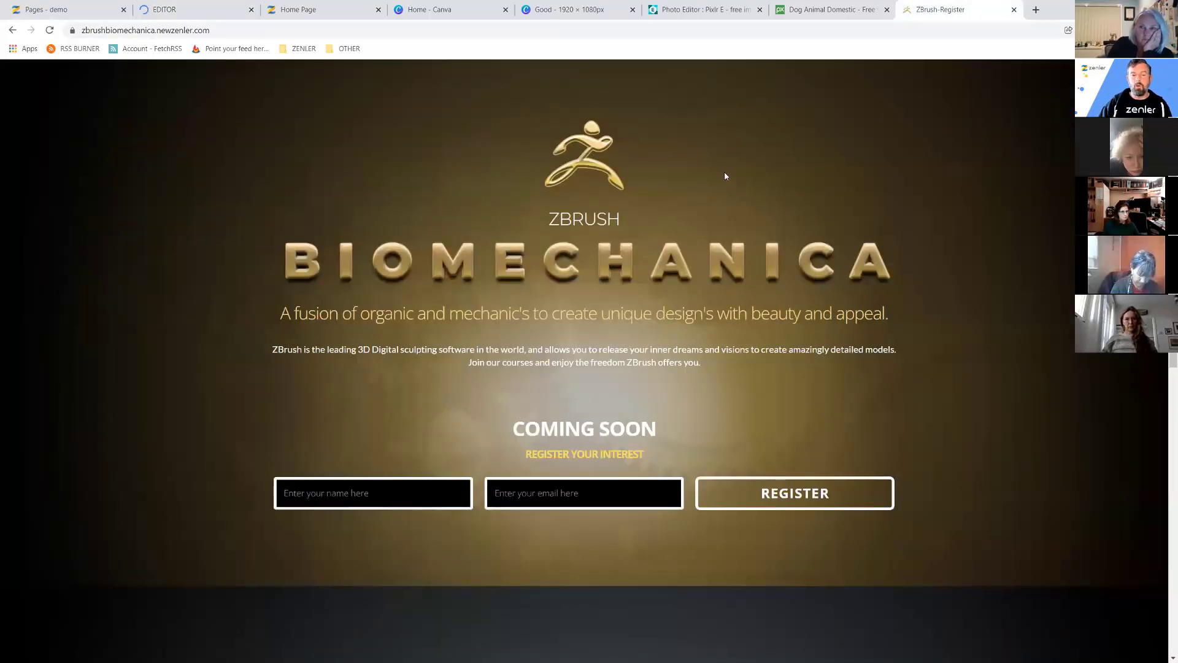
Back in the page editor, delete the site header and footer blocks, confirming each deletion.
left_click(184, 10)
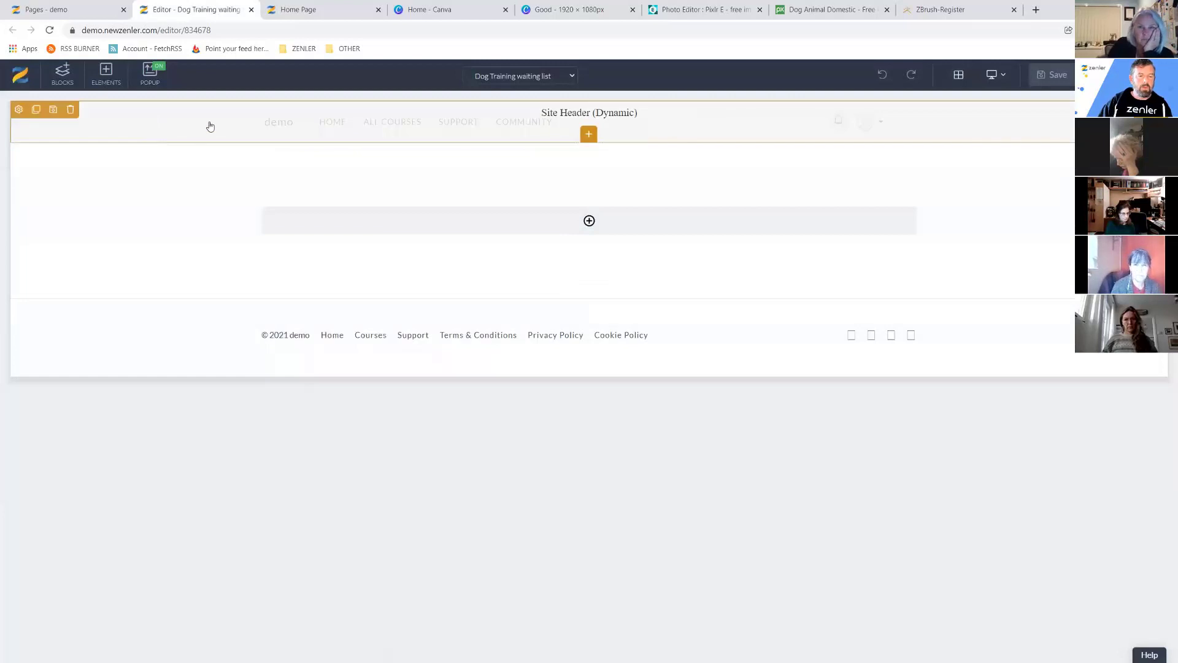
left_click(70, 109)
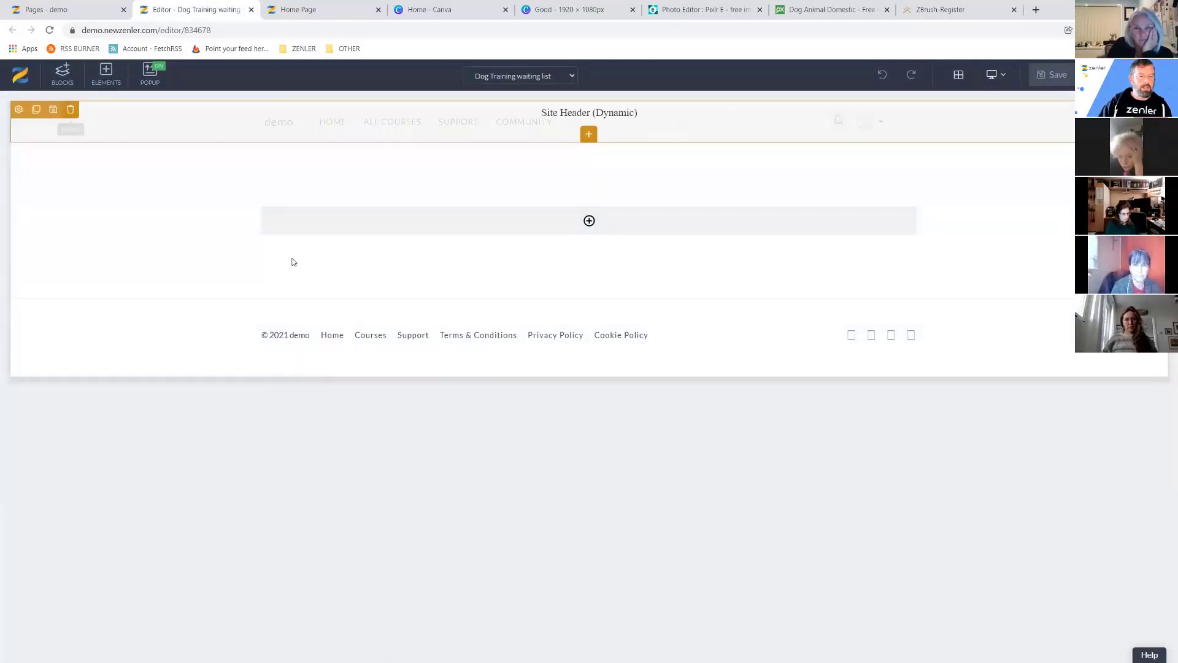
left_click(612, 192)
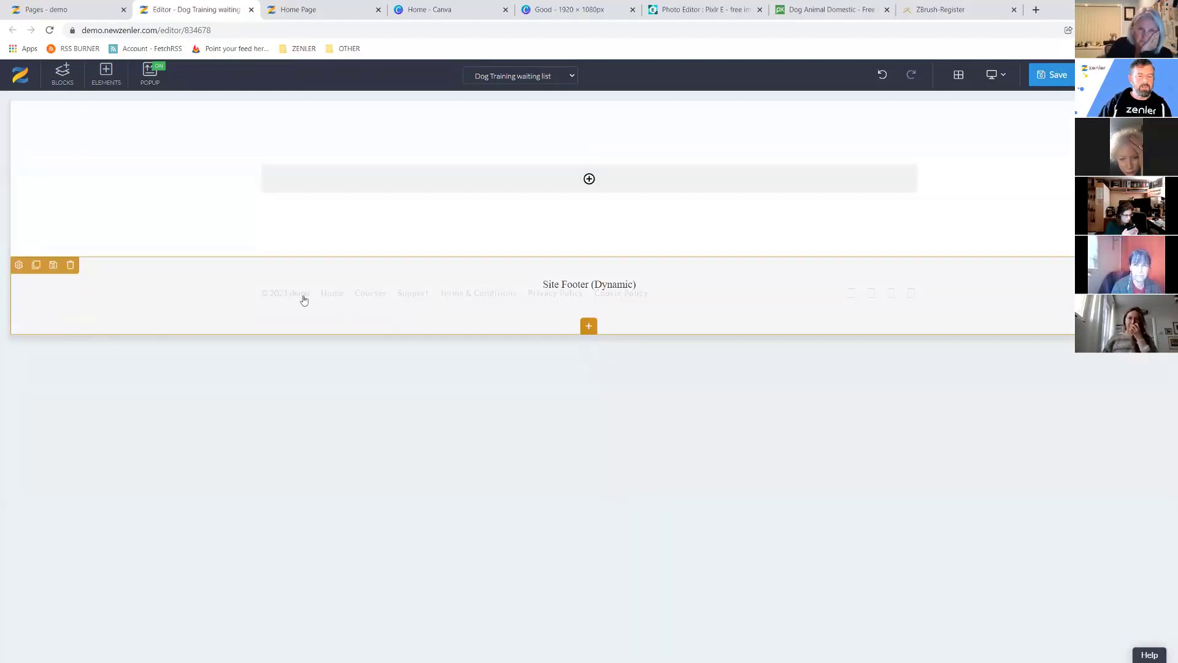
left_click(70, 265)
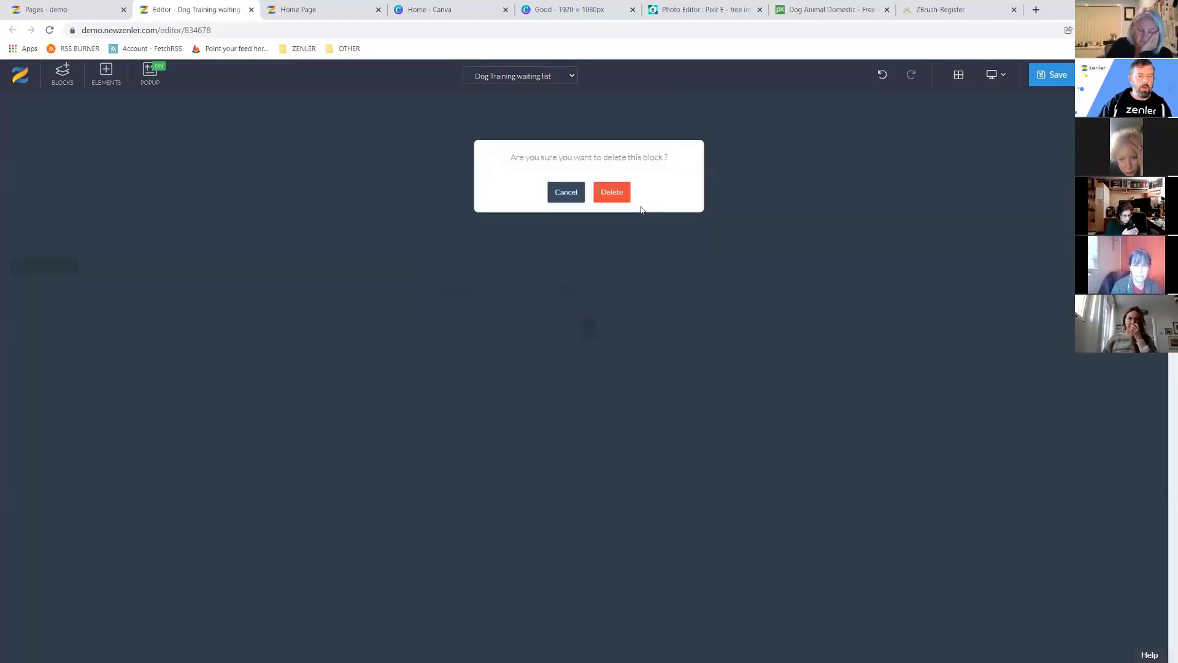
left_click(609, 193)
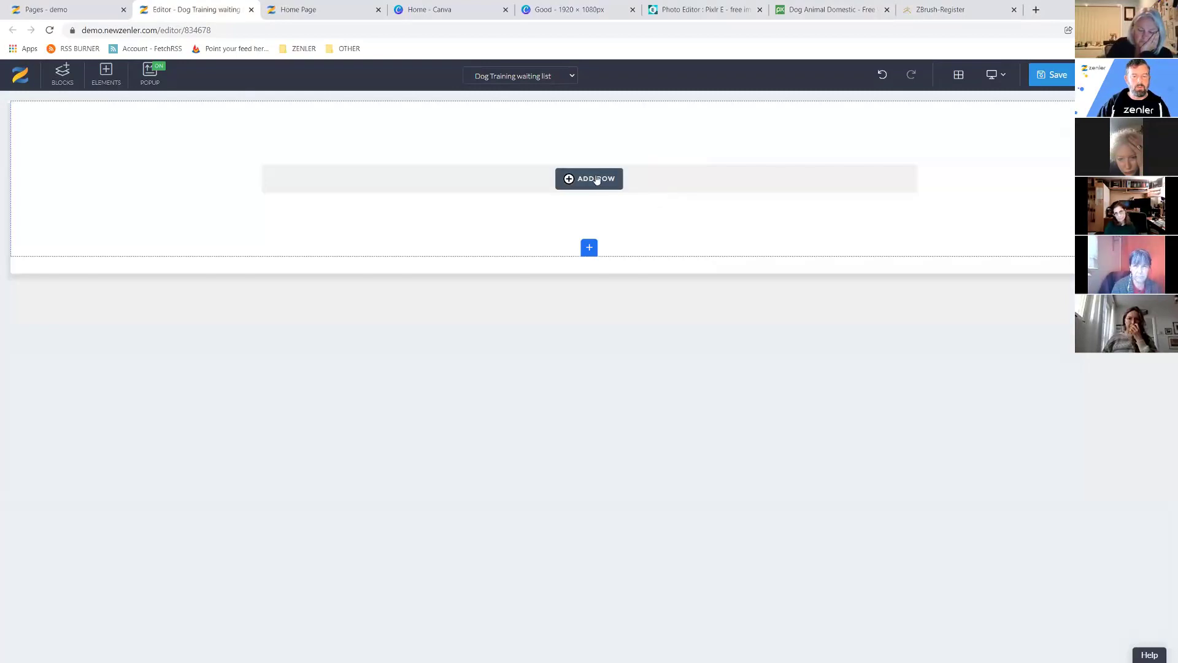
left_click(580, 182)
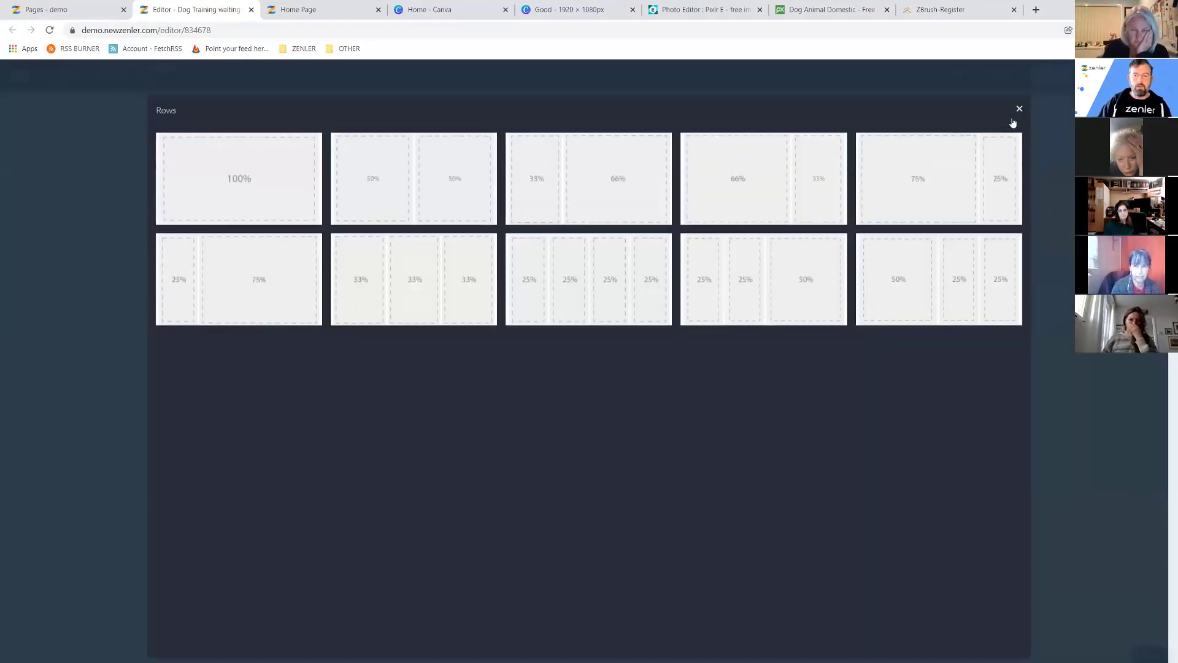
left_click(1018, 111)
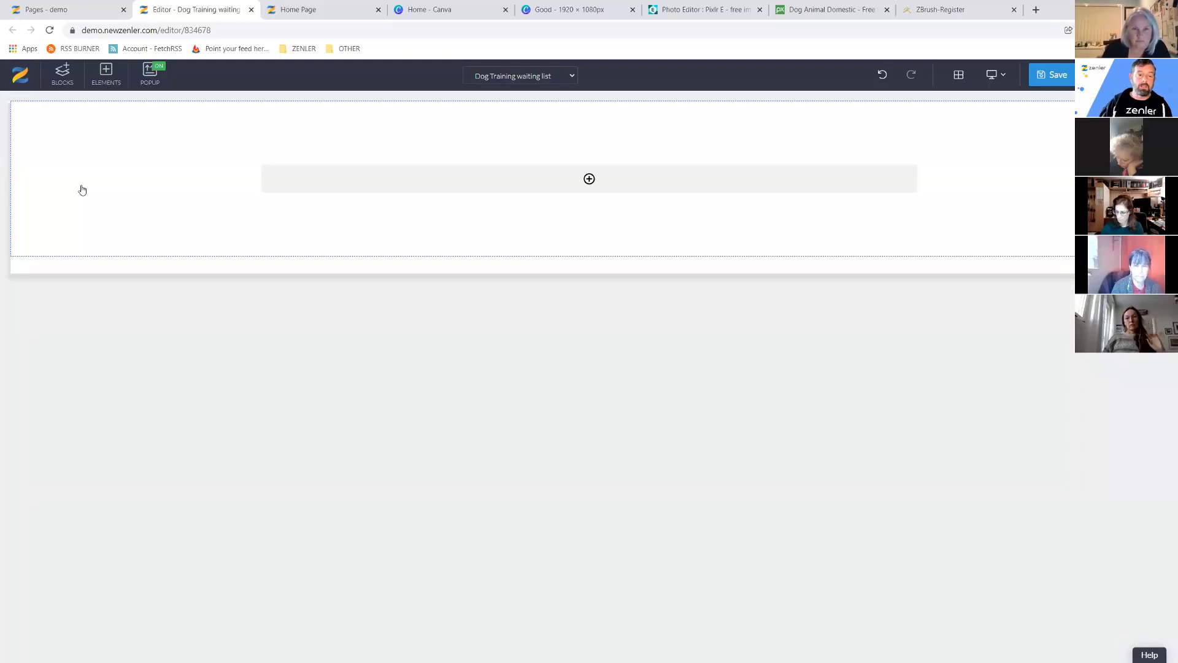
Set the colourful spaniel picture as the empty section's background image.
left_click(86, 189)
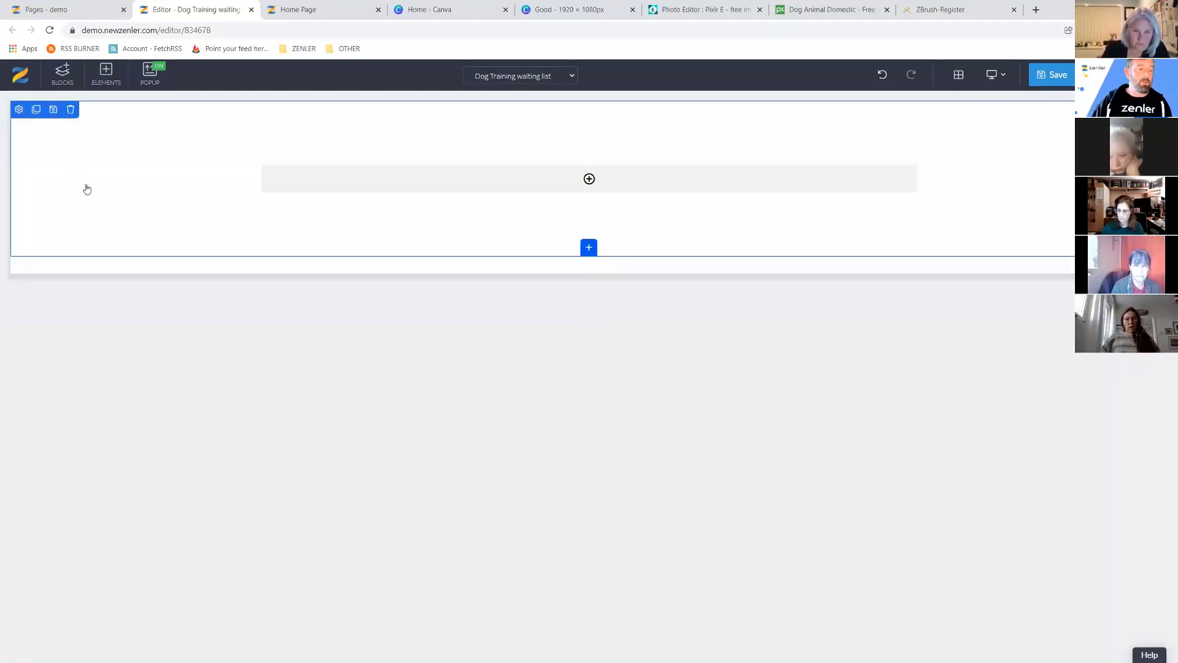
left_click(18, 109)
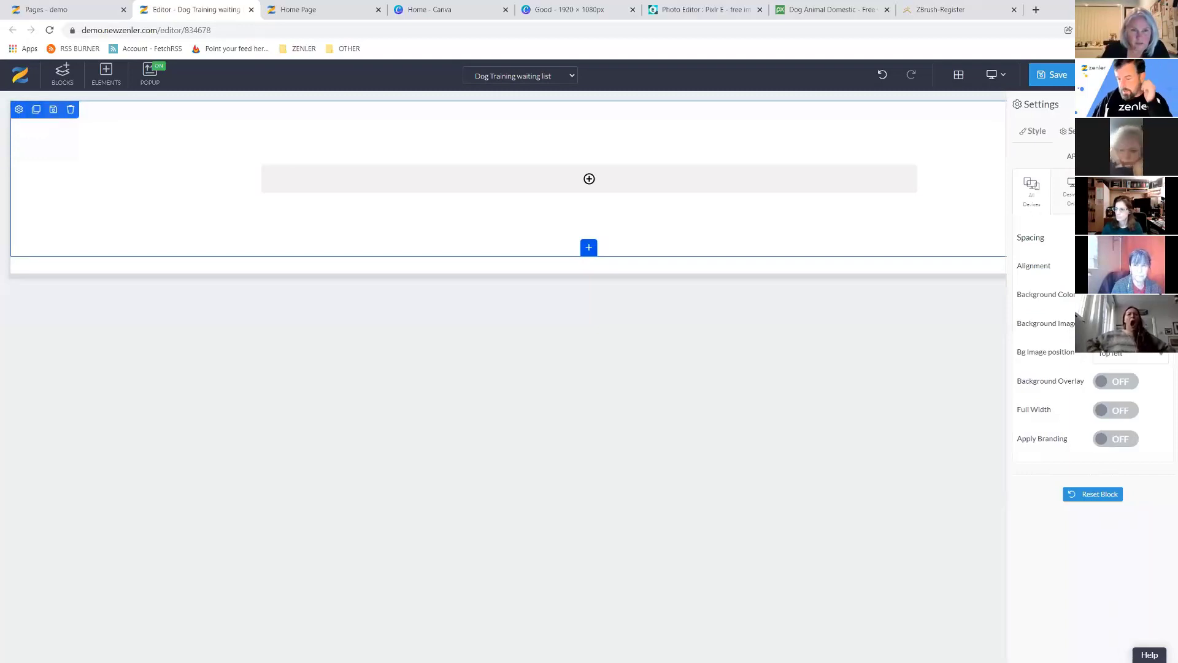
left_click(1123, 323)
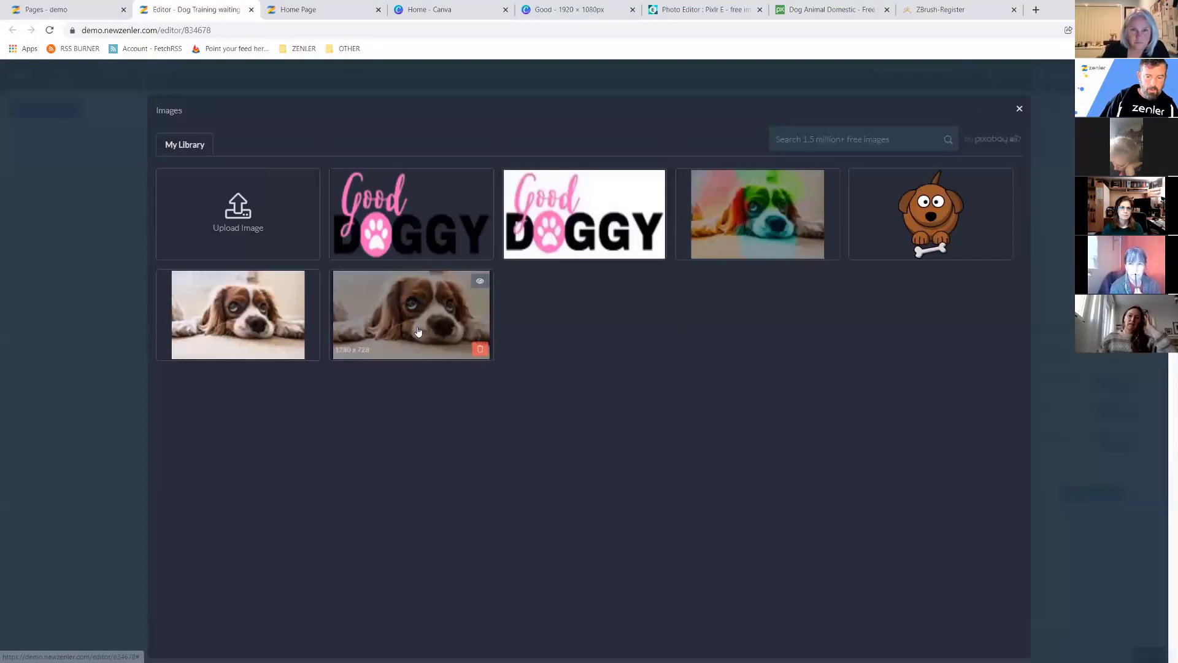
left_click(766, 202)
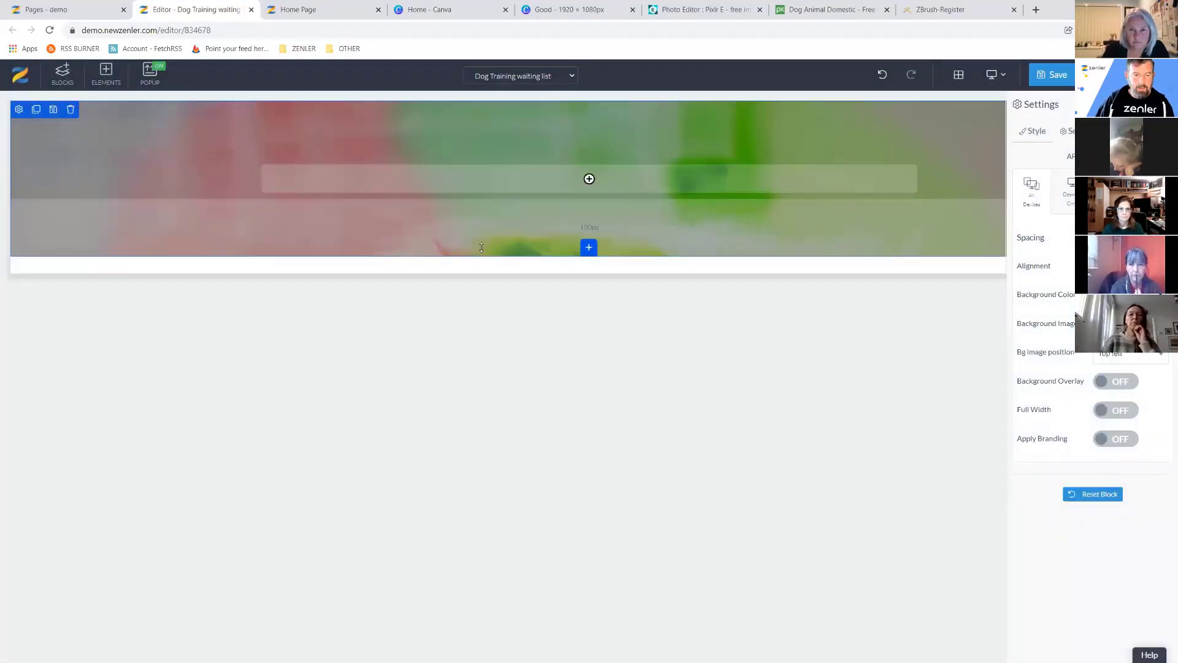
left_click(413, 256)
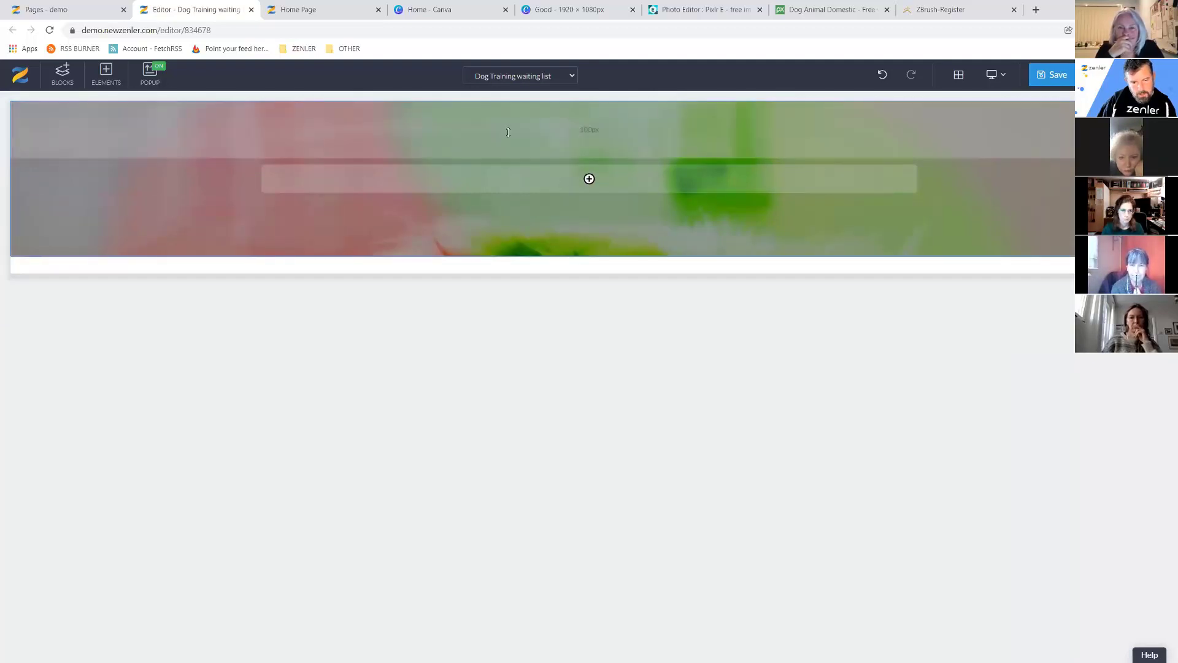
Enlarge the banner by raising its top padding to about 283px and extending the bottom padding.
left_click_drag(508, 132, 515, 184)
left_click_drag(493, 311, 500, 401)
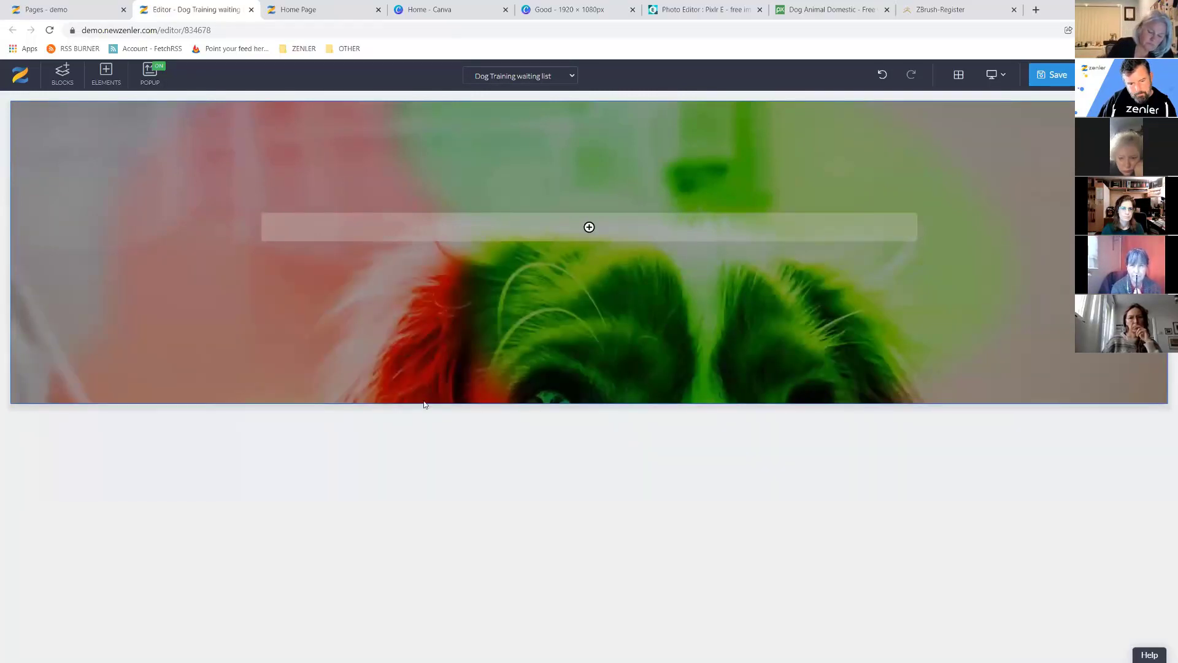
left_click_drag(360, 167, 359, 189)
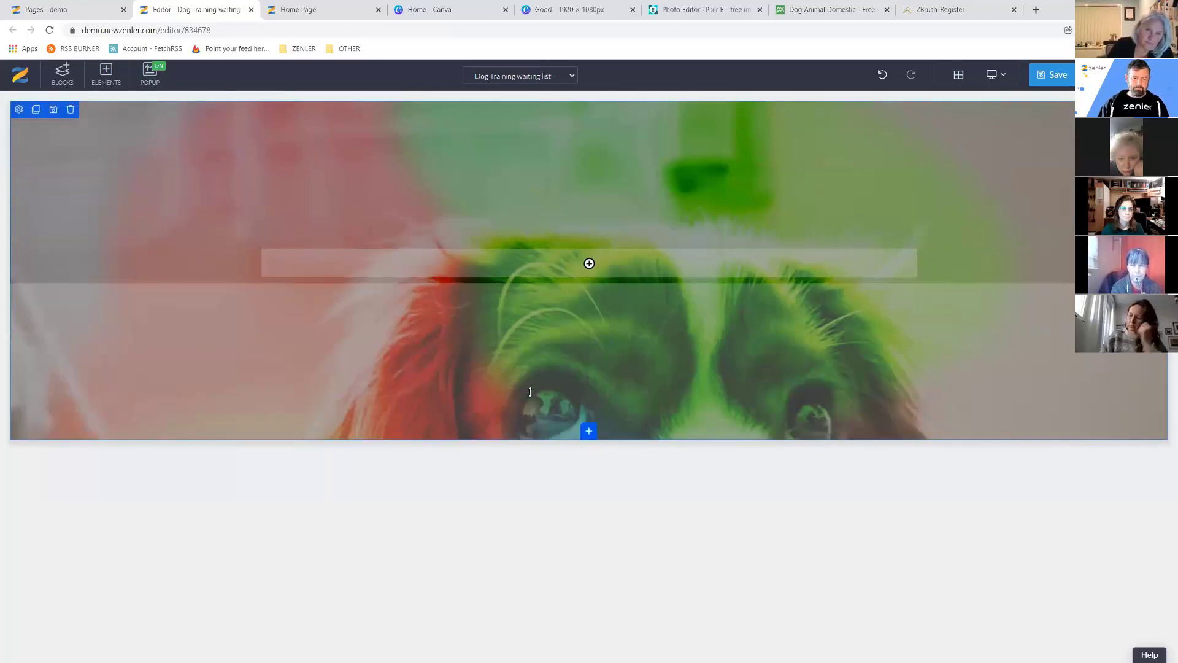
left_click_drag(459, 425, 455, 473)
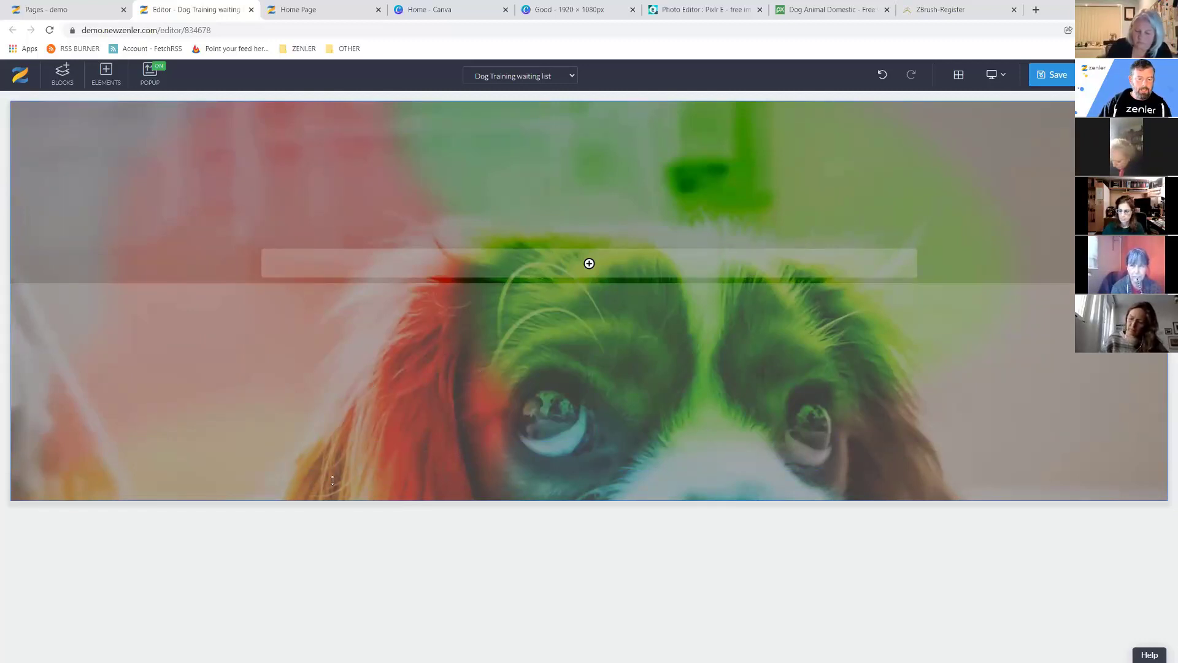
left_click_drag(333, 479, 332, 503)
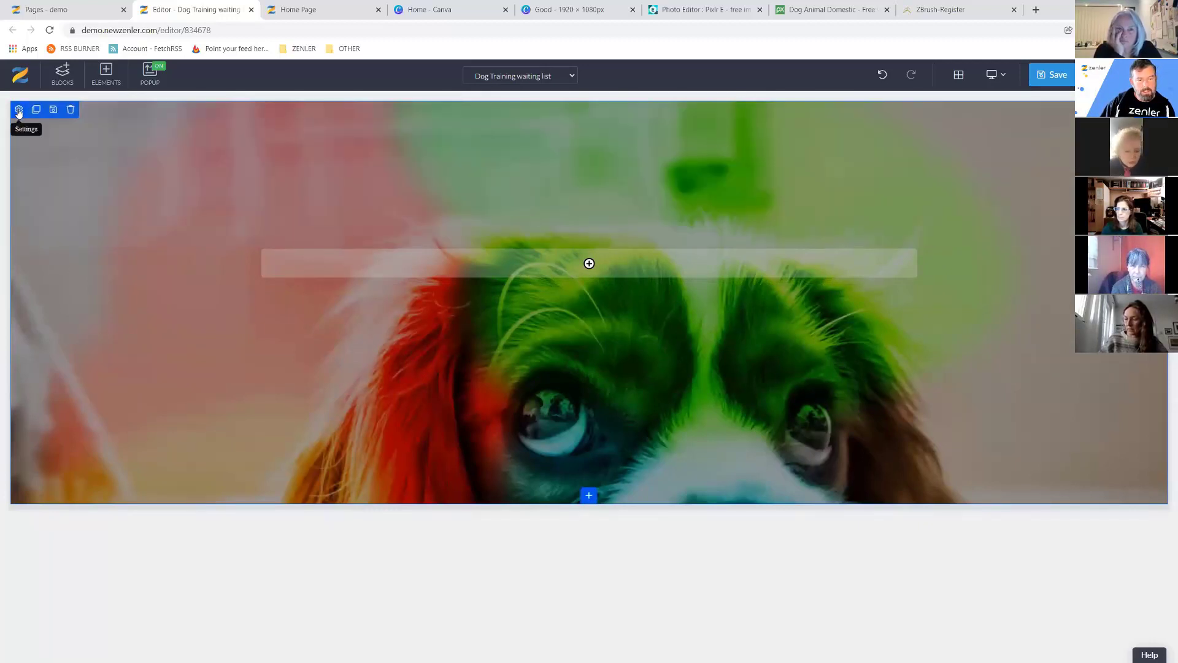
Try Center center and Bottom center as the background image position, then settle on Top center.
left_click(19, 111)
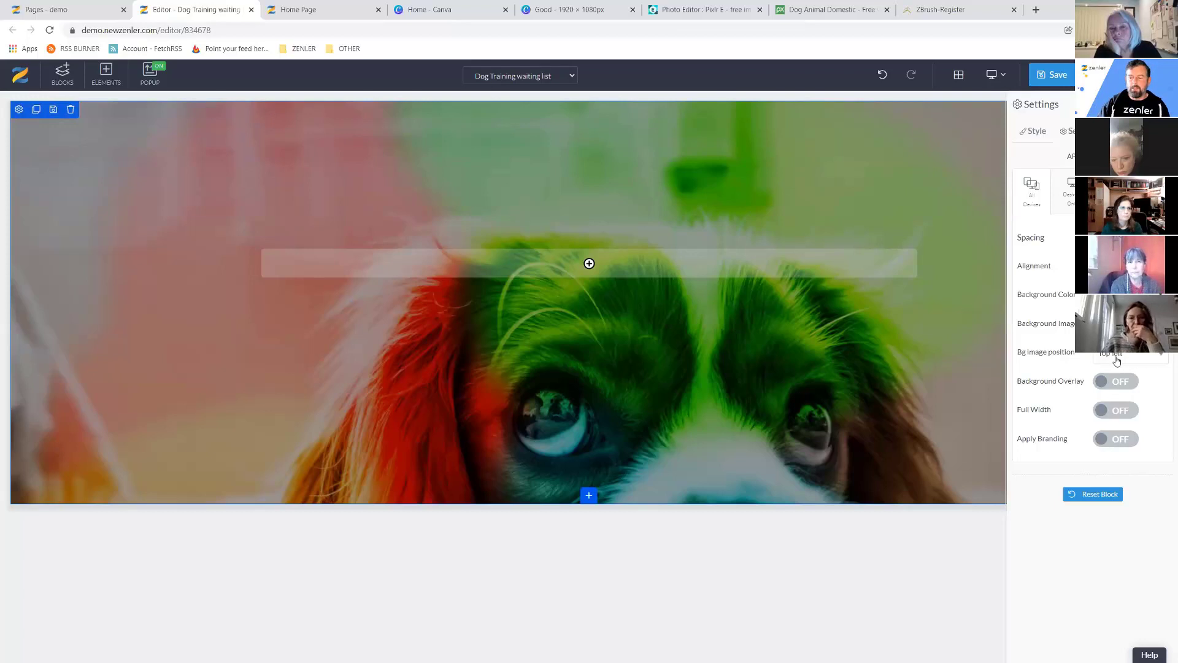
left_click(1156, 361)
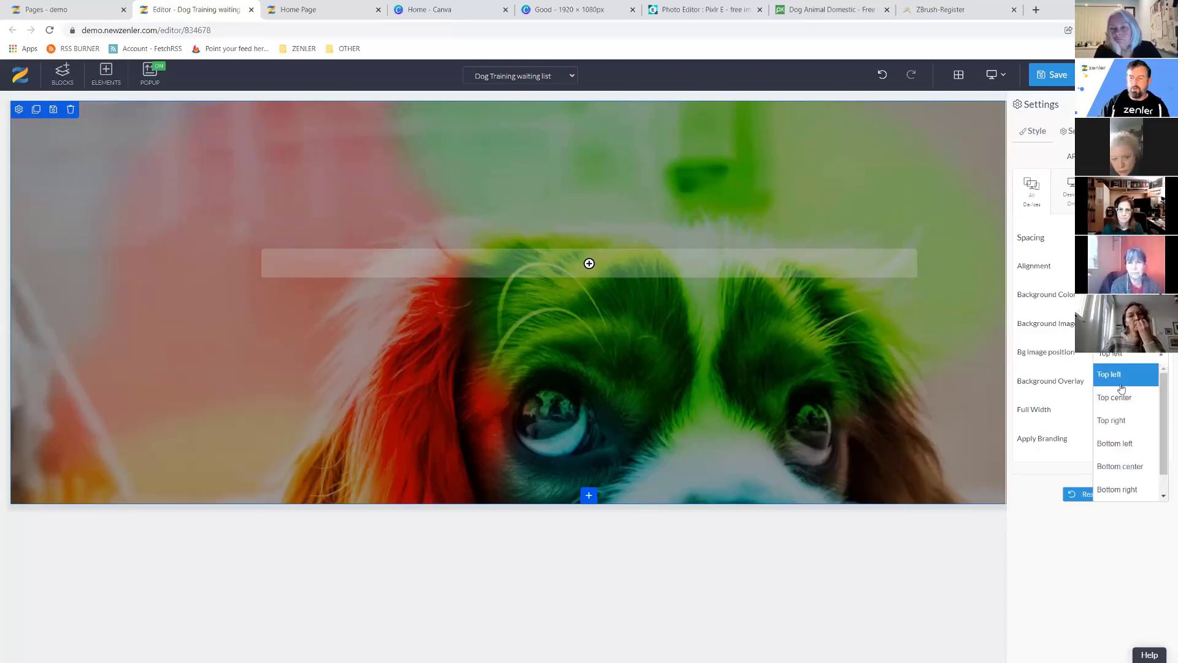
scroll(1164, 449, "down", 1)
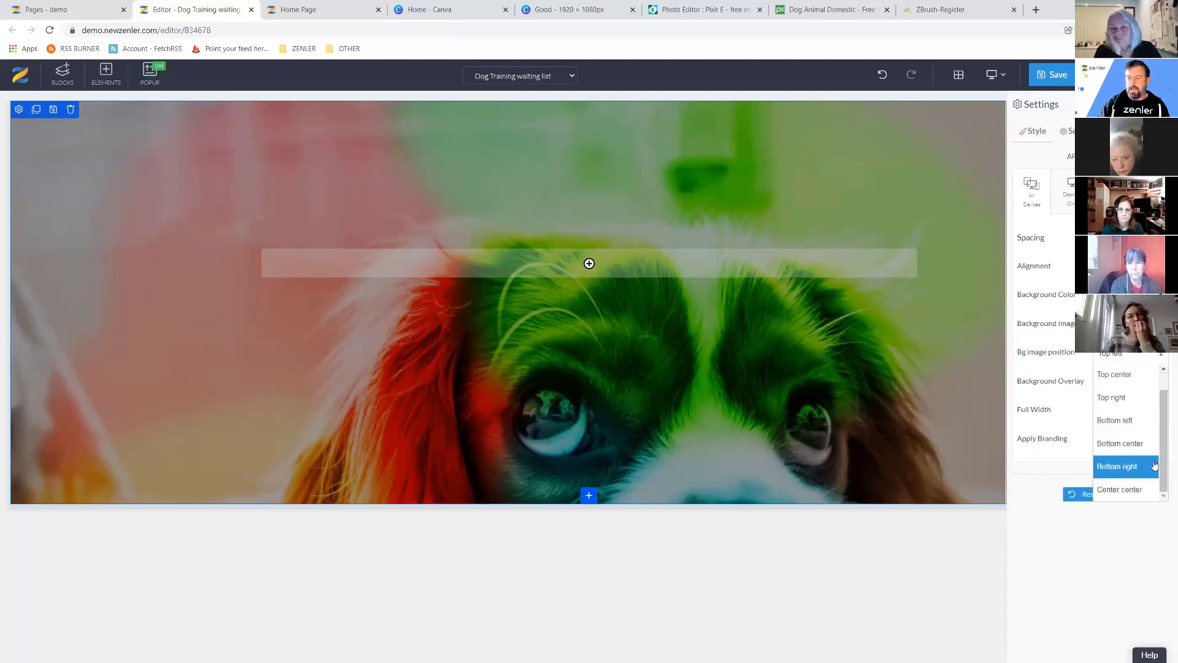
left_click(1104, 494)
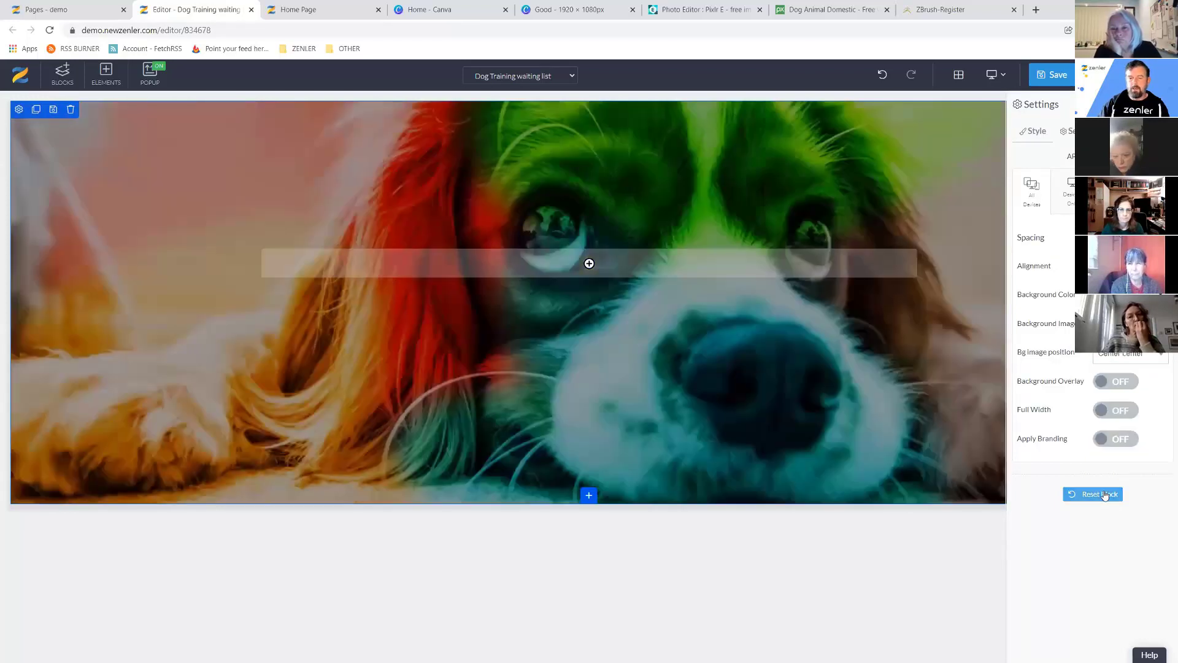
left_click(1120, 362)
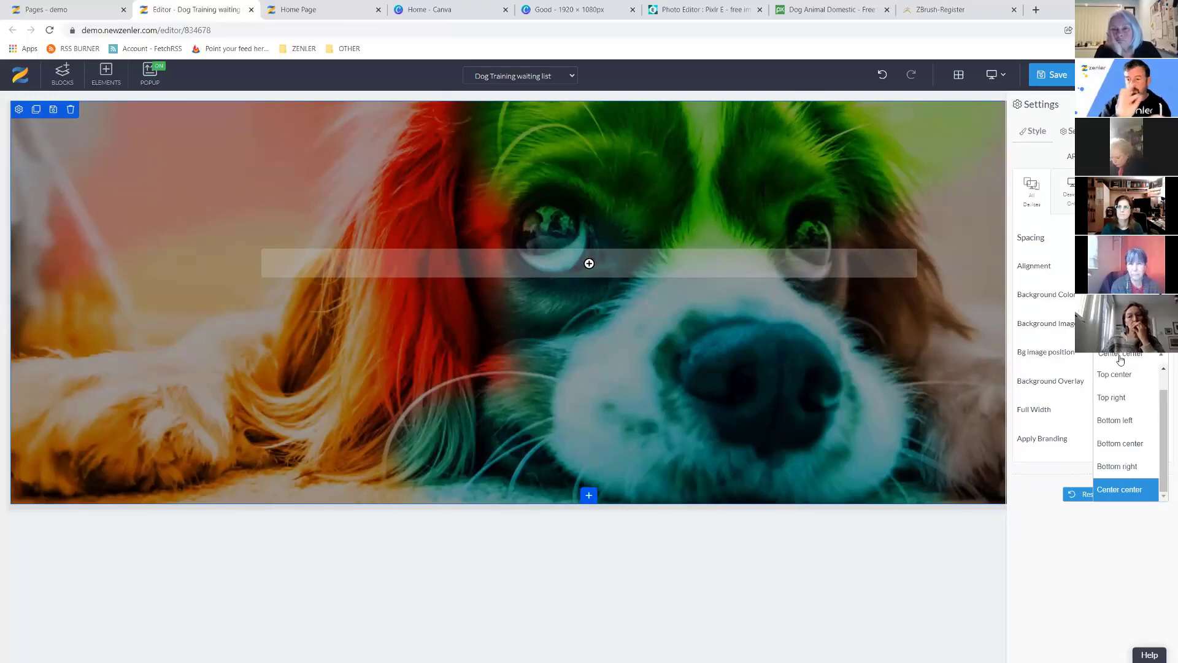
left_click(1137, 449)
left_click(1155, 358)
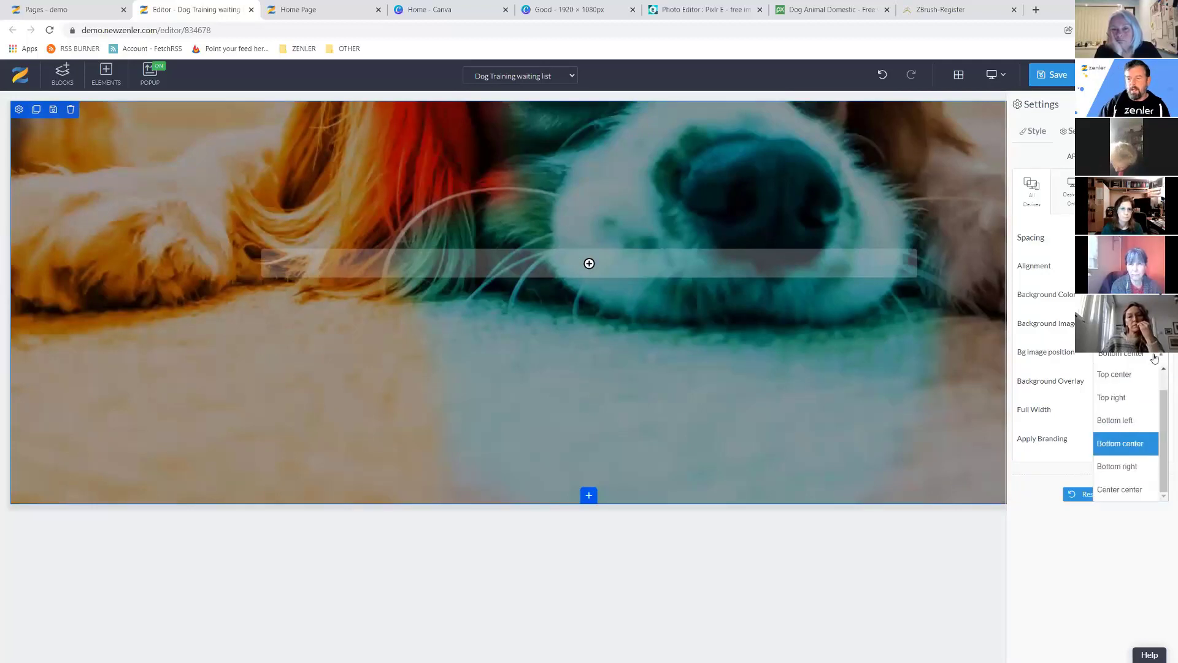
left_click(1164, 368)
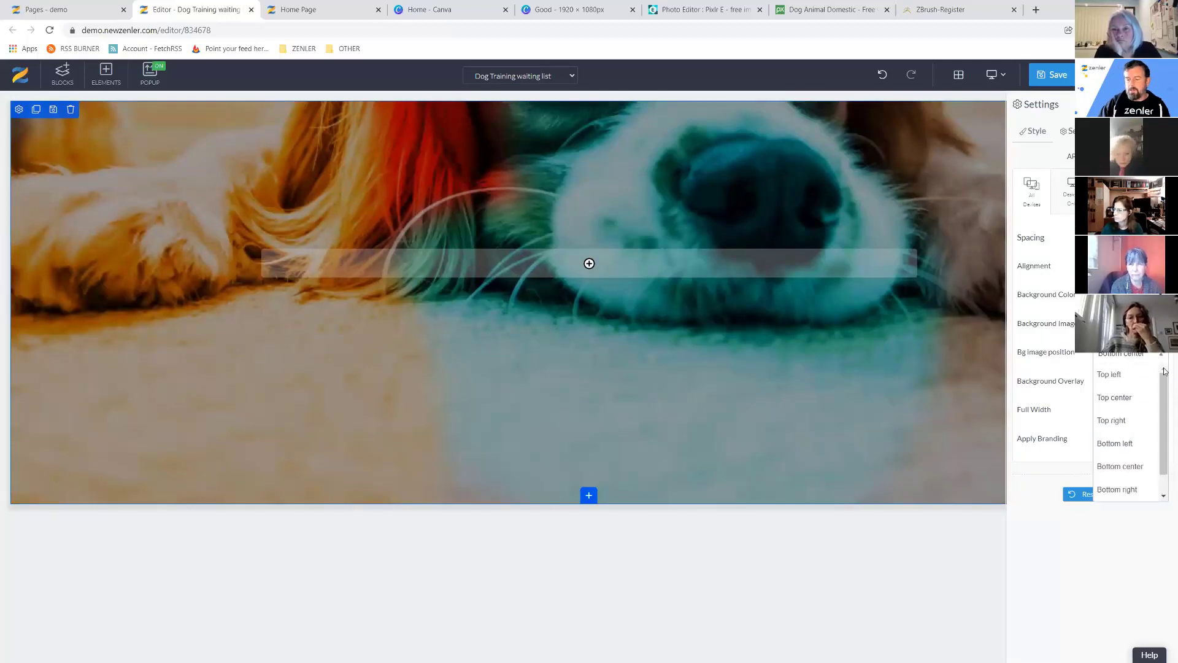
left_click(1114, 397)
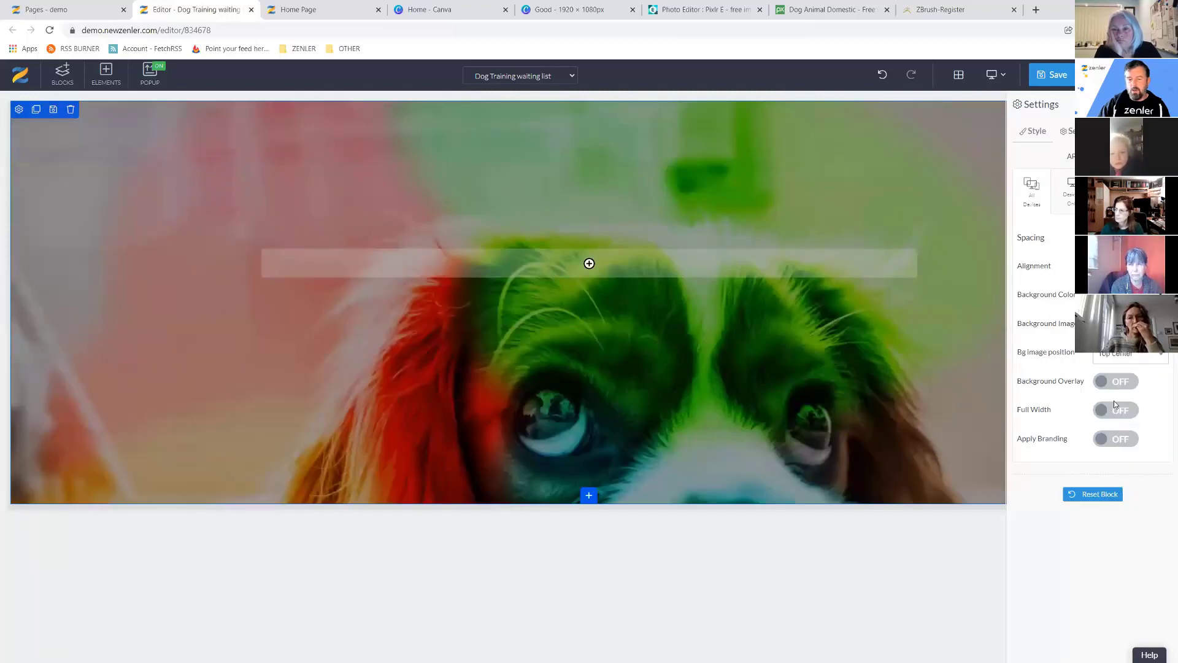
left_click(1160, 363)
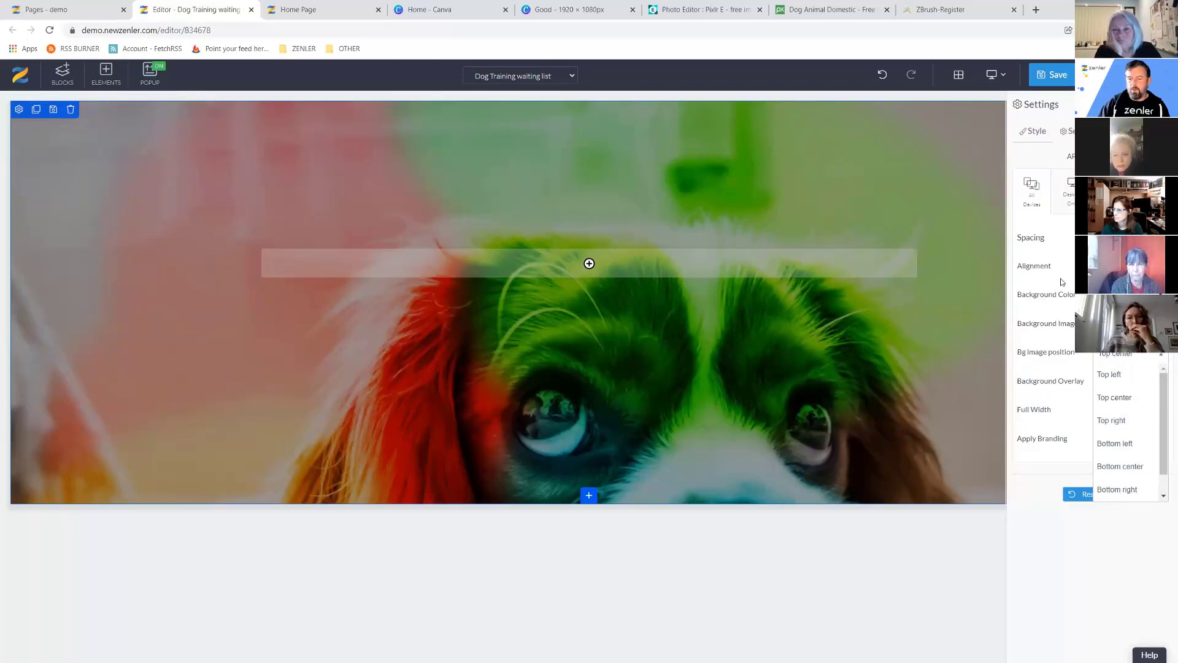
Add a new row to the spaniel banner and place a Heading 1 element in it.
left_click(1134, 343)
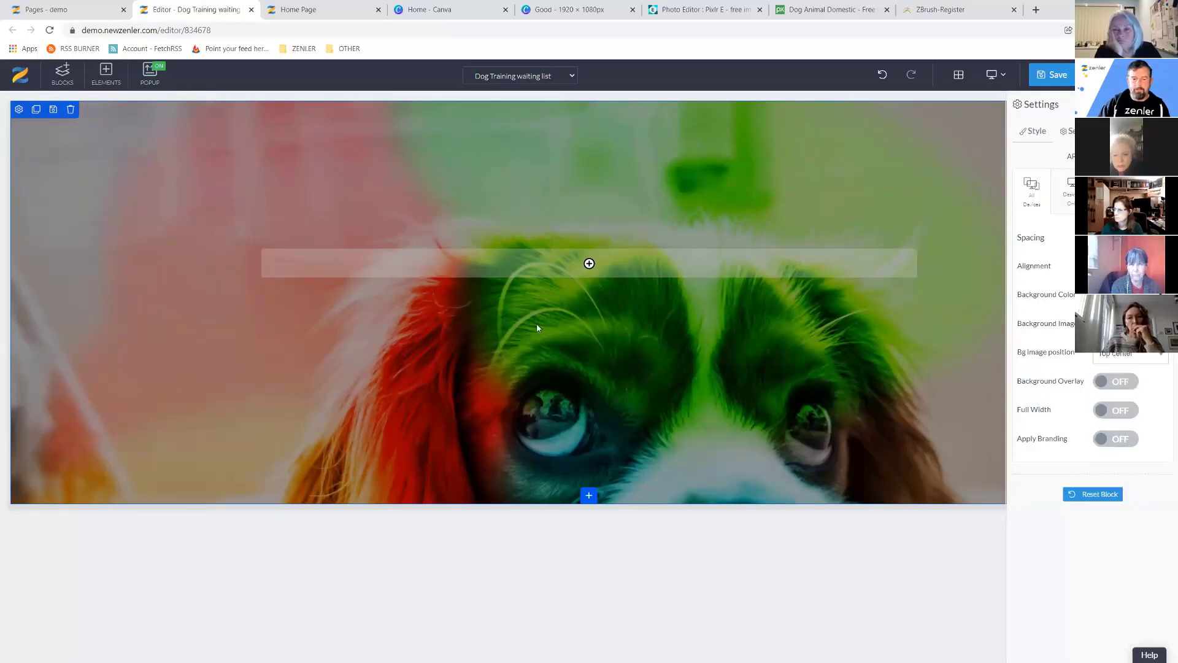
left_click(586, 265)
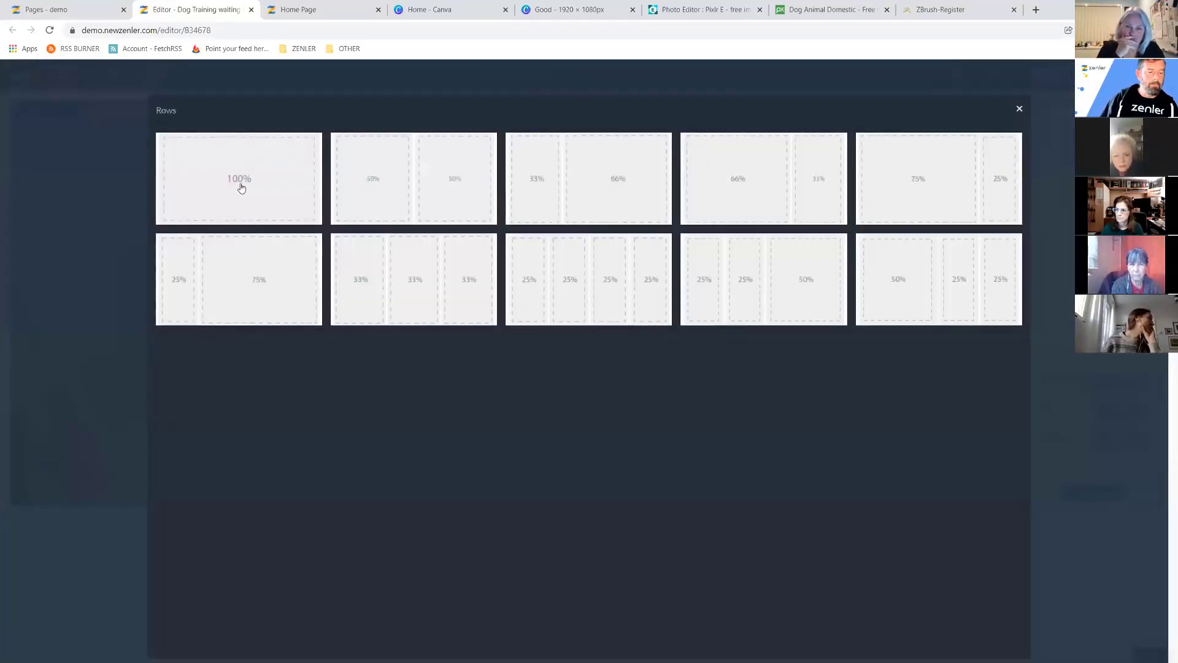
left_click(342, 188)
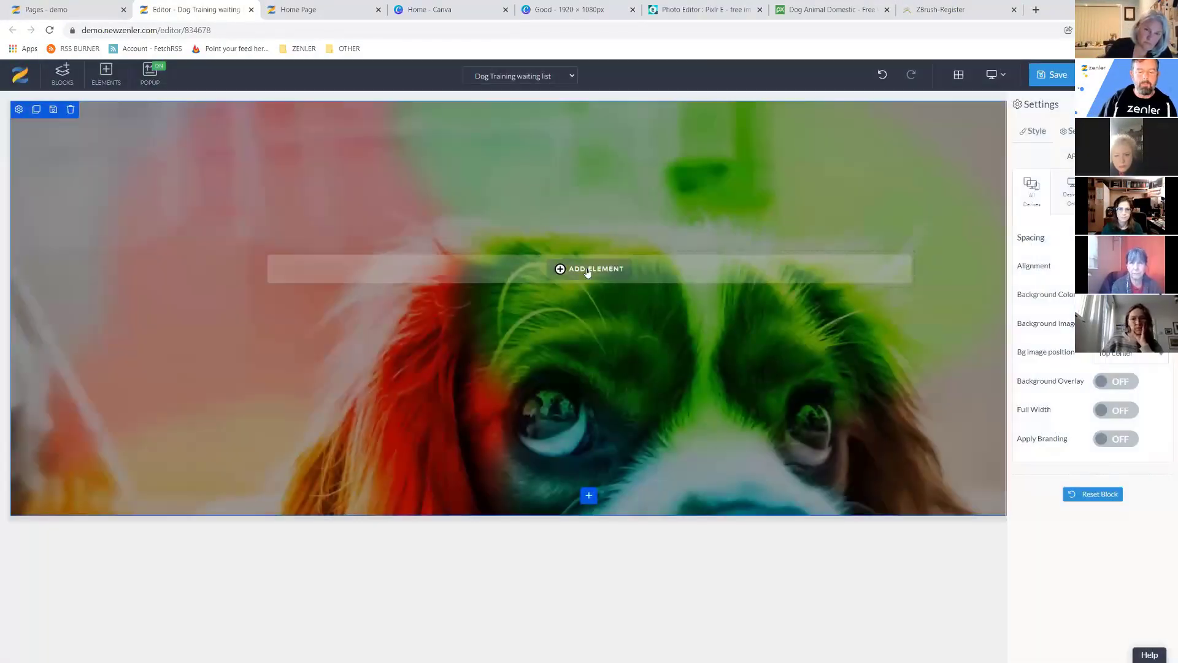
left_click(588, 270)
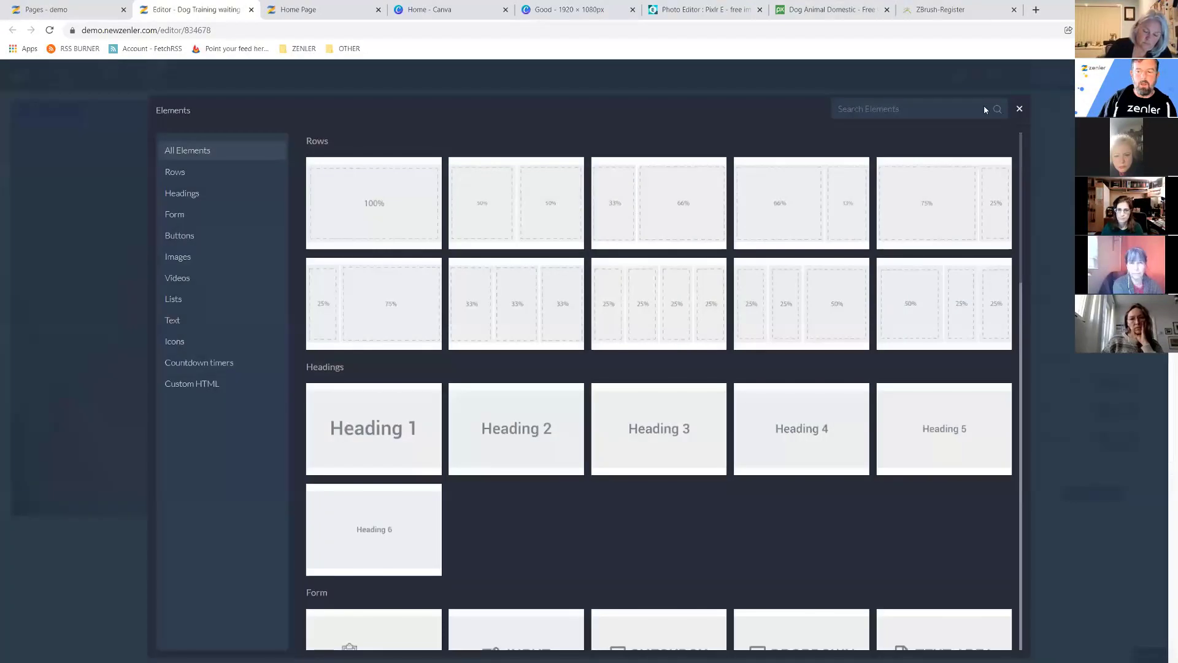
left_click(487, 274)
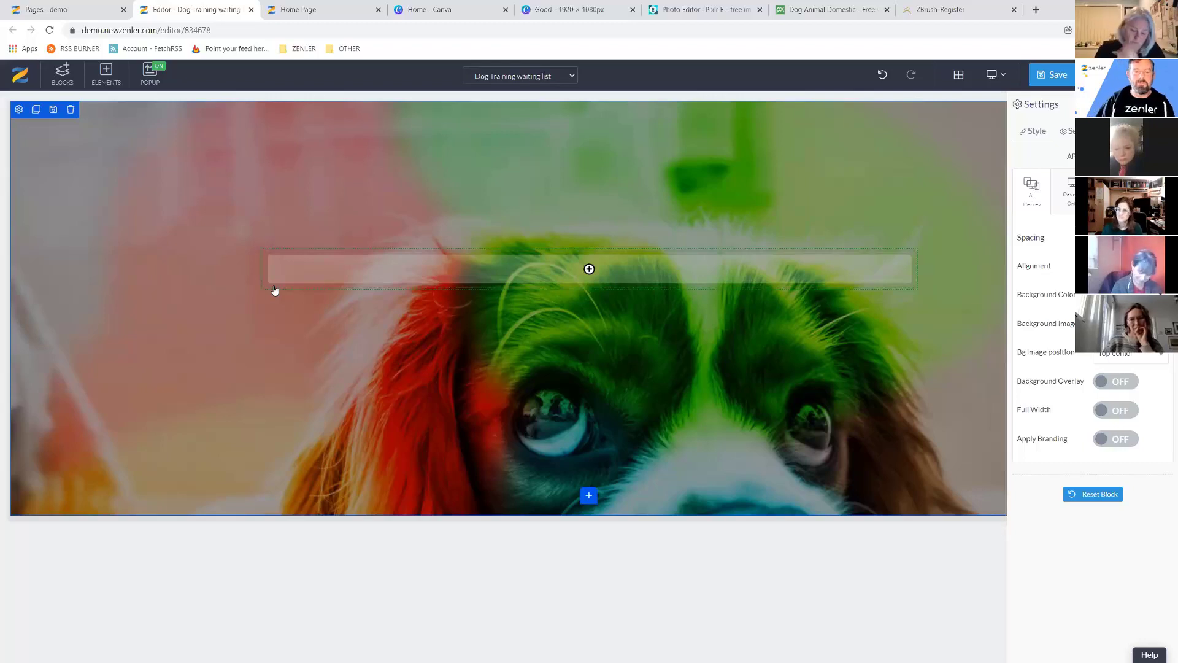
left_click(590, 270)
left_click(378, 426)
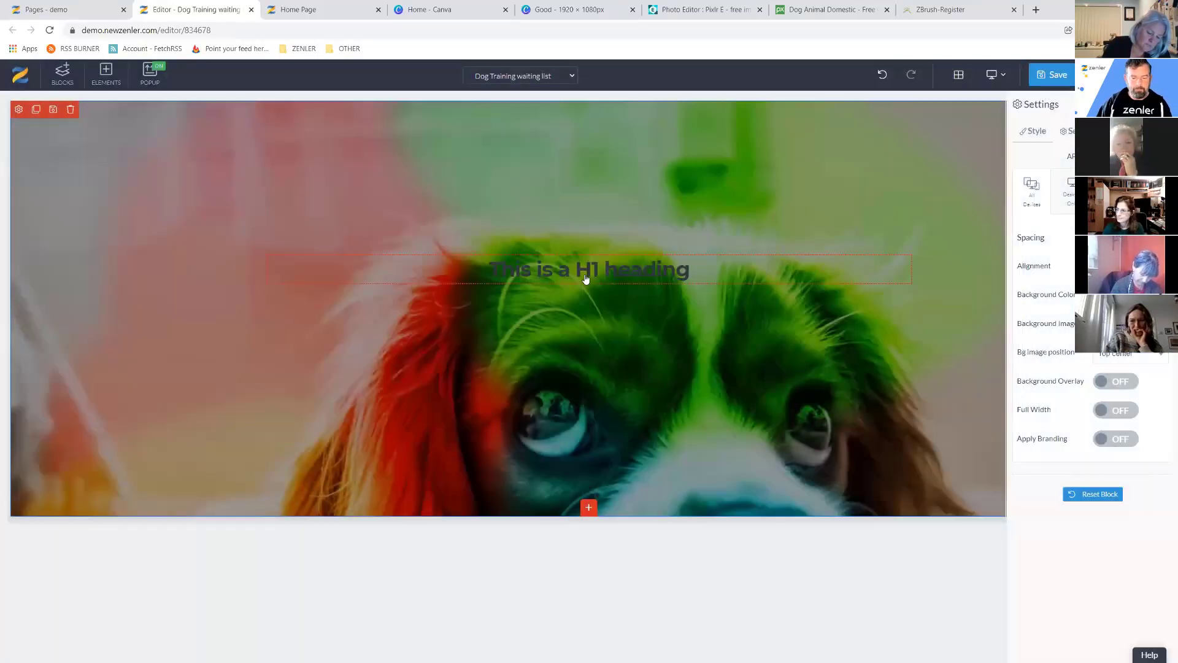
Make the H1 heading white with a font size of 55.
left_click(586, 274)
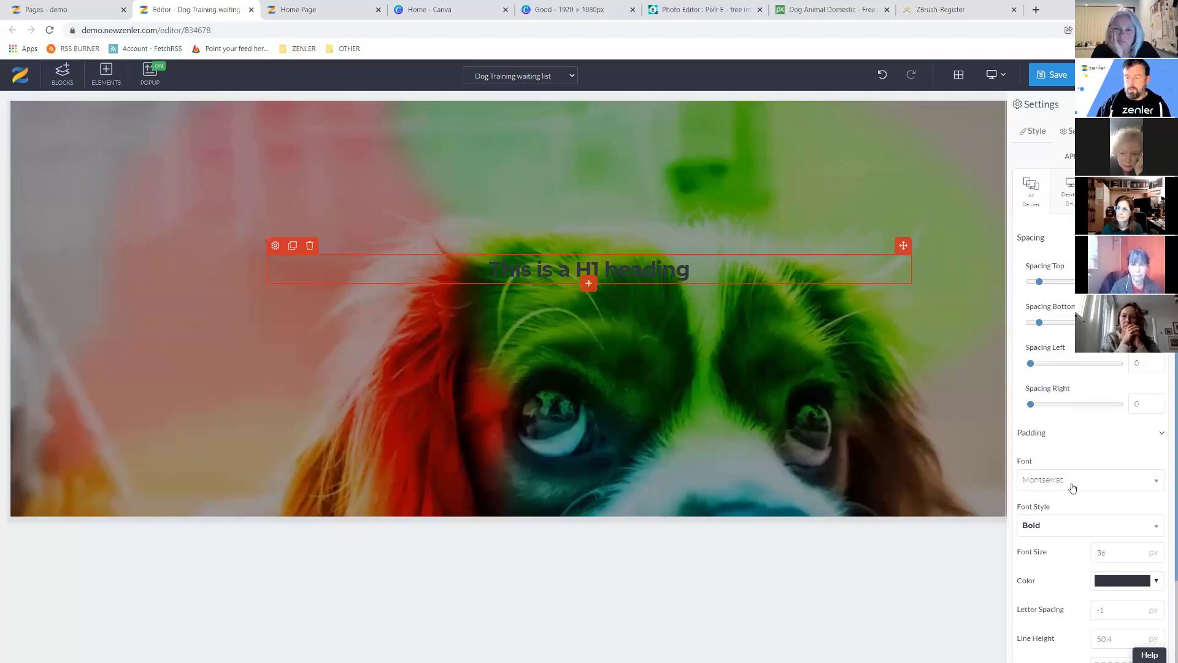
left_click(1157, 583)
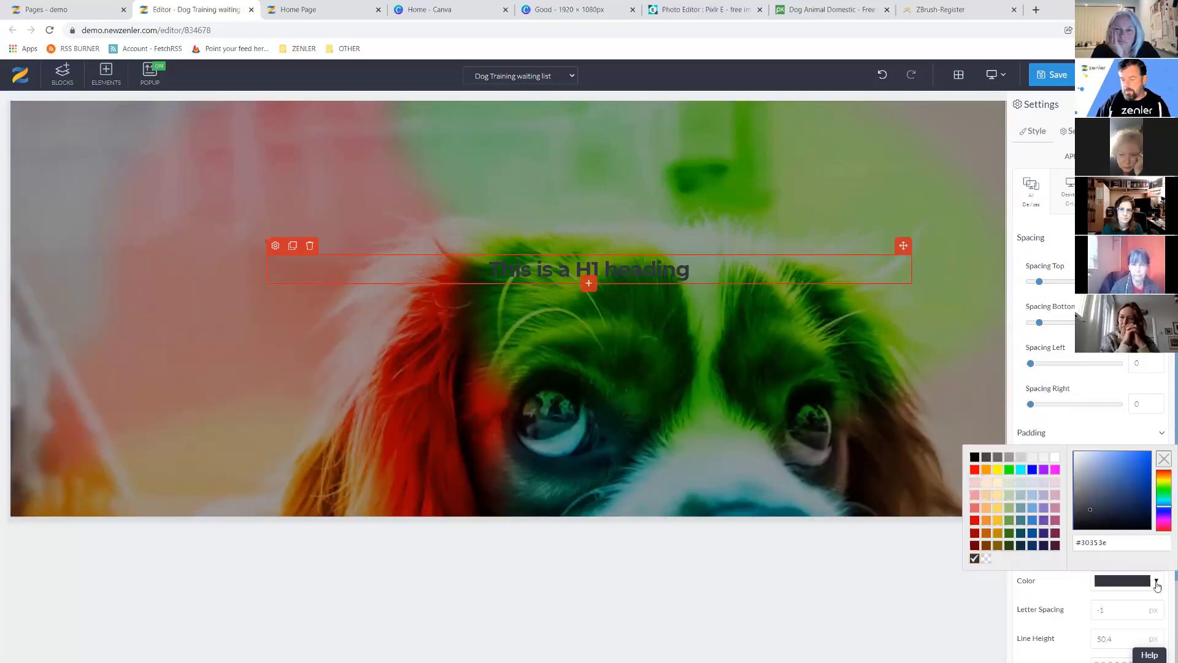
left_click(1076, 459)
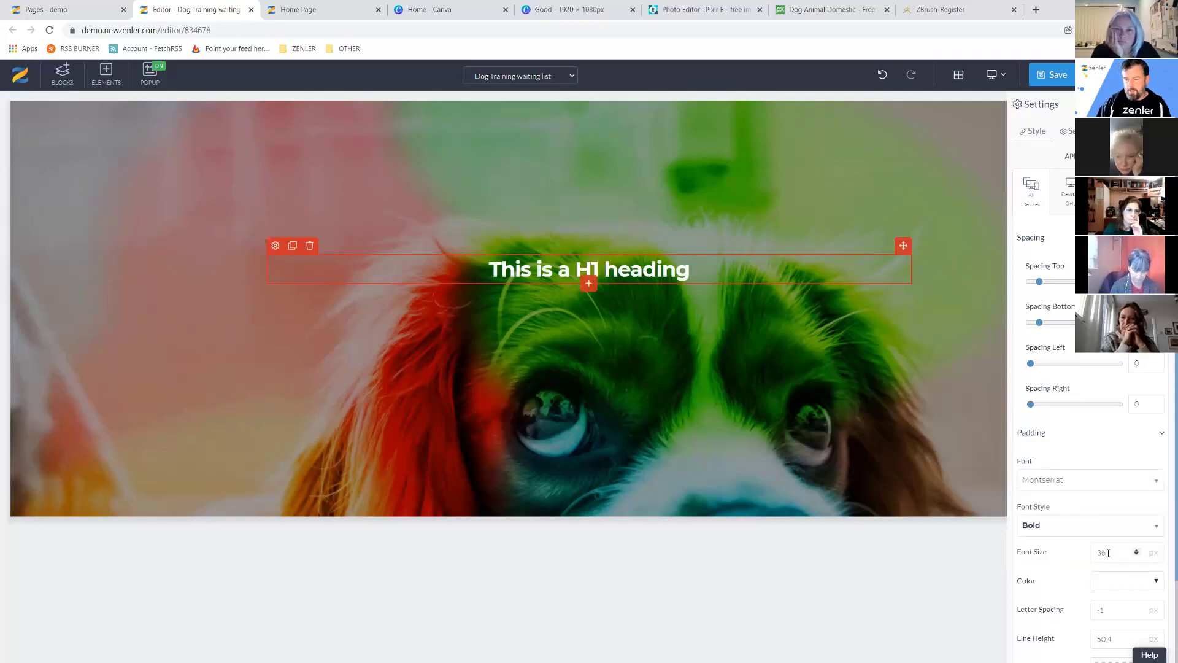
double_click(1088, 555)
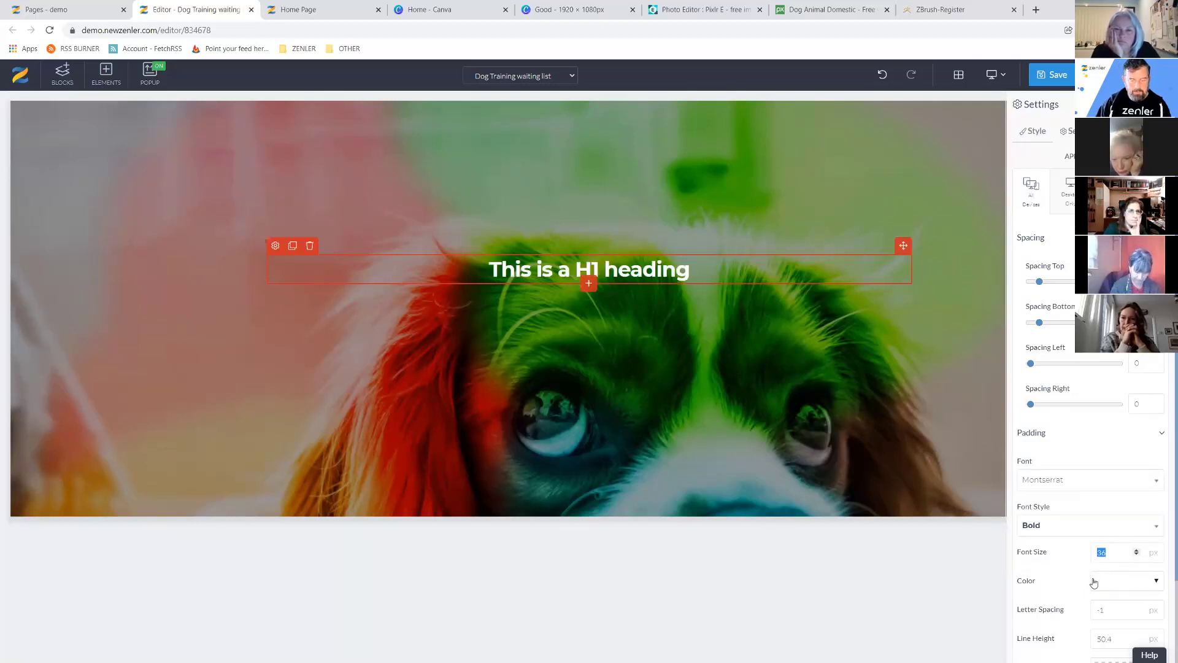
type("55")
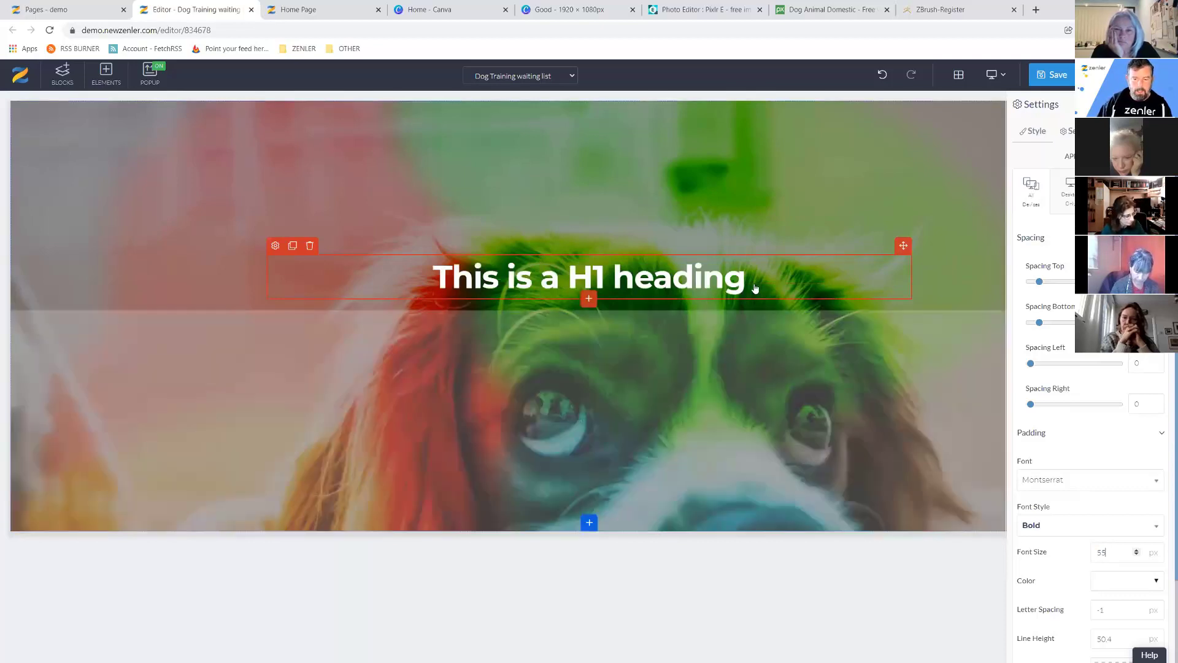
Change the heading text to 'Does your Dog Need Training!'.
left_click(749, 280)
left_click(473, 278, "shift")
left_click(436, 278, "shift")
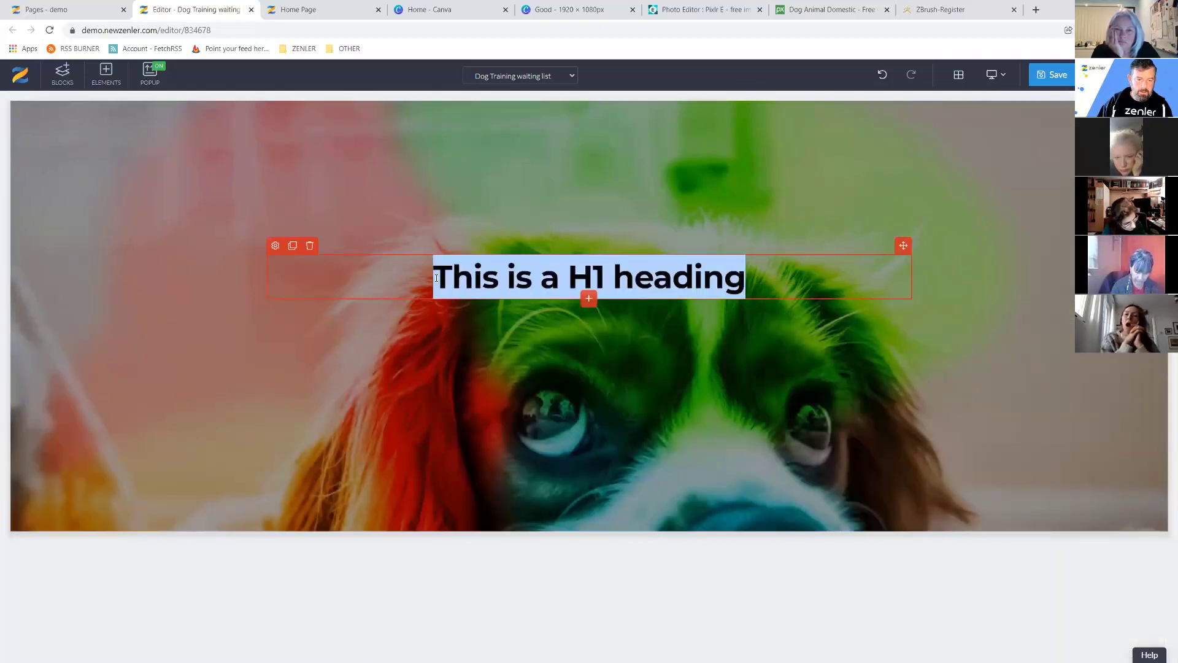
type("D")
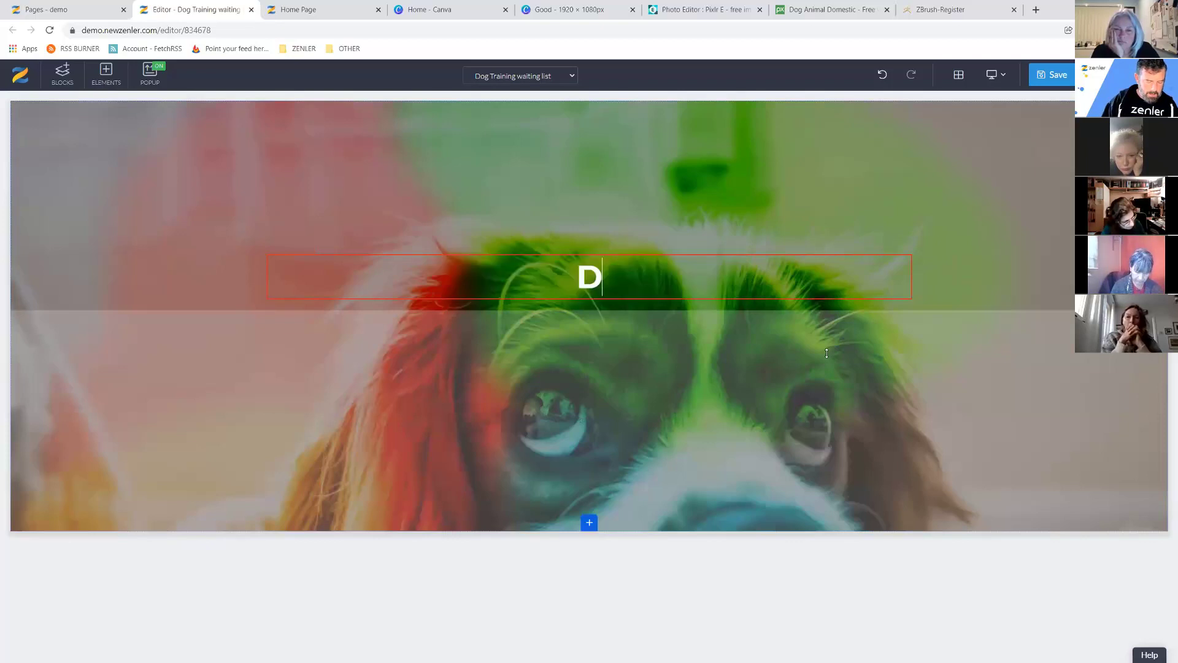
type("oes you")
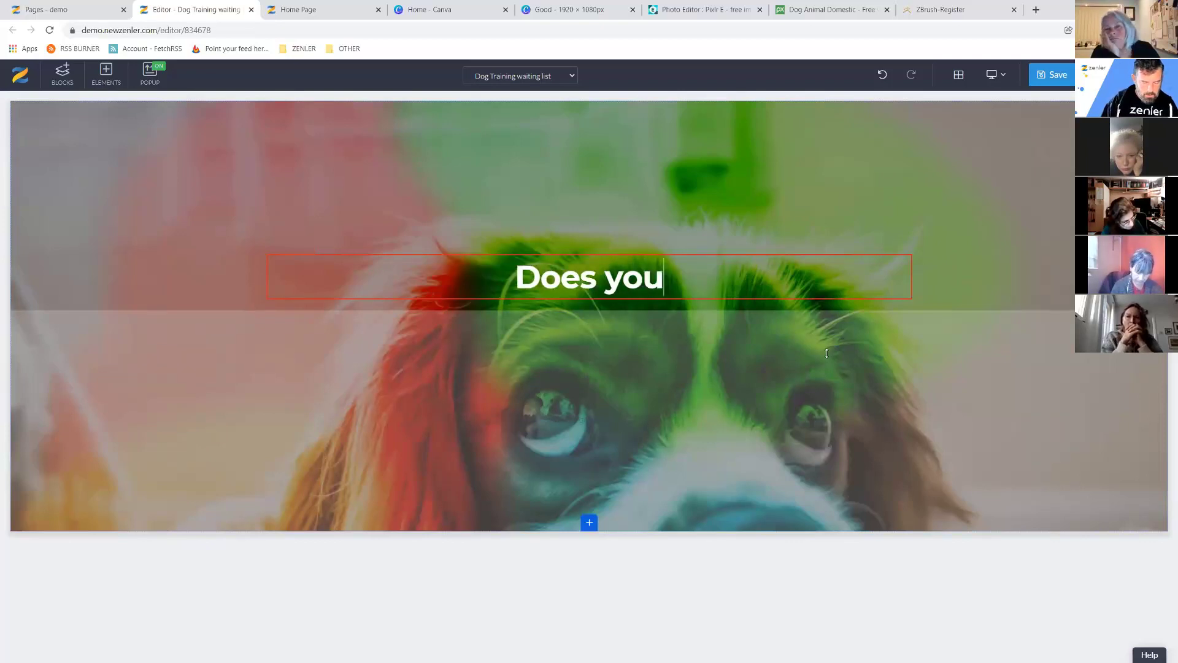
type("r Dog ")
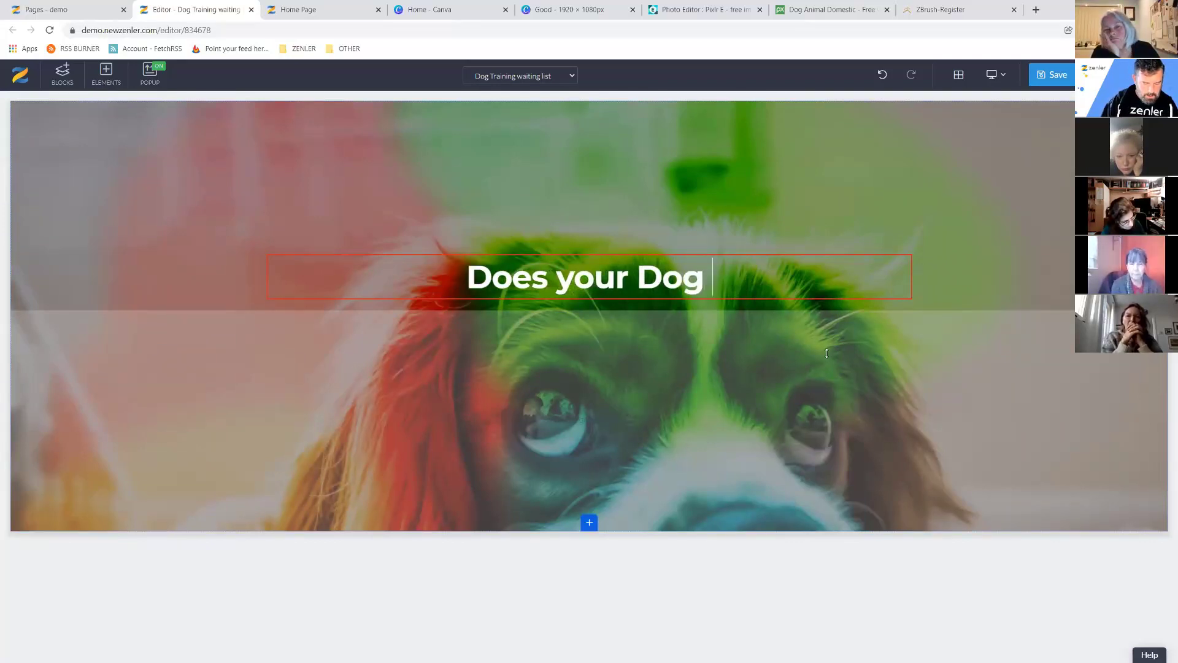
type("need Tra")
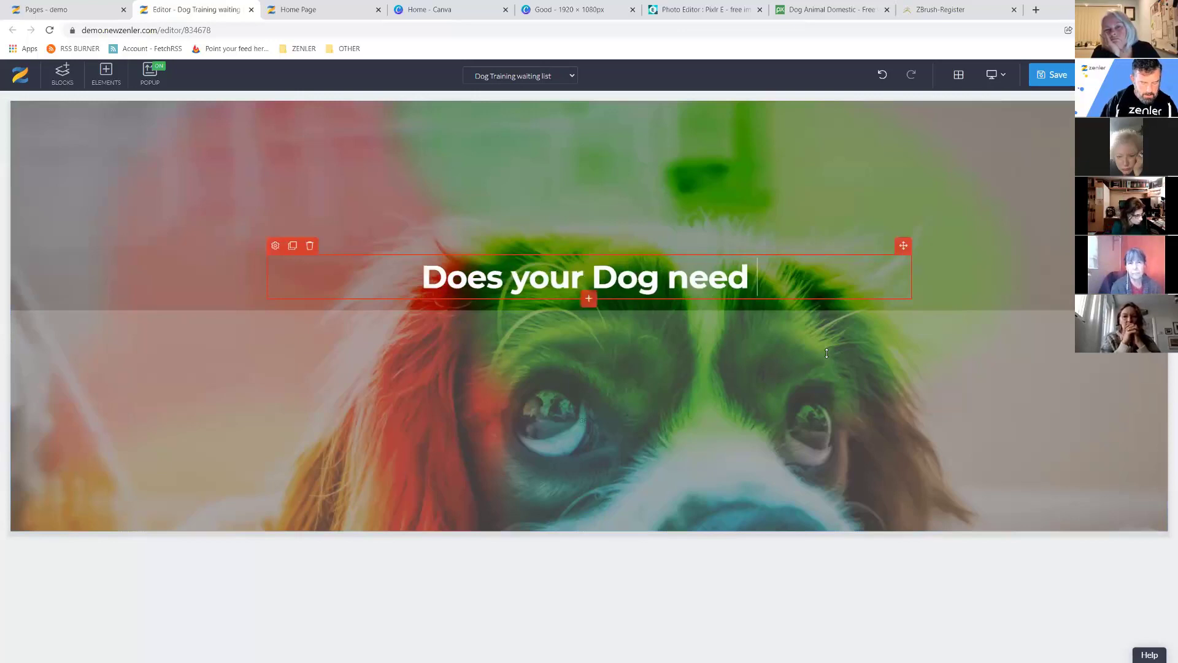
type("ining")
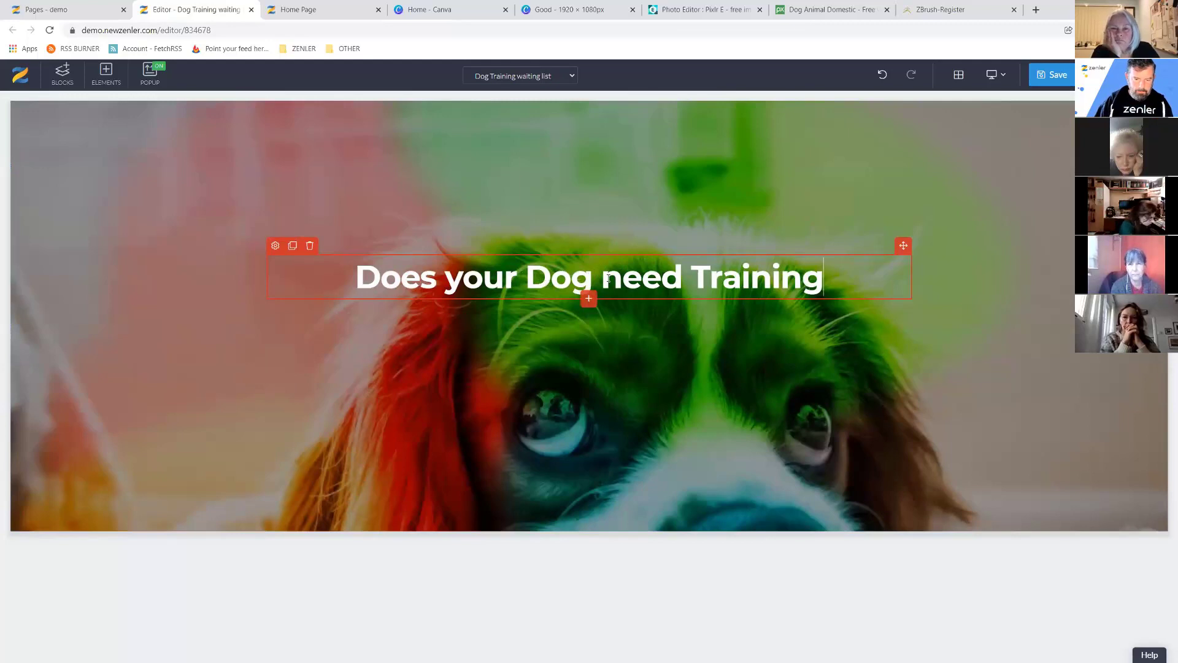
left_click_drag(622, 277, 607, 277)
type("N")
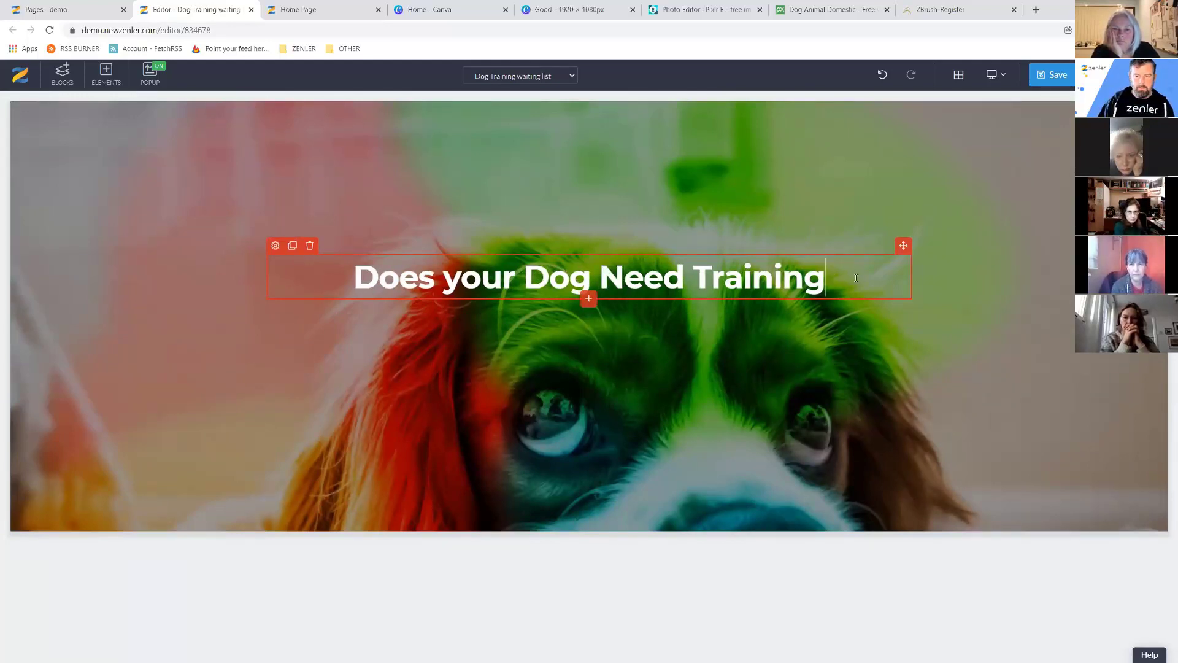
type("!")
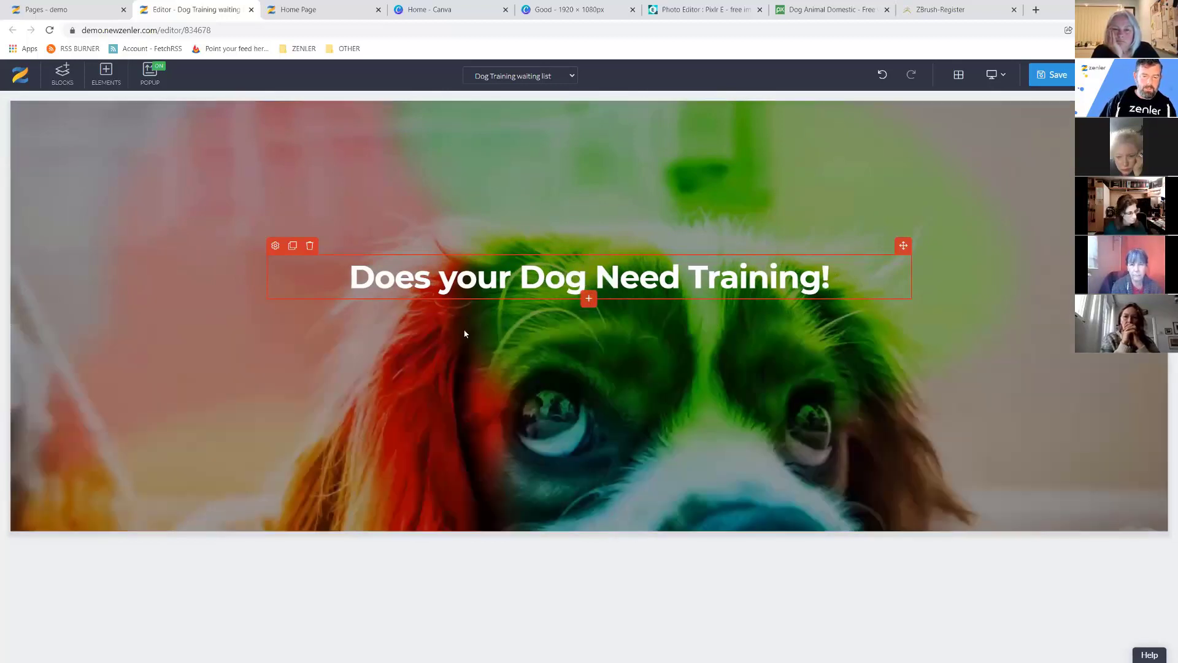
Insert a Heading 2 below the headline, make it white, and select its placeholder text.
left_click(466, 332)
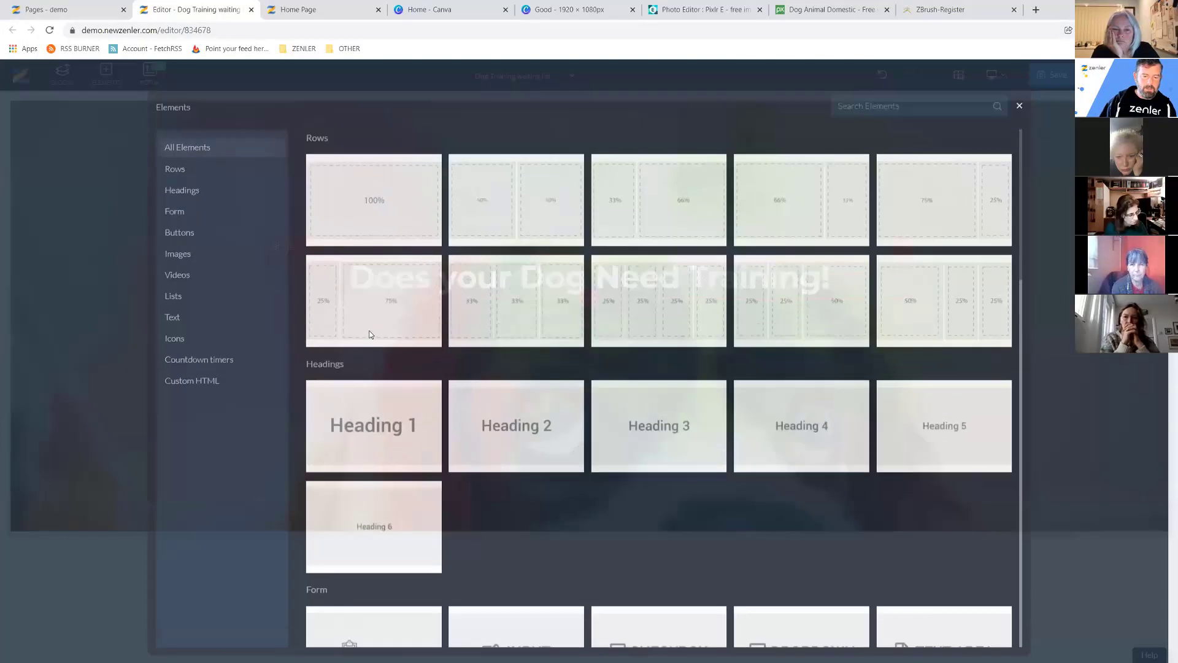
left_click(506, 423)
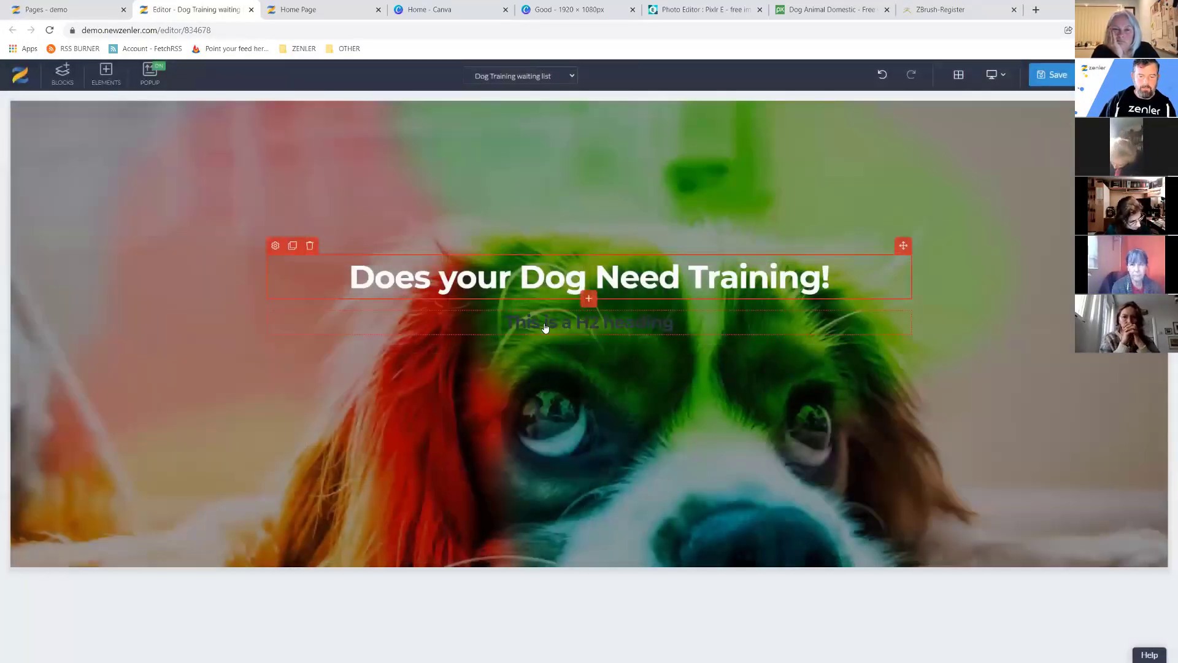
left_click(545, 324)
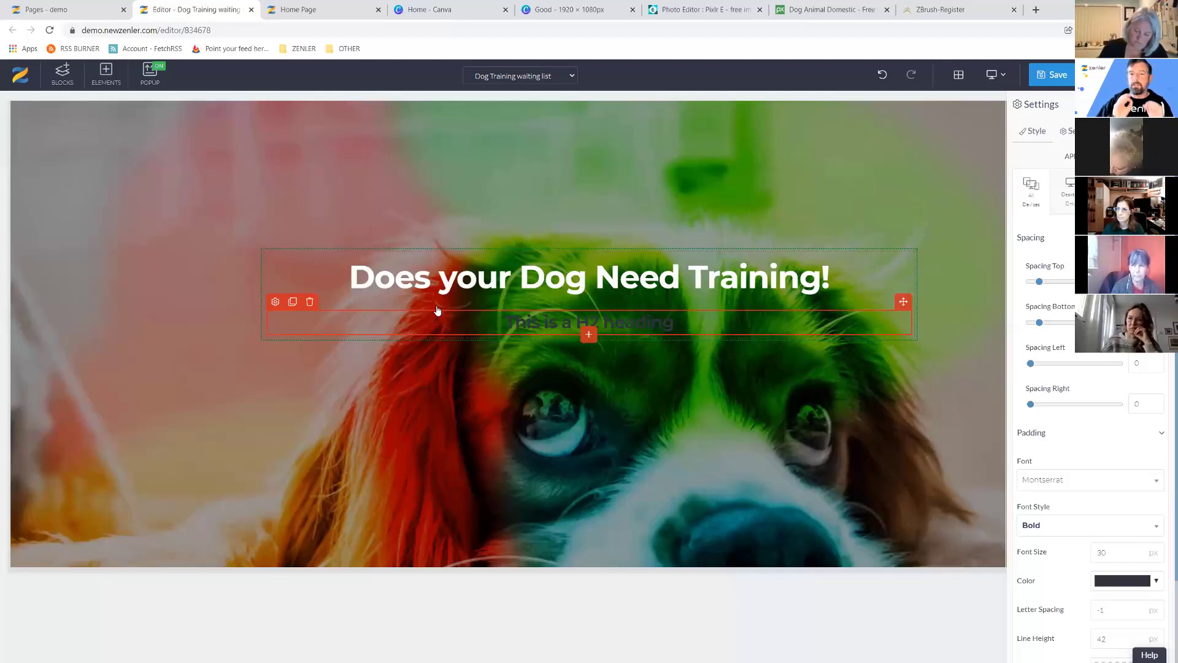
left_click(1156, 583)
left_click(1044, 457)
left_click(635, 328)
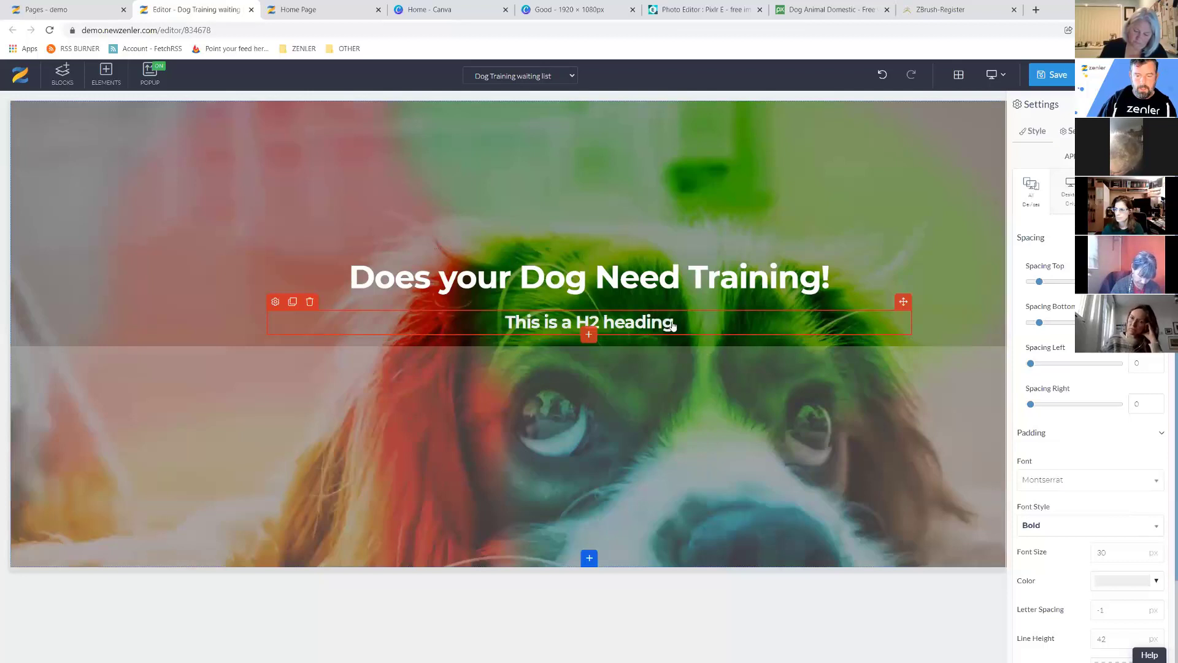
left_click_drag(673, 326, 481, 421)
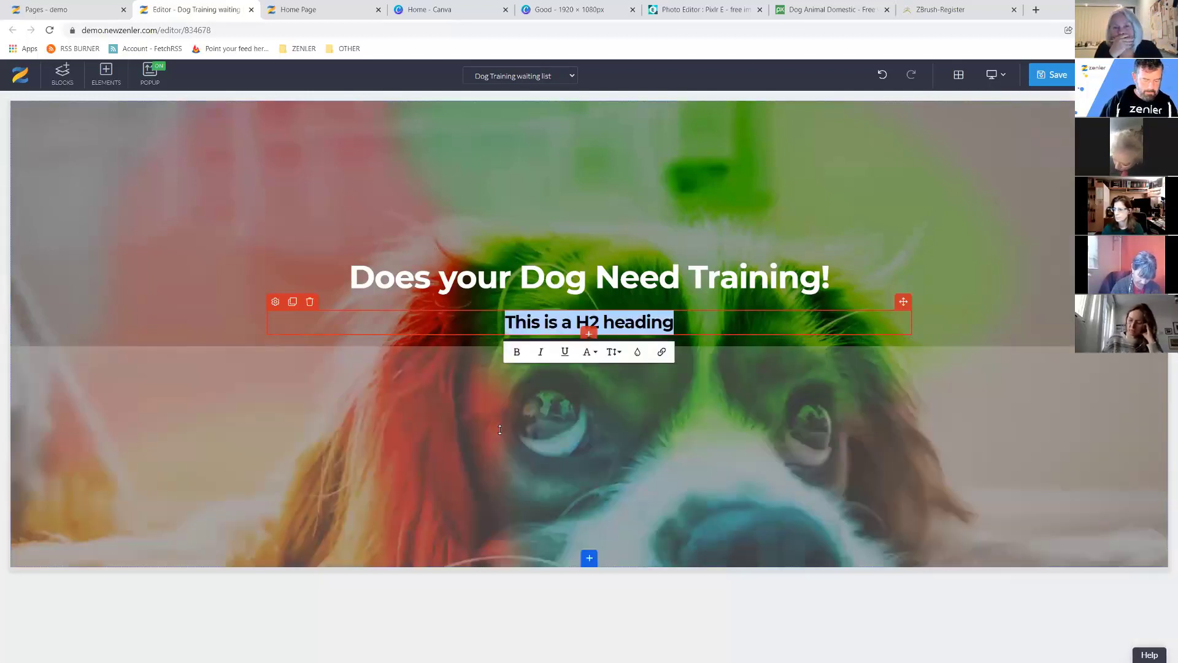
Type 'Then Signup for our dog training courses and subscription' as the subheading.
type("Then S")
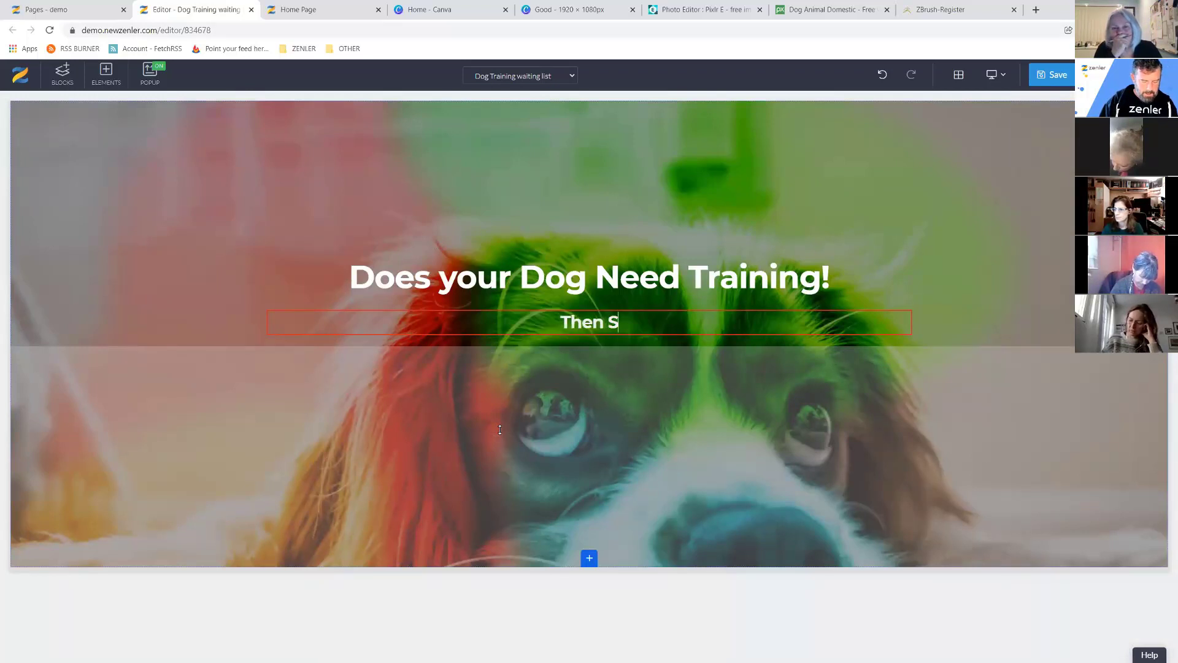
type("ignup for our")
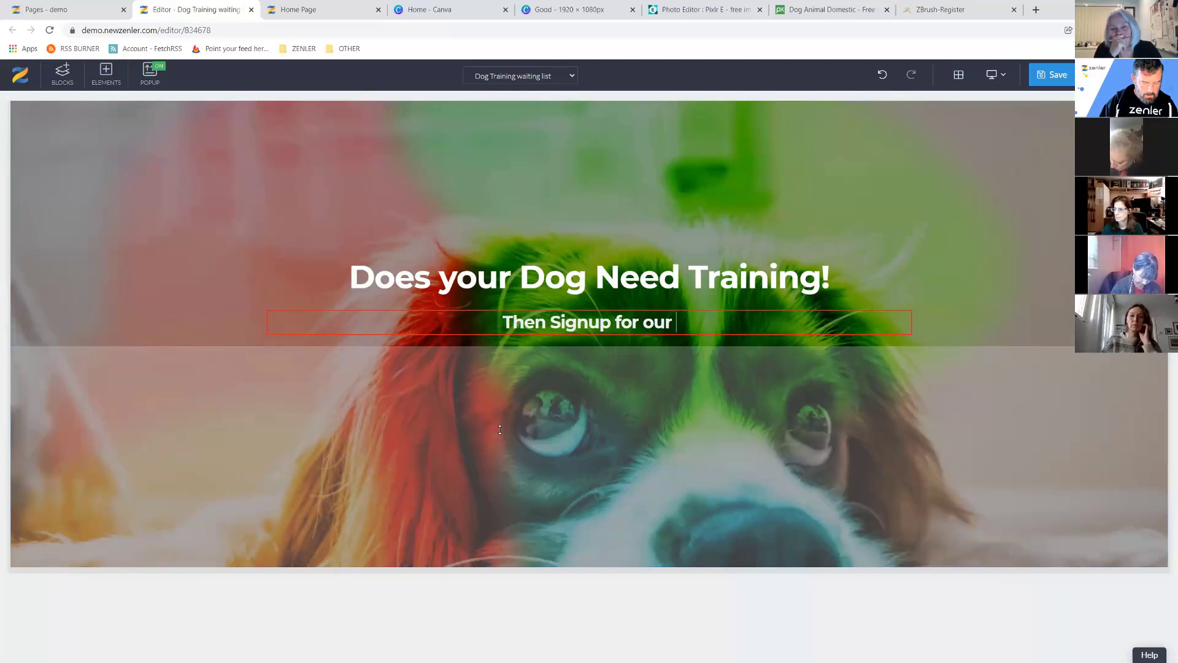
type(" dog t")
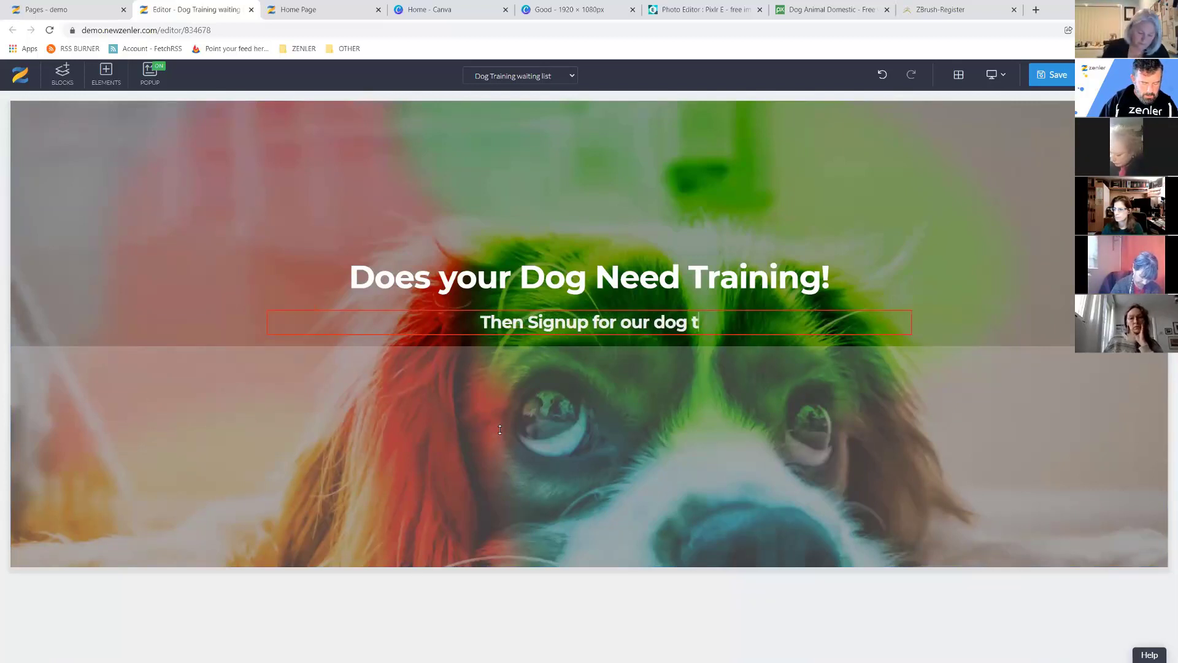
type("raining cou")
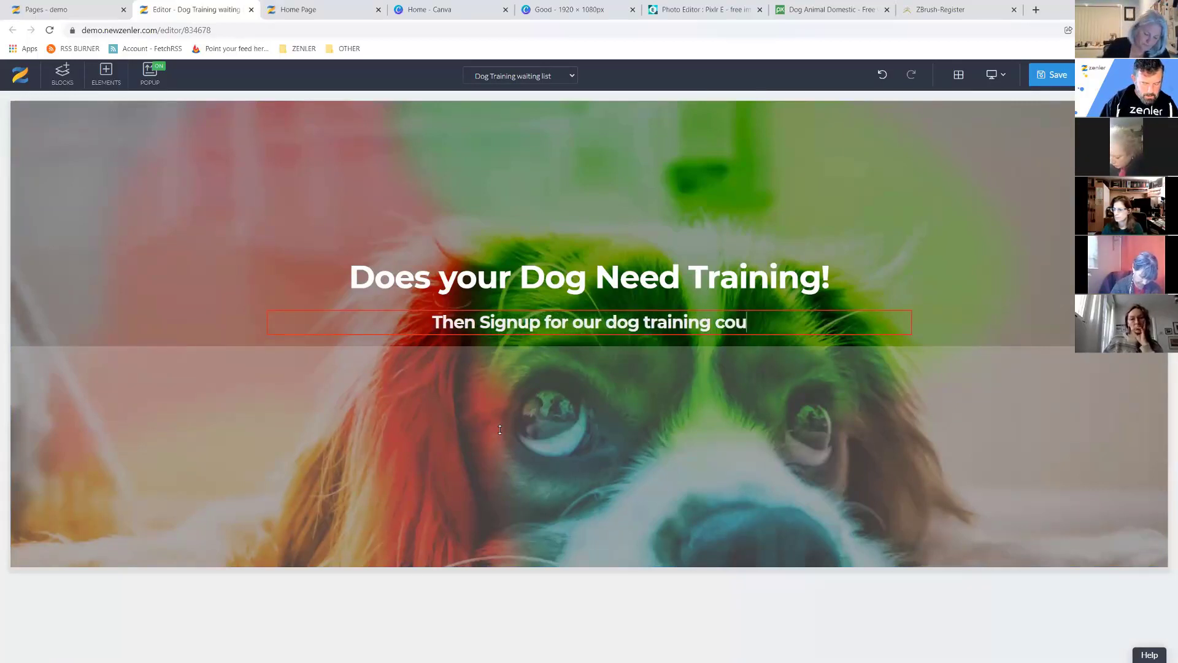
type("rses and subscr")
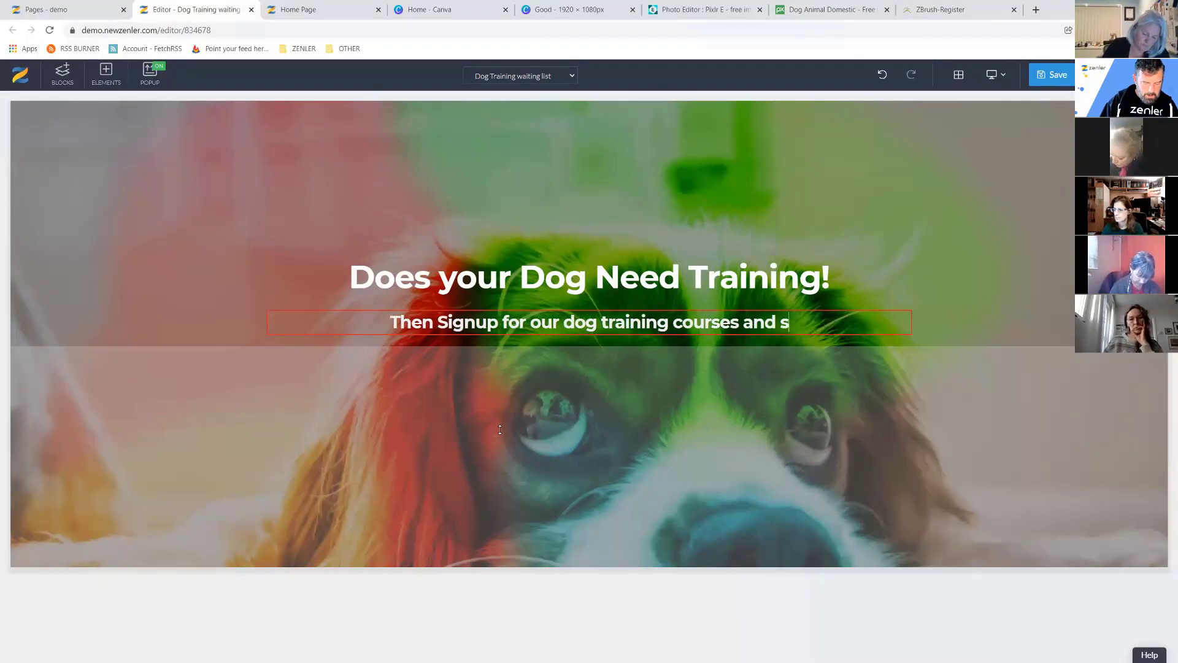
type("iption")
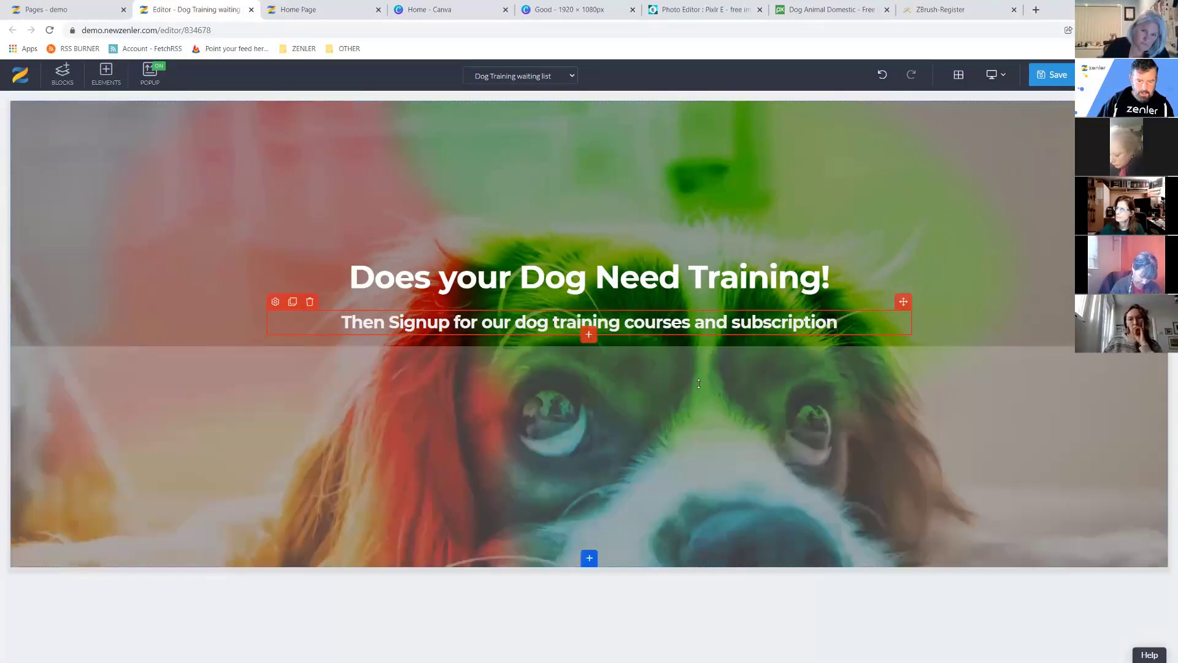
left_click(699, 387)
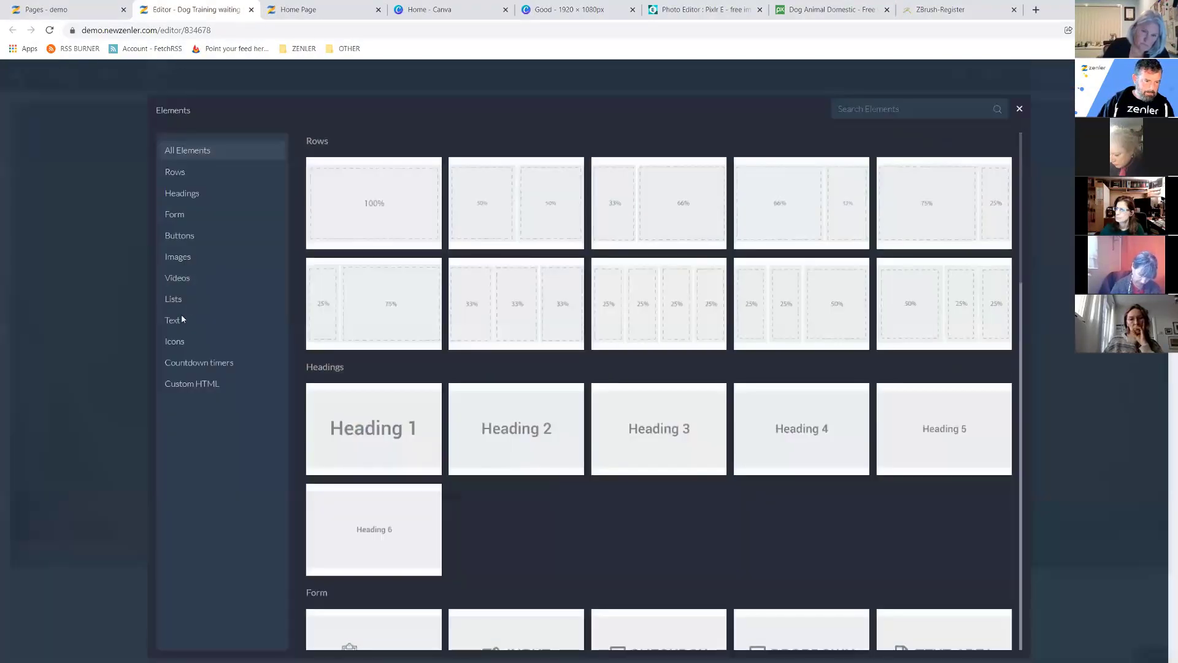
Drag a Regular paragraph below the subheading and make it white at 20 px.
left_click(178, 322)
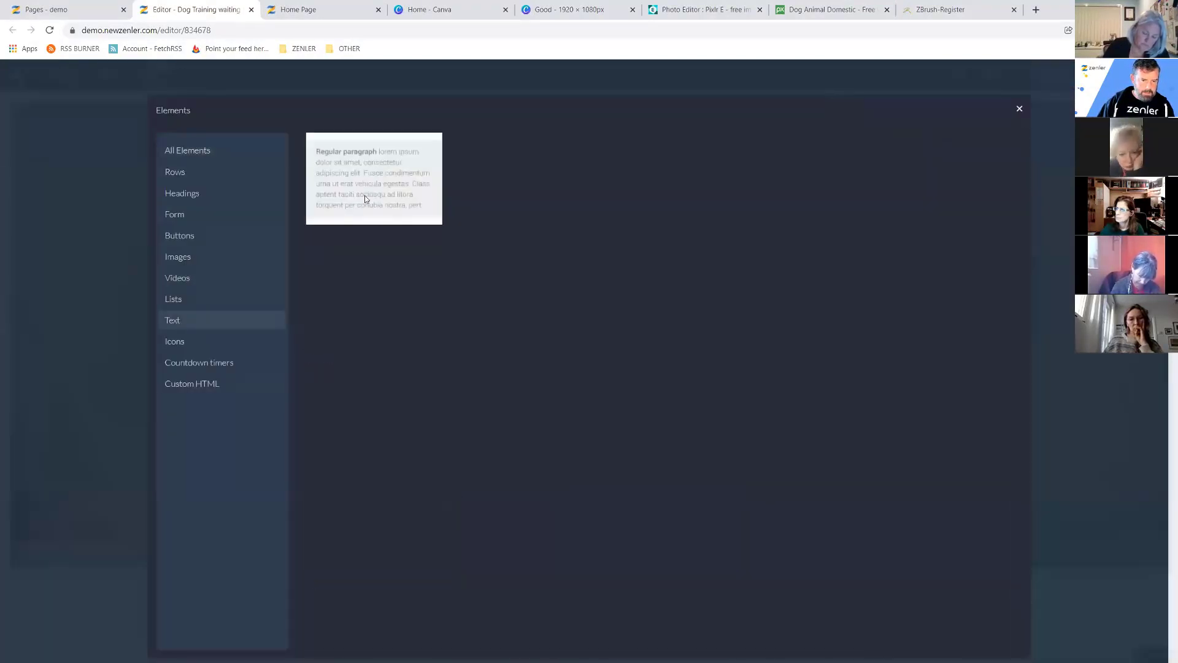
left_click_drag(364, 198, 504, 370)
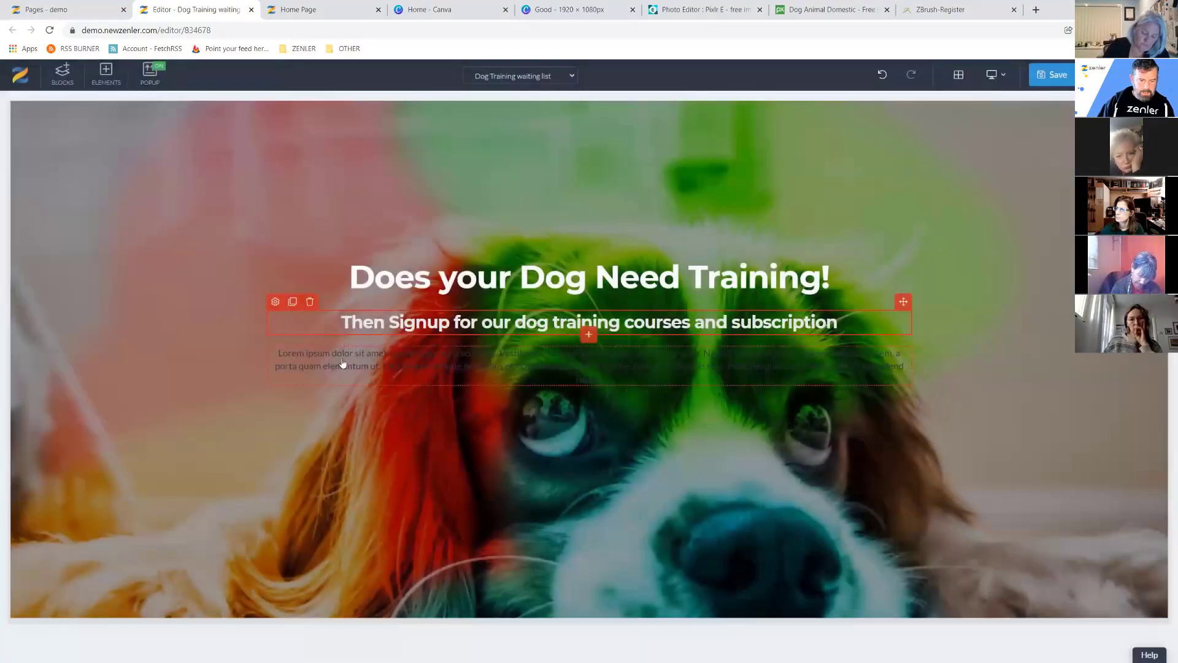
left_click(278, 355)
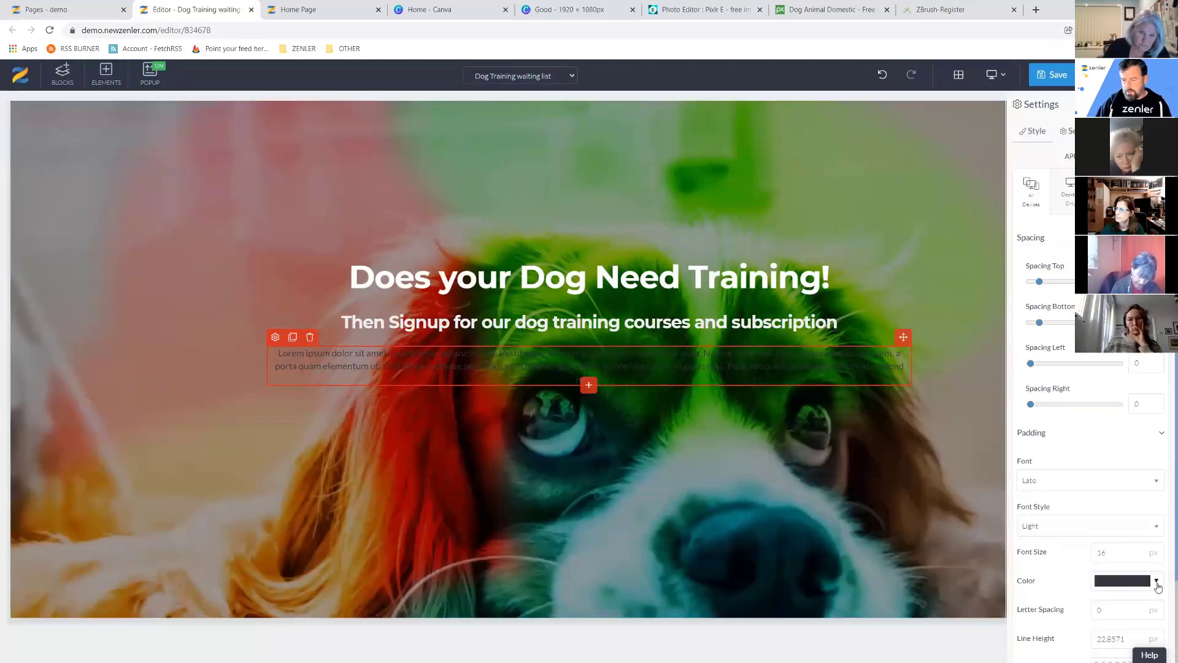
left_click(1156, 583)
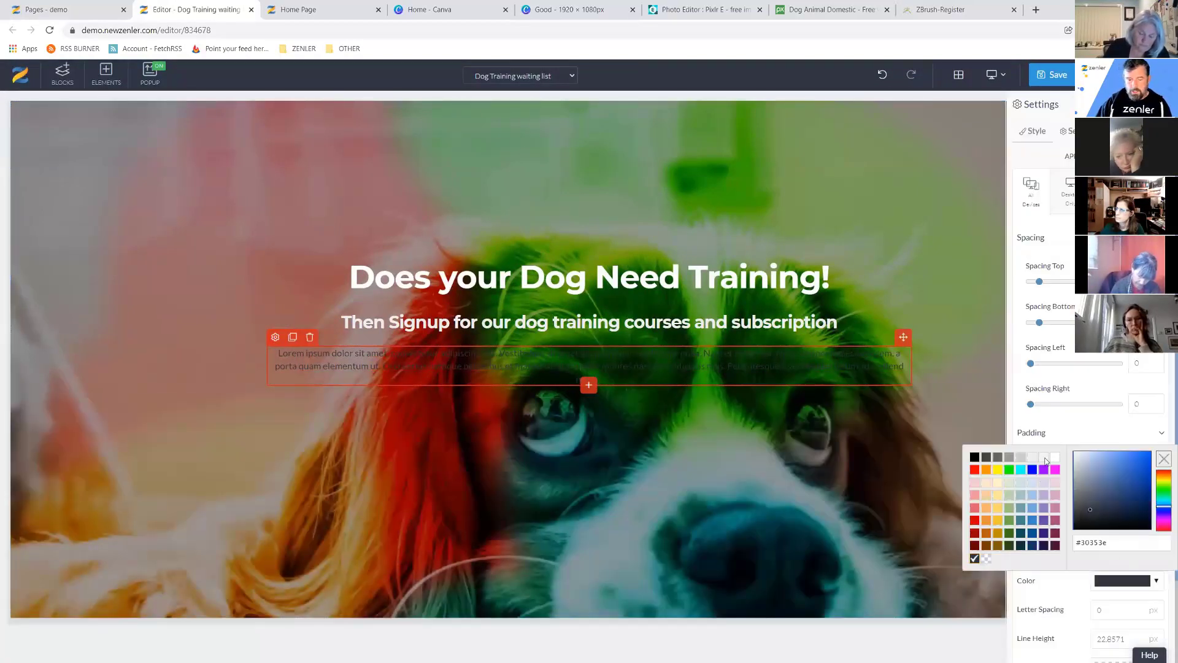
left_click(1045, 457)
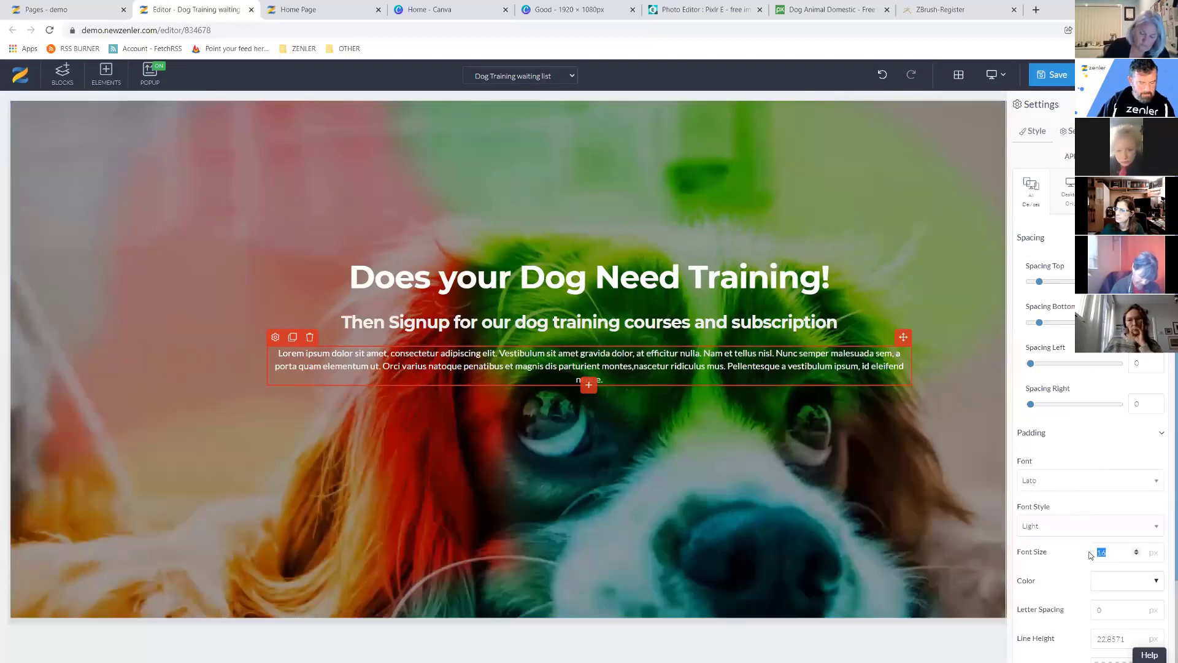
type("24")
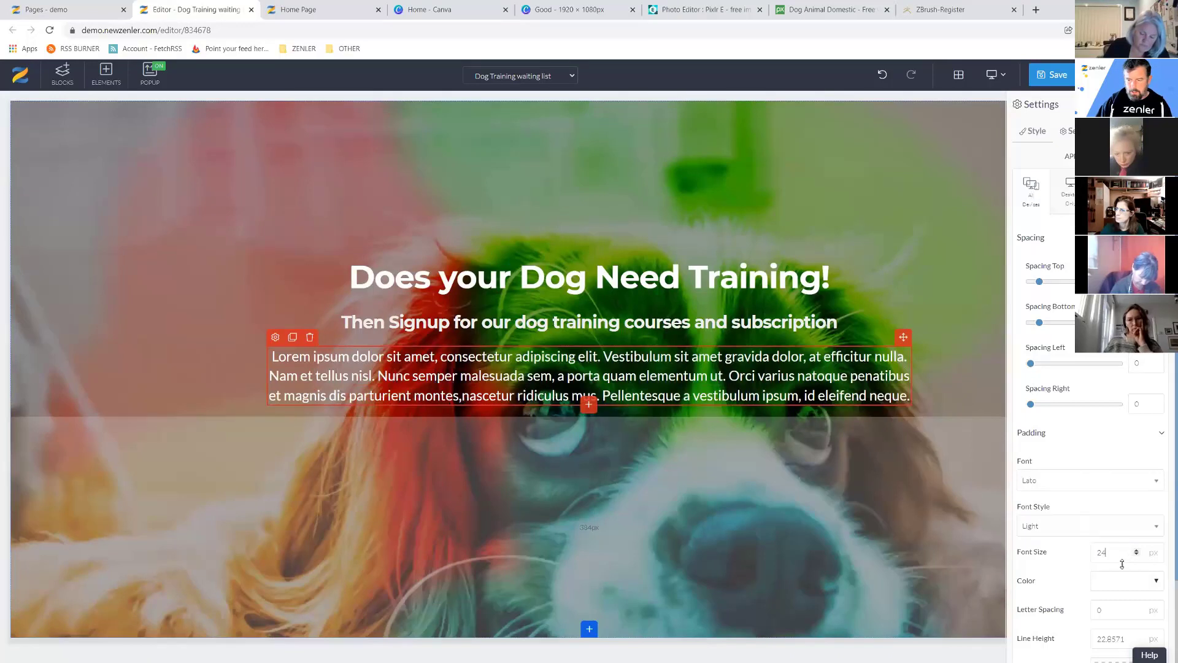
key("BackSpace")
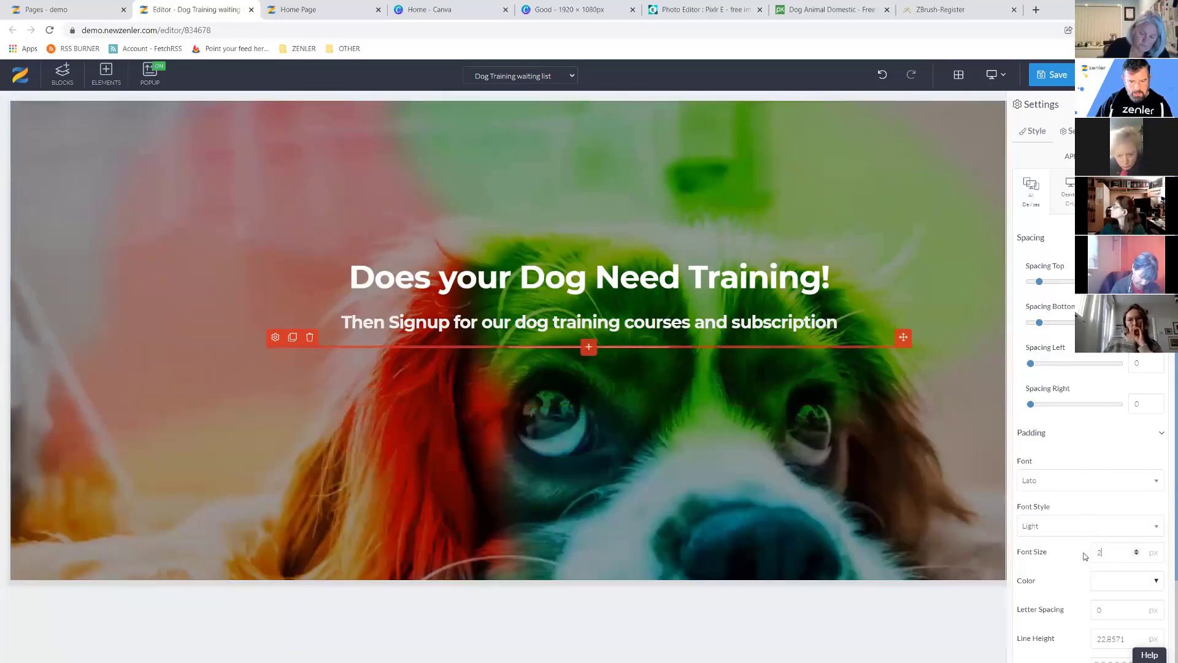
type("0")
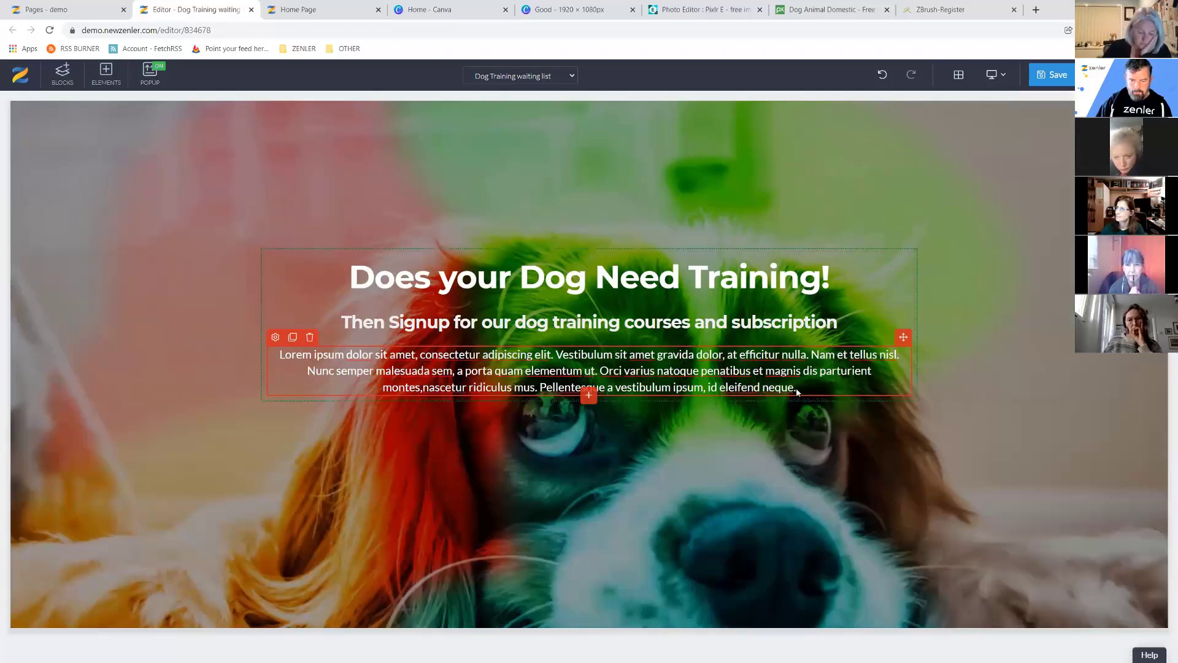
Replace the paragraph with 'What do we cover?' and the list Dog Anxiety | Toilet Training | Control on and off lead | Advanced Tricks.
left_click_drag(797, 392, 275, 356)
type("W")
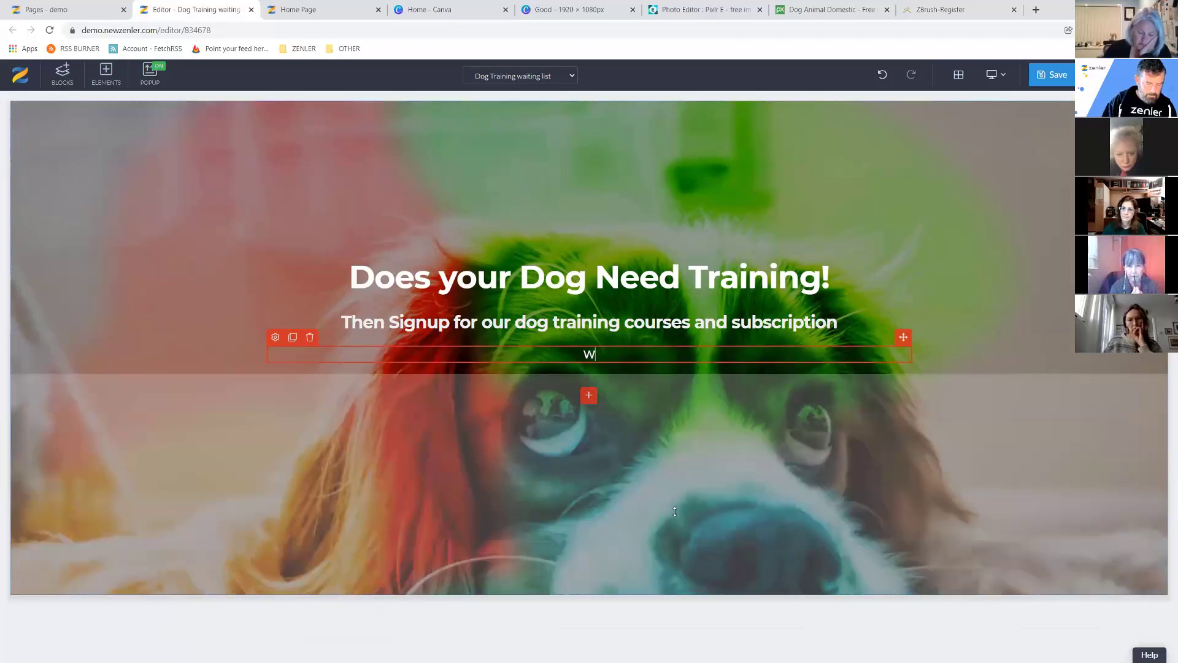
type("hat do ")
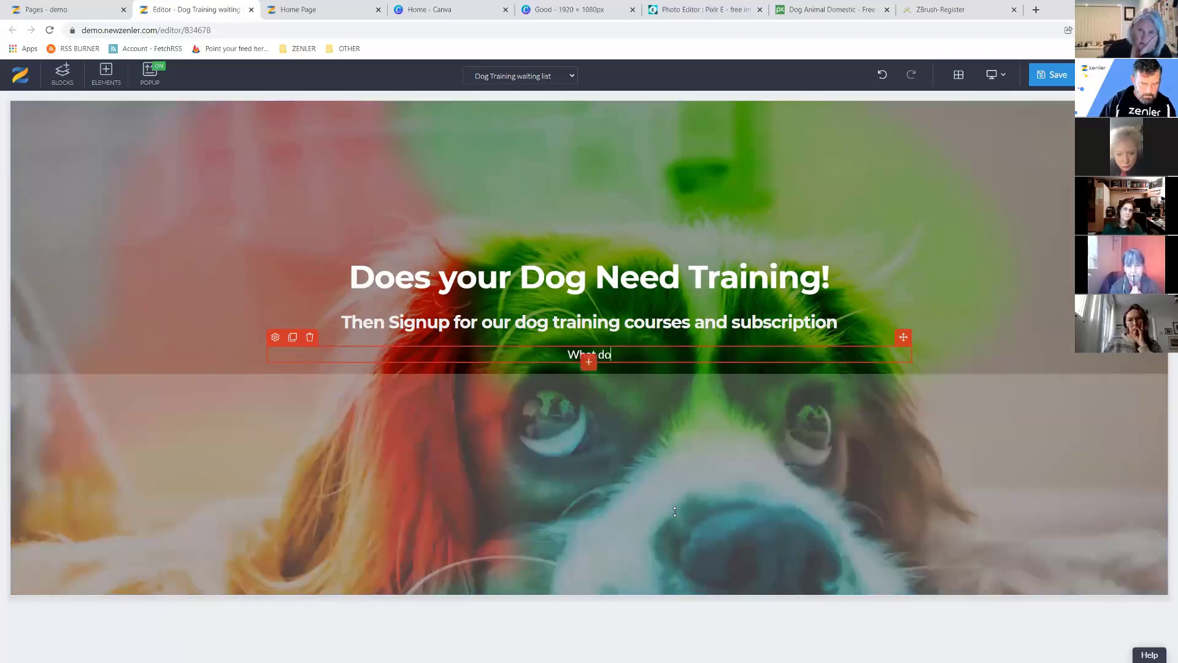
type("we co")
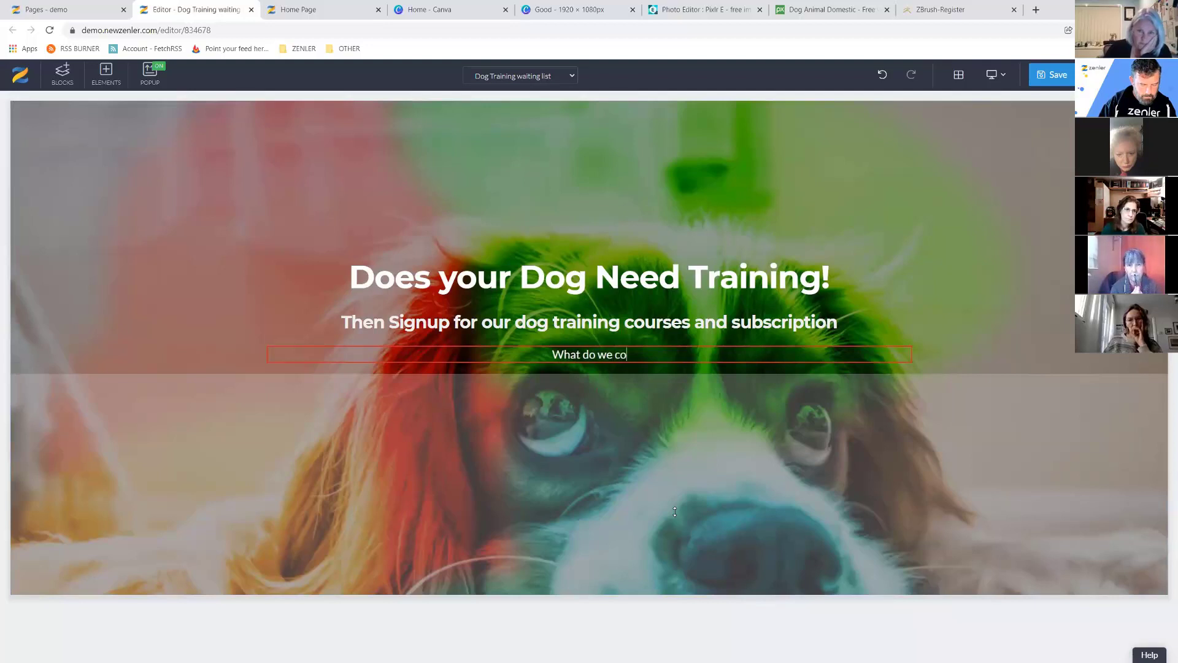
type("ver@")
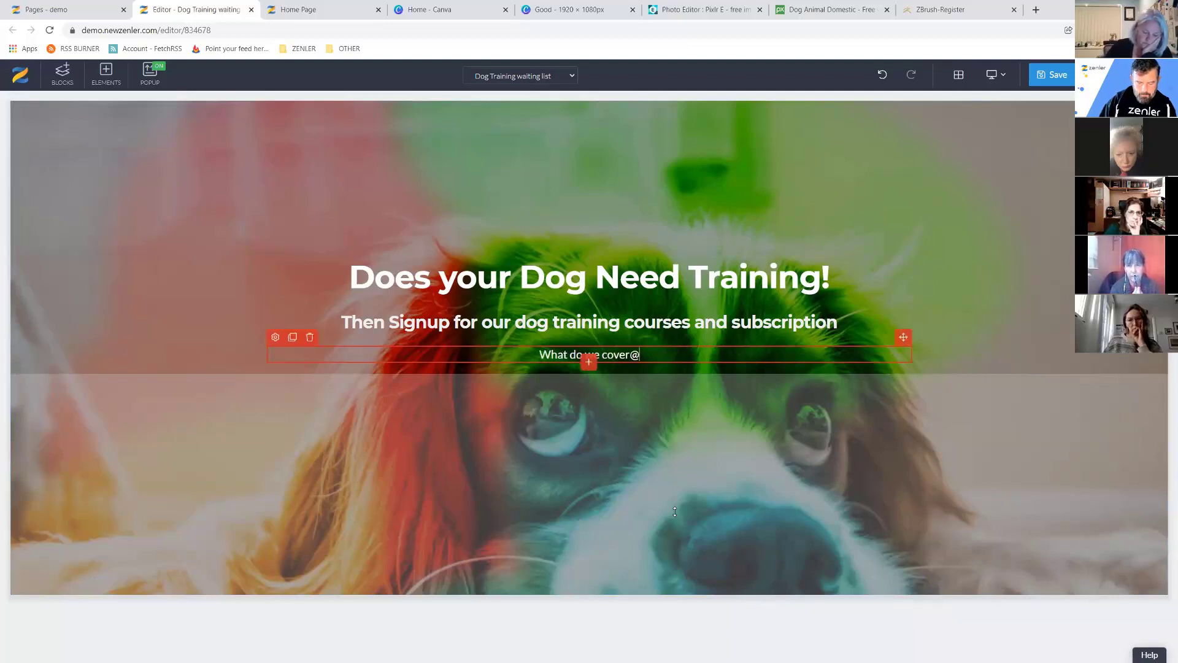
key("BackSpace")
type("?")
key("Return")
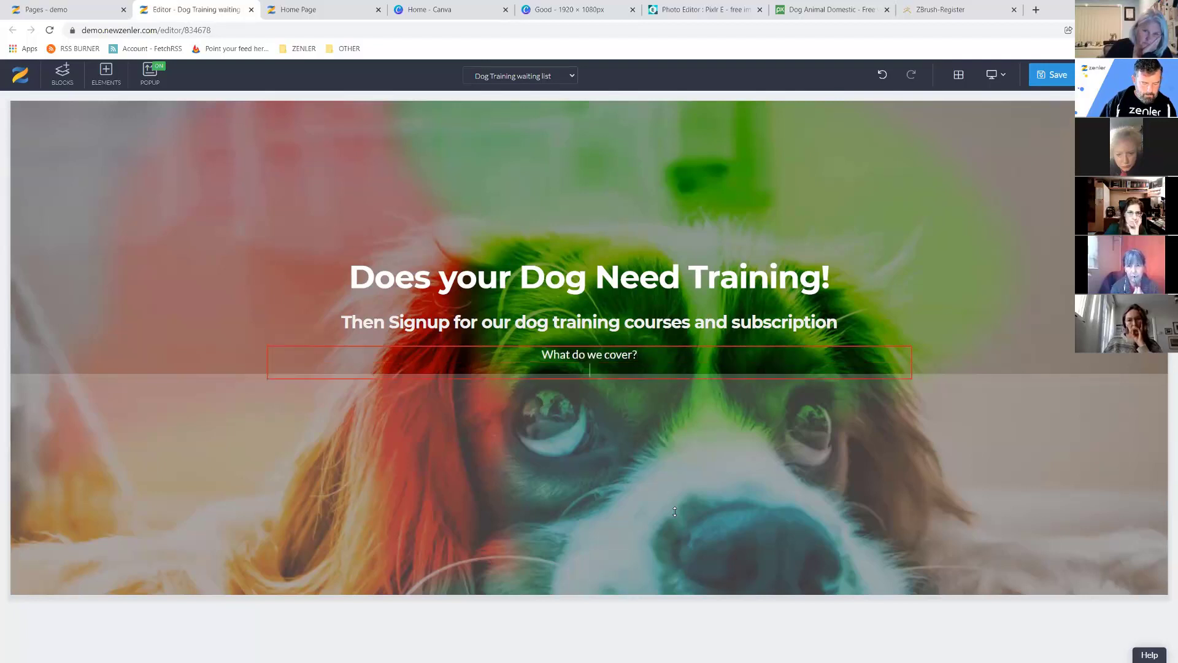
type("Dog An")
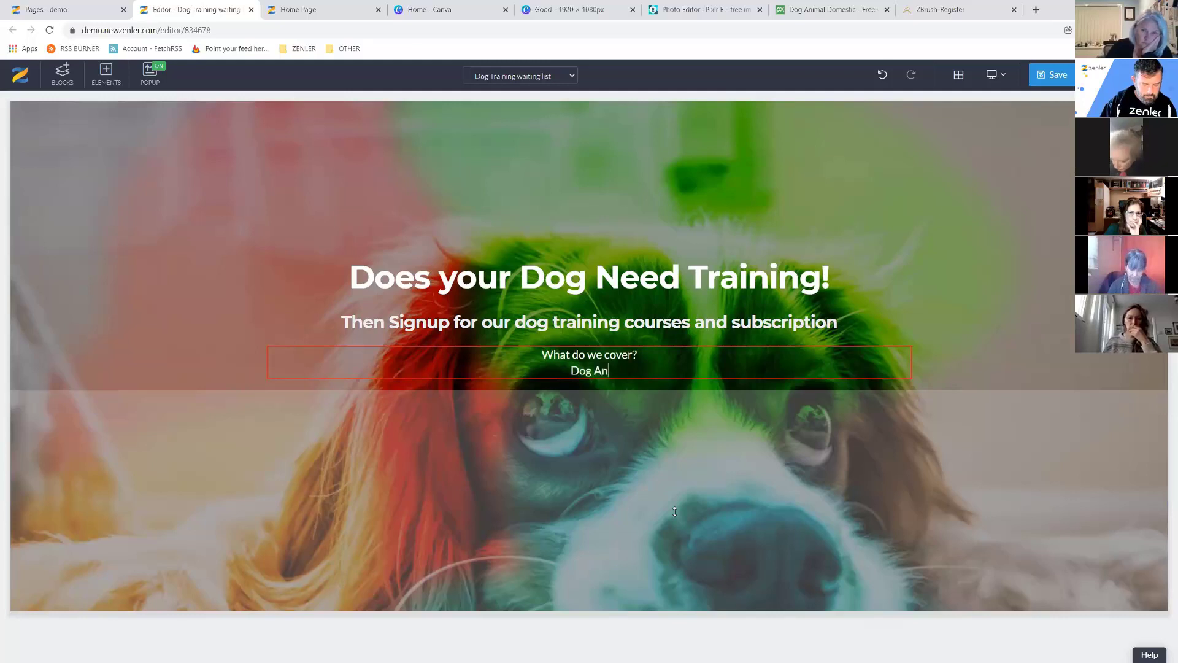
type("xiety")
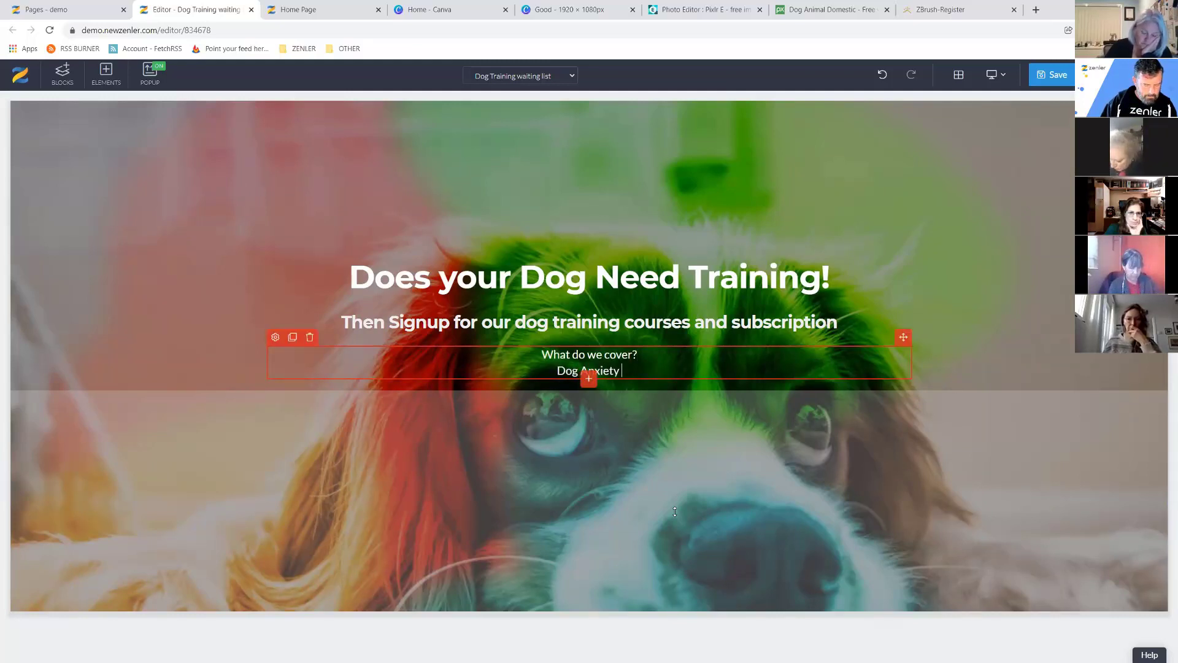
type(" | T")
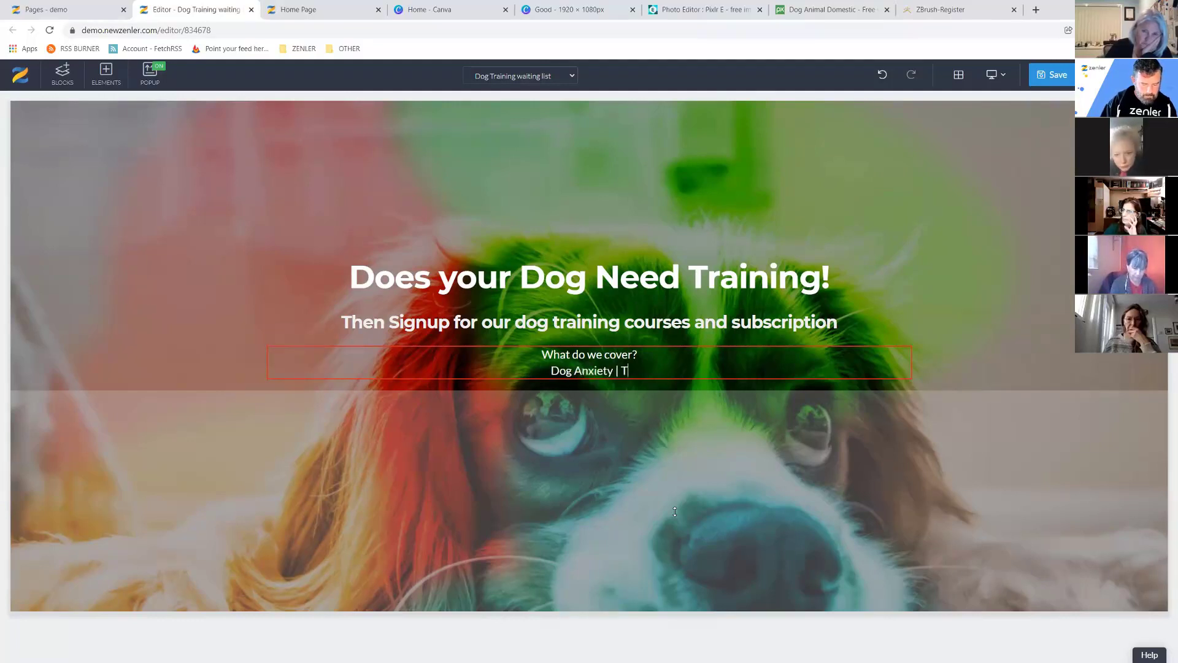
type("oilet ")
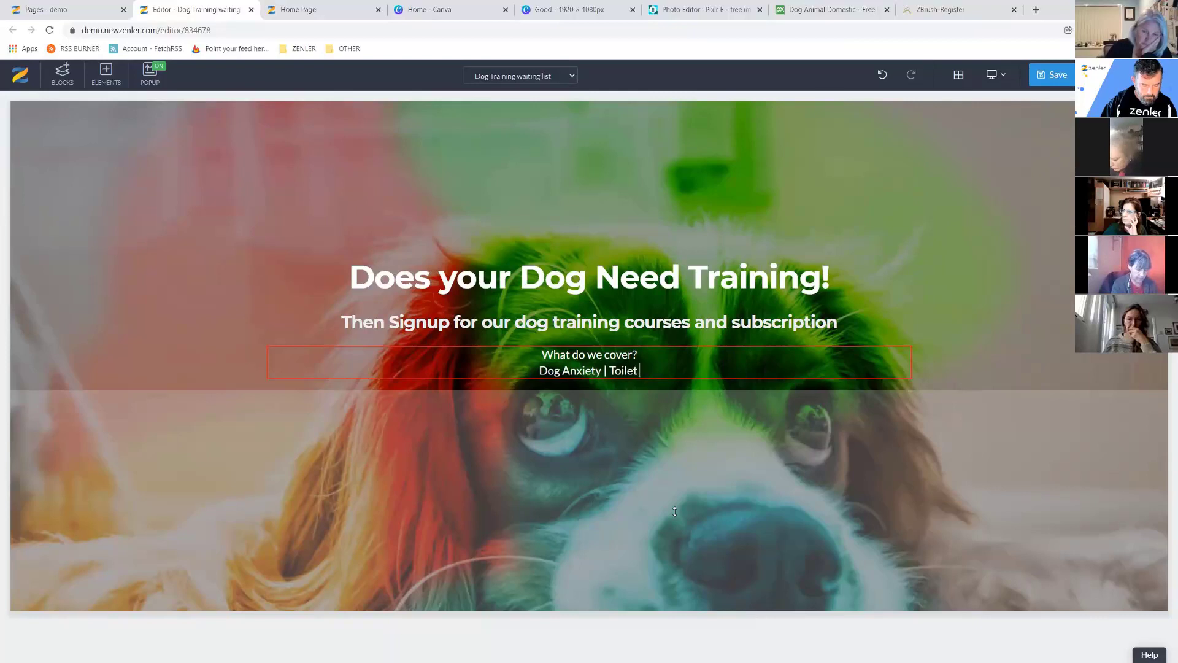
type("Training")
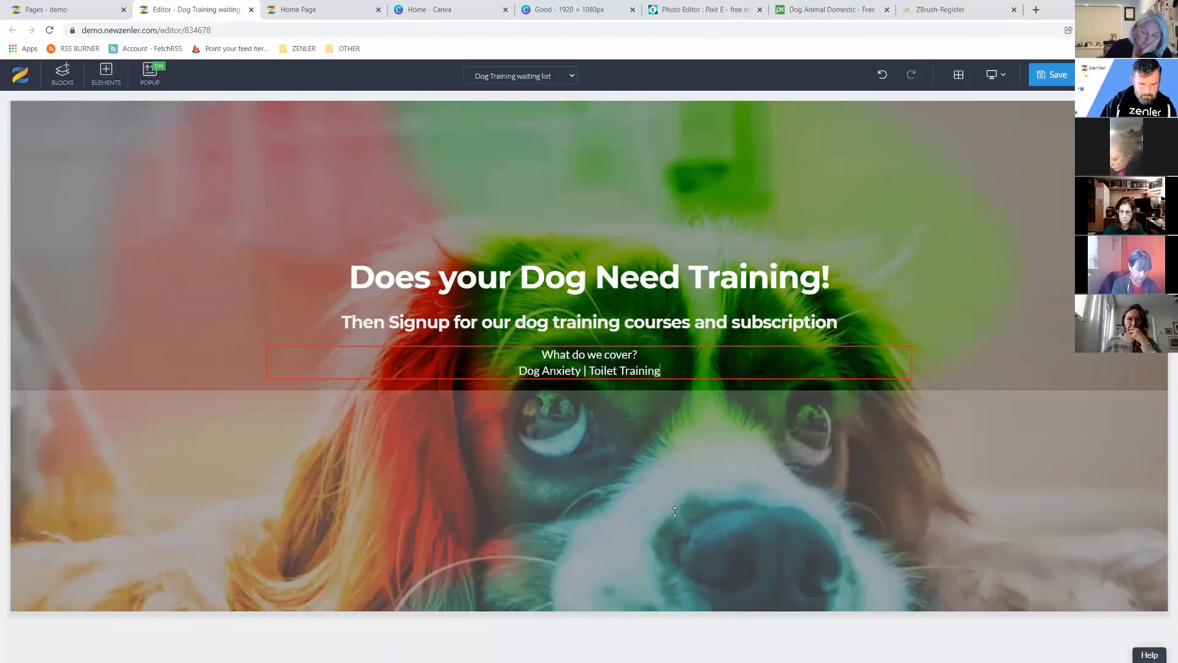
type(" |")
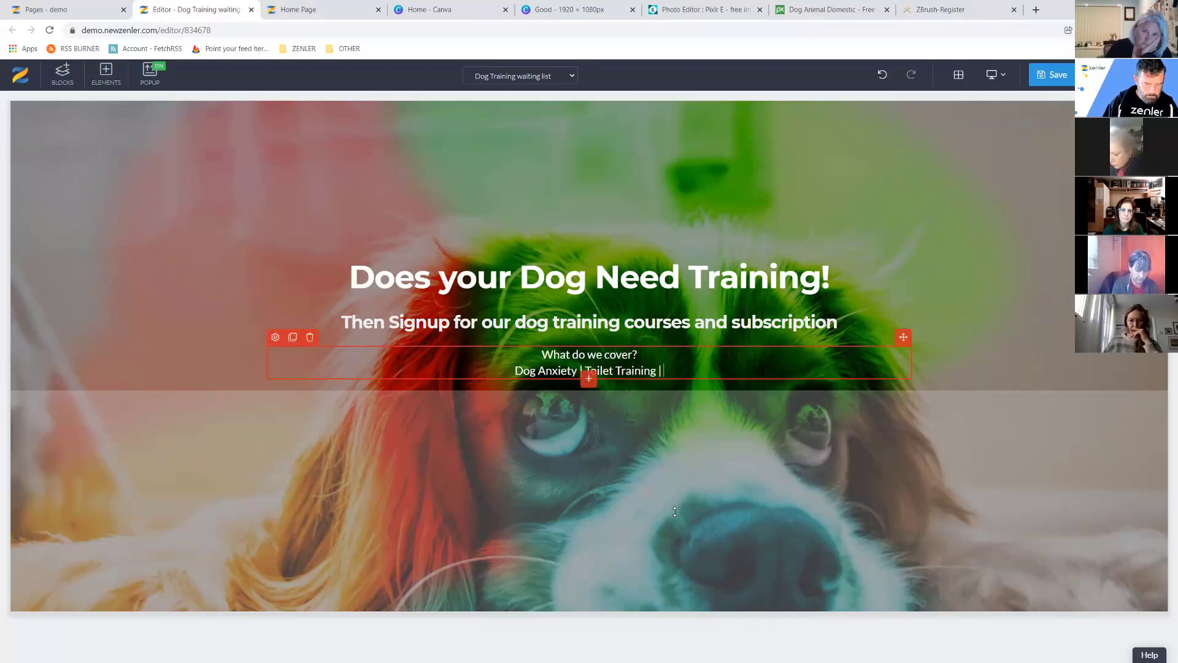
type("Control on and off lead ")
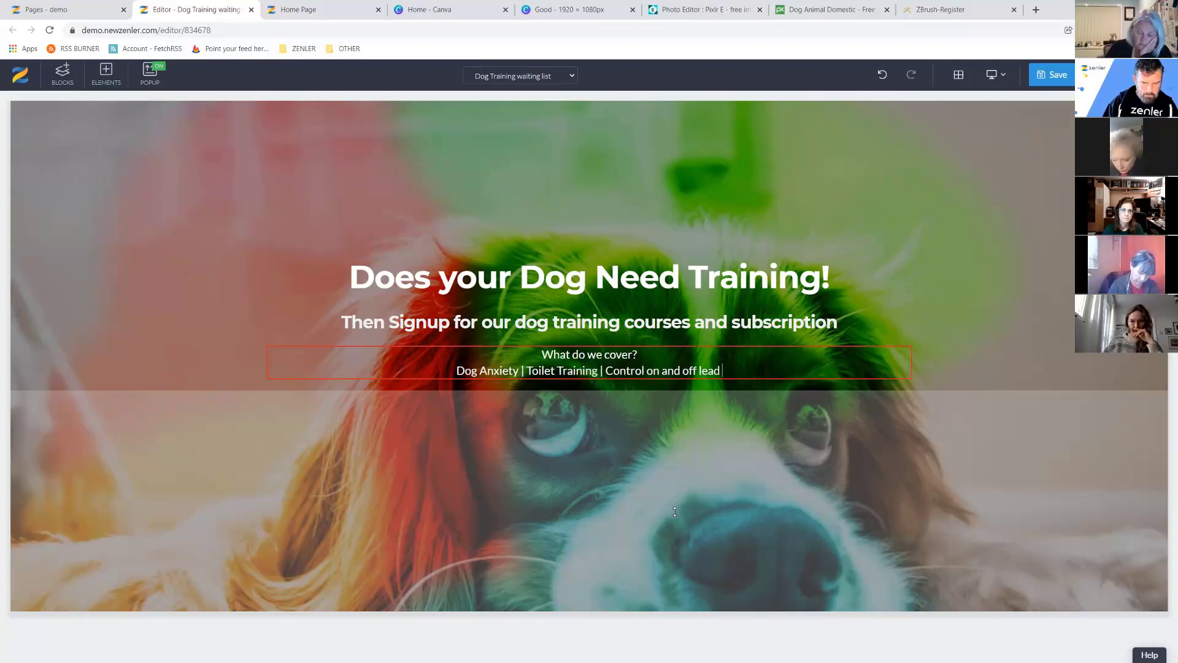
type("| ")
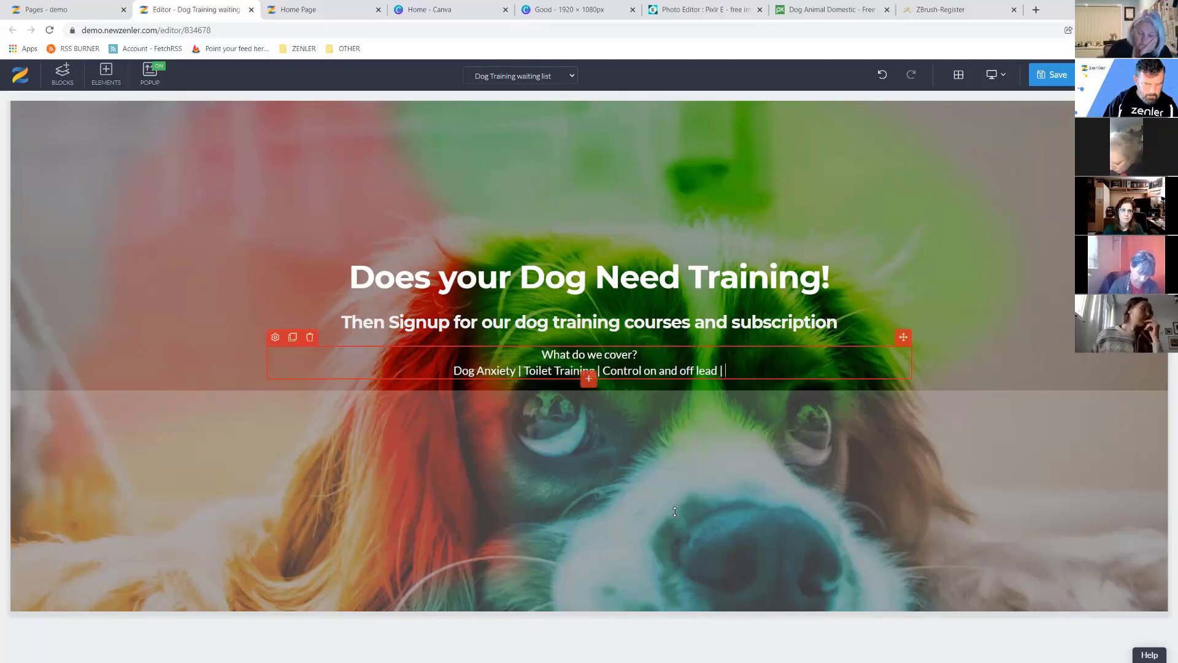
type("Adnav")
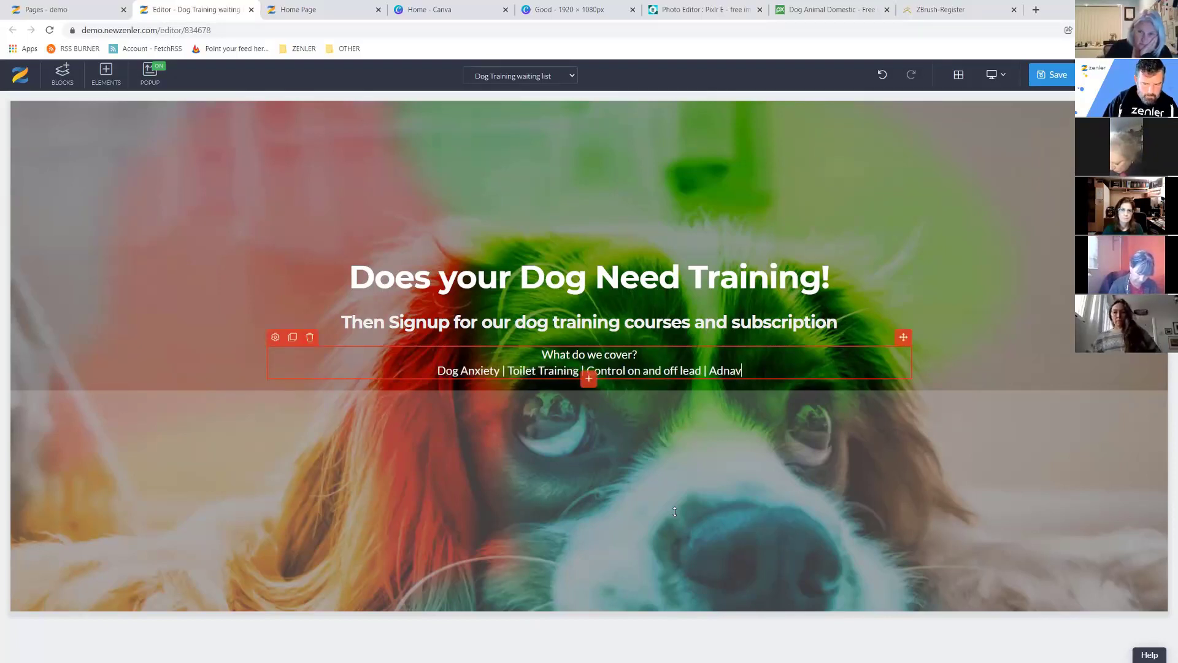
key("BackSpace")
key("BackSpace")
key("BackSpace")
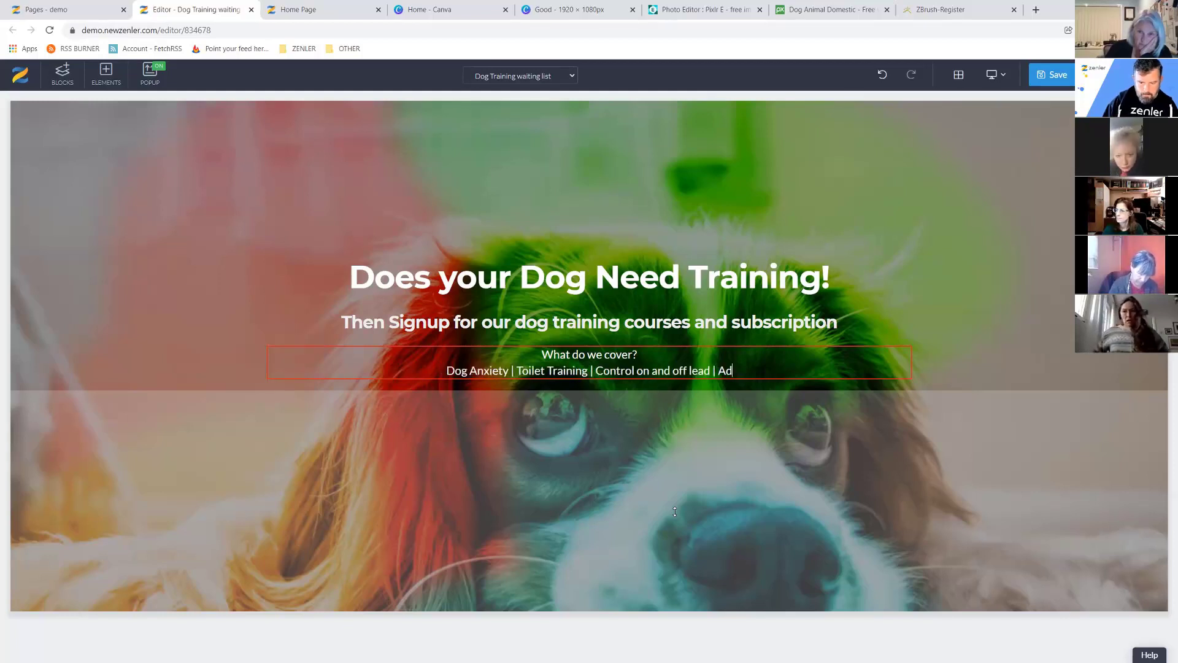
type("vance")
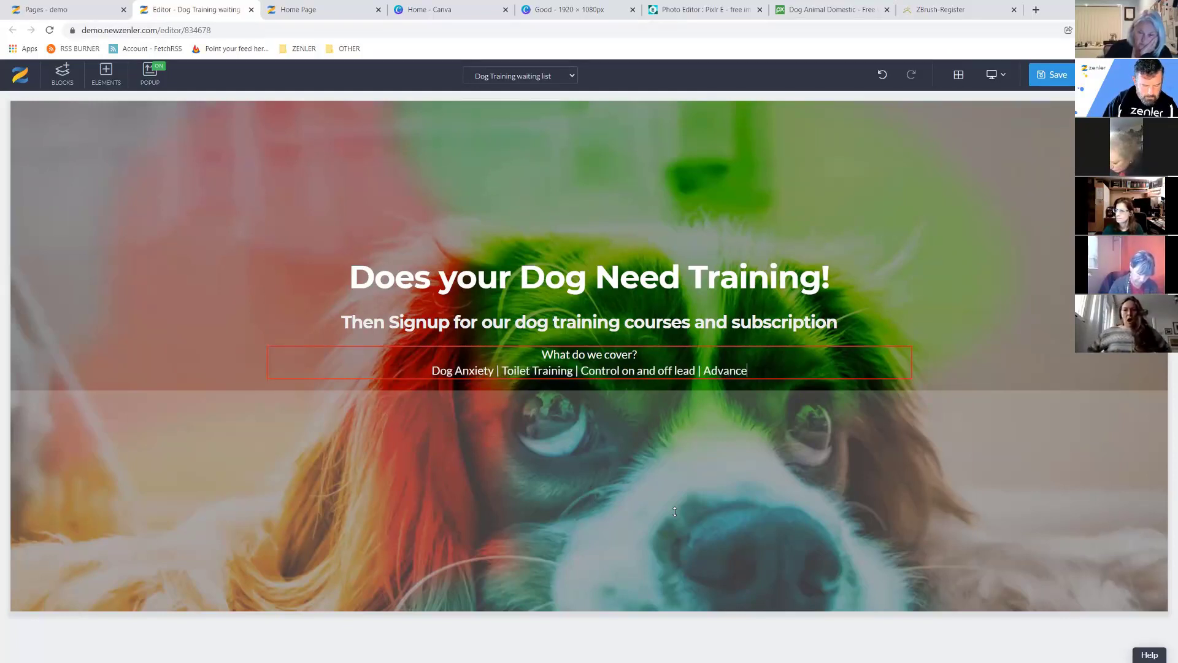
type("d Tricks")
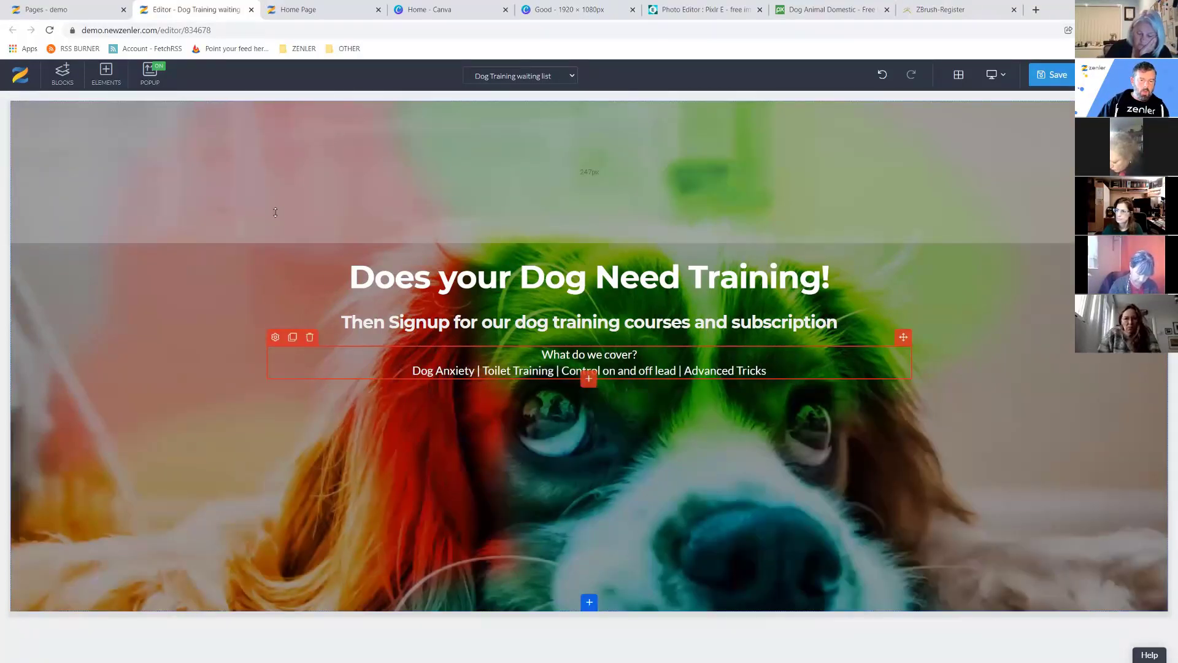
Reduce the hero section's top padding to 178px and show the Form elements.
left_click_drag(276, 213, 275, 169)
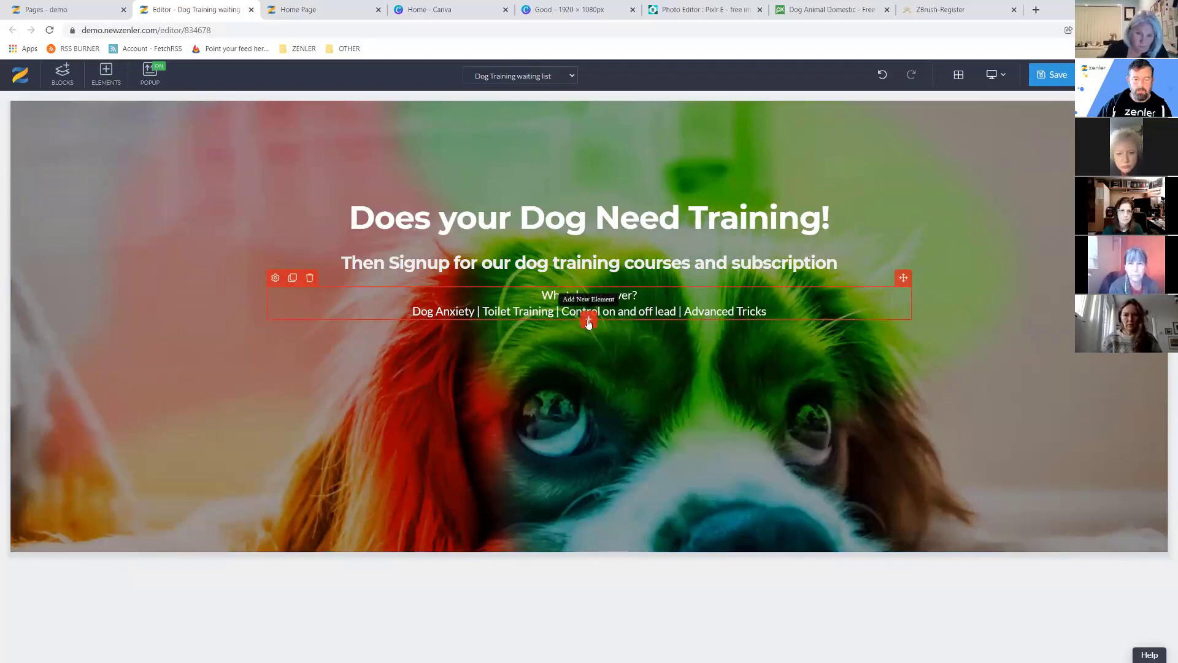
left_click(588, 321)
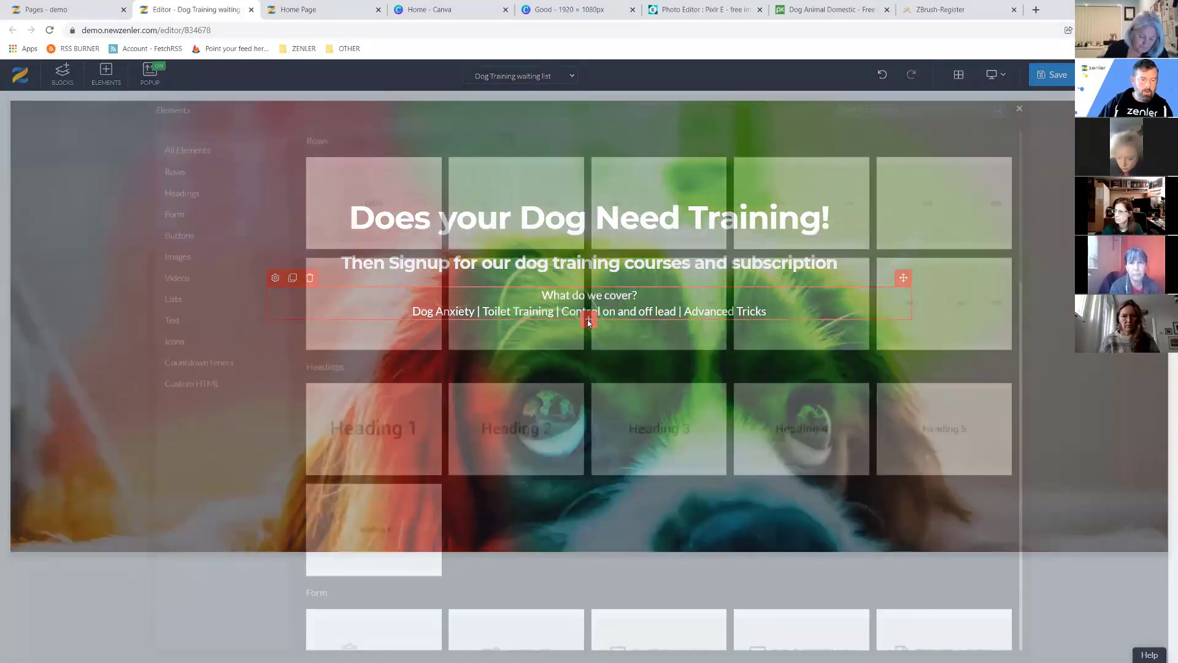
left_click(178, 216)
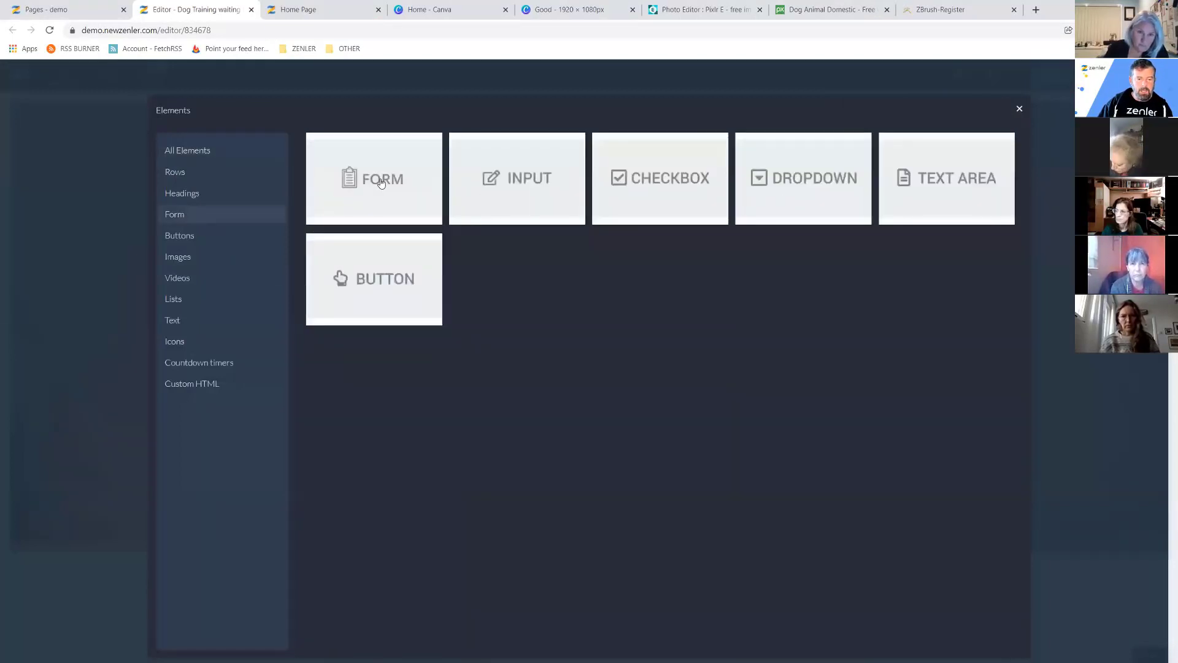
Add the name-and-email form with its Submit button, then open the button's settings.
left_click(380, 182)
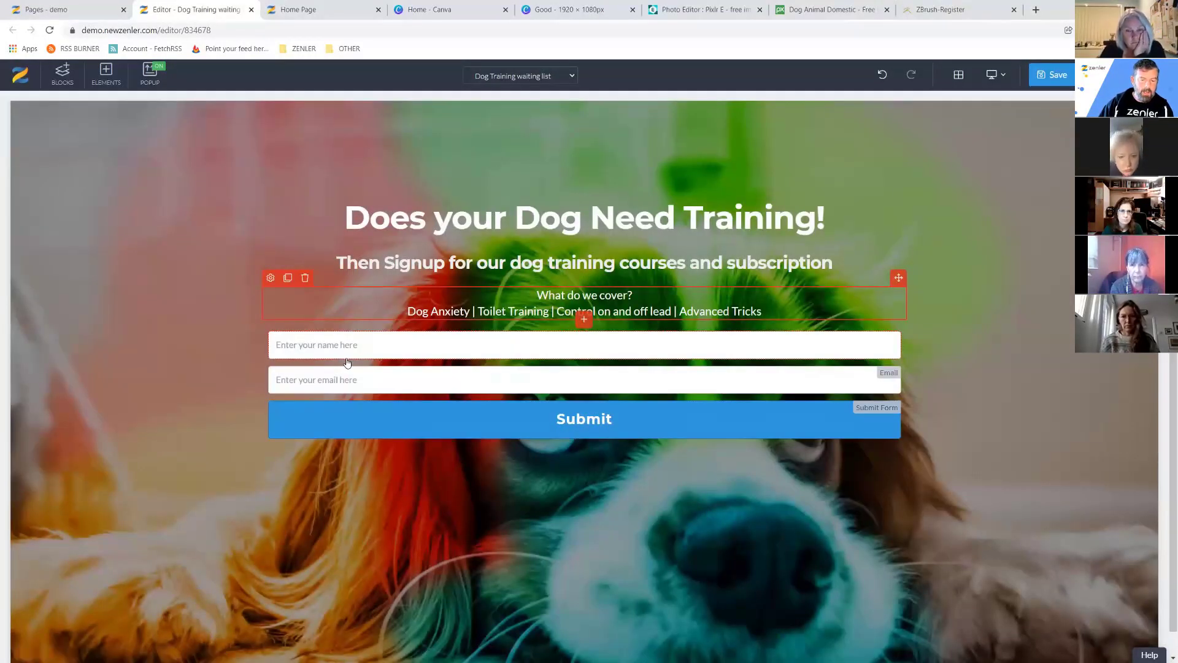
left_click(439, 426)
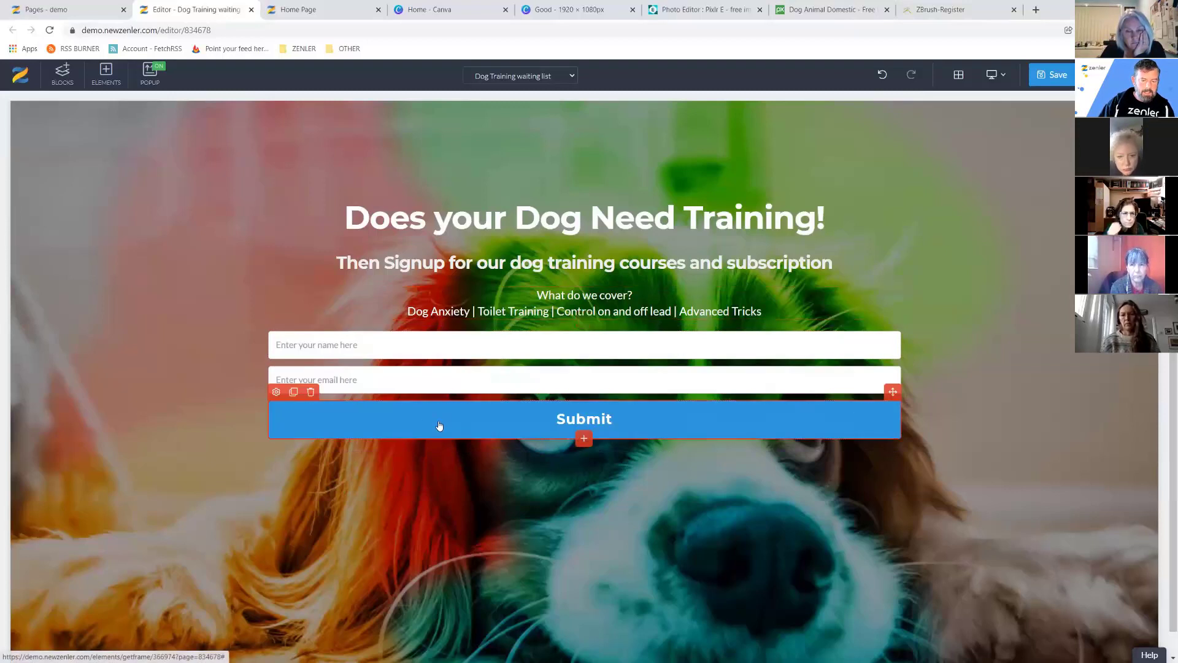
left_click(276, 392)
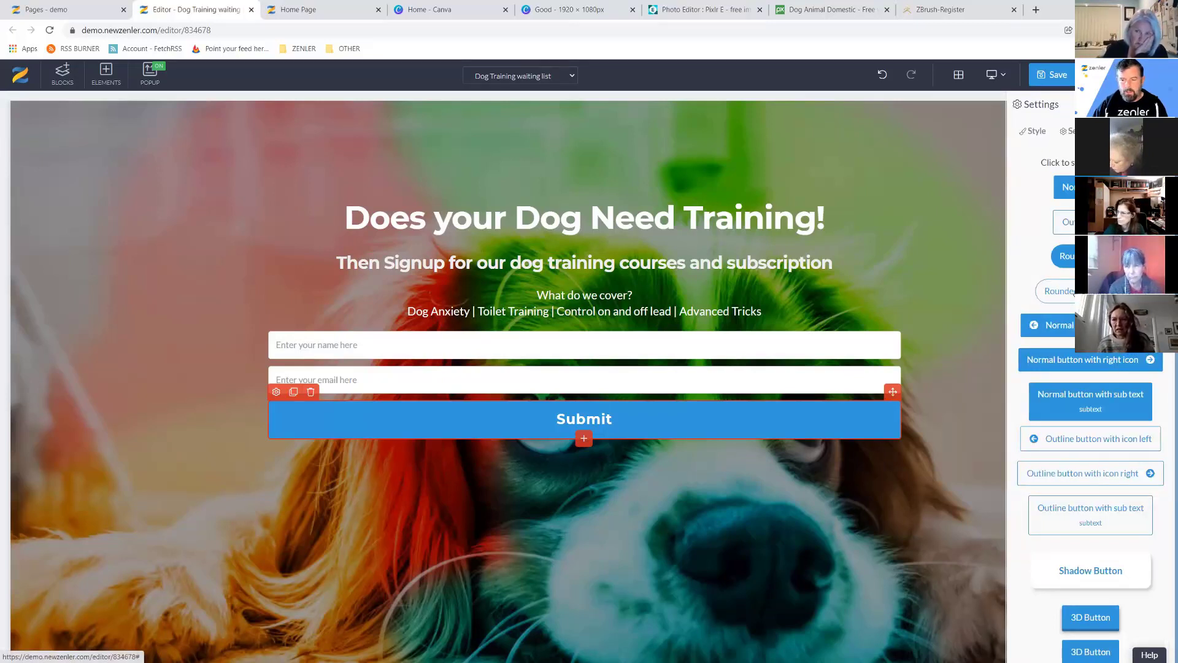
Apply the Rounded outline preset to the Submit button.
left_click(1070, 300)
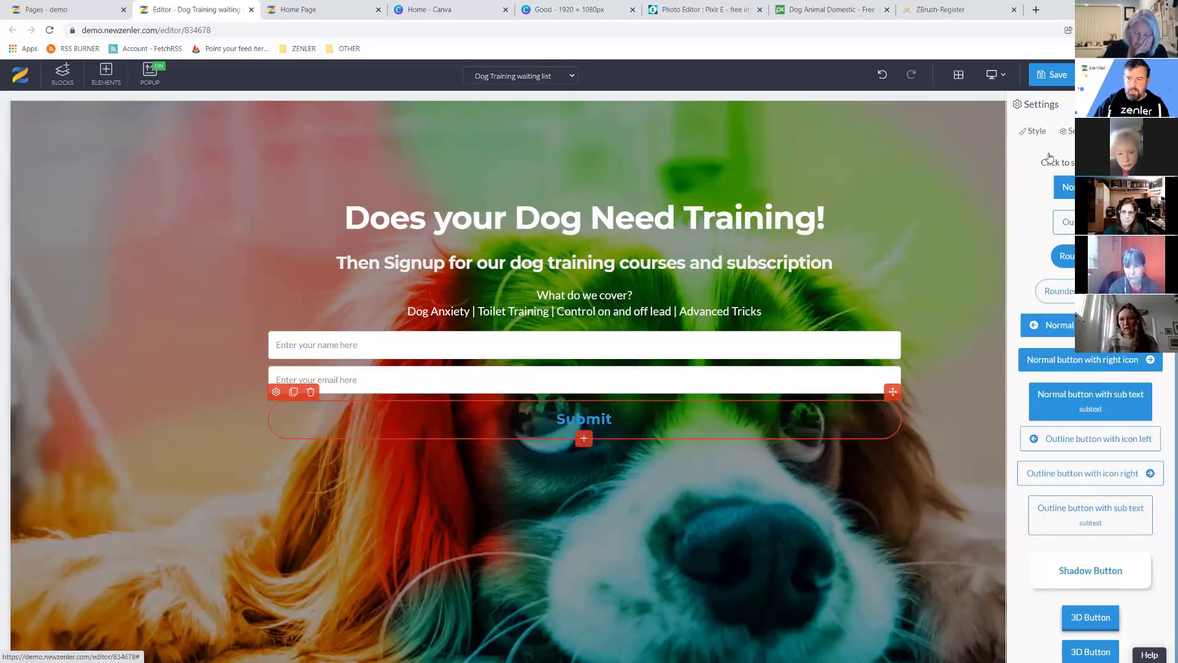
left_click(1041, 133)
left_click(1051, 311)
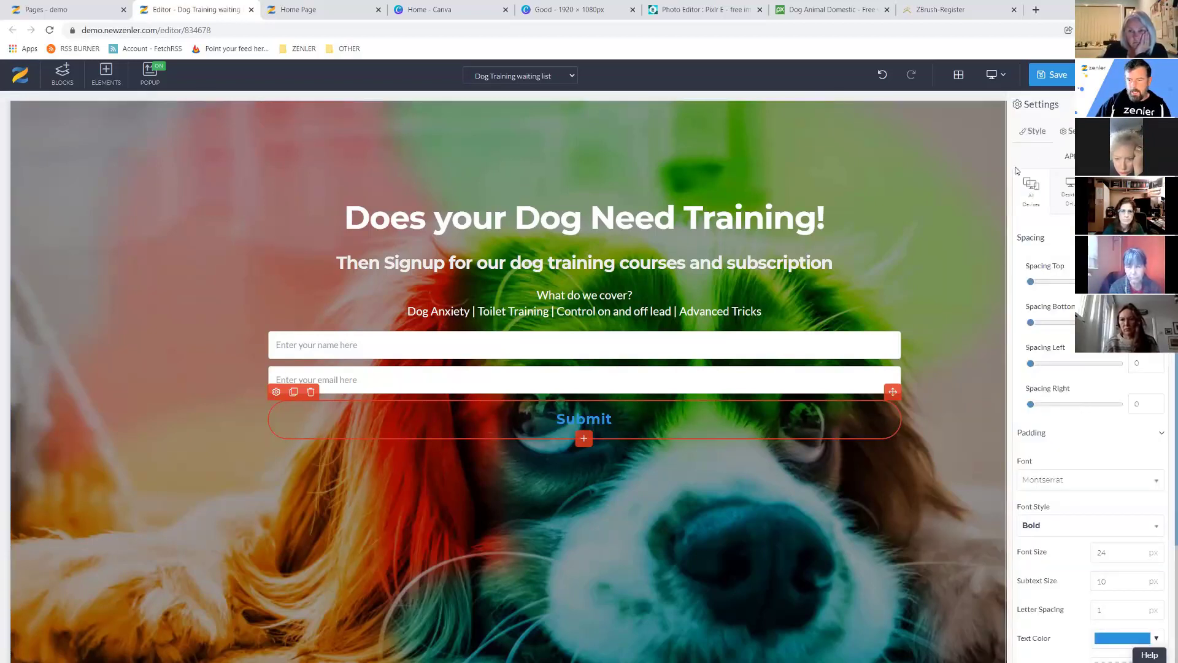
scroll(1072, 384, "down", 3)
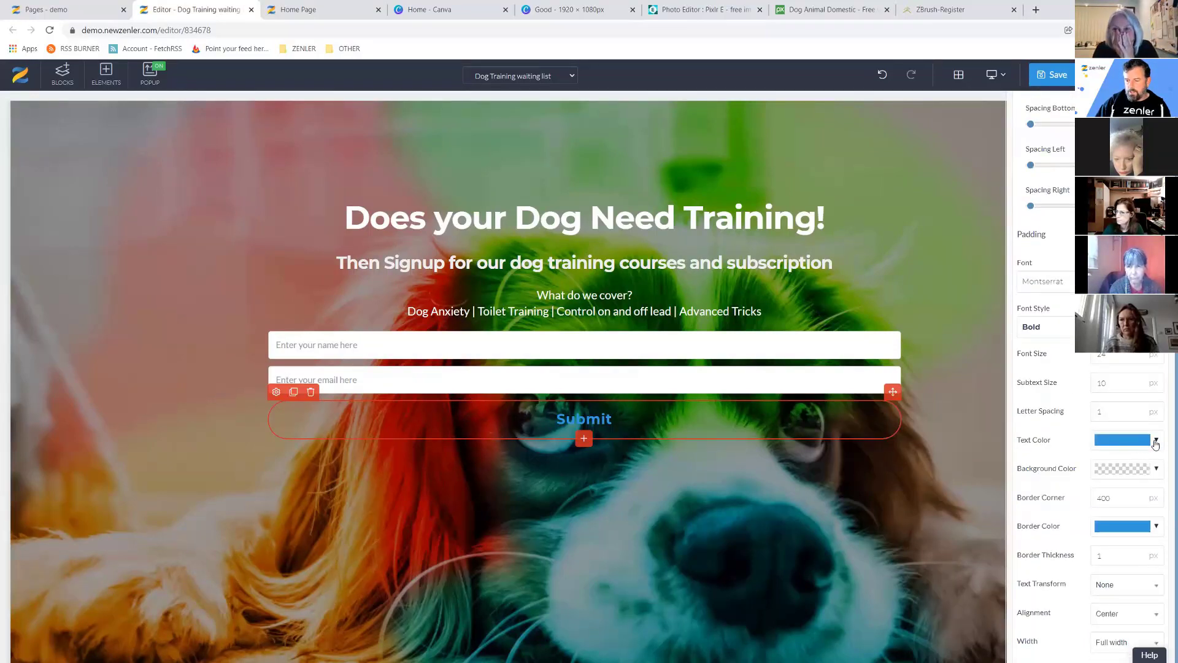
Set the button's text color and border color to white.
left_click(1153, 443)
left_click(1054, 465)
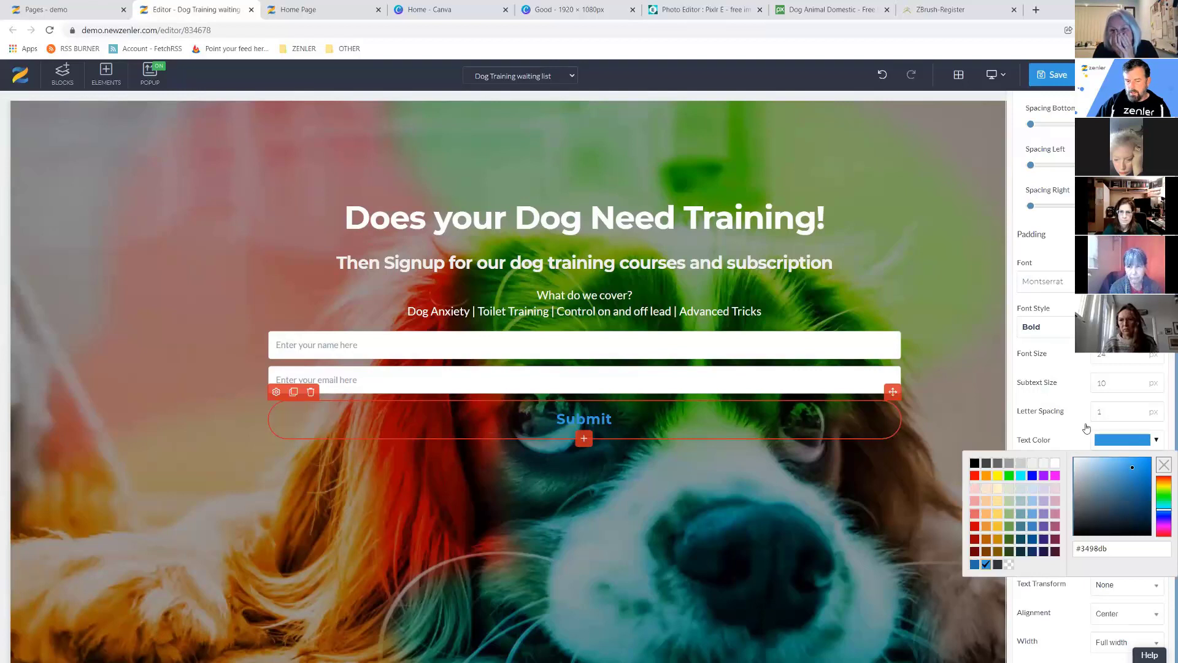
left_click(1084, 428)
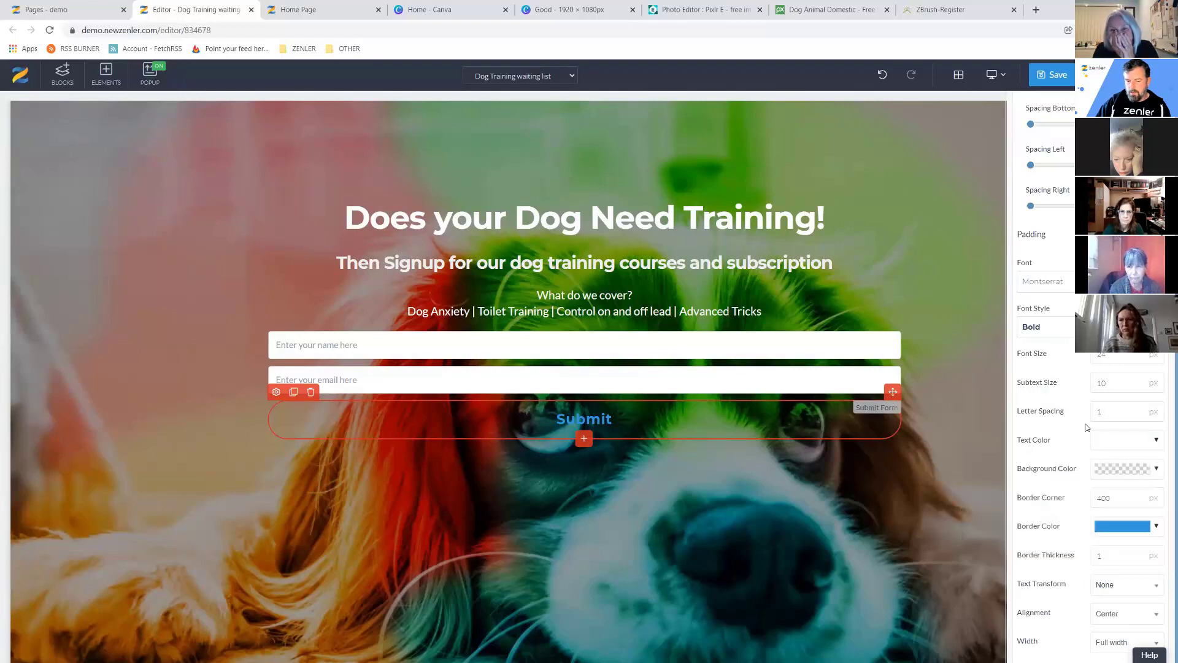
left_click(1155, 530)
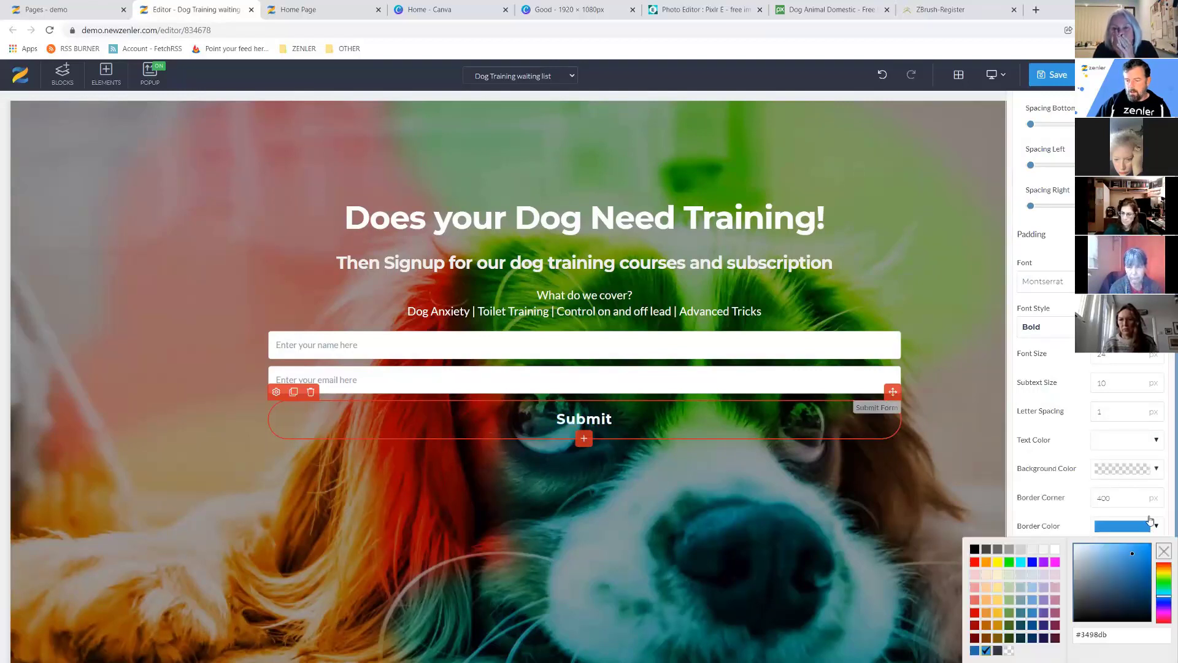
left_click(1057, 556)
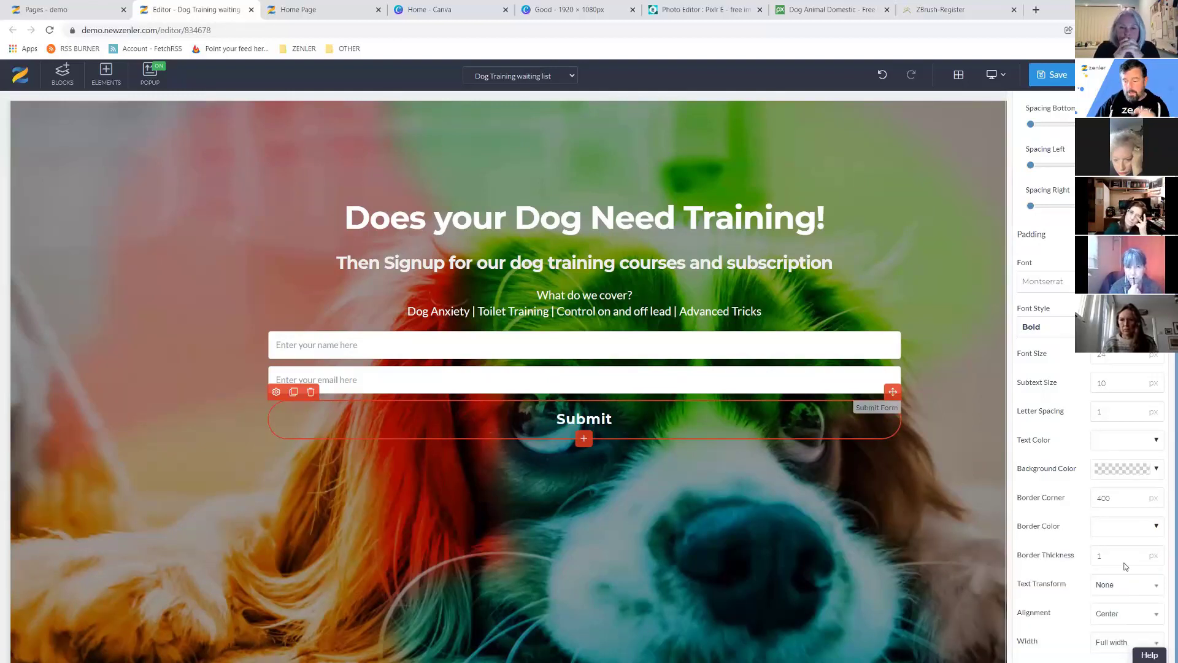
Set the button's border thickness to 5 and its width to Normal.
left_click(1096, 556)
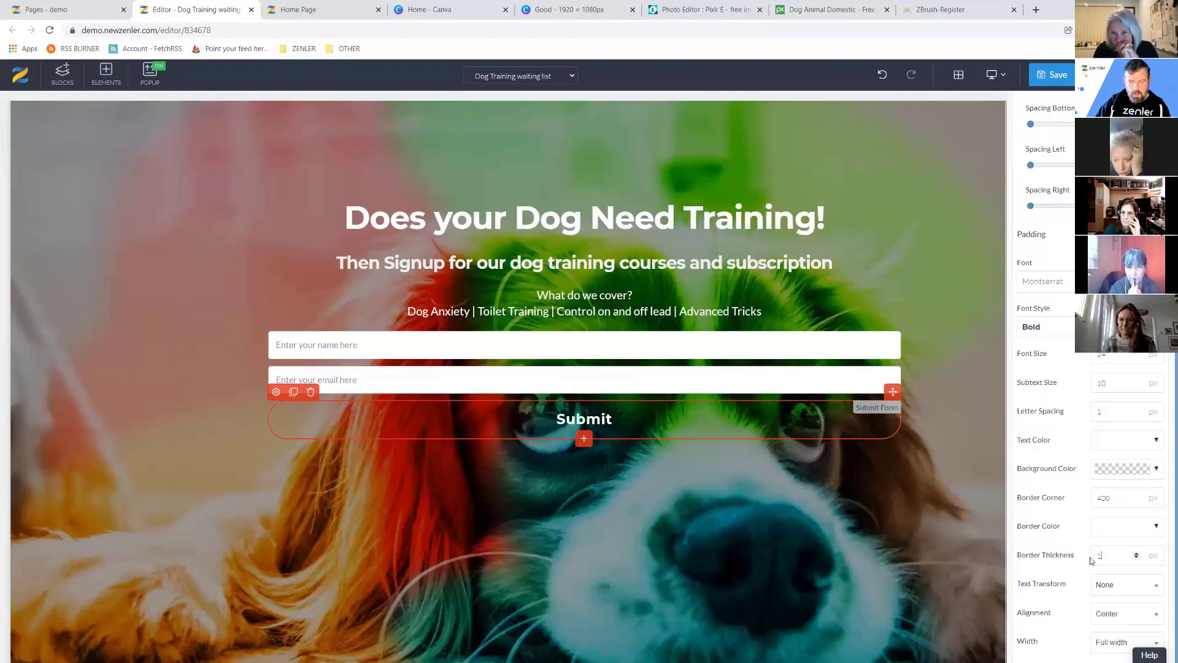
key("BackSpace")
type("5")
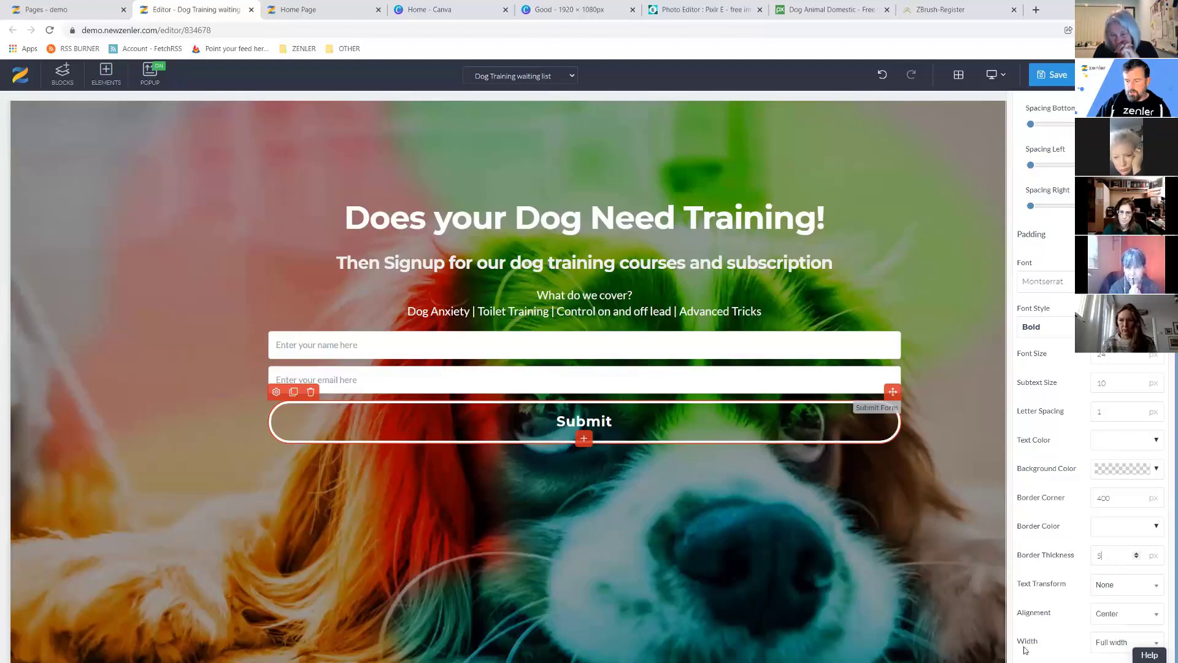
left_click(1112, 648)
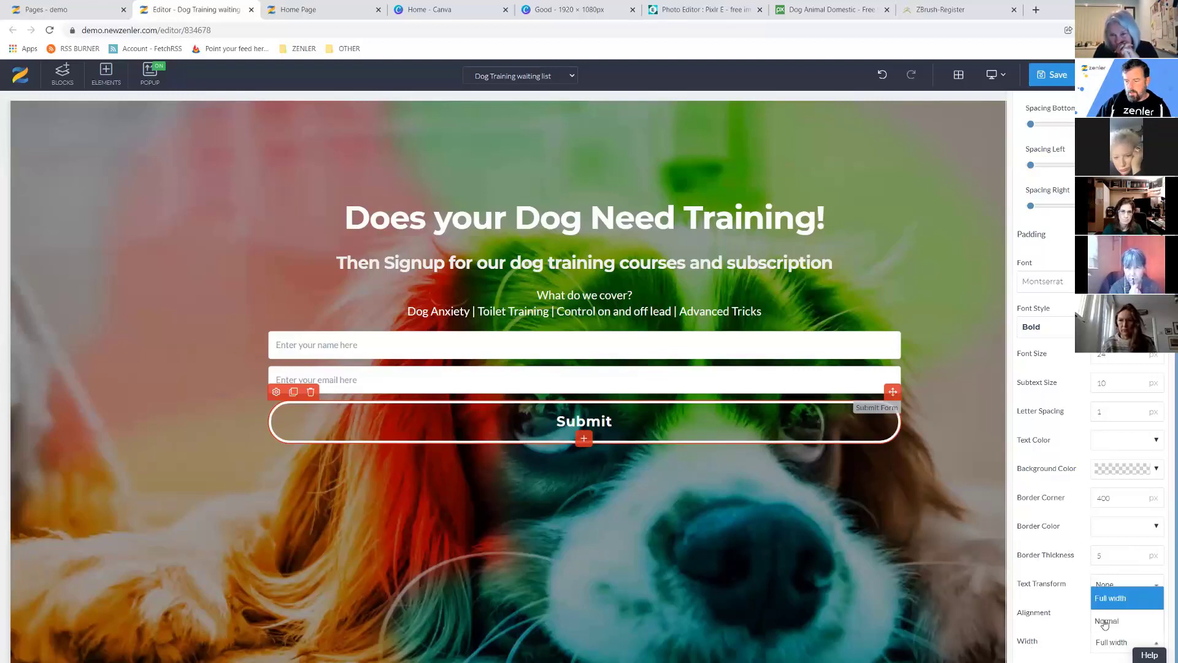
left_click(1108, 621)
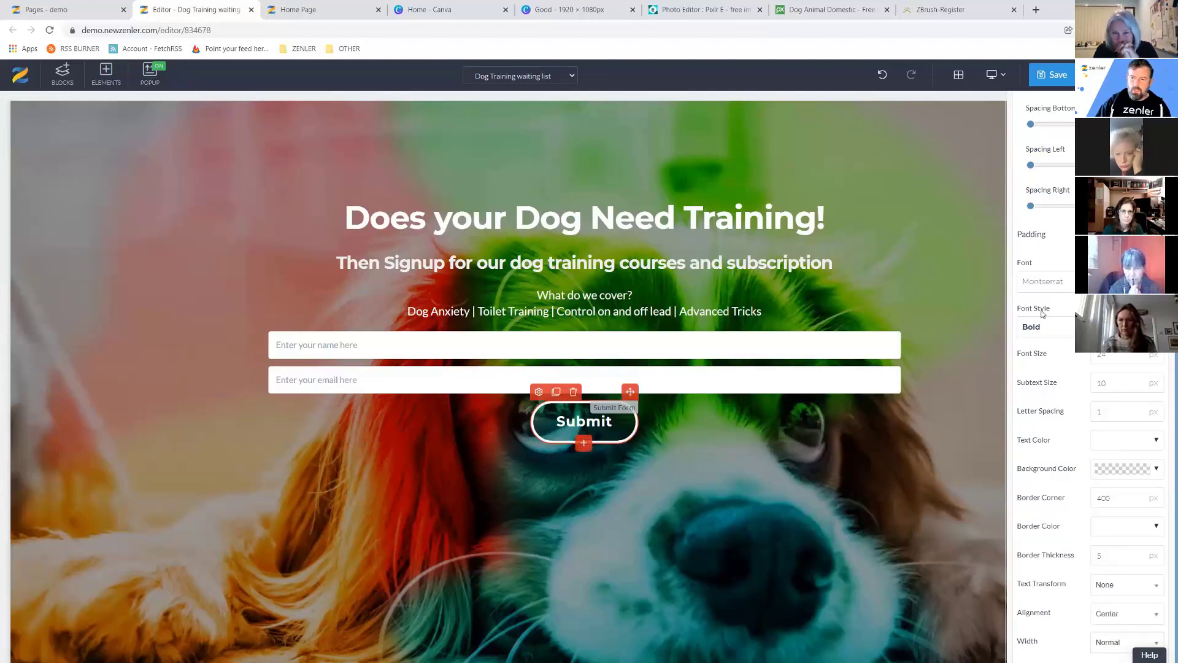
scroll(1044, 276, "up", 3)
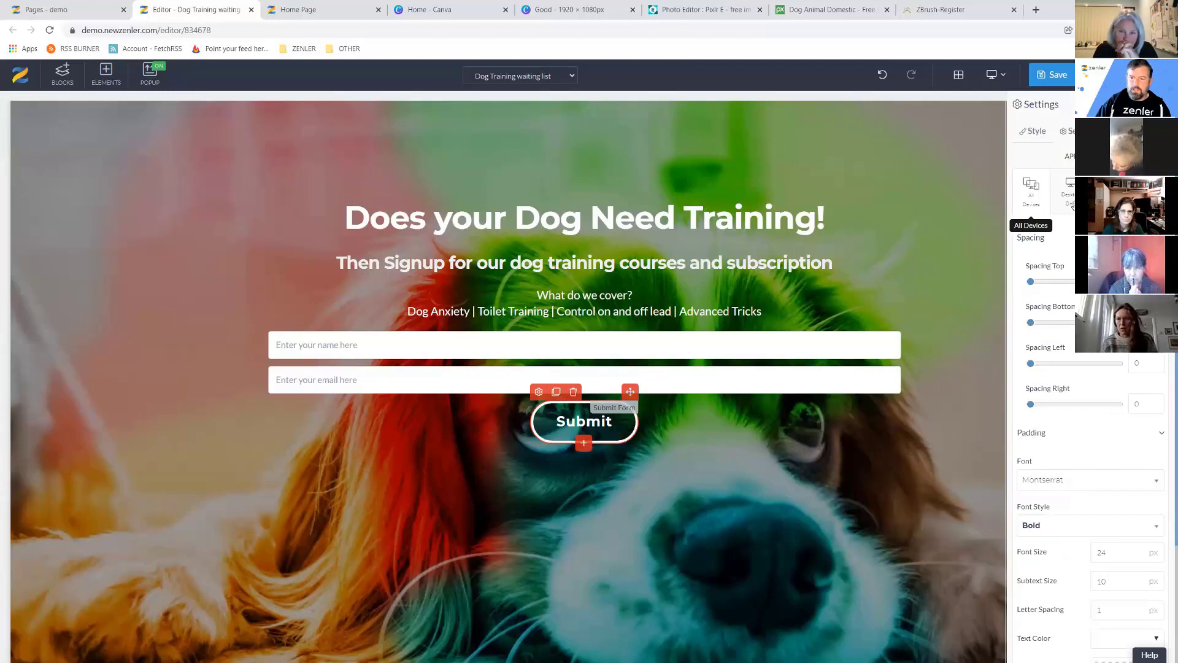
Change the button text to 'SIGN UP FOR LAUNCH' and select the form's name field.
left_click(1071, 130)
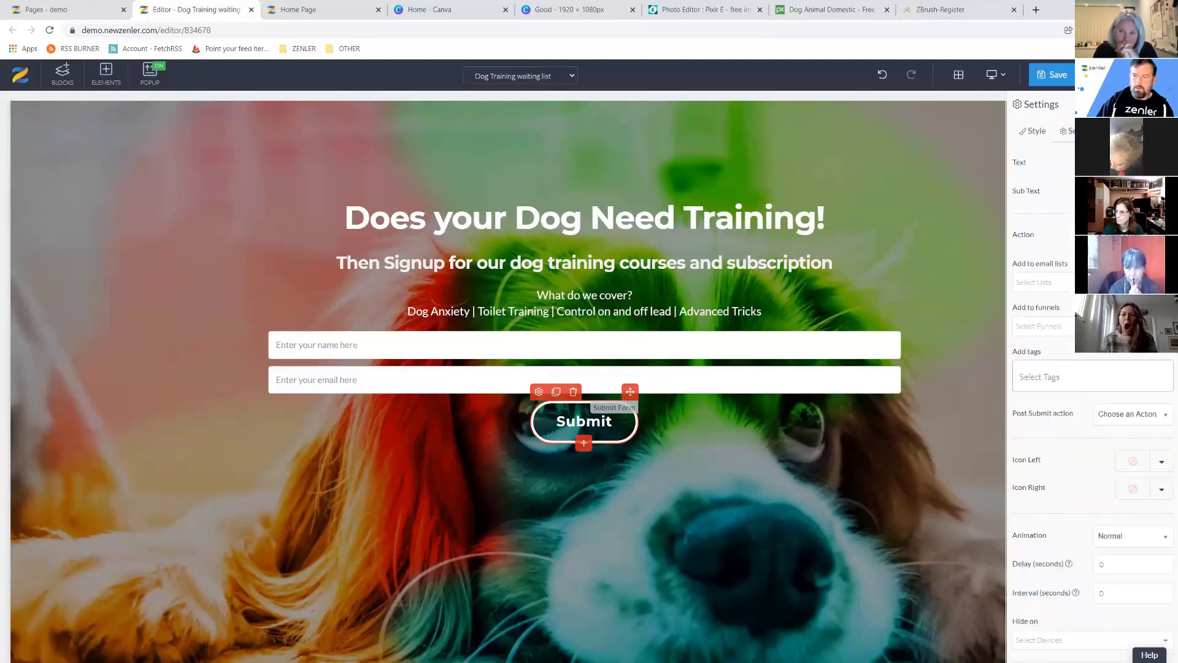
type("S")
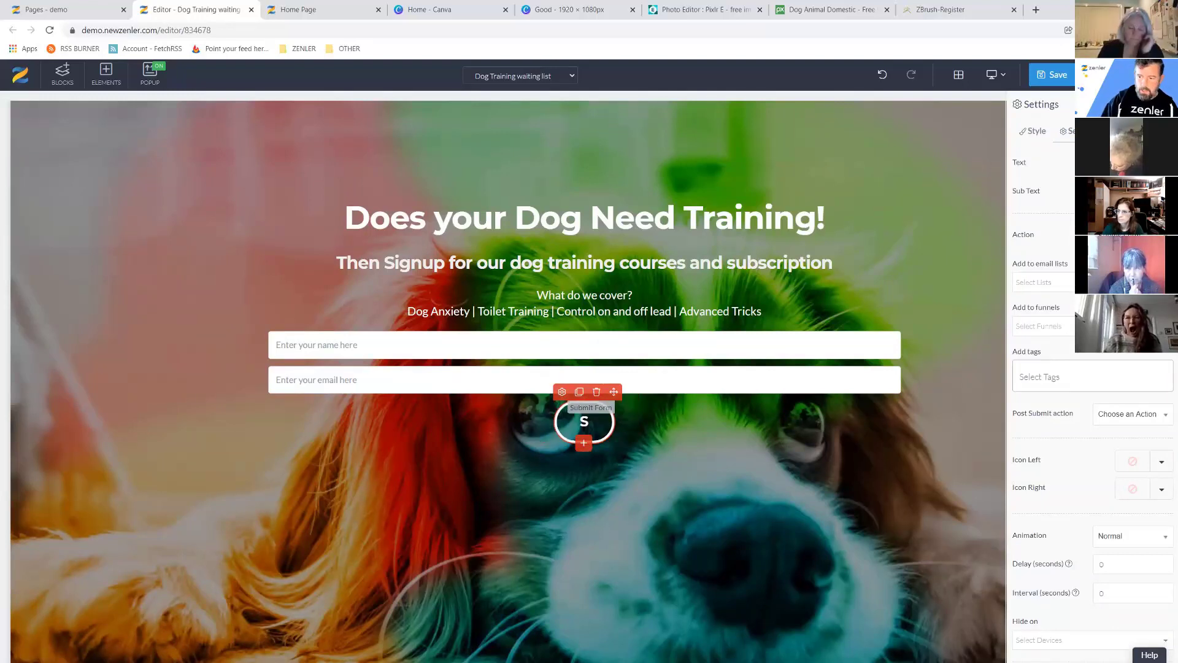
type("I")
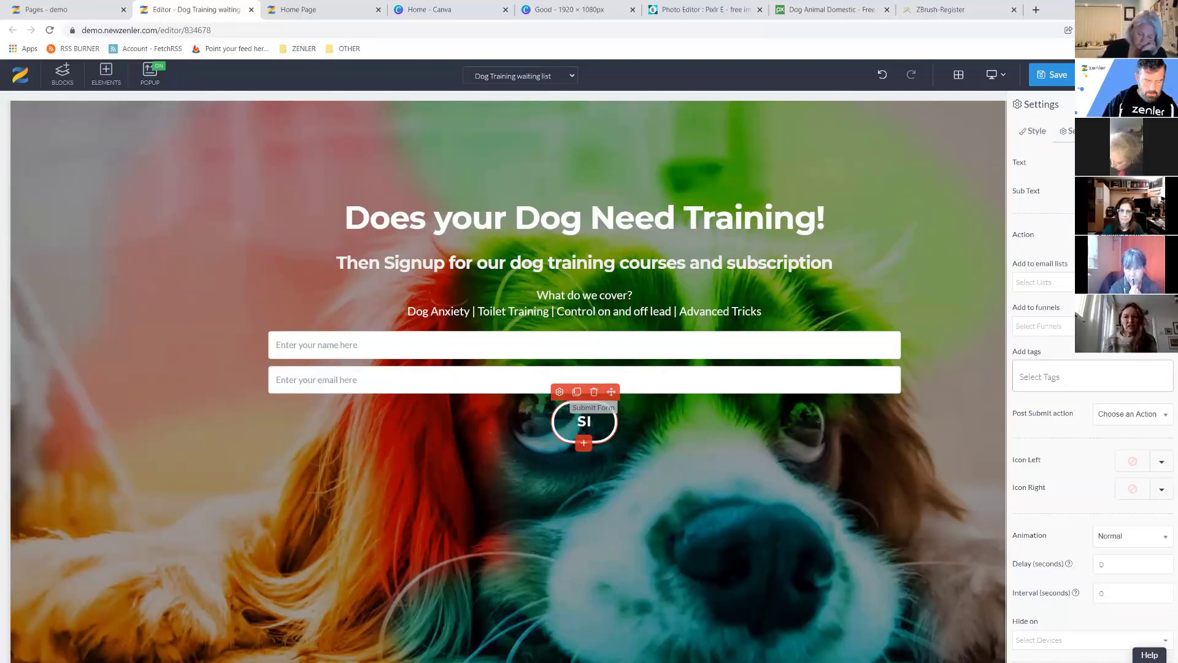
type("GN UP")
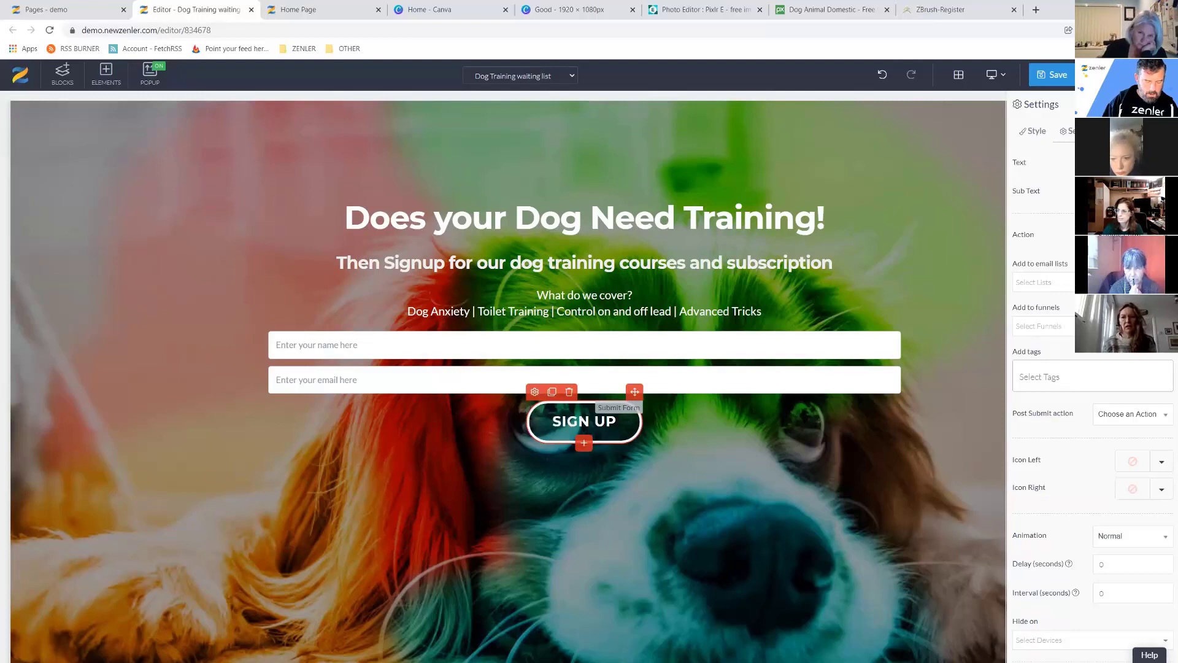
type(" OR")
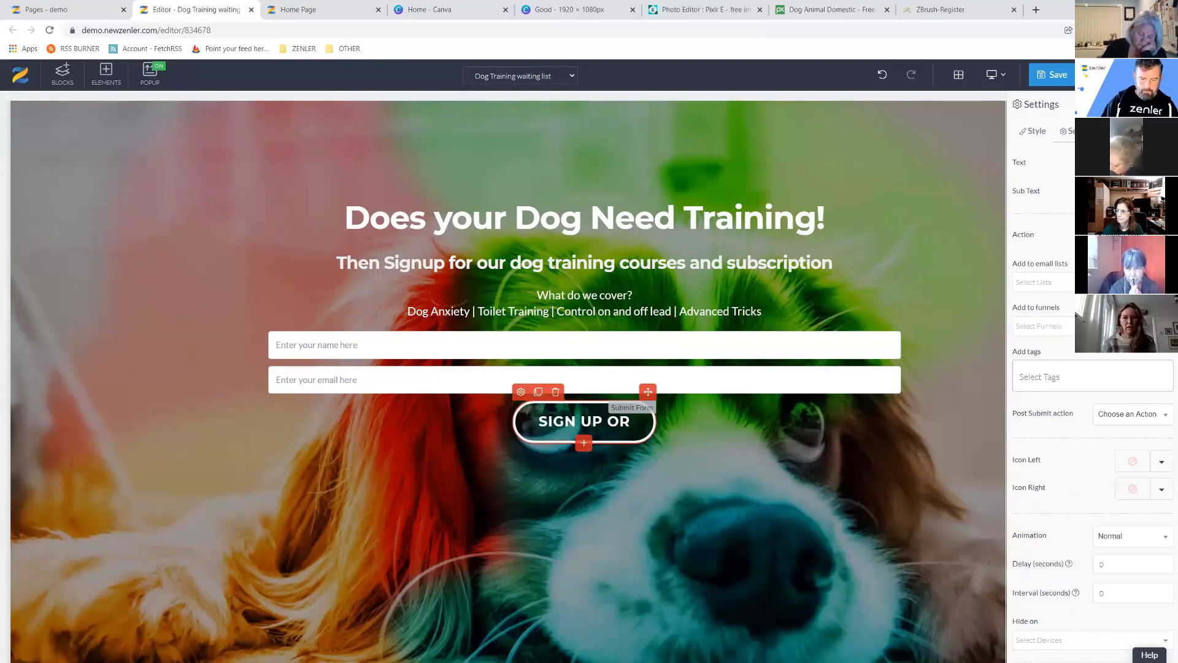
key("BackSpace")
key("BackSpace")
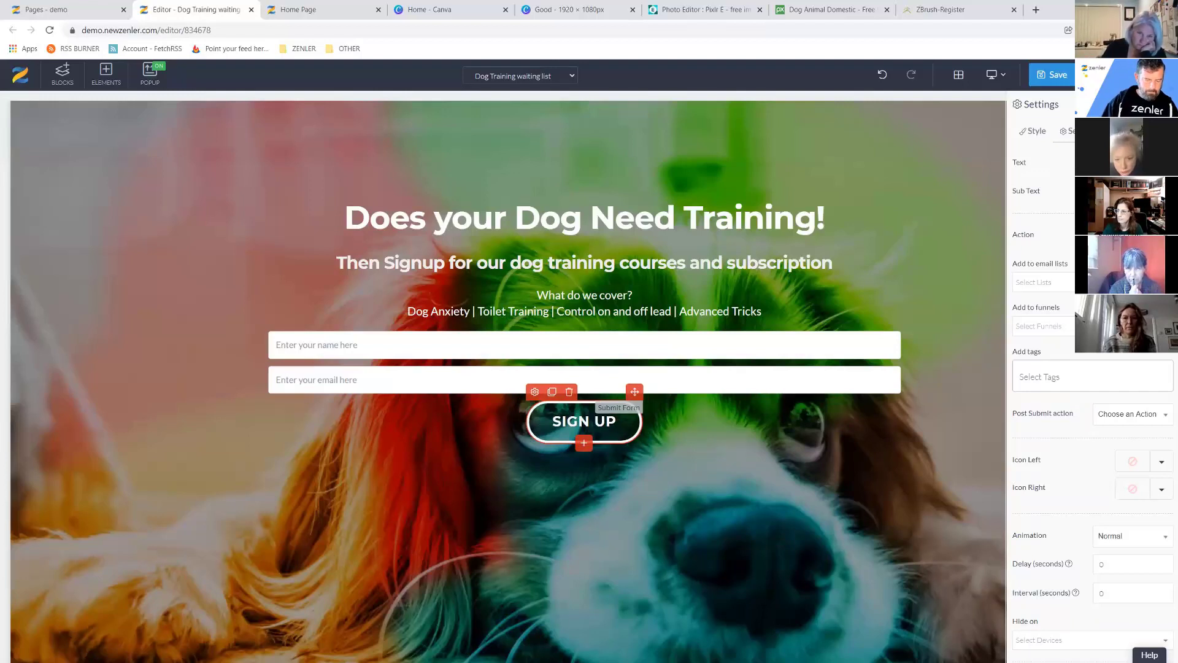
type("FOR")
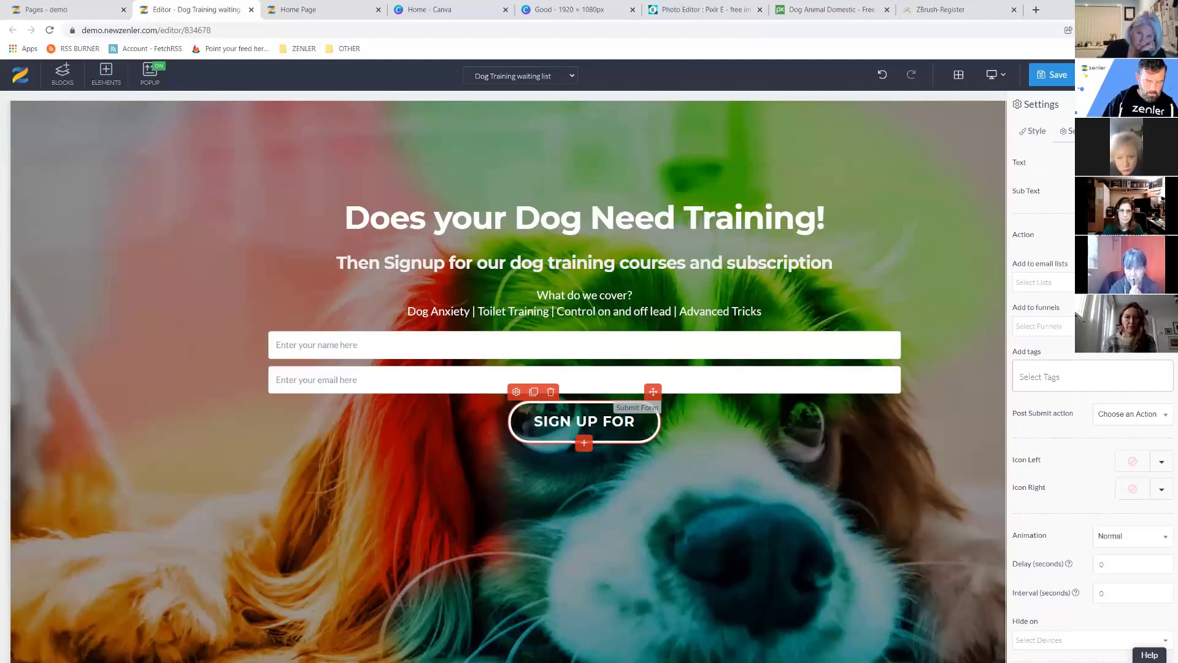
type(" LAUN")
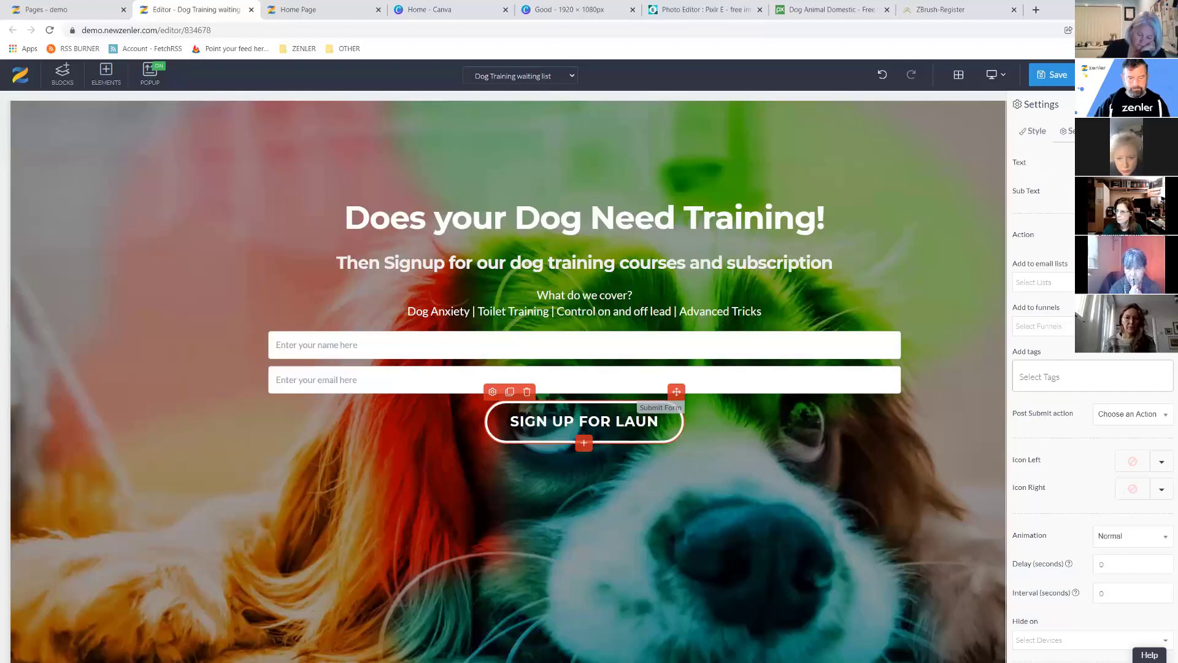
type("CH")
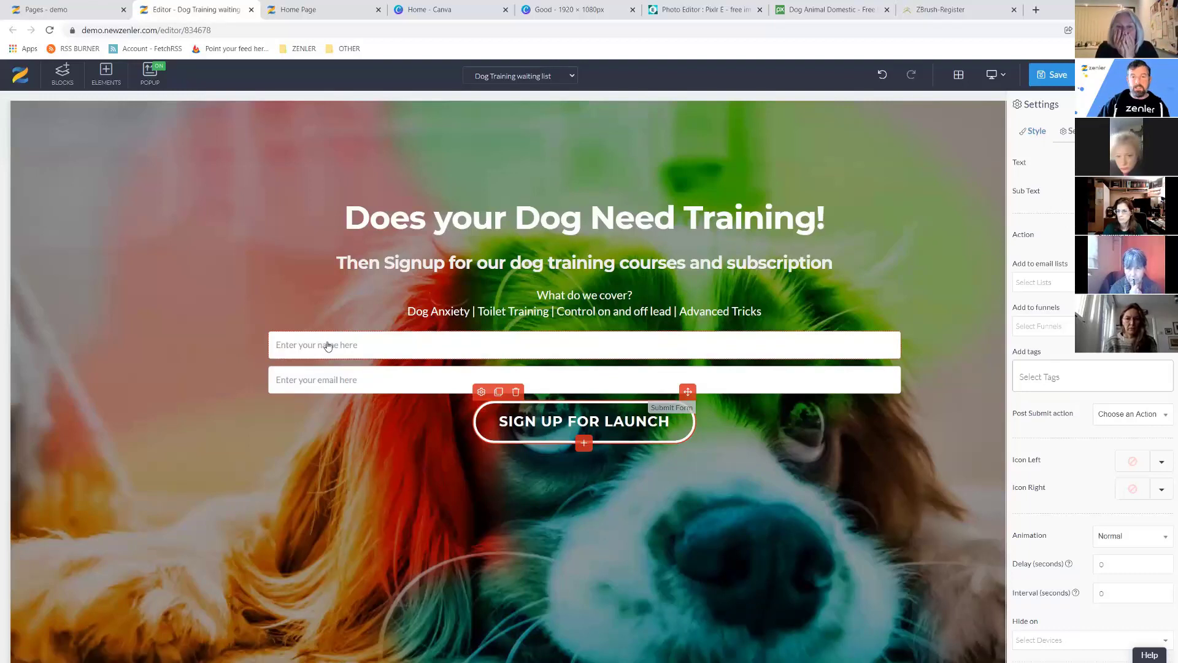
left_click(349, 348)
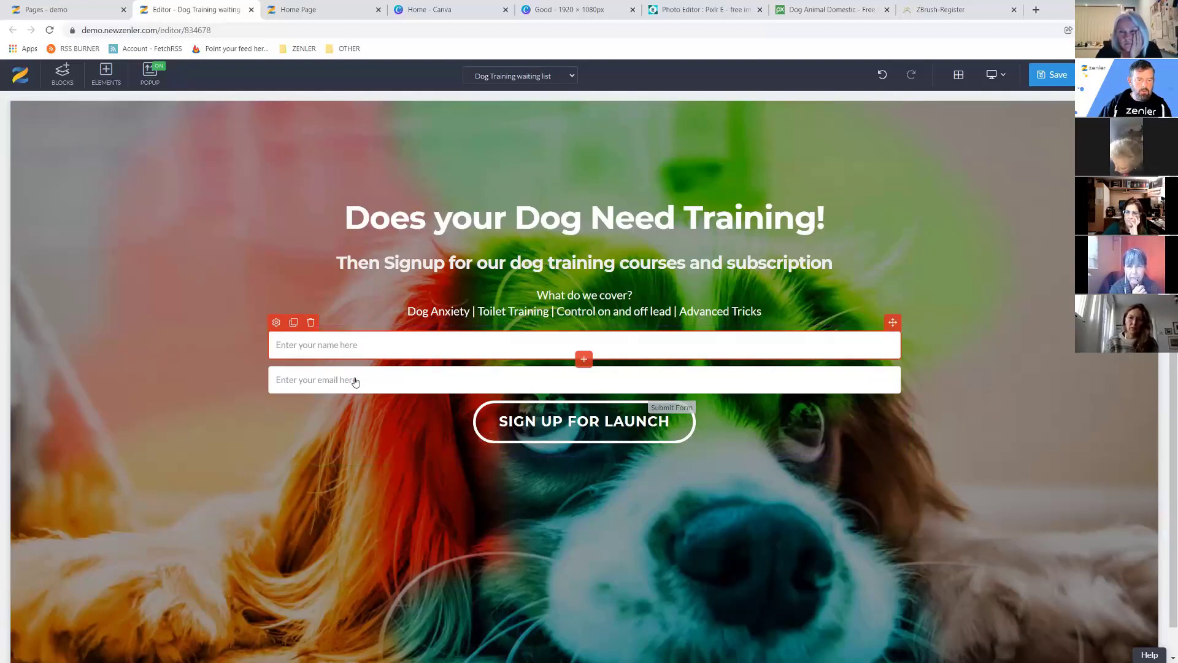
Duplicate the name field and show the first name field's placeholder settings.
left_click(436, 387)
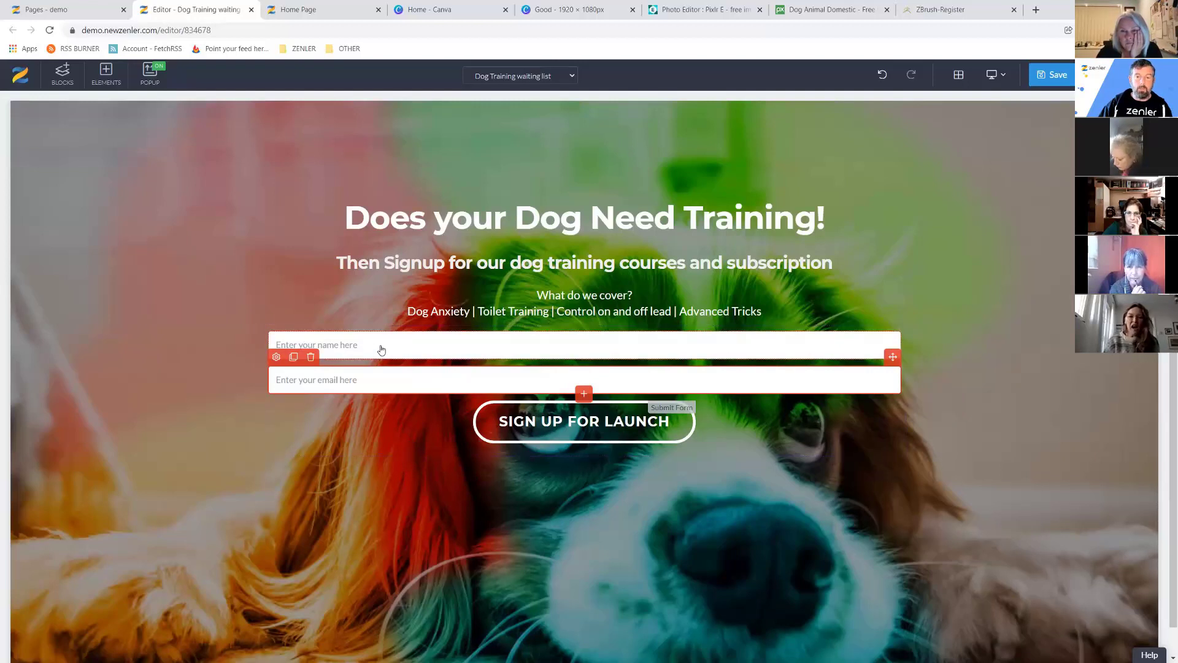
left_click(344, 346)
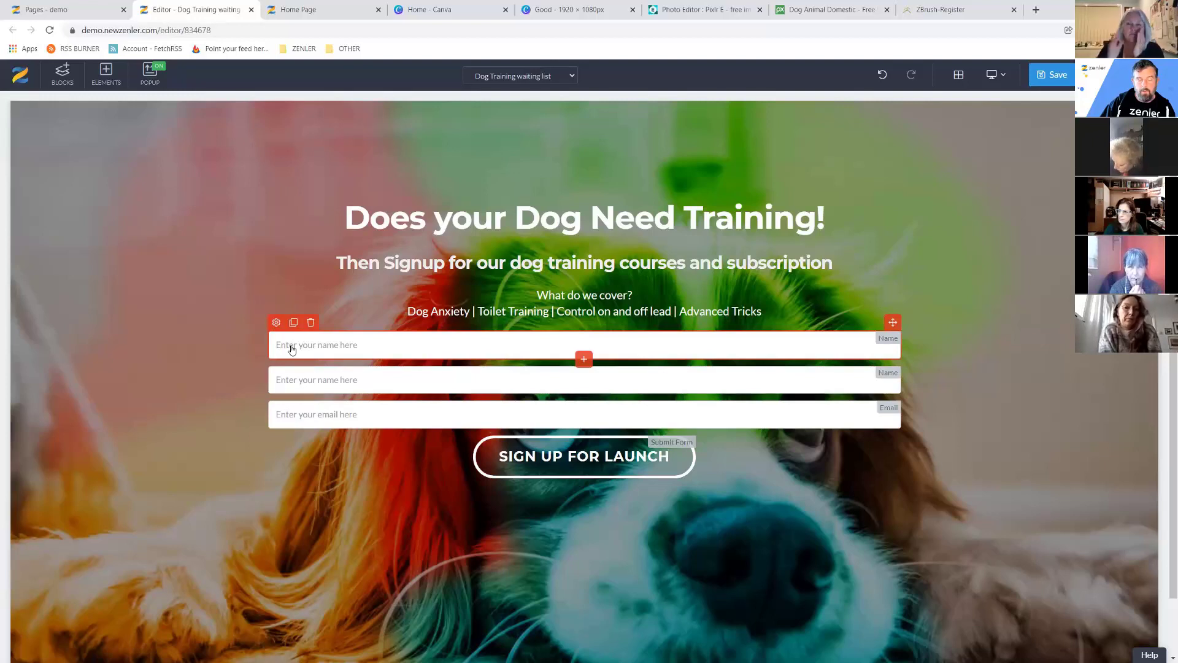
left_click(276, 323)
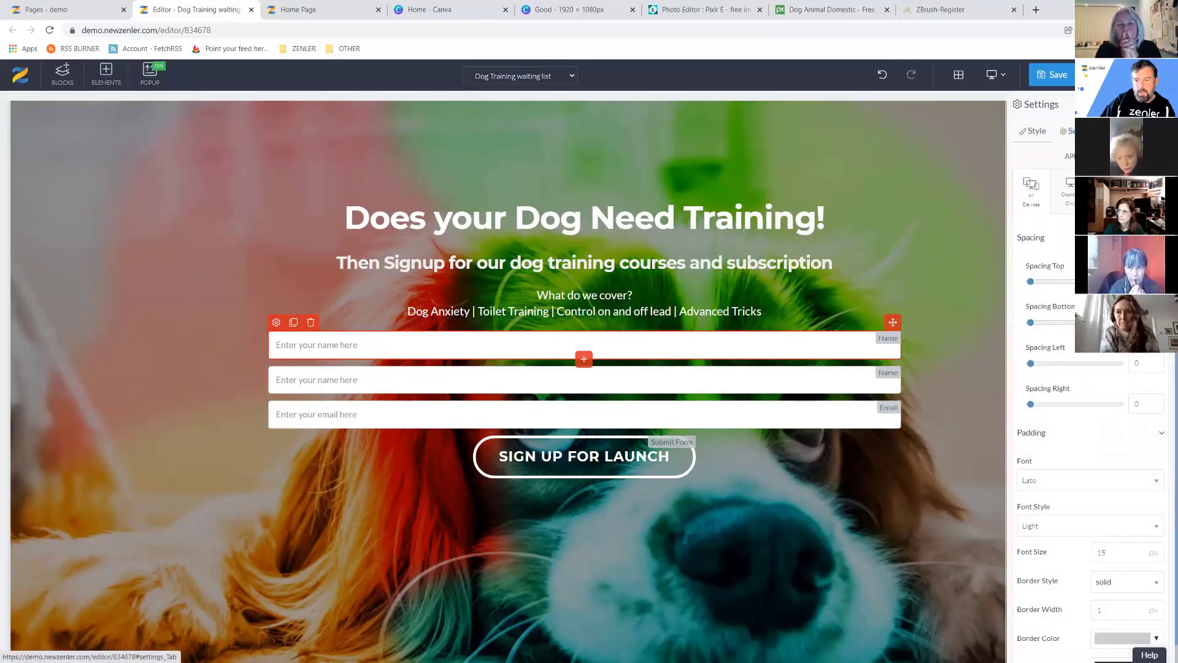
left_click(1071, 131)
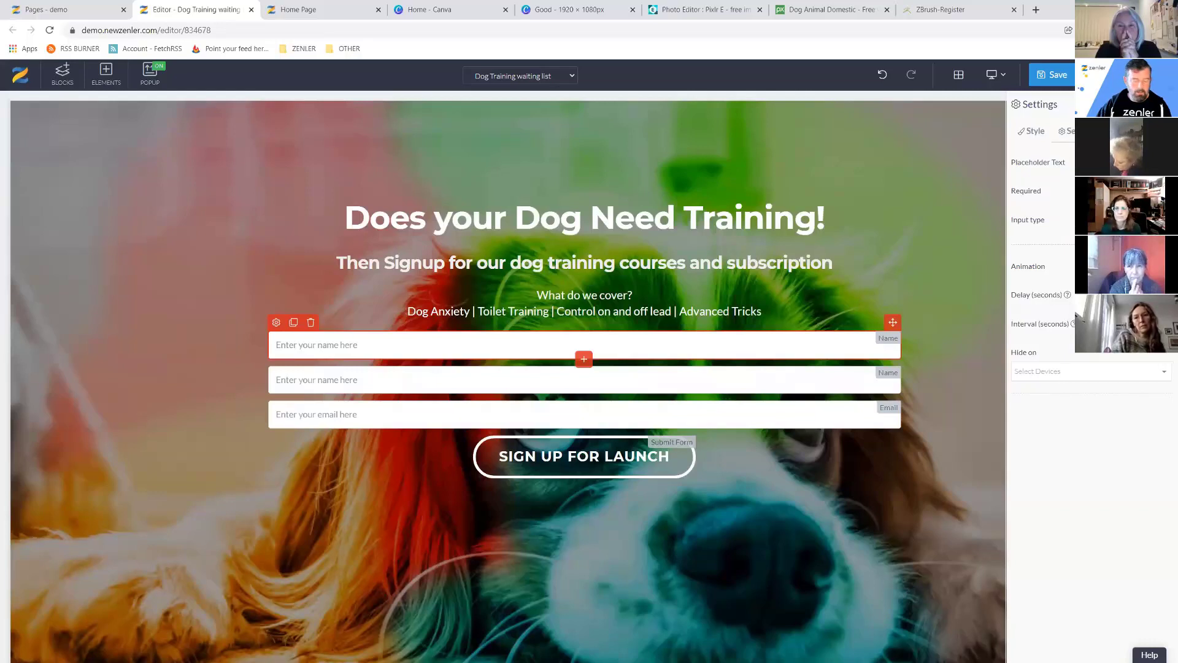
Set the two name fields' placeholders to 'First Name' and 'Last Name'.
type("Firs")
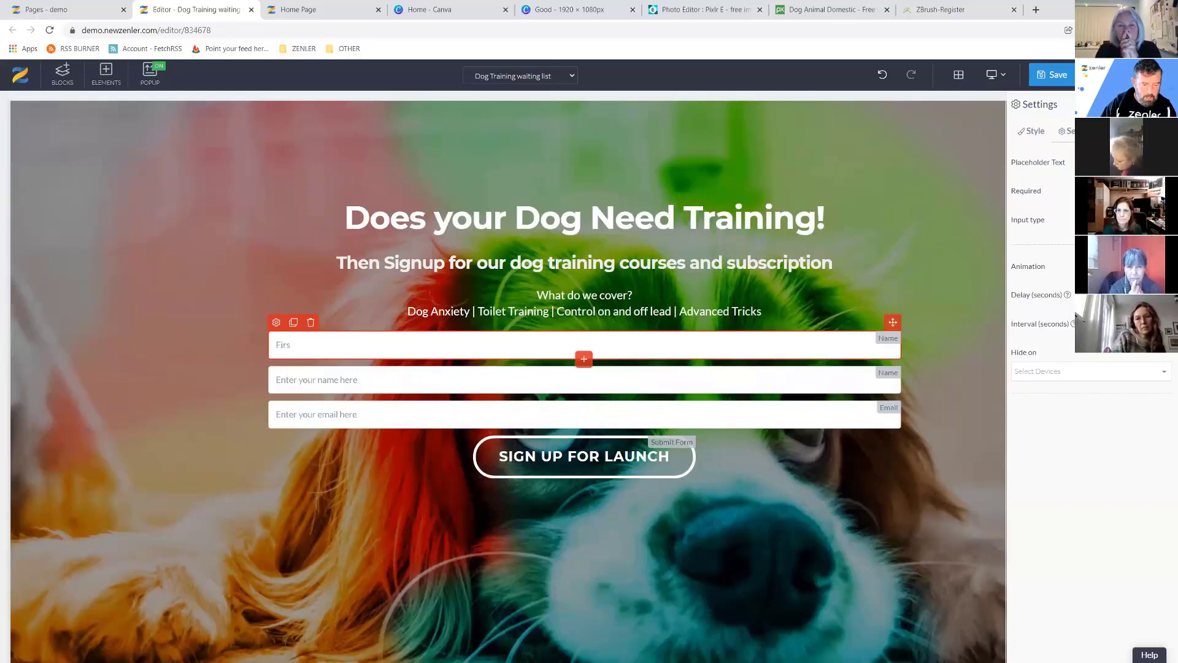
type("t Naem")
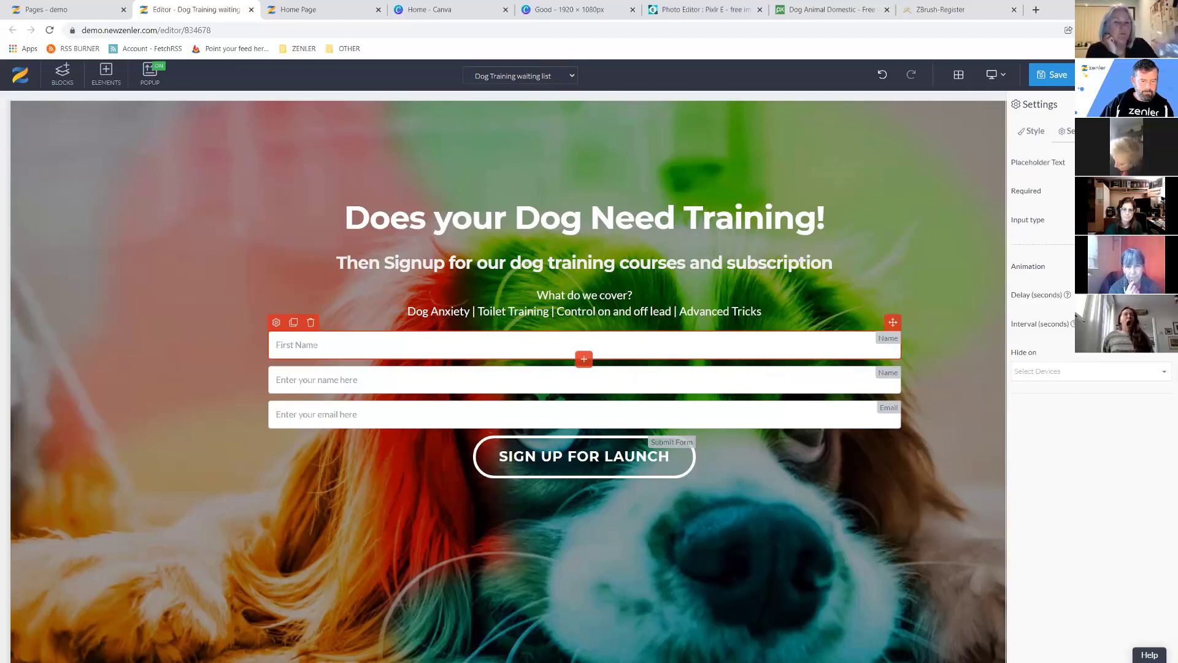
left_click(319, 380)
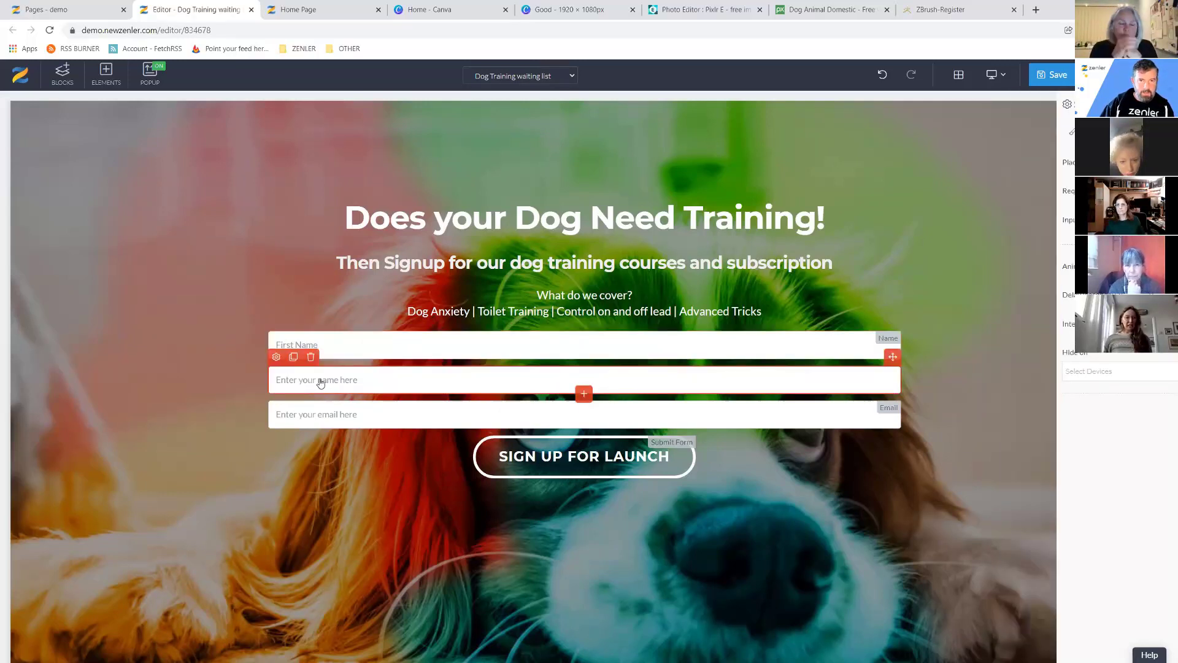
left_click(276, 357)
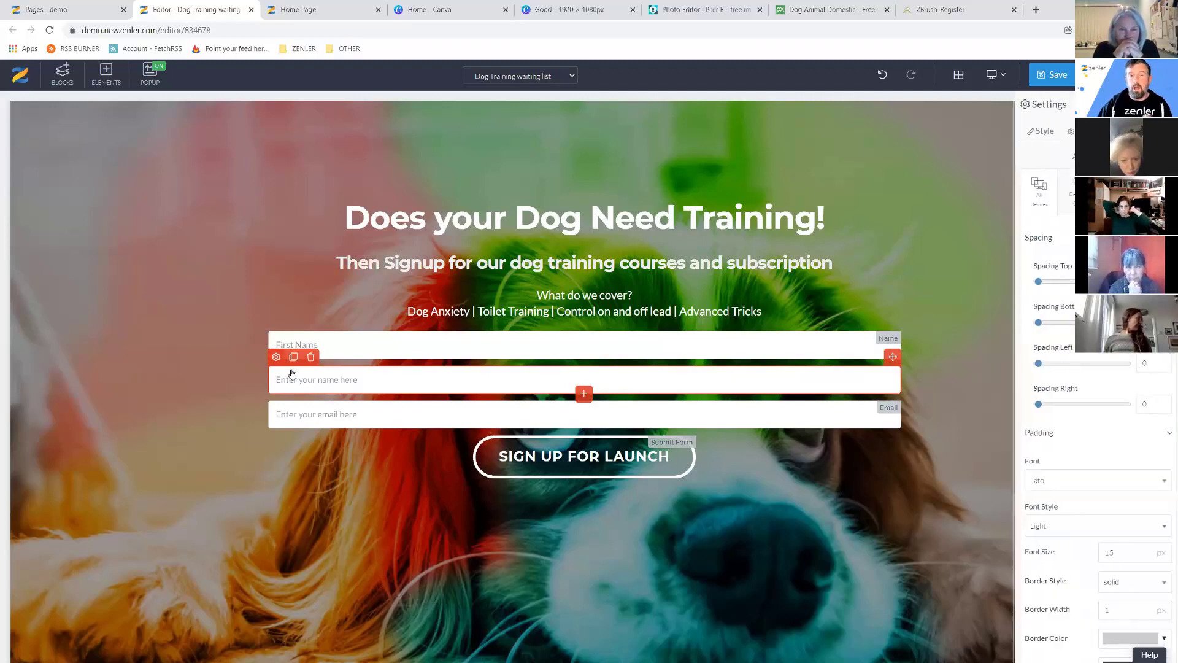
left_click(1069, 131)
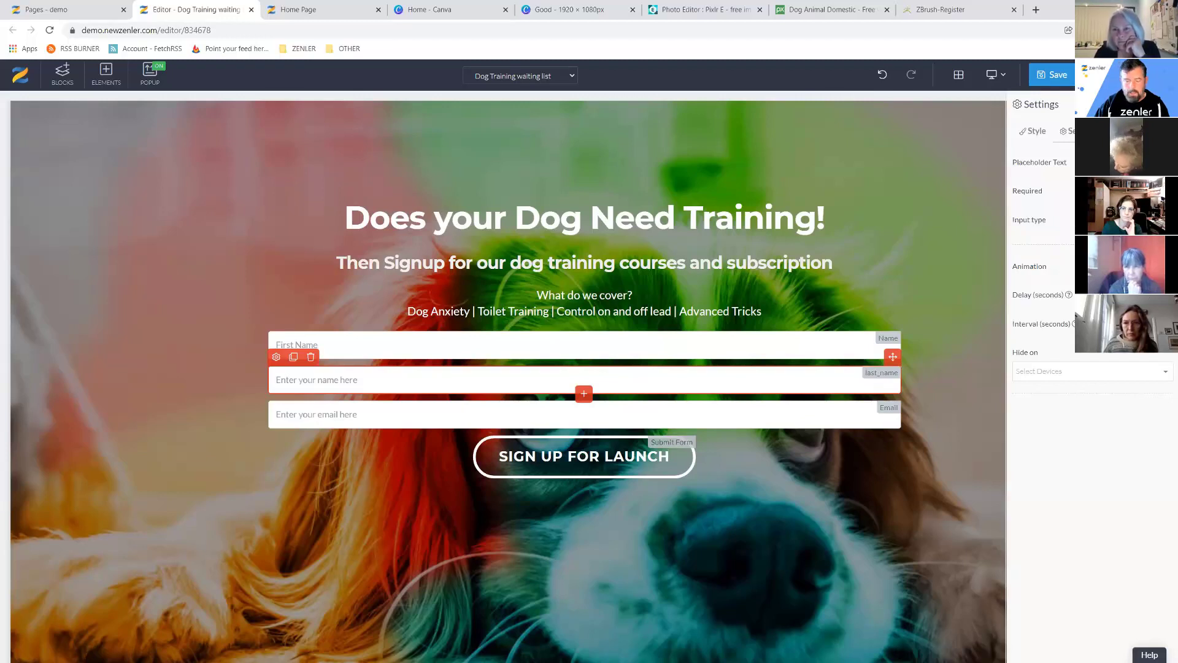
type("Last Name")
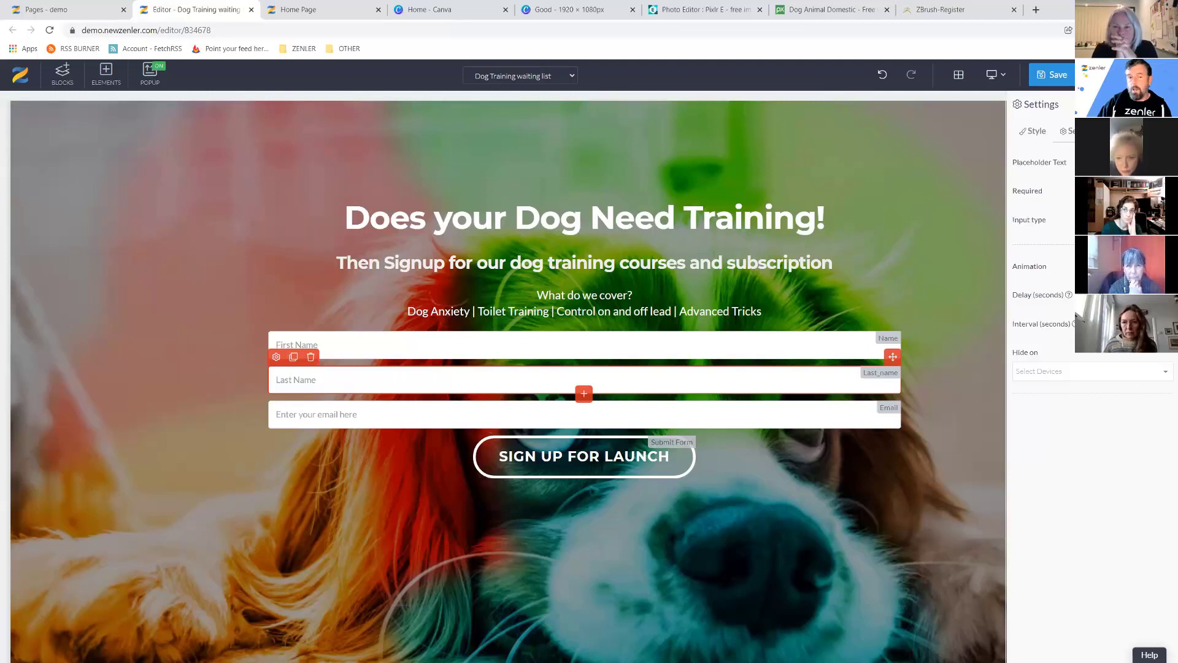
left_click(293, 417)
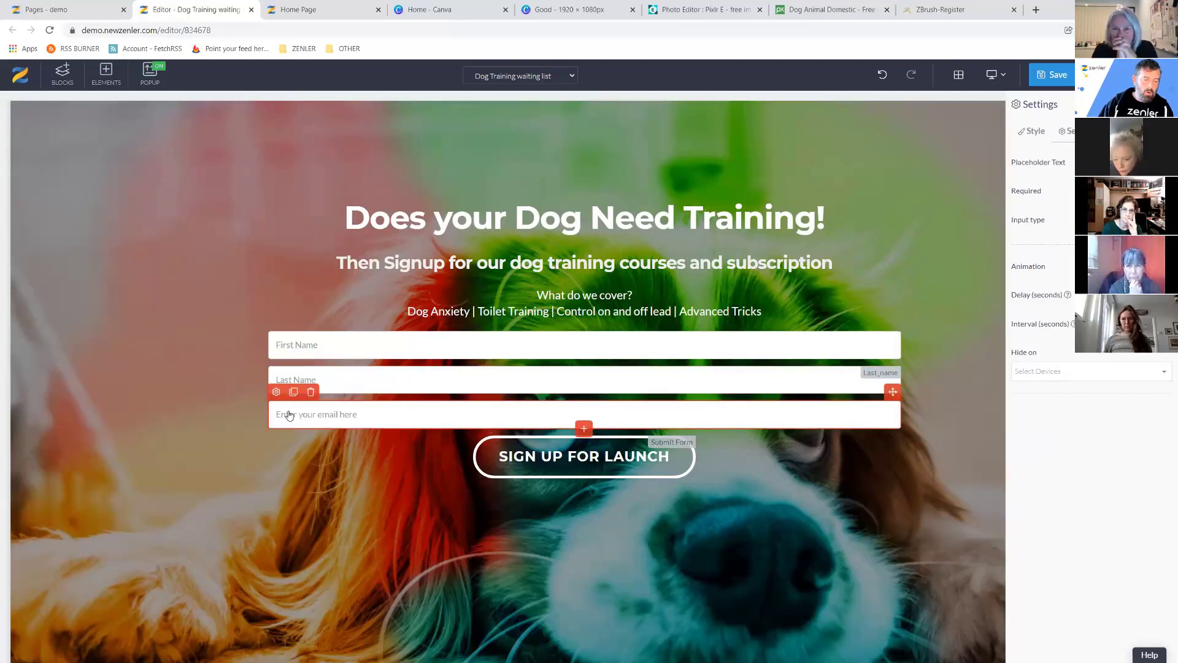
Expand the email field's Input type dropdown and scroll through the available types.
left_click(276, 391)
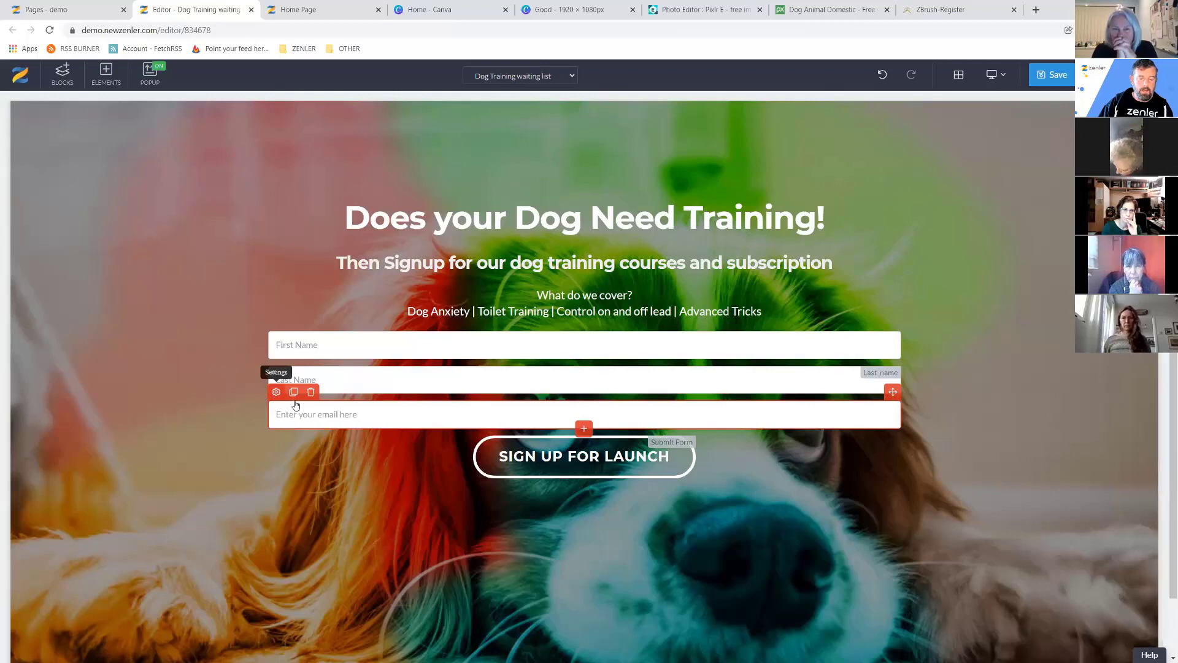
left_click(323, 415)
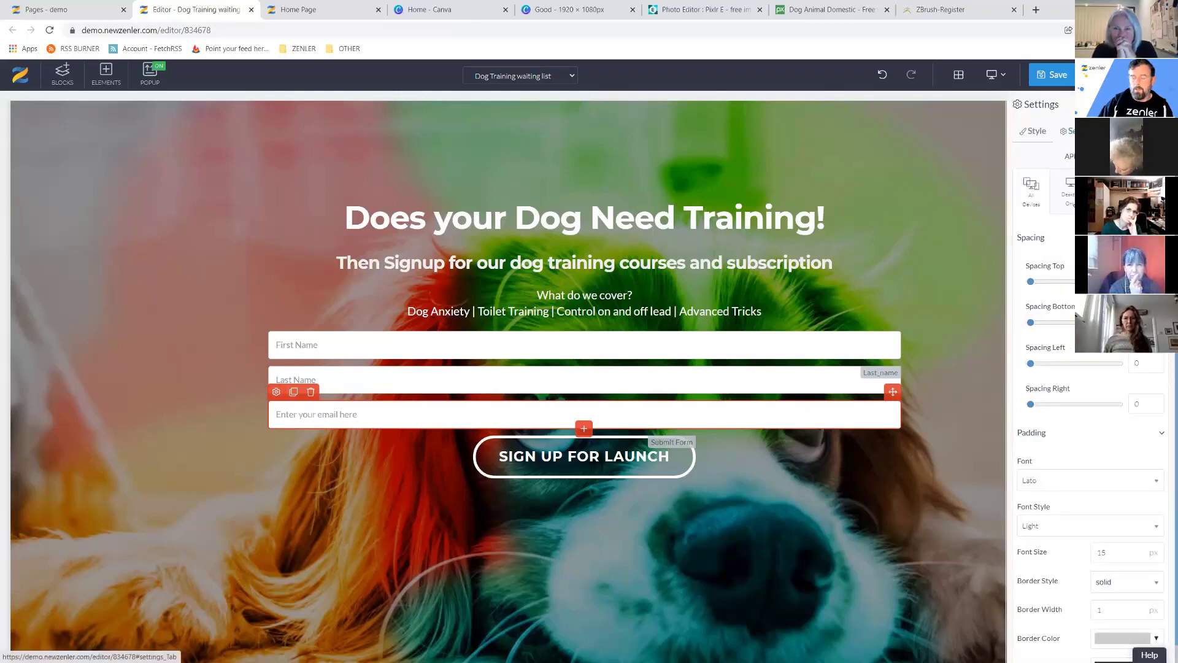
left_click(1069, 131)
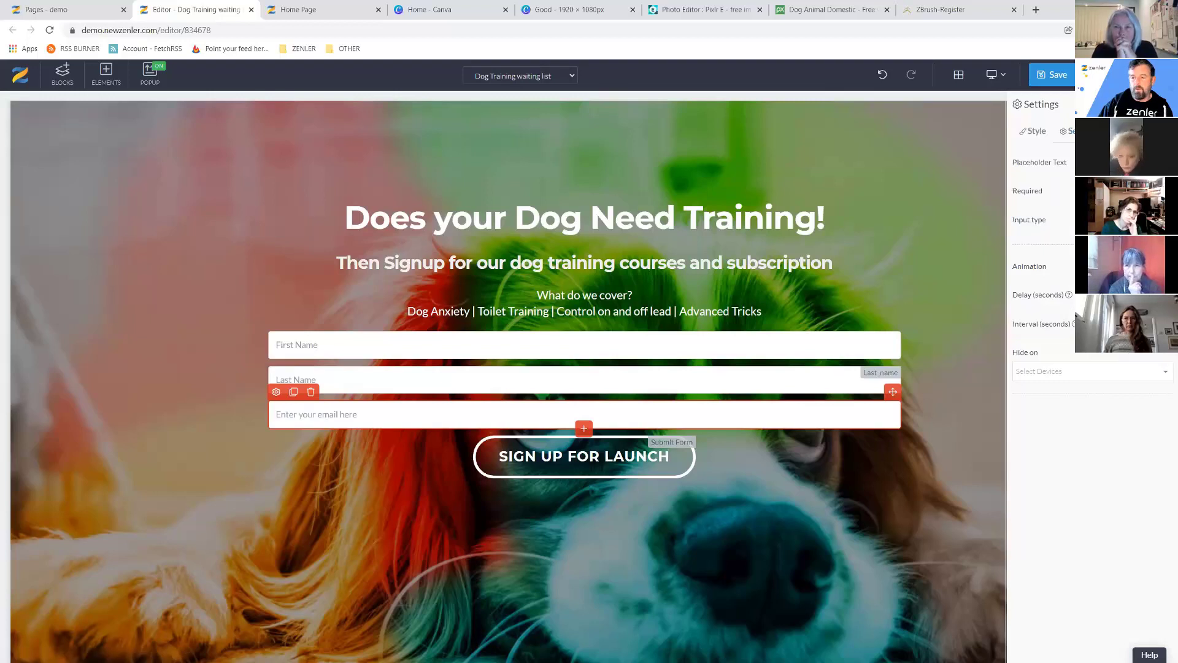
left_click(1105, 221)
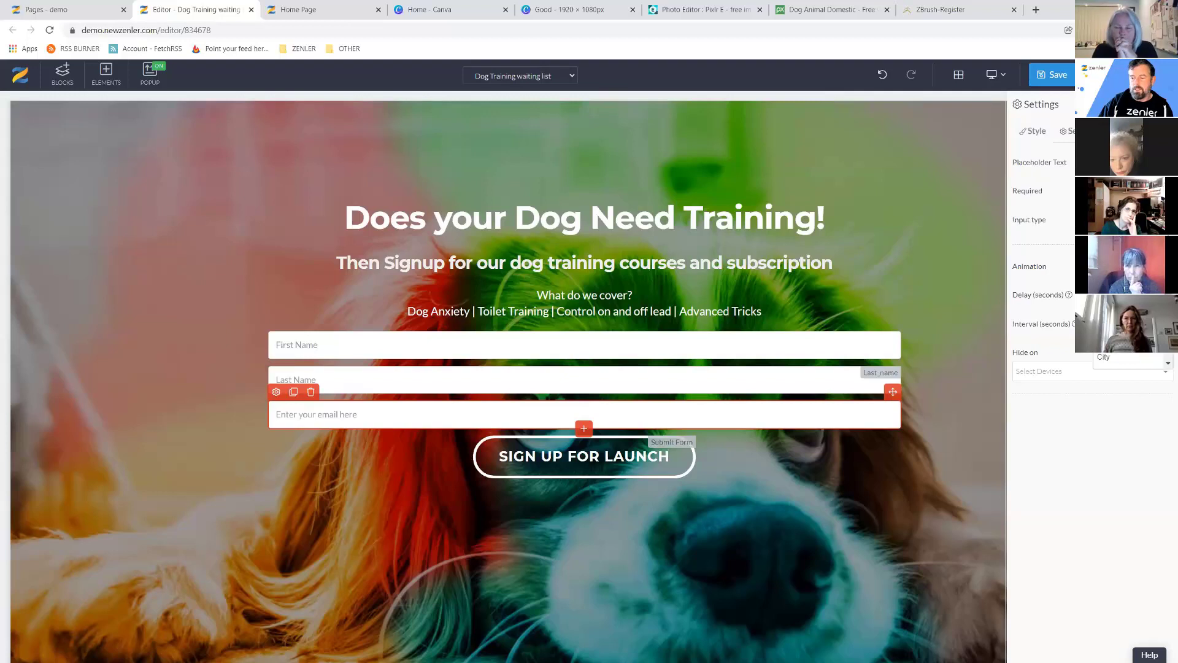
scroll(1129, 349, "down", 1)
scroll(1165, 360, "down", 2)
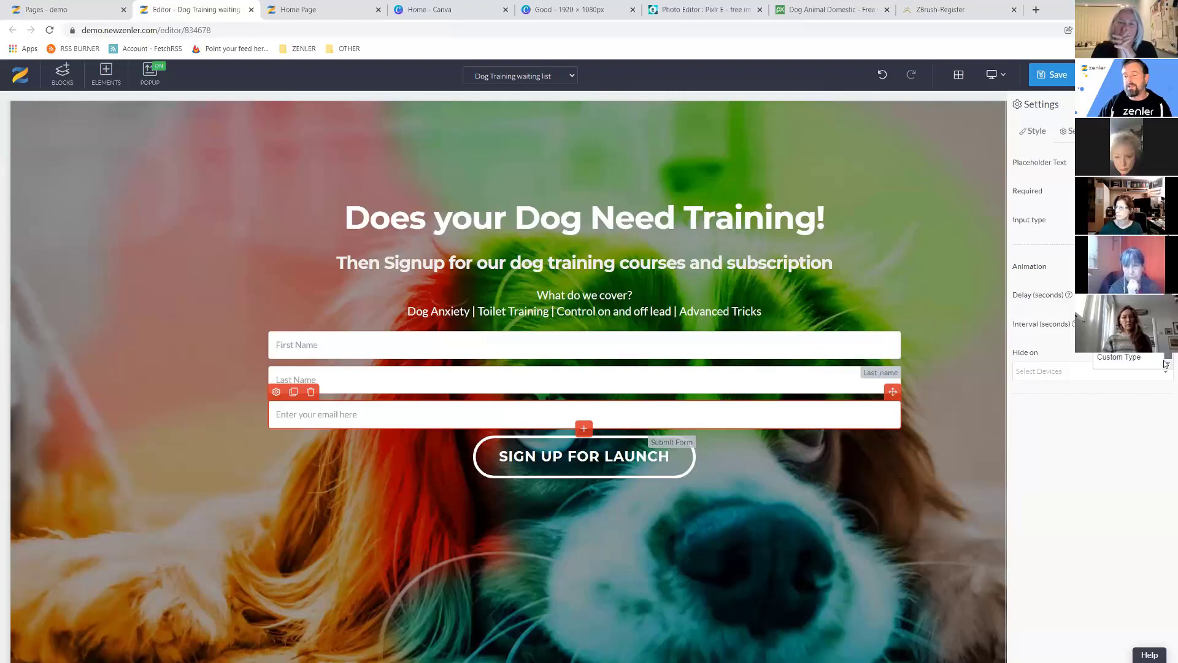
scroll(1166, 363, "down", 3)
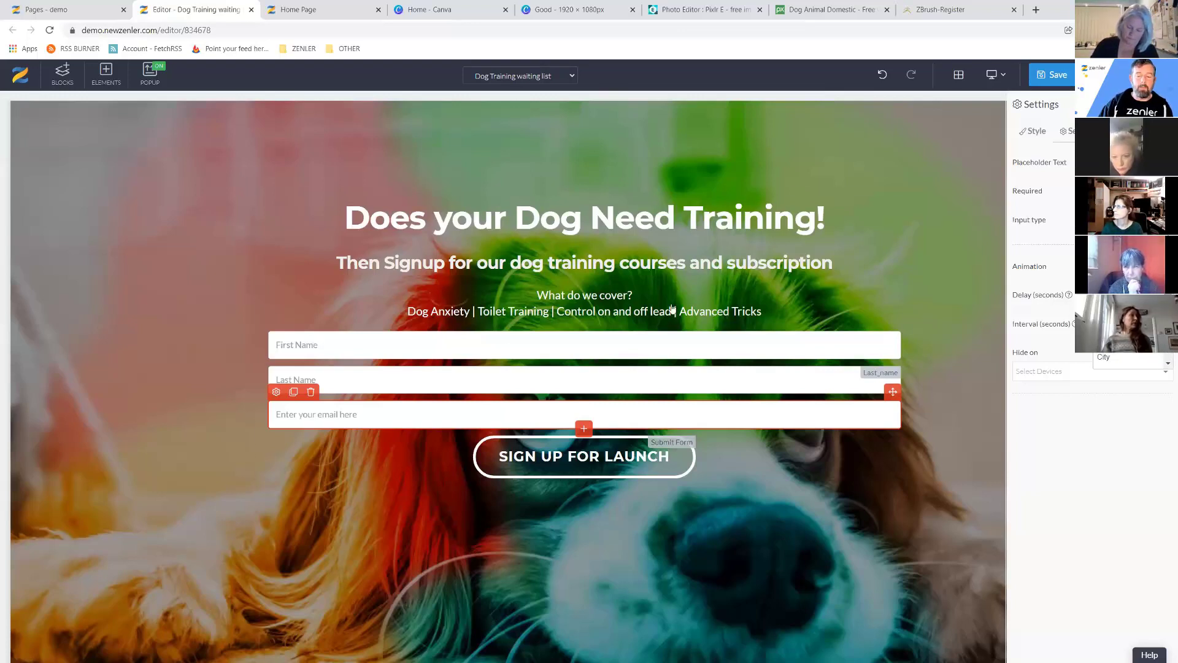
Delete the Last Name field and confirm the deletion.
left_click(364, 383)
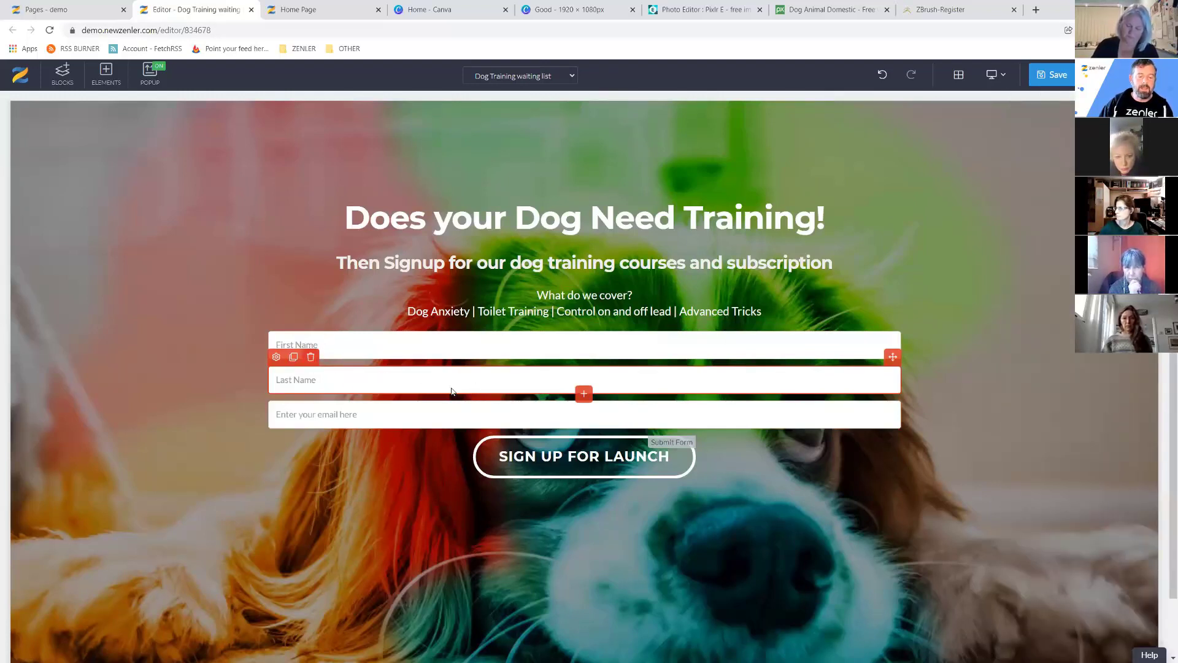
key("Delete")
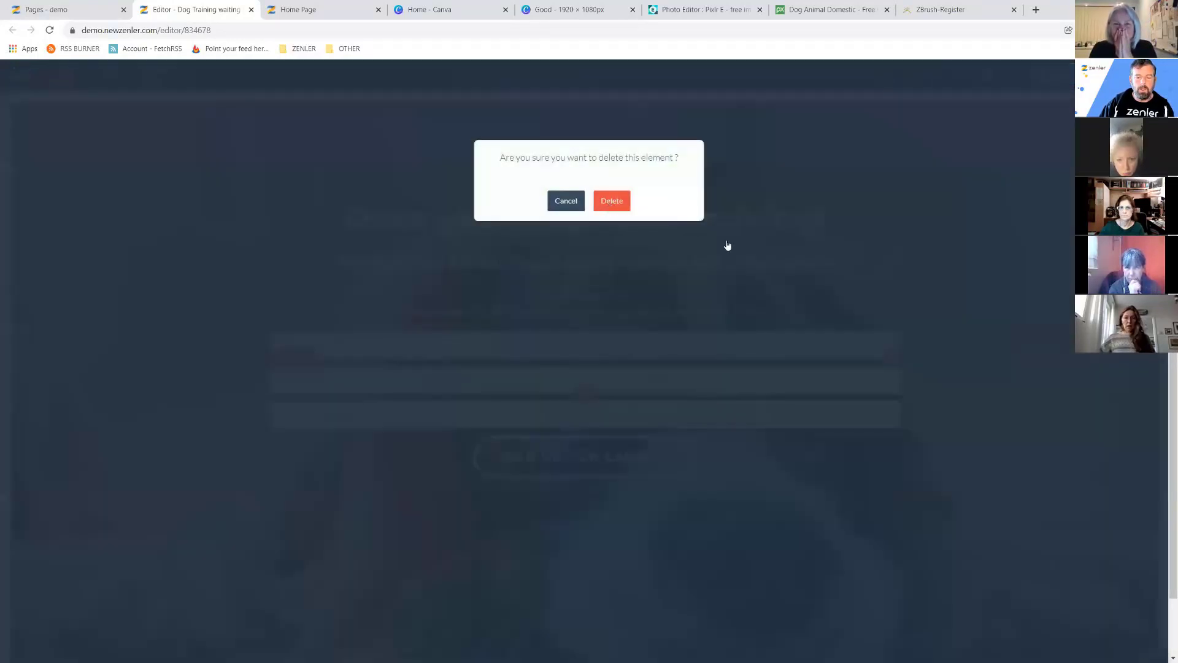
left_click(728, 243)
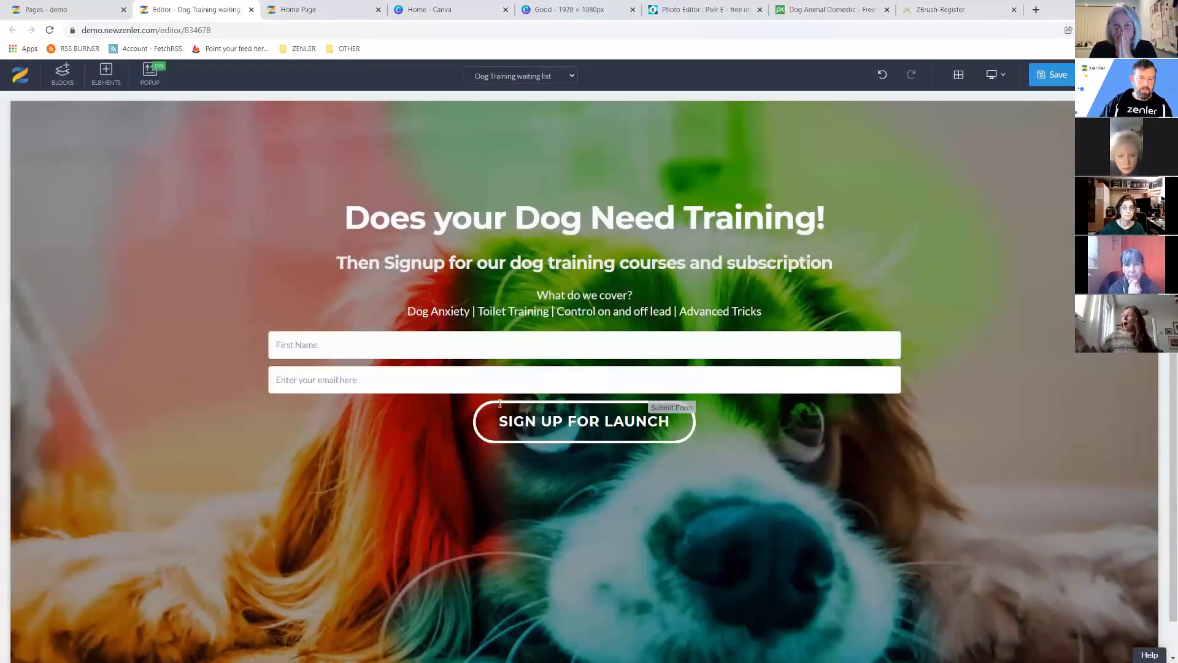
left_click(356, 346)
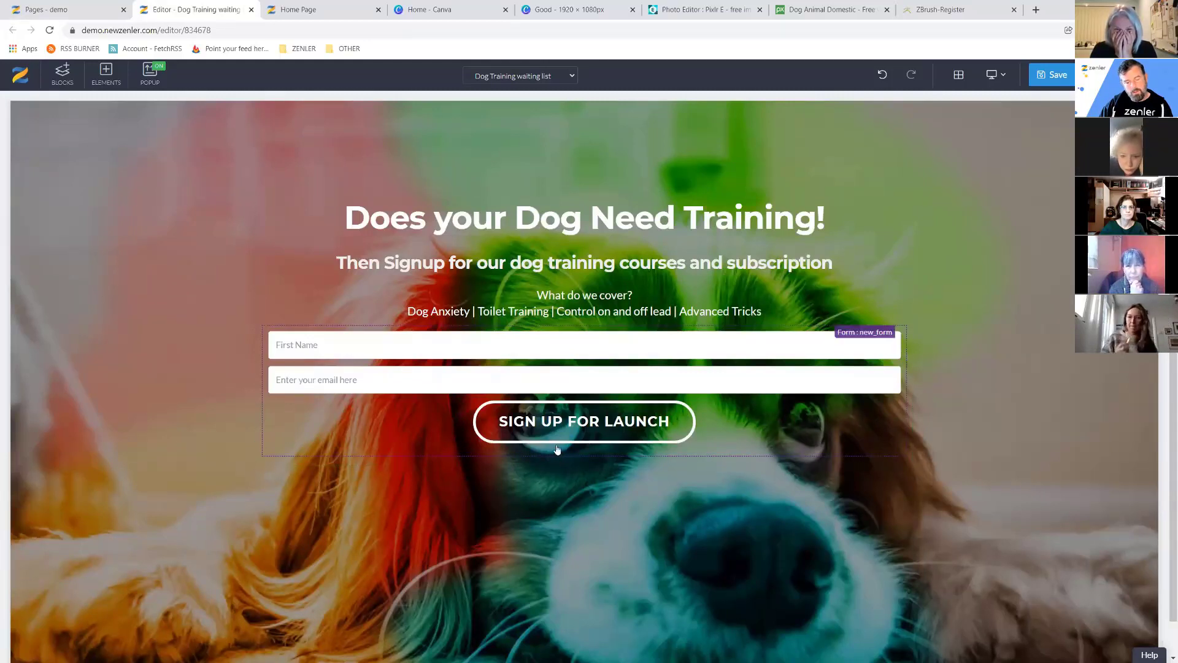
Show the SIGN UP FOR LAUNCH button's email list, funnel and tag settings.
mouse_move(521, 423)
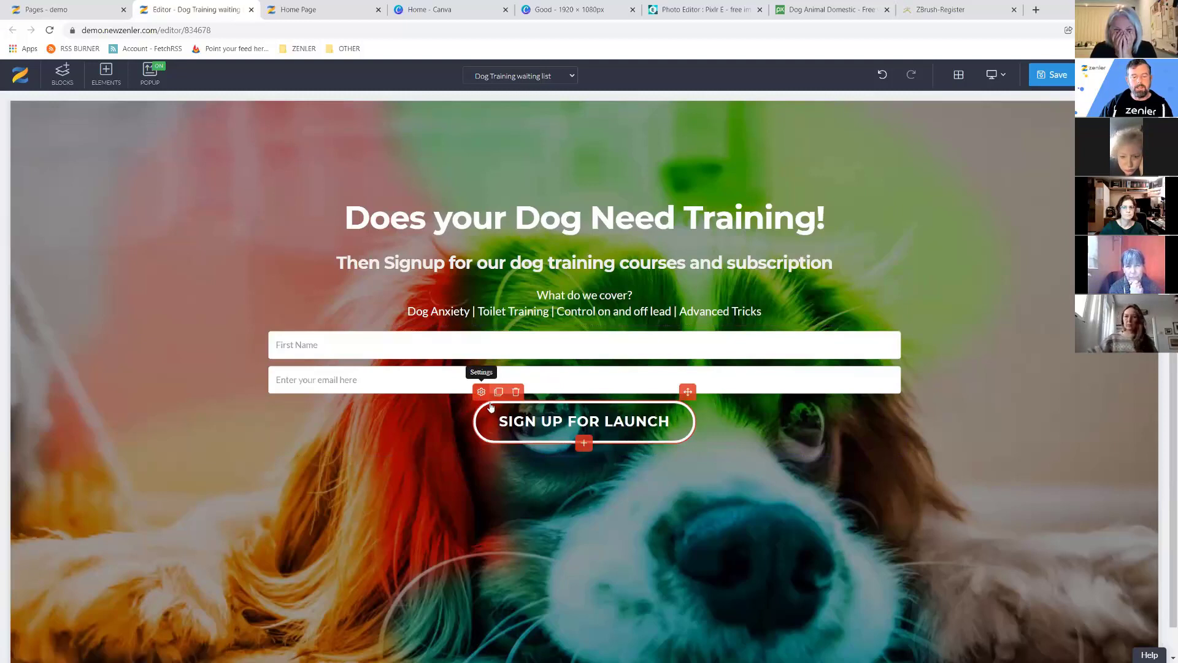
left_click(538, 407)
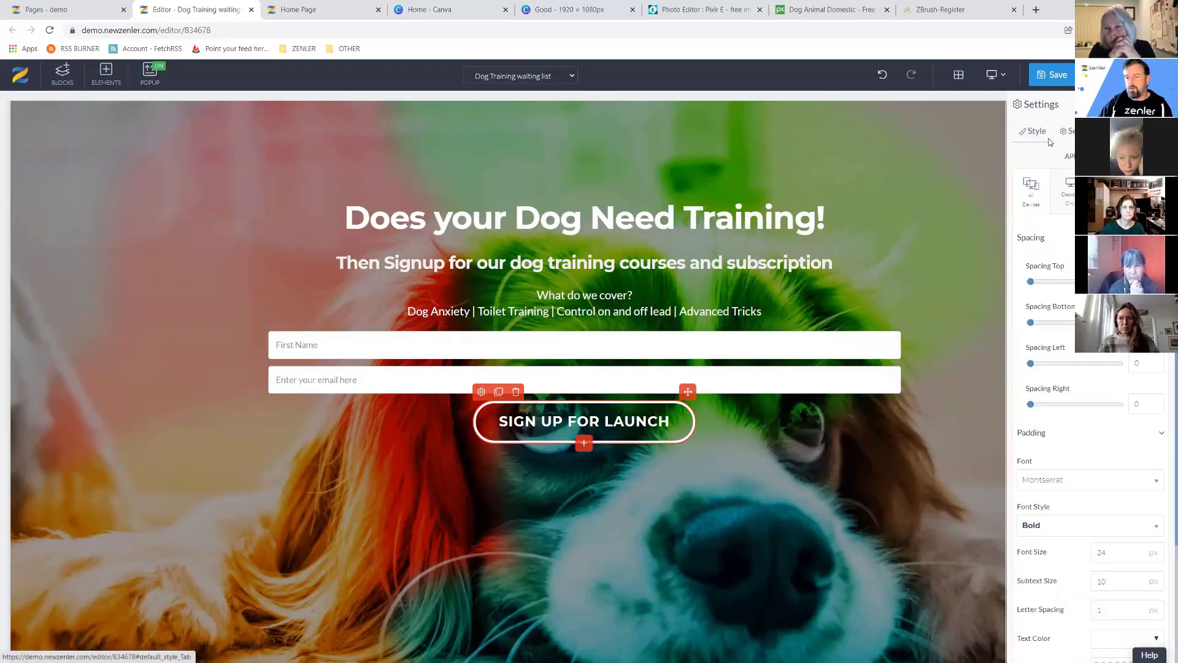
left_click(1070, 131)
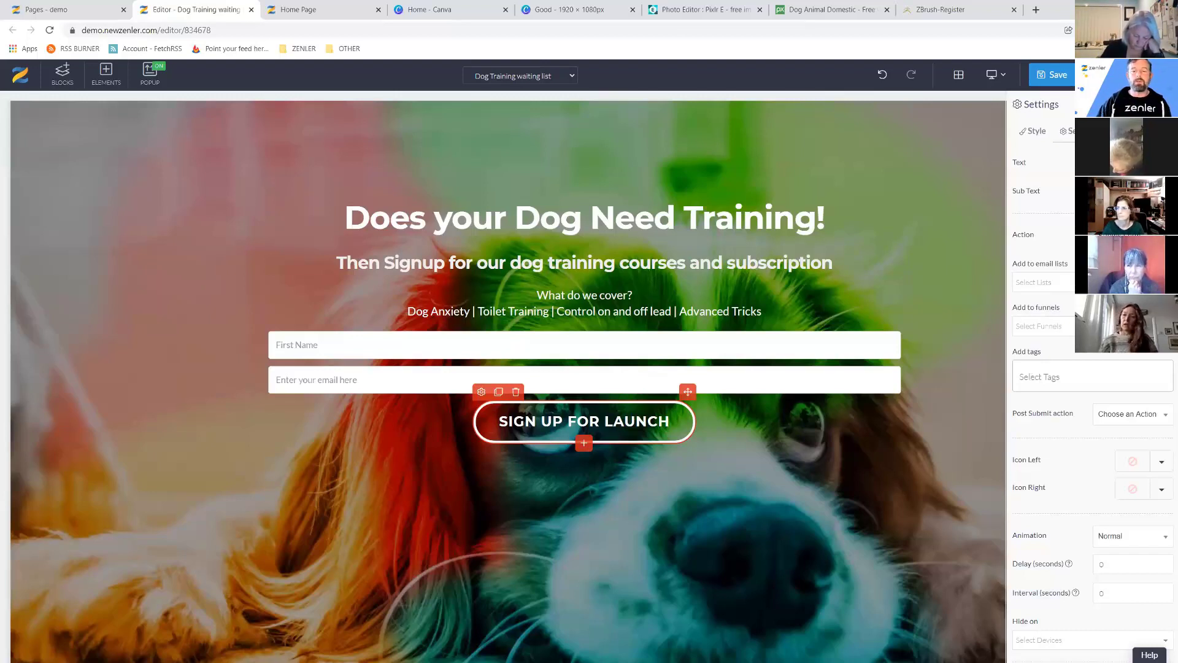
left_click(940, 9)
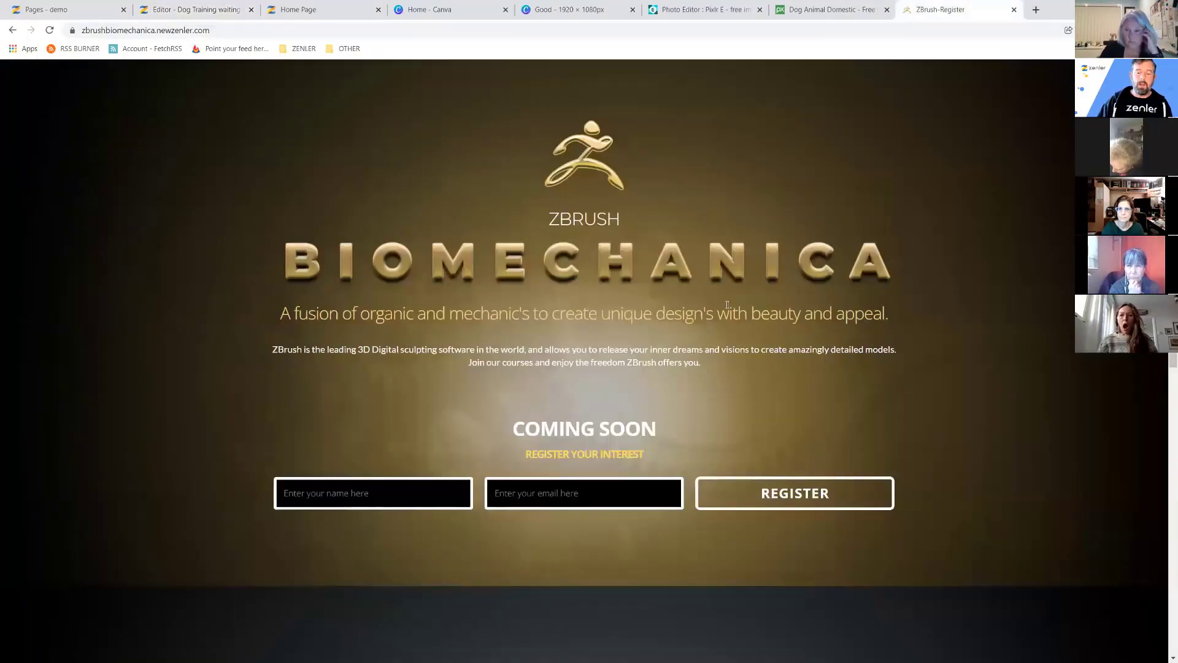
scroll(725, 331, "down", 2)
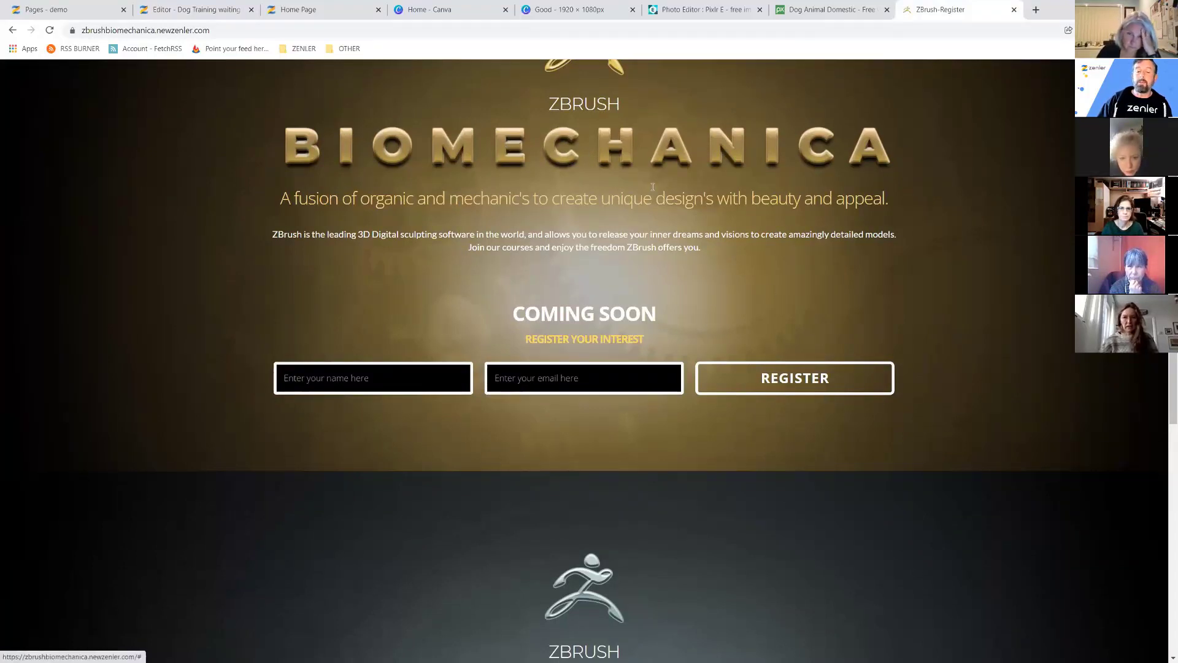
scroll(884, 278, "down", 8)
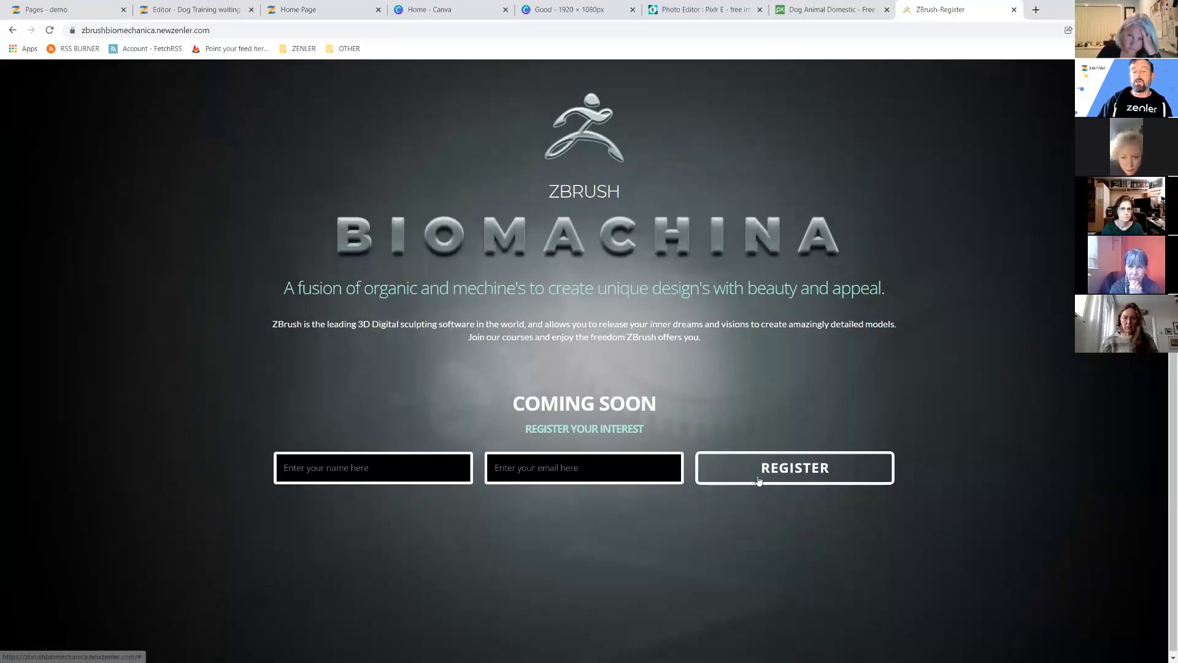
scroll(709, 351, "up", 6)
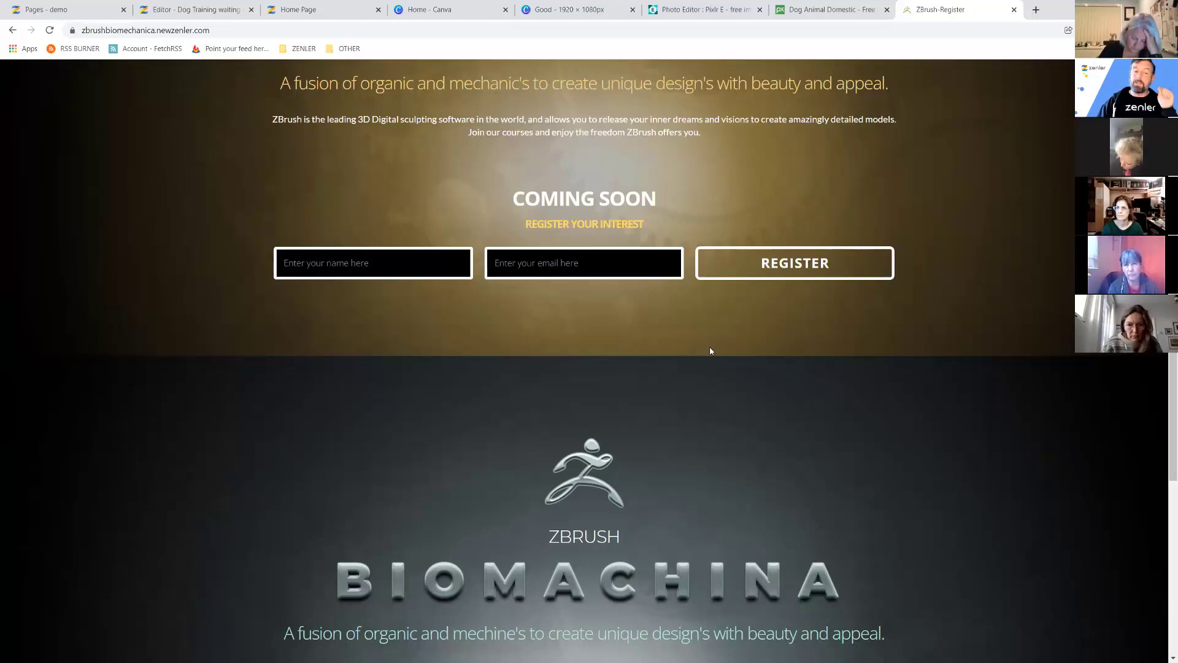
left_click(187, 9)
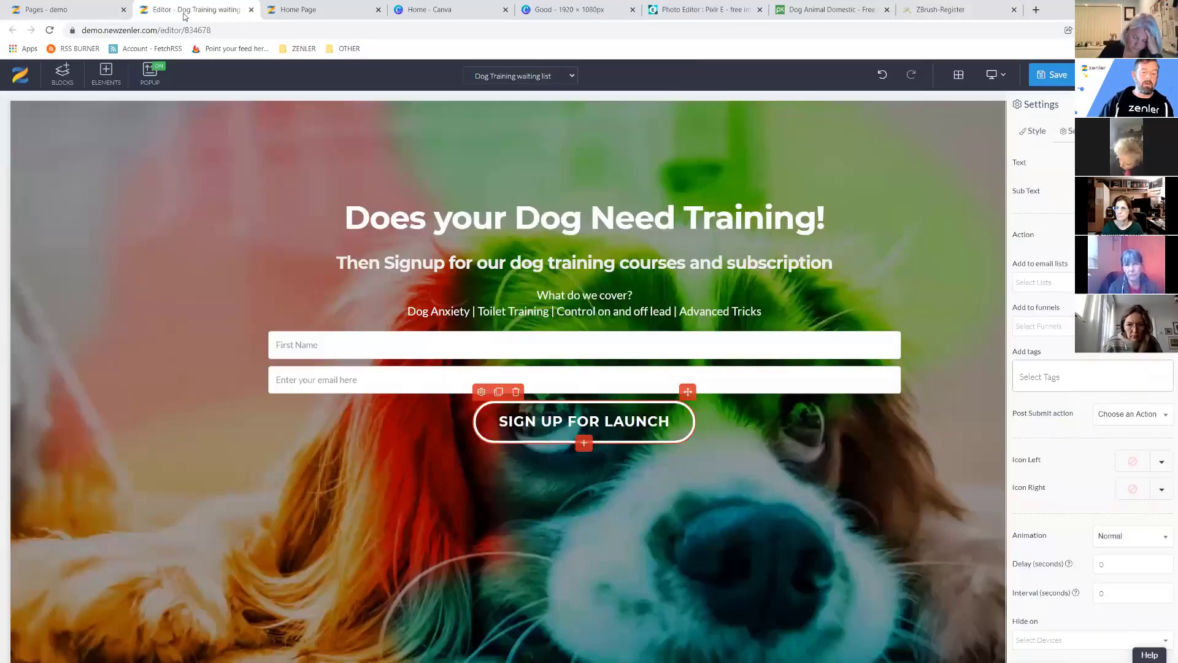
Add the WAITING tag to the sign-up button and remove the empty tag chip.
left_click(1025, 374)
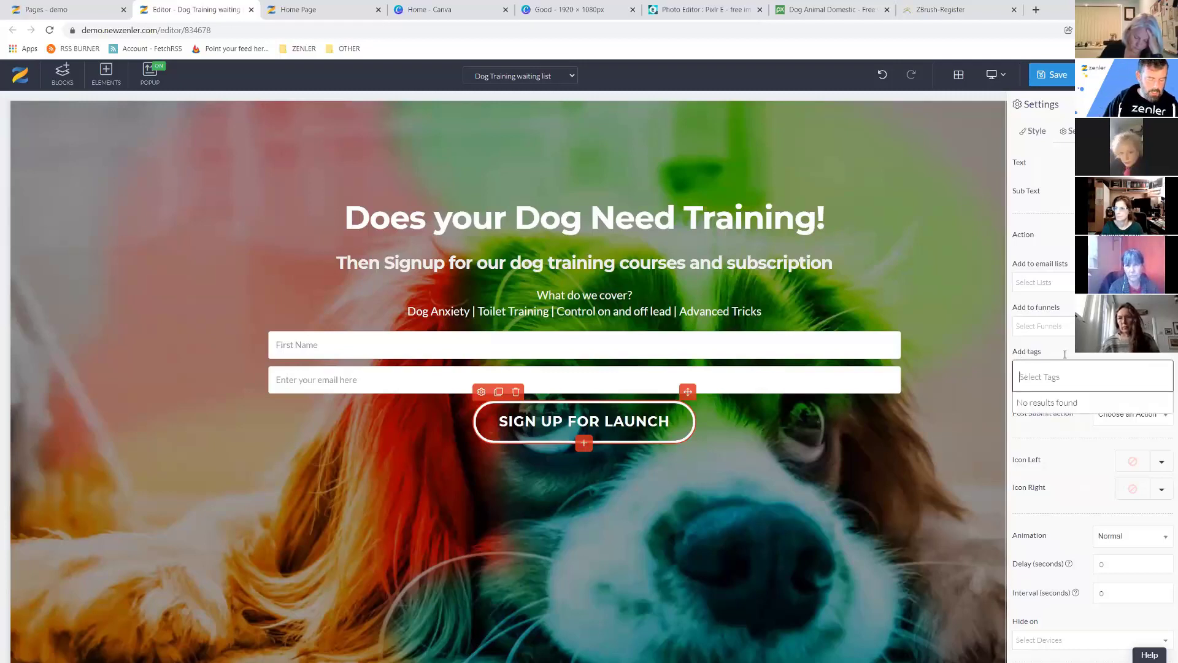
type("WAITING")
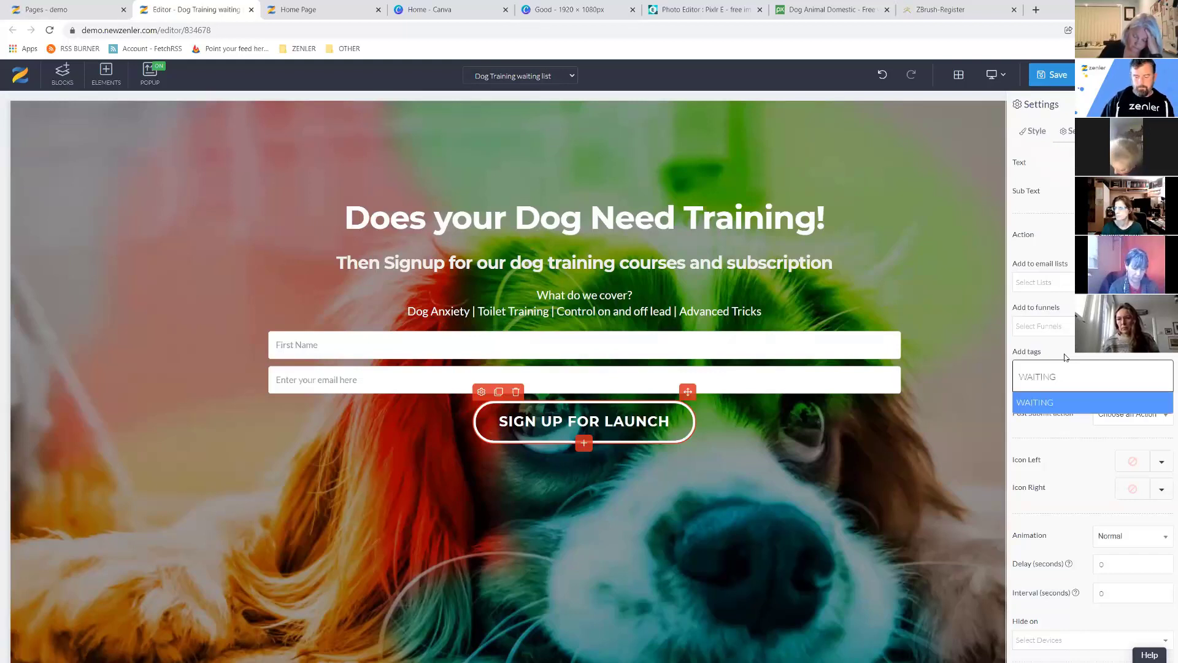
key("Return")
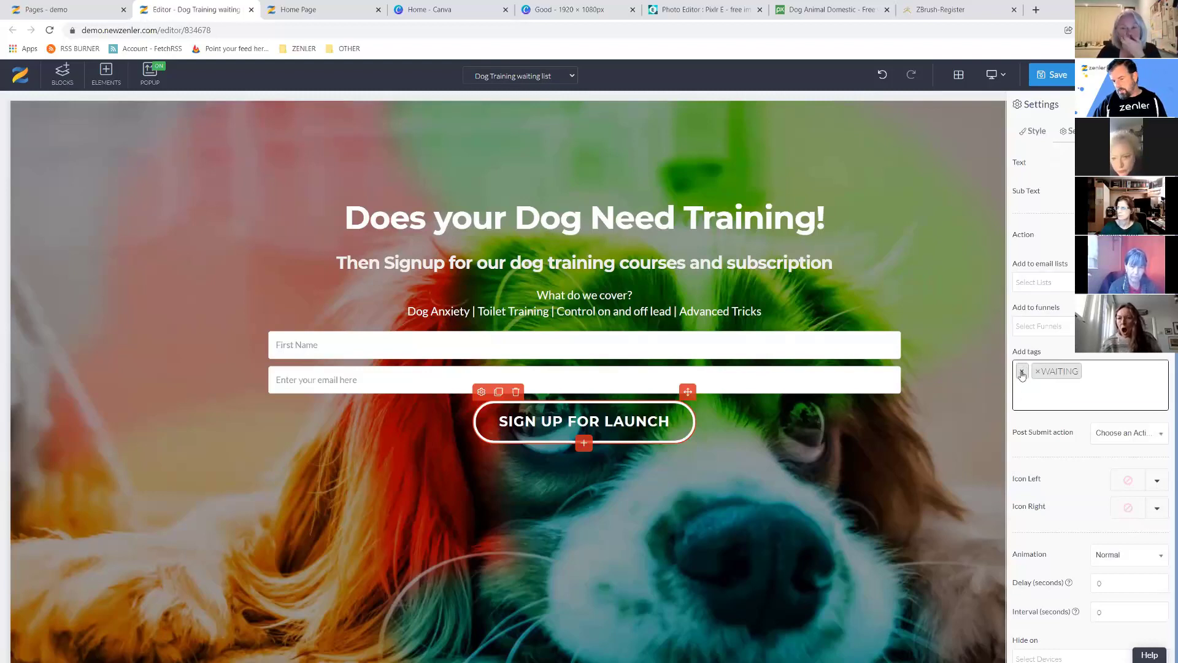
left_click(1021, 373)
left_click(1104, 354)
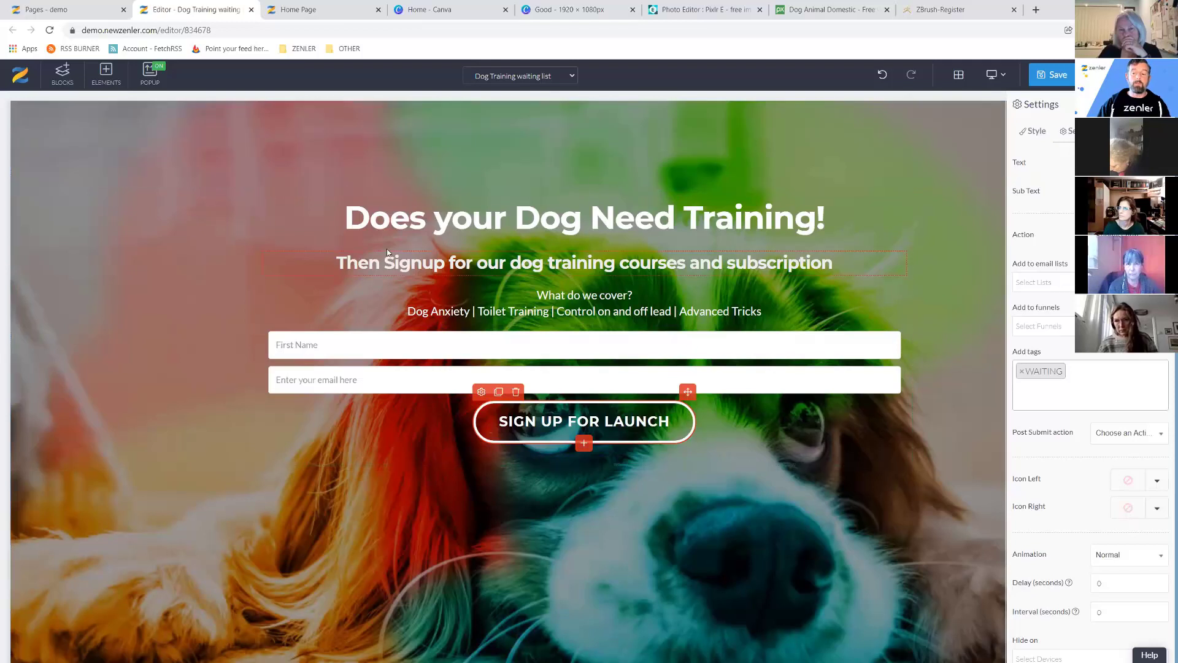
Save the page and select the SEO page title 'Dog Training waiting list'.
left_click(1047, 76)
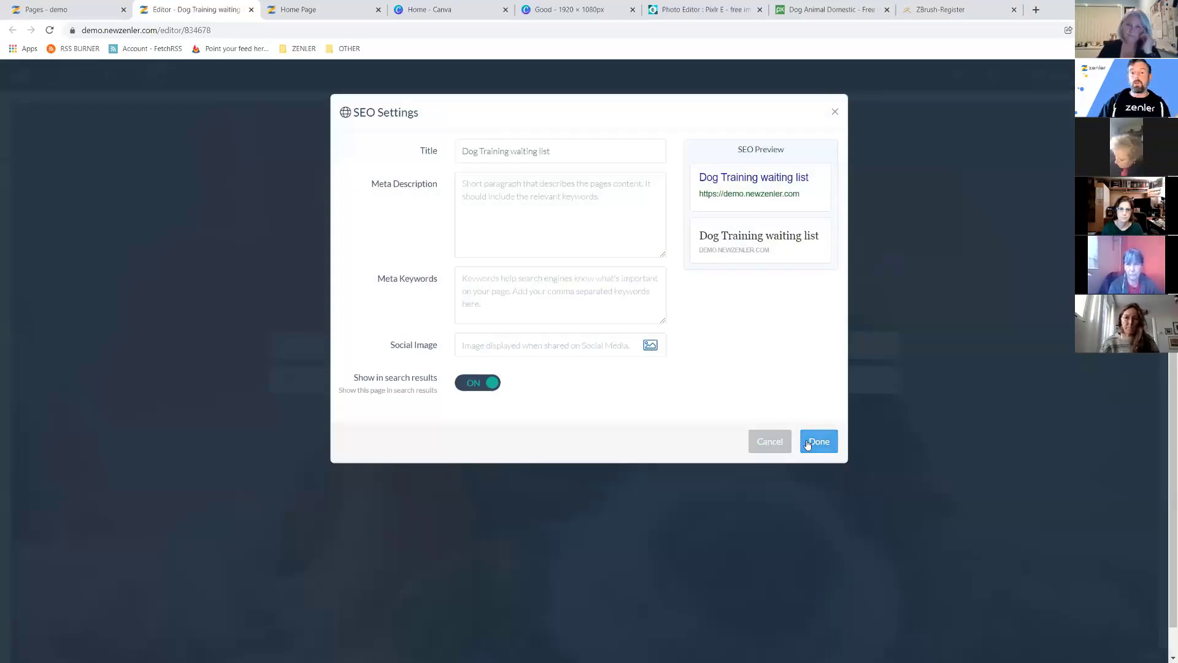
left_click_drag(551, 151, 543, 151)
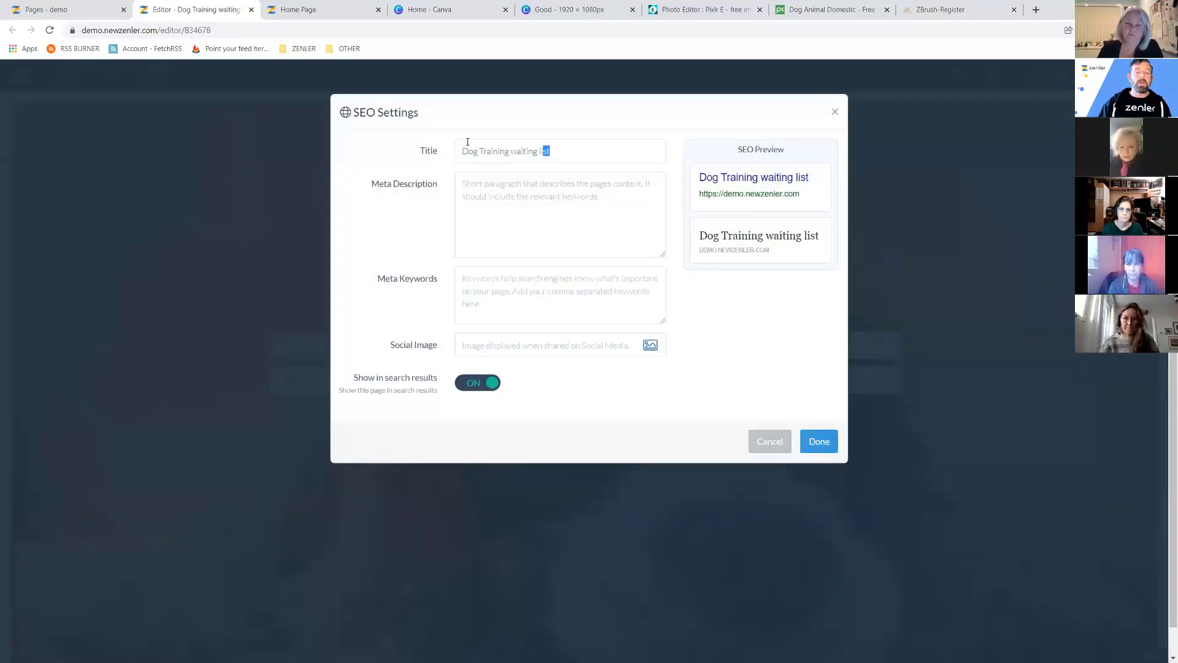
left_click_drag(486, 203, 464, 198)
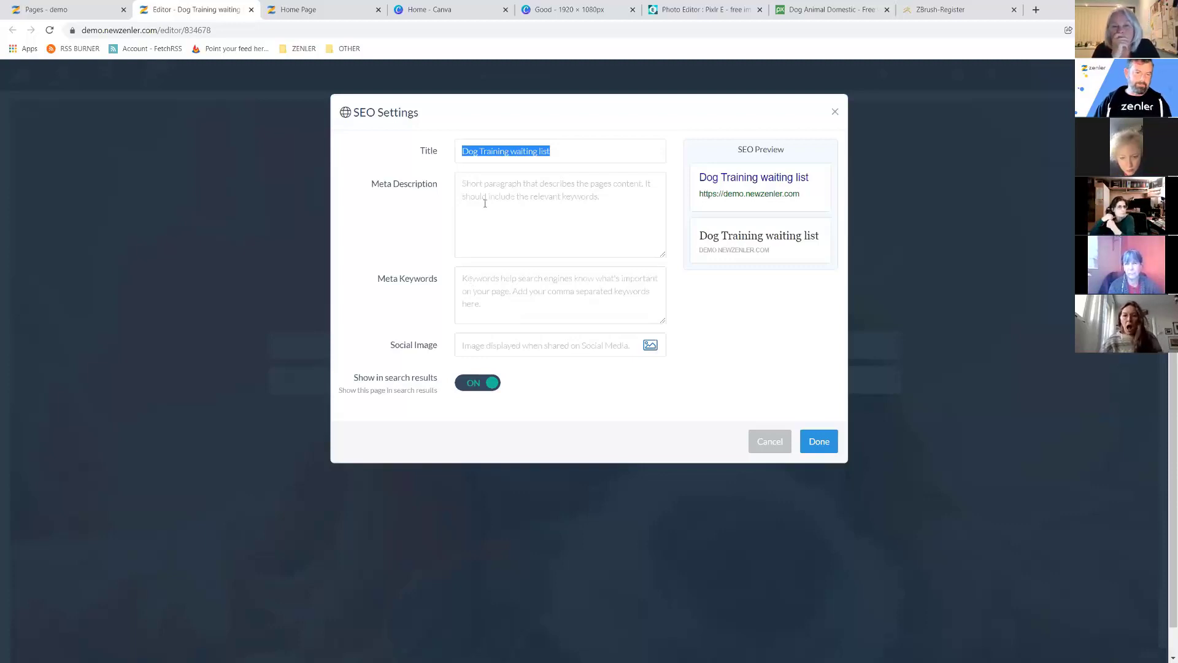
Write a meta description about dog training courses that help dogs overcome anxiety, fixing a typo.
left_click(494, 181)
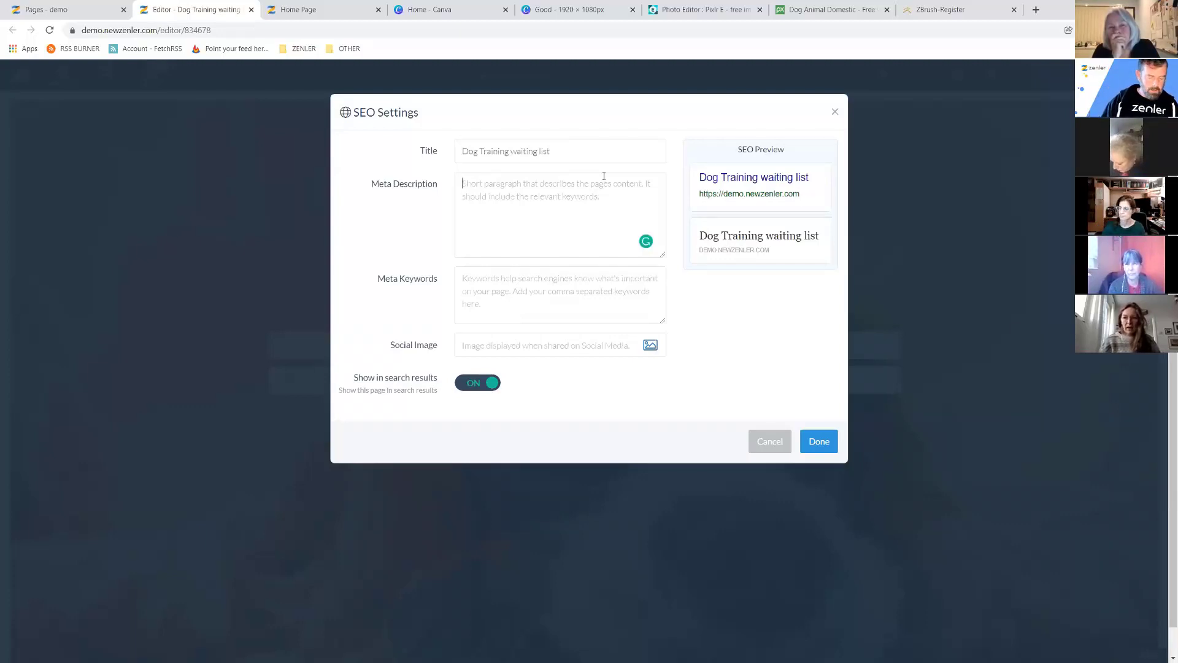
type("Signup up for")
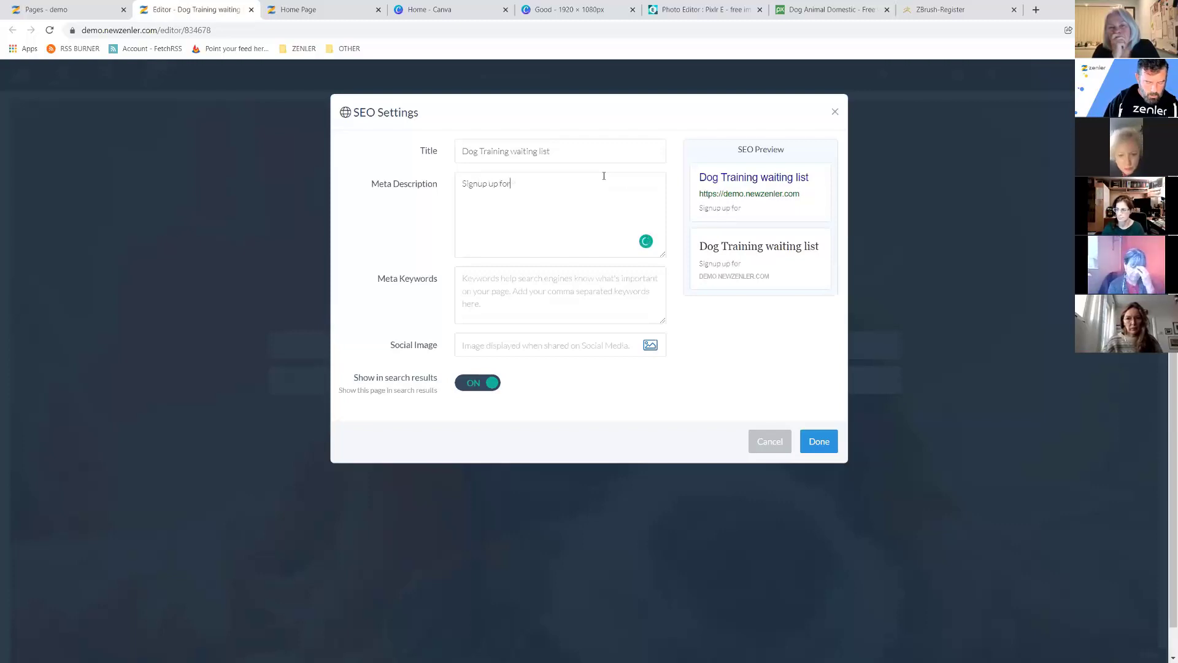
type(" my dof t")
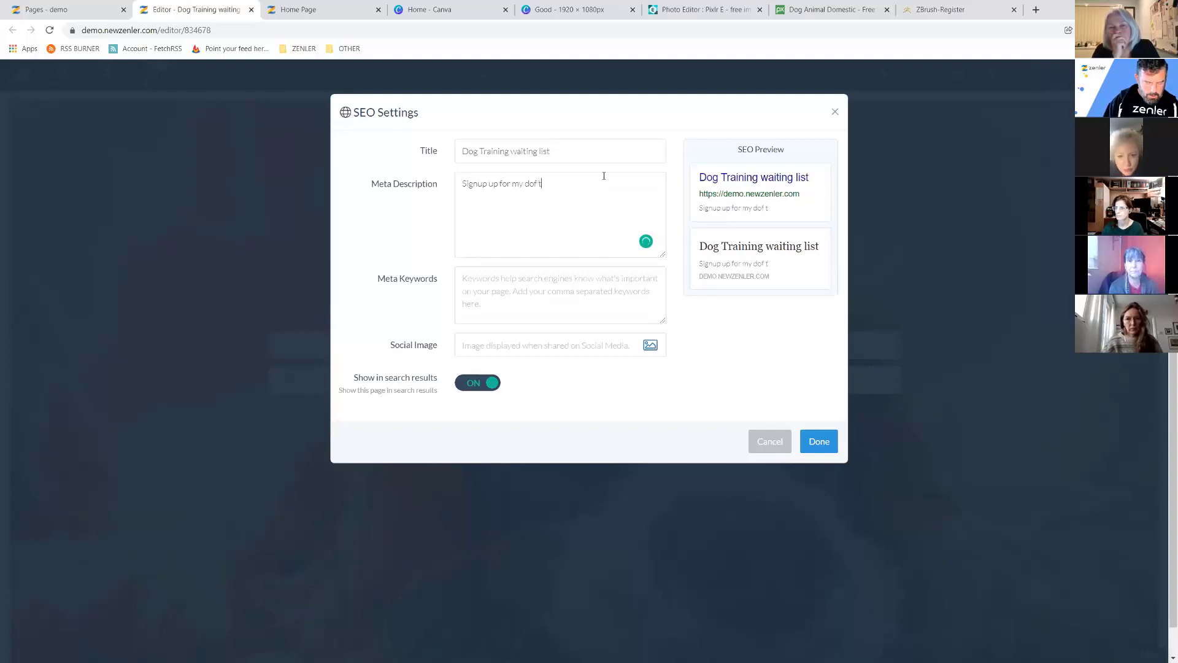
key("BackSpace")
key("BackSpace")
key("BackSpace")
type("g t")
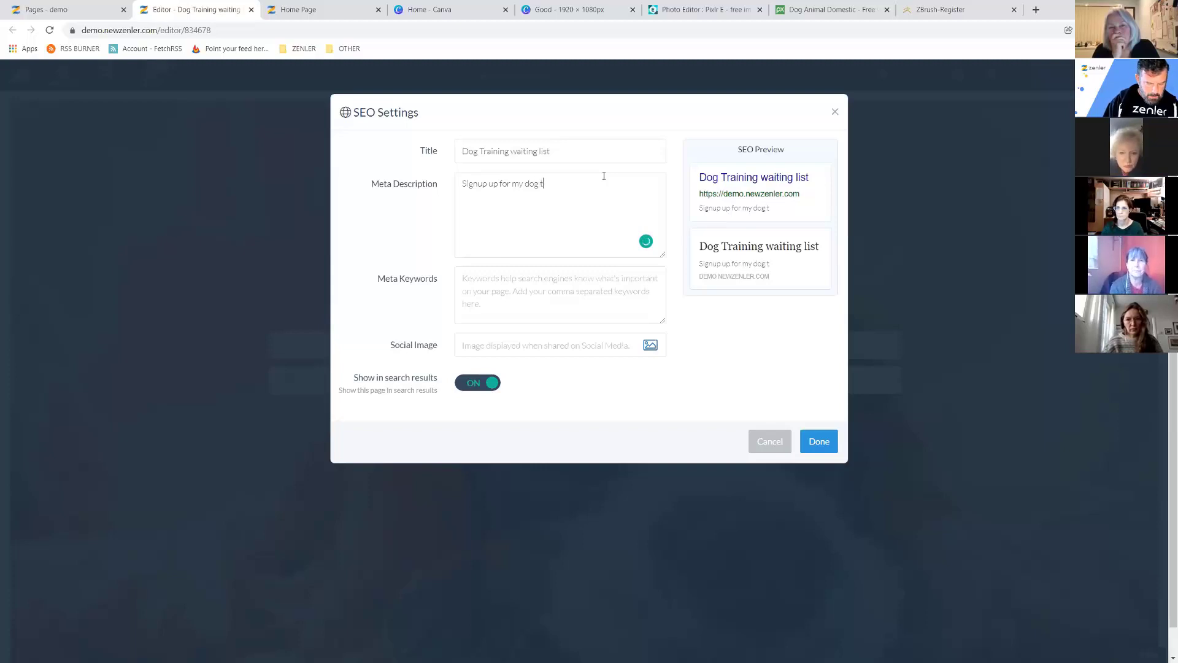
type("raining courses a")
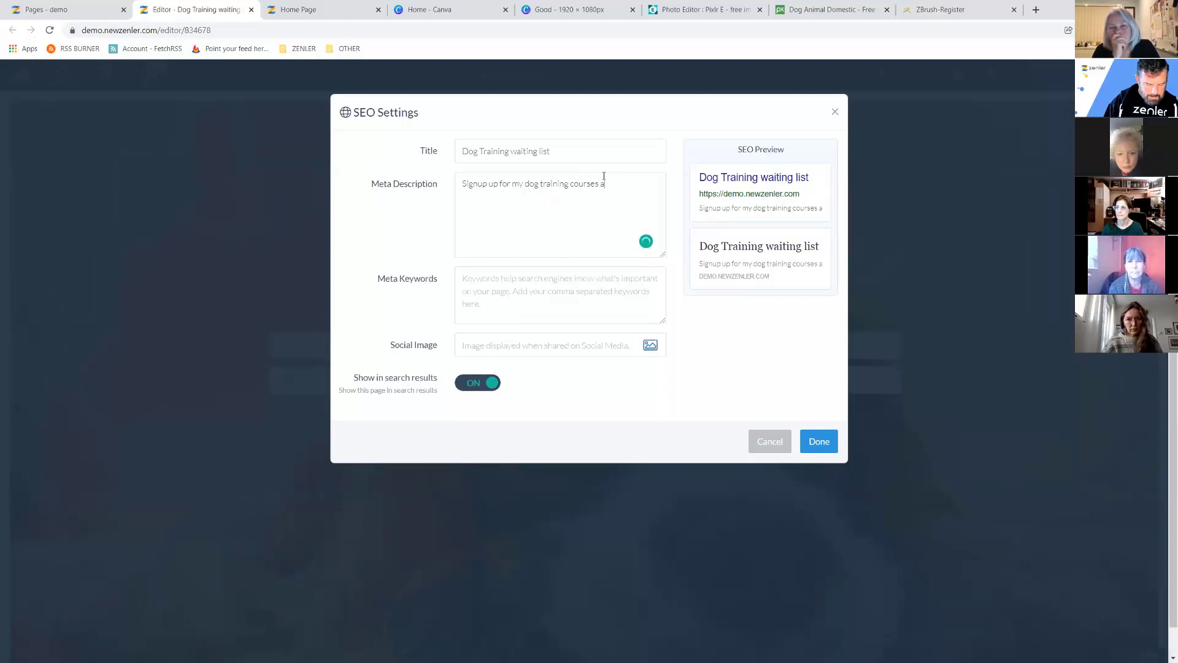
type("nd help")
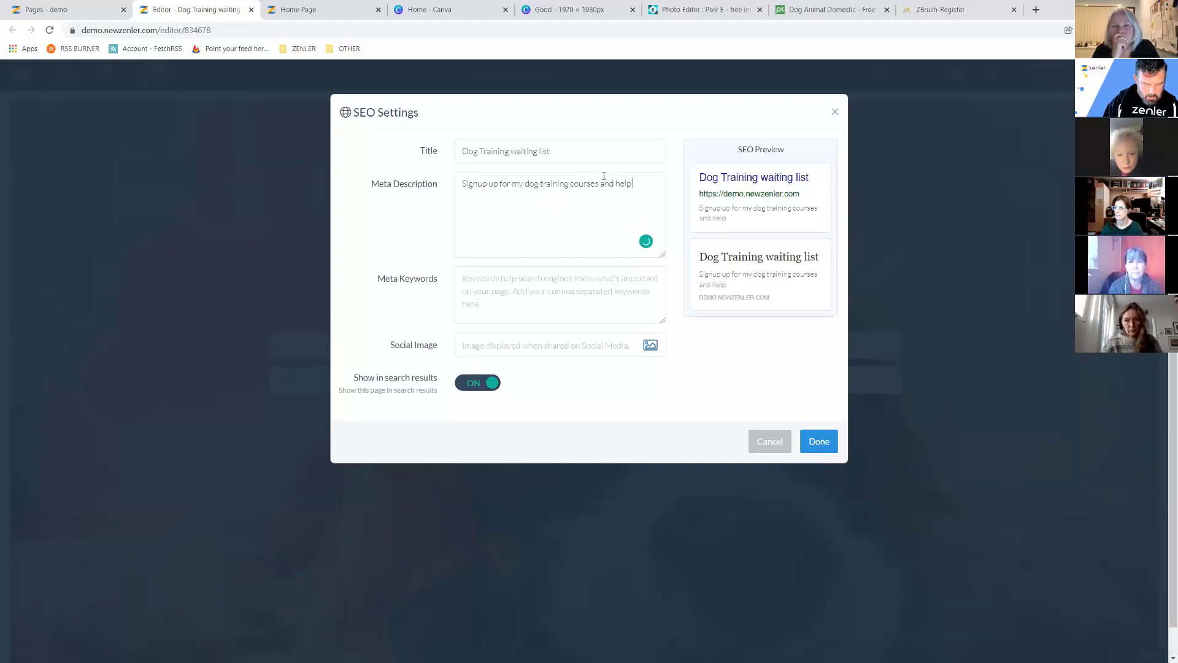
type(" your do")
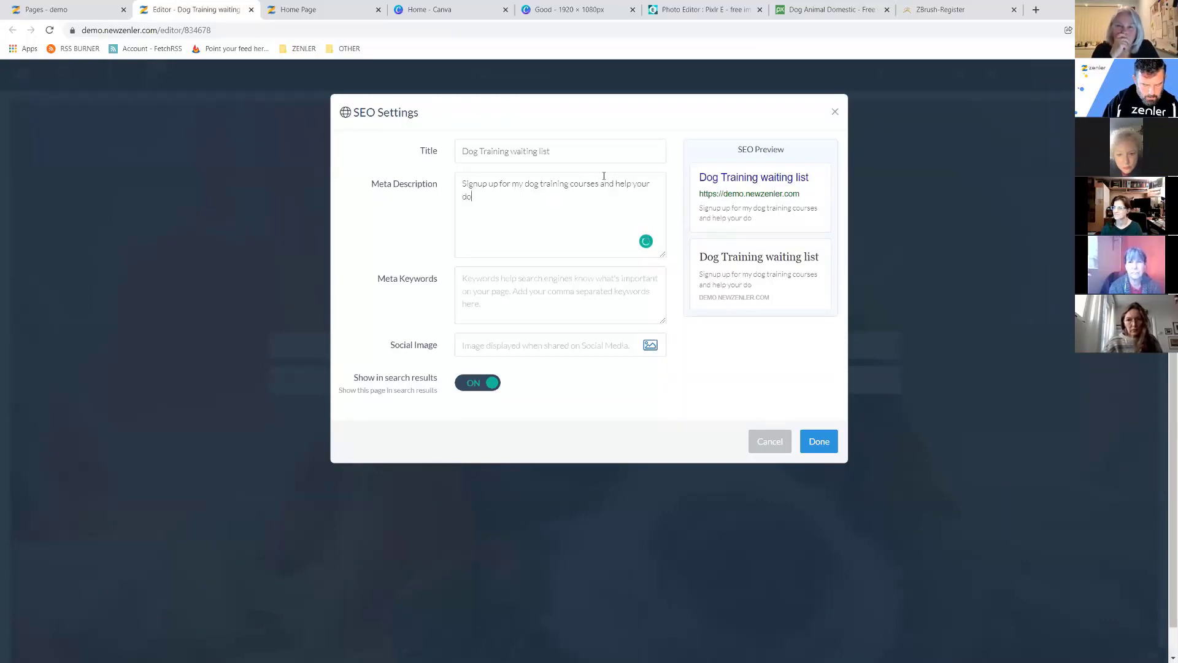
type("gs overcome an")
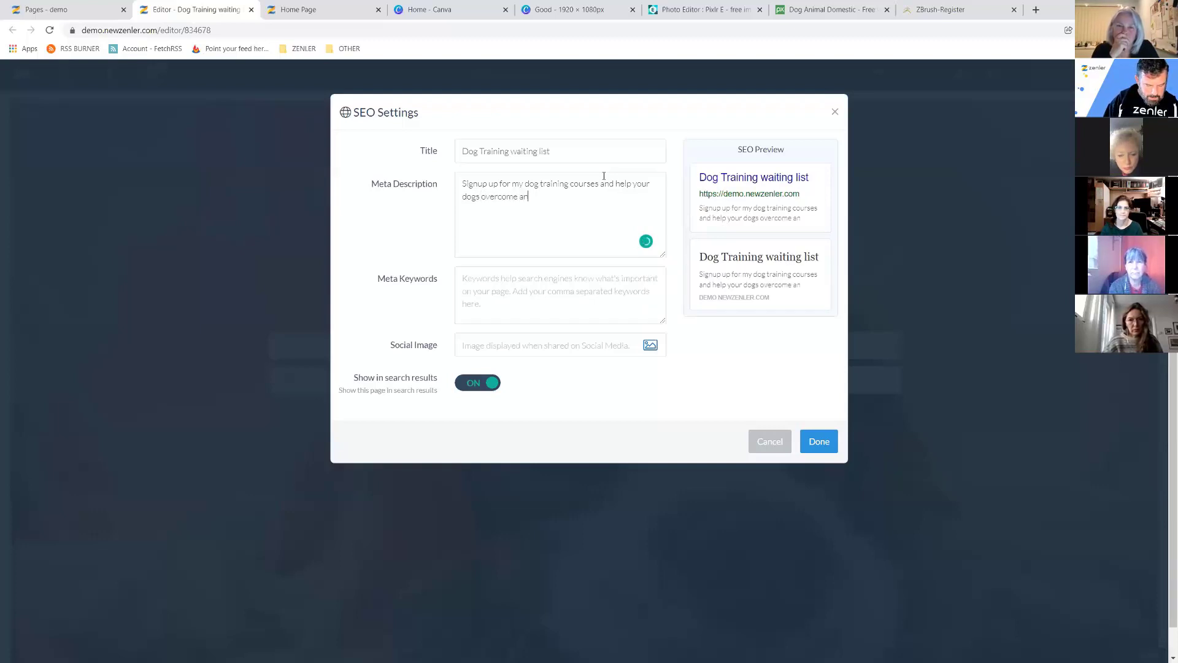
type("lextr and stress.")
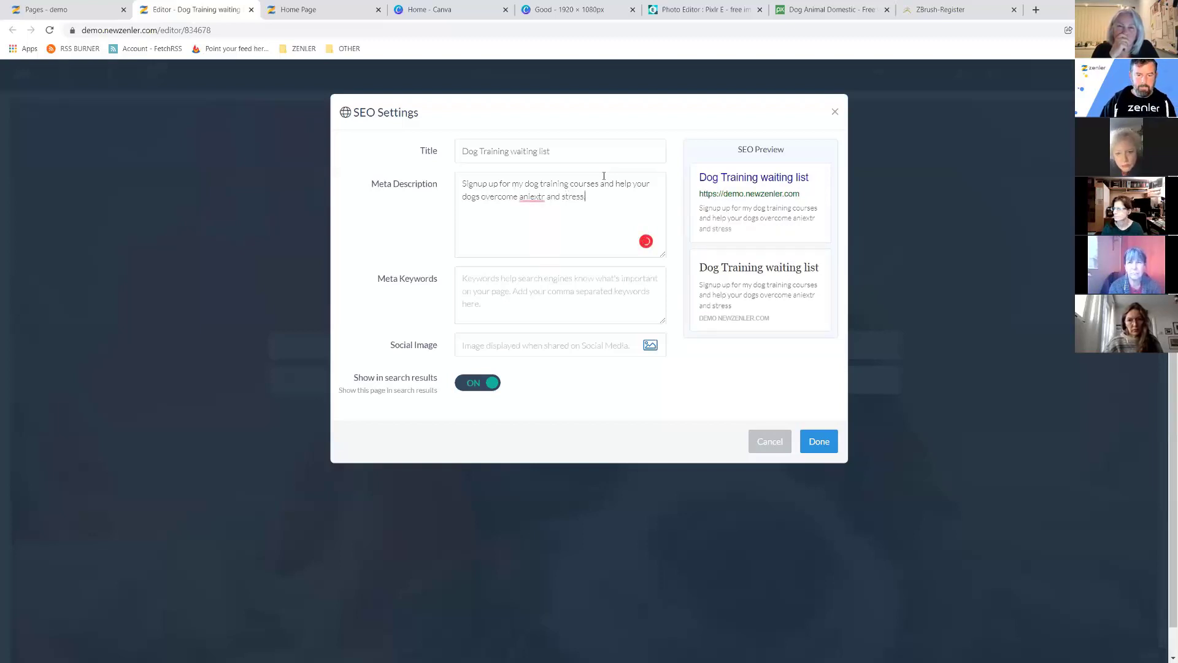
right_click(534, 202)
left_click(531, 198)
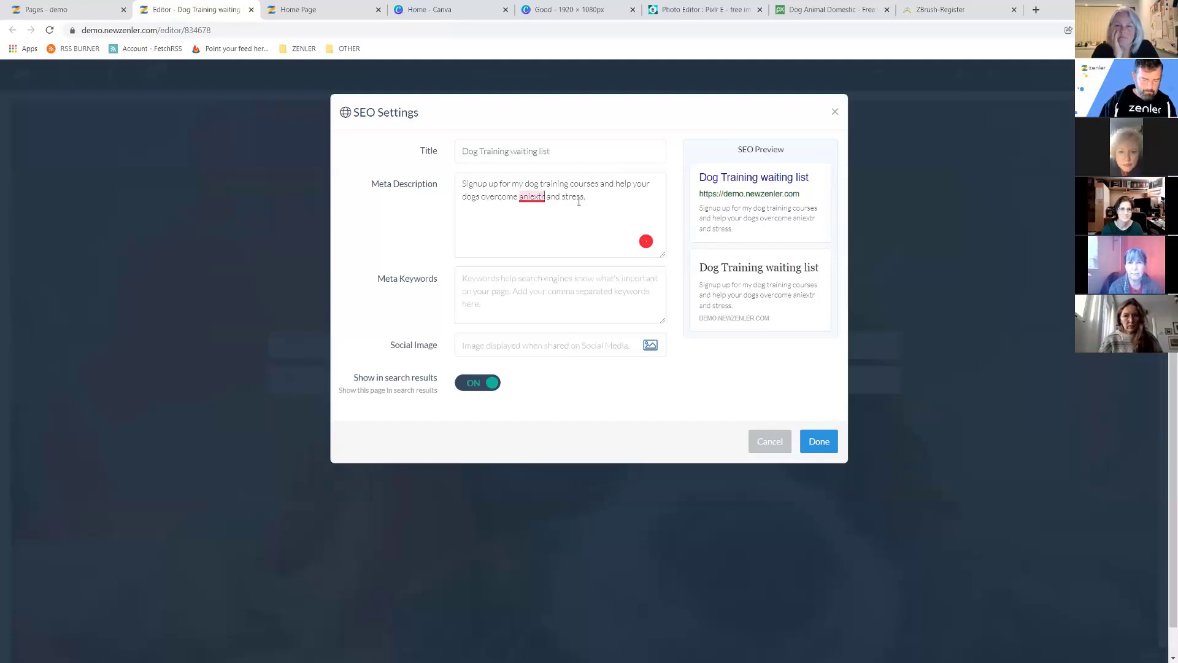
key("BackSpace")
type("y")
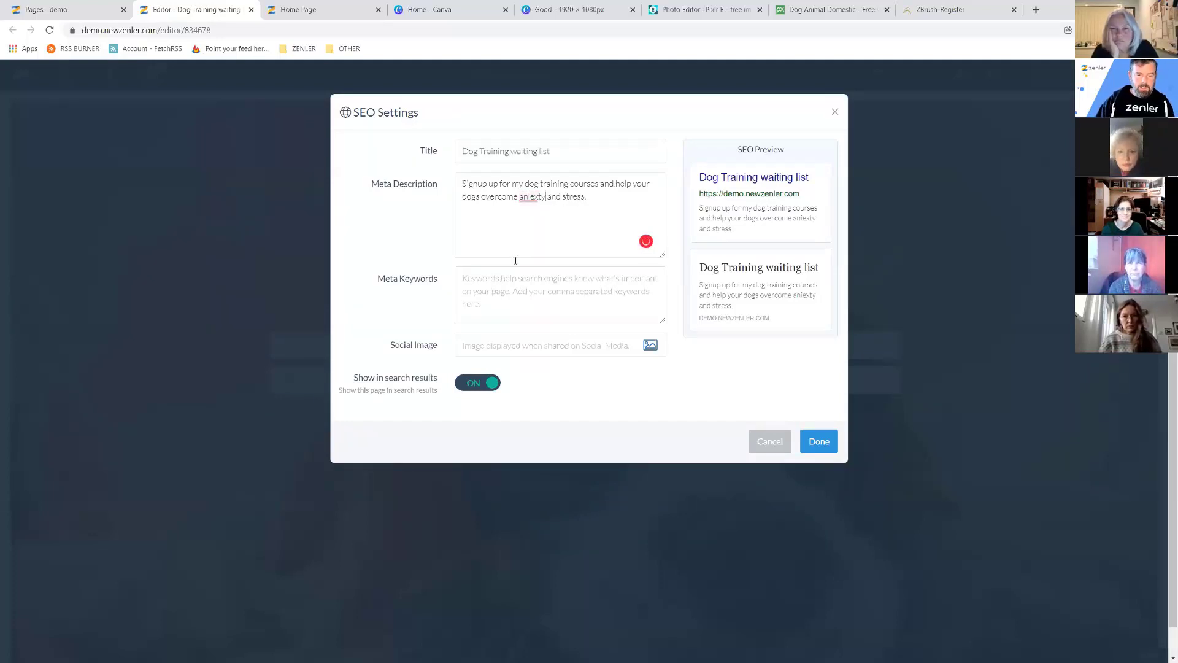
left_click(467, 279)
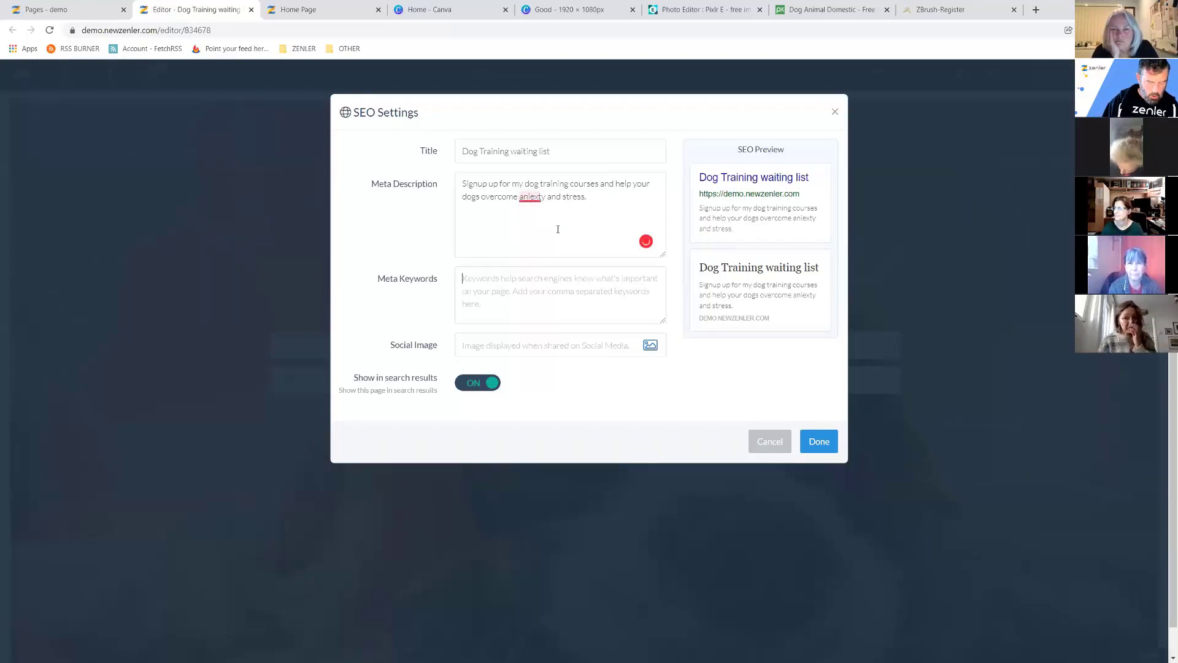
Add meta keywords 'dog stress,dog anxiety,dog trianing' and set the spaniel photo as social image.
type("dog")
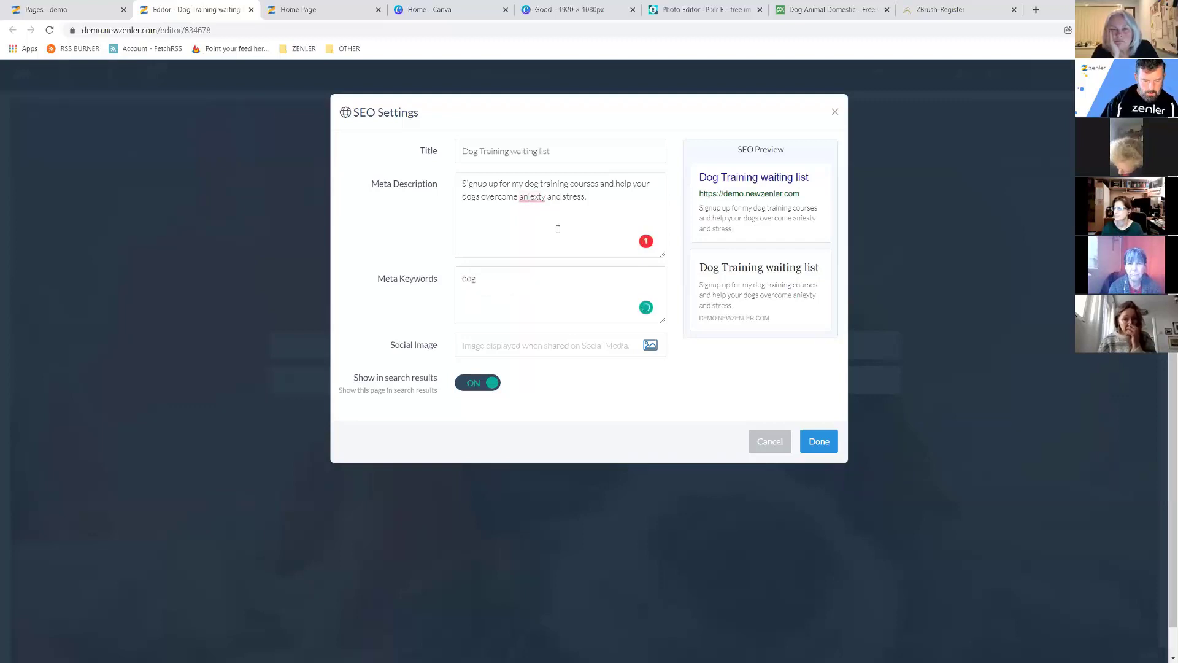
type(" stress")
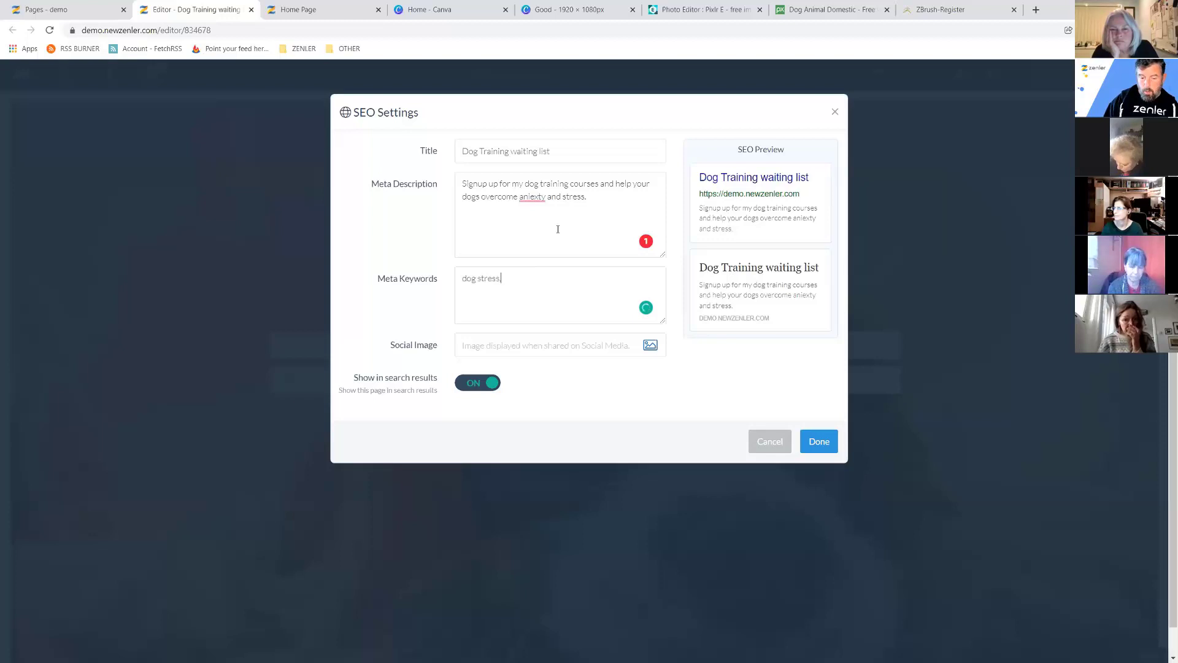
type(",do")
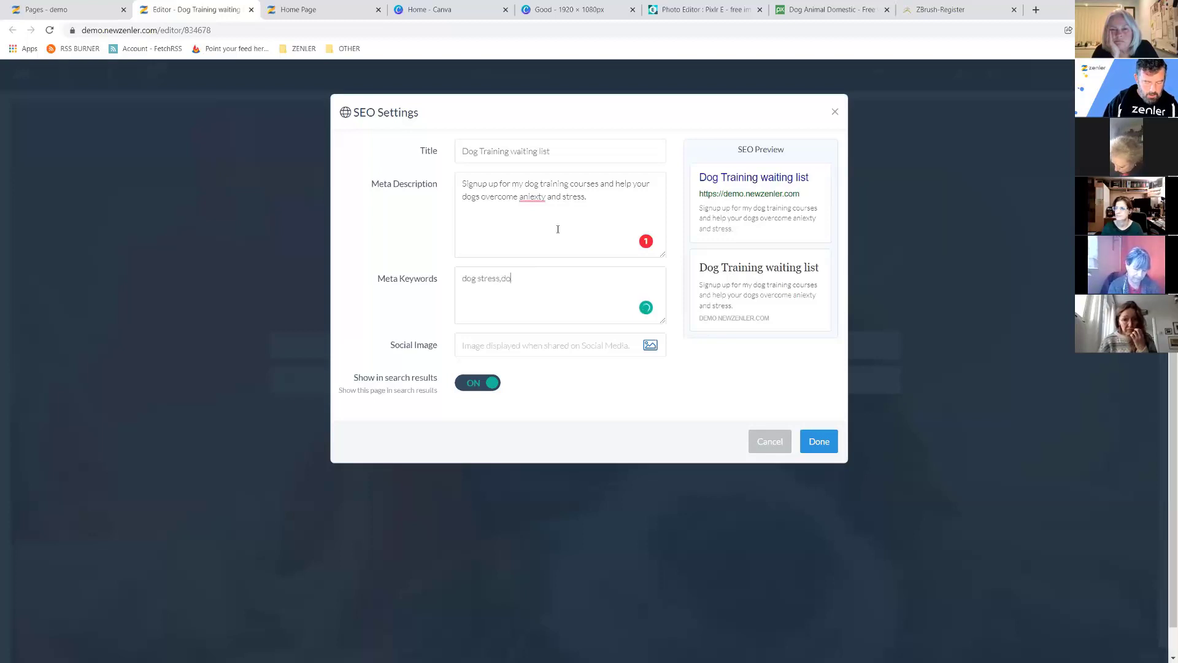
type("g anxiety,dog trianing")
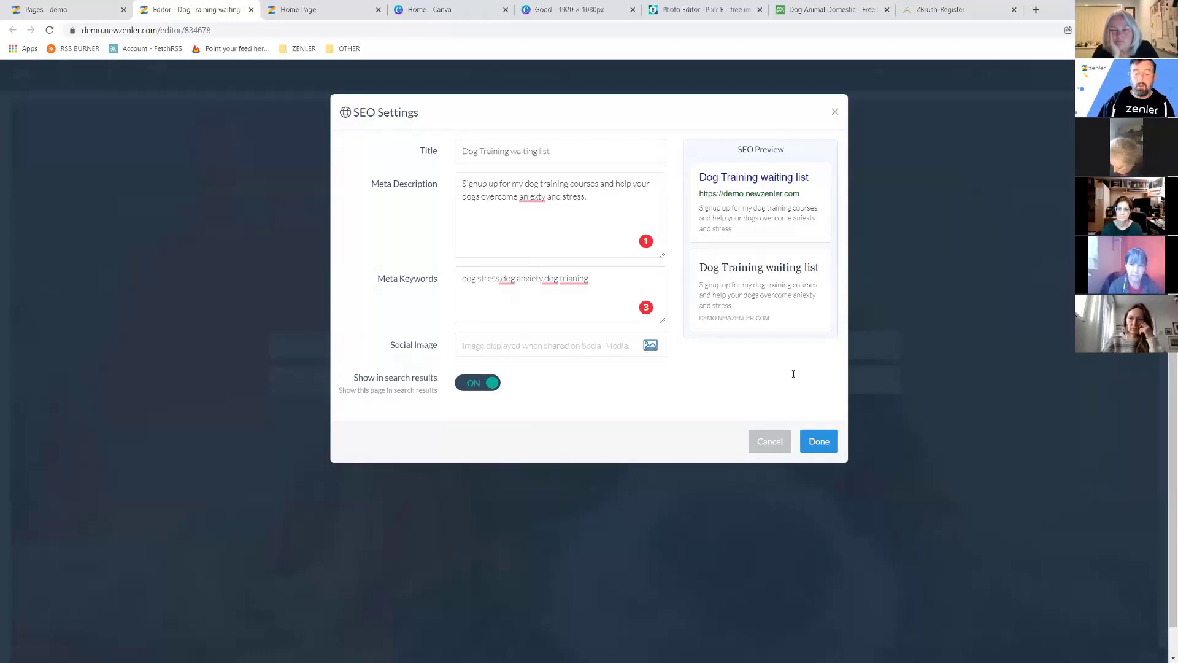
left_click(642, 354)
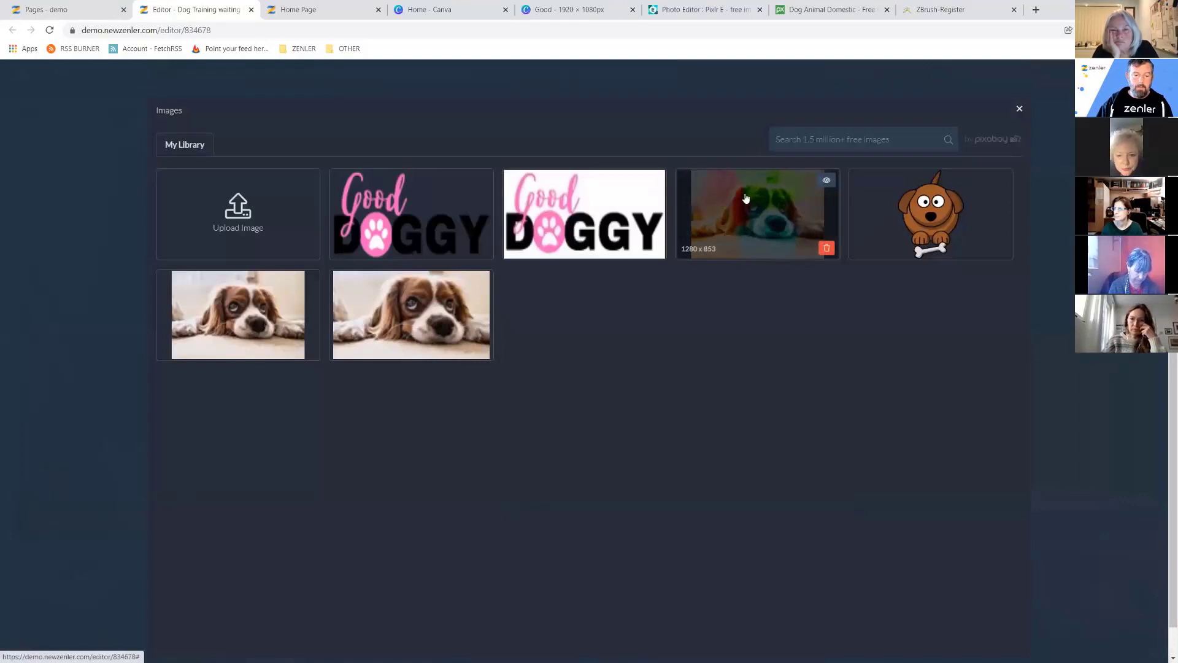
left_click(781, 194)
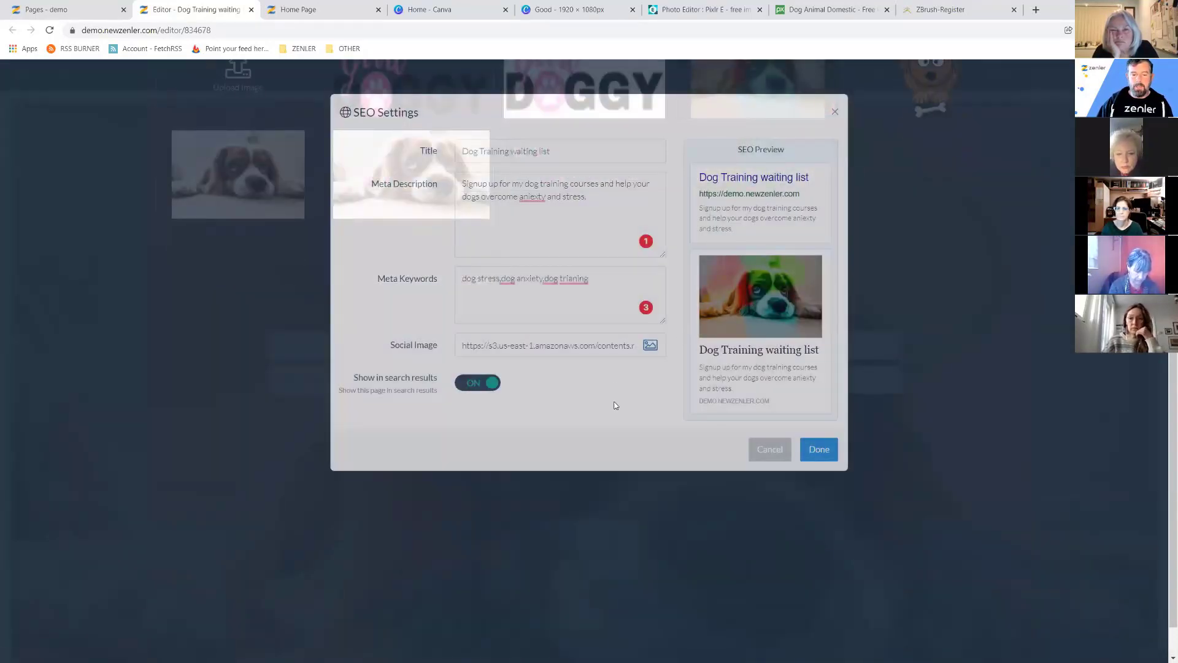
left_click(825, 454)
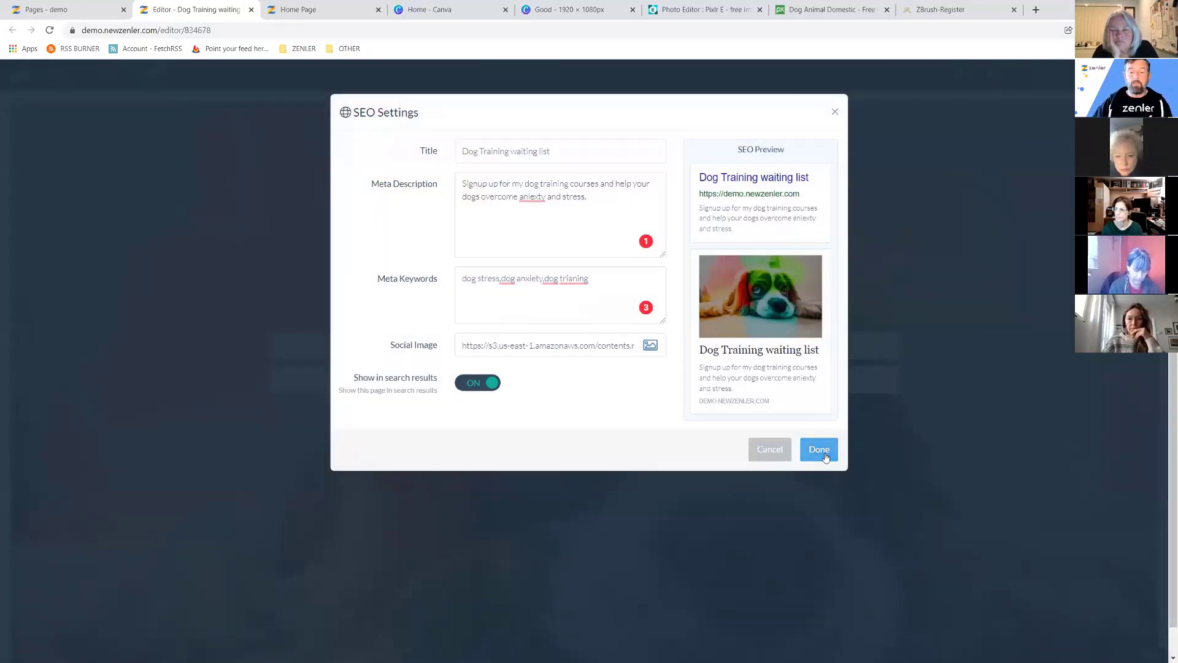
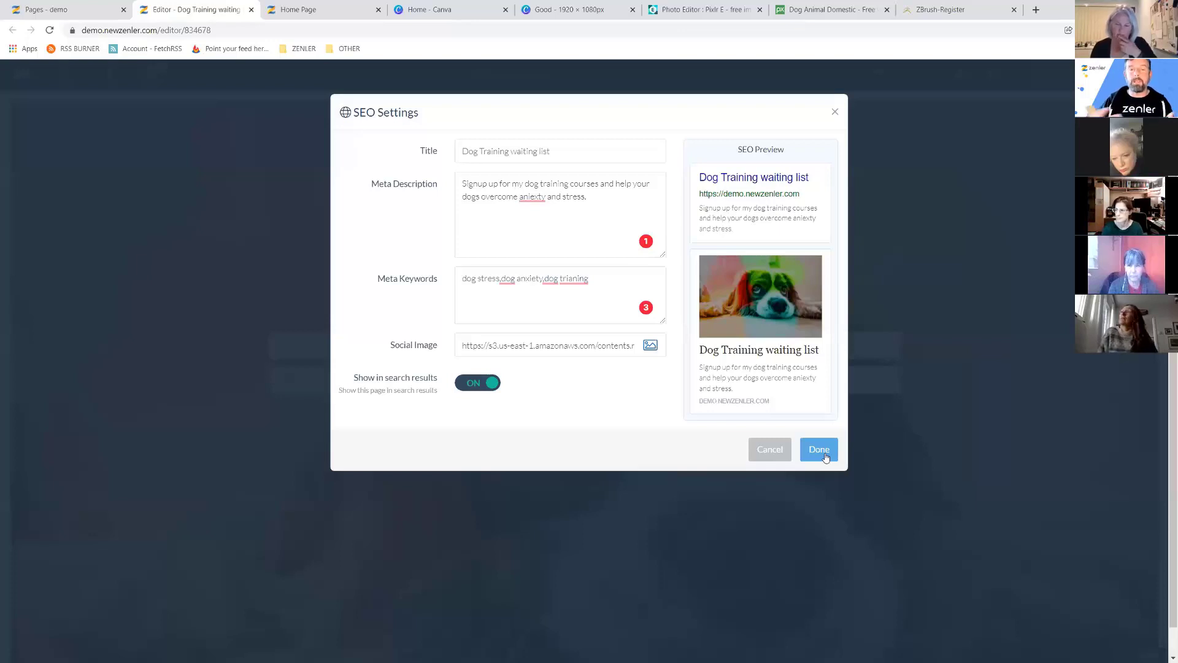
Confirm the waiting-list page's SEO settings, save the page, and go back to the 'Pages - demo' tab.
left_click(806, 444)
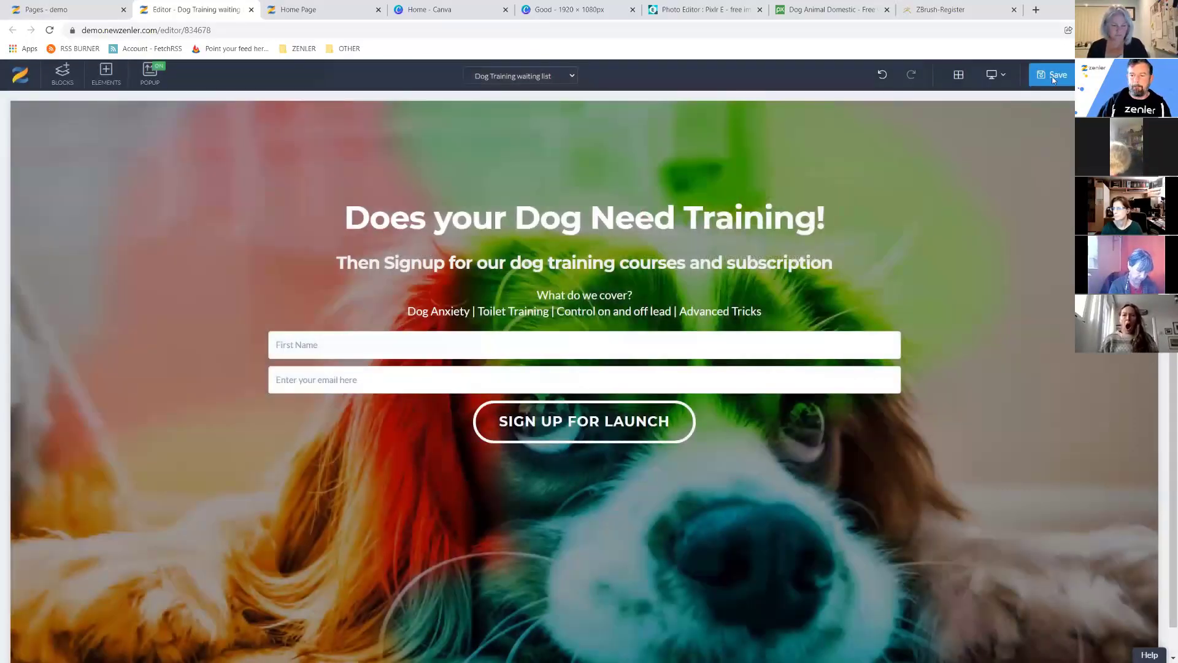
left_click(1050, 75)
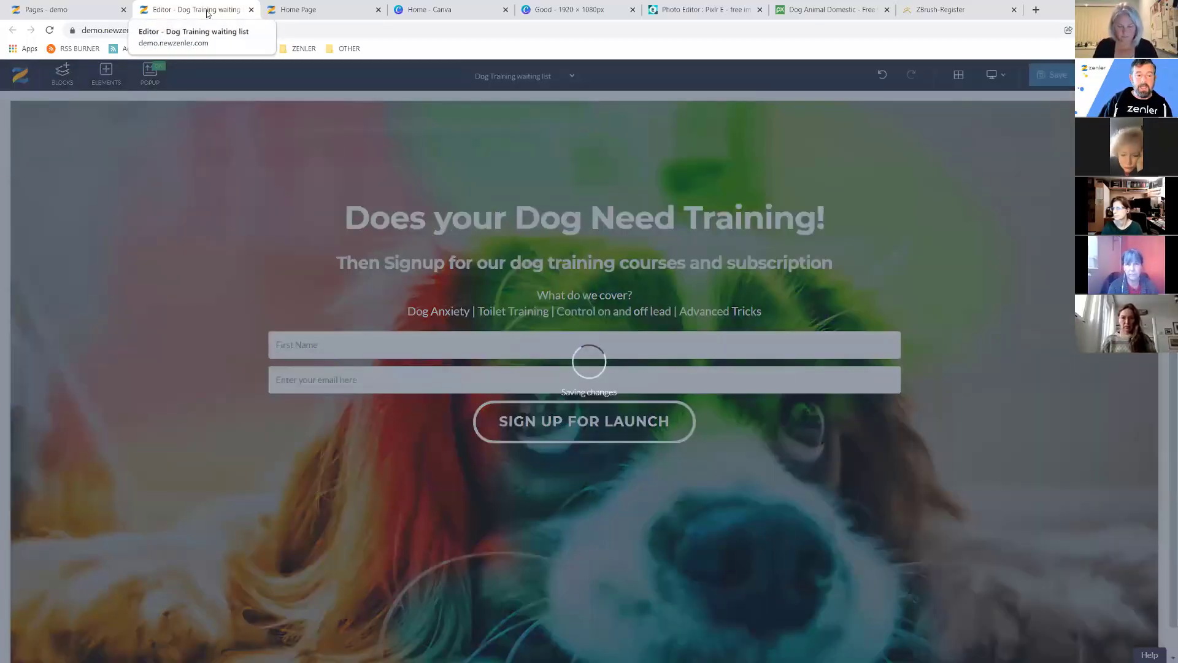
left_click(75, 12)
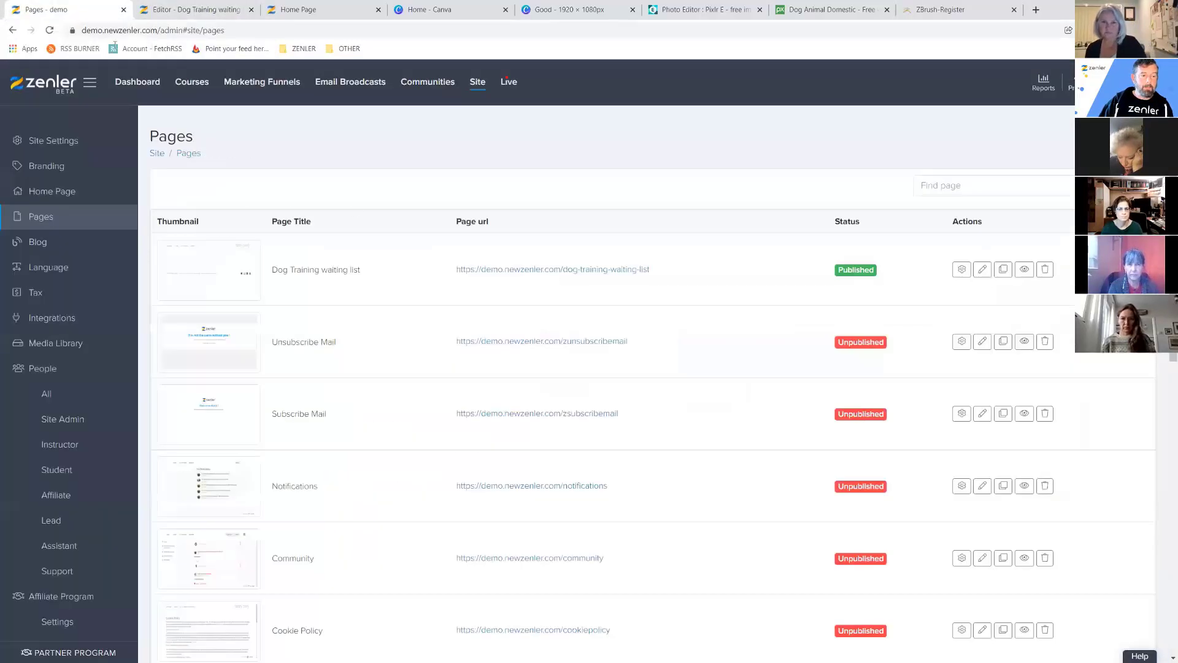
Duplicate the waiting-list page and rename the copy 'Dog Training thankyou' at URL dog-training-thankyou.
left_click_drag(273, 267, 369, 271)
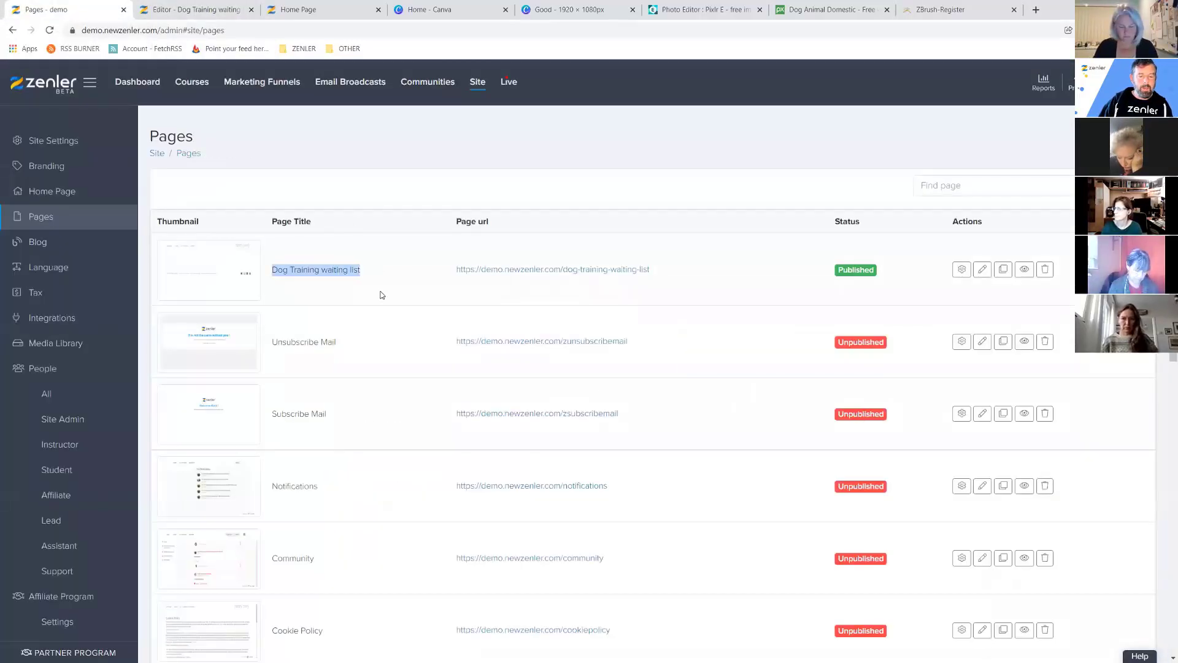
left_click(1002, 270)
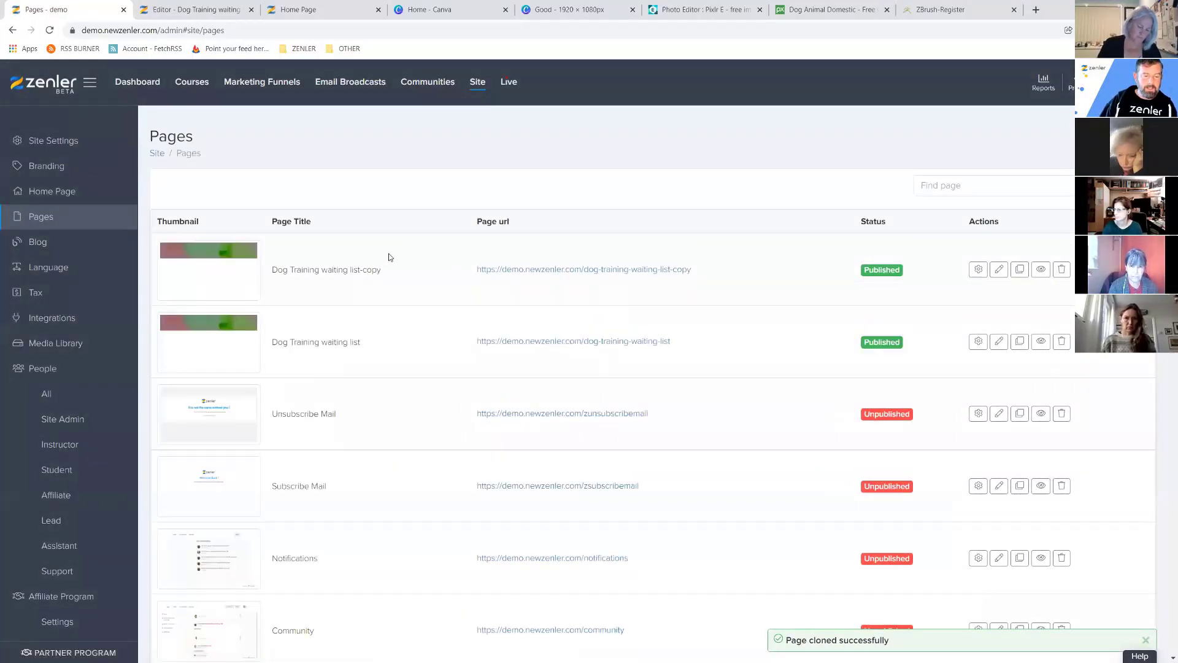
left_click(979, 270)
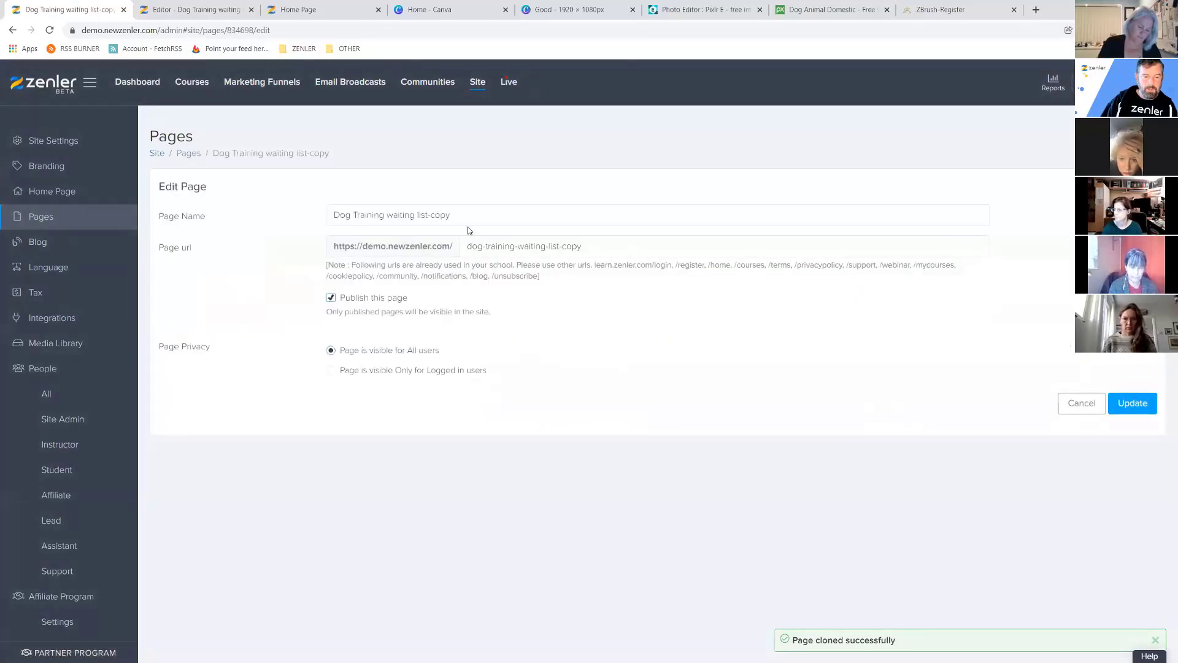
left_click_drag(451, 214, 384, 209)
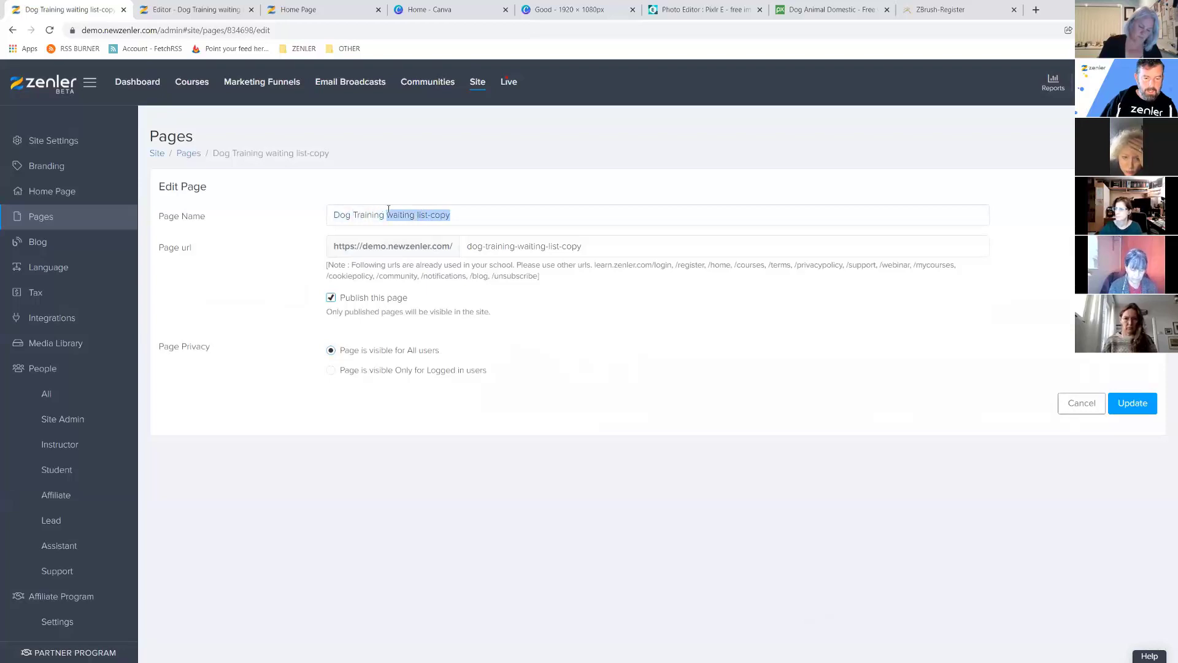
type("thankyou")
left_click_drag(604, 241, 517, 246)
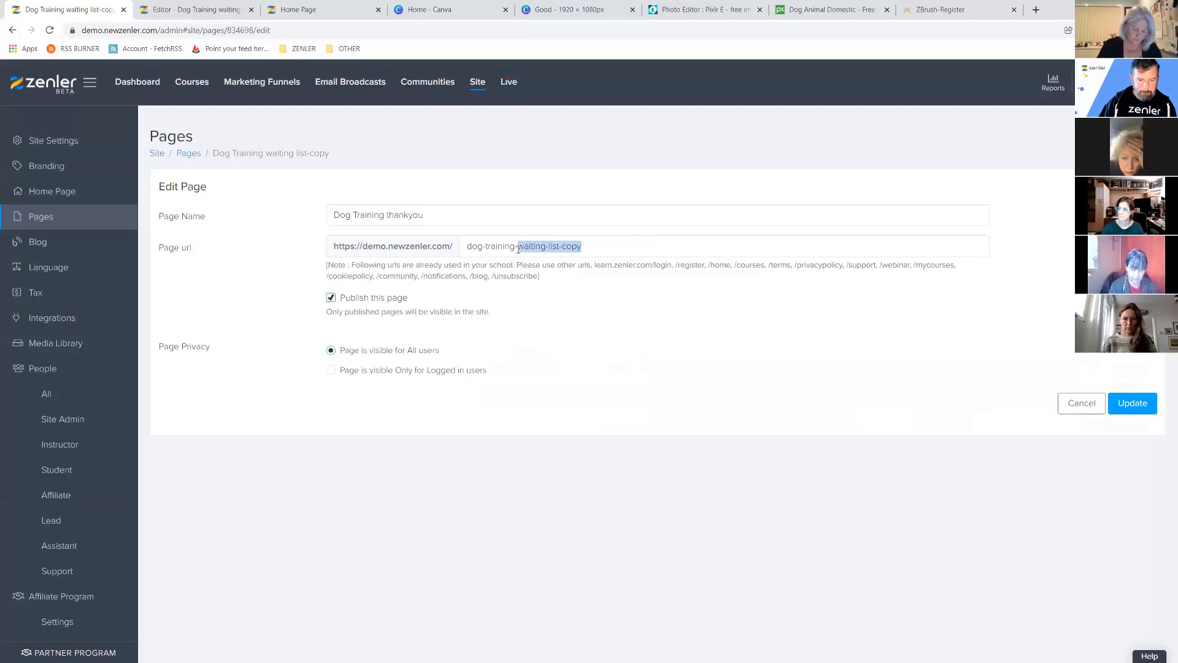
type("thankyou")
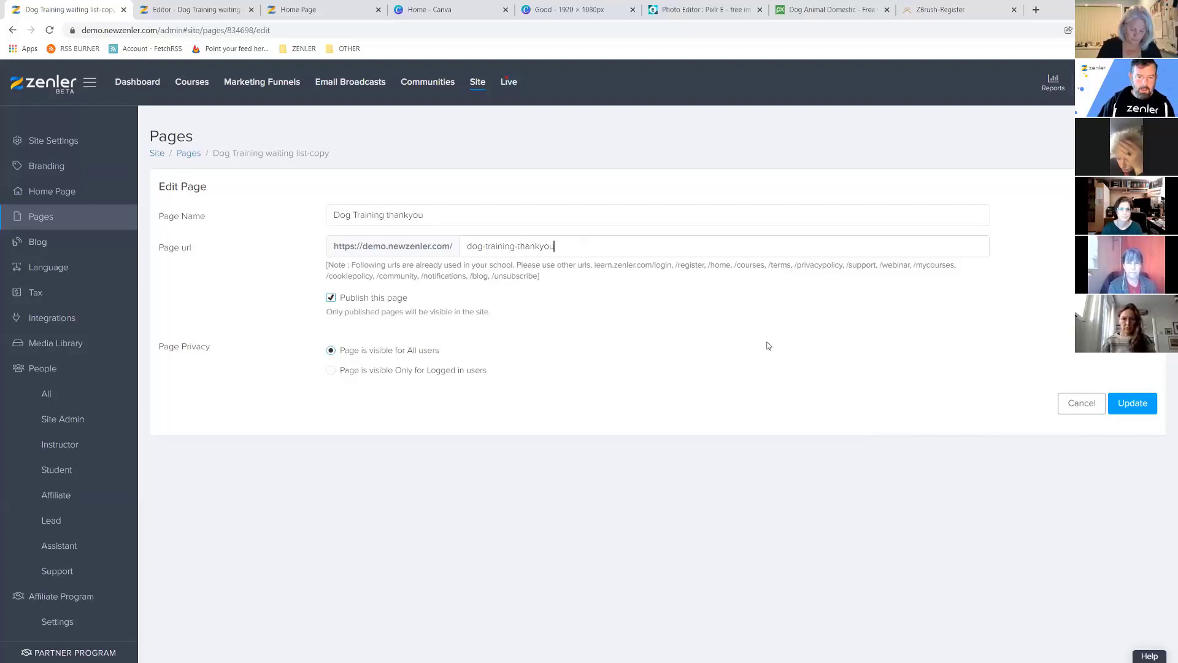
left_click(1140, 407)
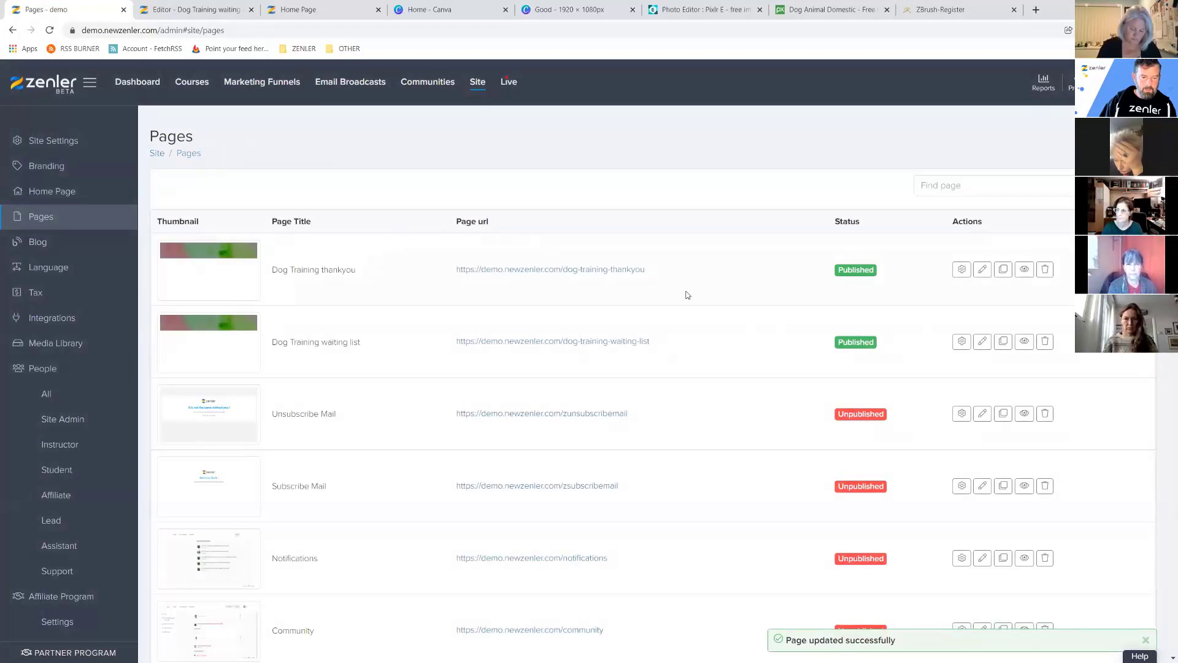
left_click(982, 268)
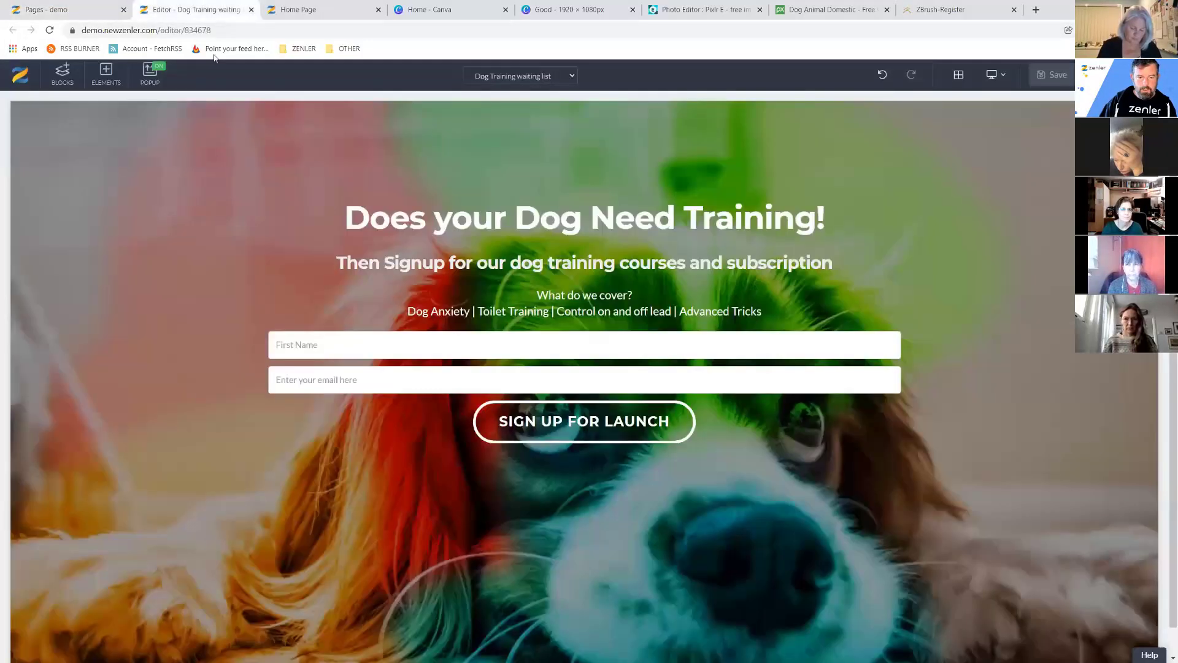
Open the Dog Training thankyou page in the editor and delete its sign-up form.
left_click(190, 9)
left_click(982, 268)
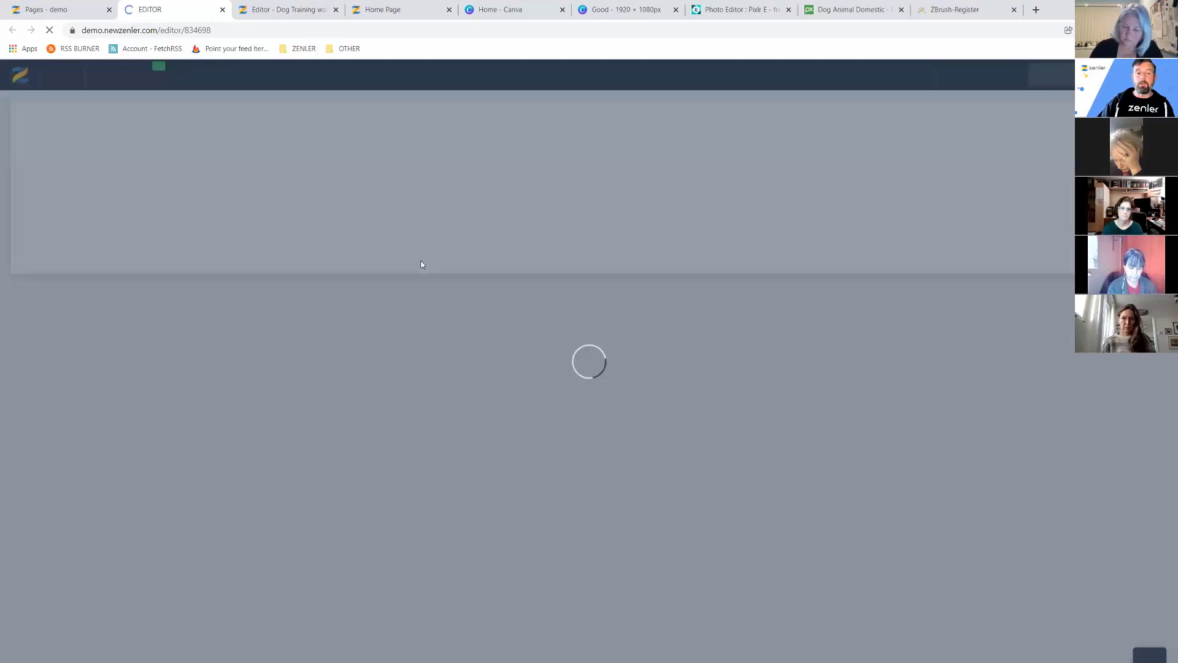
left_click(264, 14)
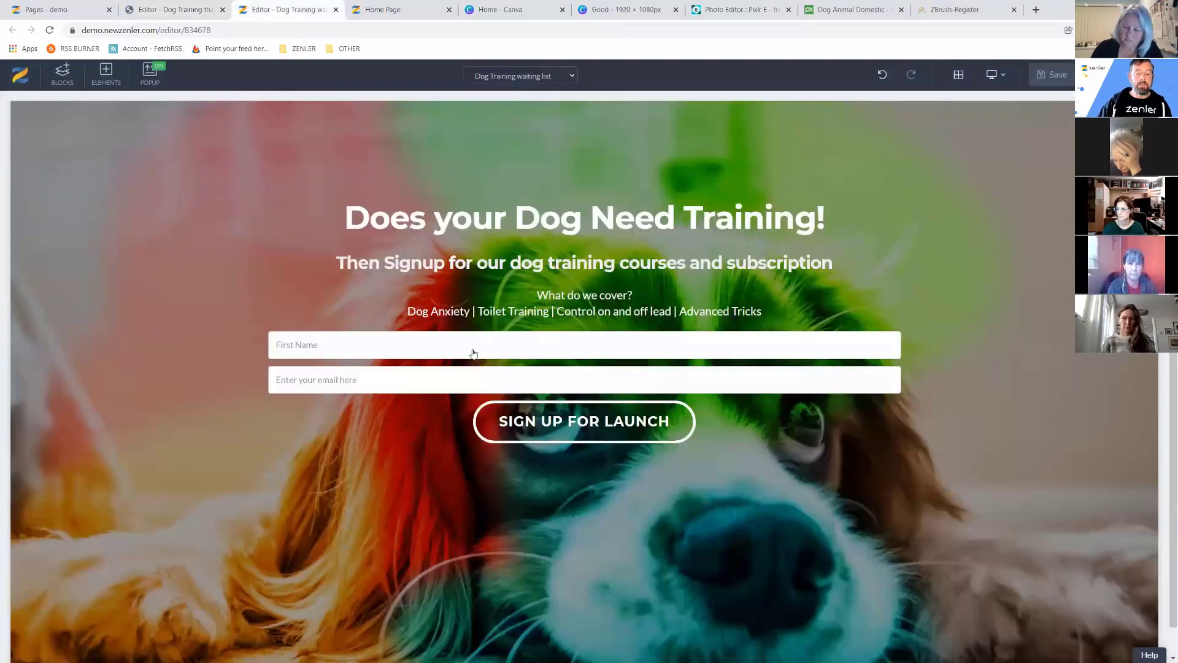
left_click(194, 17)
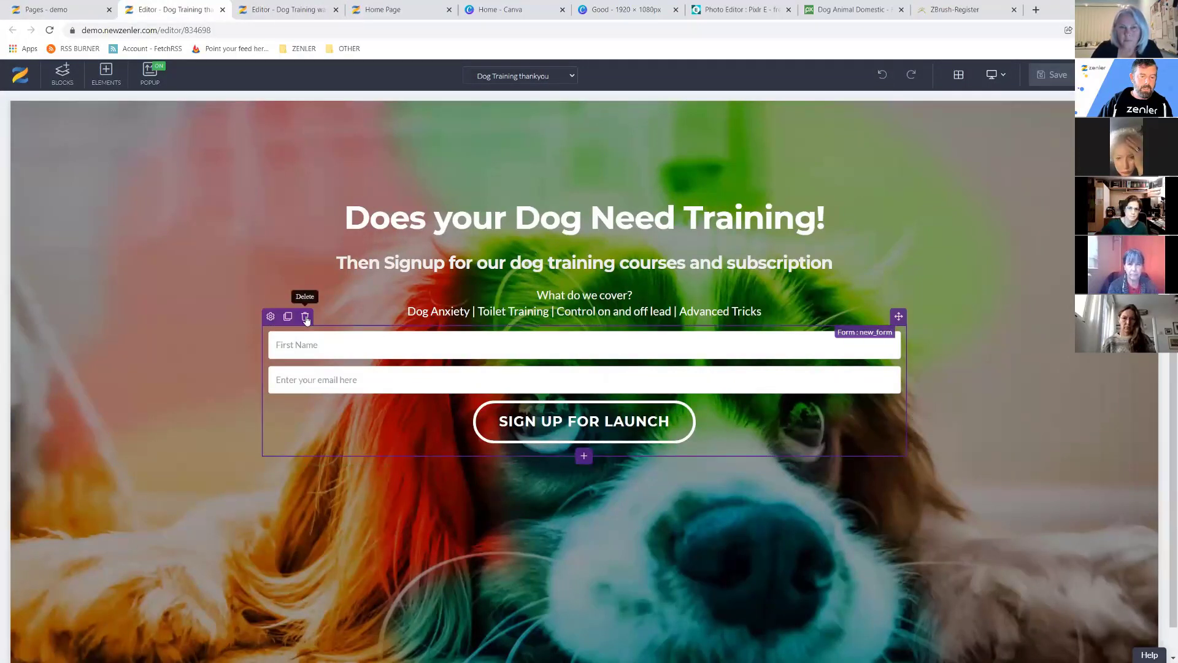
left_click(303, 317)
left_click(611, 202)
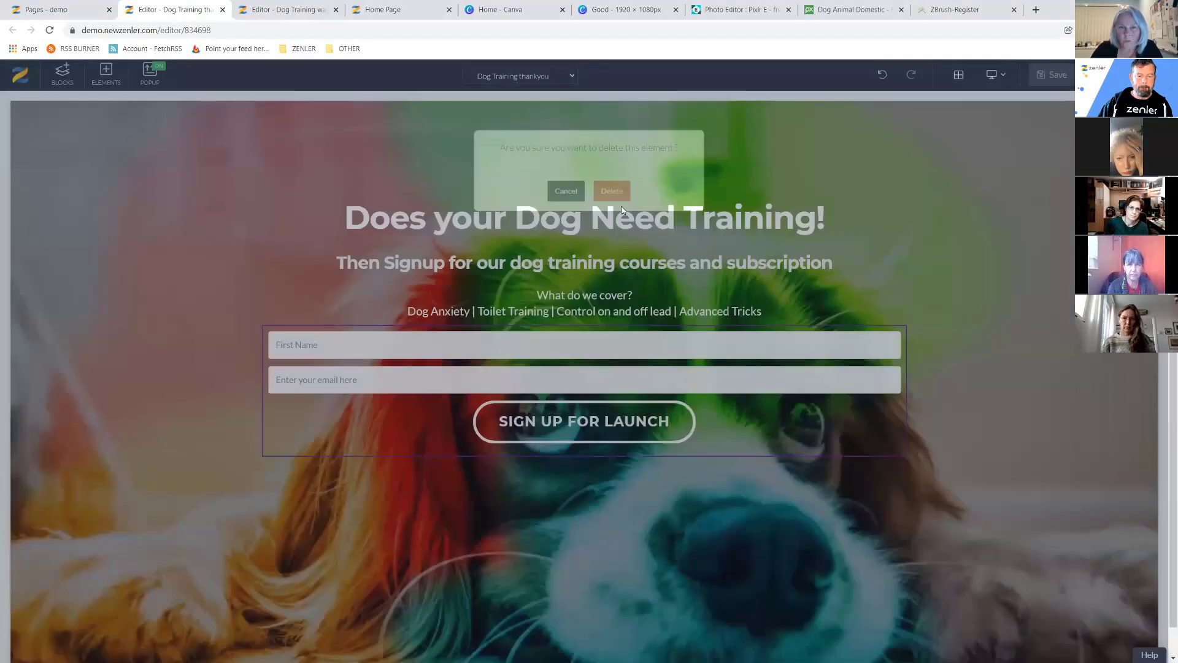
left_click(704, 227)
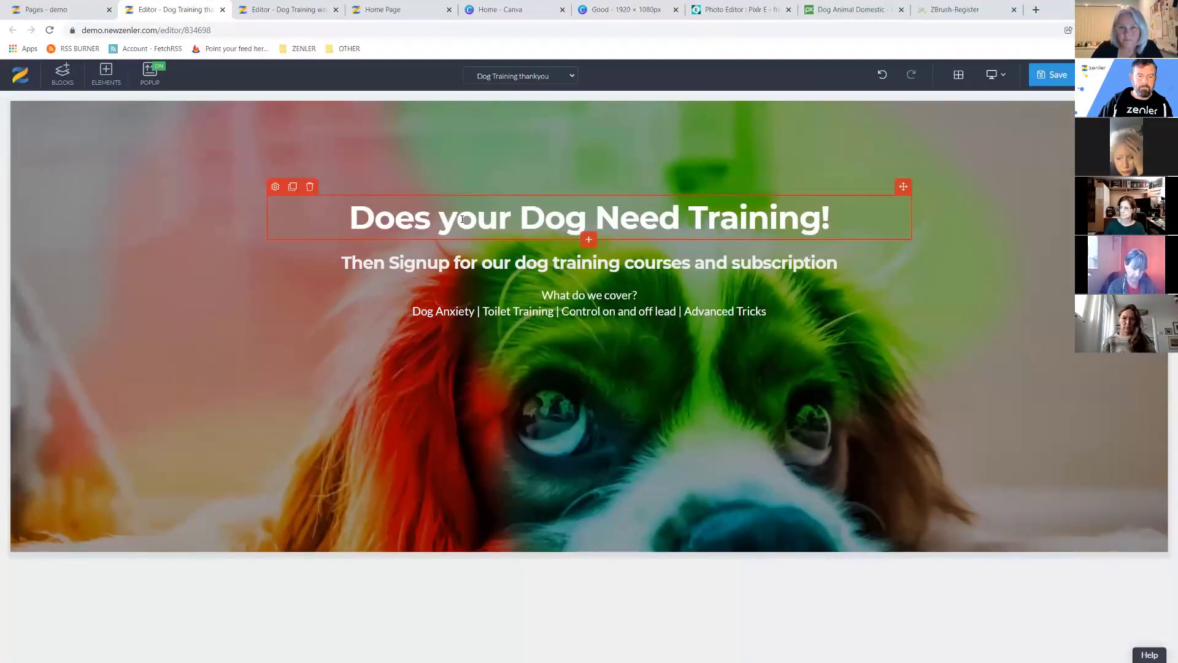
Replace the headline with 'THANK YOU WE WILL NOTIFY YOU ON LAUNCH', fixing the NOTFIY typo.
left_click_drag(834, 222, 348, 220)
type("THAN")
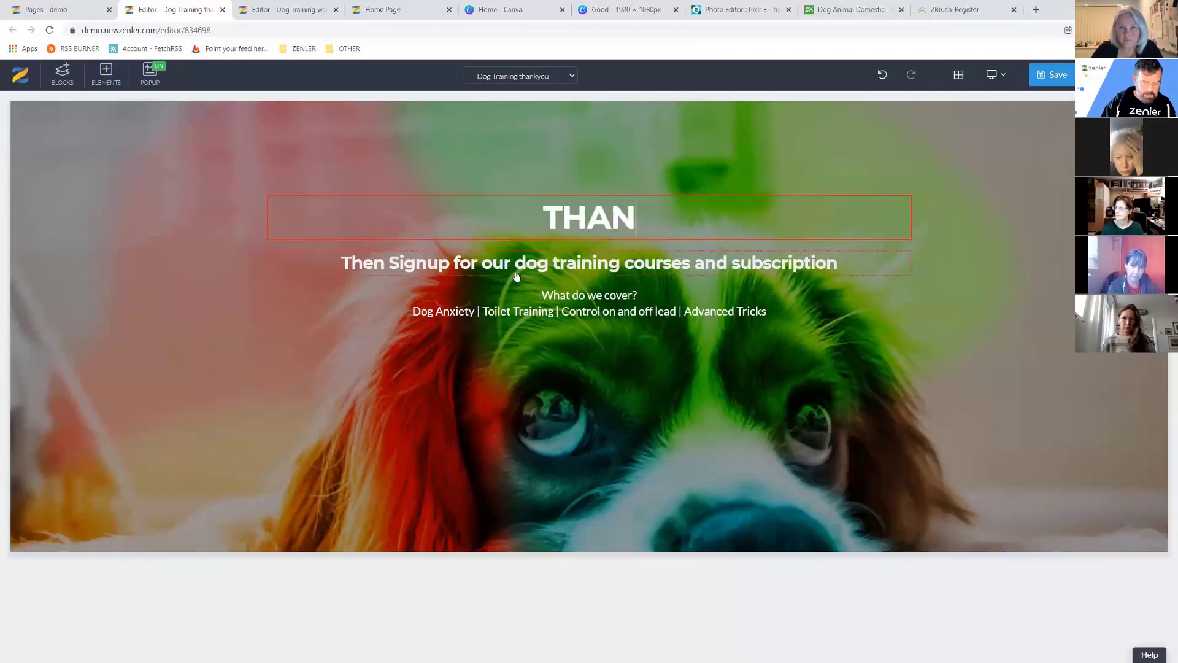
type("K YOU WE WILL NOTFIY YOU ON LAUN")
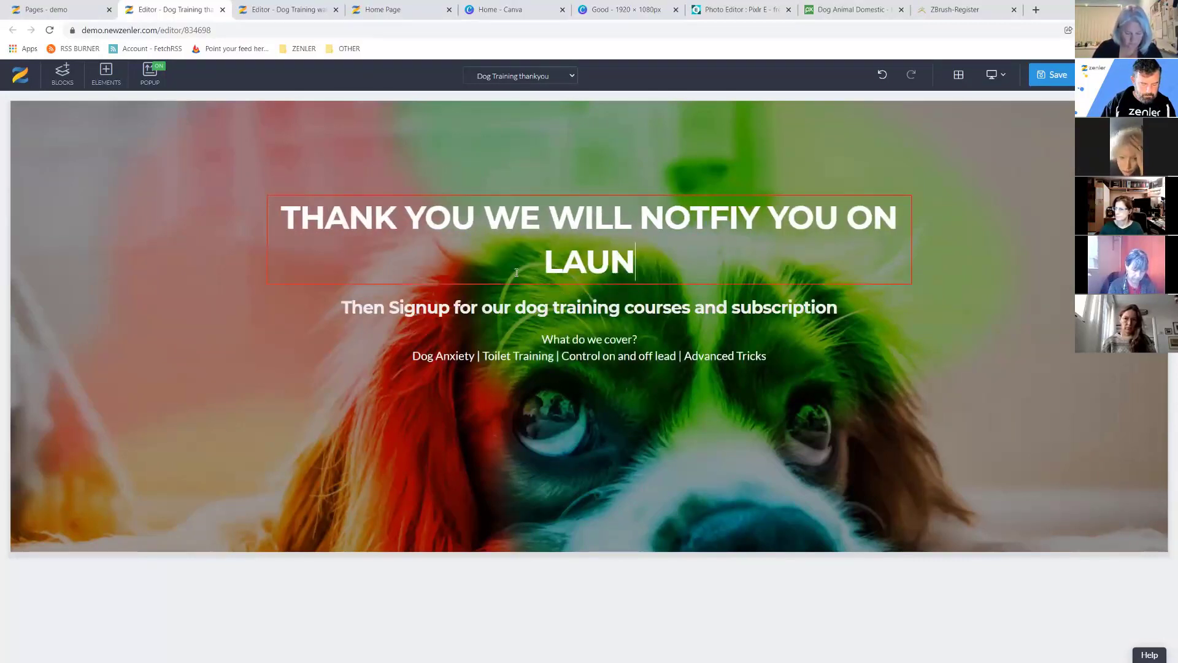
type("CH")
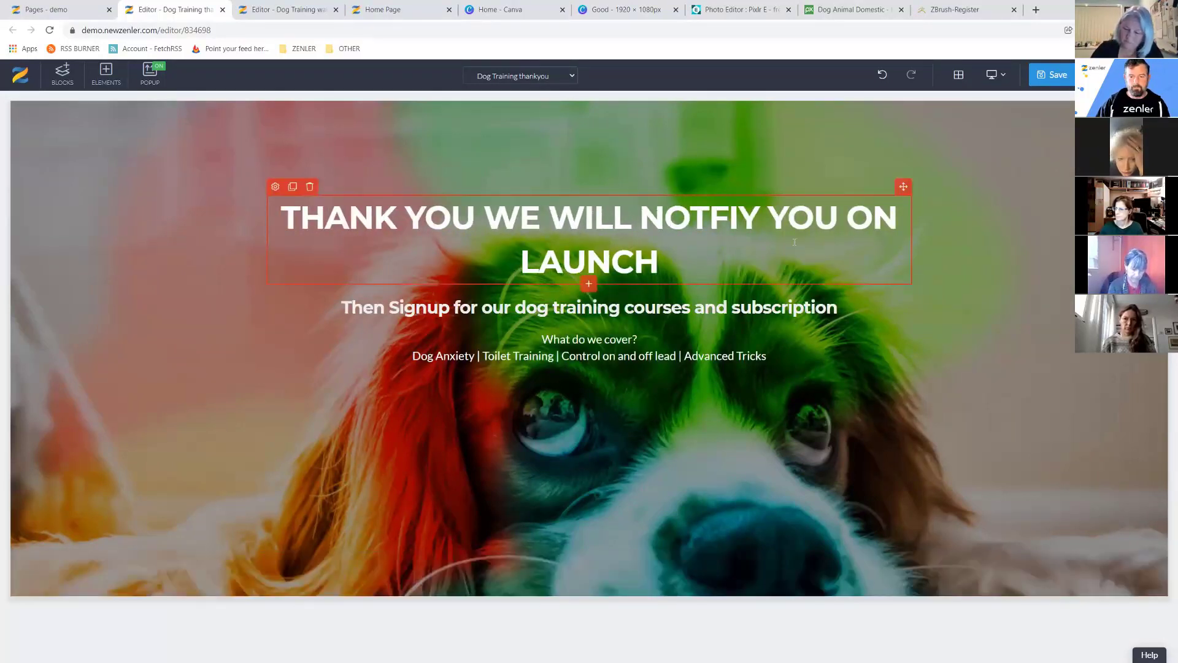
left_click_drag(760, 217, 709, 219)
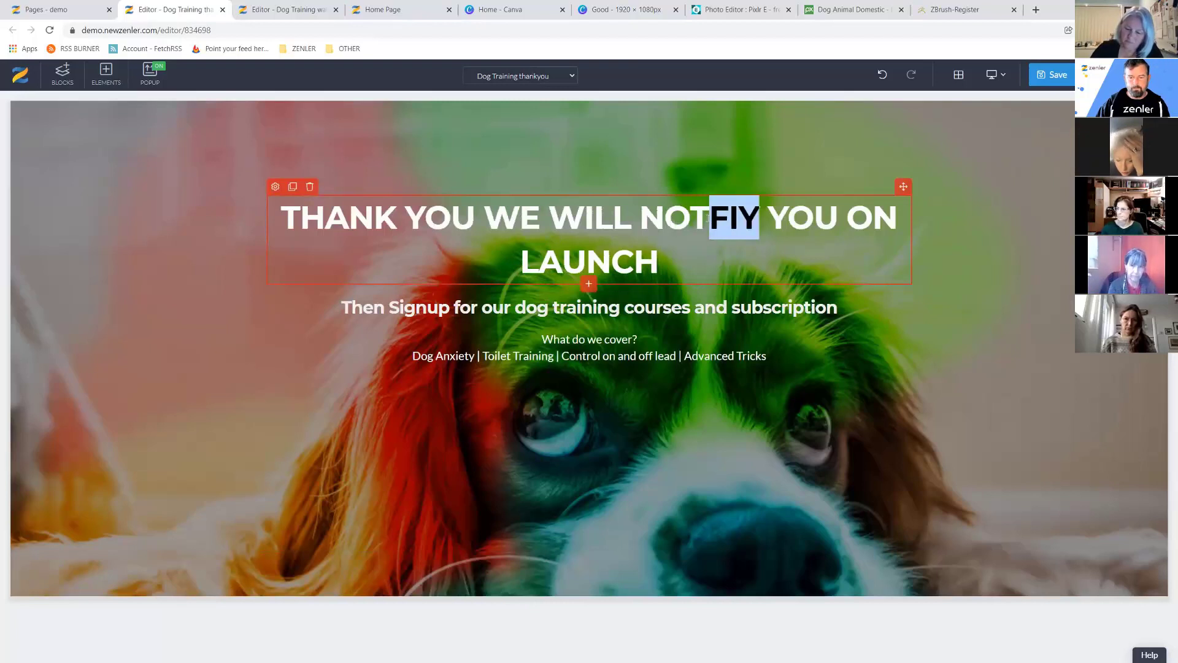
type("IFY")
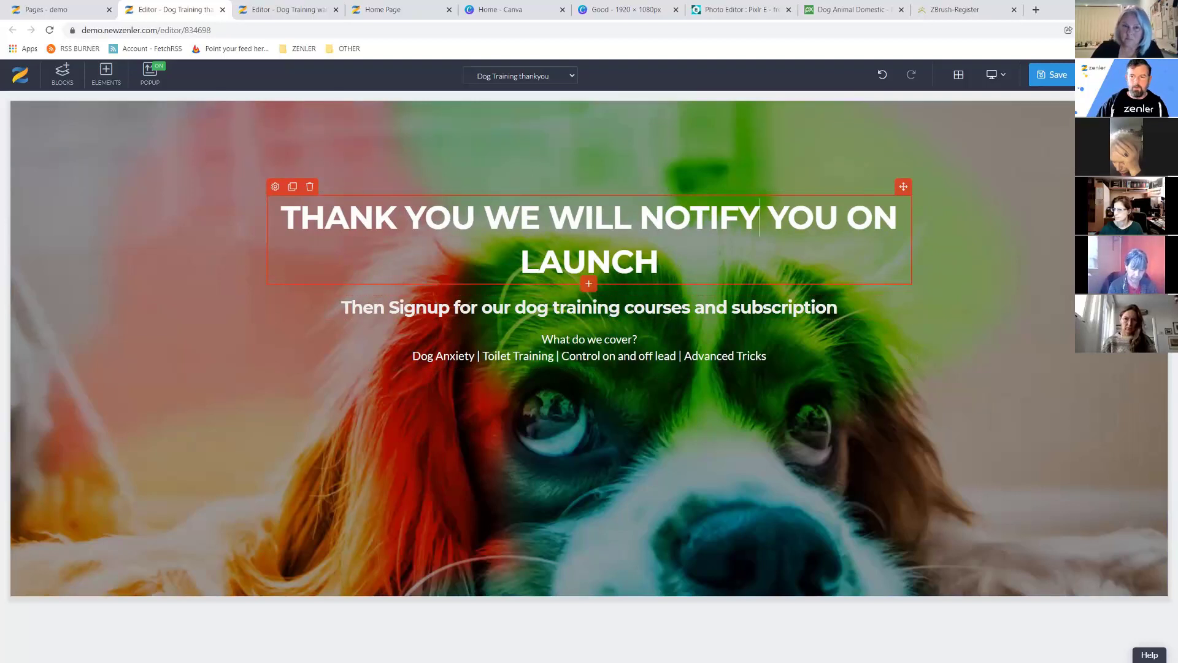
Save the thank-you page with its SEO settings, close the editor, and return to Pages.
left_click(1052, 74)
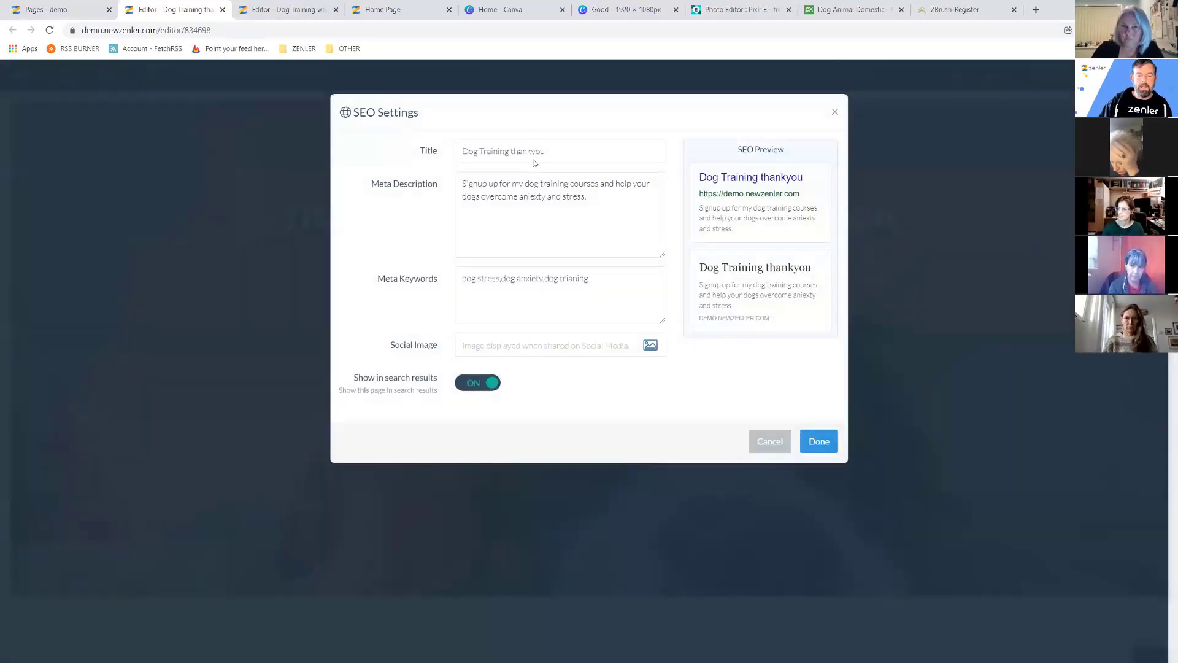
left_click(818, 441)
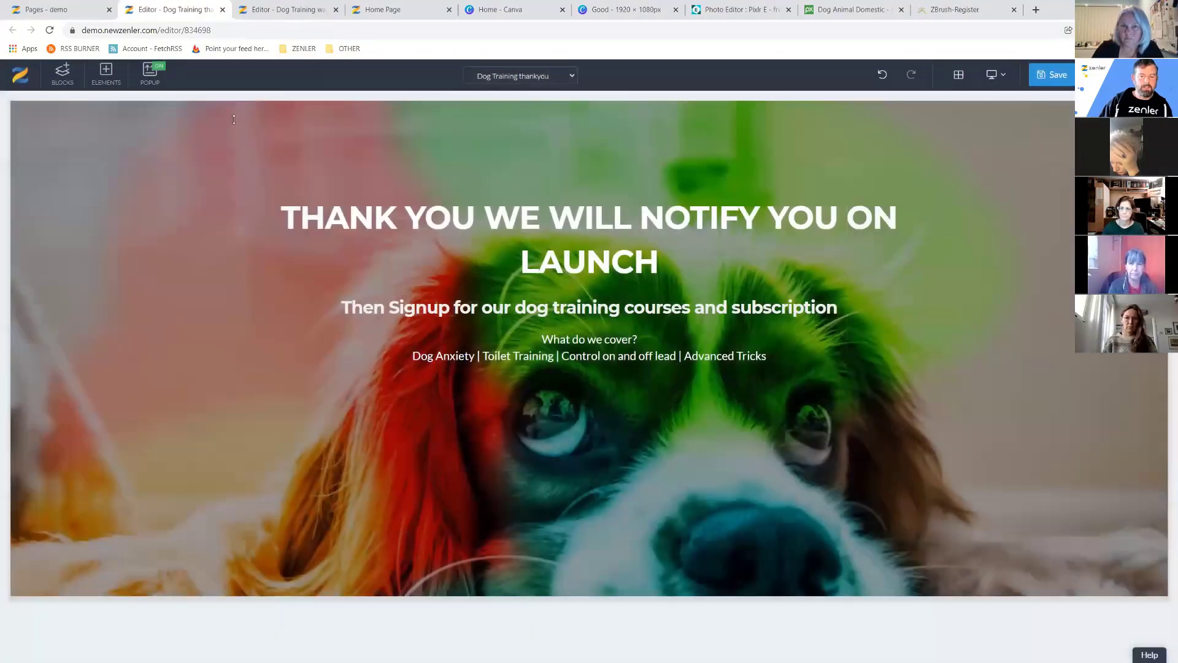
left_click(1047, 87)
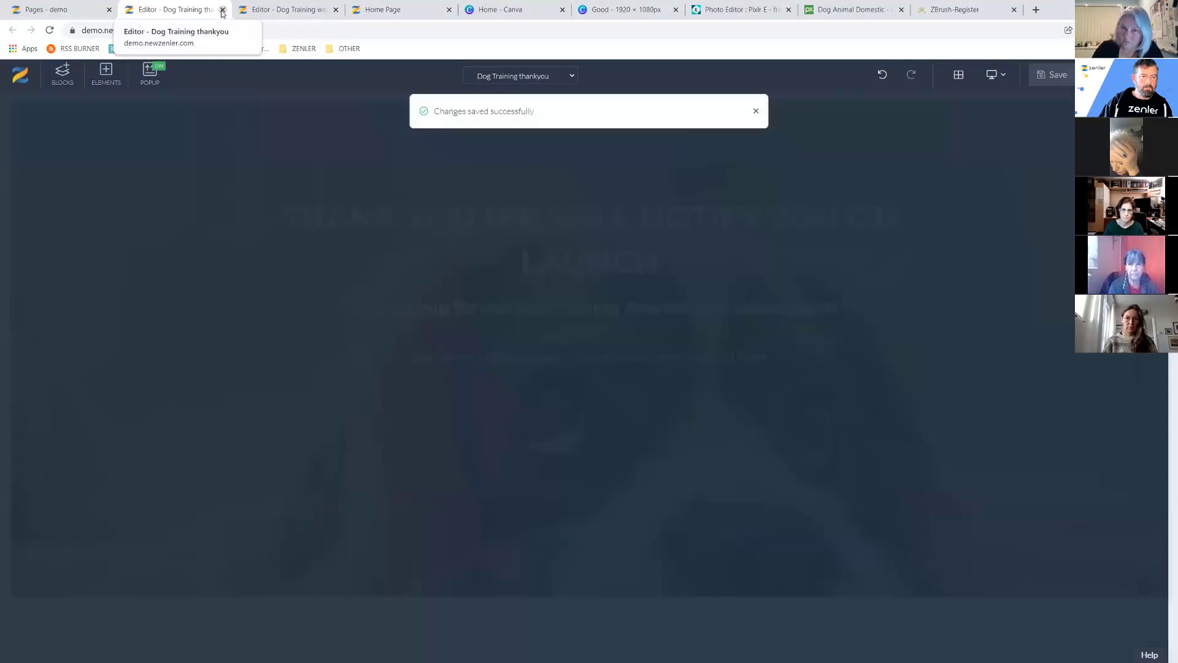
left_click(222, 10)
left_click(91, 14)
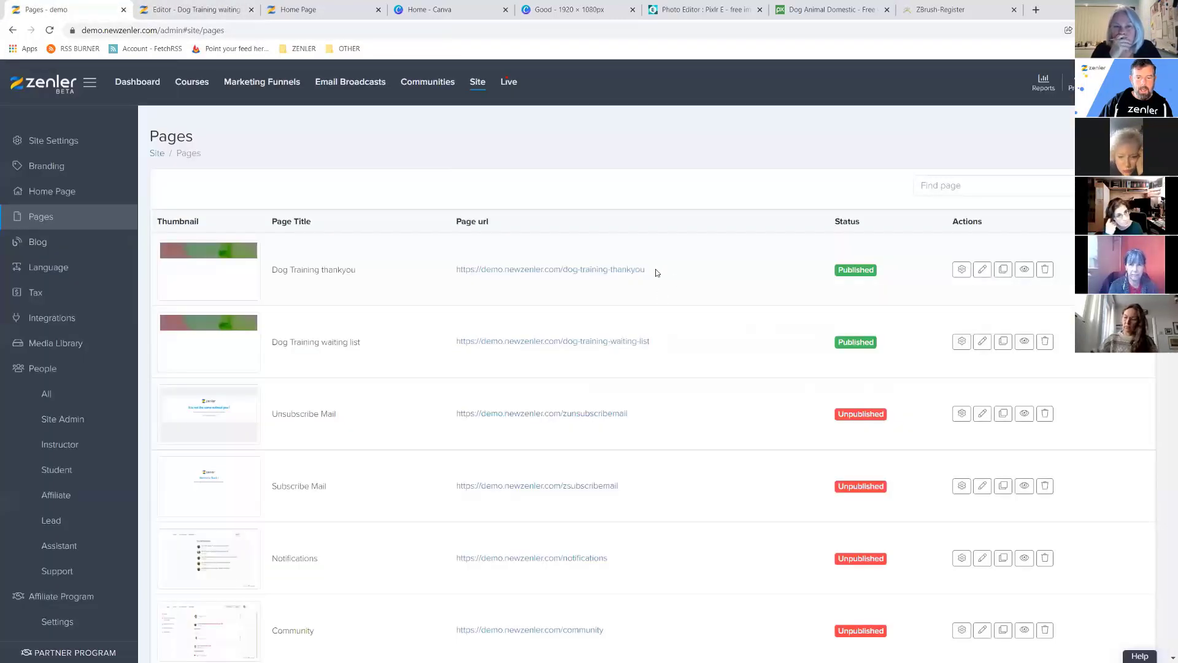
Preview and close the thank-you page, then select its /dog-training-thankyou address to copy.
left_click(1014, 278)
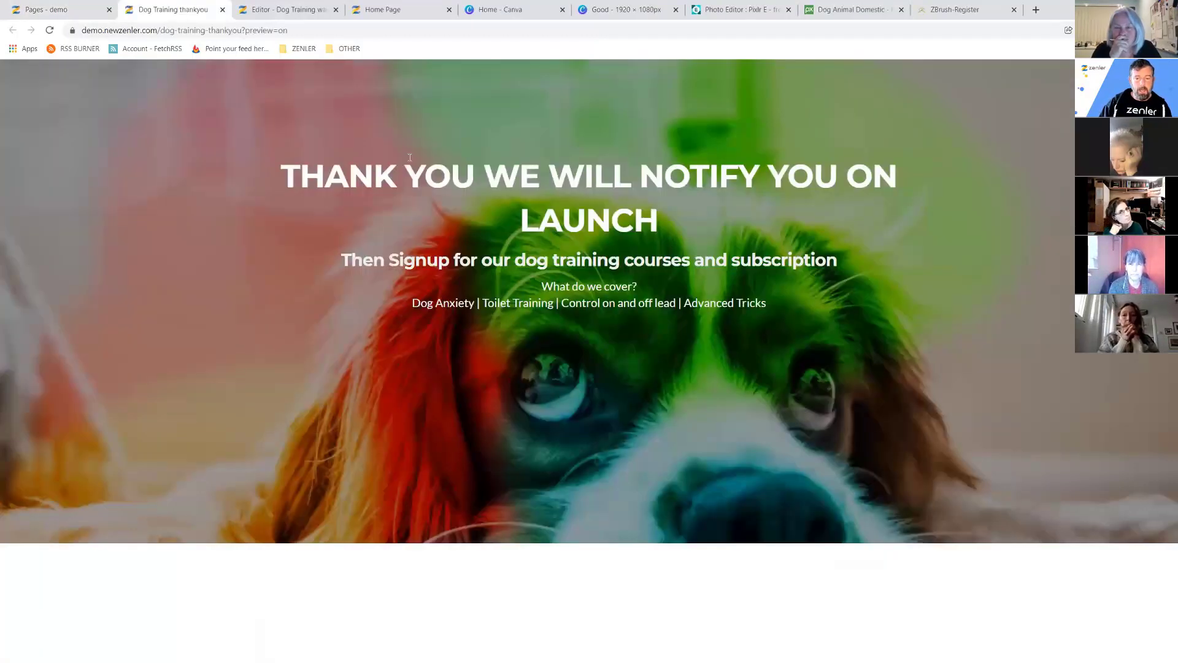
left_click(221, 10)
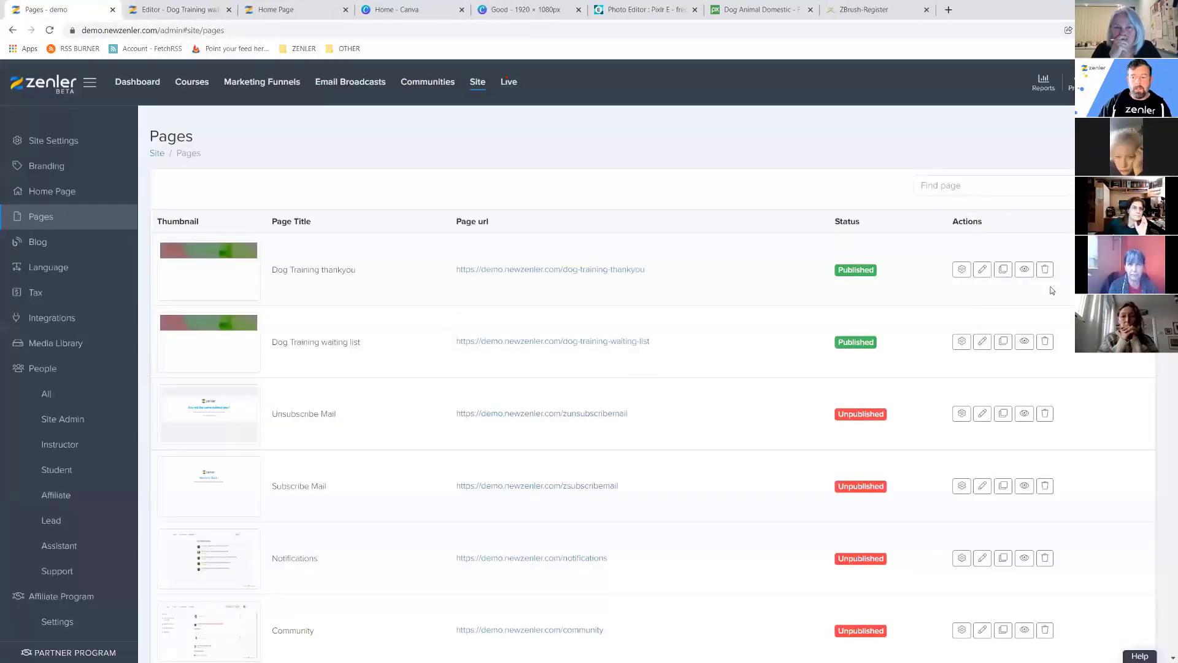
left_click_drag(645, 270, 559, 271)
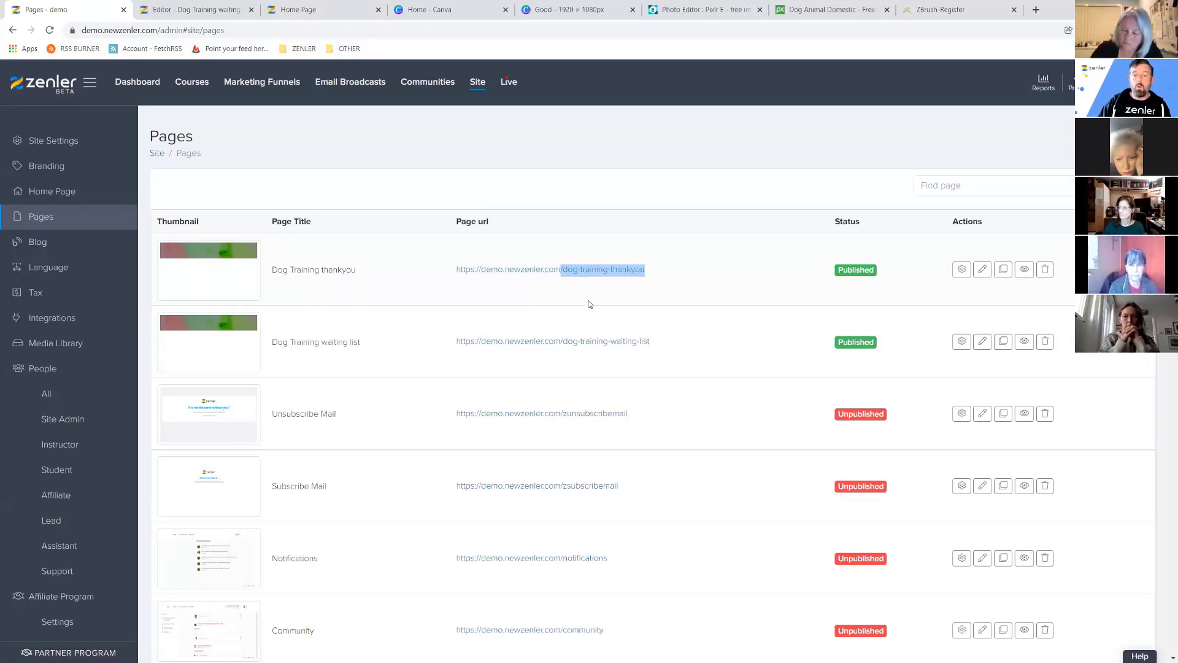
left_click_drag(632, 415, 559, 418)
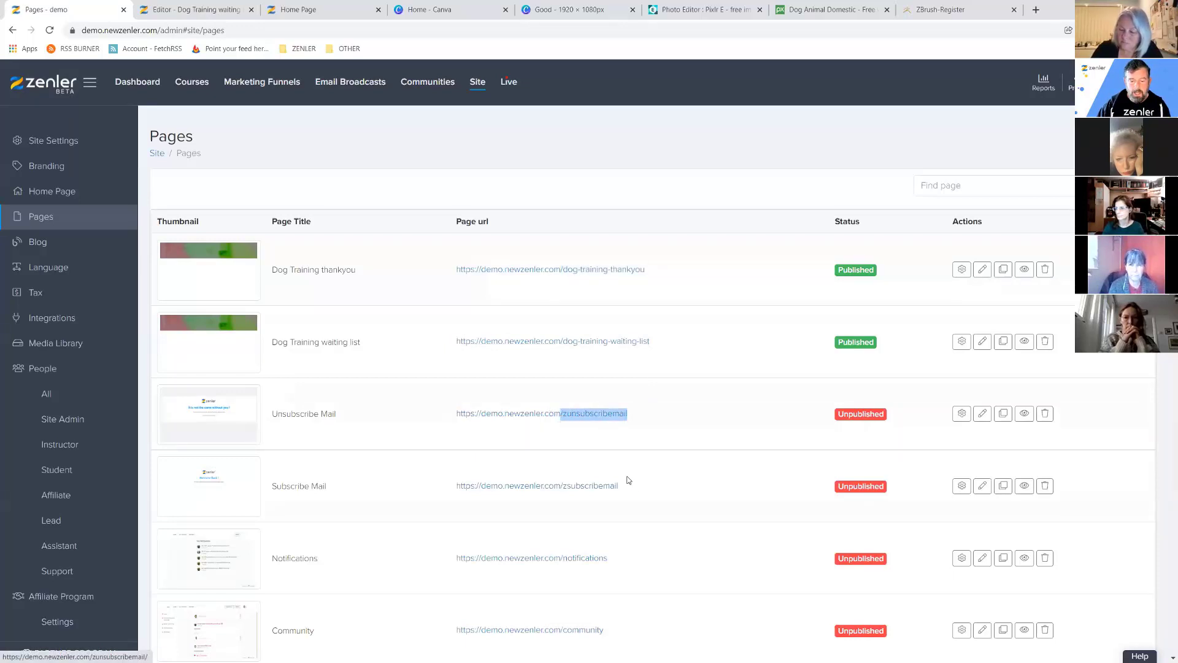
left_click(625, 500)
left_click_drag(612, 488, 560, 491)
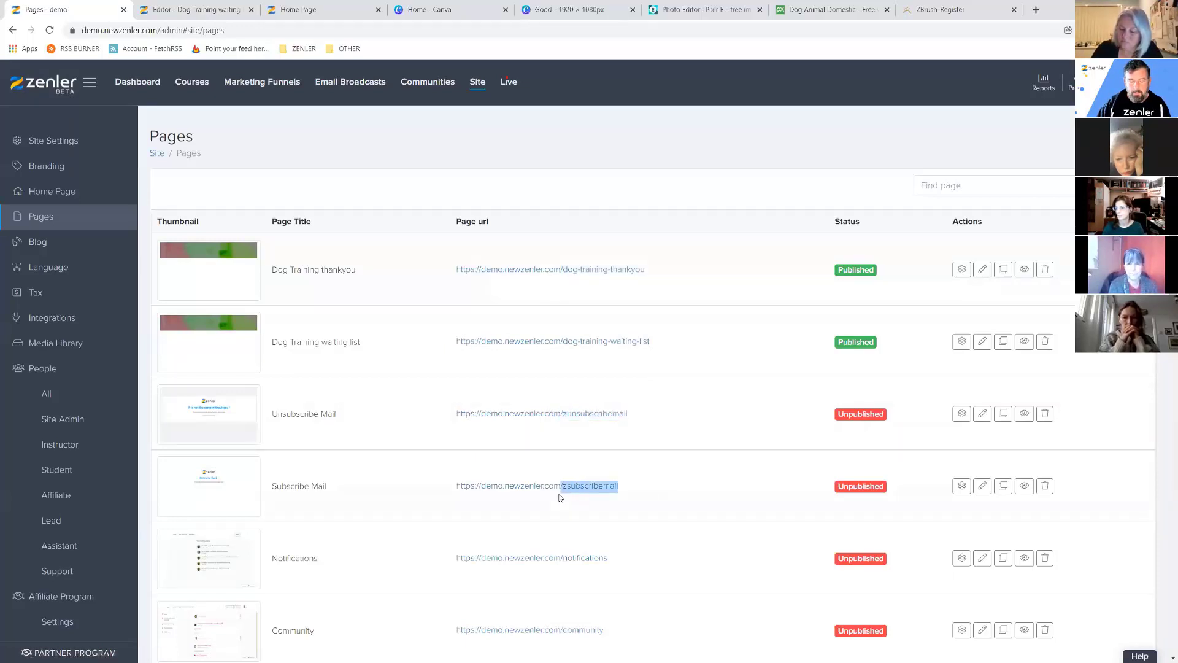
left_click_drag(621, 560, 560, 570)
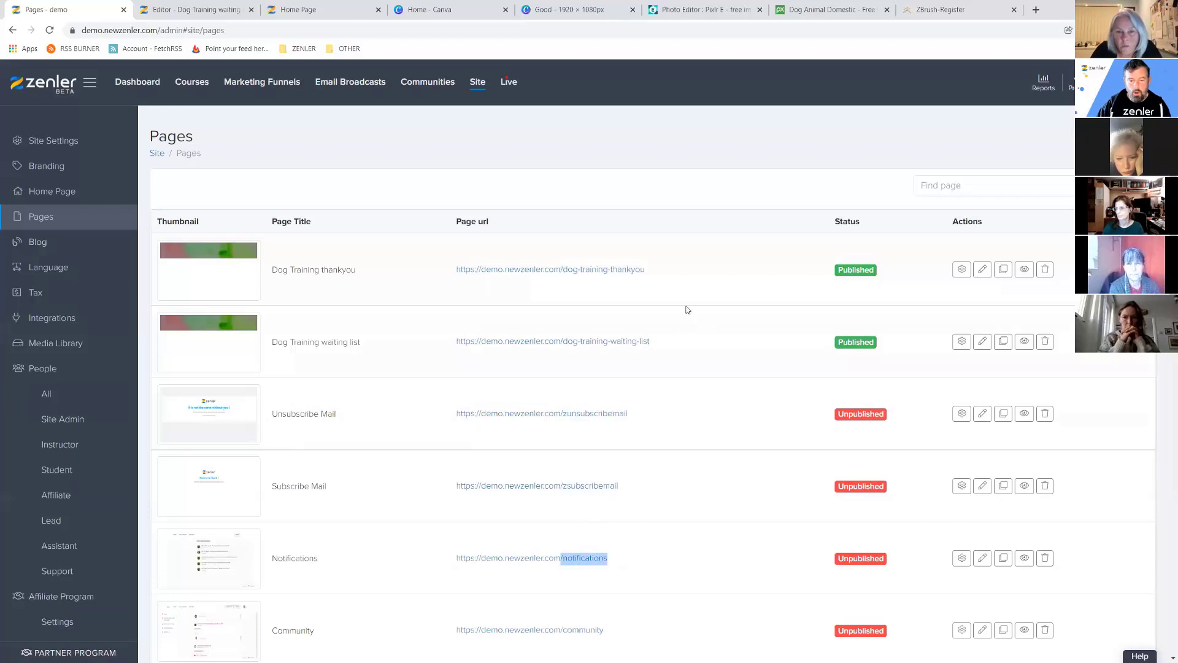
left_click(656, 272)
left_click_drag(649, 269, 560, 270)
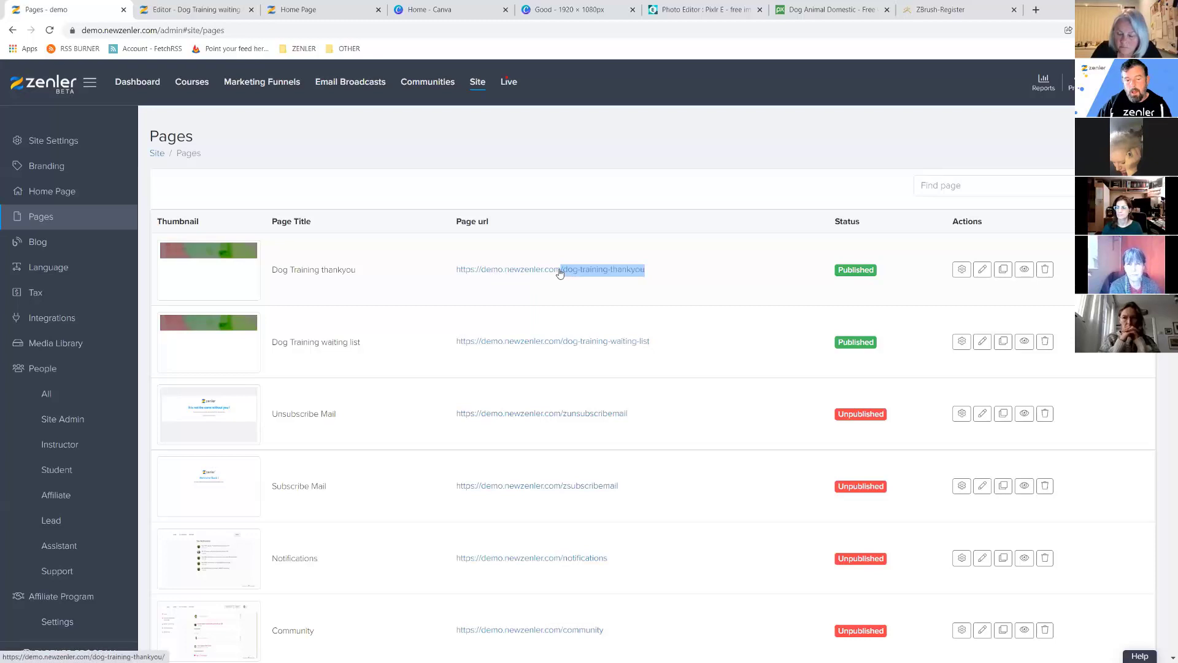
left_click_drag(651, 341, 560, 341)
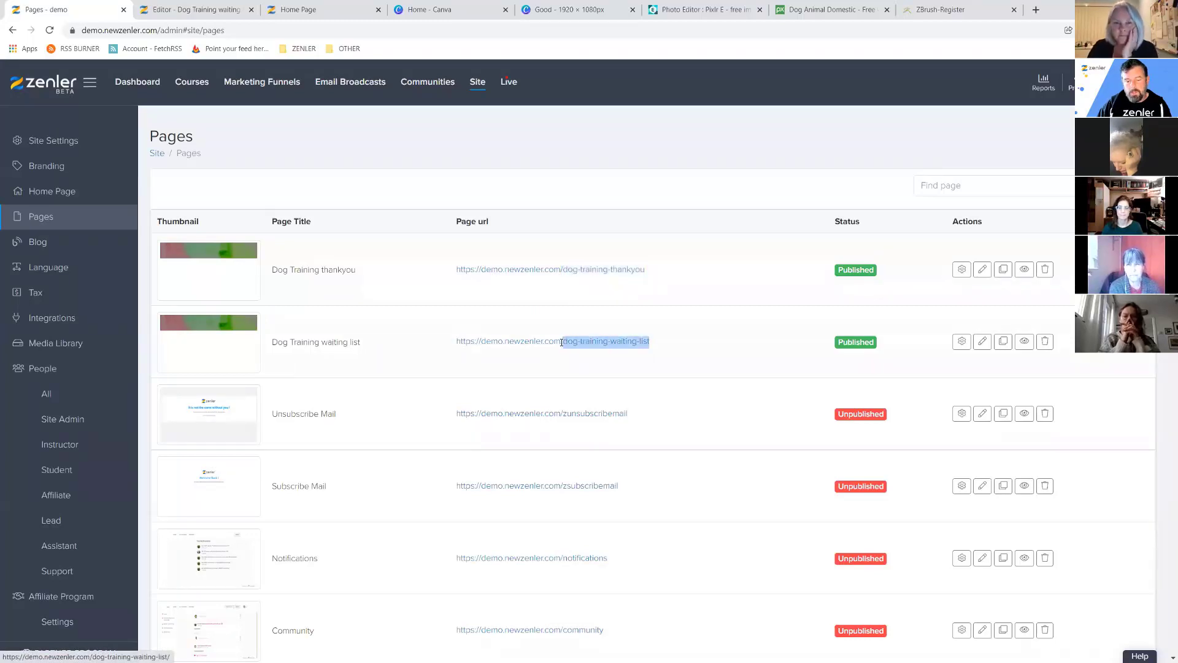
left_click_drag(628, 414, 560, 415)
left_click_drag(651, 269, 560, 269)
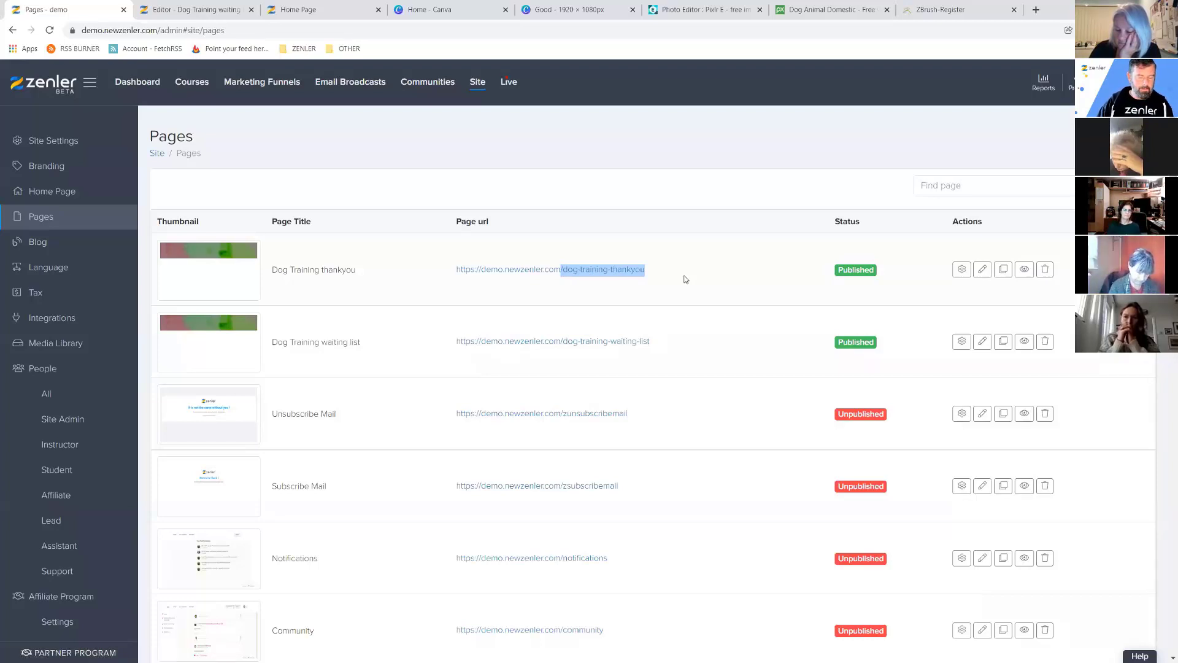
Set the waiting-list form's post-submit action to Go to Link with the pasted thank-you URL.
left_click(195, 9)
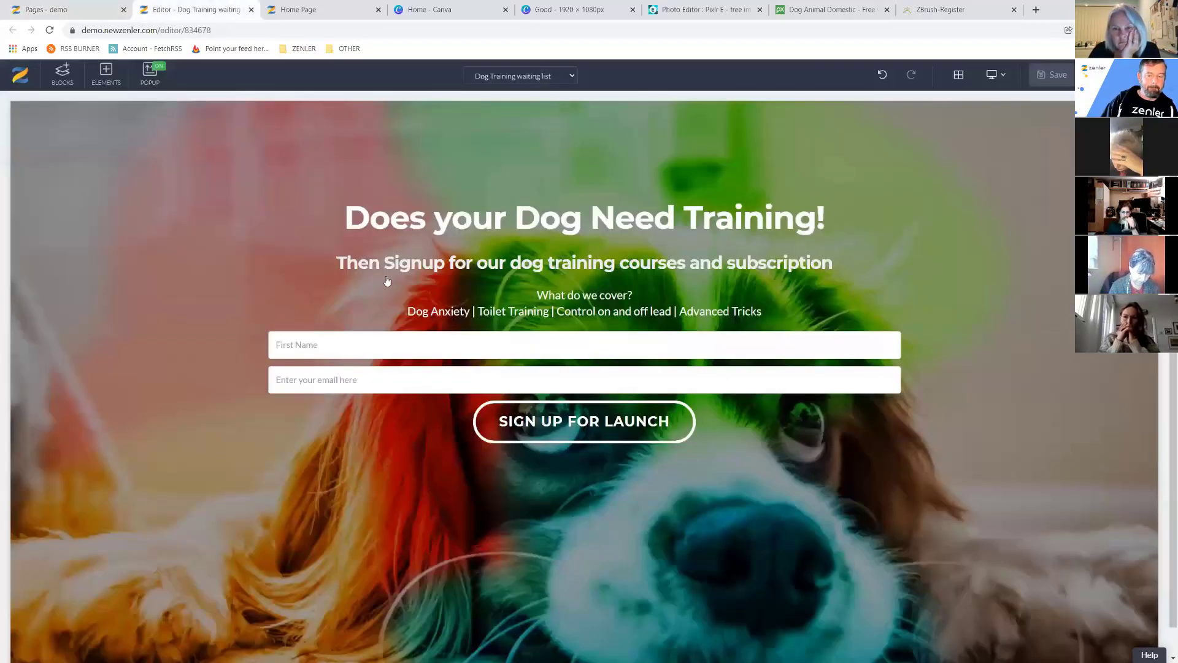
mouse_move(506, 432)
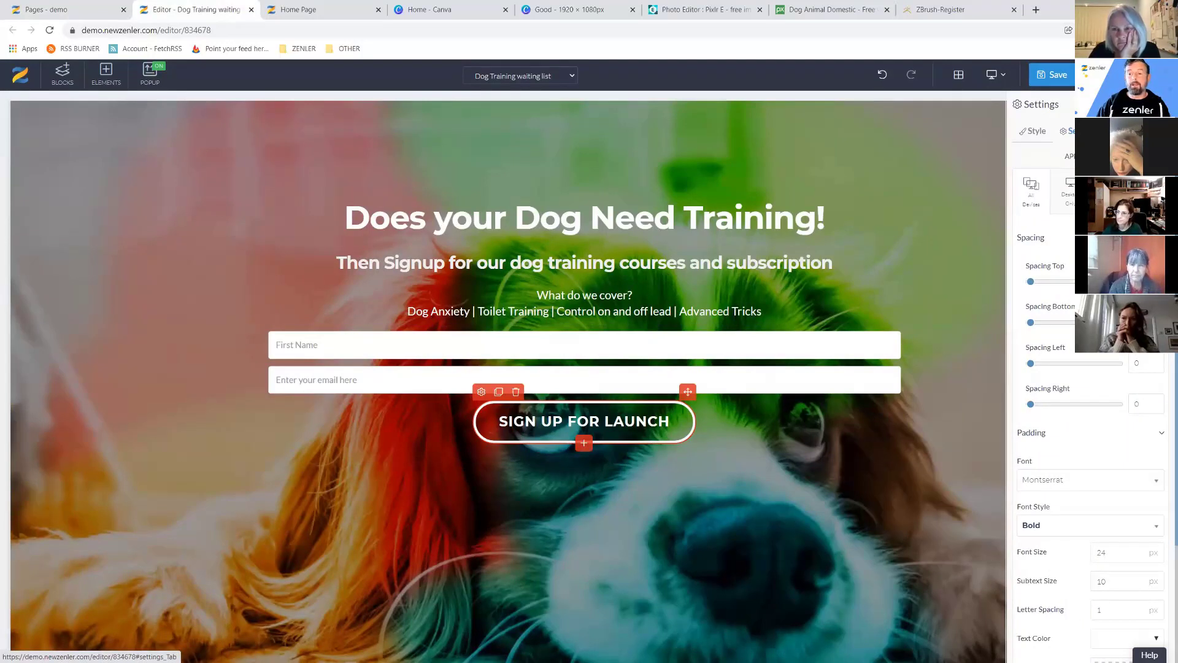
left_click(1071, 131)
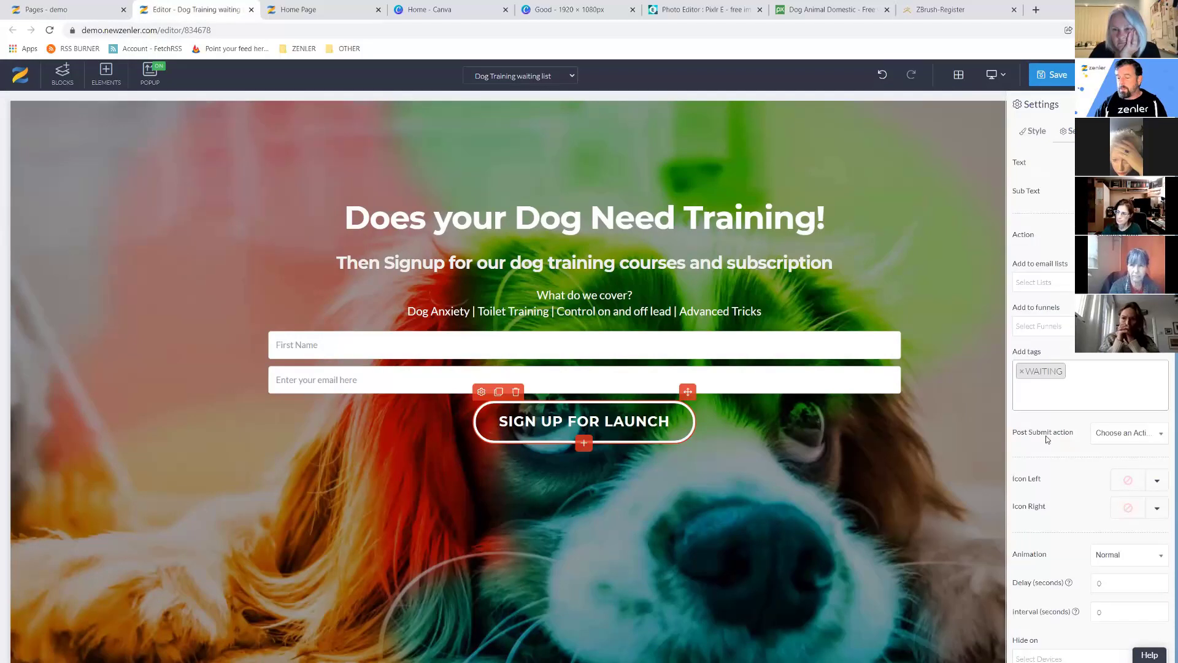
left_click(1161, 435)
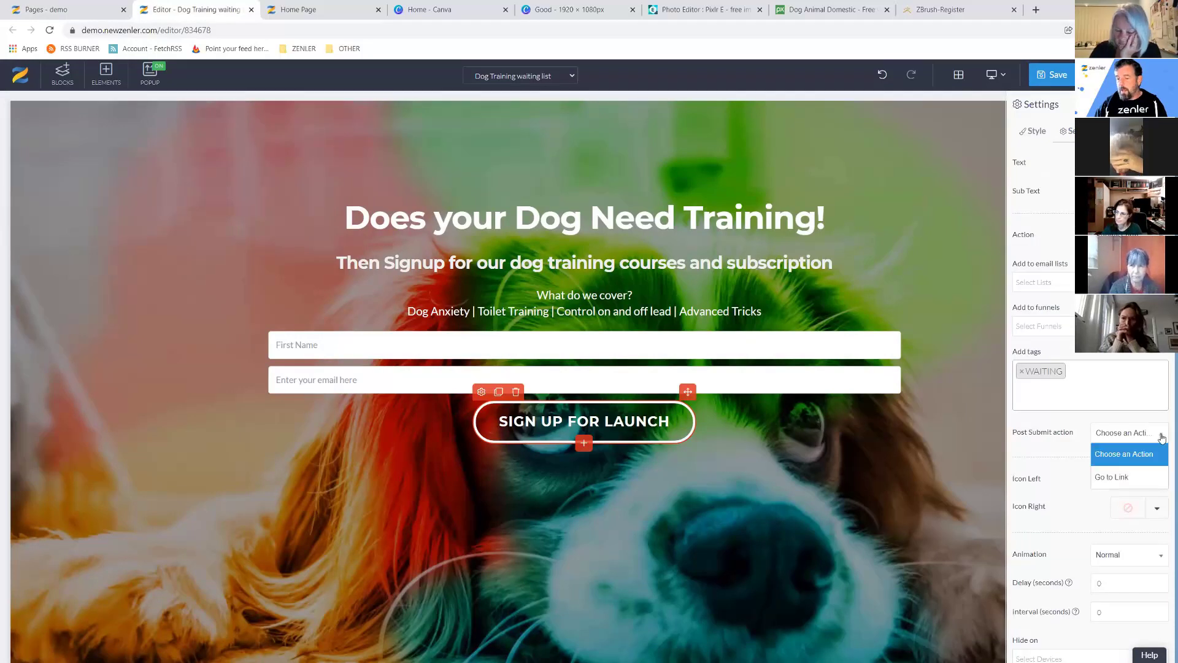
left_click(1111, 476)
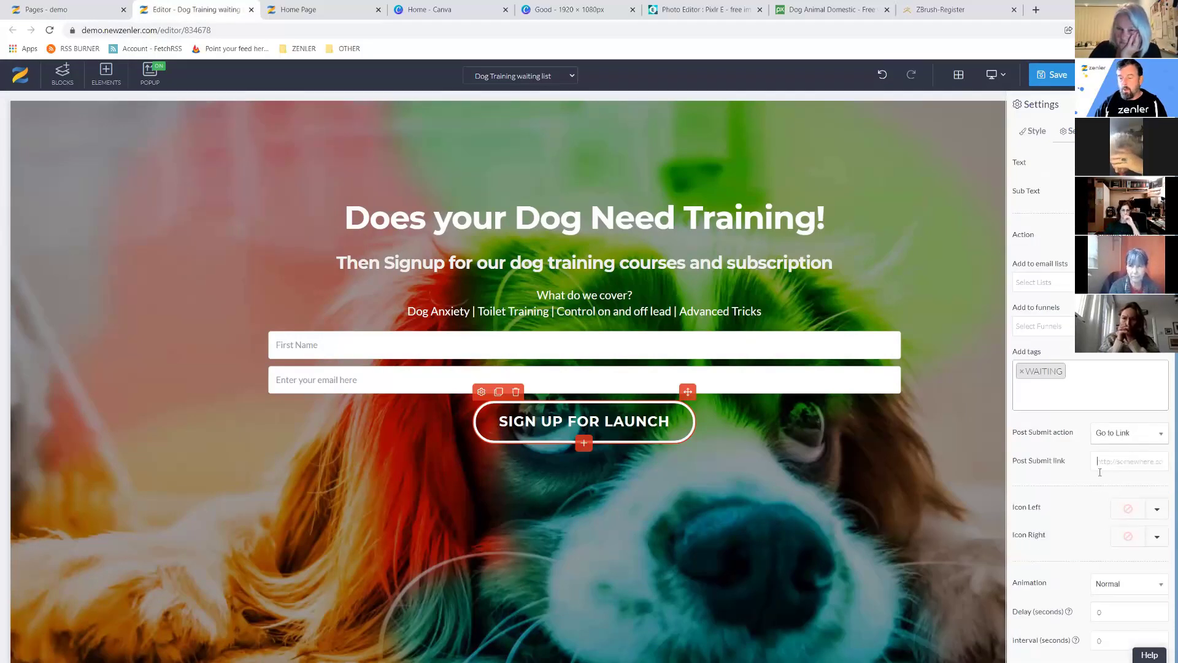
key("ctrl+v")
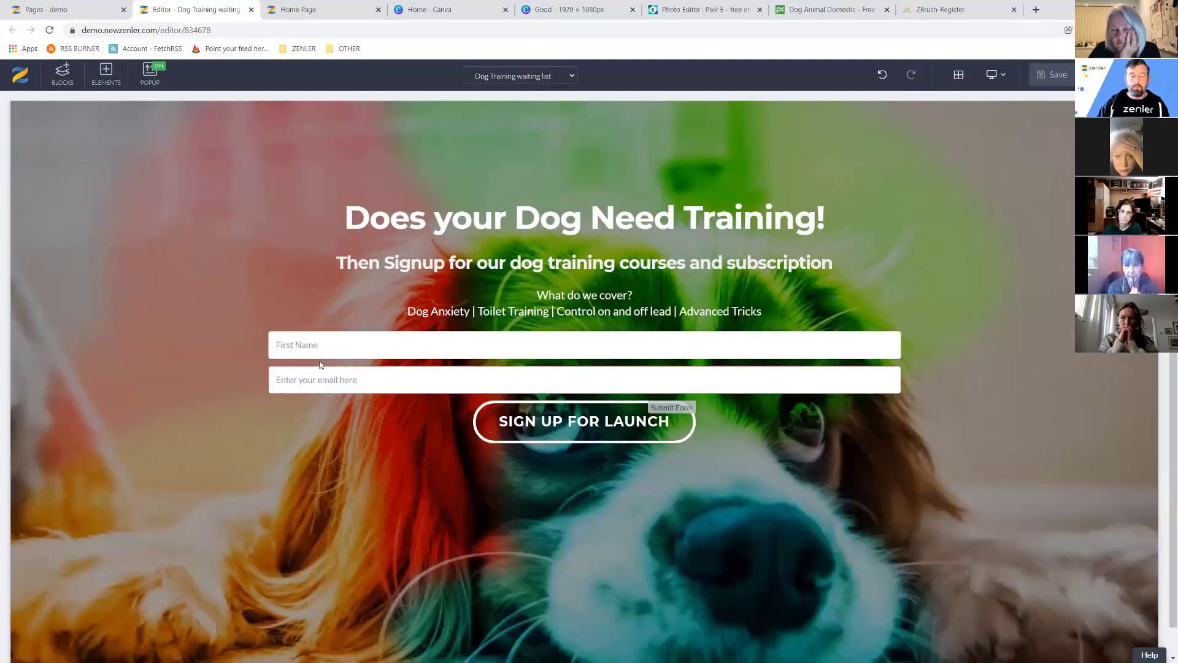
Verify the SIGN UP FOR LAUNCH button's redirect settings, then view the live home page.
left_click(503, 428)
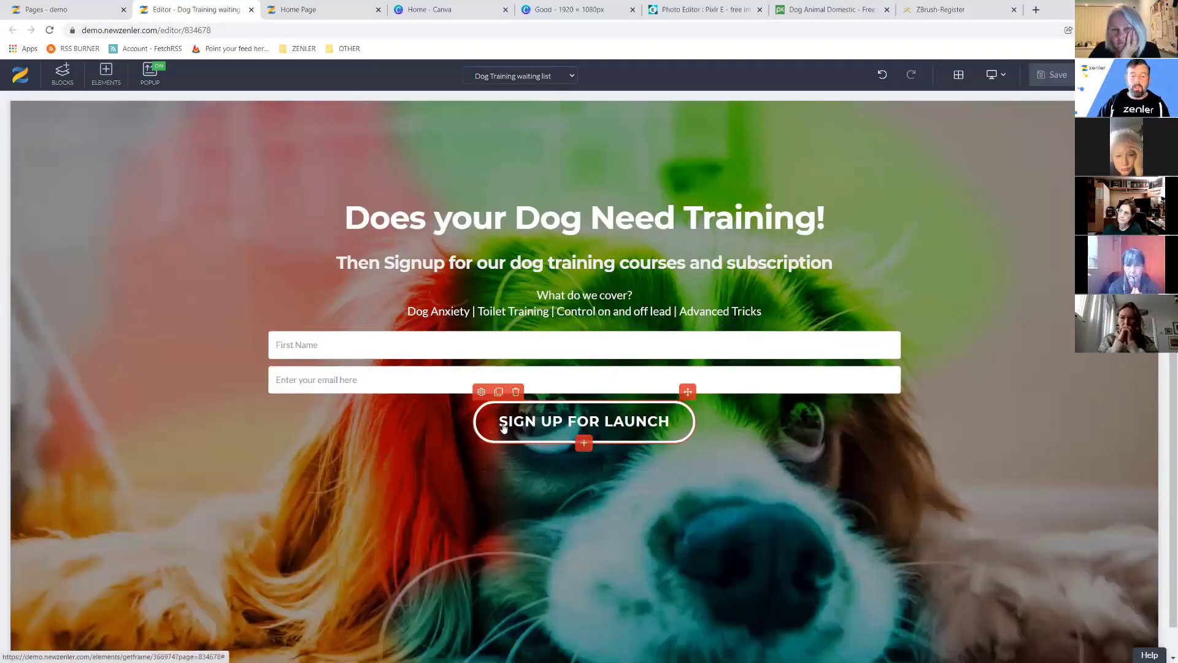
left_click(481, 392)
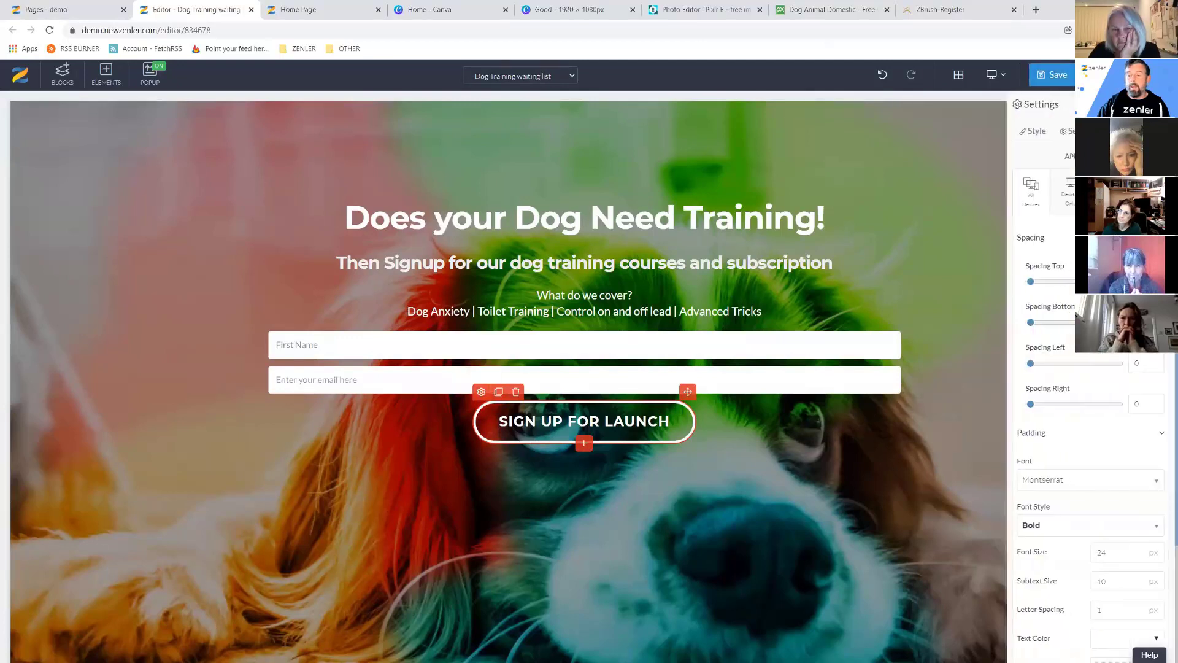
left_click(1071, 131)
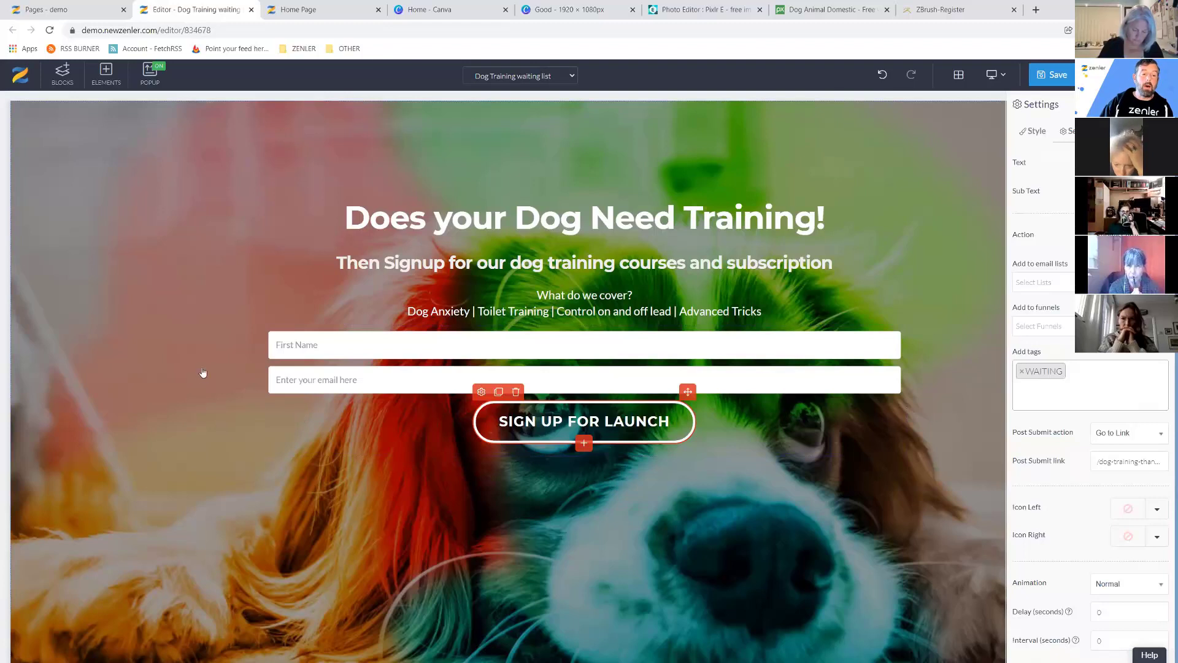
left_click(303, 9)
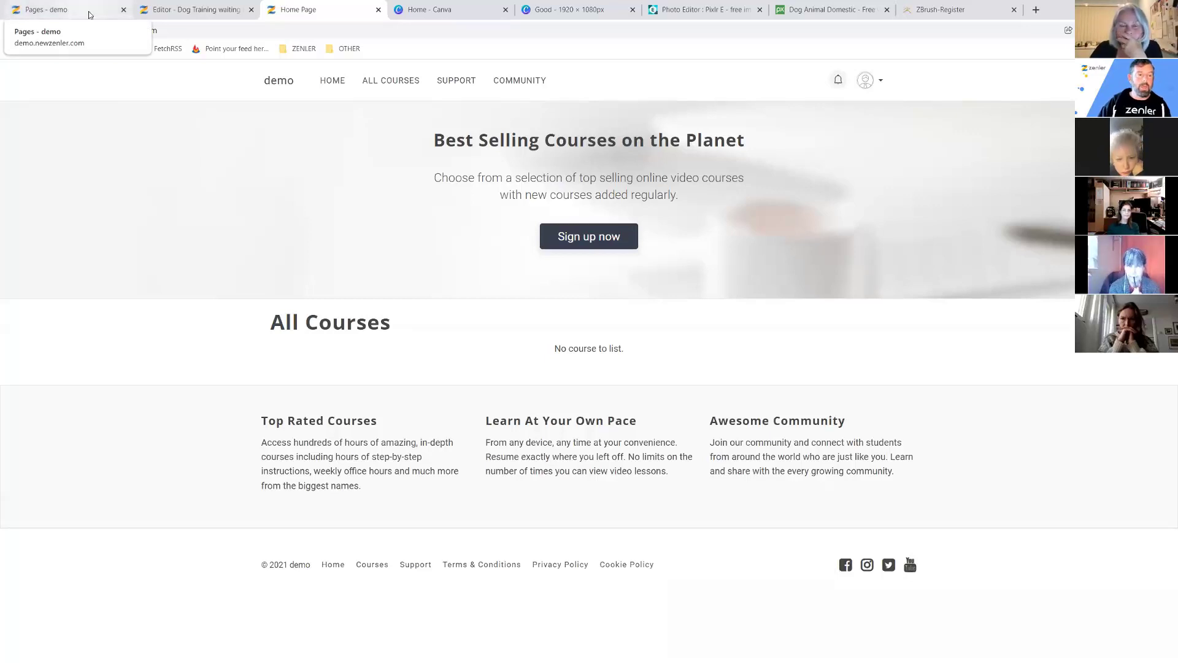
Make Dog Training waiting list the homepage for logged-out visitors.
left_click(89, 12)
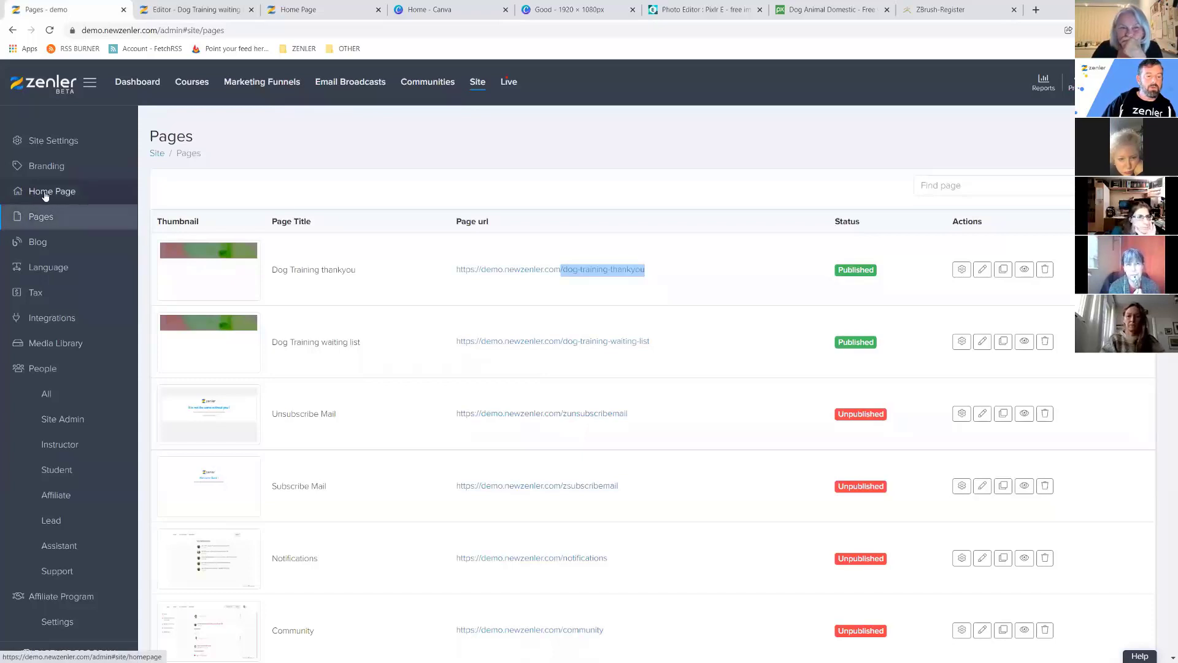
left_click_drag(362, 343, 275, 344)
left_click_drag(378, 343, 279, 344)
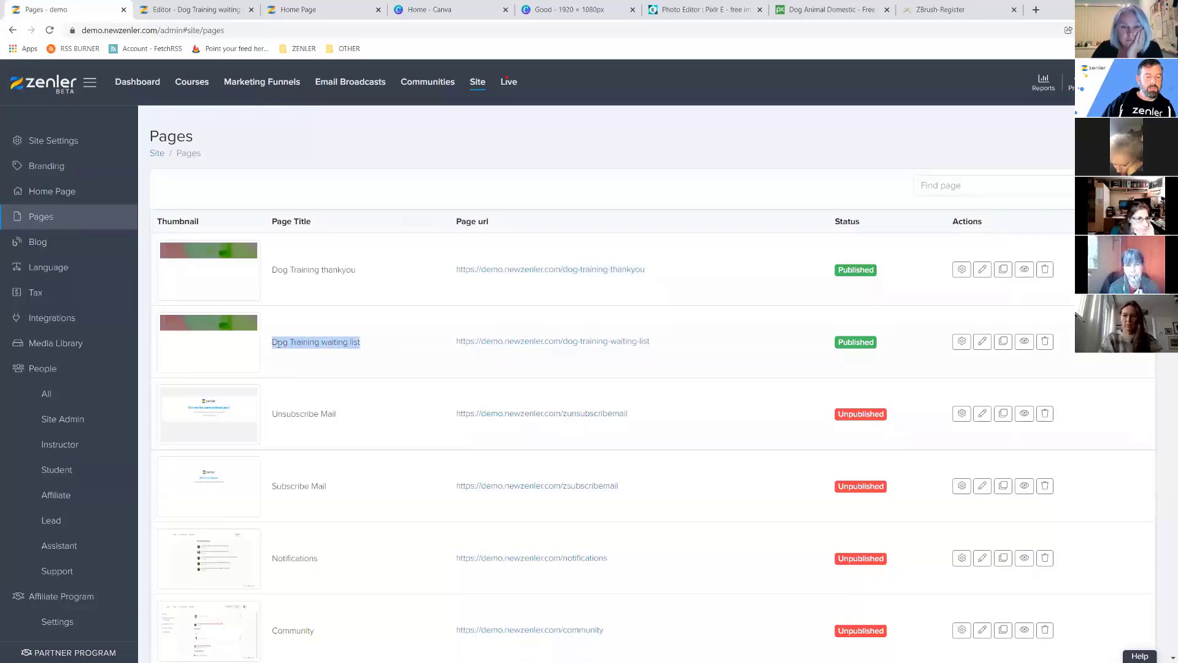
left_click(370, 342)
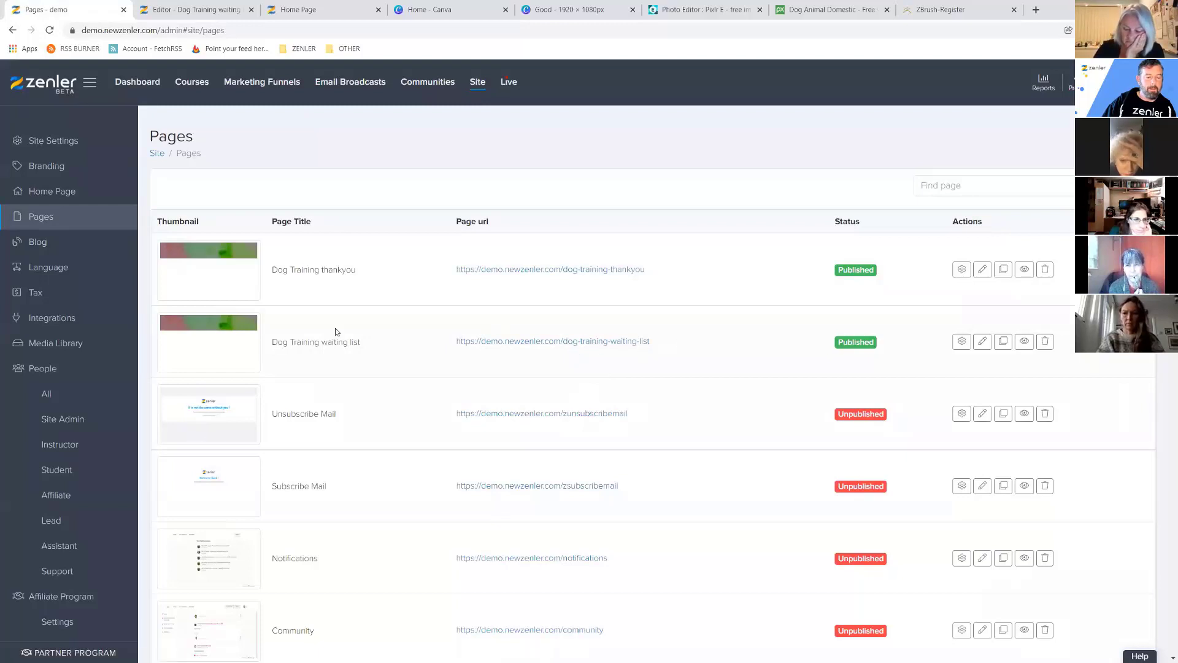
left_click(62, 193)
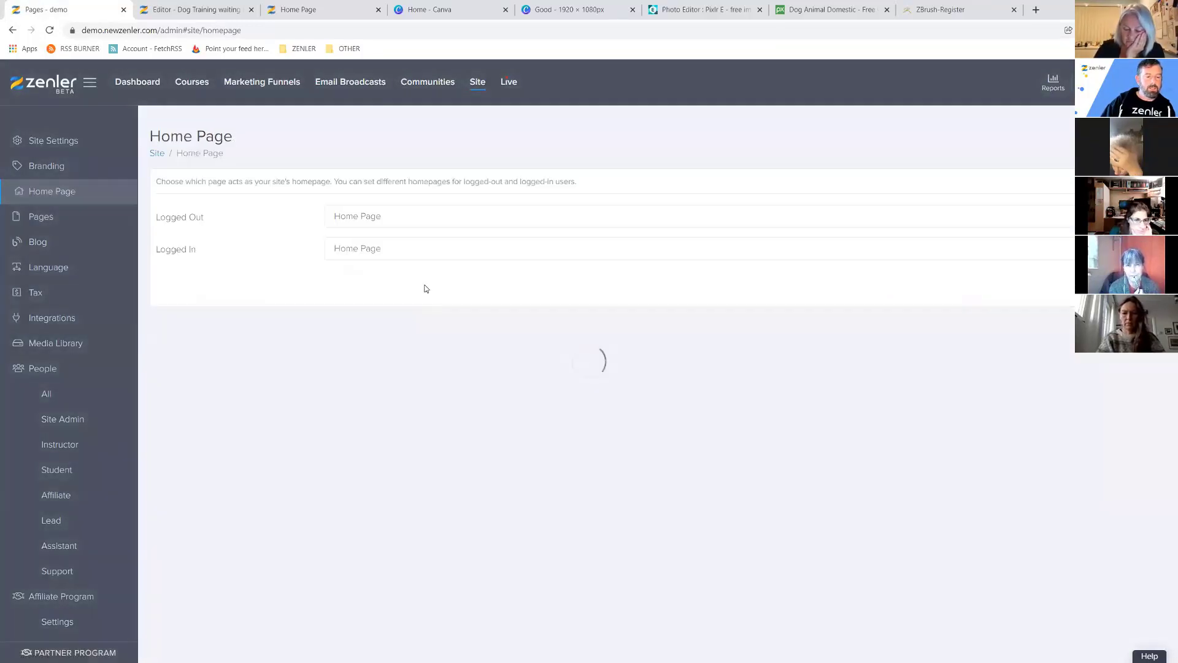
left_click(397, 218)
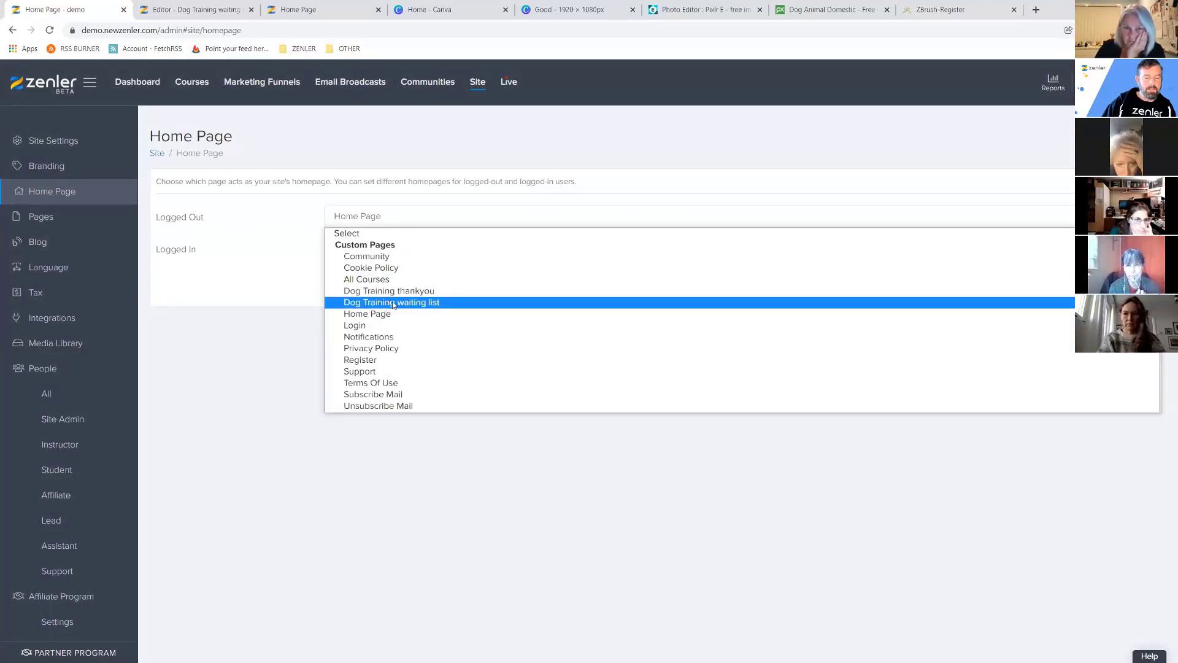
left_click(394, 303)
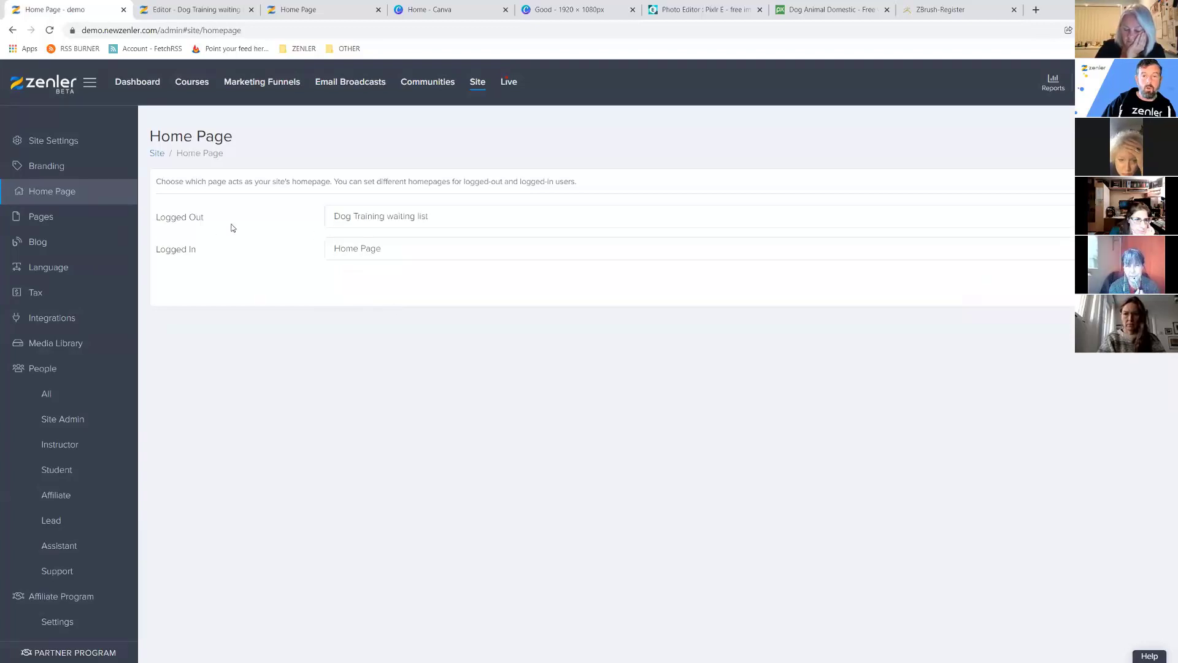
Make it the logged-in homepage too, copy the site's base address, and open People > All.
left_click(399, 256)
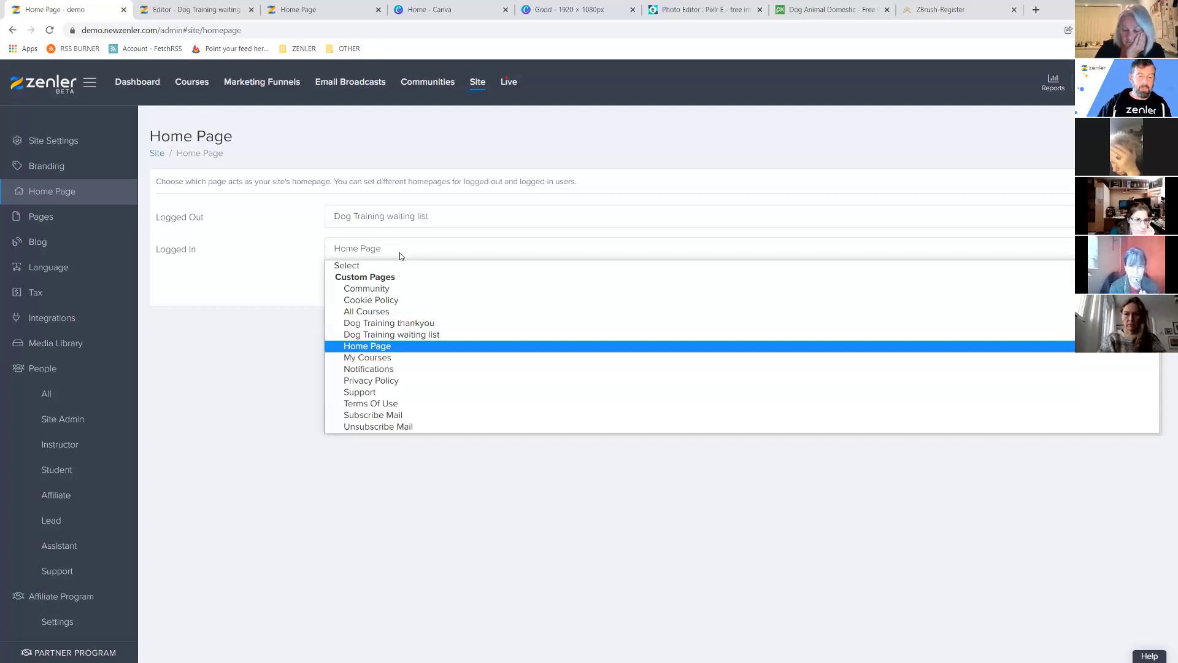
left_click(724, 335)
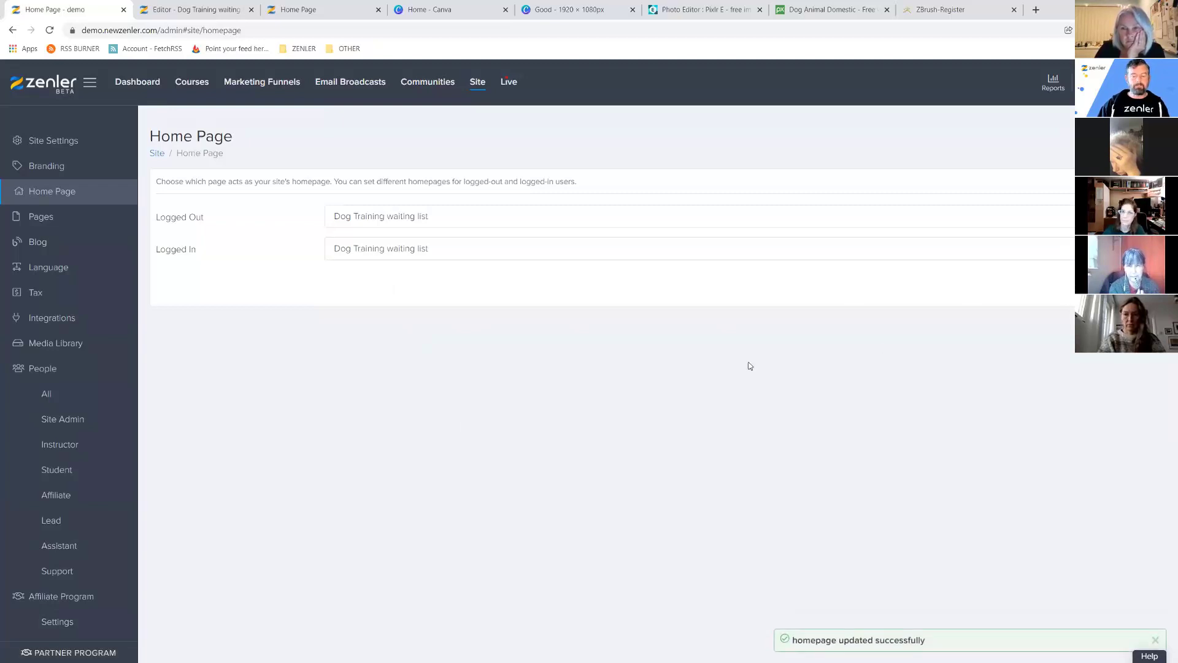
left_click_drag(155, 30, 82, 30)
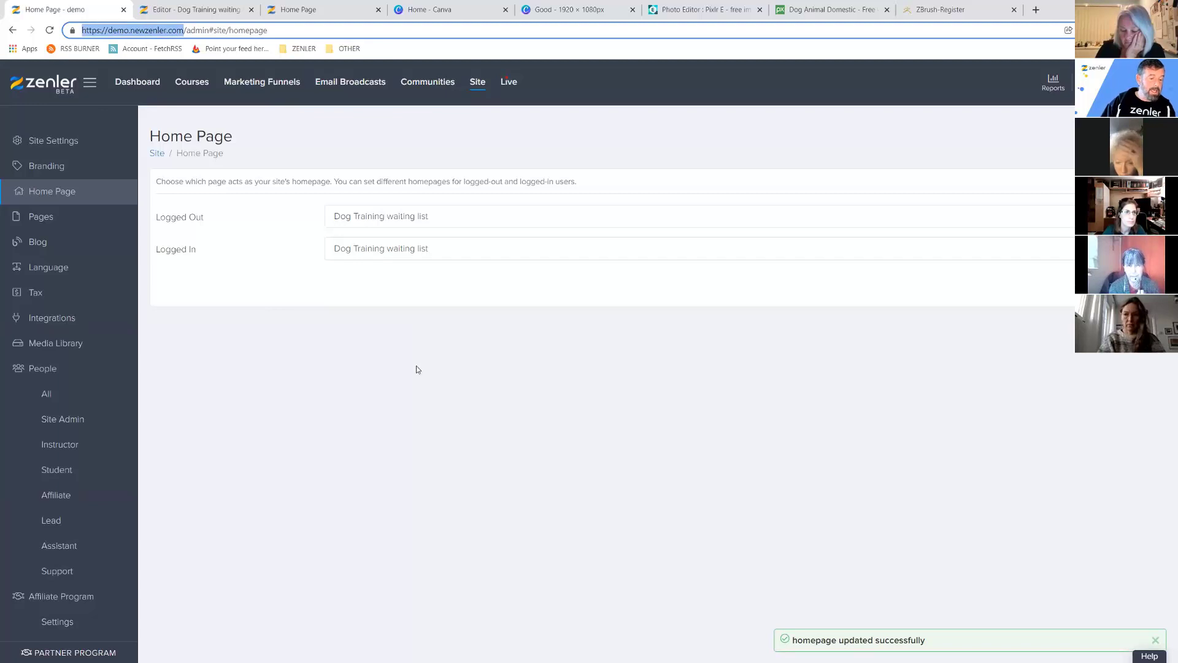
left_click(56, 391)
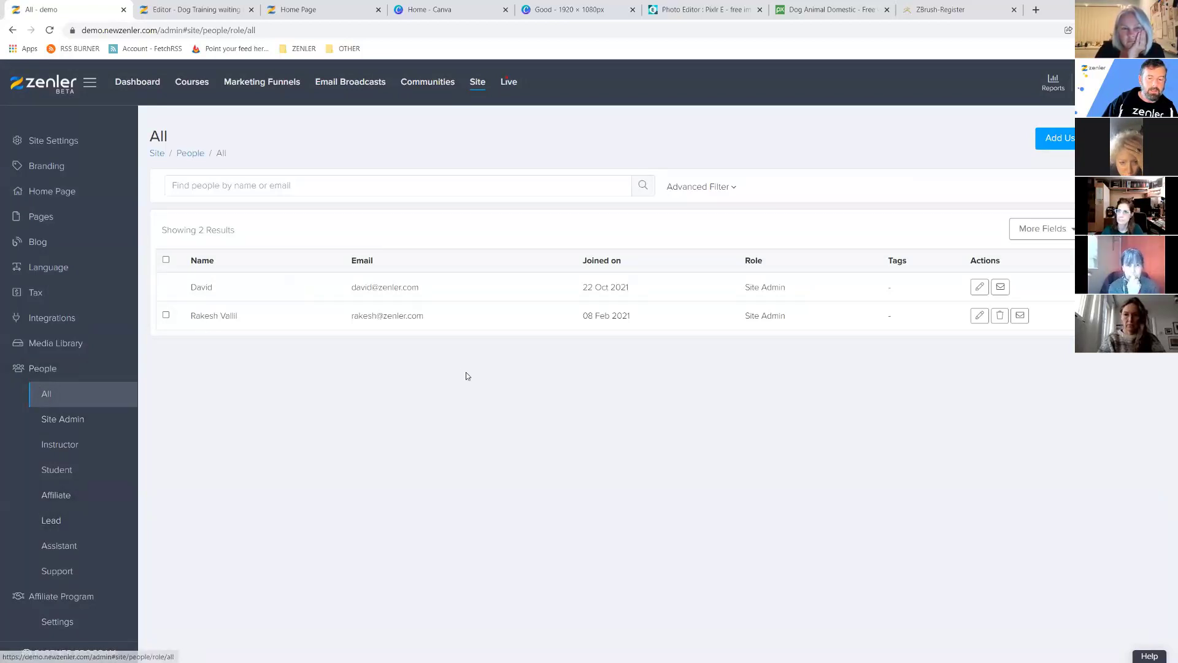
Load the site's public homepage in a new Incognito window.
left_click(1168, 30)
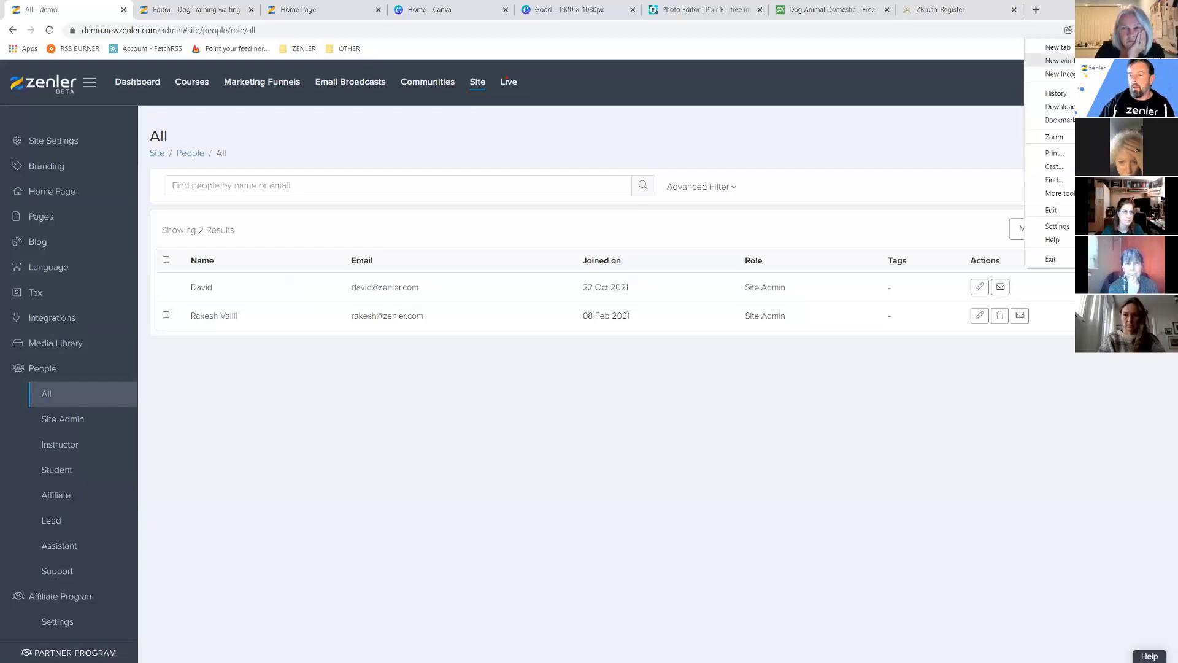
left_click(1060, 73)
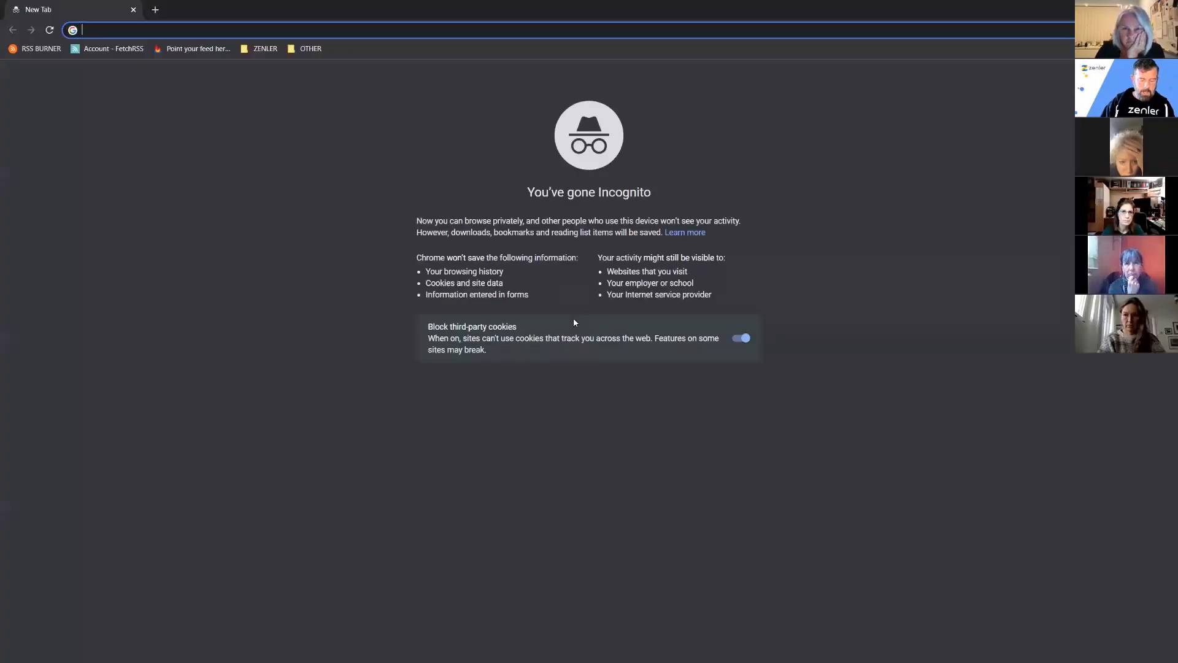
type("demo.newzenler.com")
key("Return")
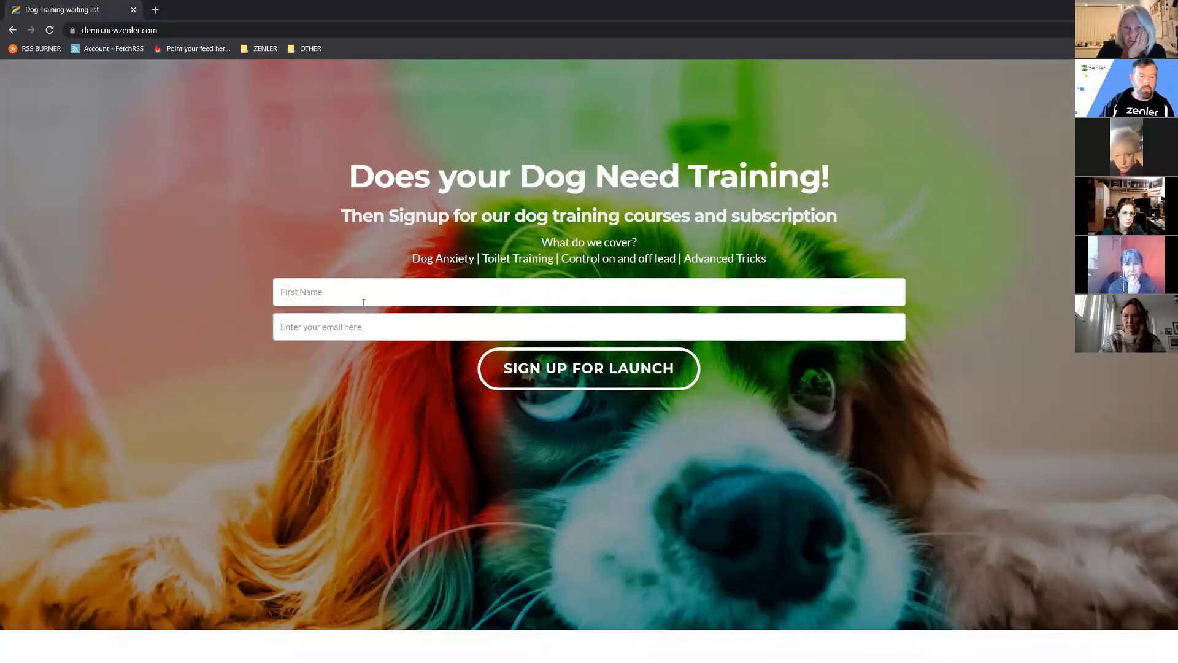
Sign up with a test first name and a uniquely edited email, then return to the admin.
left_click(331, 293)
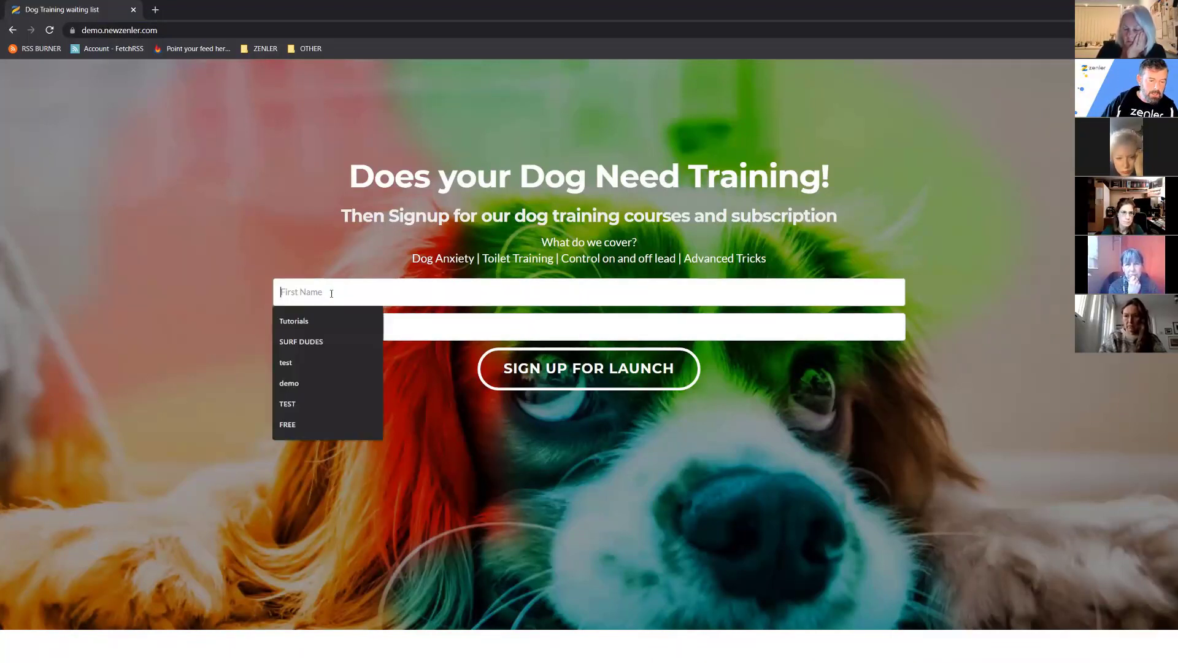
type("JO")
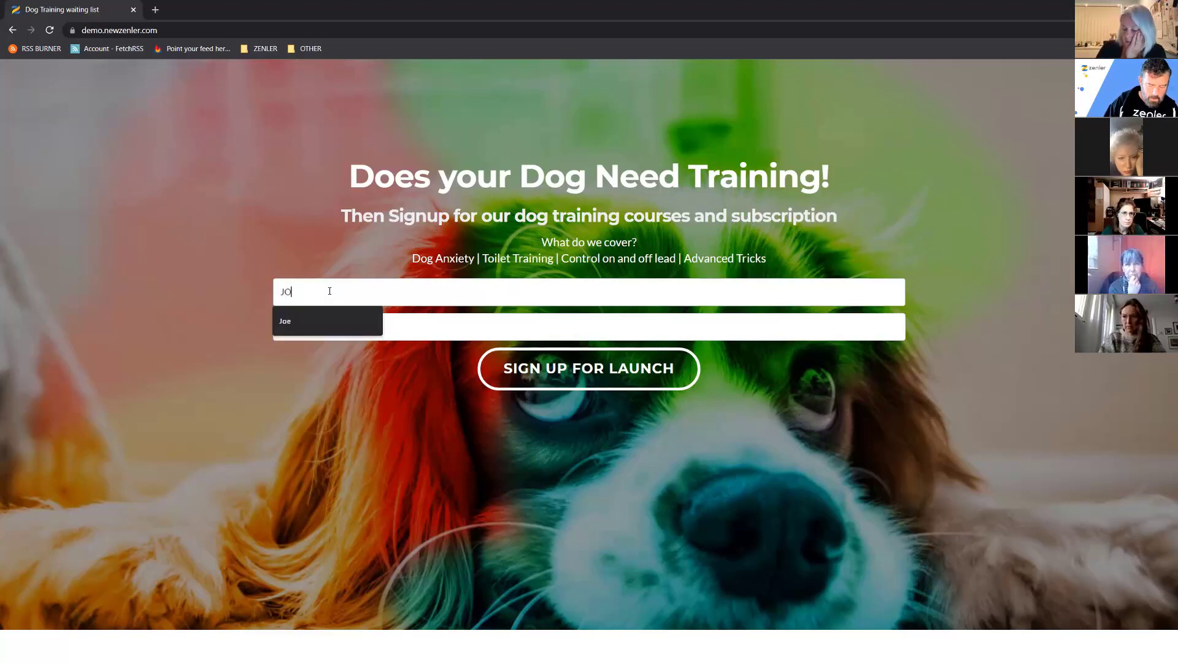
type("ohn")
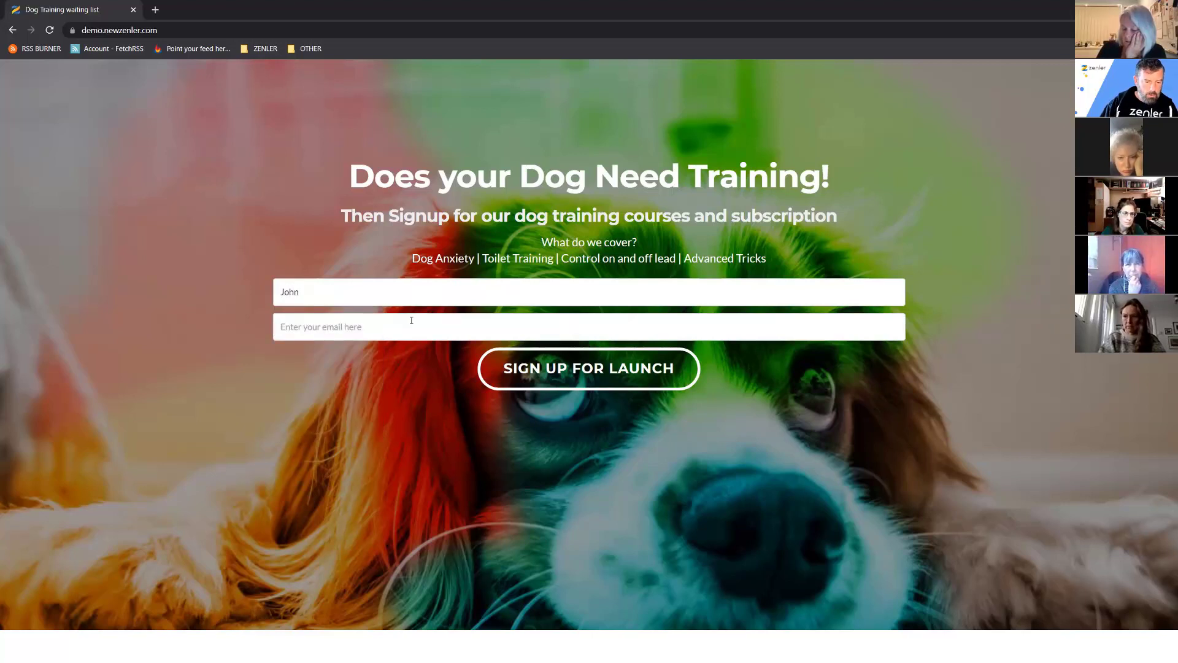
left_click(437, 317)
left_click(317, 357)
left_click(303, 327)
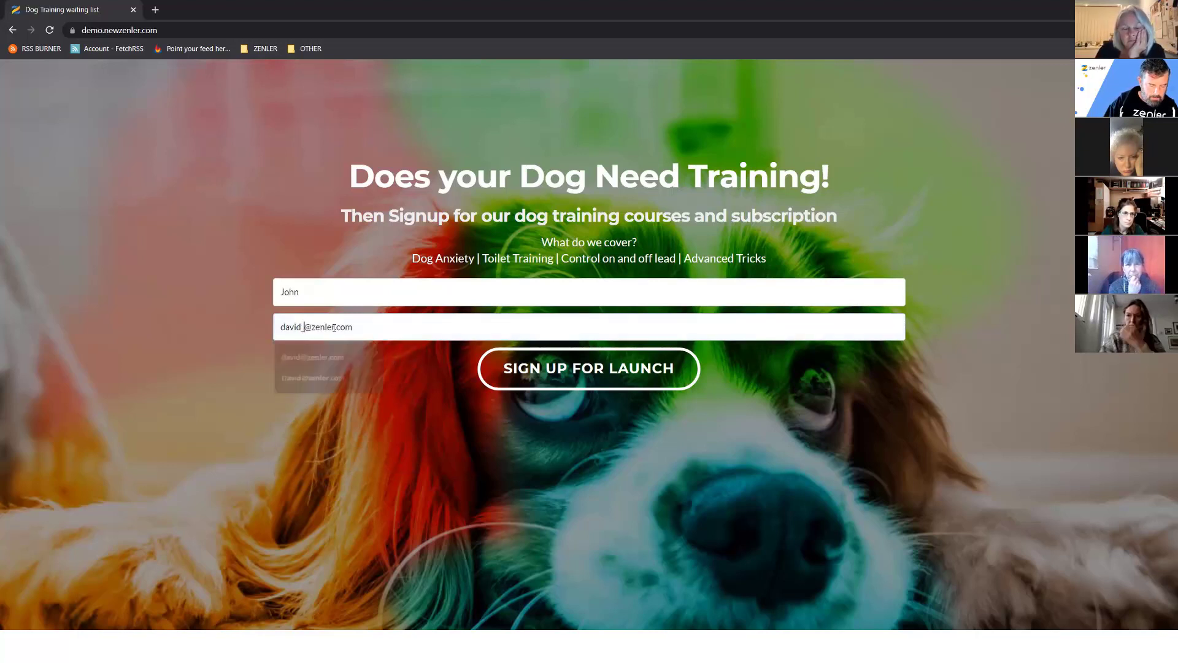
key("BackSpace")
key("BackSpace")
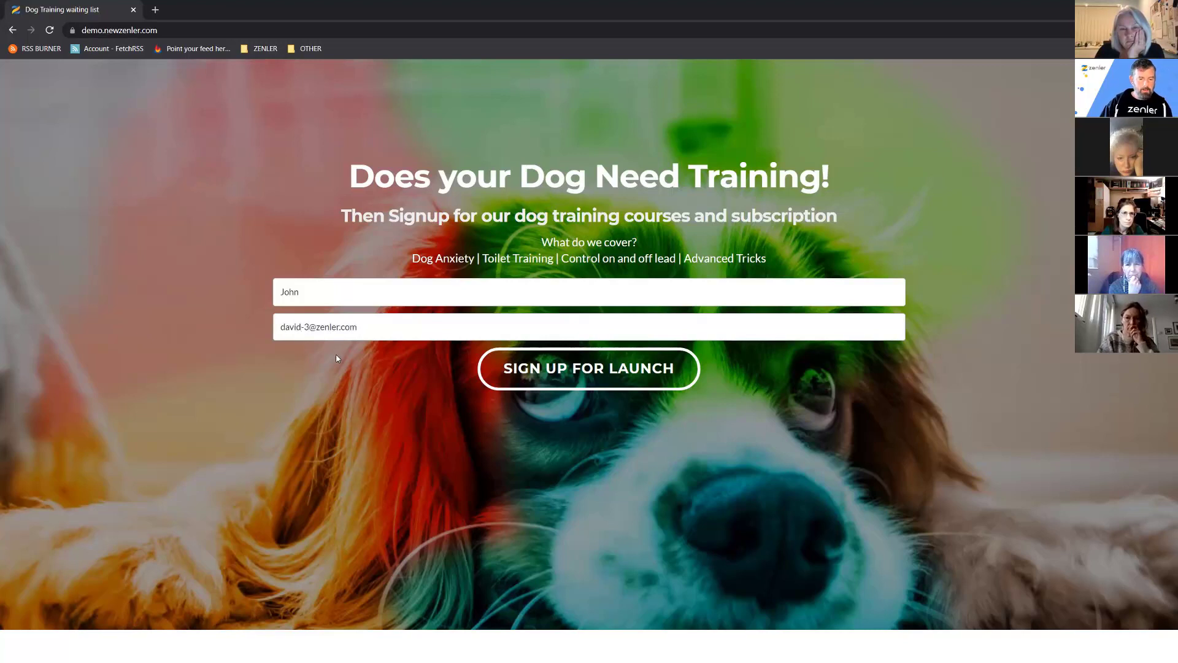
left_click(576, 375)
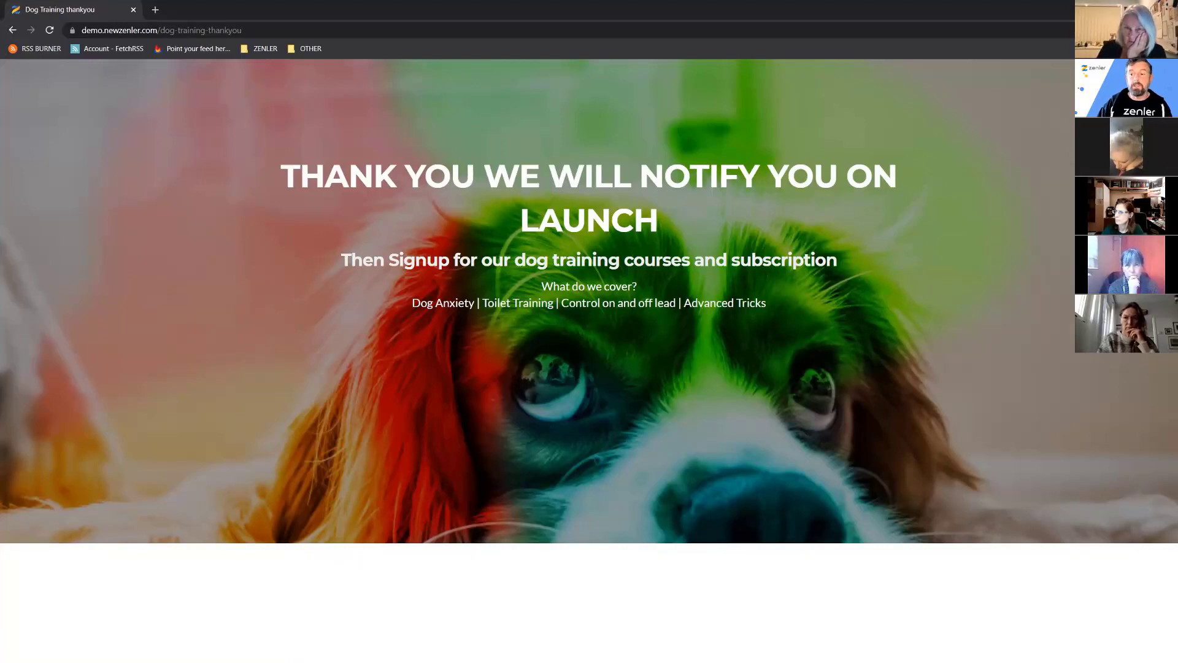
key("alt+Tab")
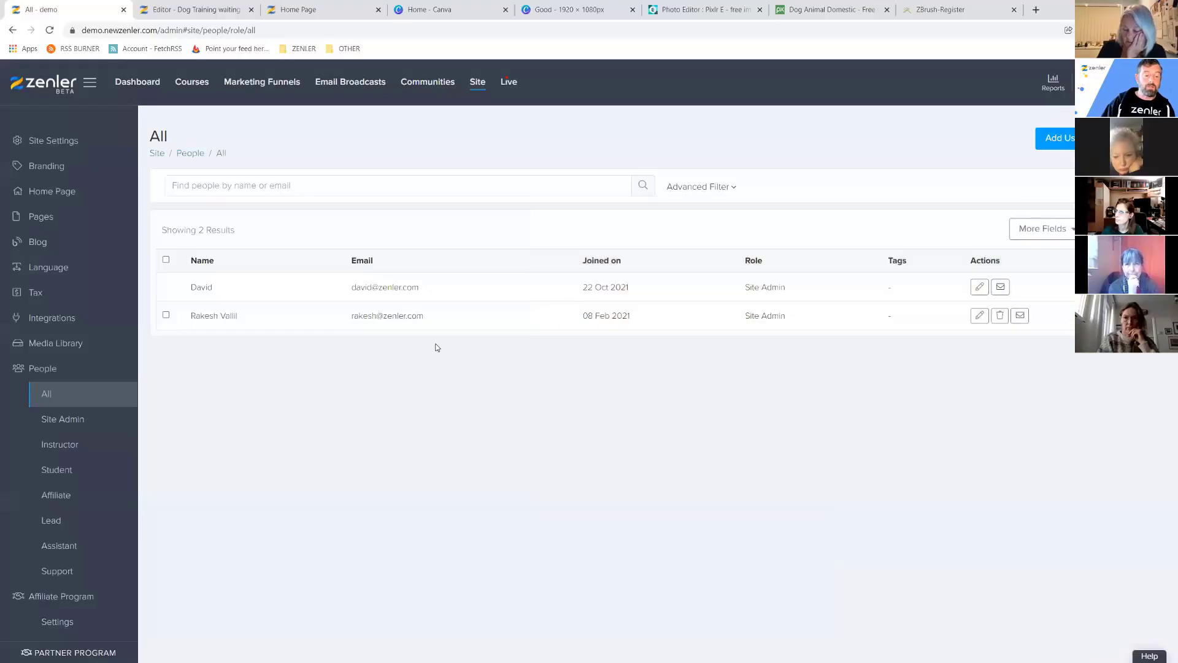
Confirm the new test sign-up appears under People > Lead with the WAITING tag and Lead role.
left_click(63, 522)
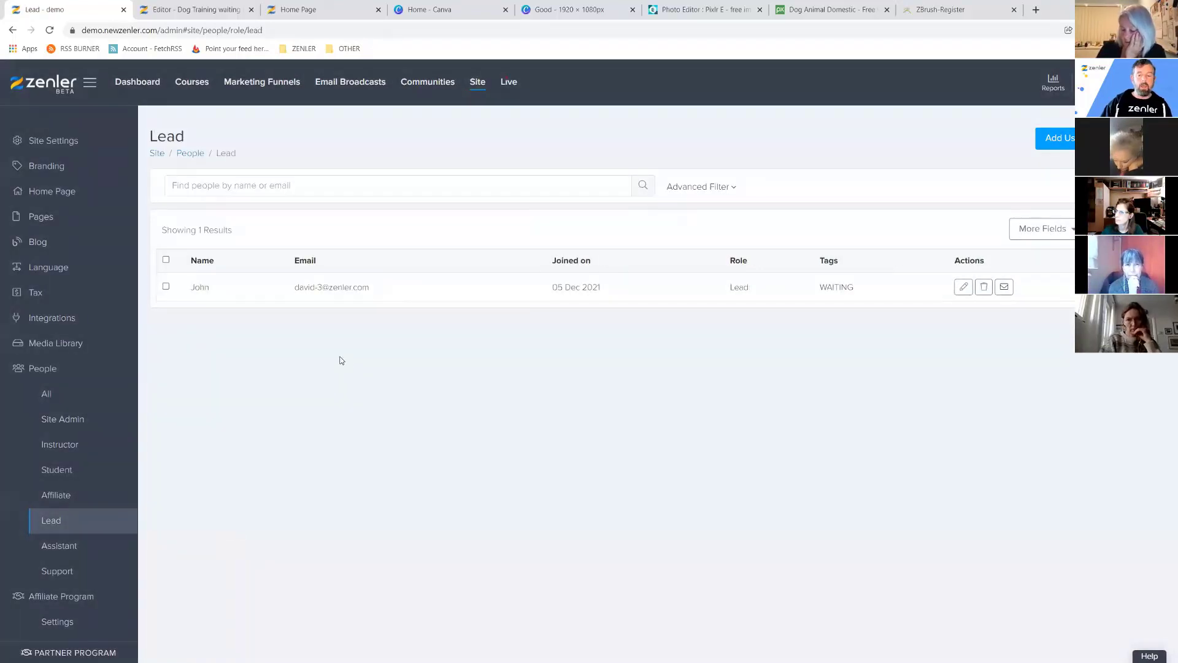
left_click_drag(854, 287, 818, 287)
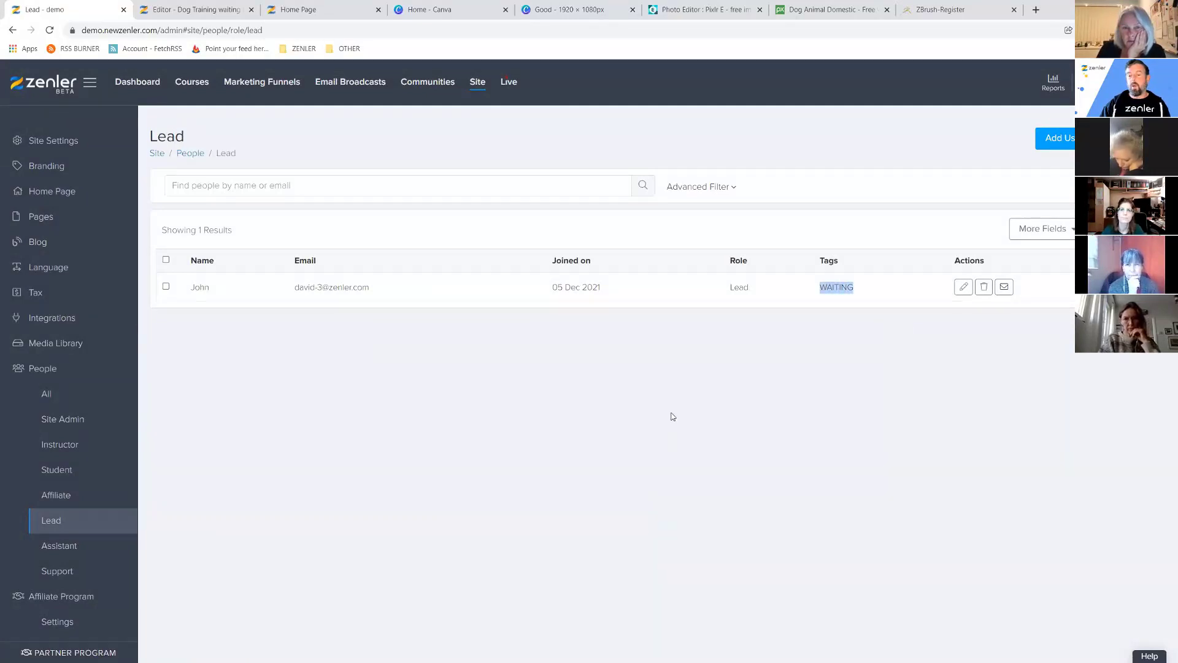
left_click_drag(751, 289, 731, 292)
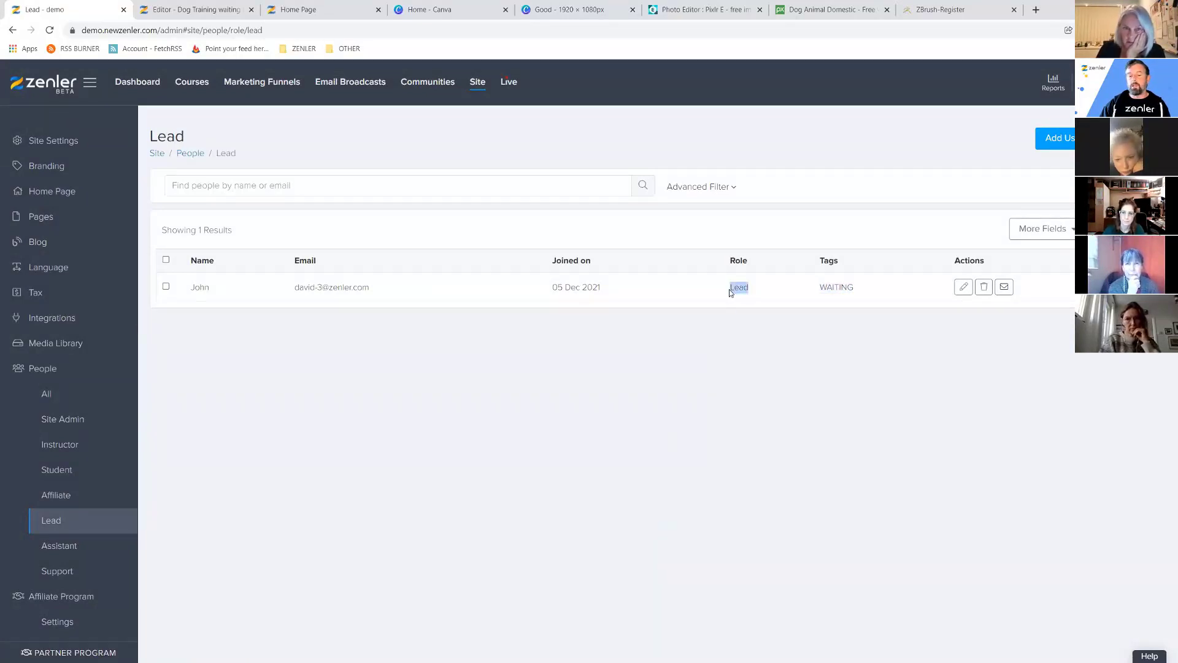
left_click(635, 434)
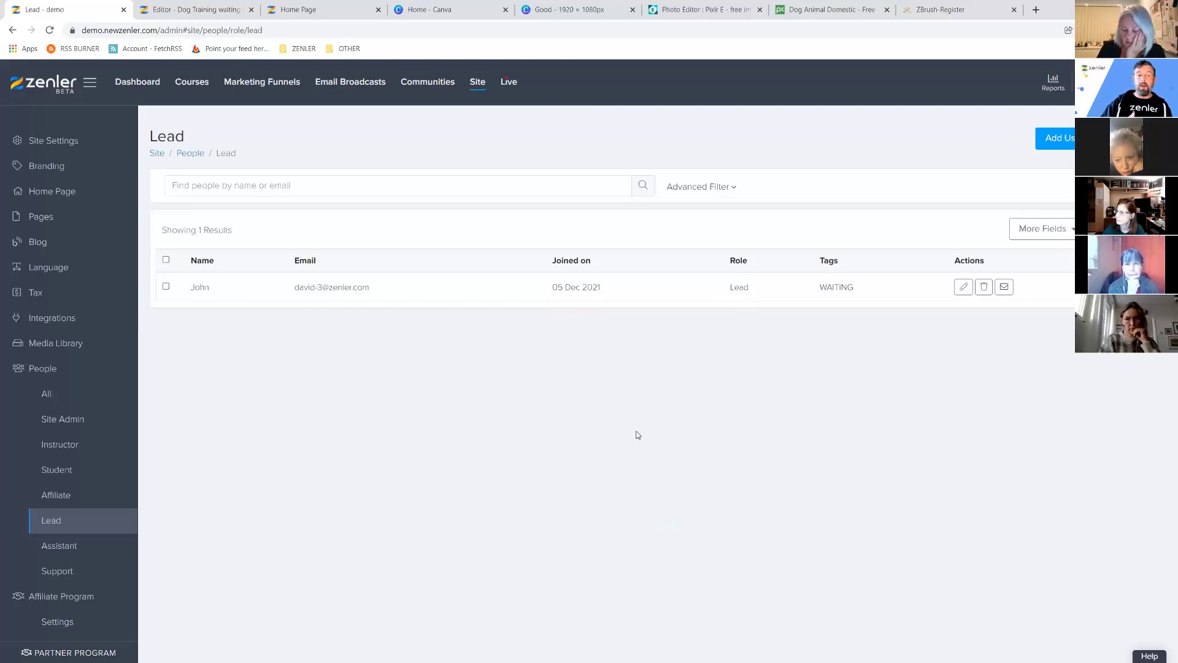
left_click(155, 30)
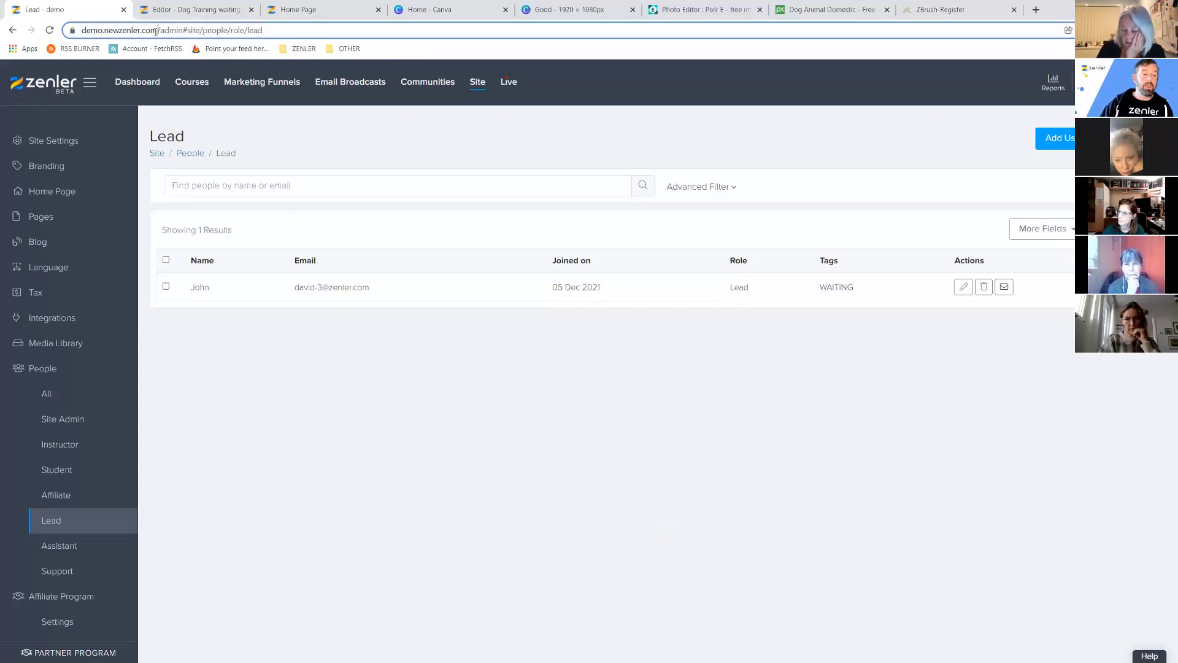
left_click(460, 484)
left_click(42, 216)
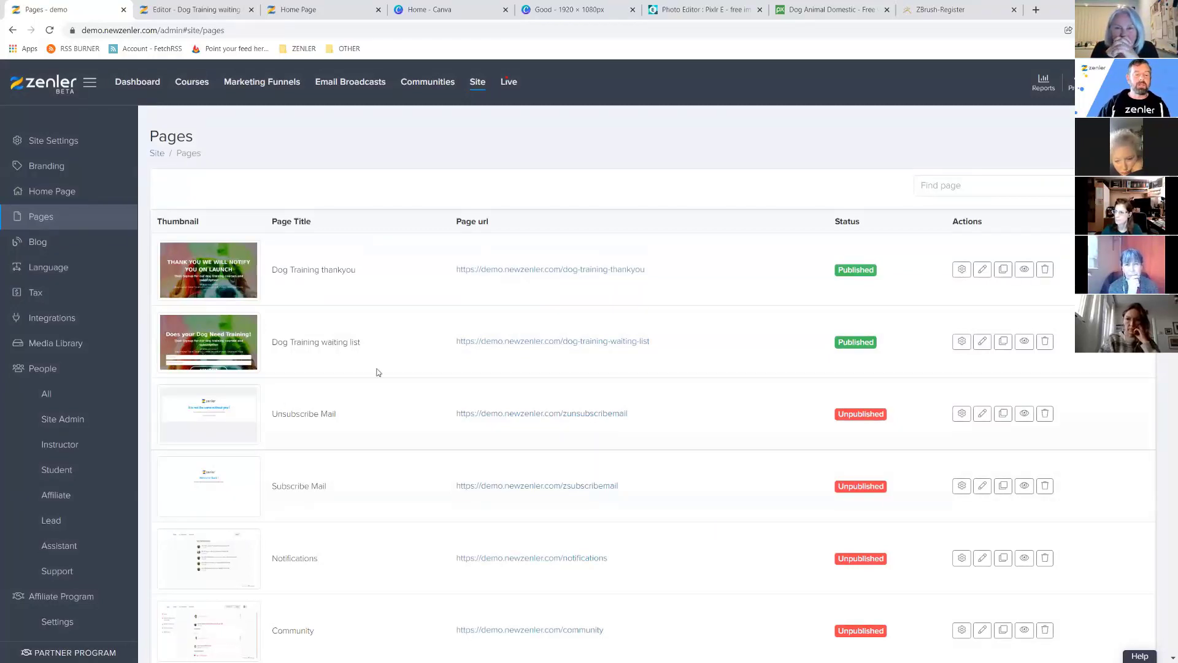
Scroll through the Pages list, then switch to the ZBrush coming-soon registration page.
scroll(479, 410, "down", 10)
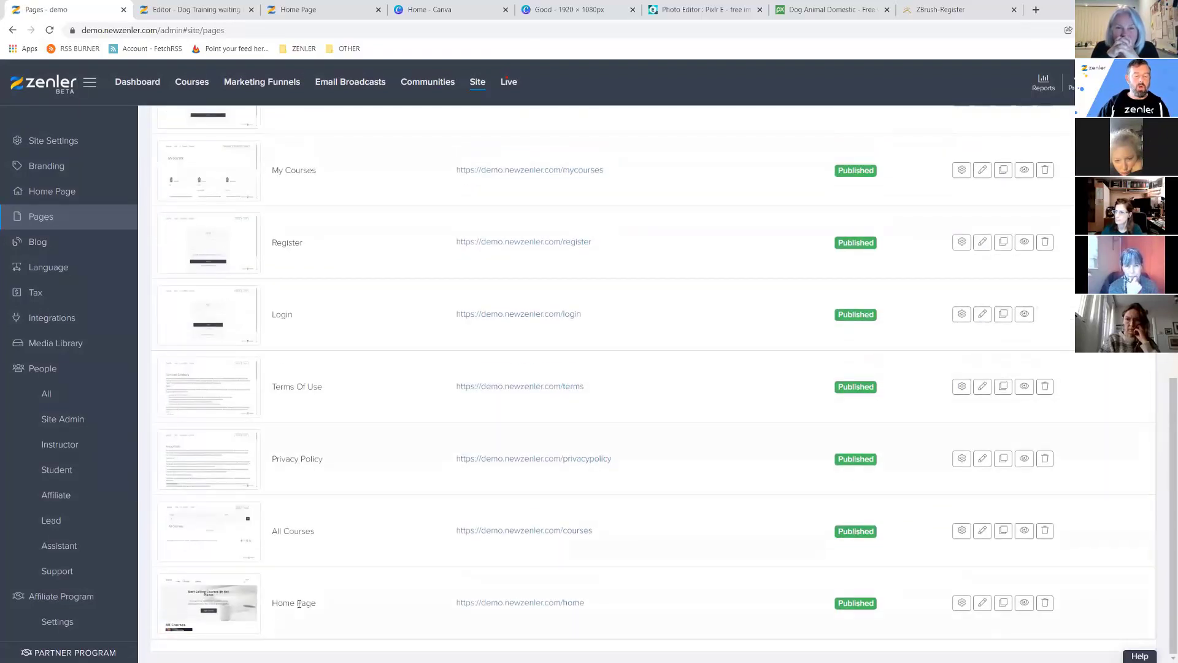
scroll(514, 436, "up", 8)
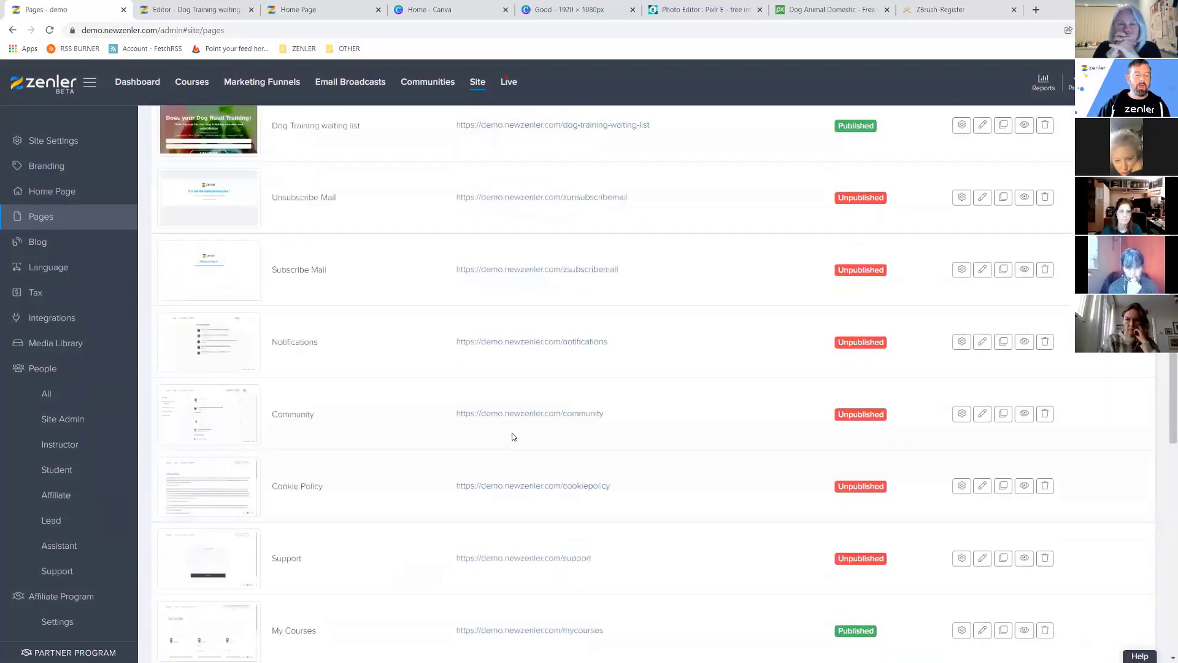
scroll(514, 437, "up", 3)
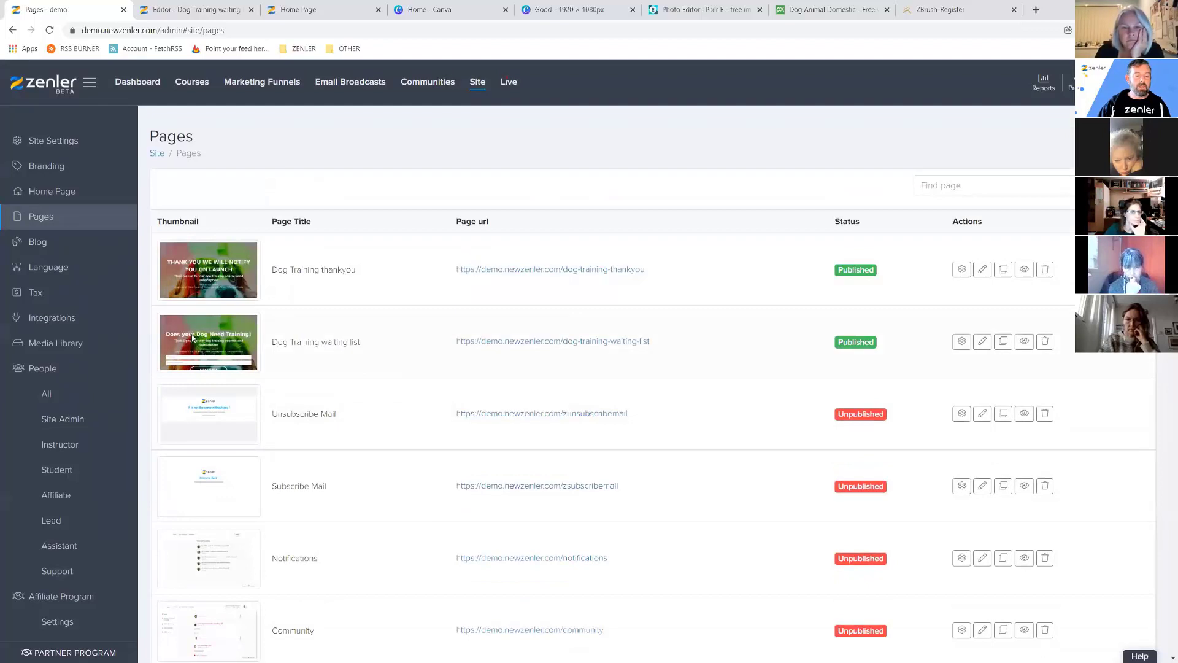
scroll(453, 421, "down", 10)
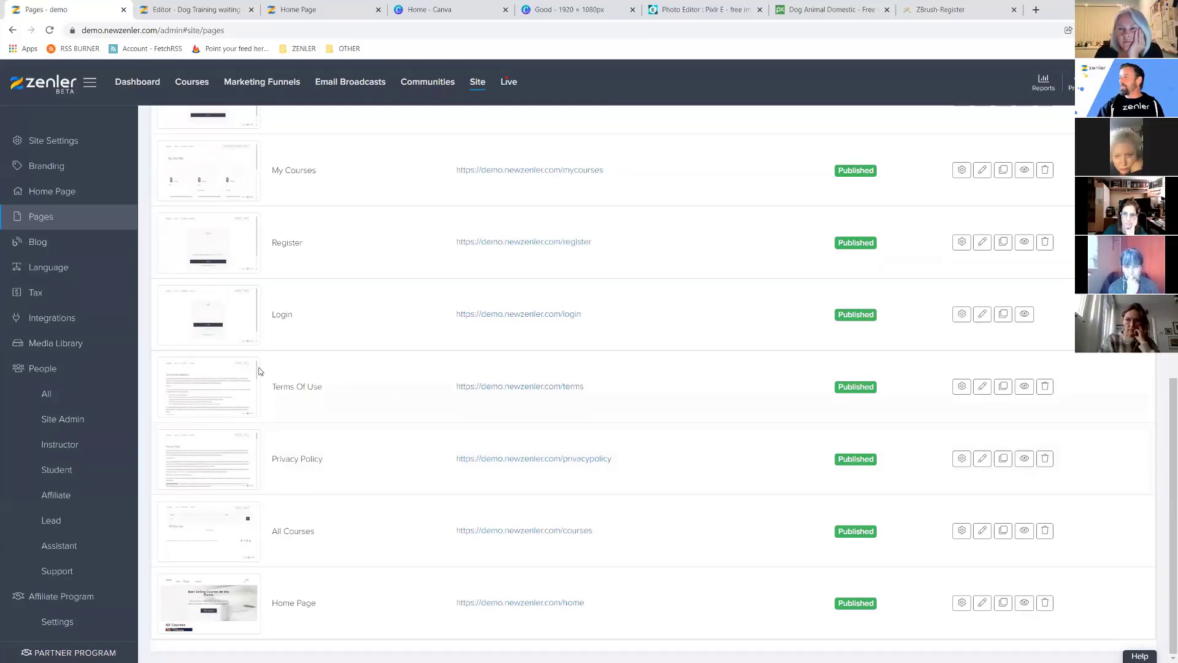
scroll(224, 342, "up", 3)
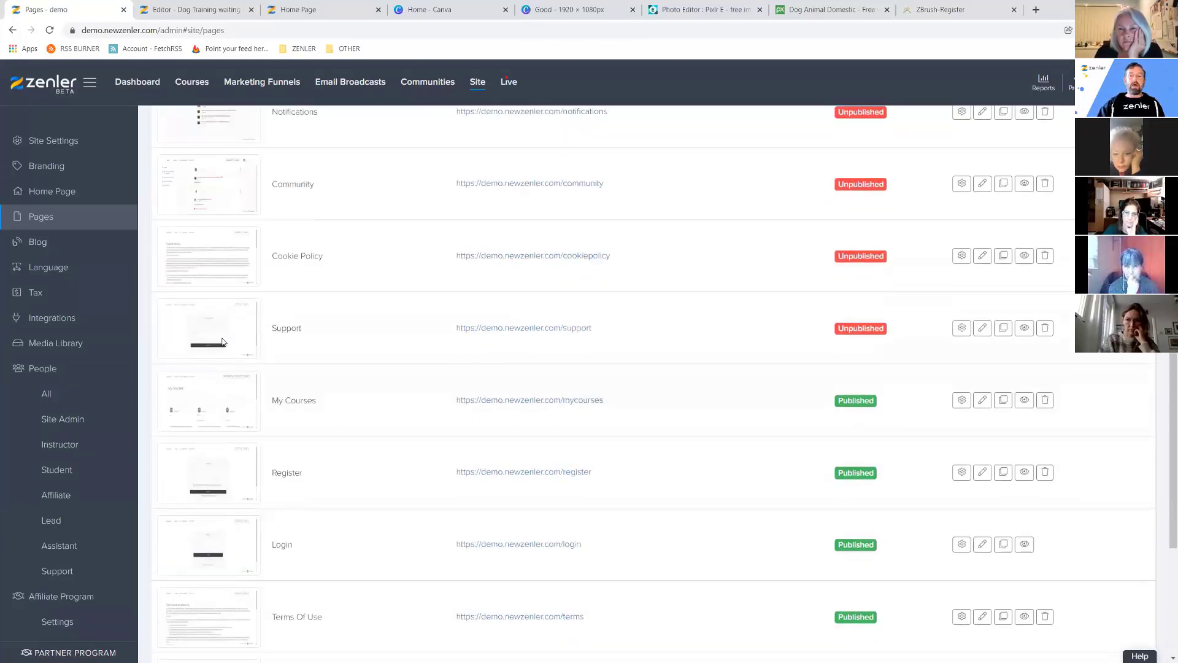
left_click(945, 9)
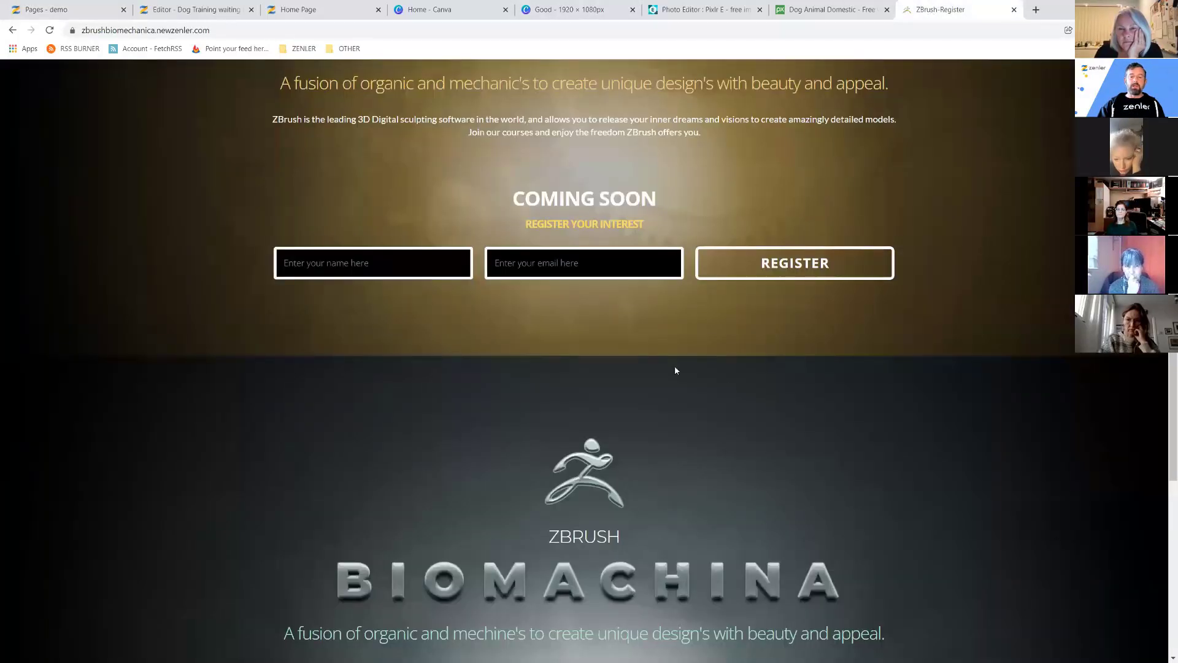
scroll(863, 394, "up", 3)
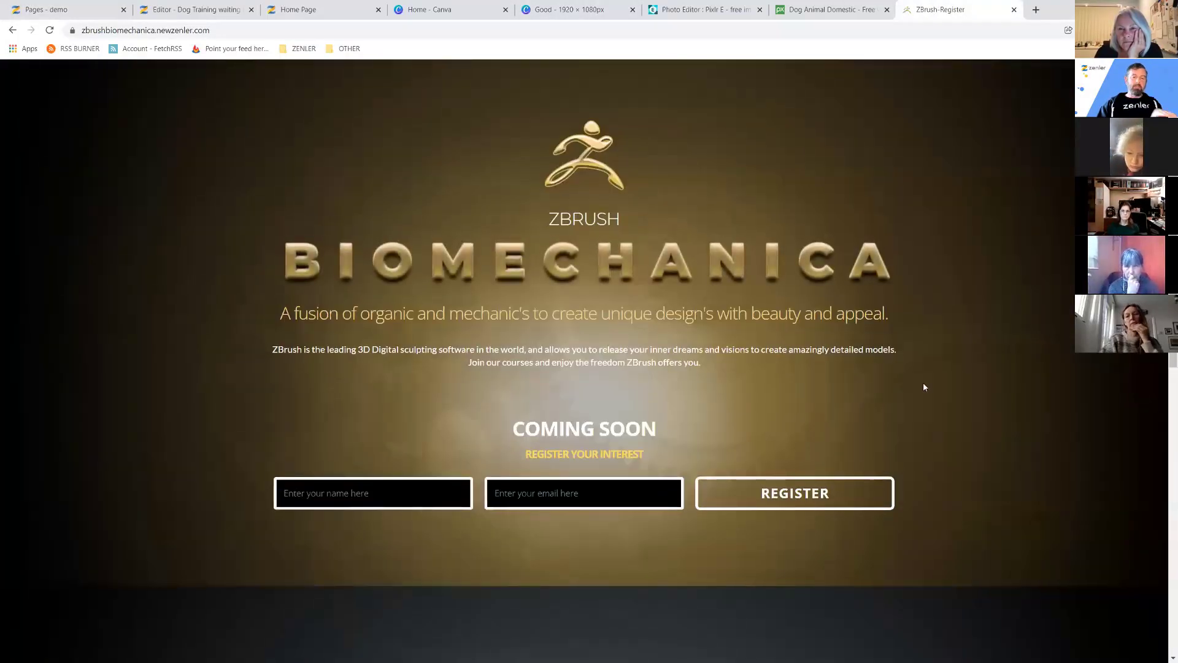